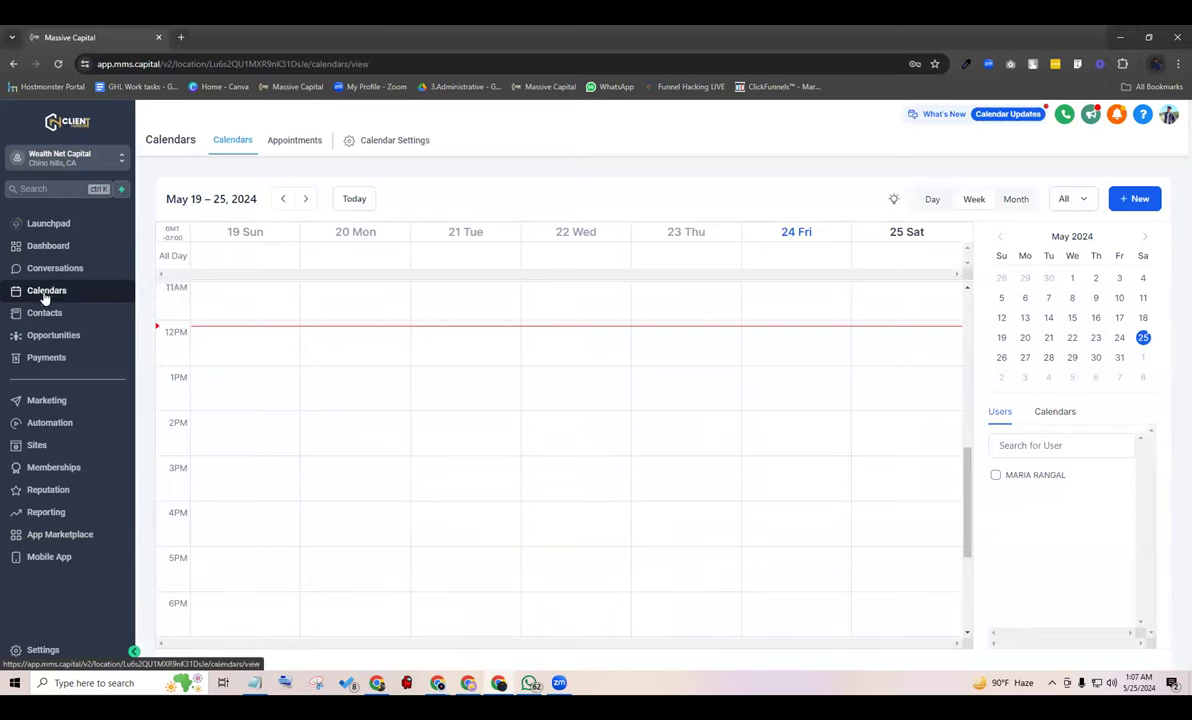
# Open Calendar Settings and the action menu for the Book Discovery Call calendar.
pyautogui.click(419, 150)
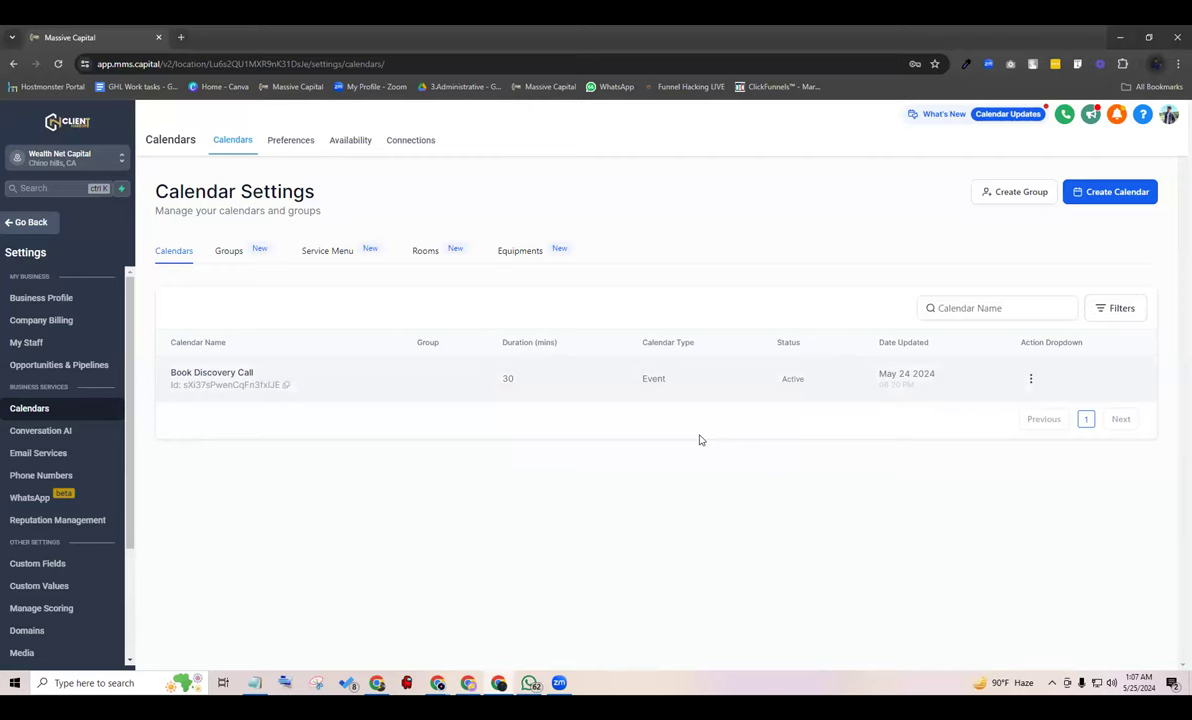
pyautogui.click(1031, 381)
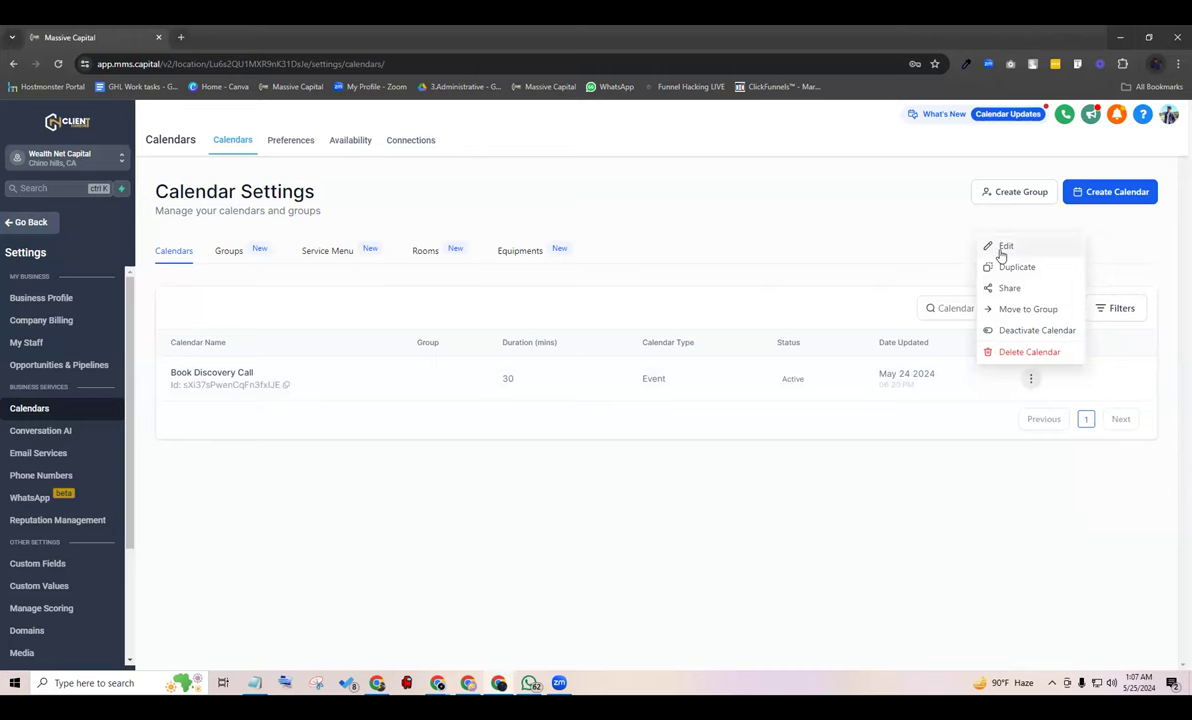
# Edit the Book Discovery Call calendar and extend its name with the host's first name.
pyautogui.click(1004, 247)
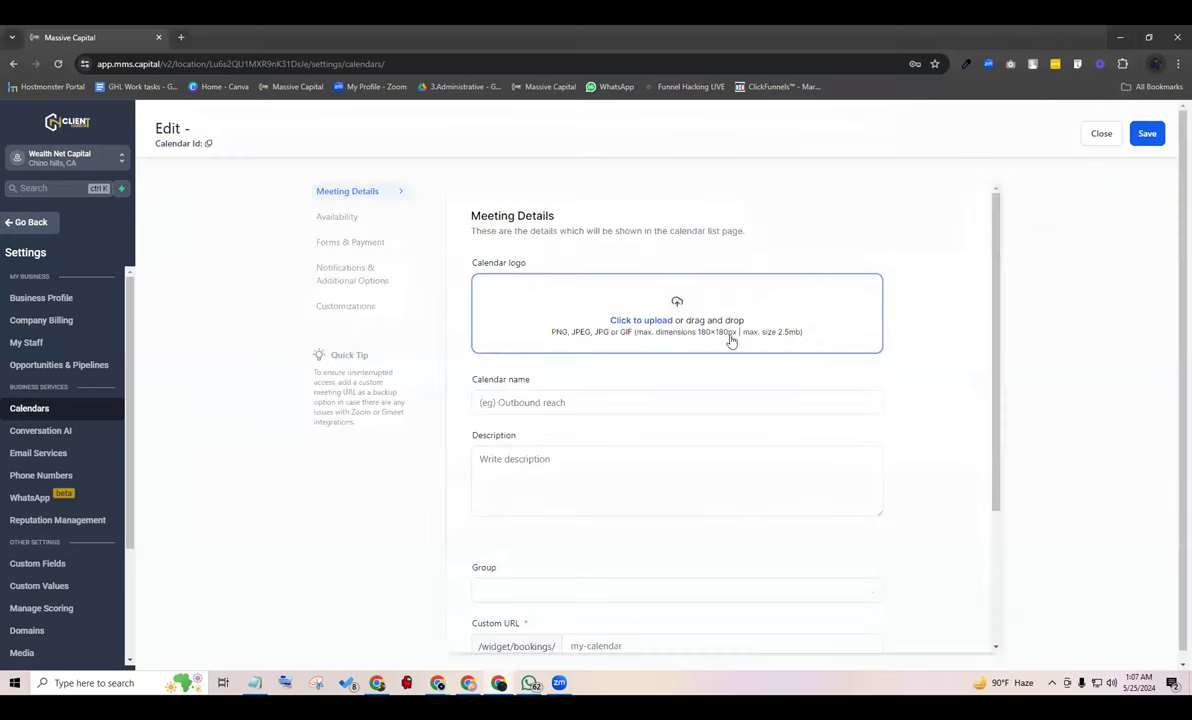
pyautogui.doubleClick(559, 402)
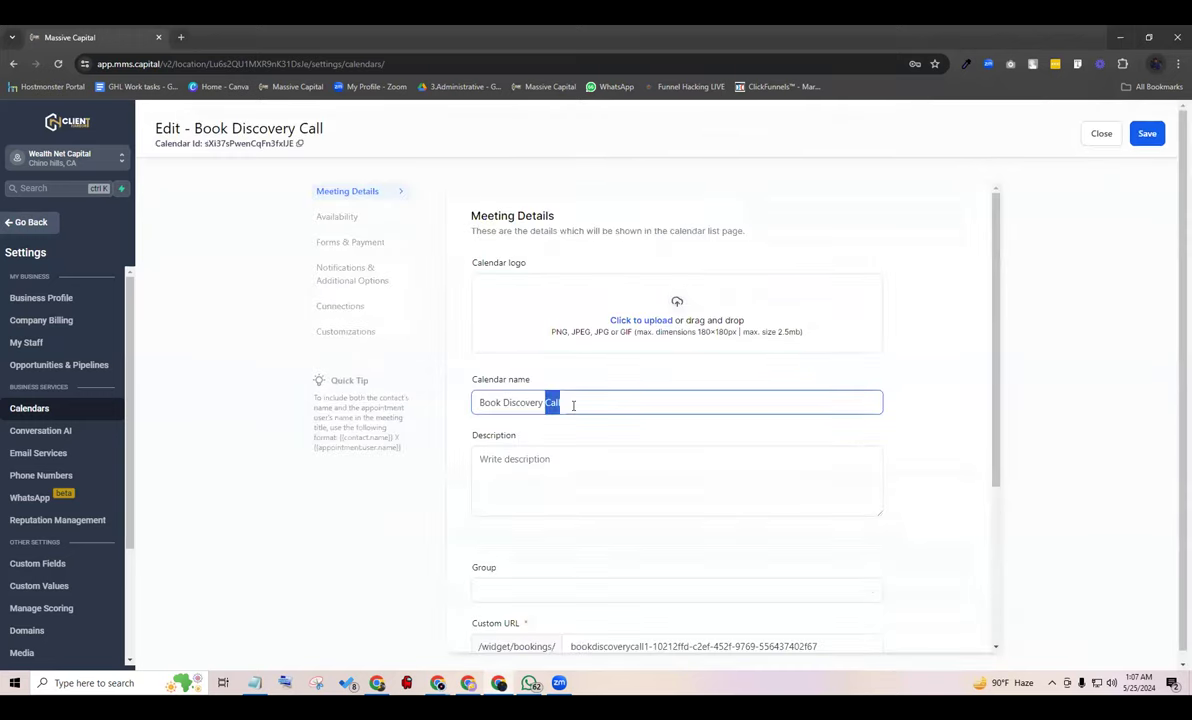
pyautogui.click(573, 404)
# Replace the custom booking URL's random suffix with an underscore plus the host's name.
pyautogui.scroll(-3, 566, 459)
pyautogui.click(574, 400)
pyautogui.tripleClick(735, 400)
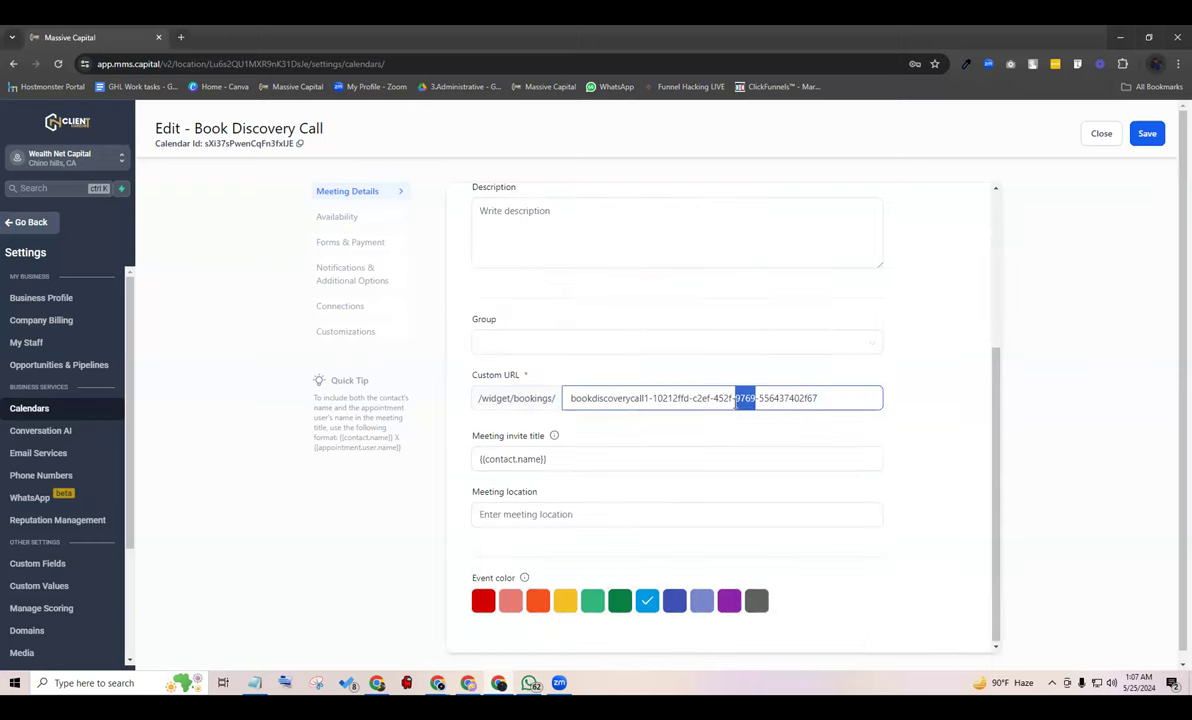
pyautogui.click(647, 400)
pyautogui.keyDown('shift'); pyautogui.click(822, 398); pyautogui.keyUp('shift')
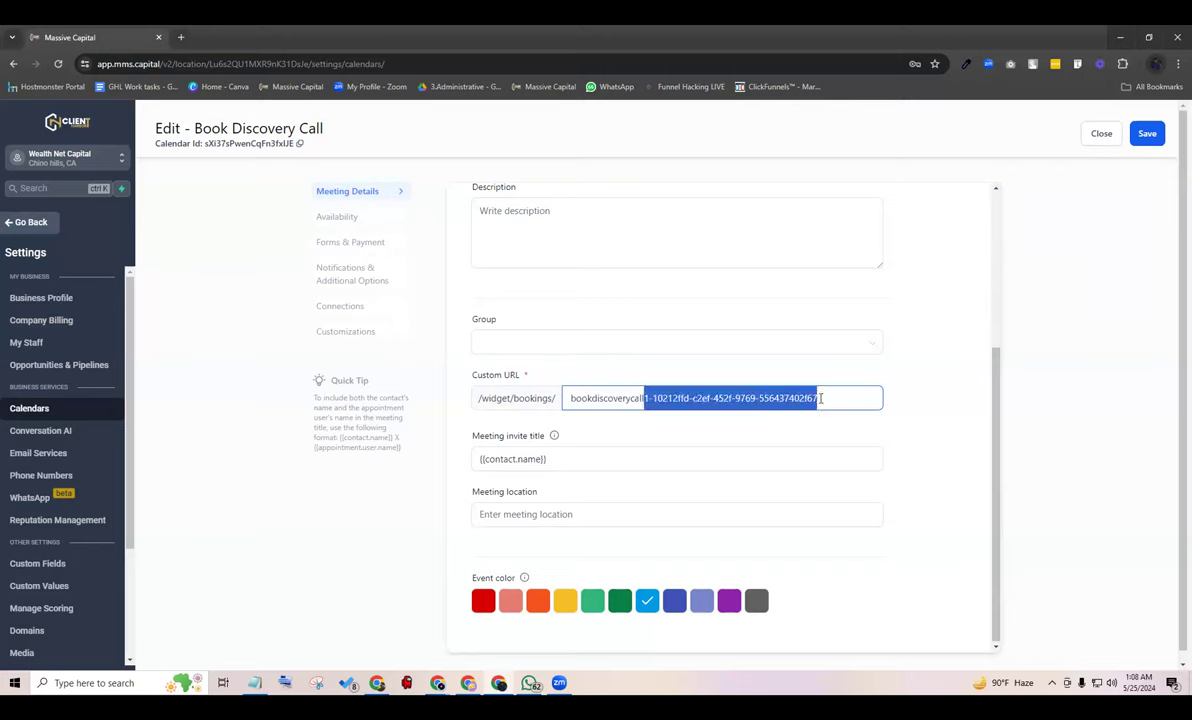
pyautogui.write('_maria')
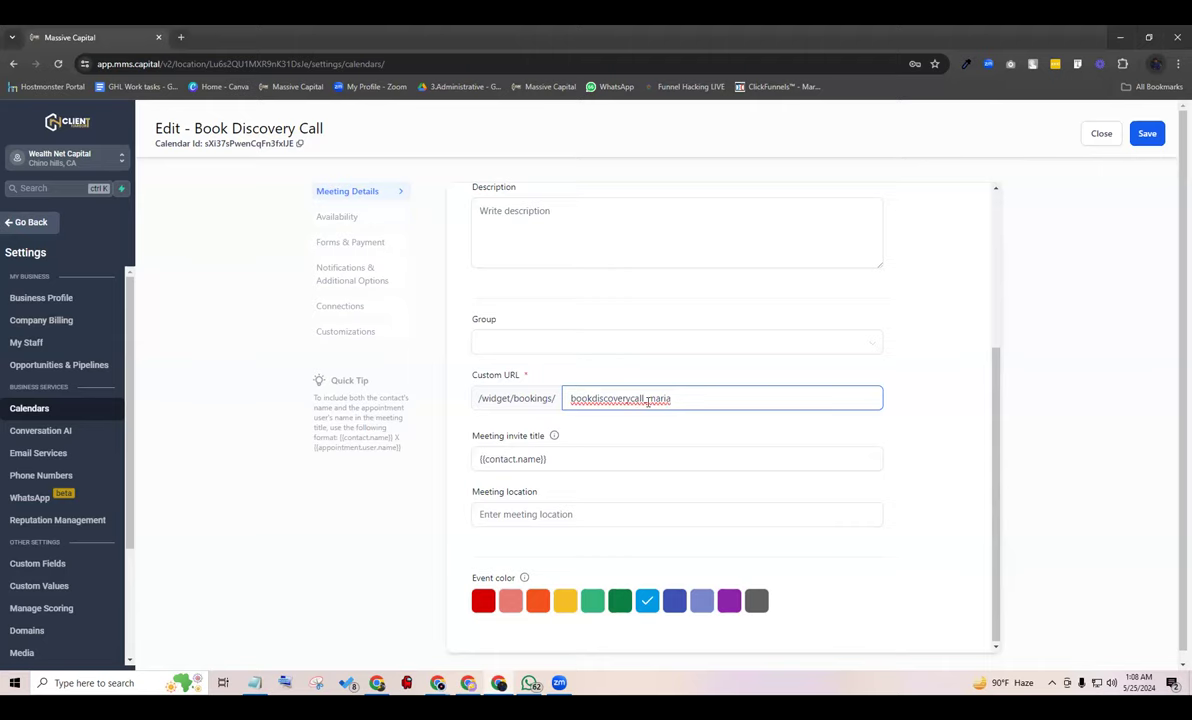
pyautogui.click(553, 513)
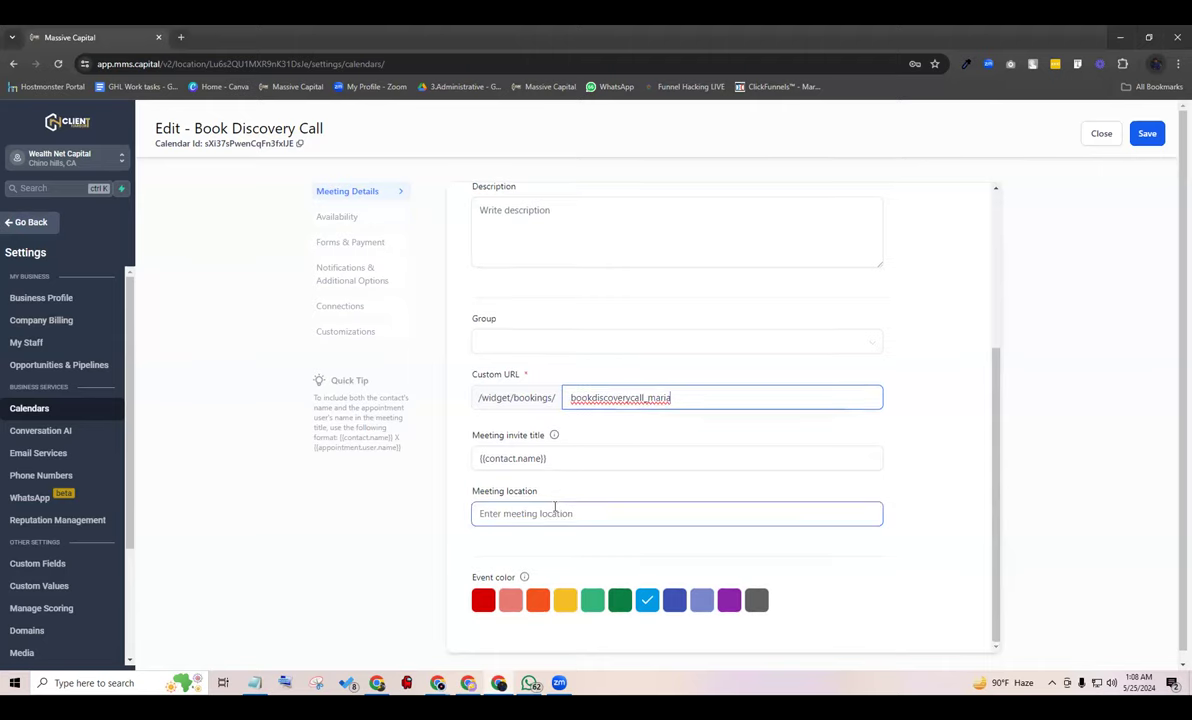
pyautogui.scroll(-1, 590, 500)
pyautogui.scroll(3, 749, 450)
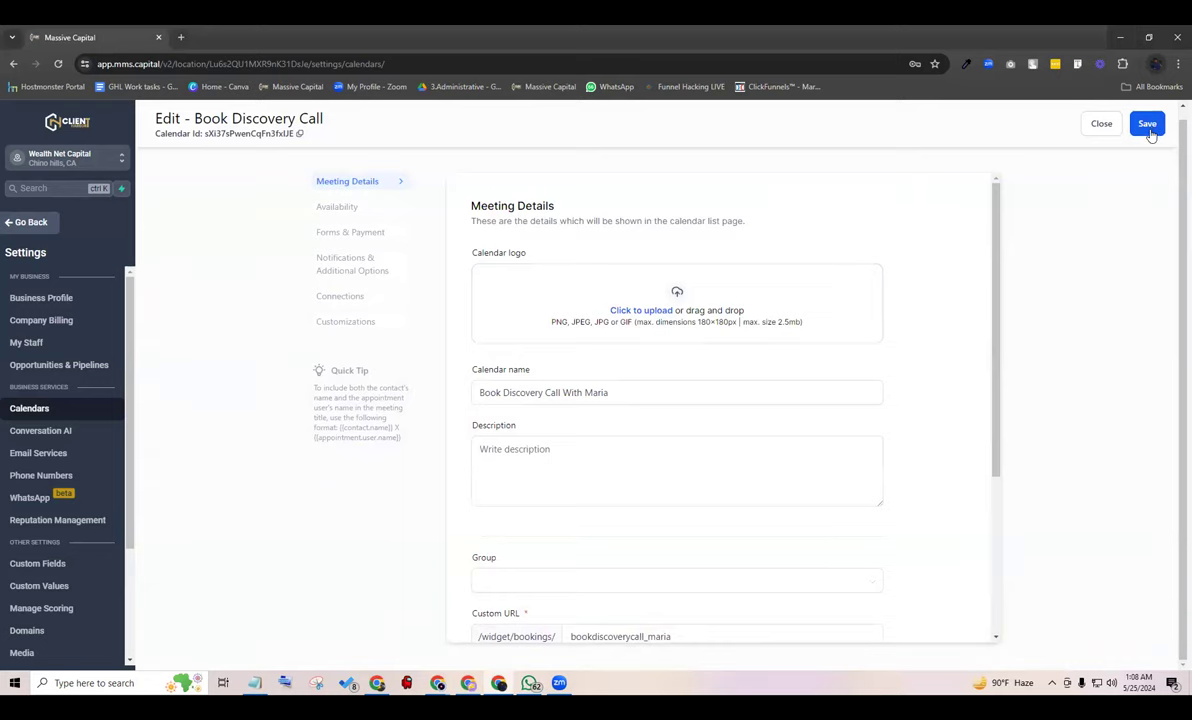
# Check the calendar's Group list, which is empty, and the Meeting location field.
pyautogui.scroll(-2, 760, 390)
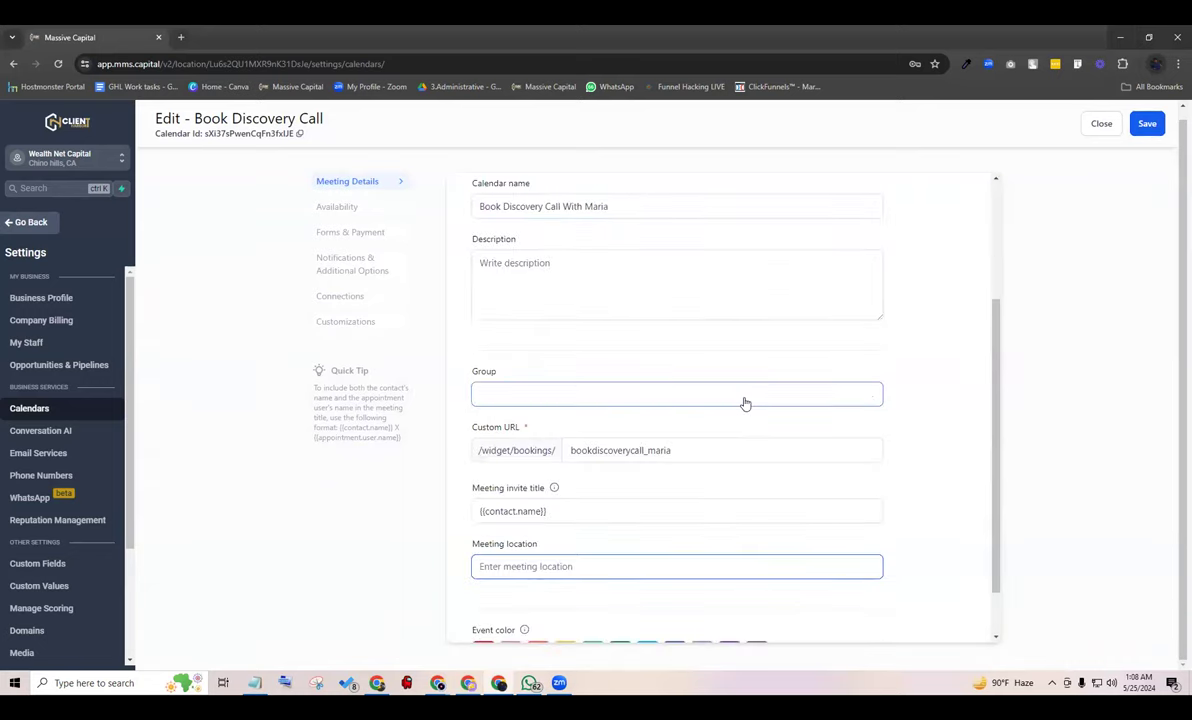
pyautogui.click(740, 403)
pyautogui.click(757, 373)
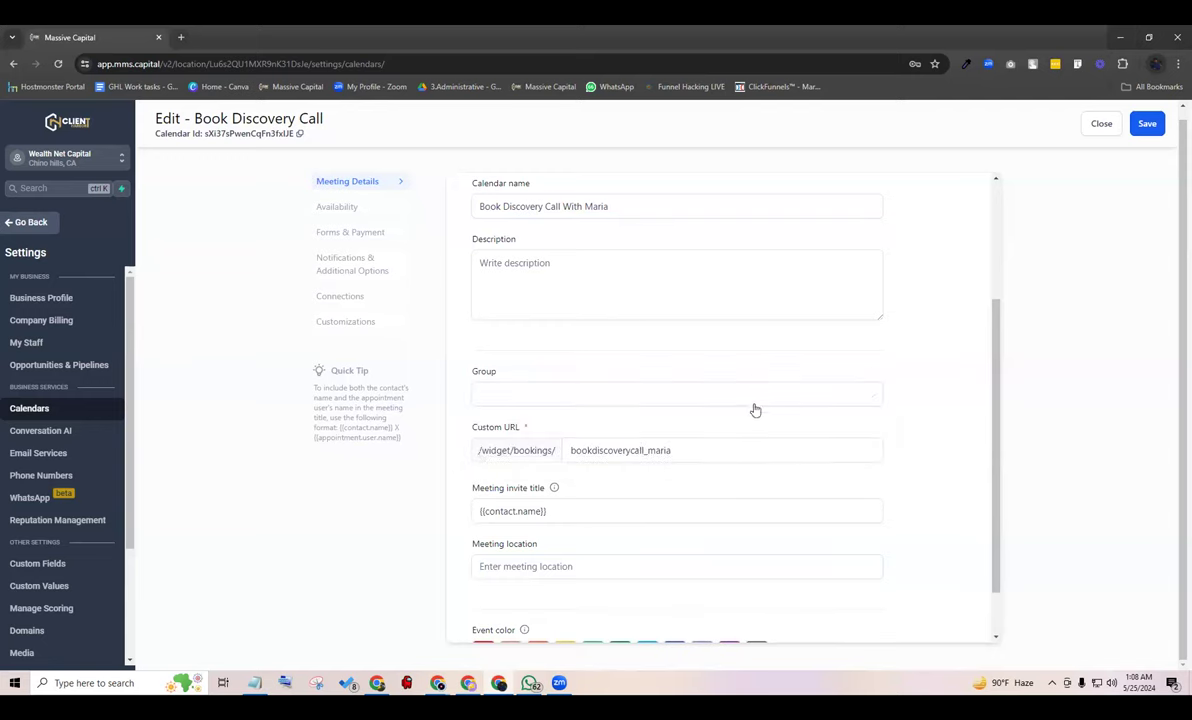
pyautogui.scroll(-1, 760, 410)
pyautogui.click(784, 500)
# Review the calendar description, then load the Massive Capital LLC dashboard in a new browser tab.
pyautogui.scroll(2, 782, 497)
pyautogui.scroll(-2, 650, 509)
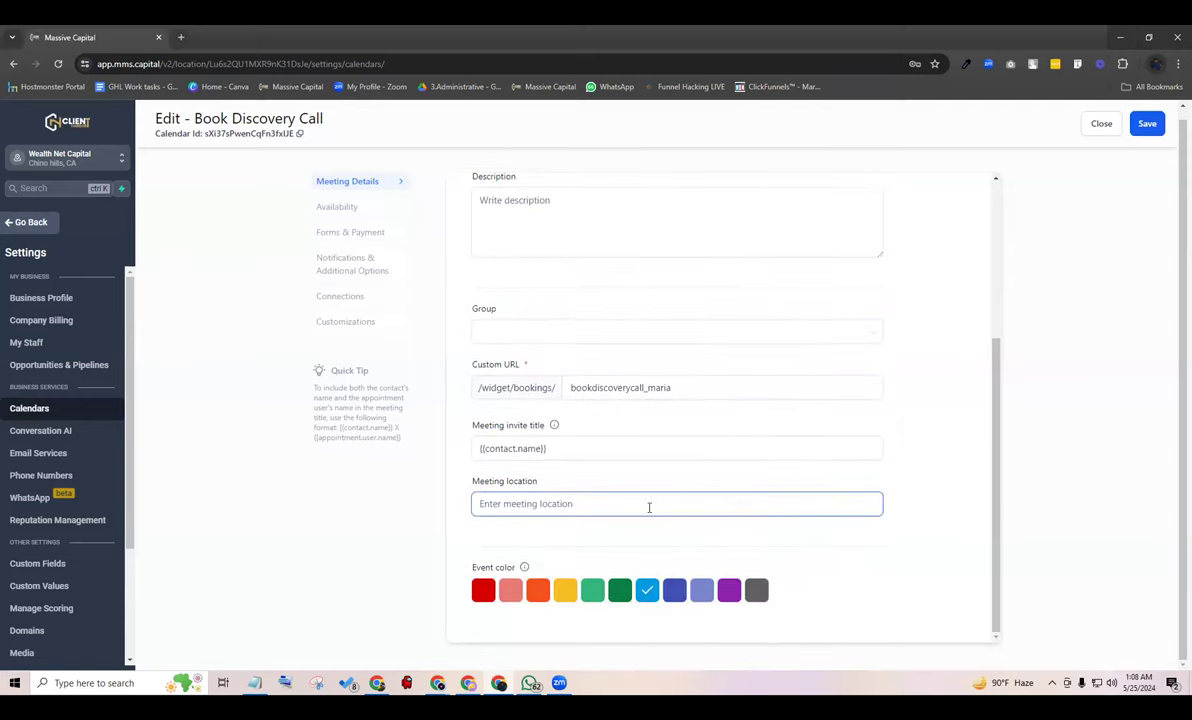
pyautogui.scroll(3, 694, 471)
pyautogui.click(695, 470)
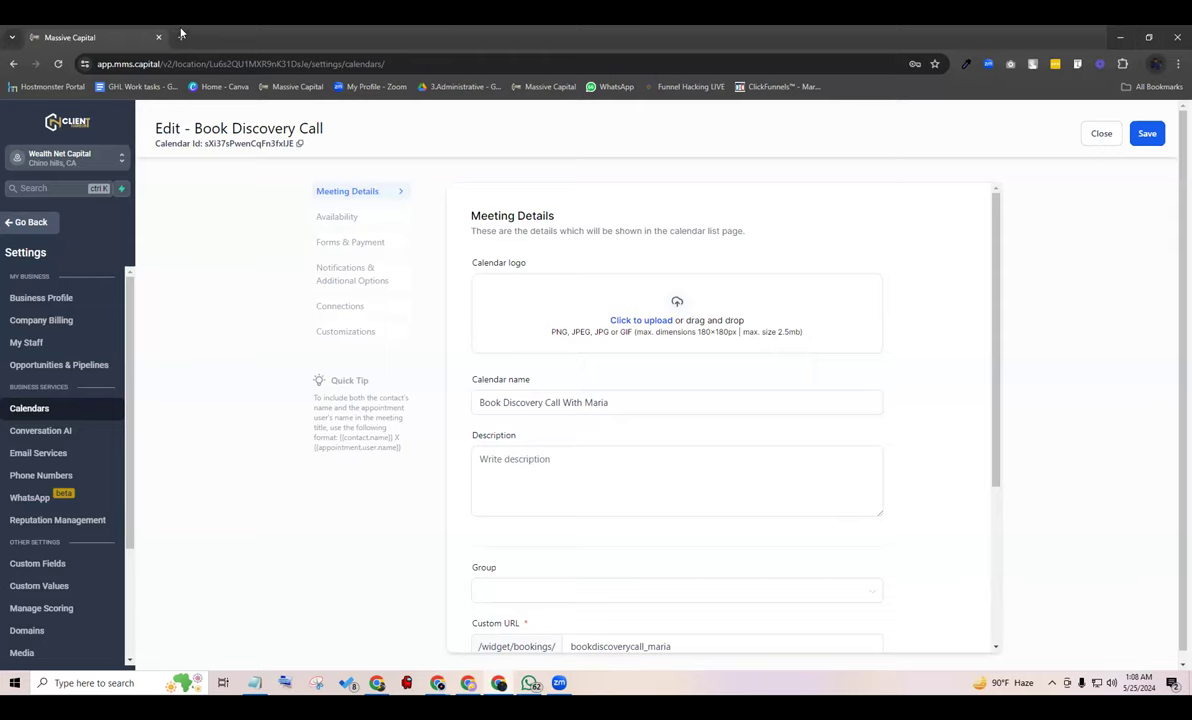
pyautogui.click(181, 35)
pyautogui.click(285, 87)
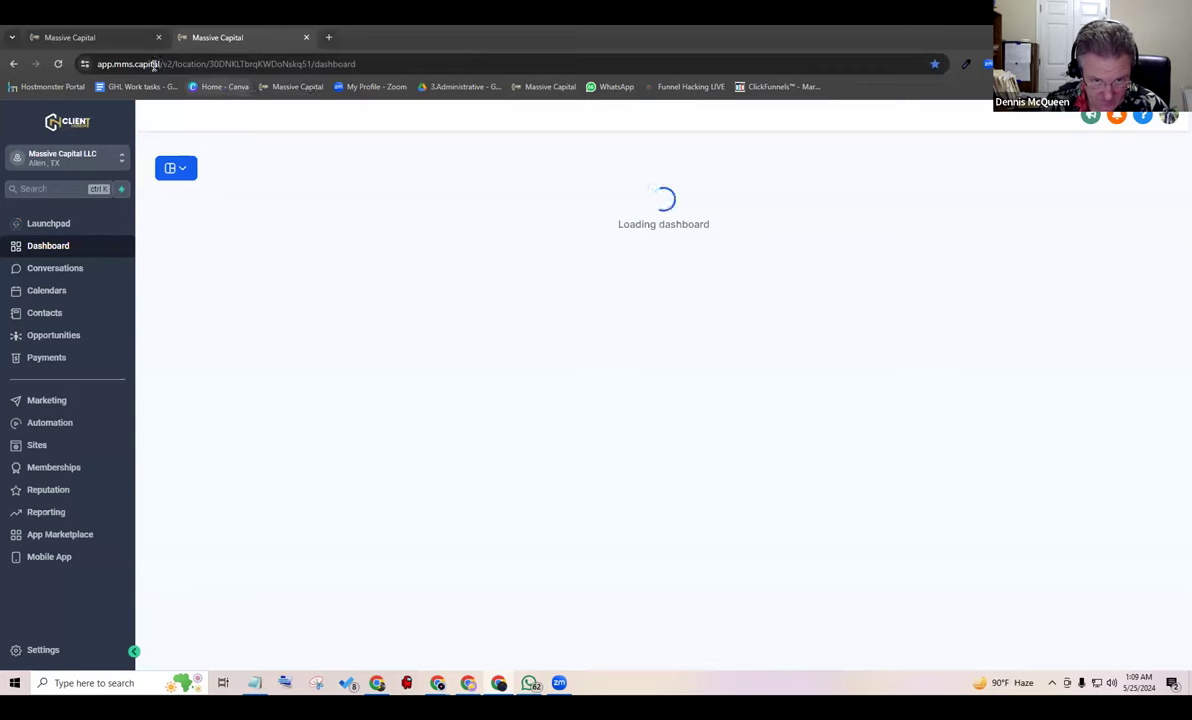
# Switch the new tab to the McQ Properties LLC sub-account using the account switcher search.
pyautogui.click(82, 160)
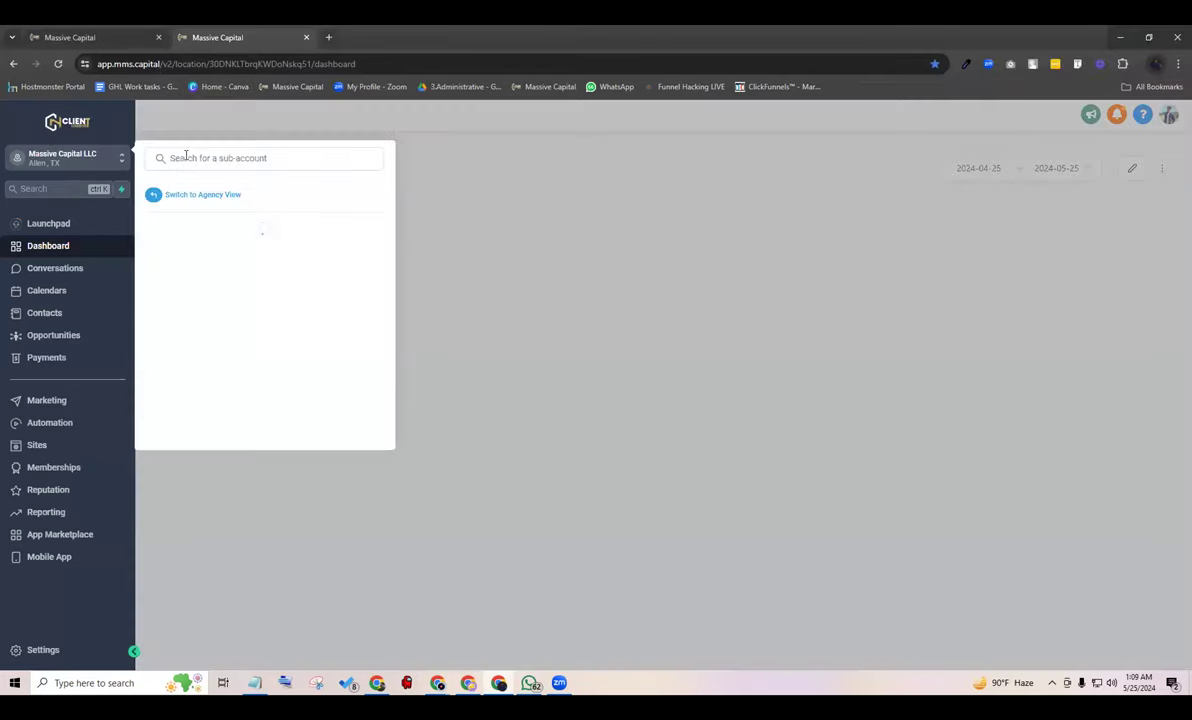
pyautogui.write('denn')
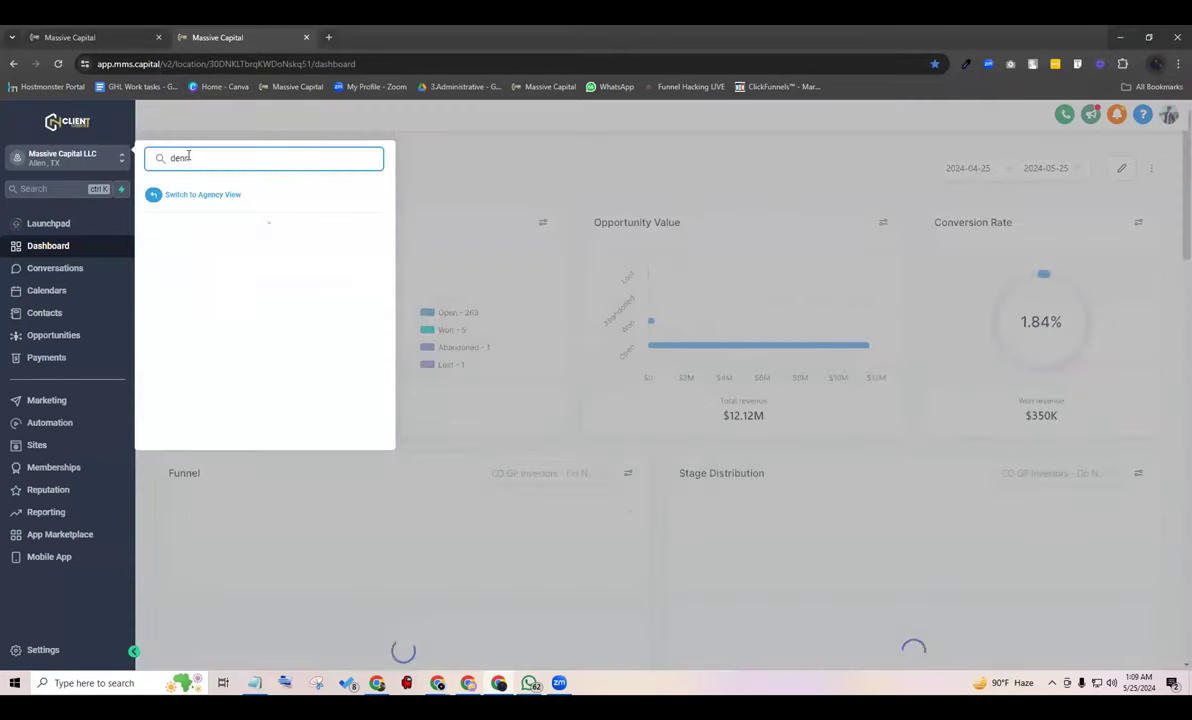
pyautogui.press('BackSpace')
pyautogui.press('BackSpace')
pyautogui.press('BackSpace')
pyautogui.press('BackSpace')
pyautogui.write('ms.cap')
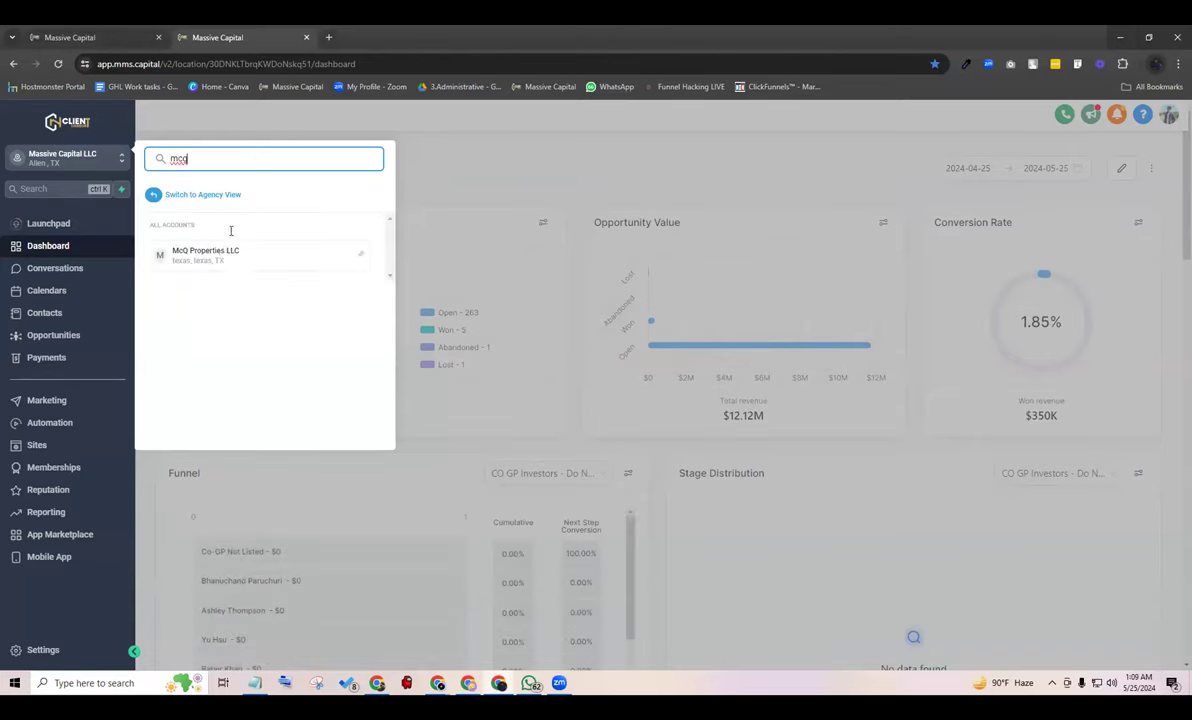
pyautogui.click(210, 236)
pyautogui.click(106, 35)
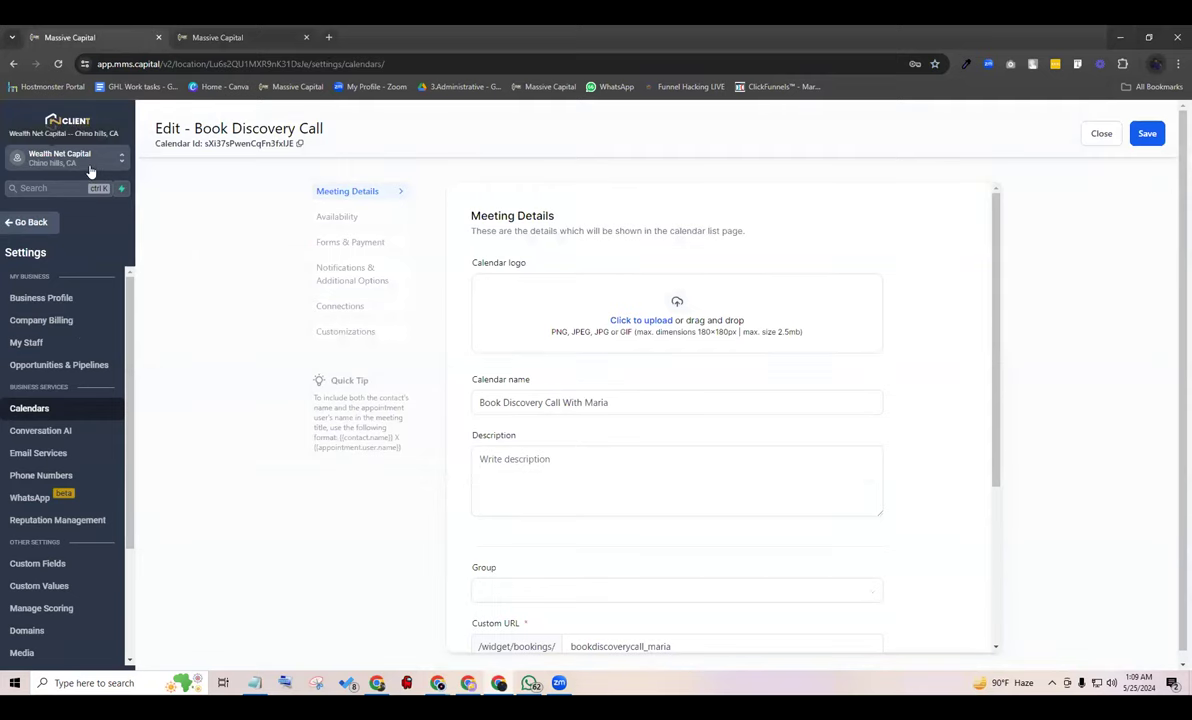
pyautogui.hotkey('ctrl', 'Tab')
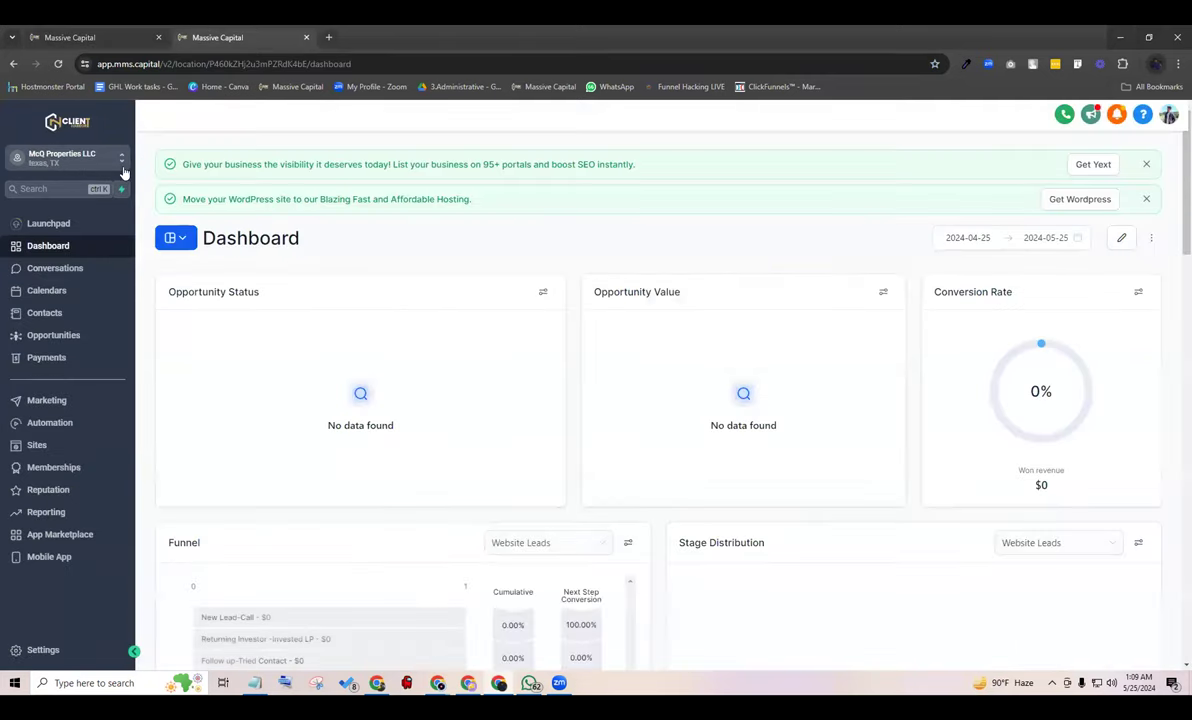
# Open the discovery call calendar's edit page from this sub-account's Calendar Settings.
pyautogui.click(69, 291)
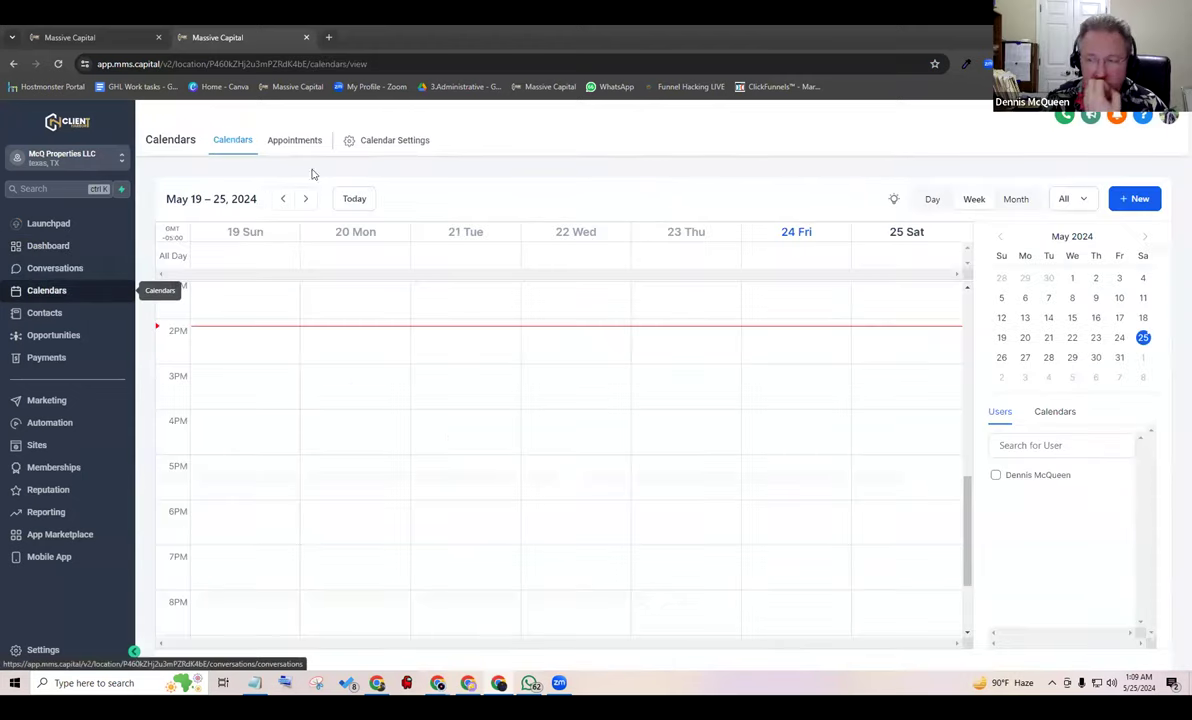
pyautogui.click(395, 141)
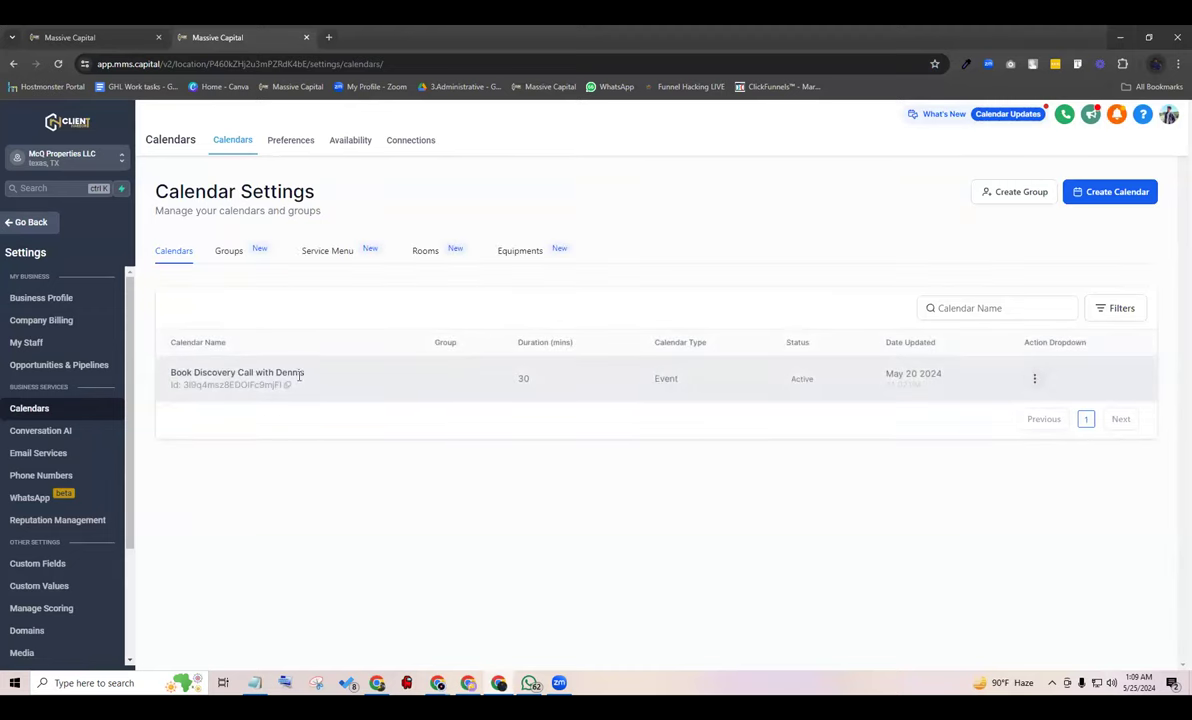
pyautogui.click(1034, 380)
pyautogui.click(1009, 248)
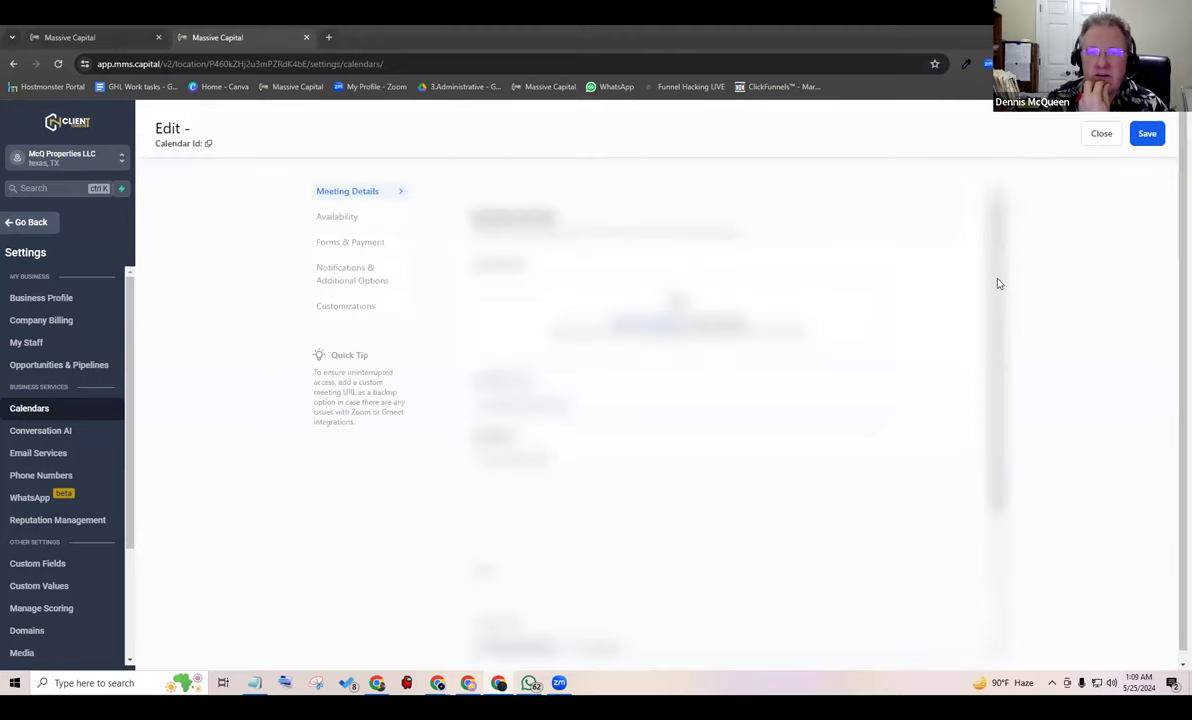
pyautogui.scroll(-1, 630, 355)
pyautogui.scroll(-2, 636, 365)
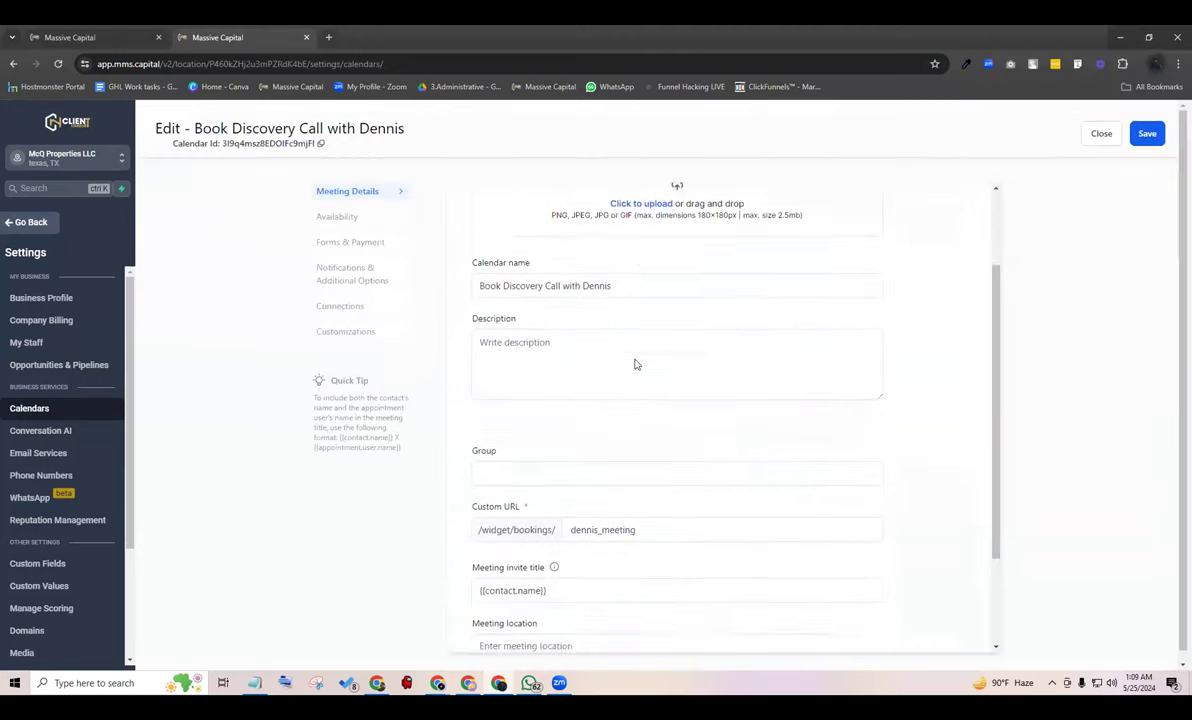
pyautogui.scroll(3, 630, 358)
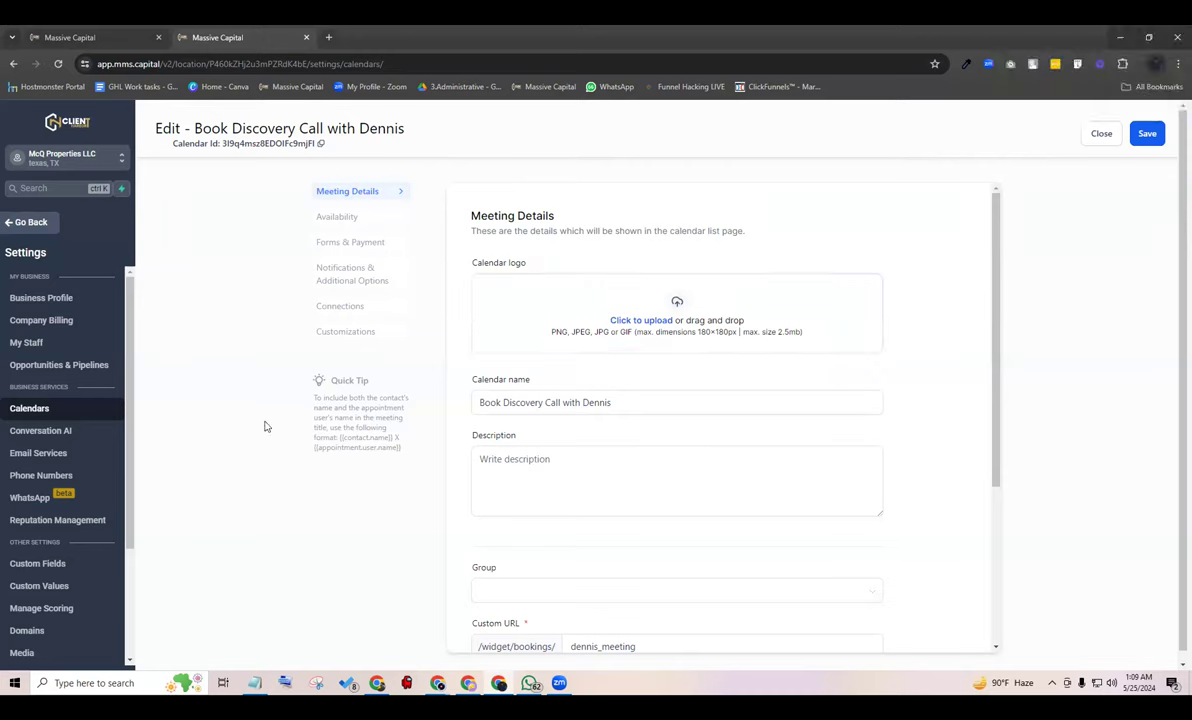
# Save the host's headshot from the WhatsApp chat to the Desktop as a JPG.
pyautogui.click(530, 685)
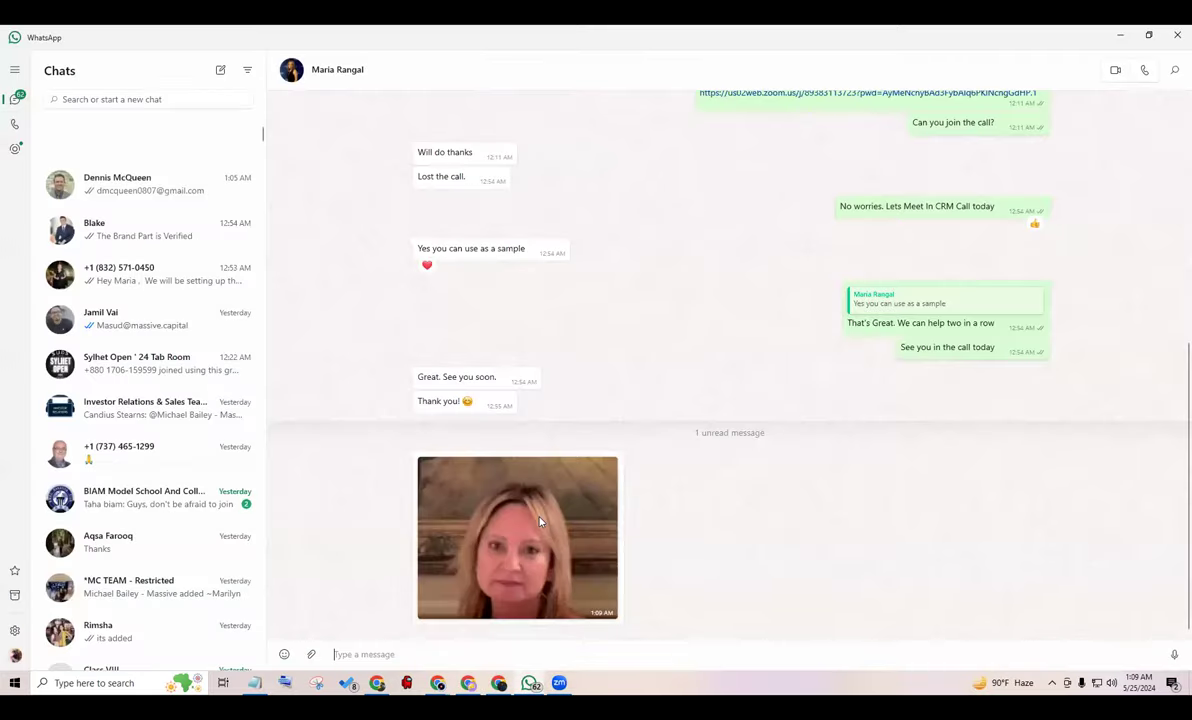
pyautogui.click(527, 500)
pyautogui.rightClick(760, 236)
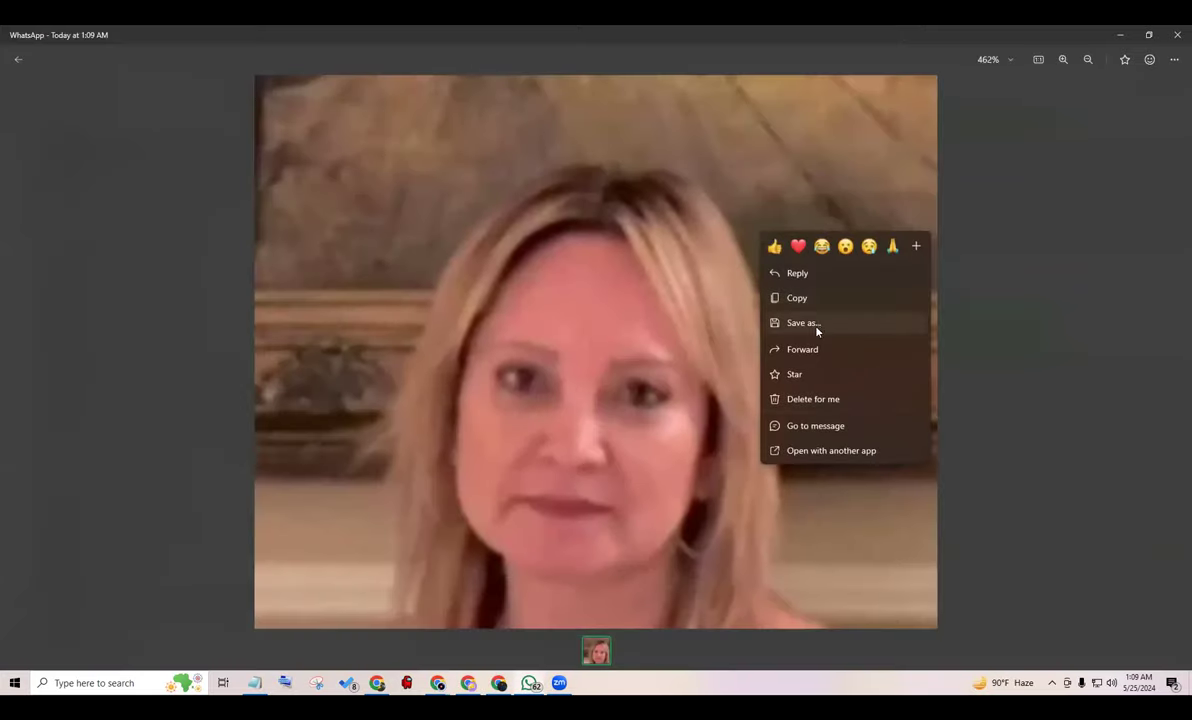
pyautogui.click(817, 328)
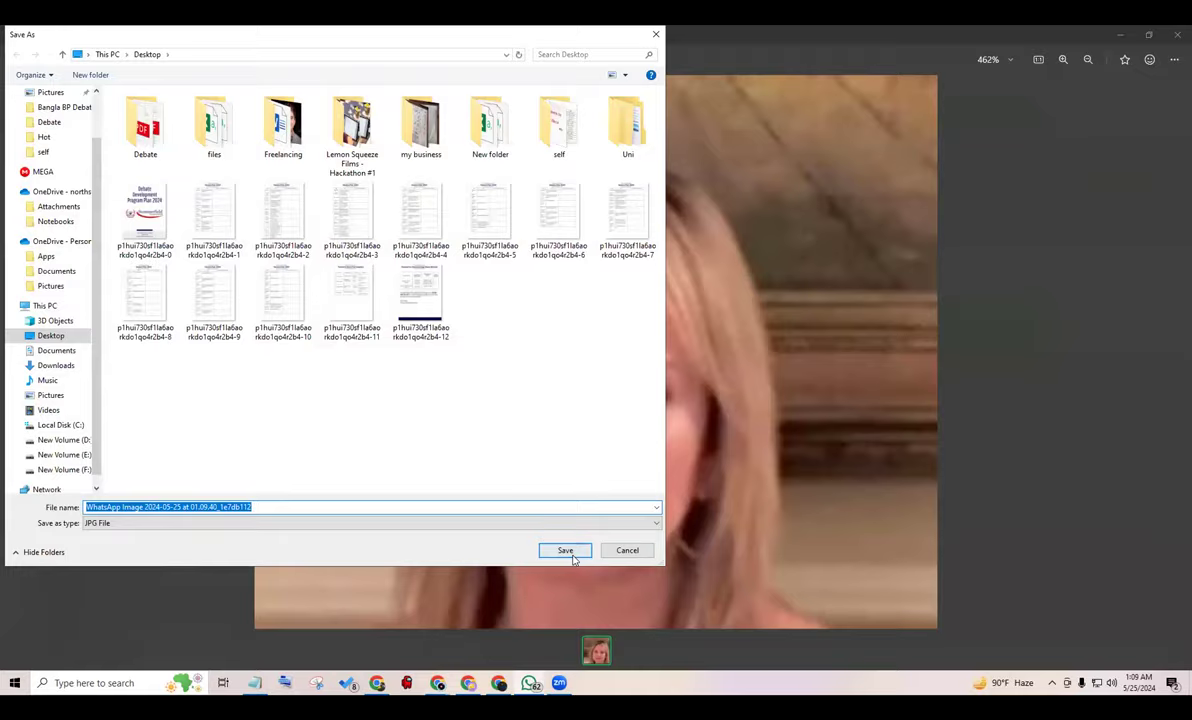
pyautogui.click(563, 552)
pyautogui.press('Escape')
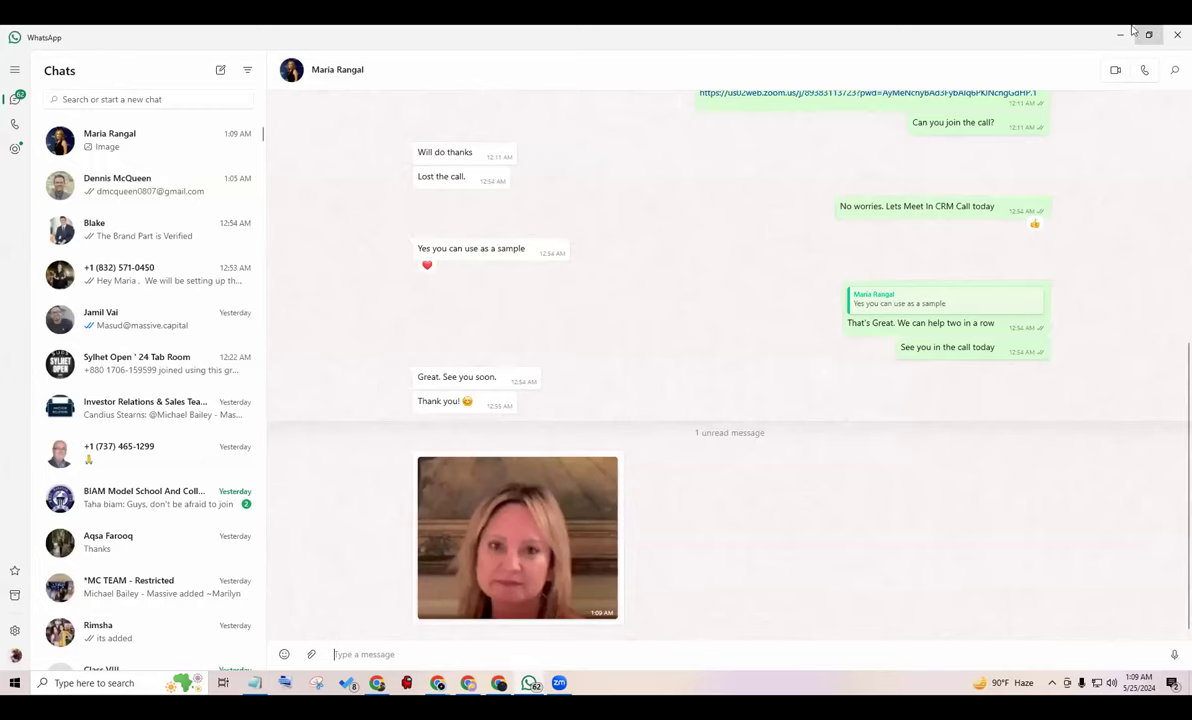
# Return to the first calendar's edit page and browse Downloads for a logo image.
pyautogui.hotkey('alt', 'Tab')
pyautogui.click(127, 30)
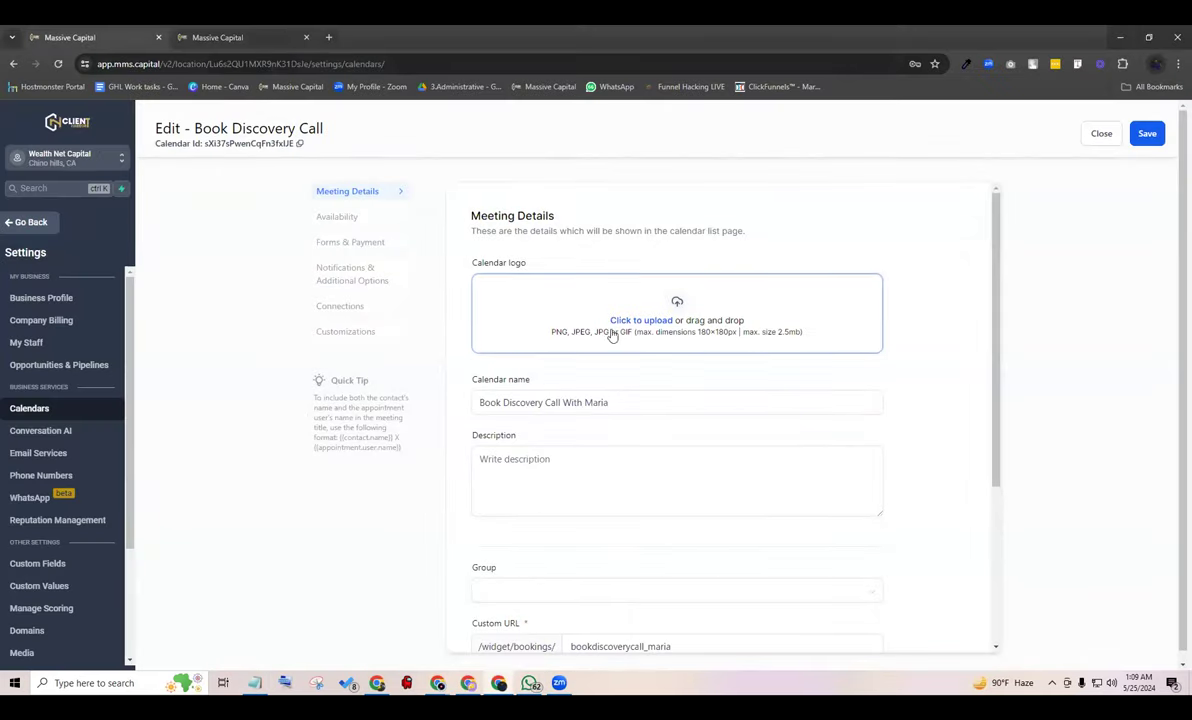
pyautogui.click(641, 318)
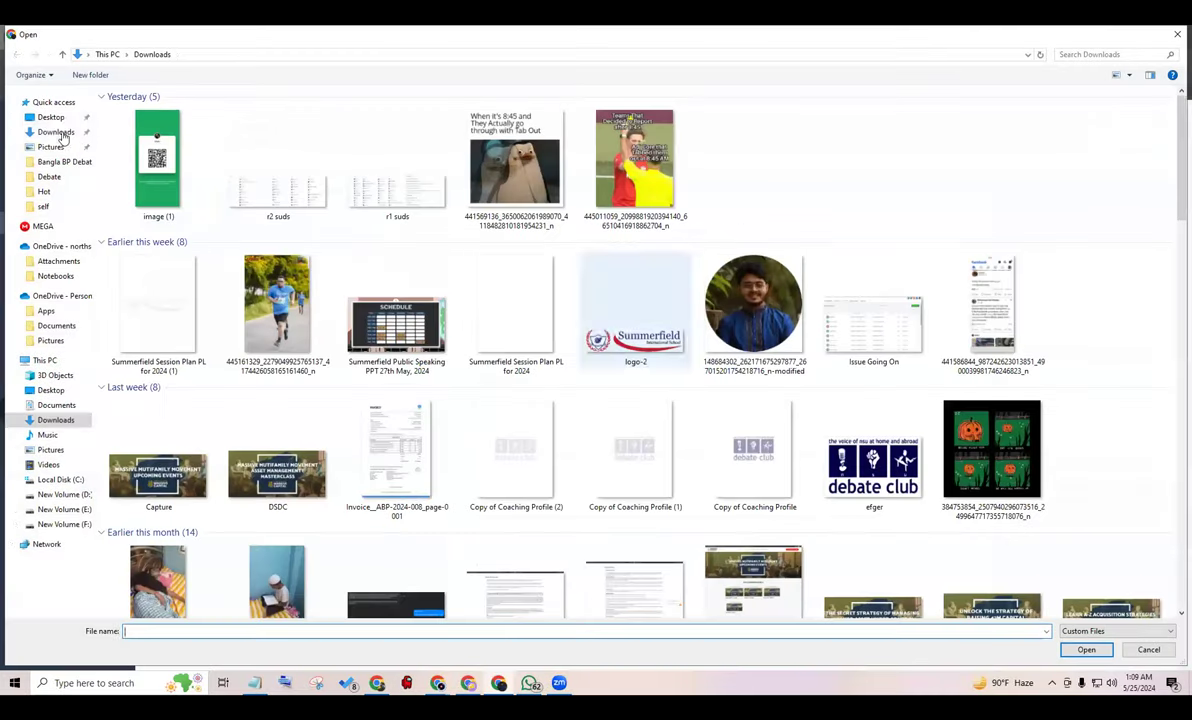
pyautogui.click(62, 136)
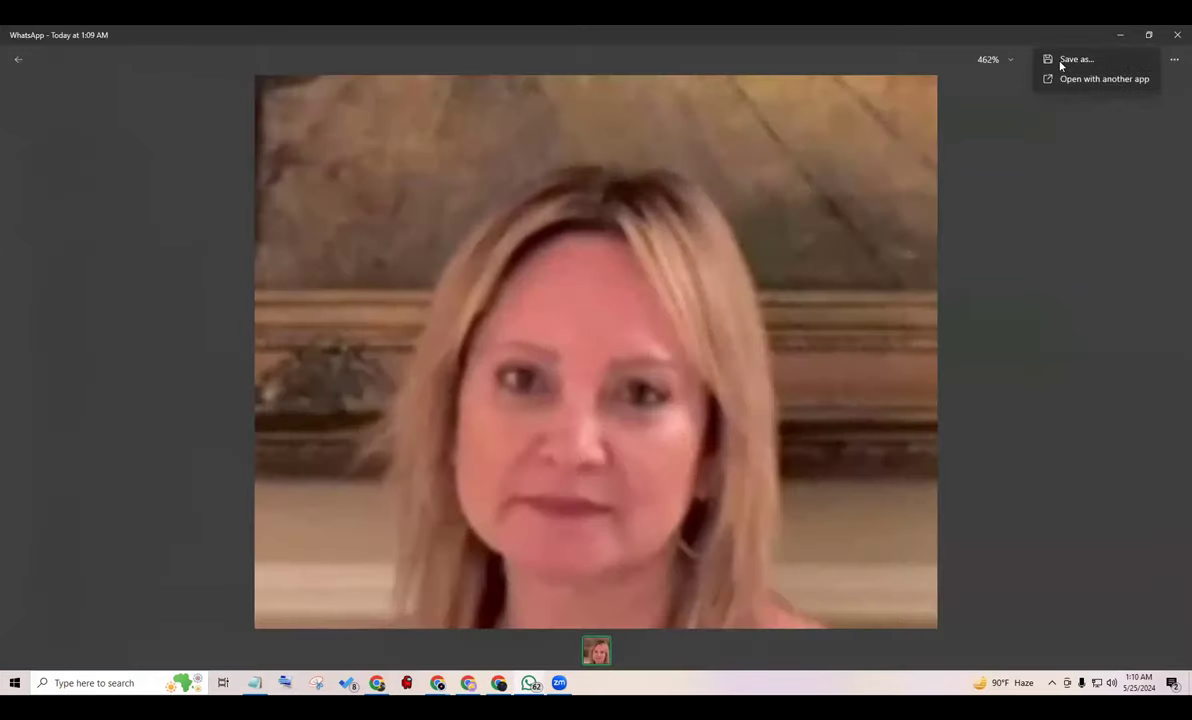
# Save the received WhatsApp photo to the Desktop again and close the viewer.
pyautogui.click(1068, 60)
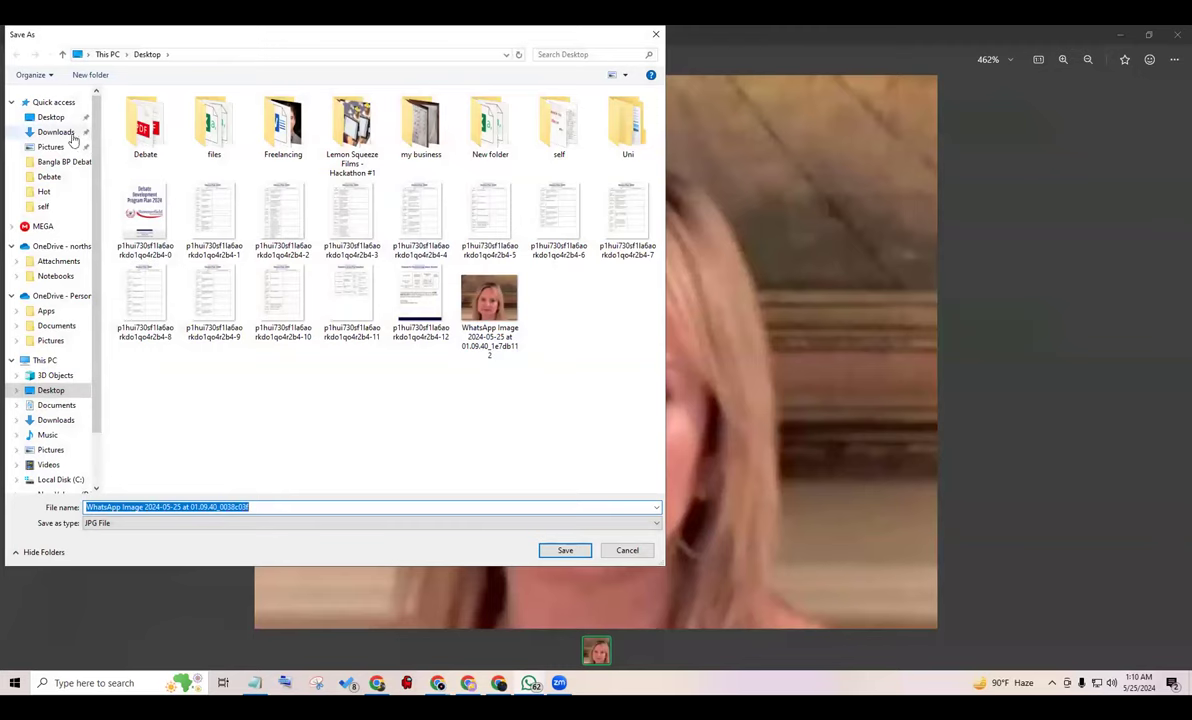
pyautogui.click(630, 553)
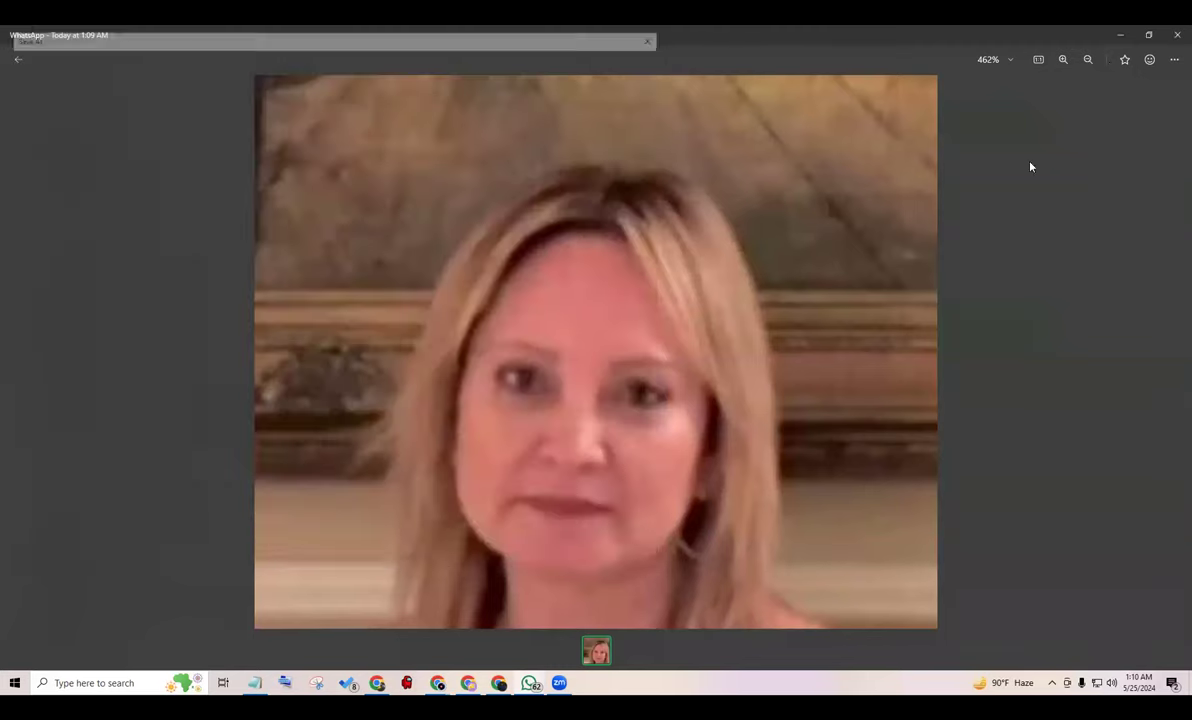
pyautogui.click(1177, 35)
pyautogui.hotkey('alt', 'Tab')
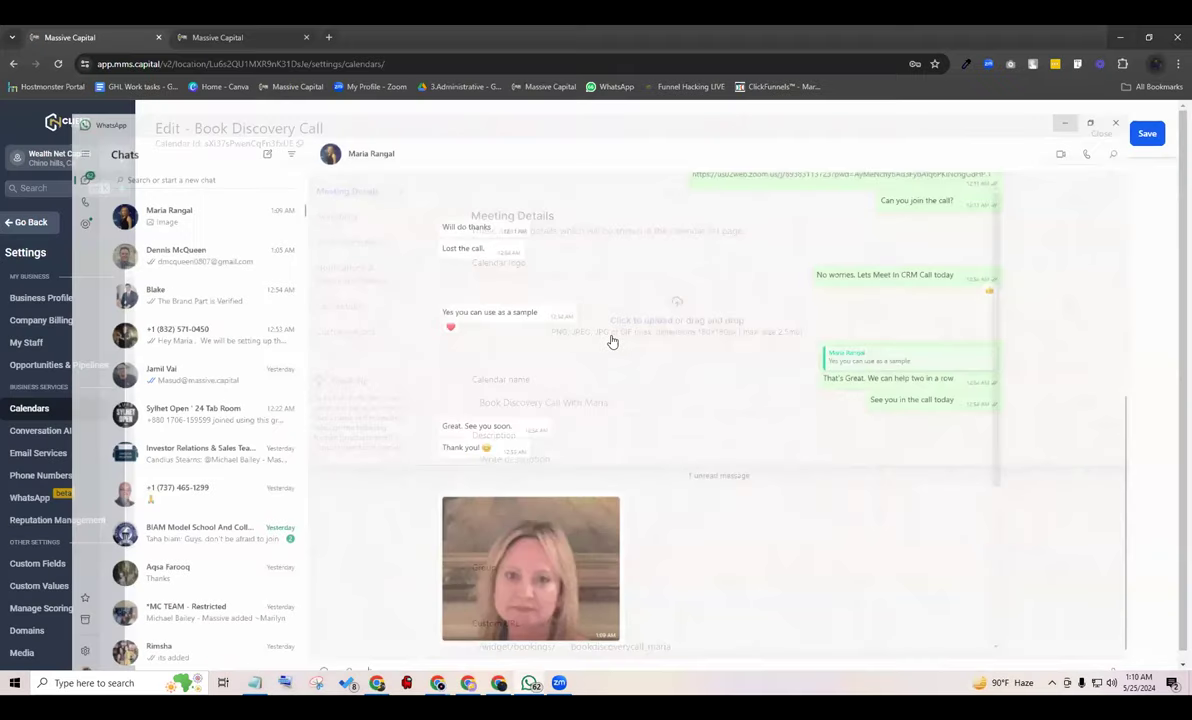
# Upload the Desktop WhatsApp photo as the calendar logo, set Circle shape, and save.
pyautogui.click(573, 316)
pyautogui.click(52, 119)
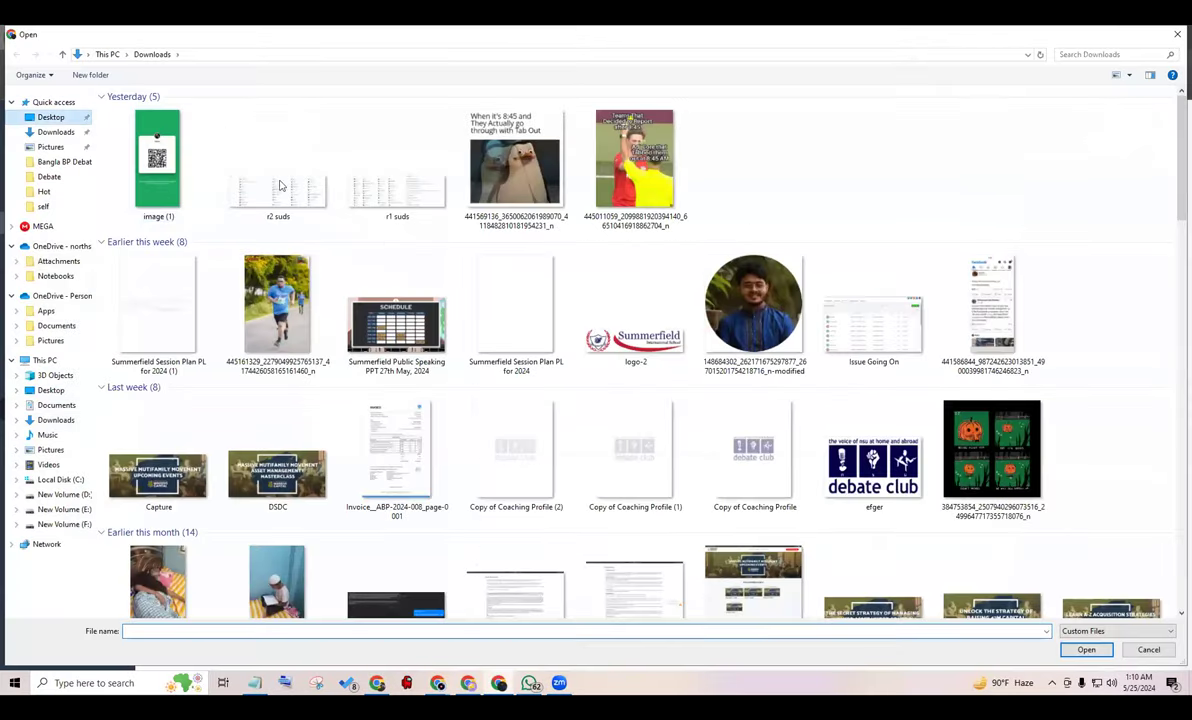
pyautogui.doubleClick(443, 215)
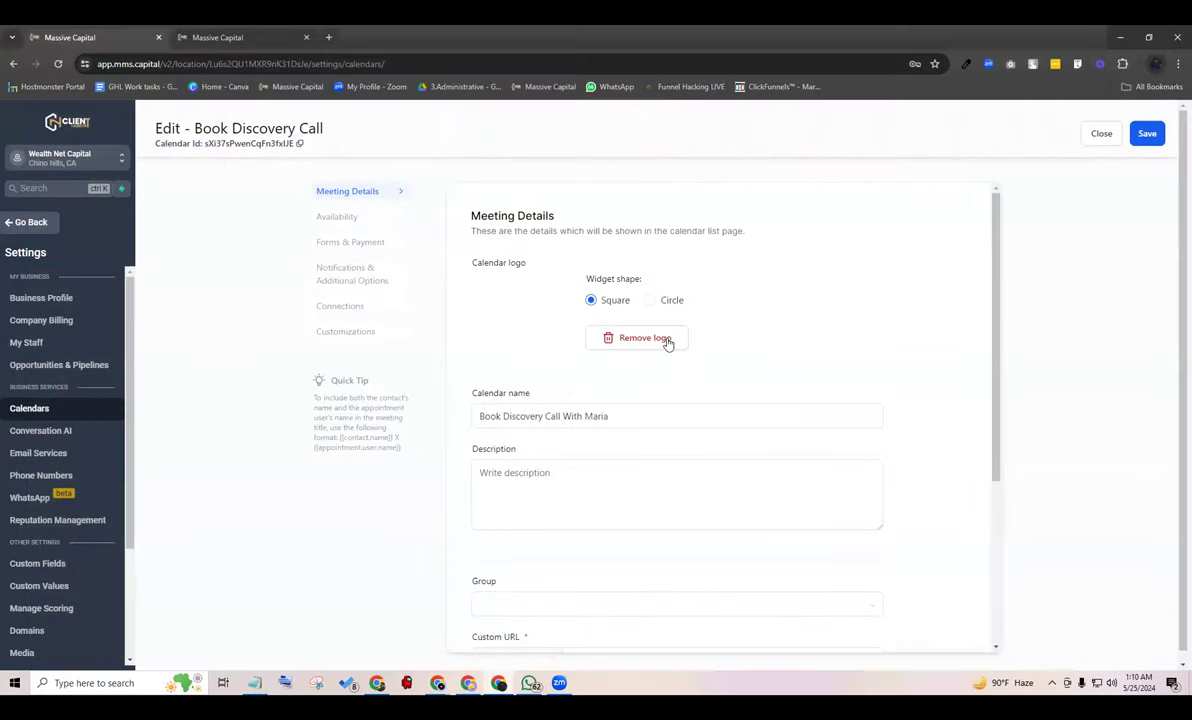
pyautogui.click(662, 300)
pyautogui.scroll(-3, 600, 395)
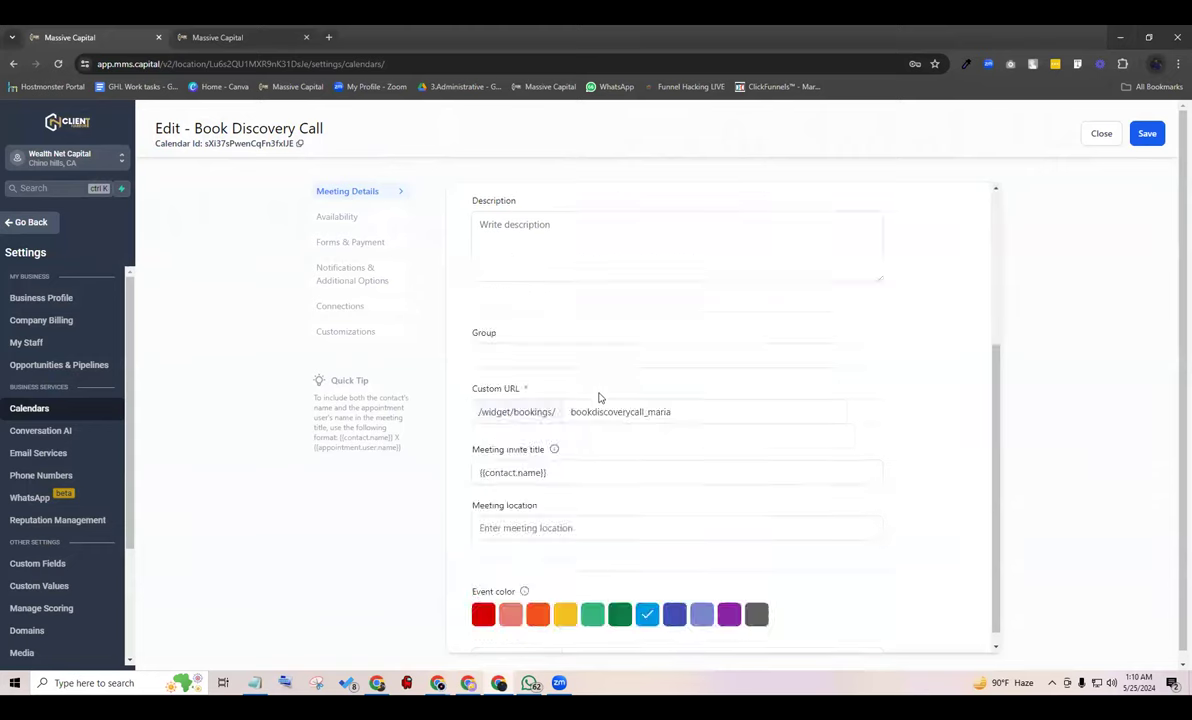
pyautogui.scroll(2, 600, 398)
pyautogui.scroll(-2, 599, 398)
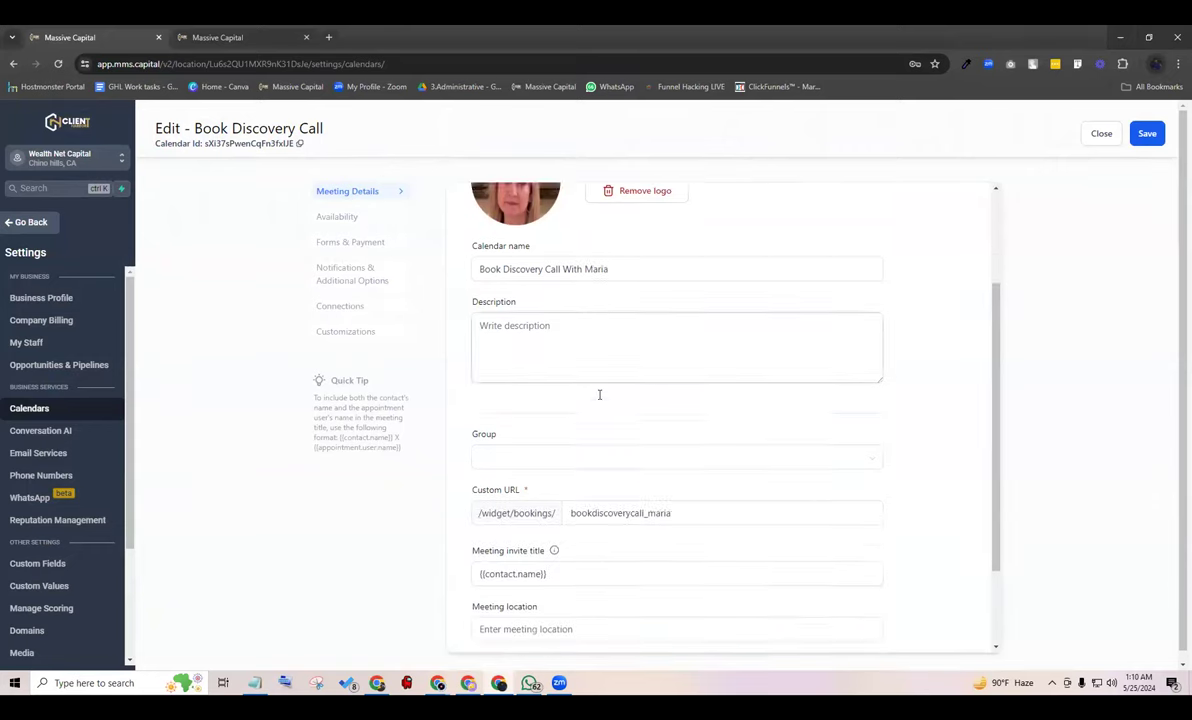
pyautogui.click(1146, 133)
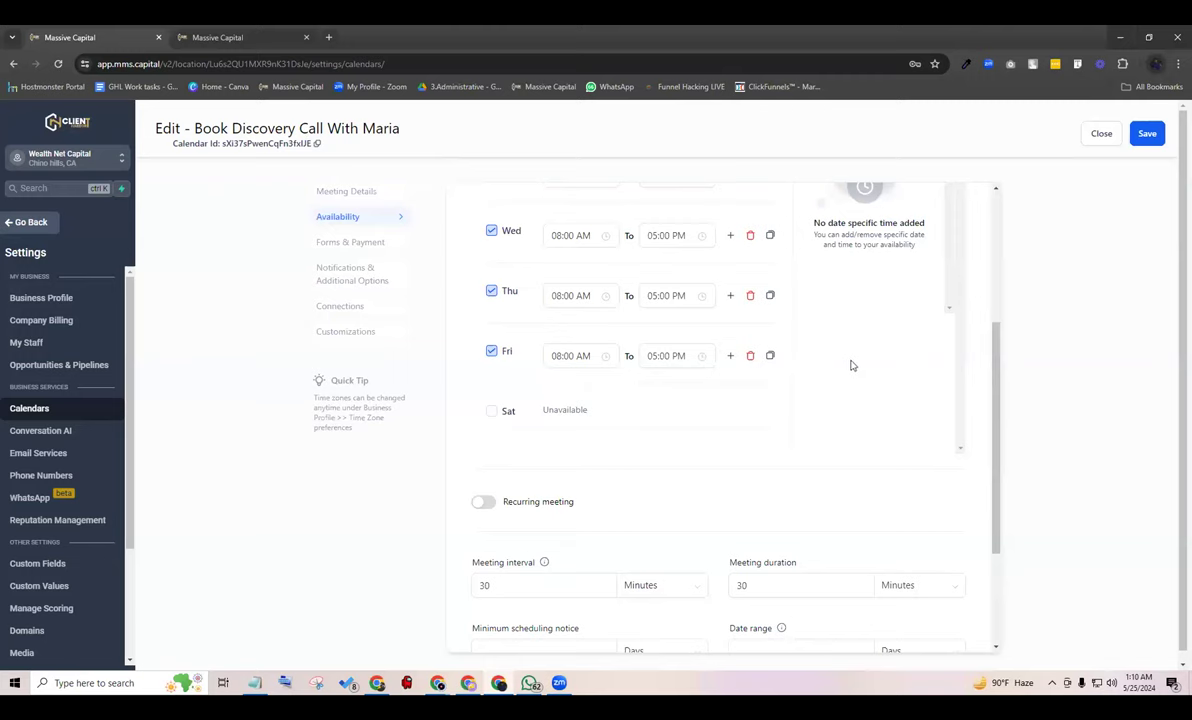
# Set Monday's availability to 01:00 PM–04:30 PM.
pyautogui.scroll(5, 851, 365)
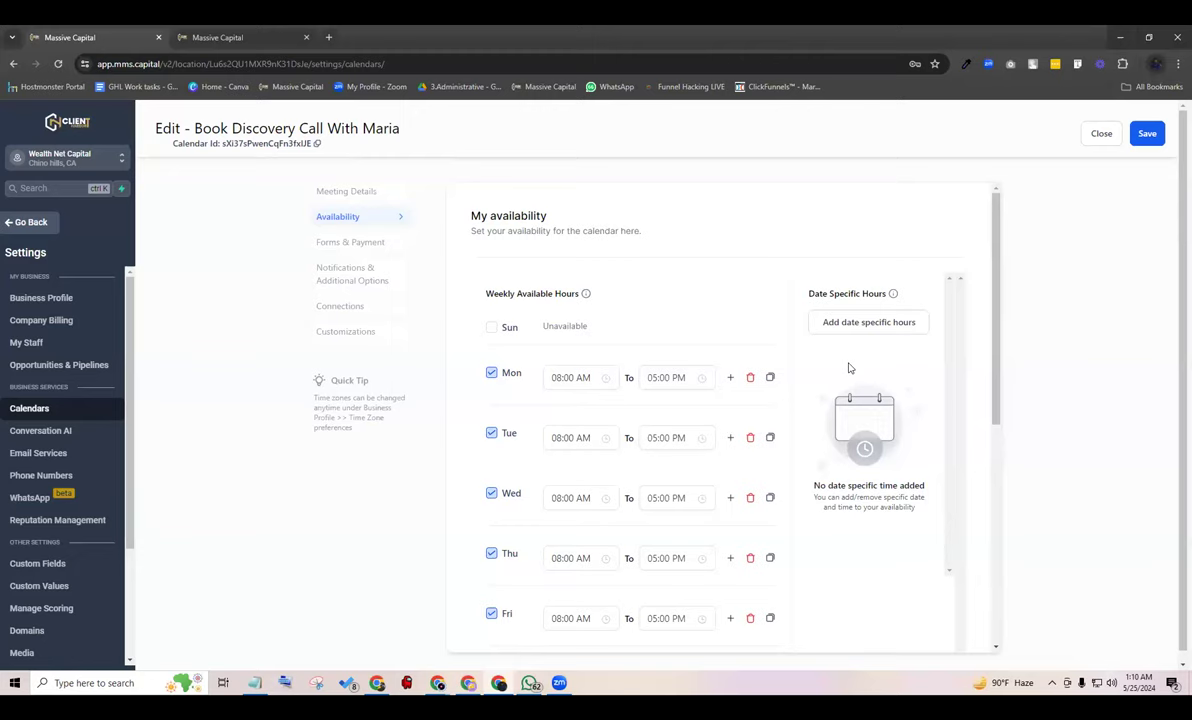
pyautogui.scroll(-2, 654, 330)
pyautogui.click(574, 257)
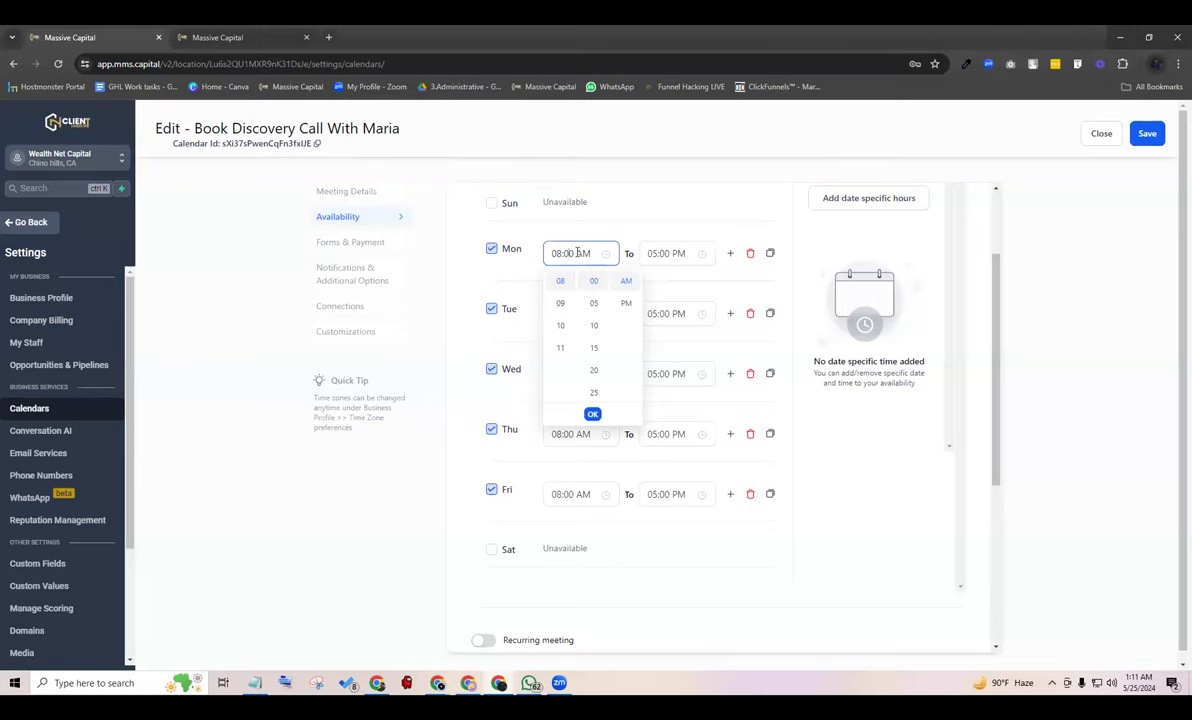
pyautogui.scroll(2, 561, 338)
pyautogui.scroll(2, 561, 338)
pyautogui.click(560, 300)
pyautogui.click(626, 302)
pyautogui.click(657, 256)
pyautogui.scroll(2, 656, 322)
pyautogui.click(658, 368)
pyautogui.scroll(-3, 684, 365)
pyautogui.click(689, 301)
pyautogui.click(689, 414)
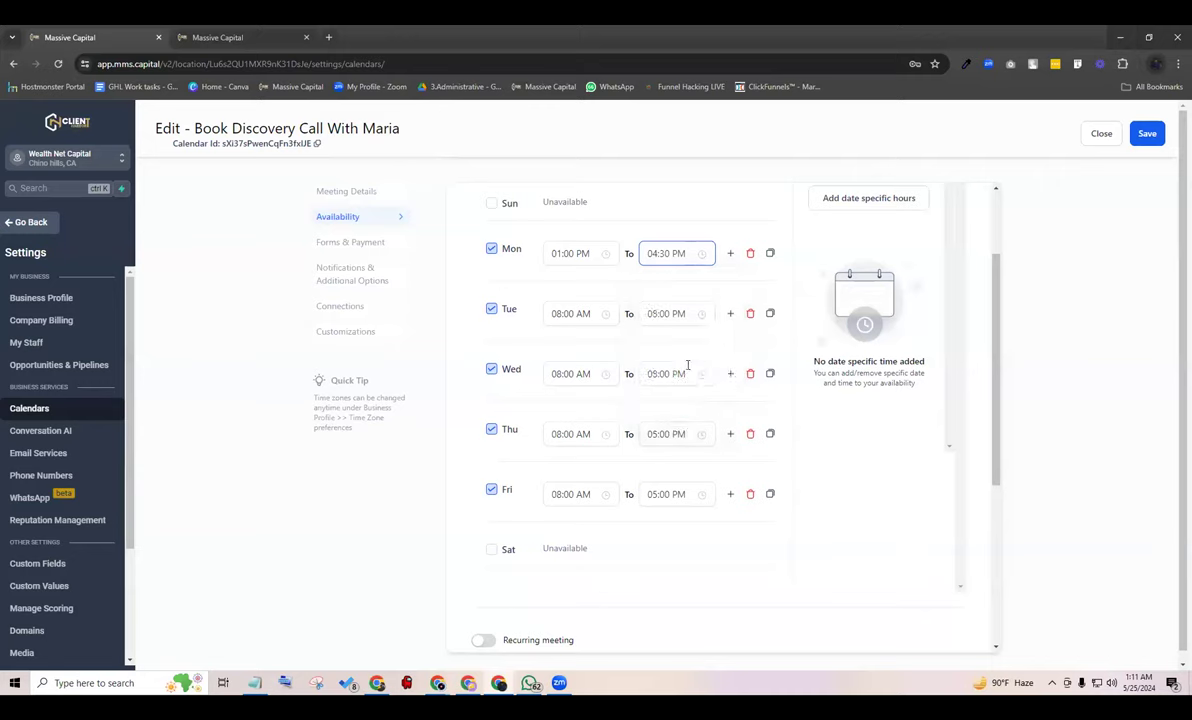
# Copy Monday's 01:00 PM–04:30 PM hours to every day, make Sunday unavailable, and save.
pyautogui.click(771, 254)
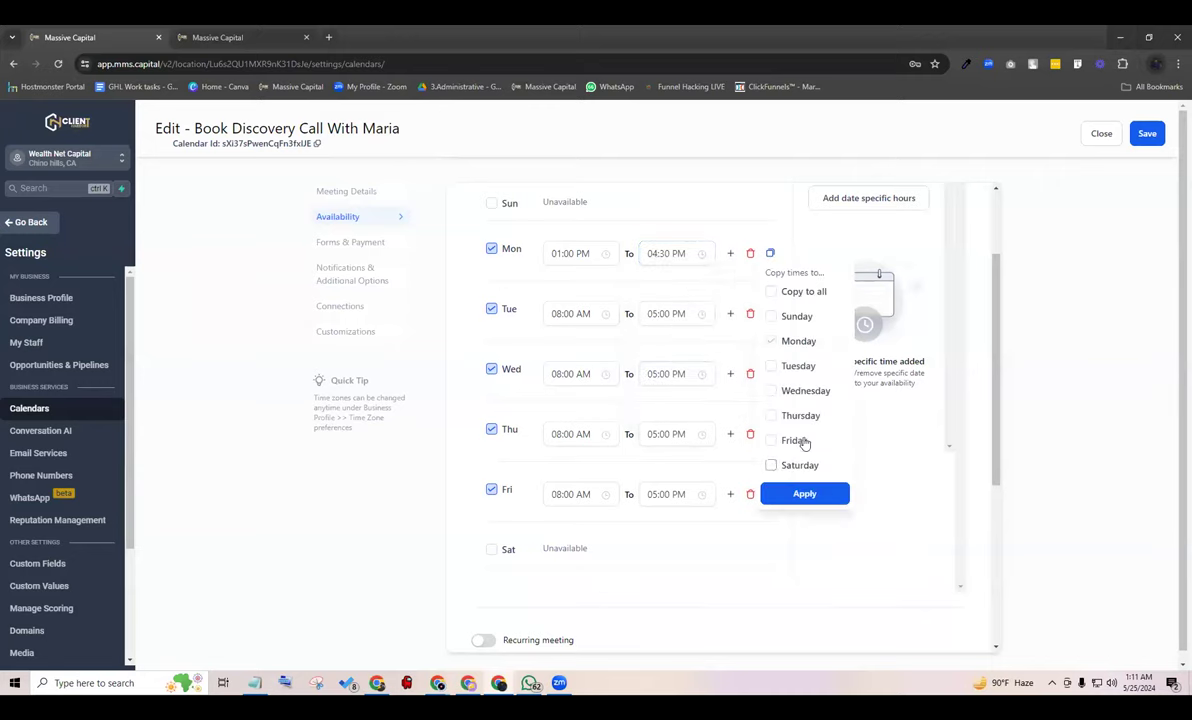
pyautogui.click(772, 291)
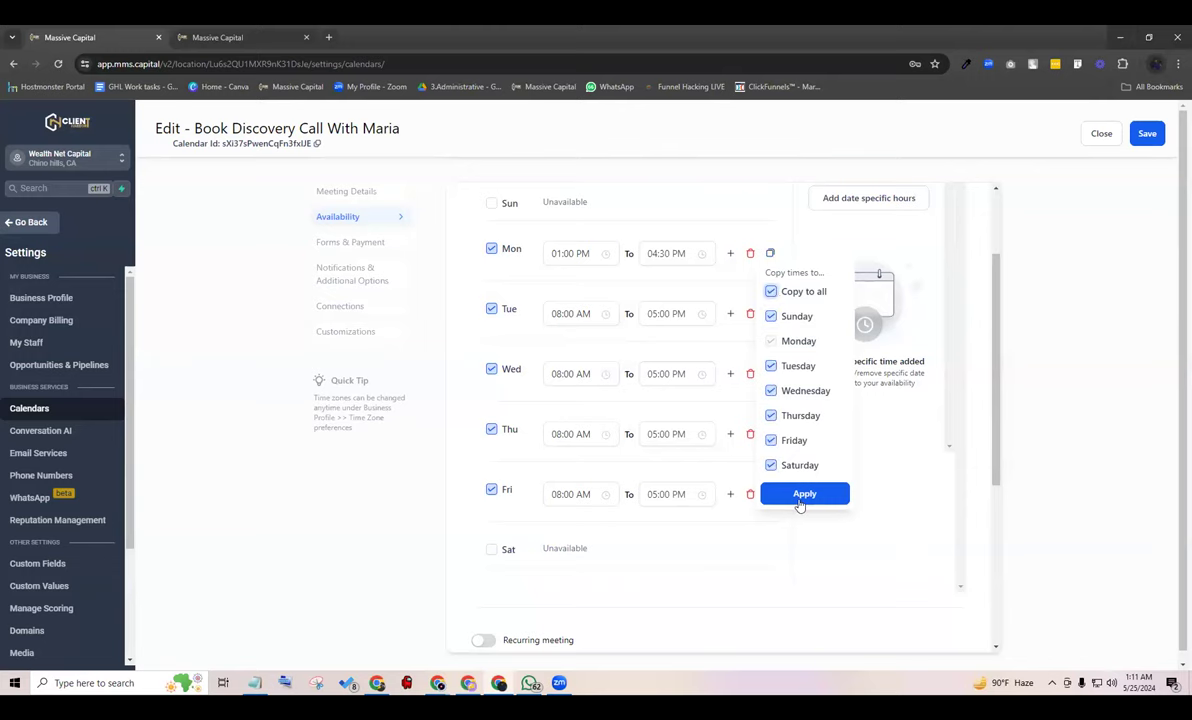
pyautogui.click(804, 494)
pyautogui.scroll(2, 646, 385)
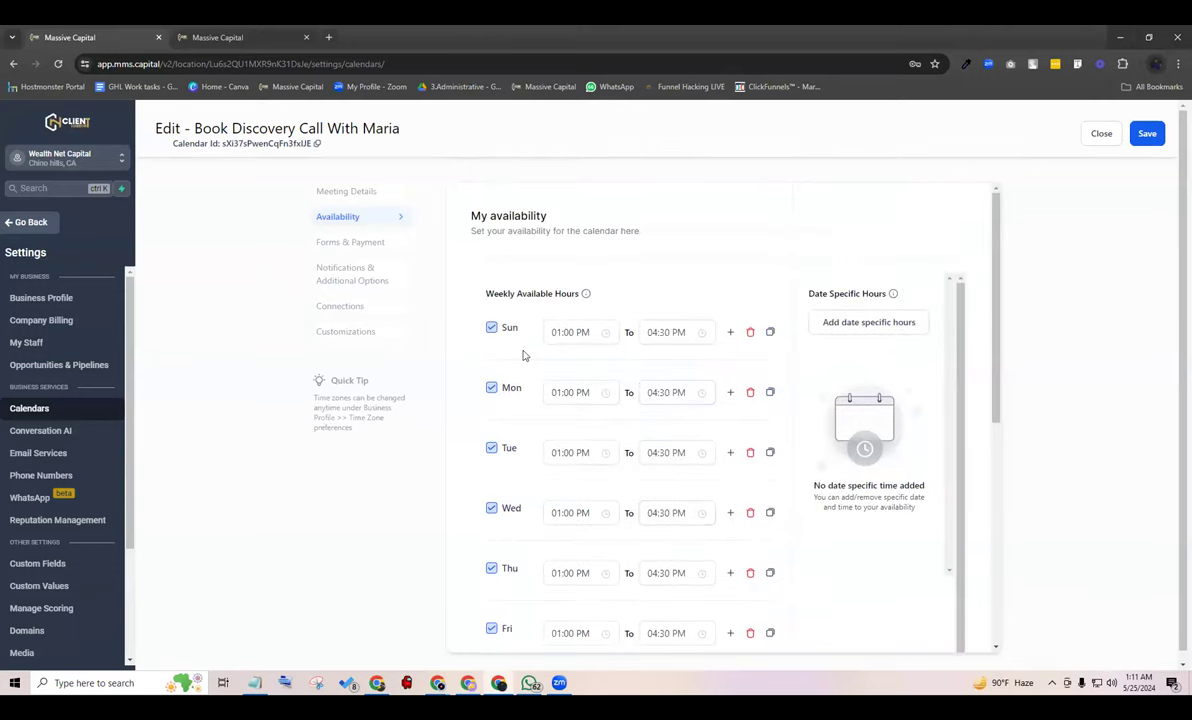
pyautogui.scroll(-3, 518, 357)
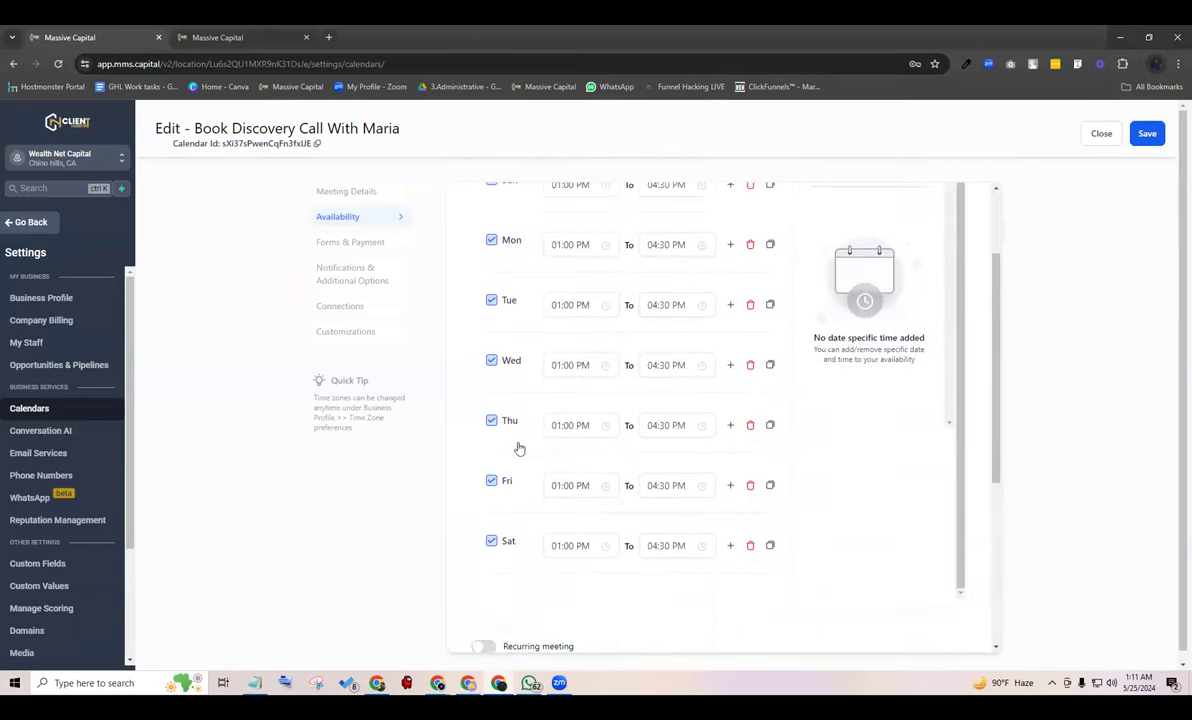
pyautogui.scroll(1, 515, 447)
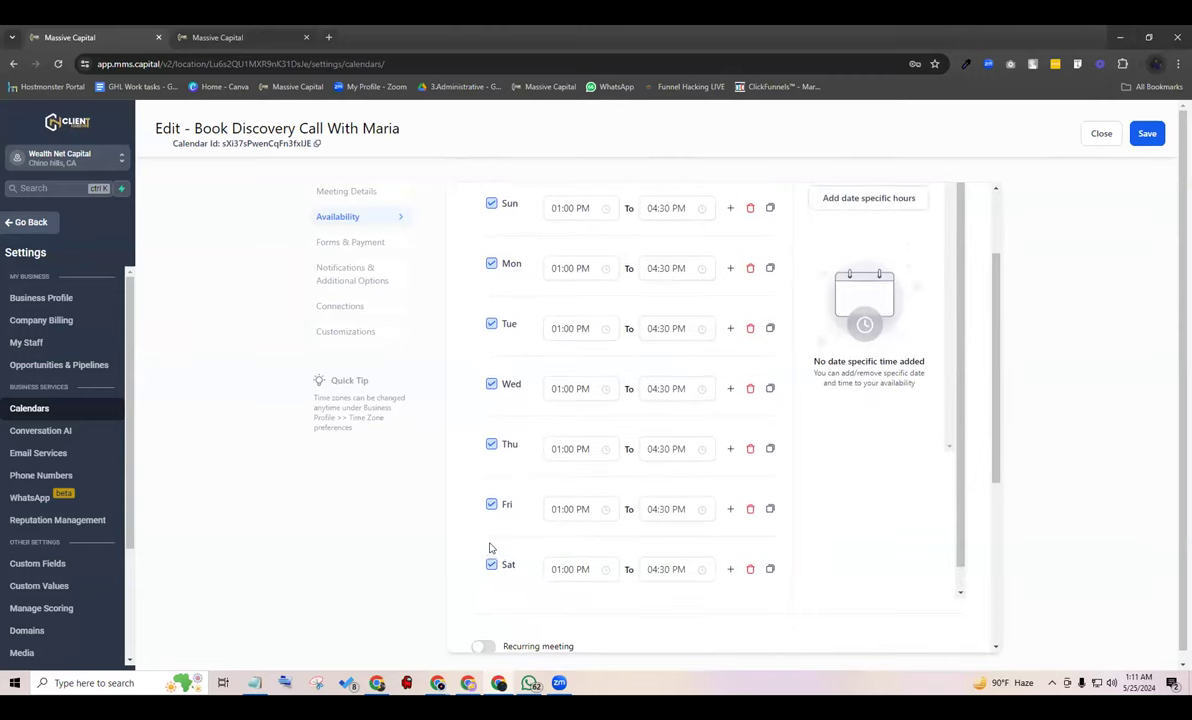
pyautogui.scroll(1, 489, 548)
pyautogui.click(491, 265)
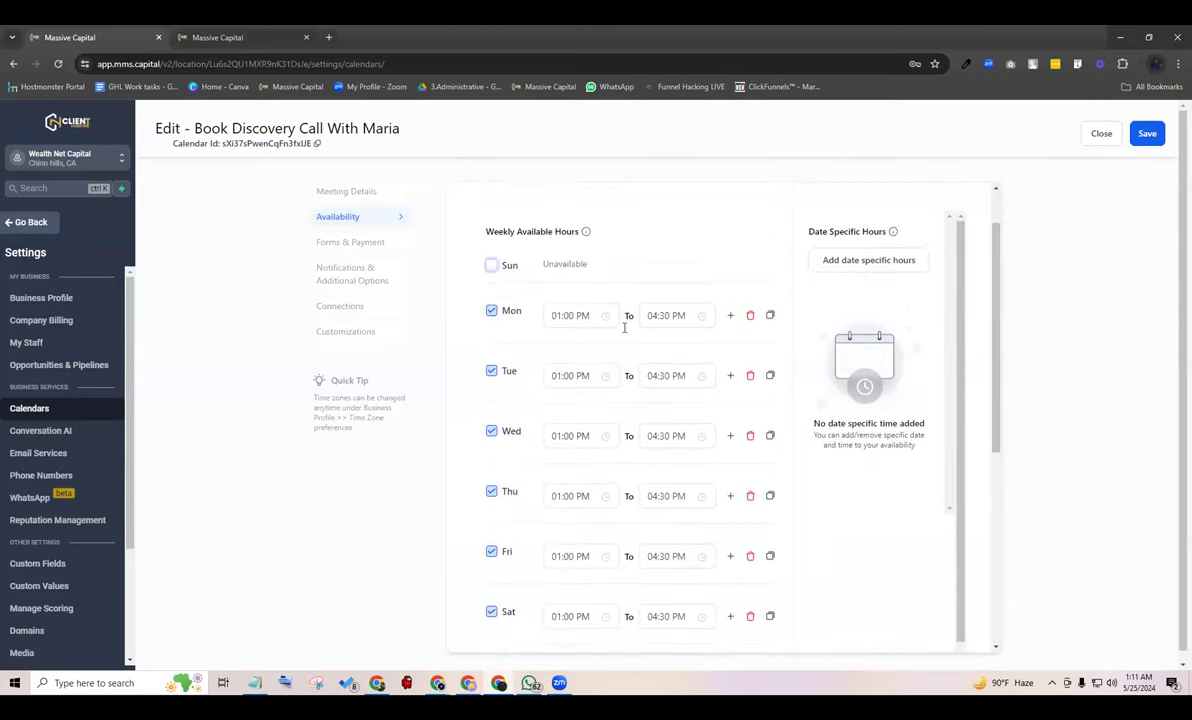
pyautogui.scroll(-5, 620, 360)
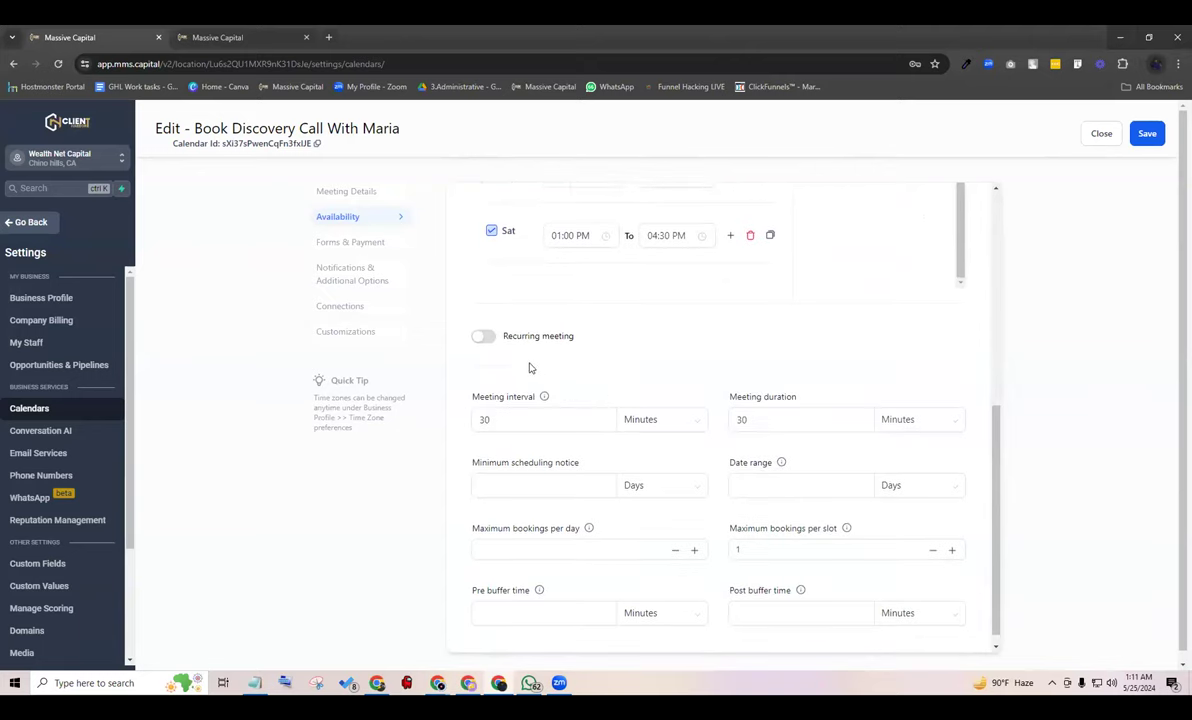
pyautogui.scroll(-1, 560, 374)
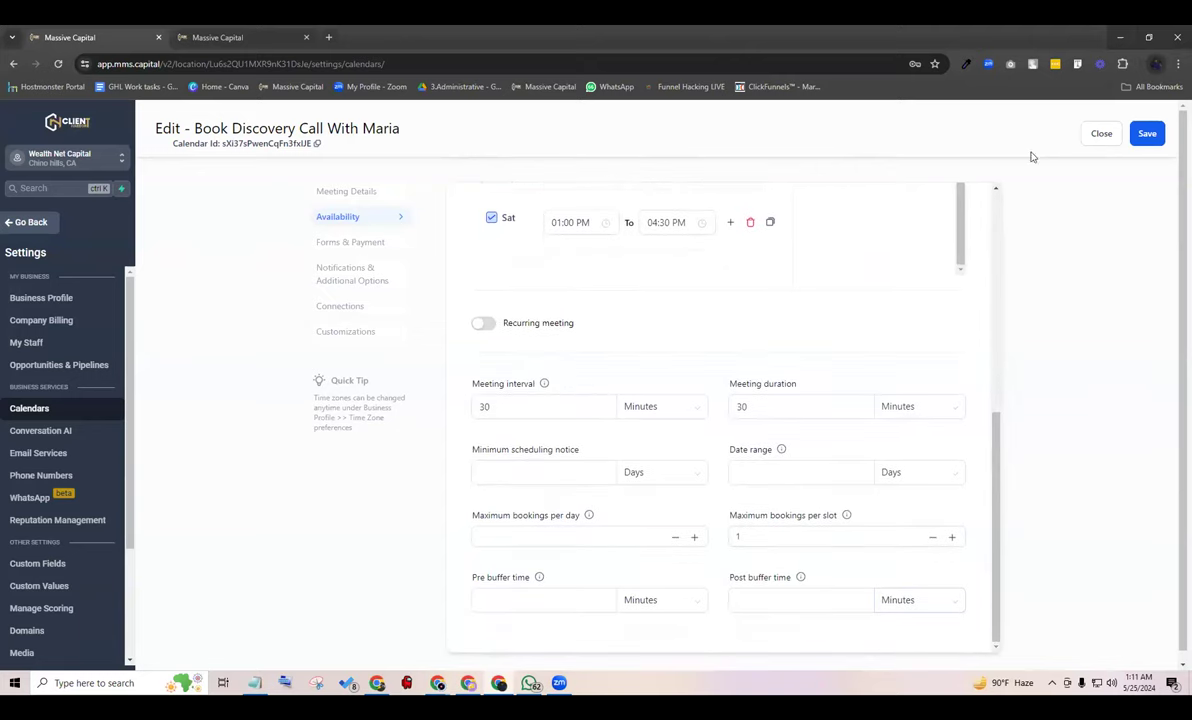
pyautogui.click(1147, 133)
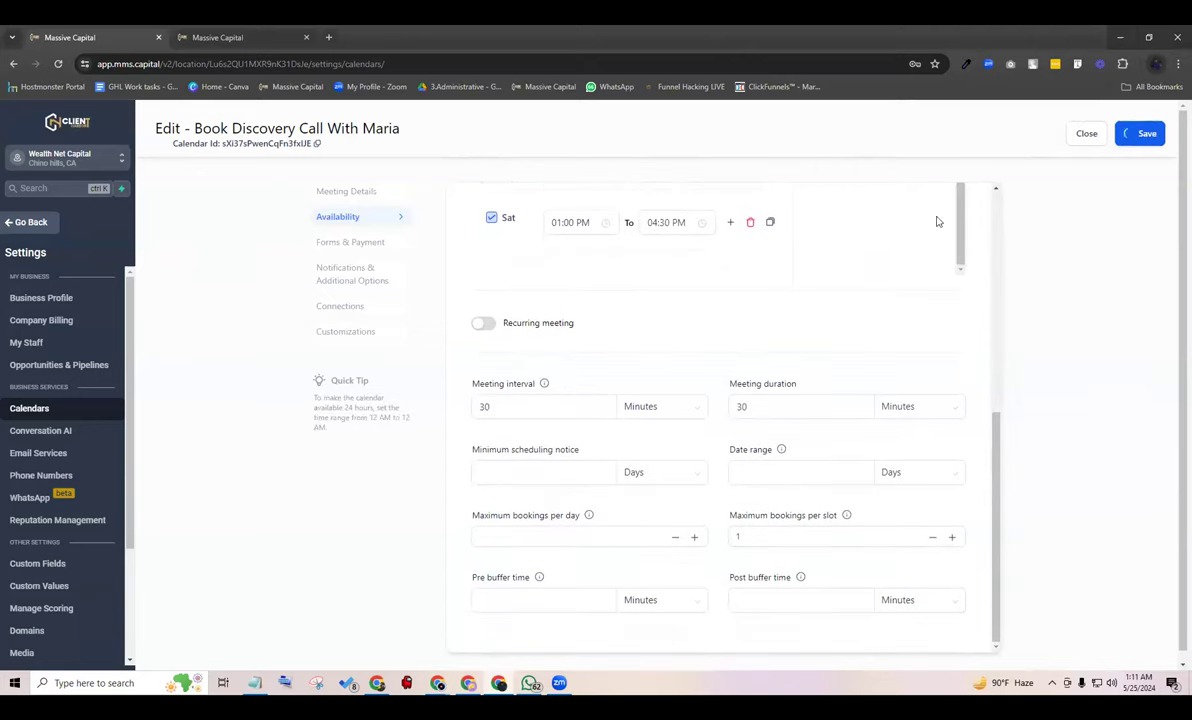
# Set Saturday's hours to 09:00 AM–12:00 PM and save the availability.
pyautogui.click(378, 247)
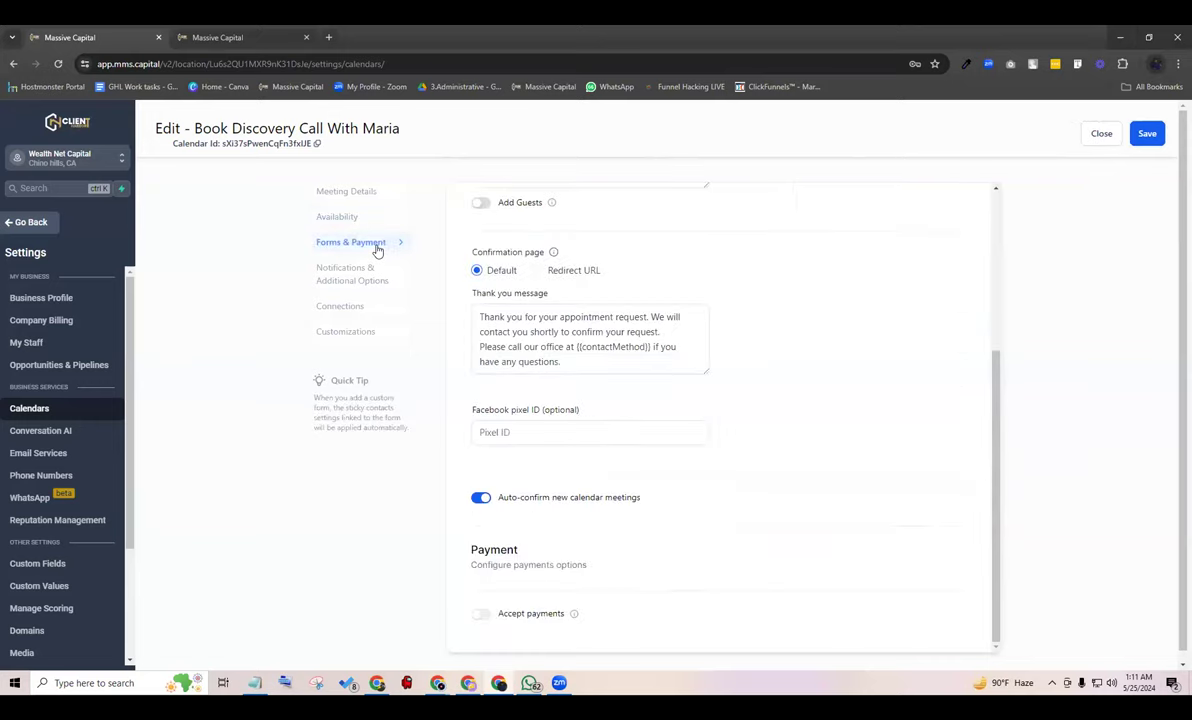
pyautogui.click(336, 217)
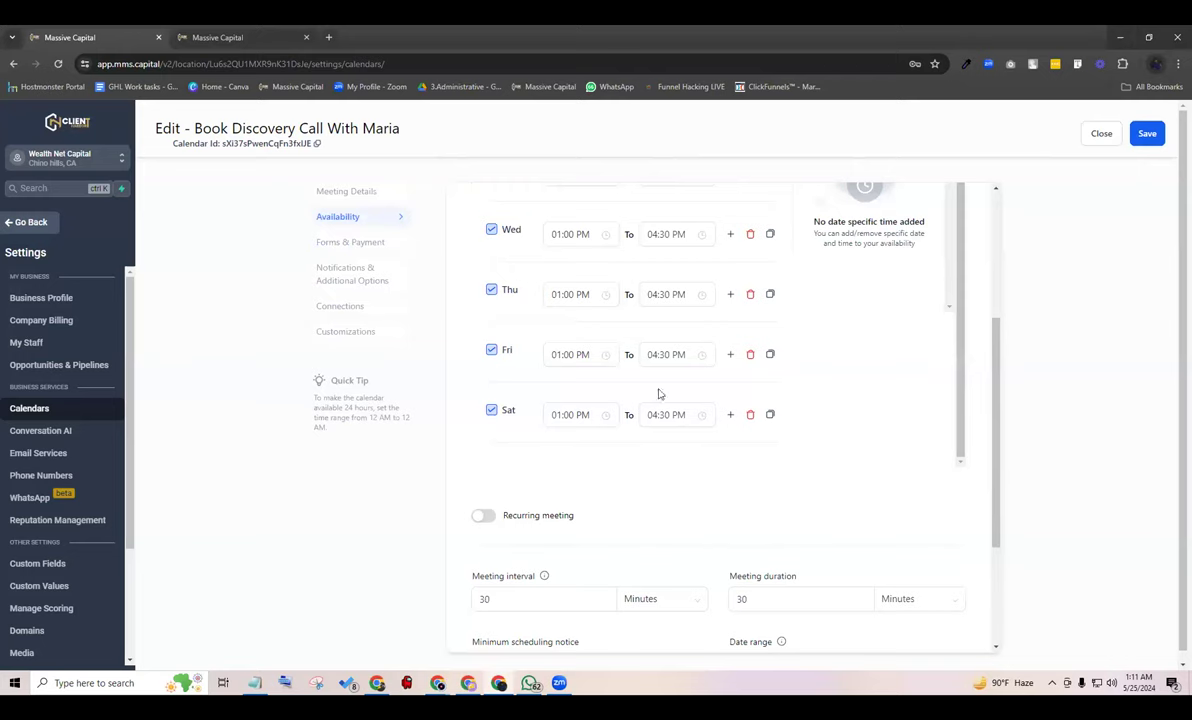
pyautogui.click(574, 424)
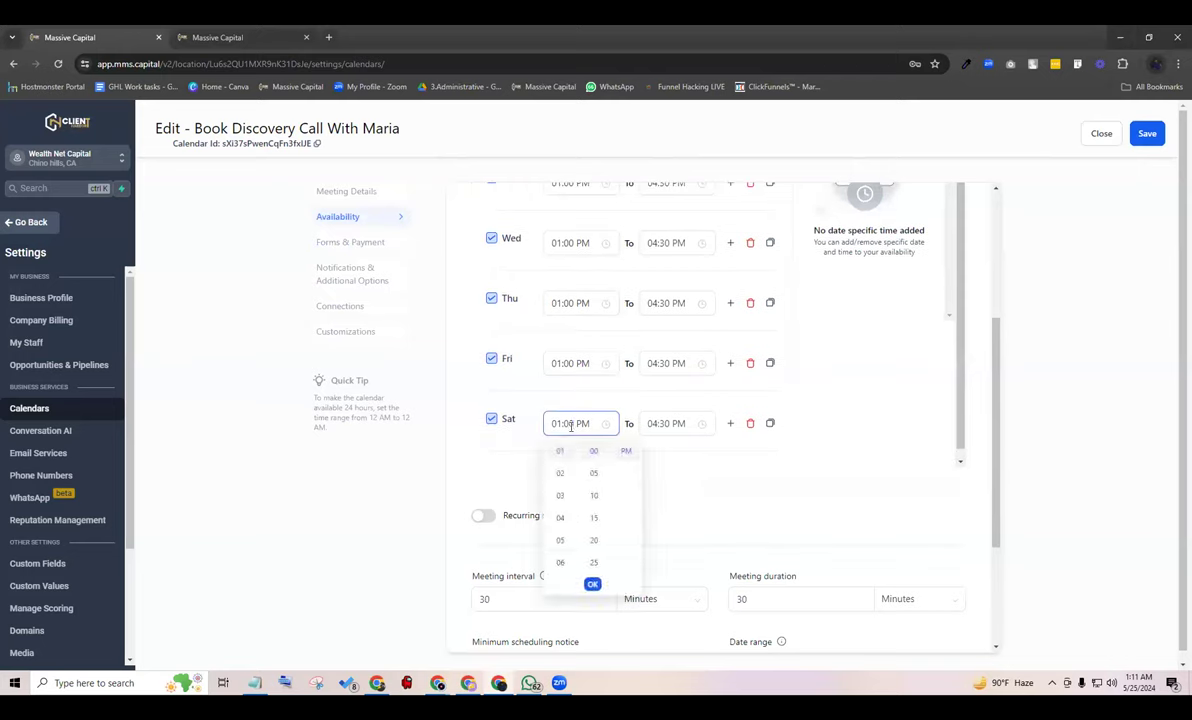
pyautogui.scroll(1, 562, 470)
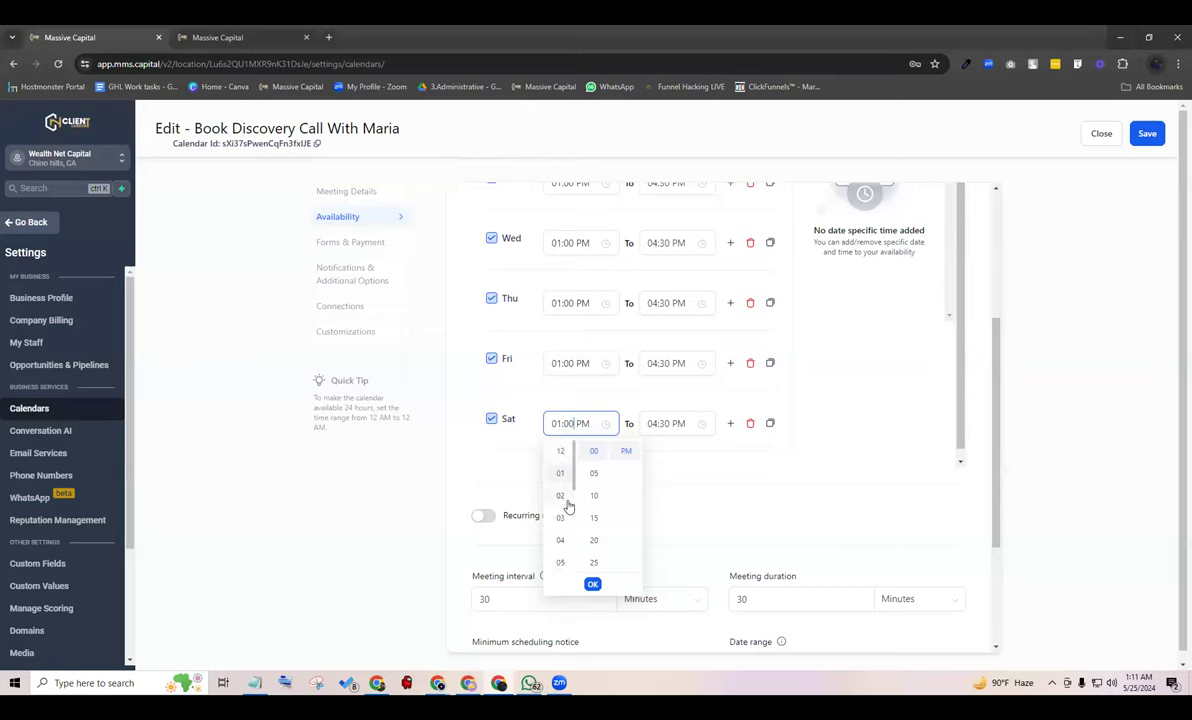
pyautogui.scroll(-2, 562, 510)
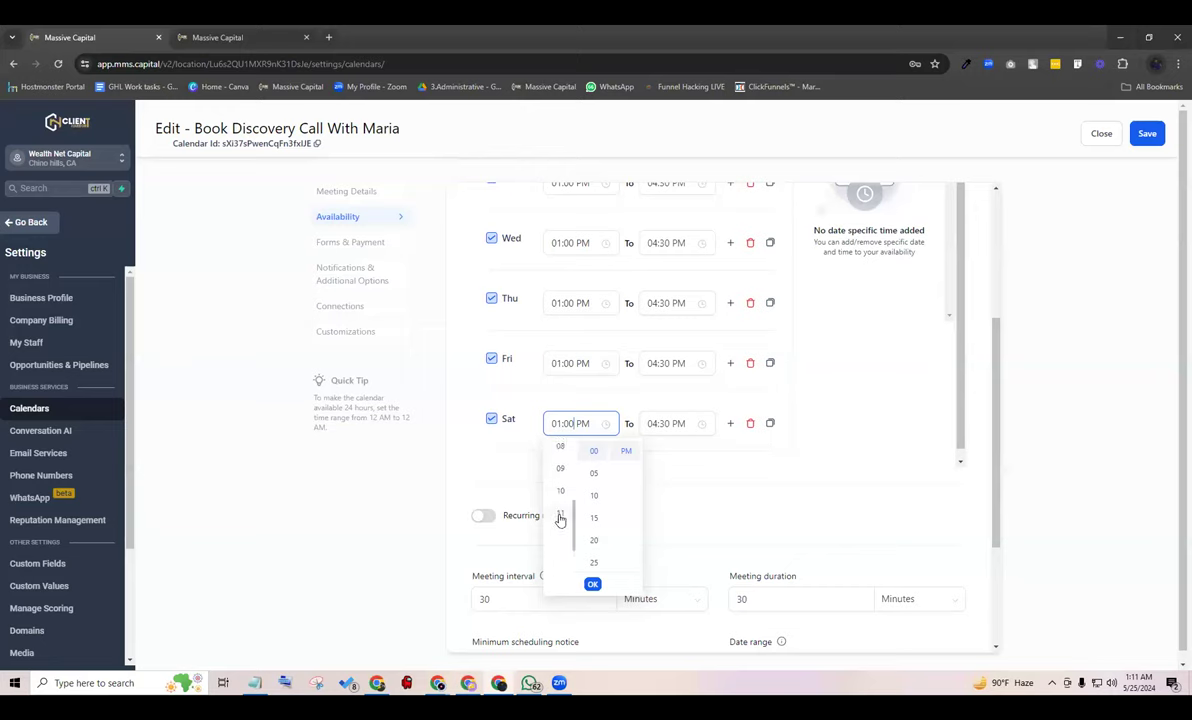
pyautogui.click(561, 468)
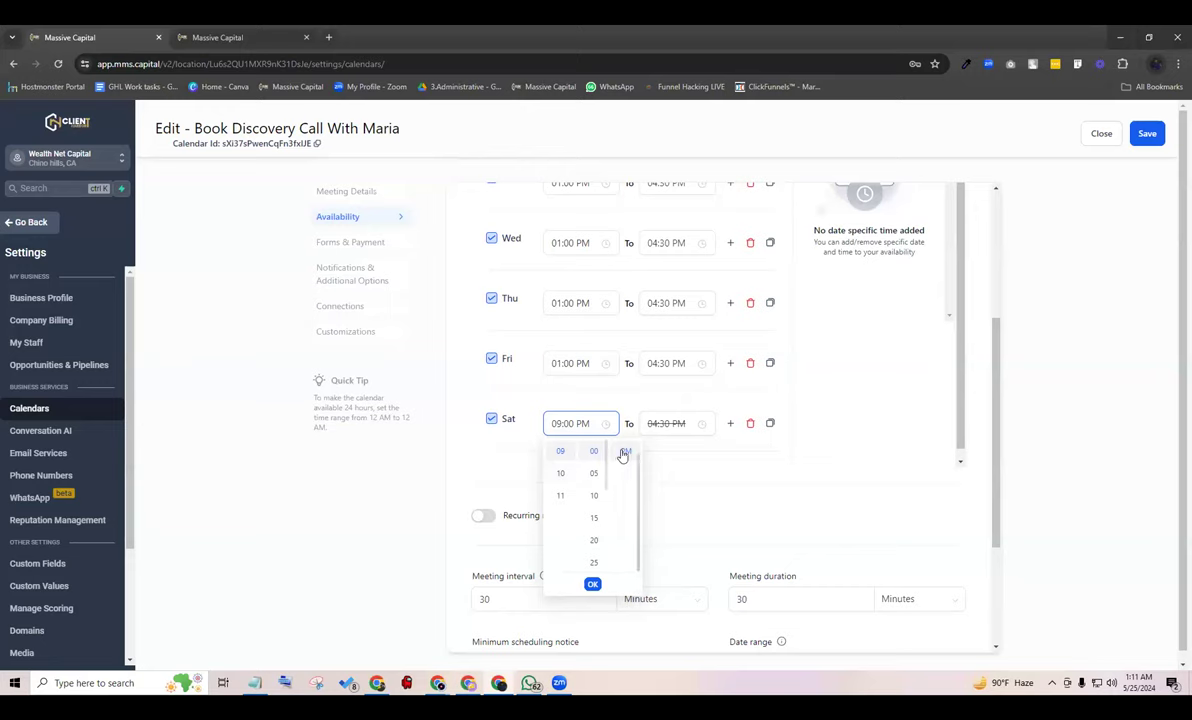
pyautogui.scroll(1, 626, 458)
pyautogui.click(627, 453)
pyautogui.click(668, 423)
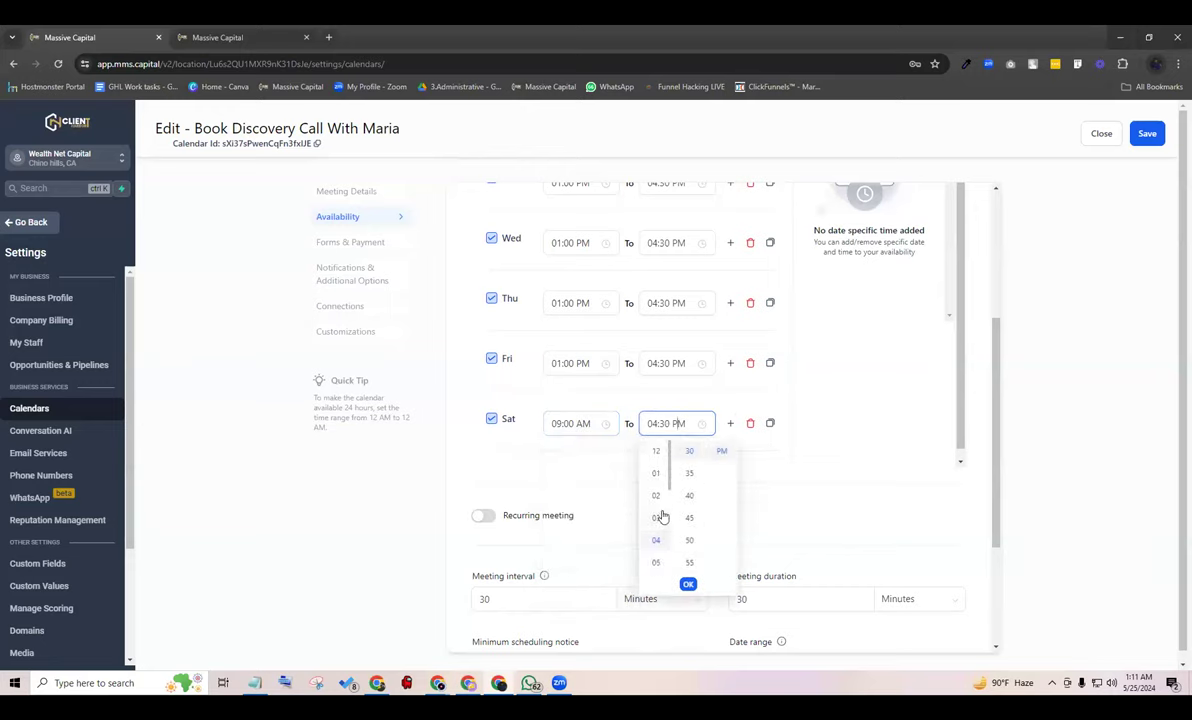
pyautogui.click(659, 451)
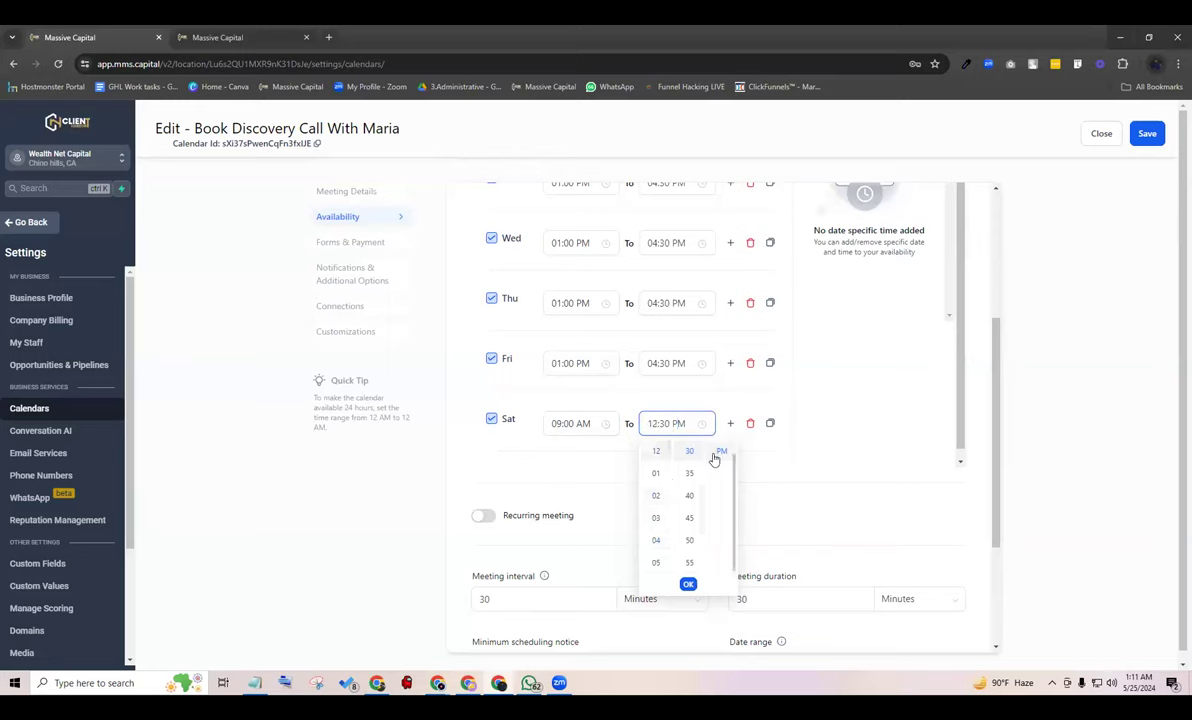
pyautogui.scroll(3, 686, 470)
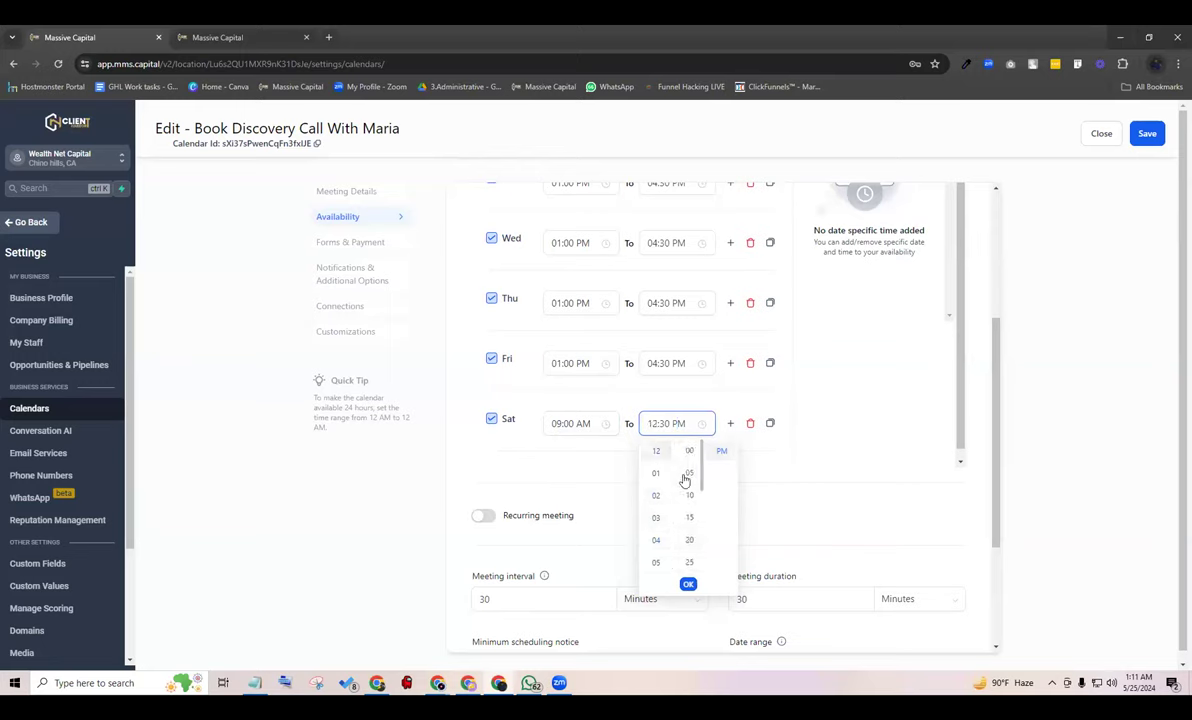
pyautogui.click(689, 452)
pyautogui.click(688, 583)
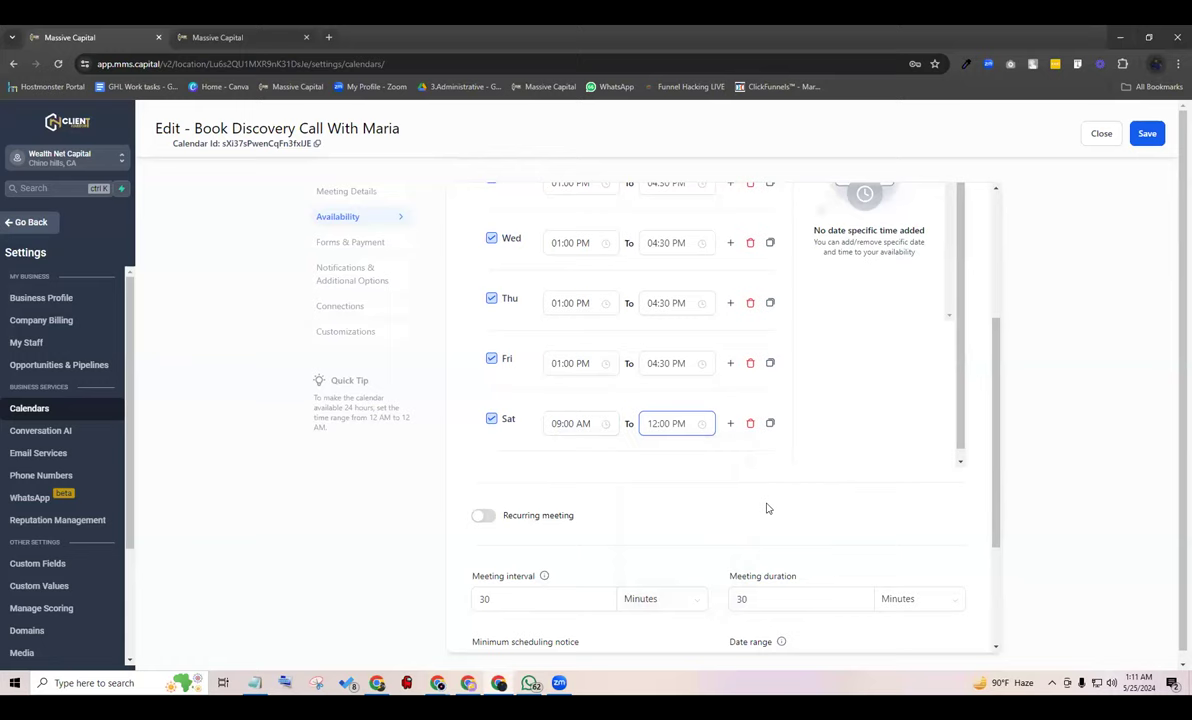
pyautogui.click(1145, 133)
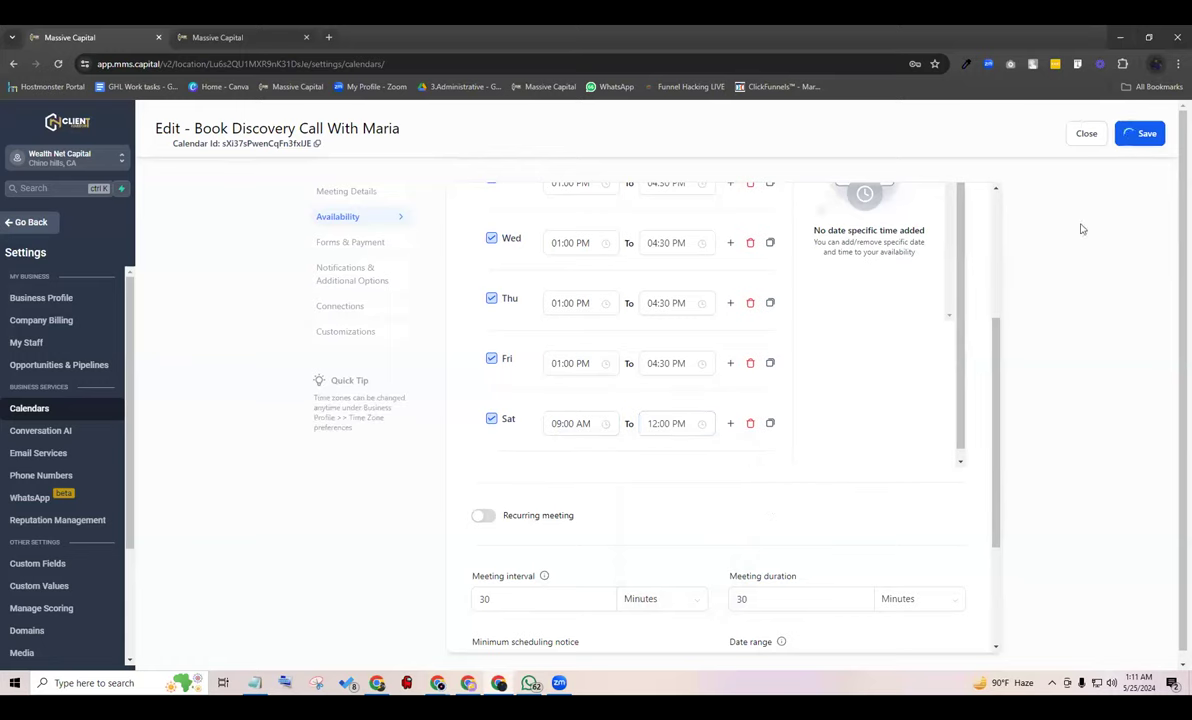
pyautogui.click(370, 247)
# Review the selected booking form and consent text, then save Forms & Payment.
pyautogui.scroll(3, 660, 380)
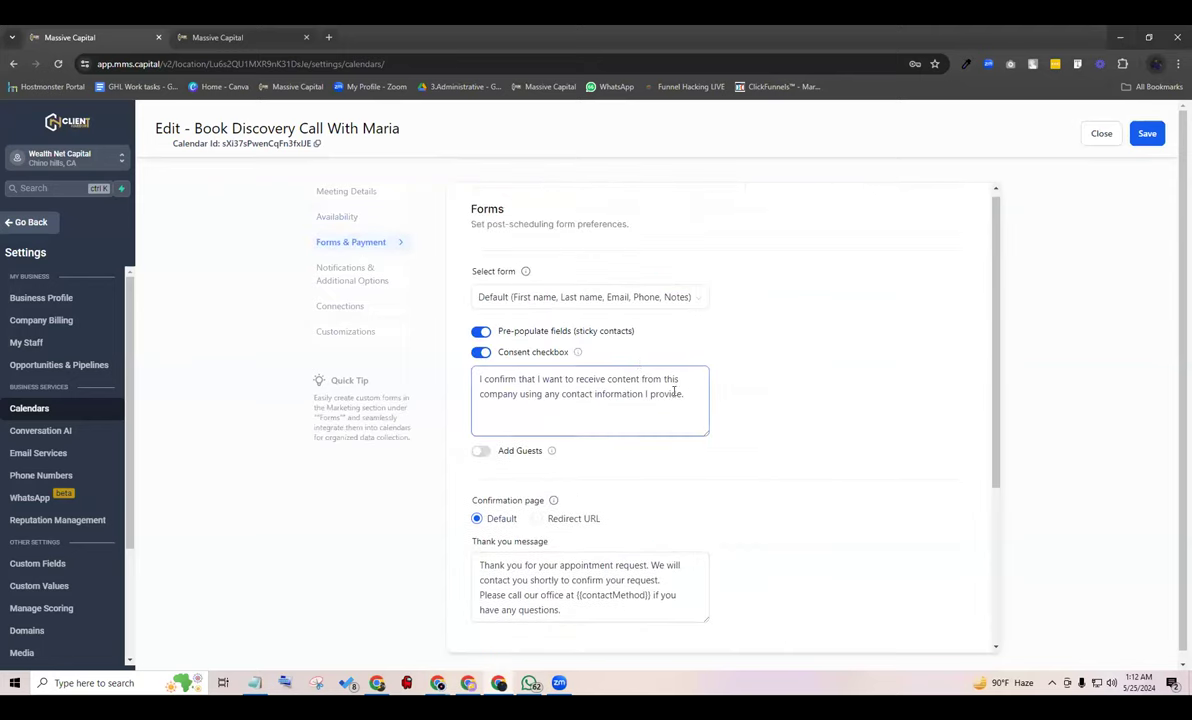
pyautogui.click(598, 295)
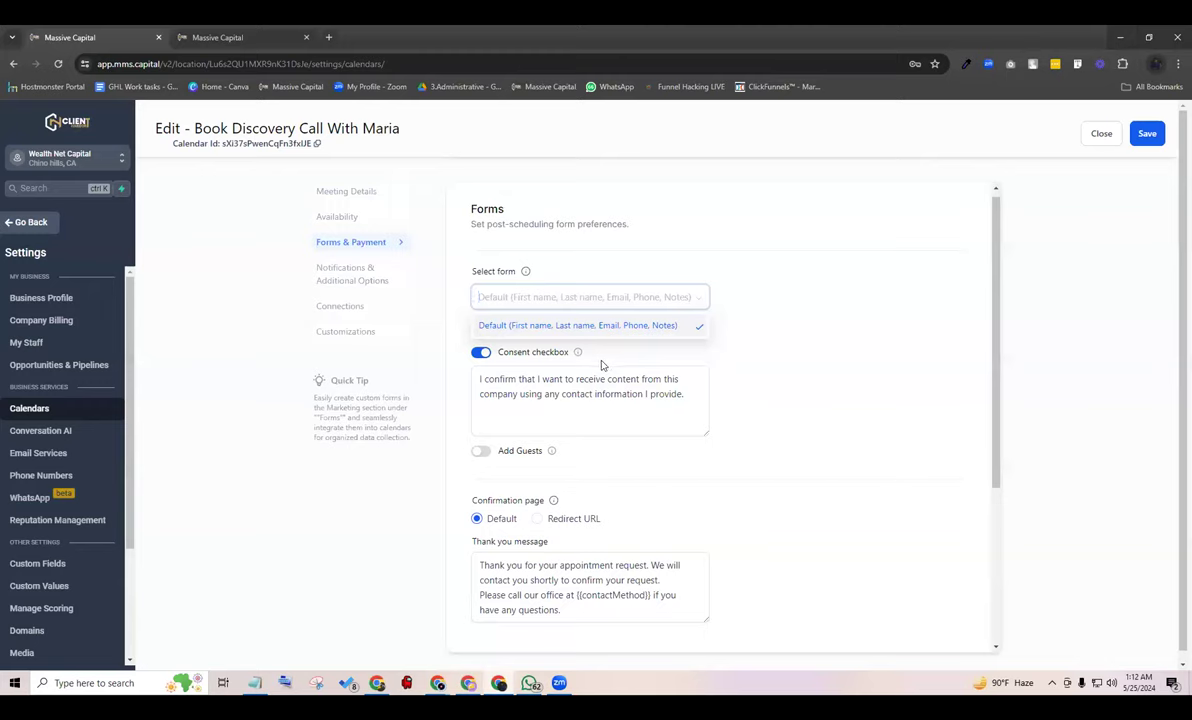
pyautogui.click(688, 393)
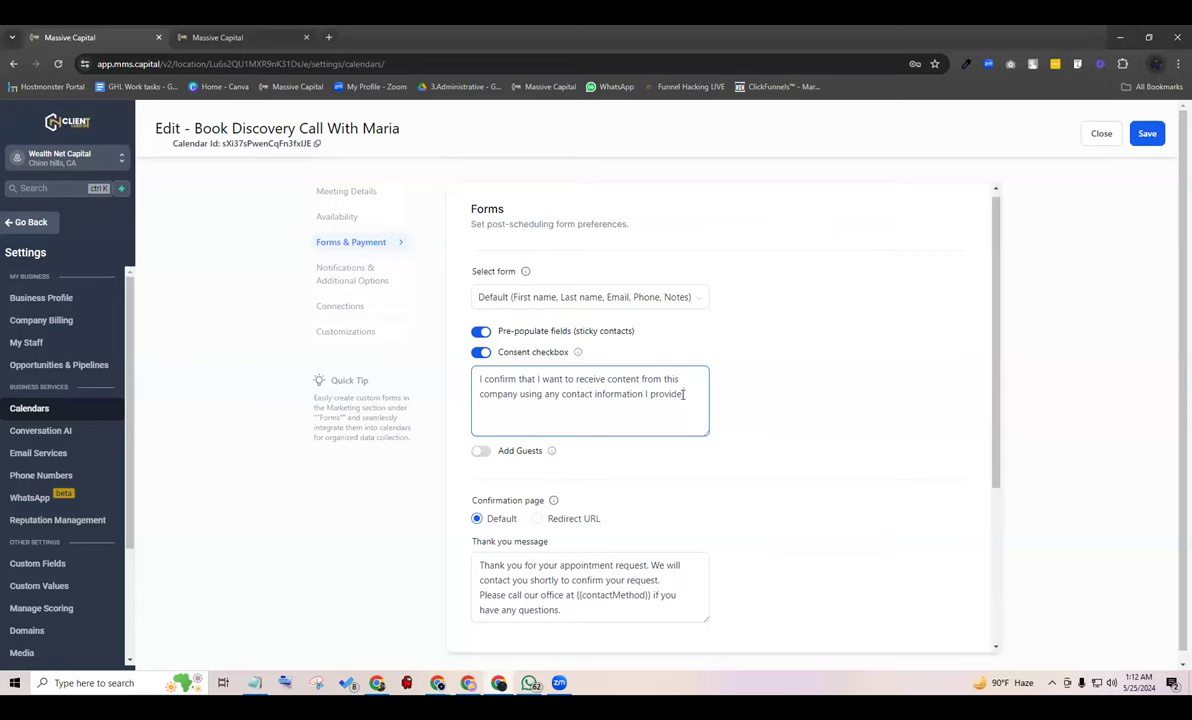
pyautogui.scroll(-3, 680, 400)
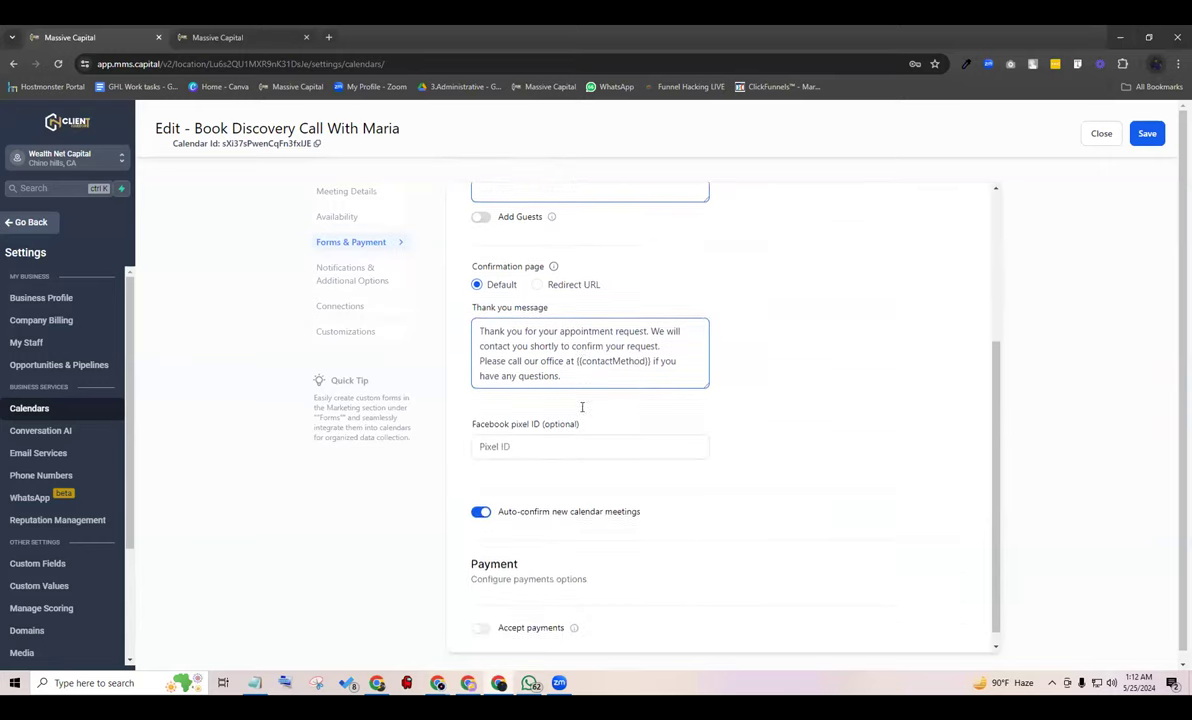
pyautogui.click(1145, 123)
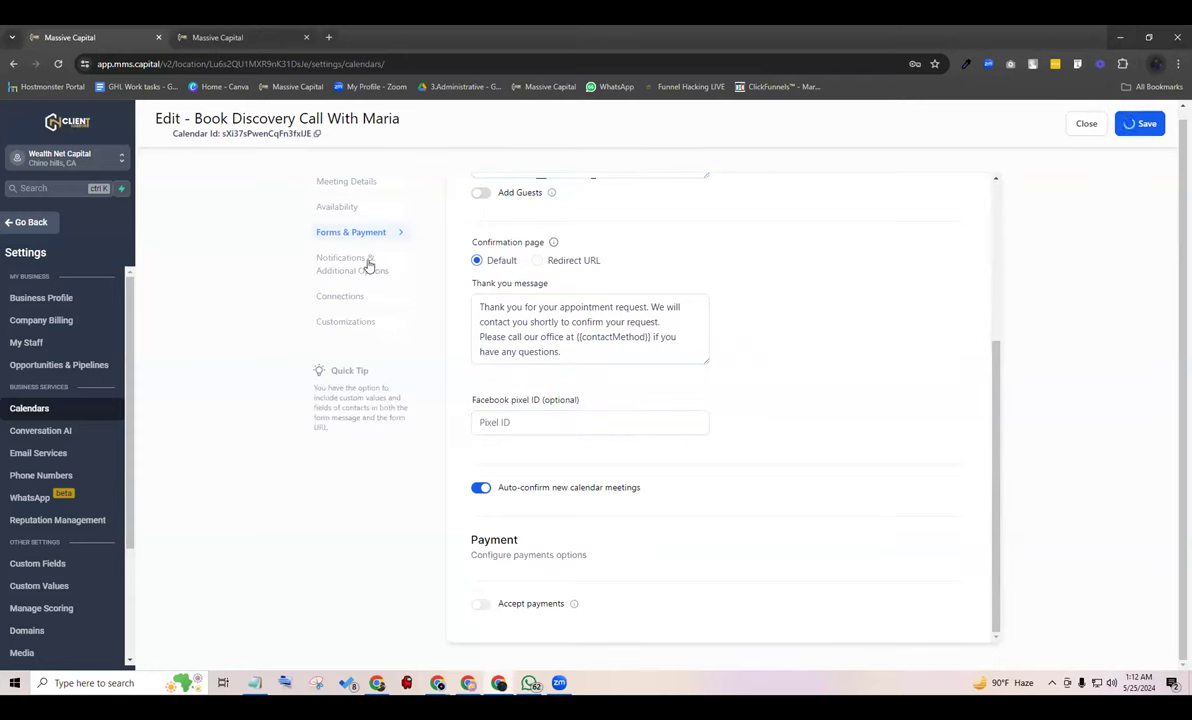
# Turn on Add Guests with name and email for bookers and save.
pyautogui.click(368, 264)
pyautogui.click(370, 233)
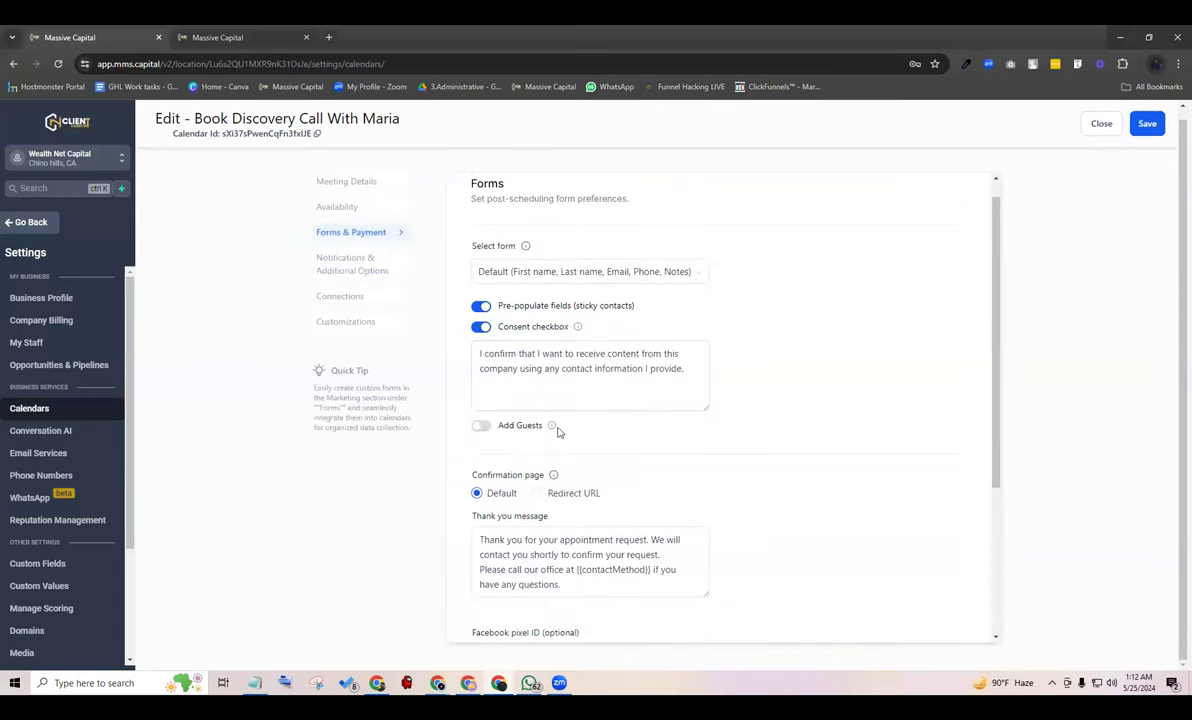
pyautogui.click(481, 425)
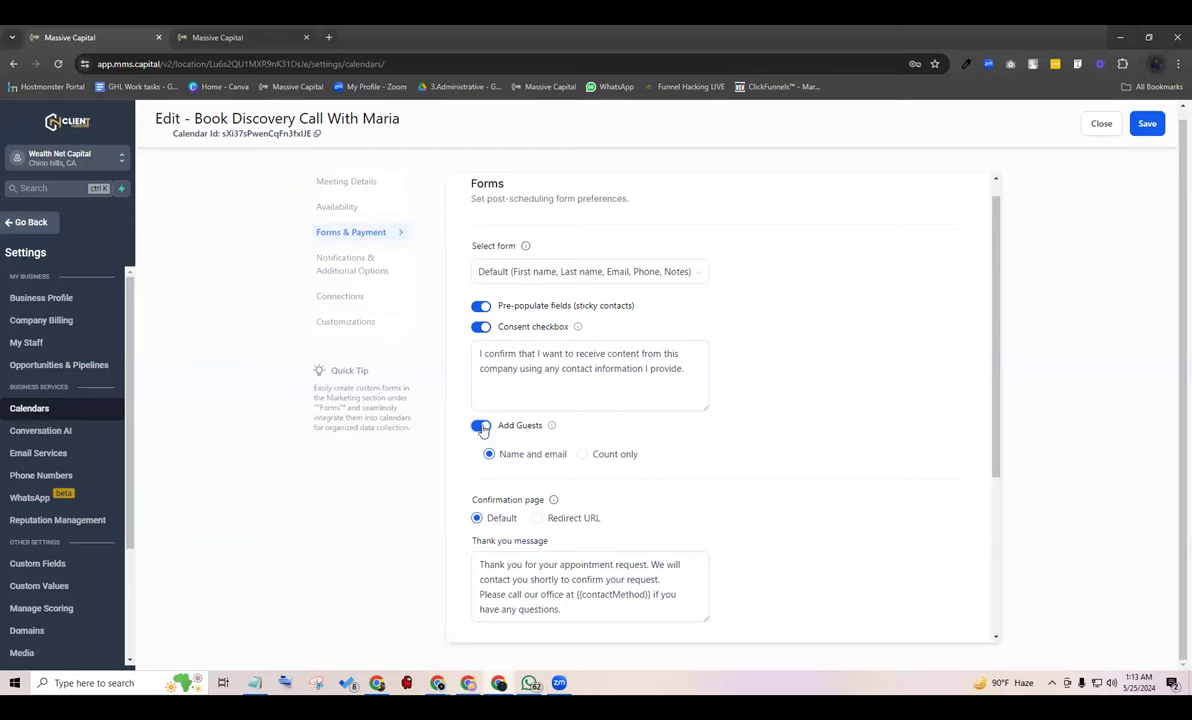
pyautogui.click(481, 427)
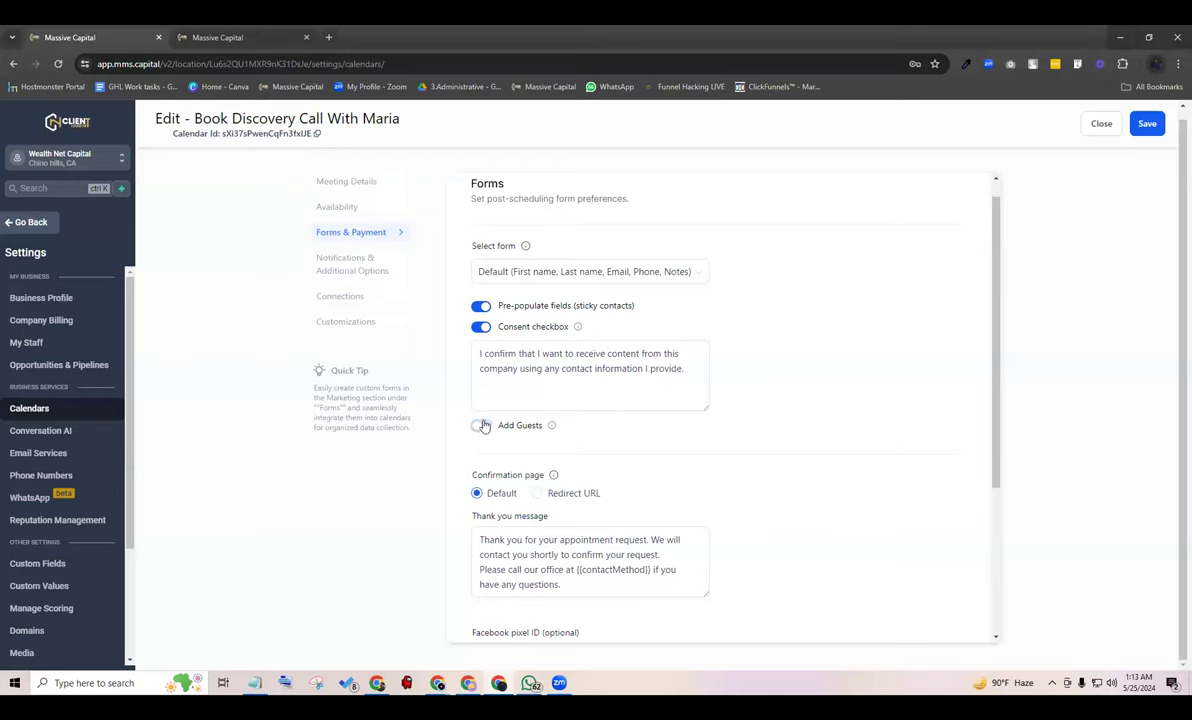
pyautogui.click(484, 427)
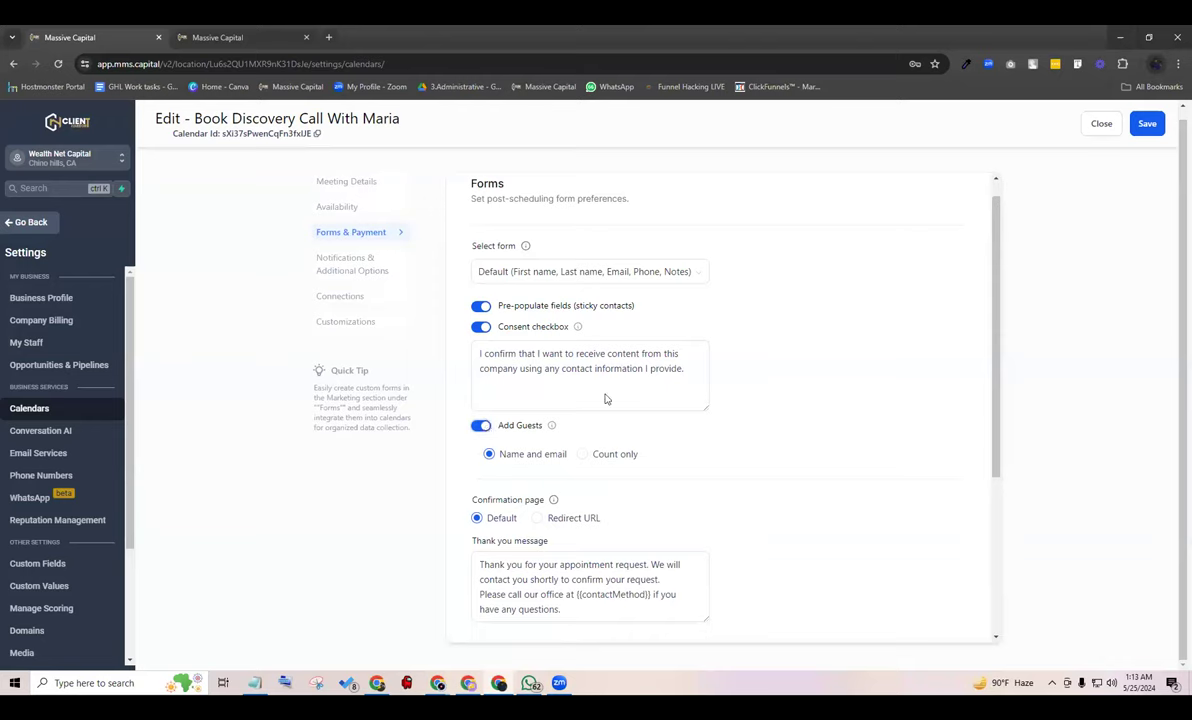
pyautogui.click(1147, 123)
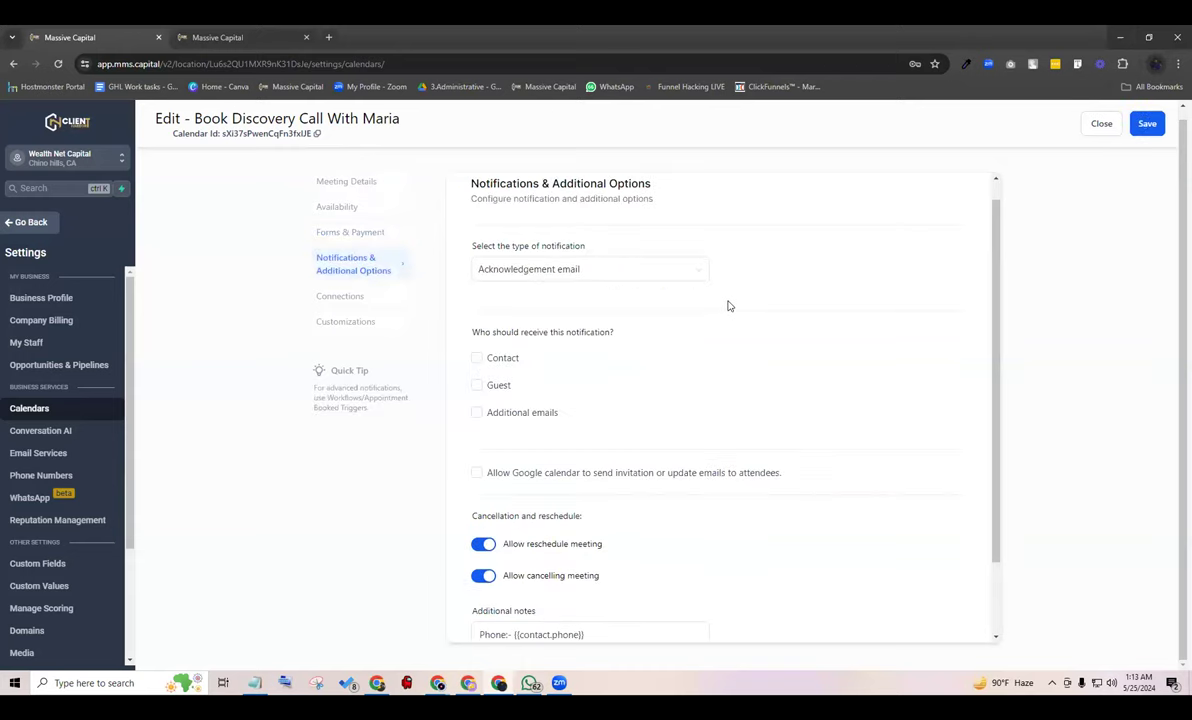
# Send the acknowledgement notification to both the Contact and Guest.
pyautogui.click(583, 269)
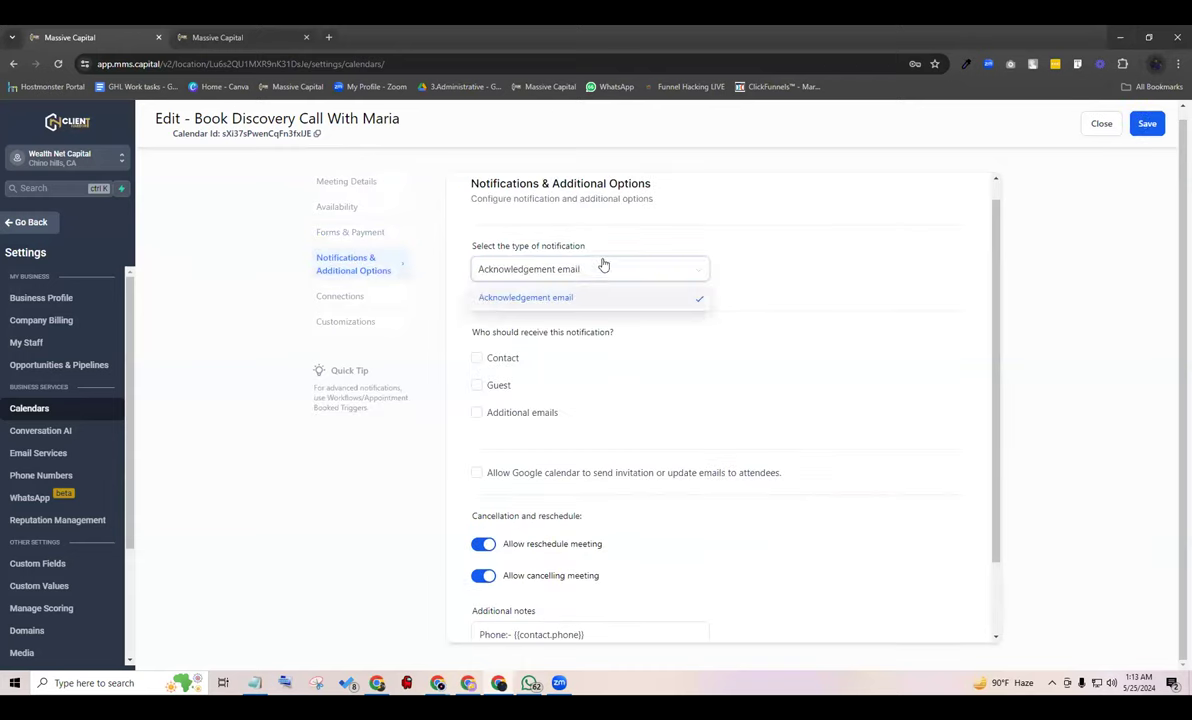
pyautogui.click(605, 236)
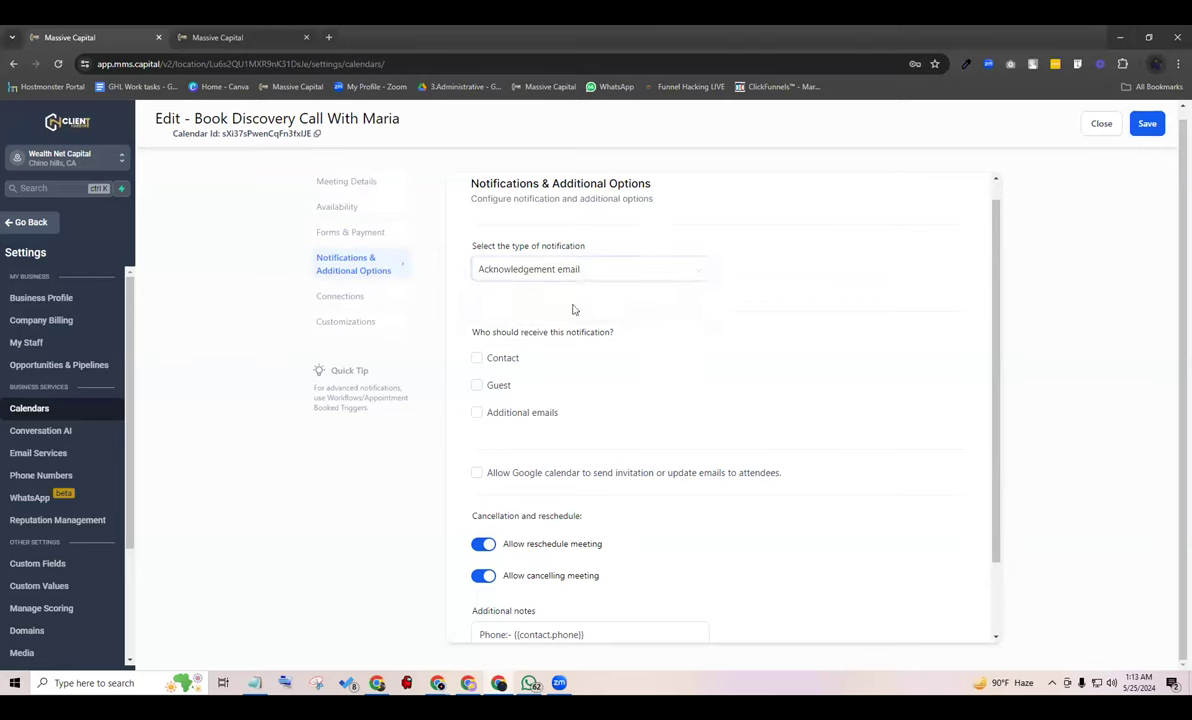
pyautogui.click(479, 359)
pyautogui.click(479, 386)
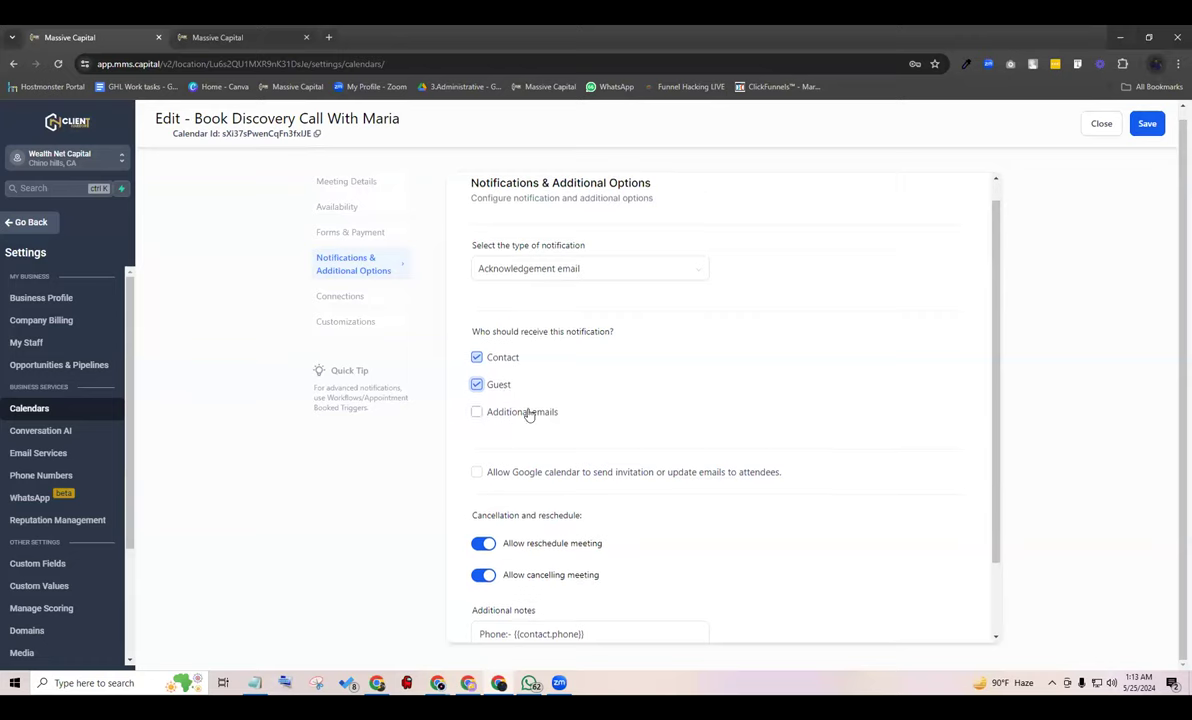
# Allow Google Calendar to send invitation emails to attendees and save the notification settings.
pyautogui.scroll(-1, 510, 400)
pyautogui.click(477, 384)
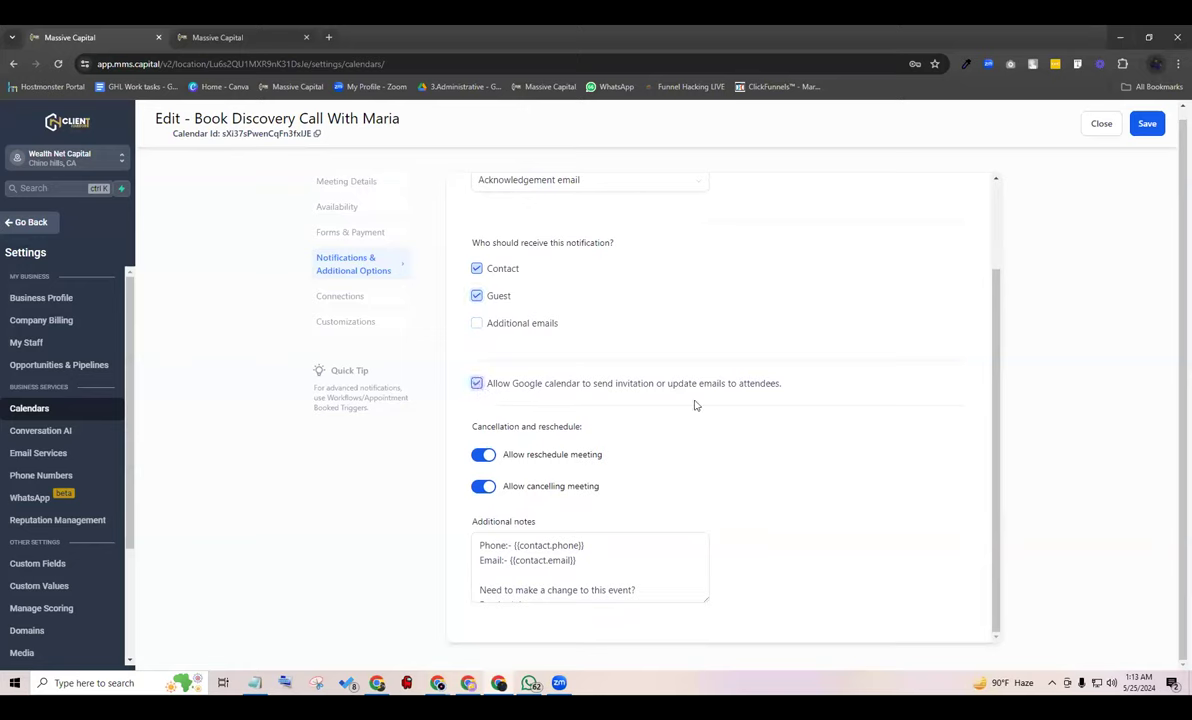
pyautogui.click(588, 548)
pyautogui.scroll(-3, 600, 545)
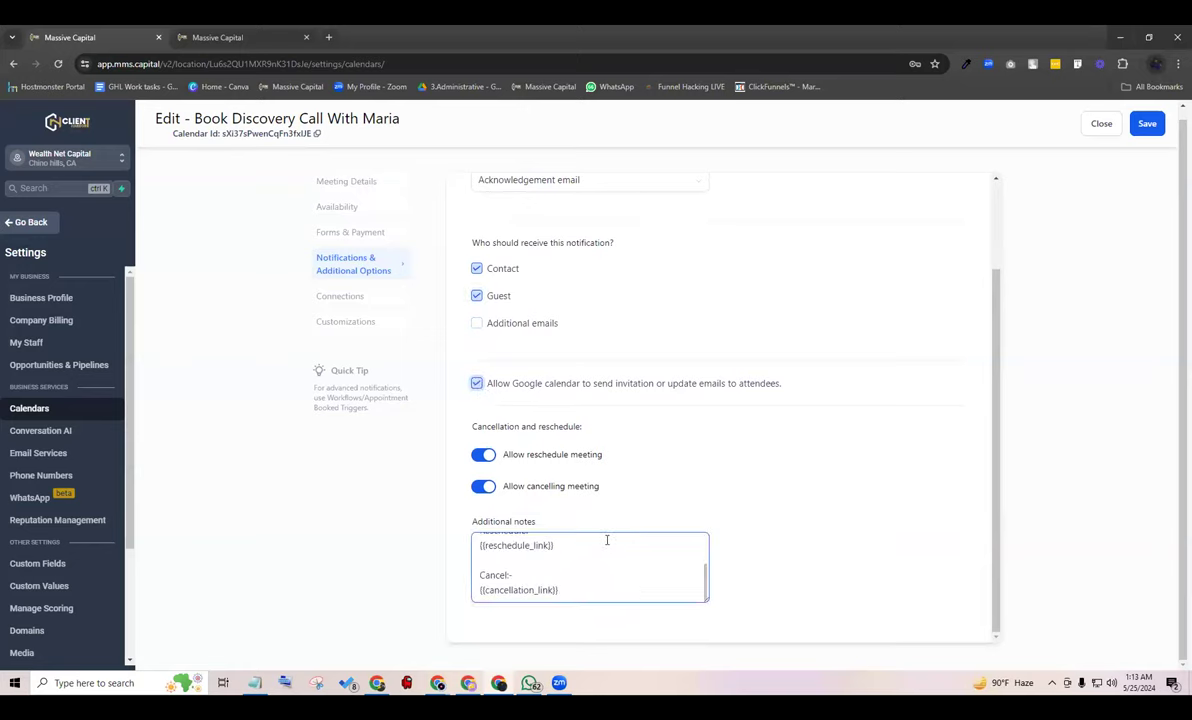
pyautogui.click(1146, 124)
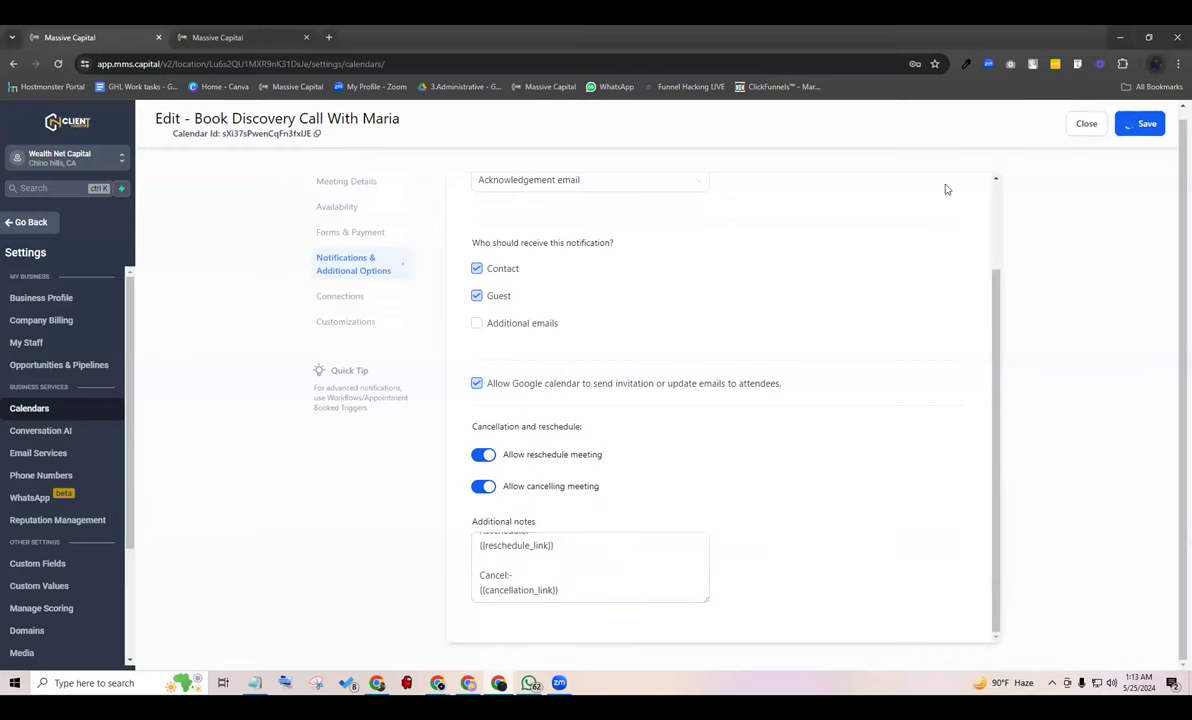
pyautogui.scroll(1, 817, 245)
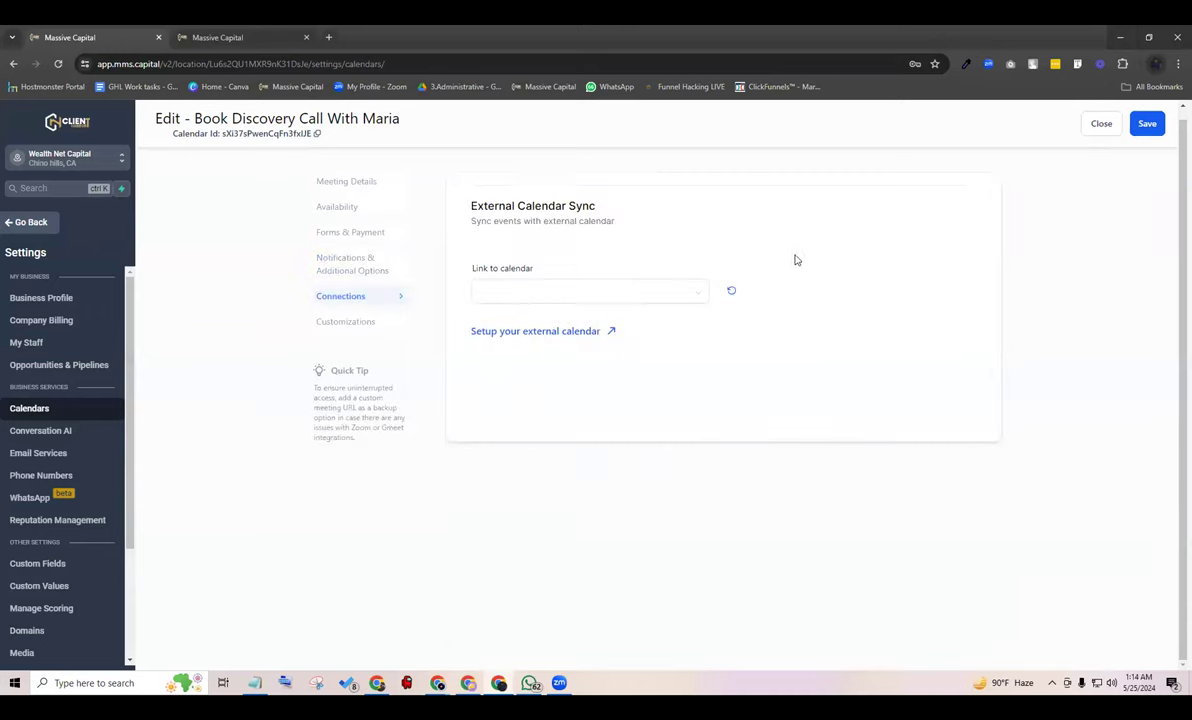
# Check the Link to calendar list, which is empty, and open external calendar setup in a new tab.
pyautogui.click(620, 291)
pyautogui.click(678, 255)
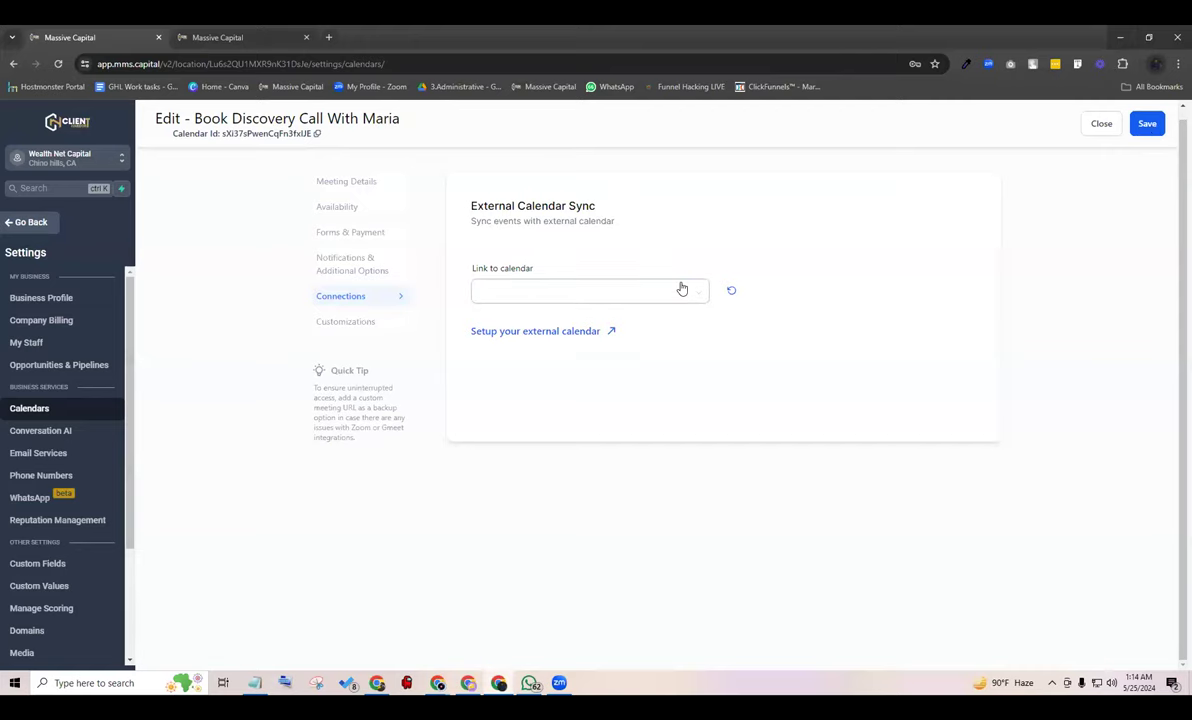
pyautogui.click(603, 333)
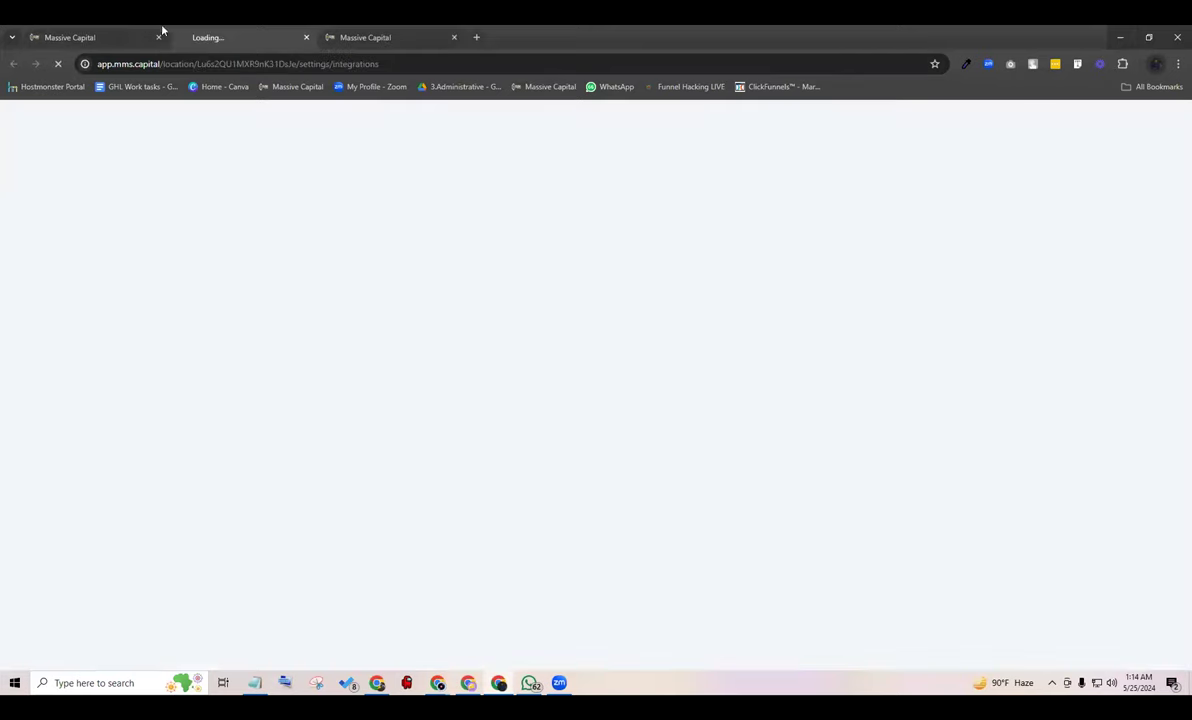
pyautogui.click(88, 33)
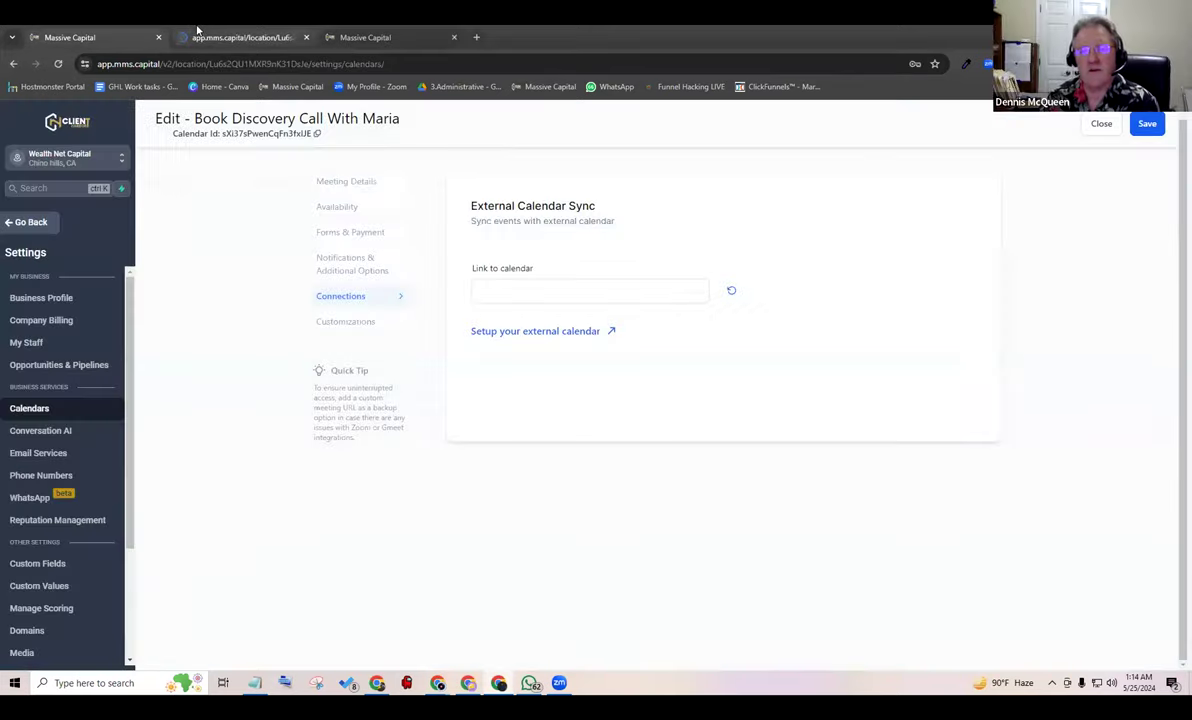
pyautogui.click(208, 36)
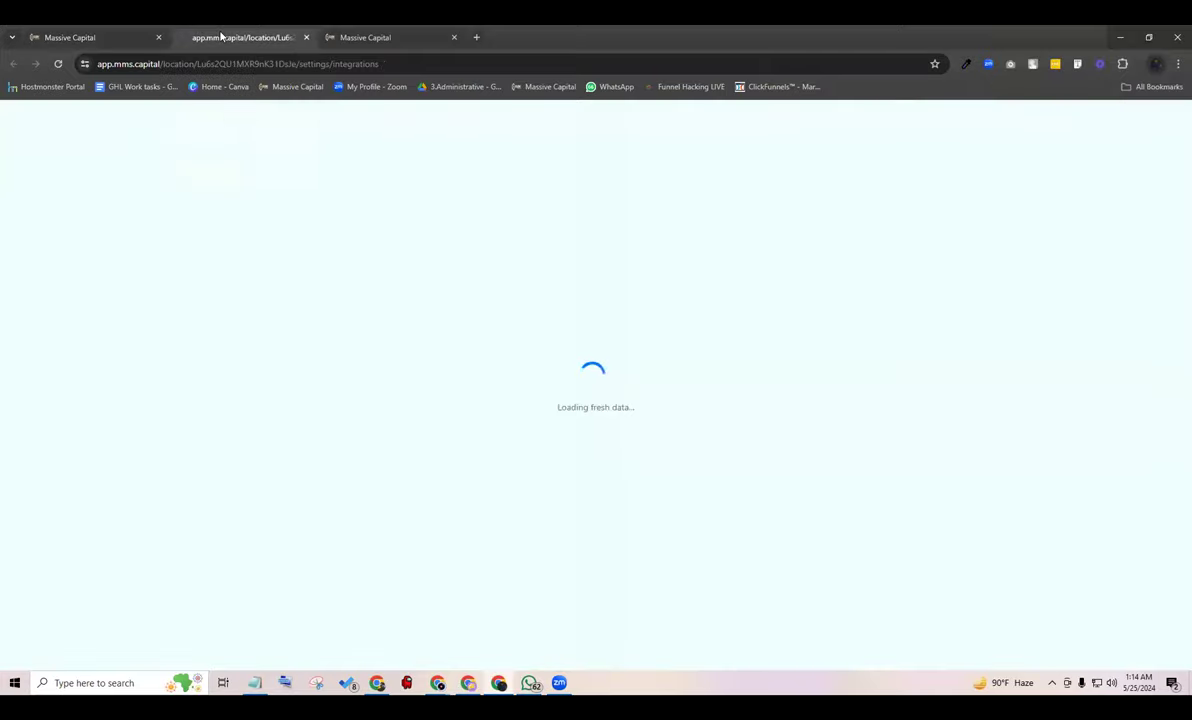
pyautogui.click(136, 32)
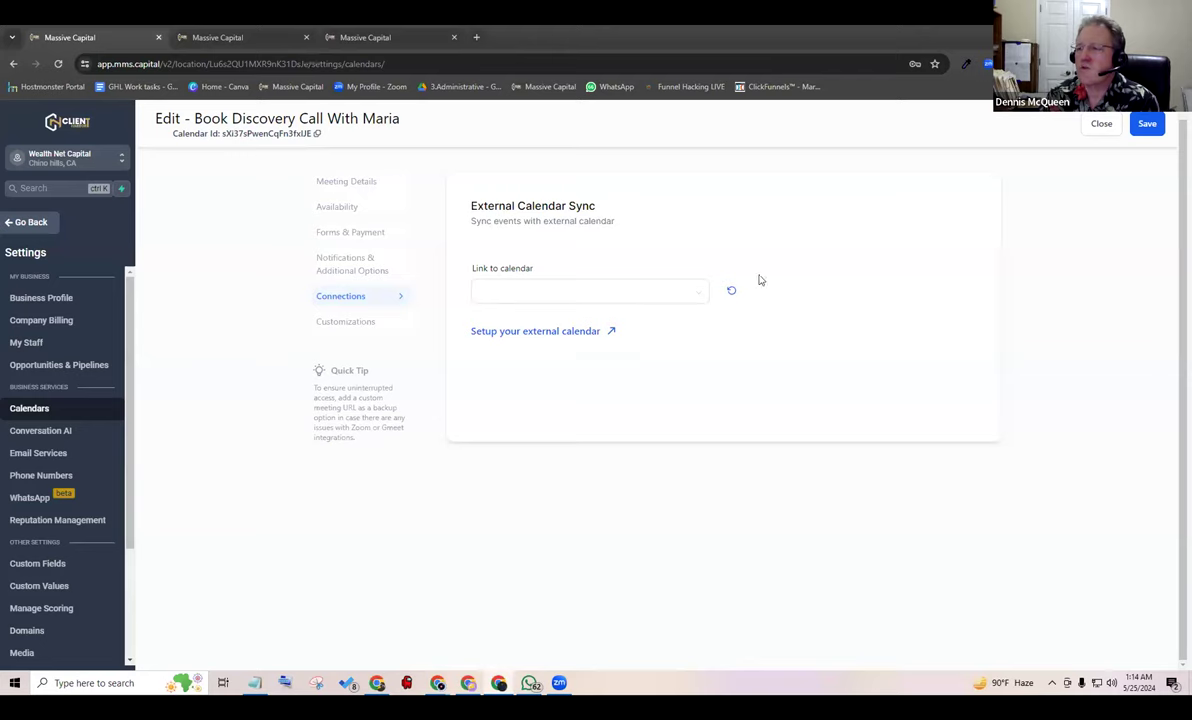
# Recheck for a linkable calendar after viewing the integrations page, then save Connections.
pyautogui.click(676, 302)
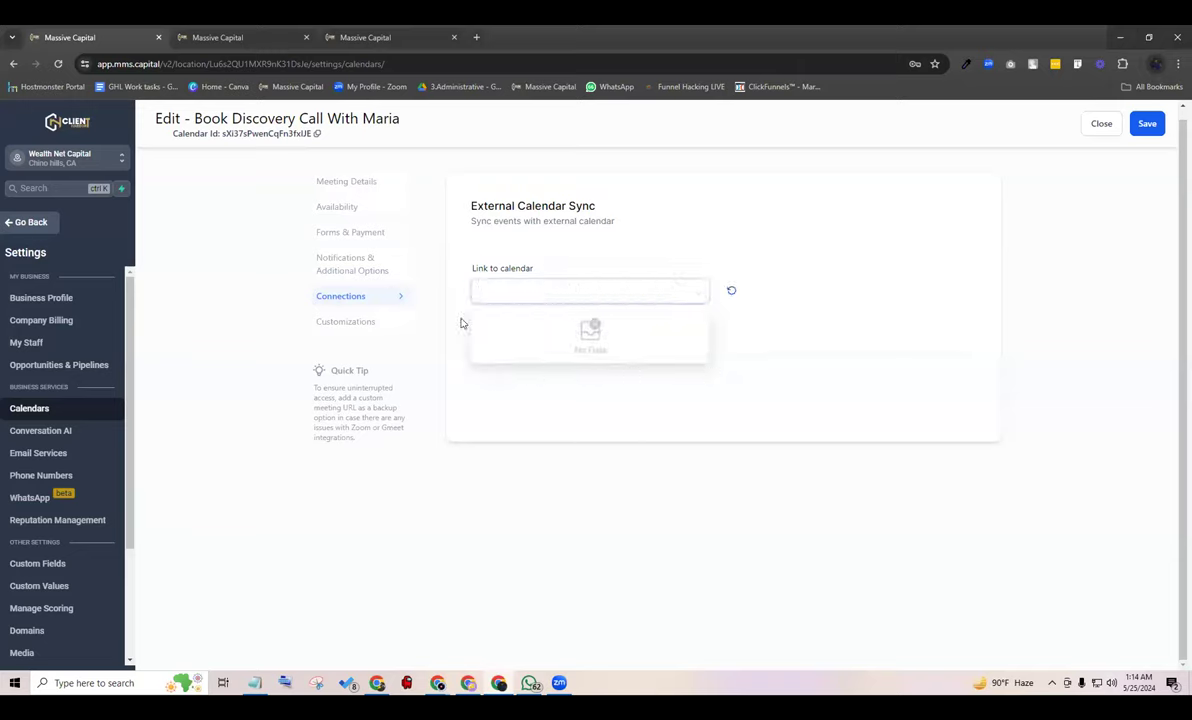
pyautogui.click(287, 37)
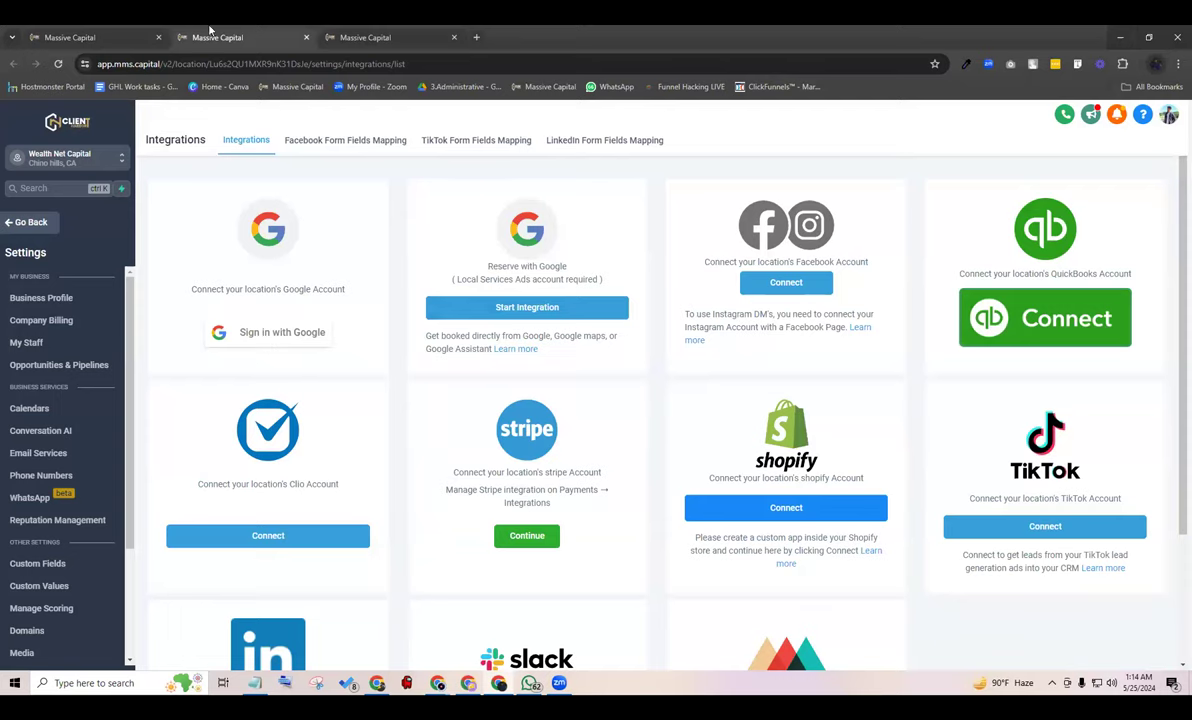
pyautogui.hotkey('ctrl', 'shift', 'Tab')
pyautogui.click(486, 296)
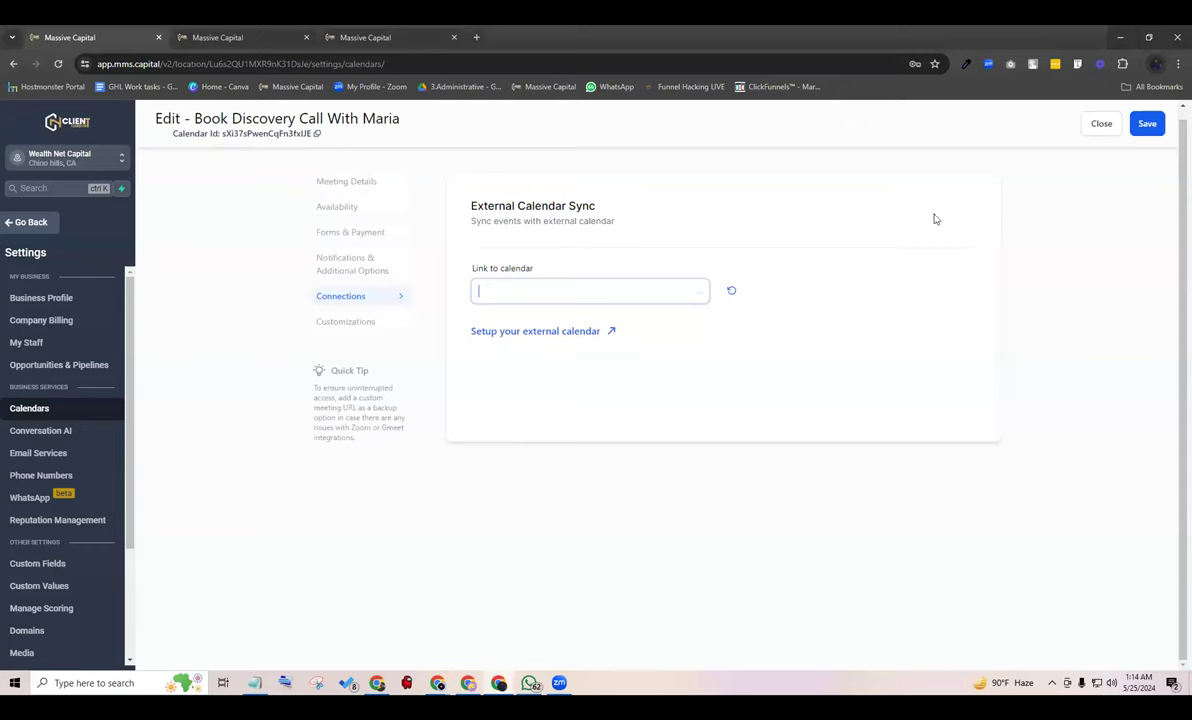
pyautogui.click(1147, 127)
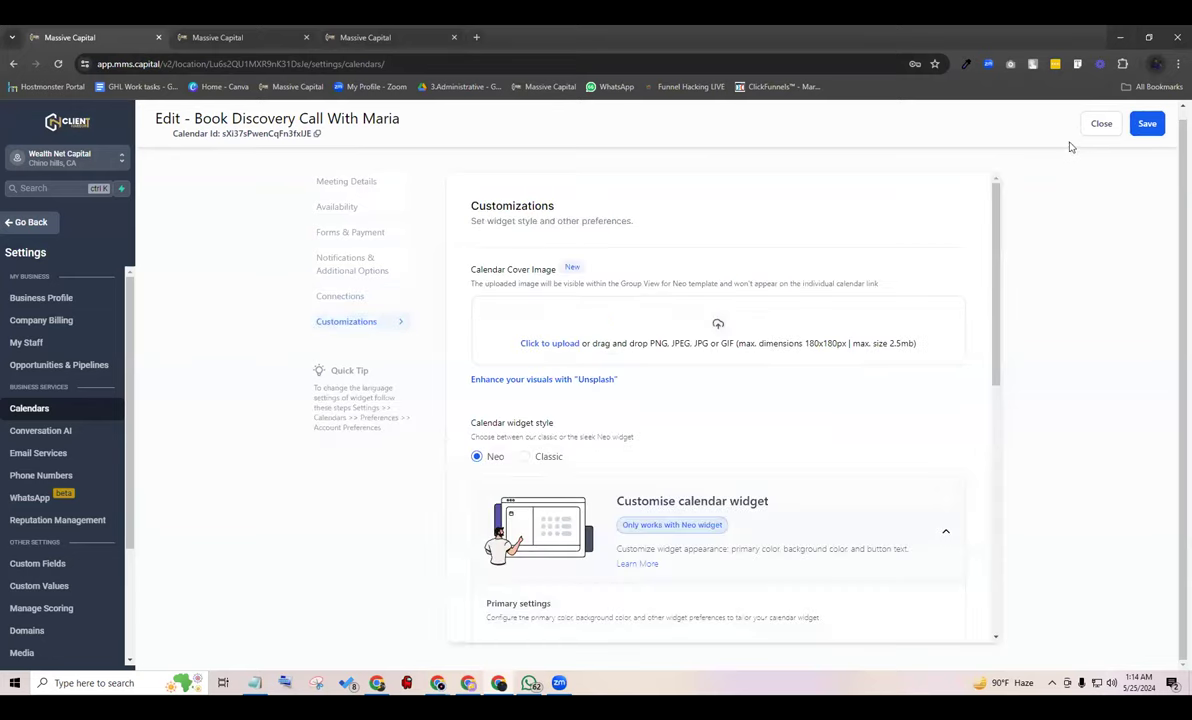
# Close the calendar editor and return to Settings > Calendars to see the discovery call calendar.
pyautogui.click(1100, 124)
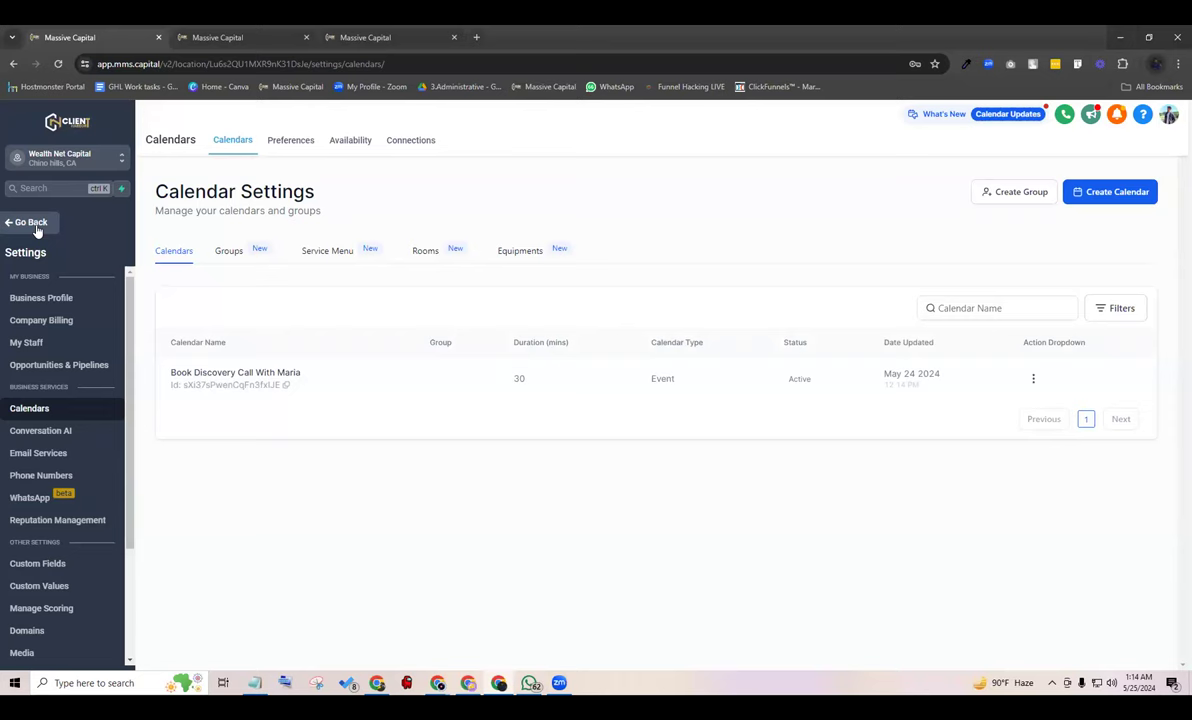
pyautogui.click(30, 222)
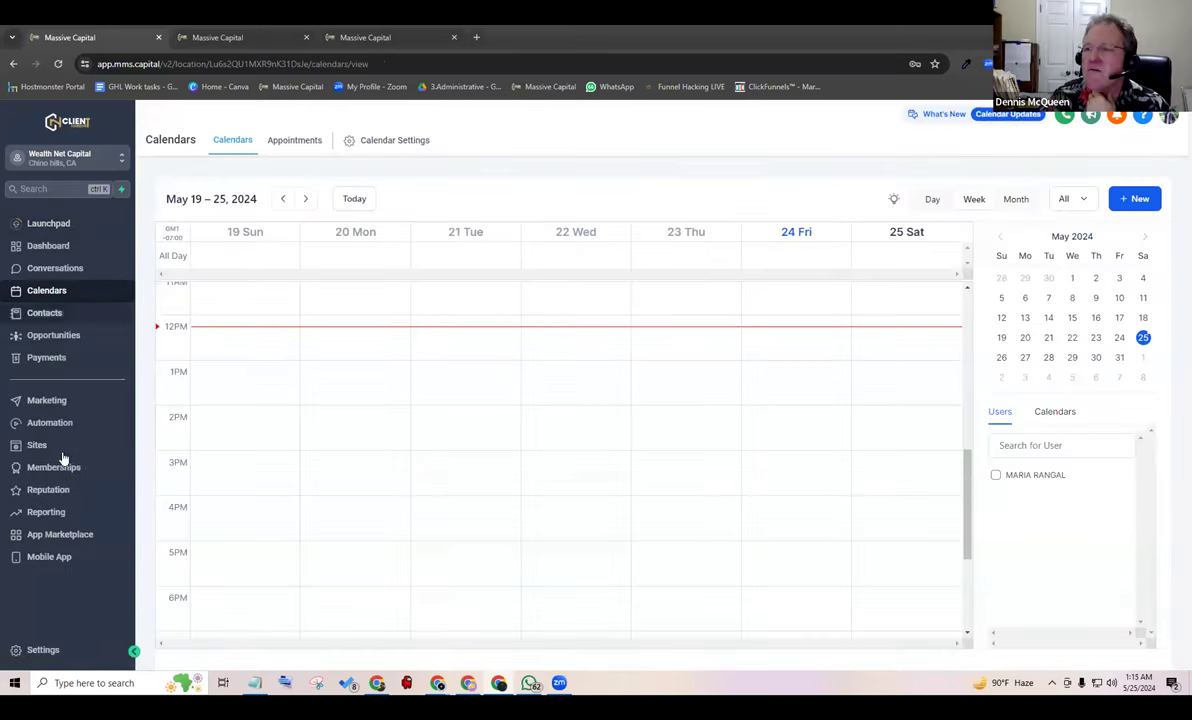
pyautogui.click(20, 655)
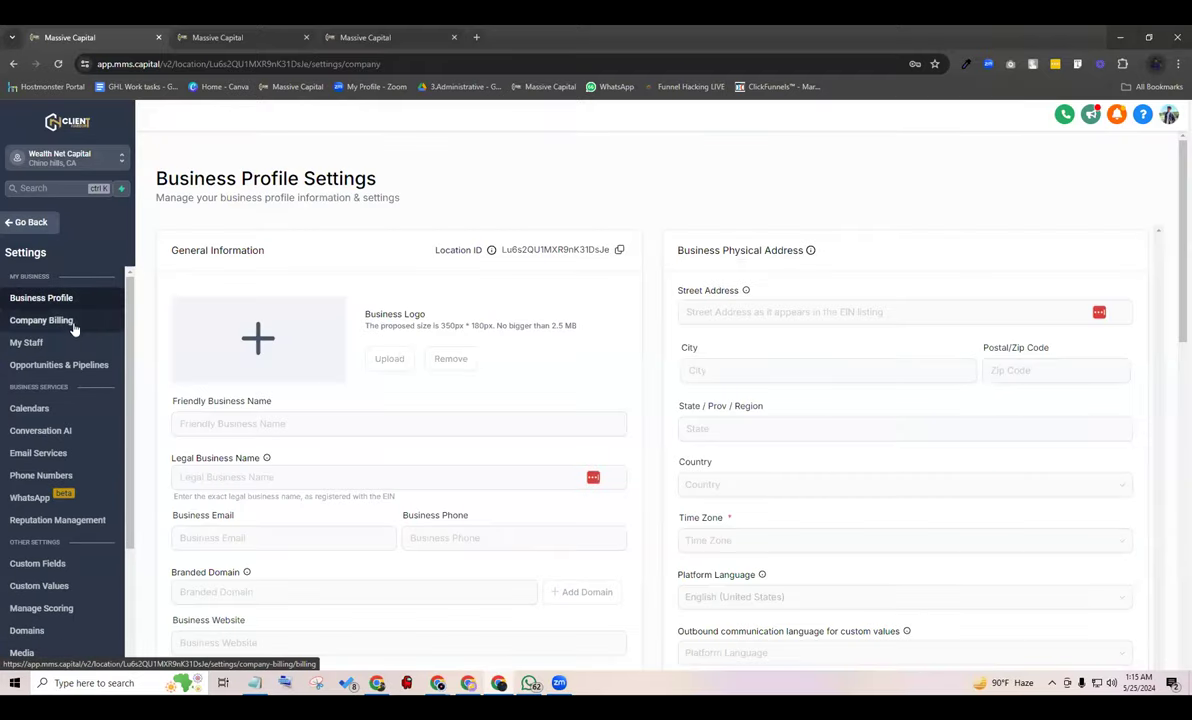
pyautogui.click(40, 409)
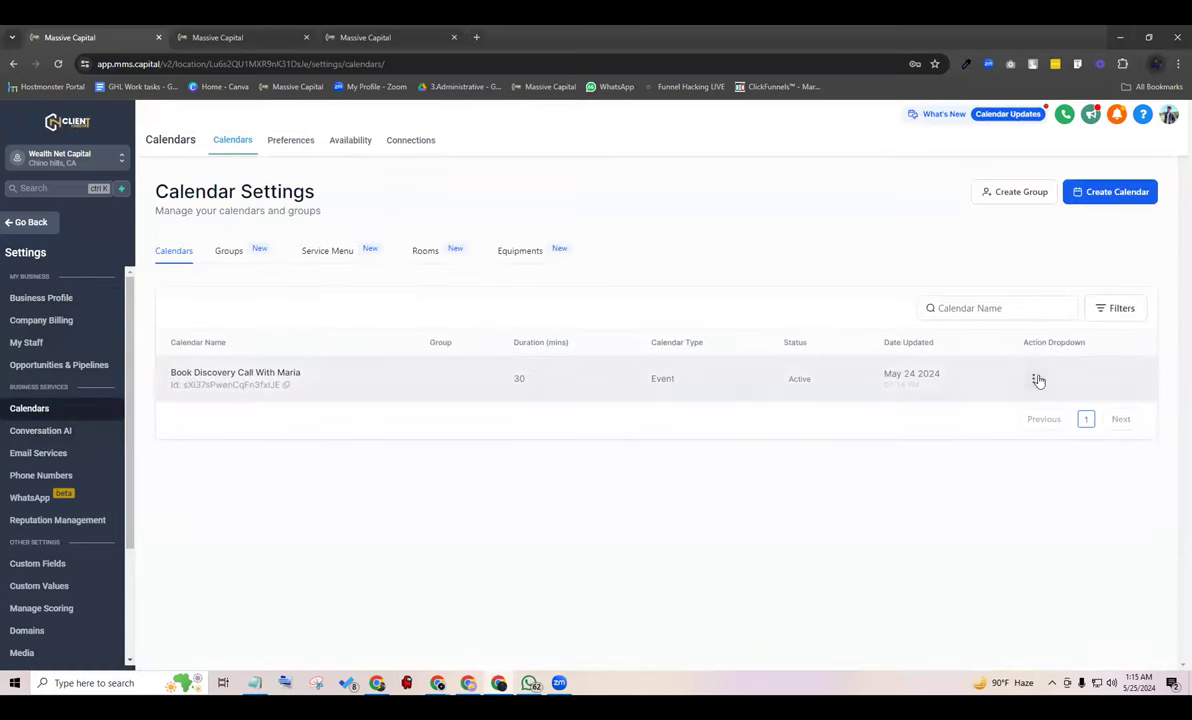
pyautogui.click(1035, 381)
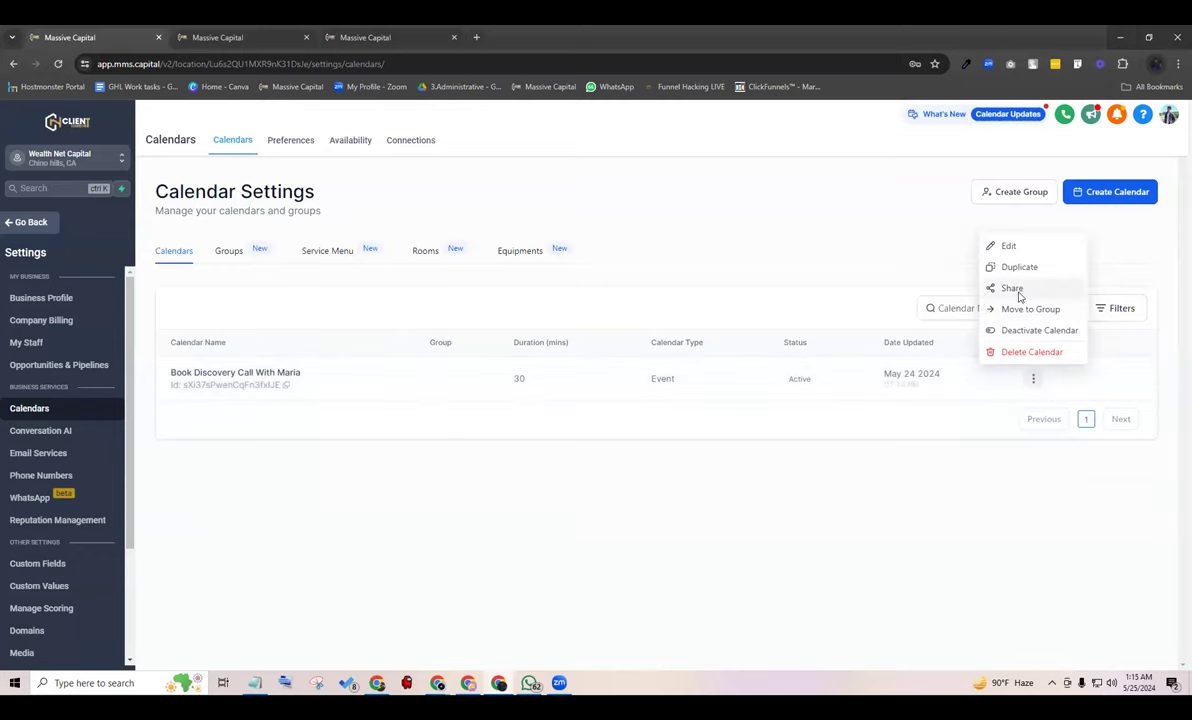
pyautogui.click(1013, 288)
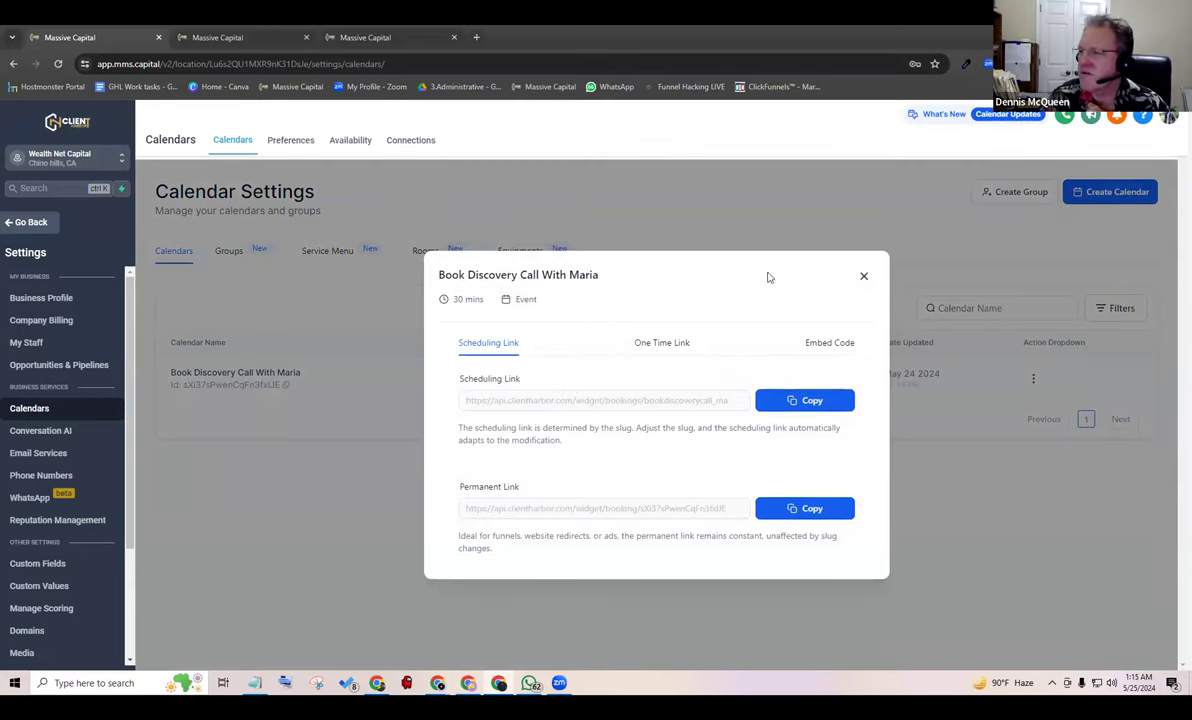
pyautogui.click(861, 278)
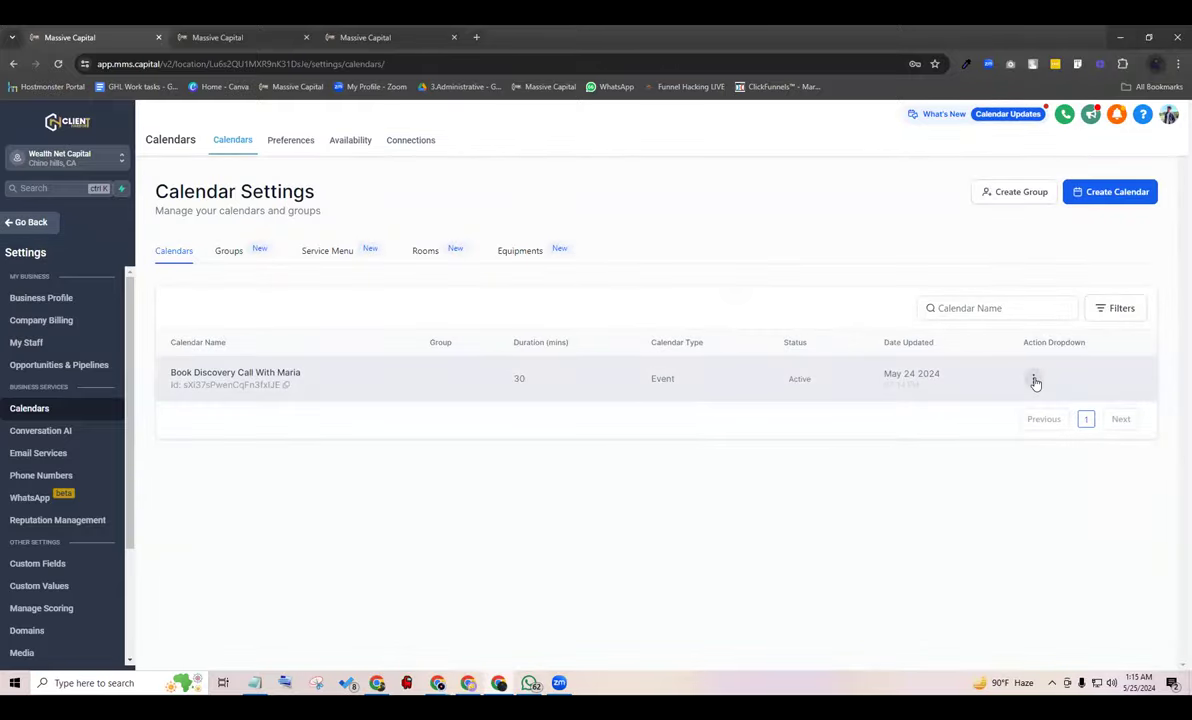
pyautogui.click(1034, 380)
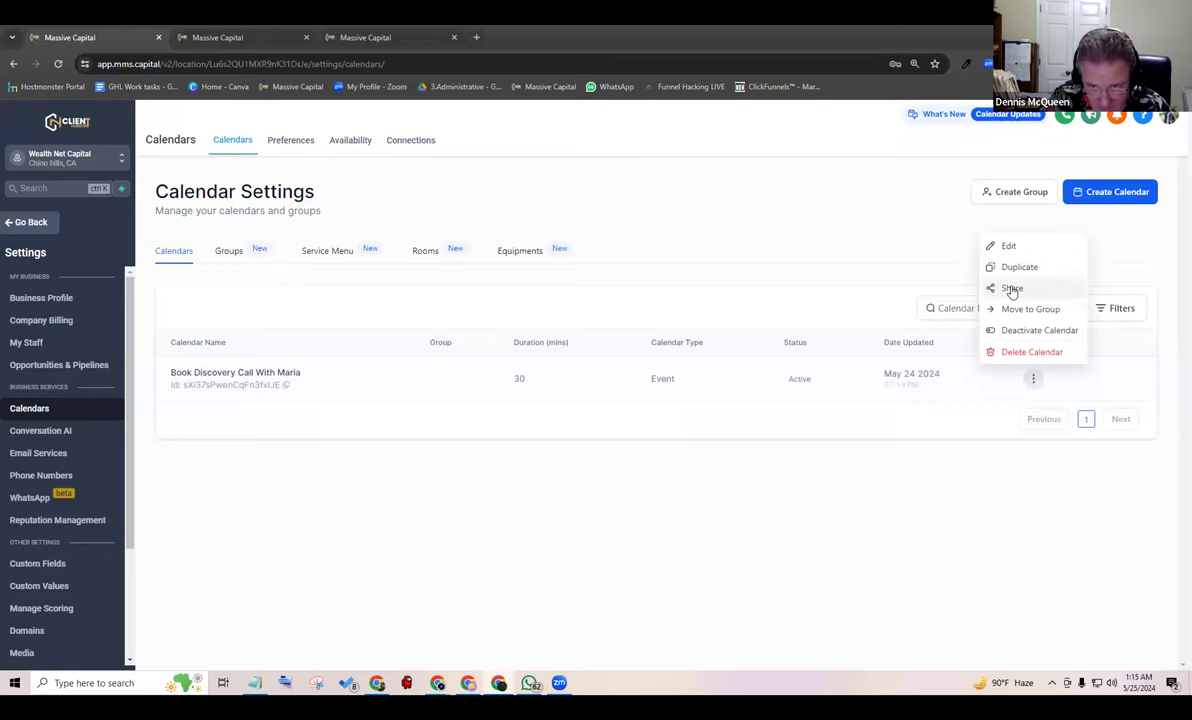
pyautogui.hotkey('ctrl', '+')
pyautogui.hotkey('ctrl', '+')
pyautogui.hotkey('ctrl', '+')
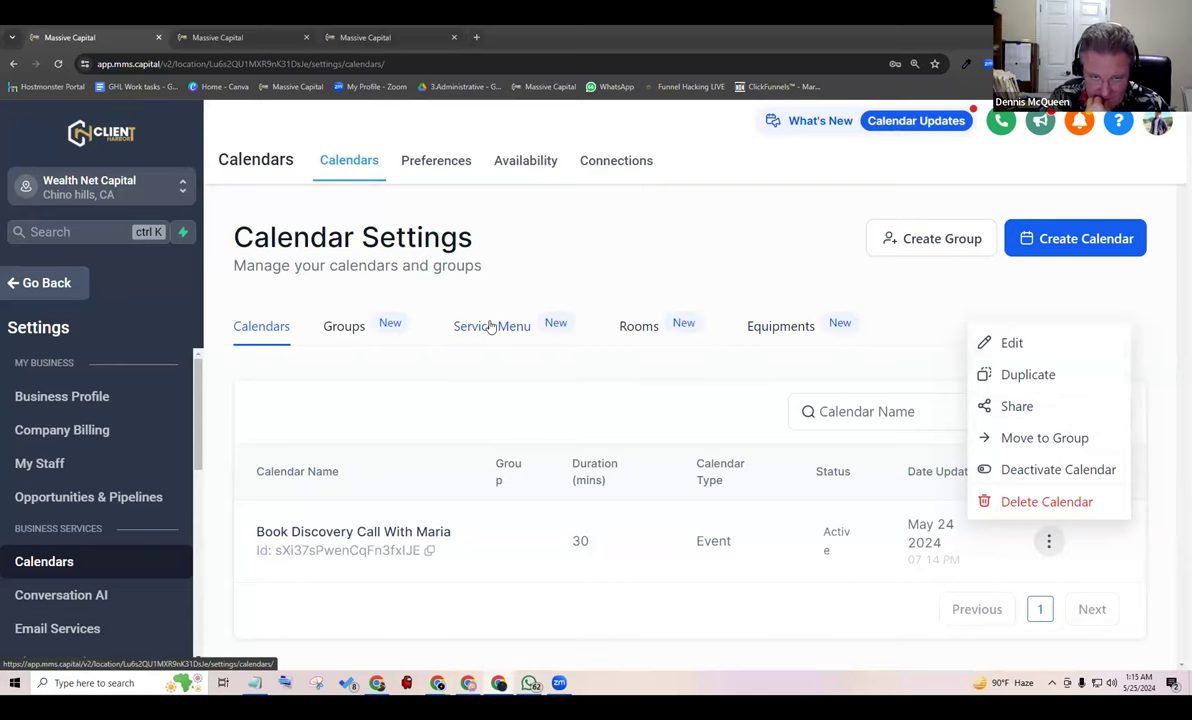
pyautogui.hotkey('ctrl', '-')
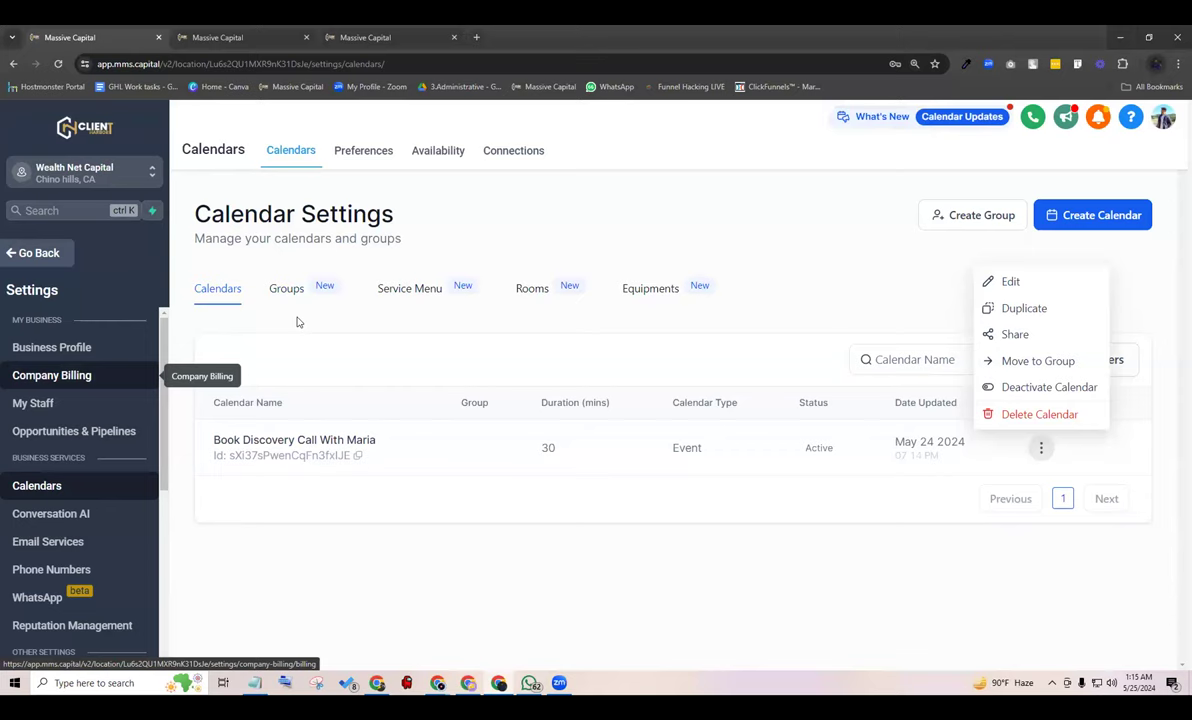
# Copy the Book Discovery Call calendar's scheduling link and its iframe embed code from Share.
pyautogui.click(1047, 336)
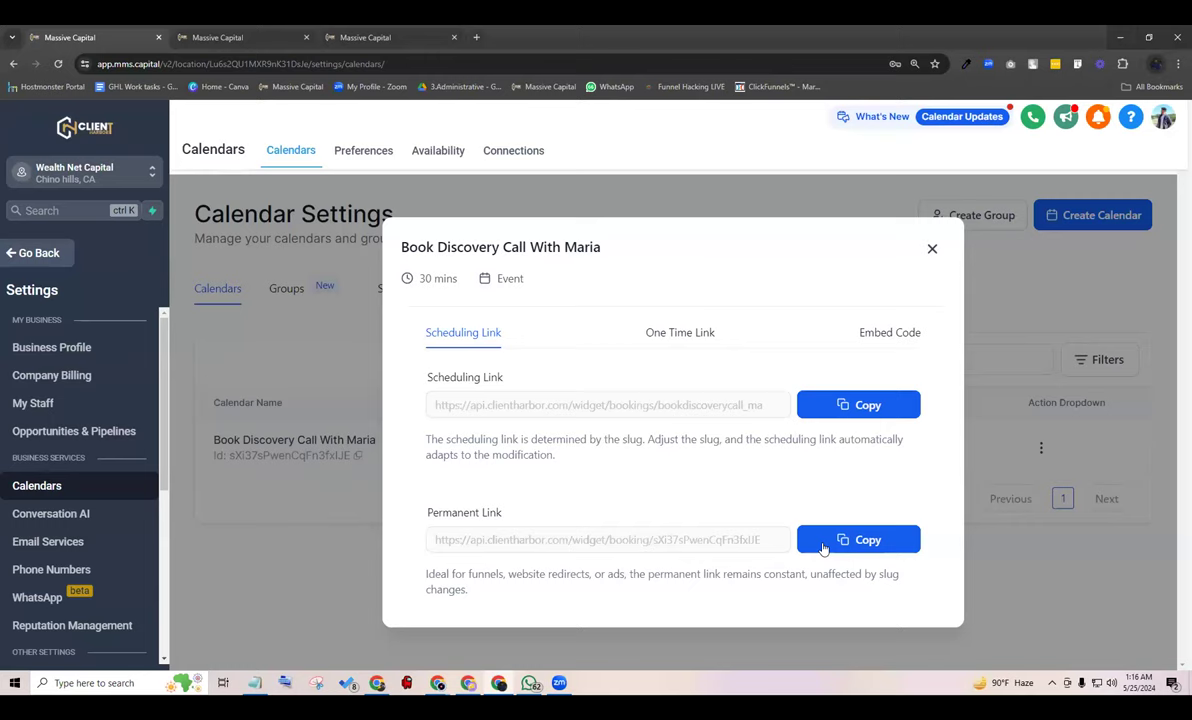
pyautogui.click(856, 405)
pyautogui.click(876, 336)
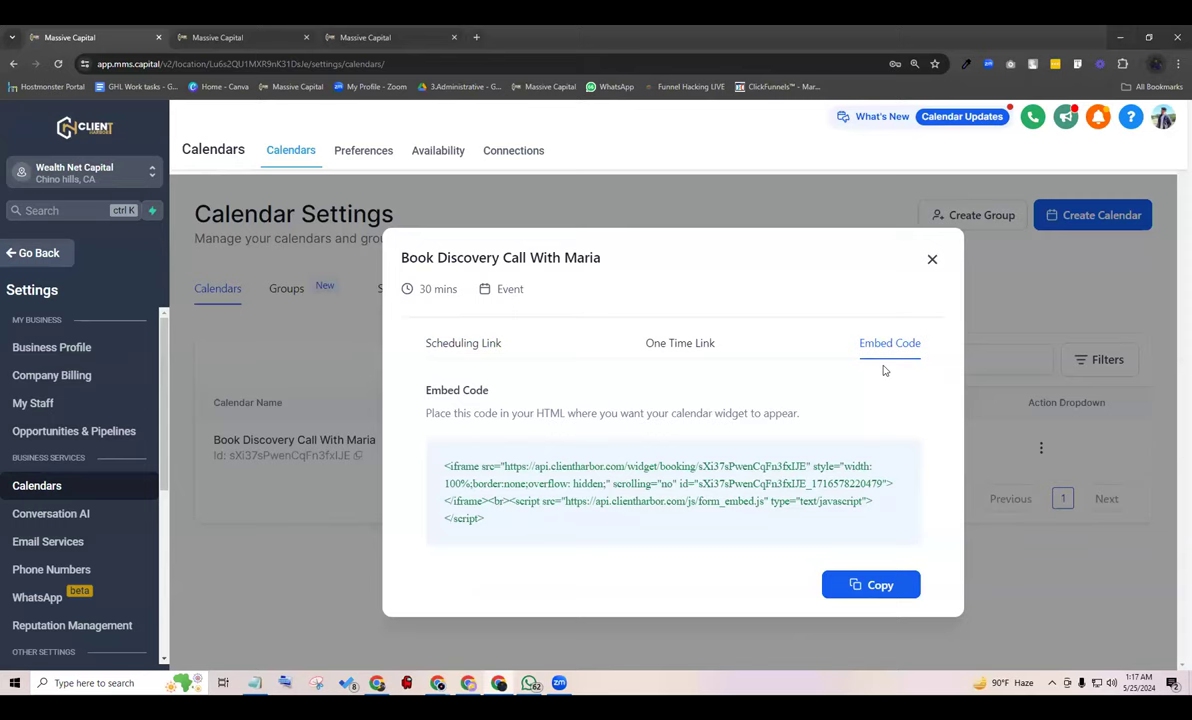
pyautogui.click(866, 586)
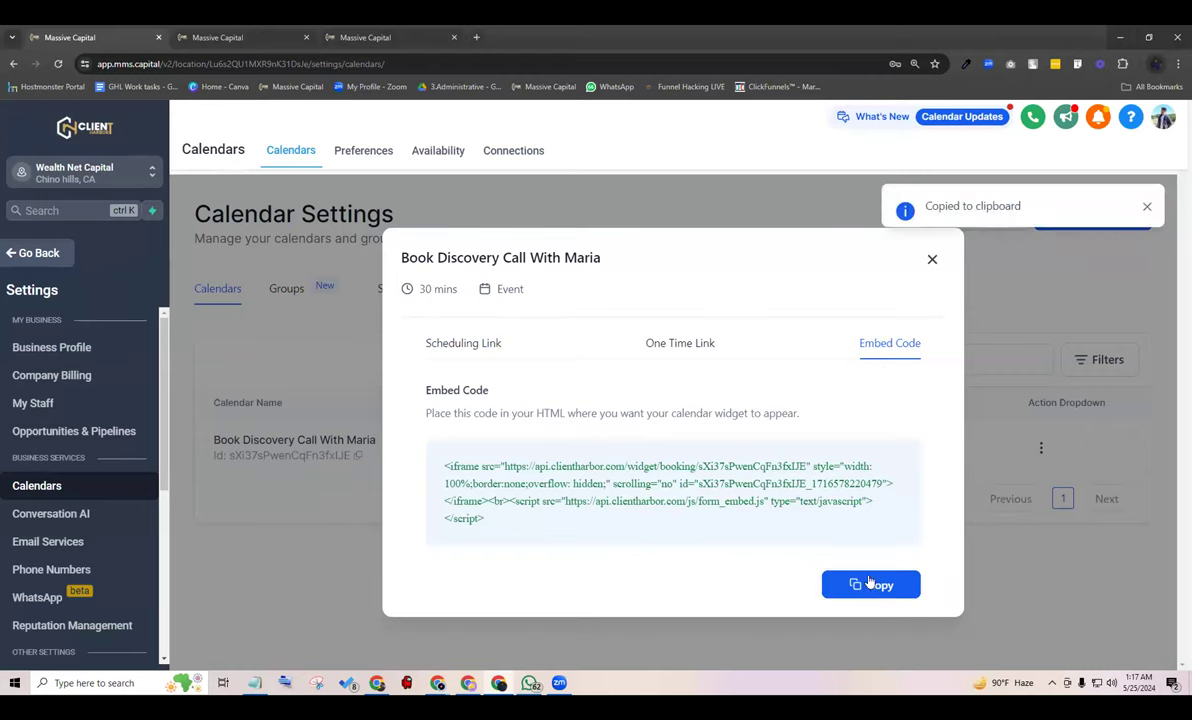
pyautogui.click(932, 259)
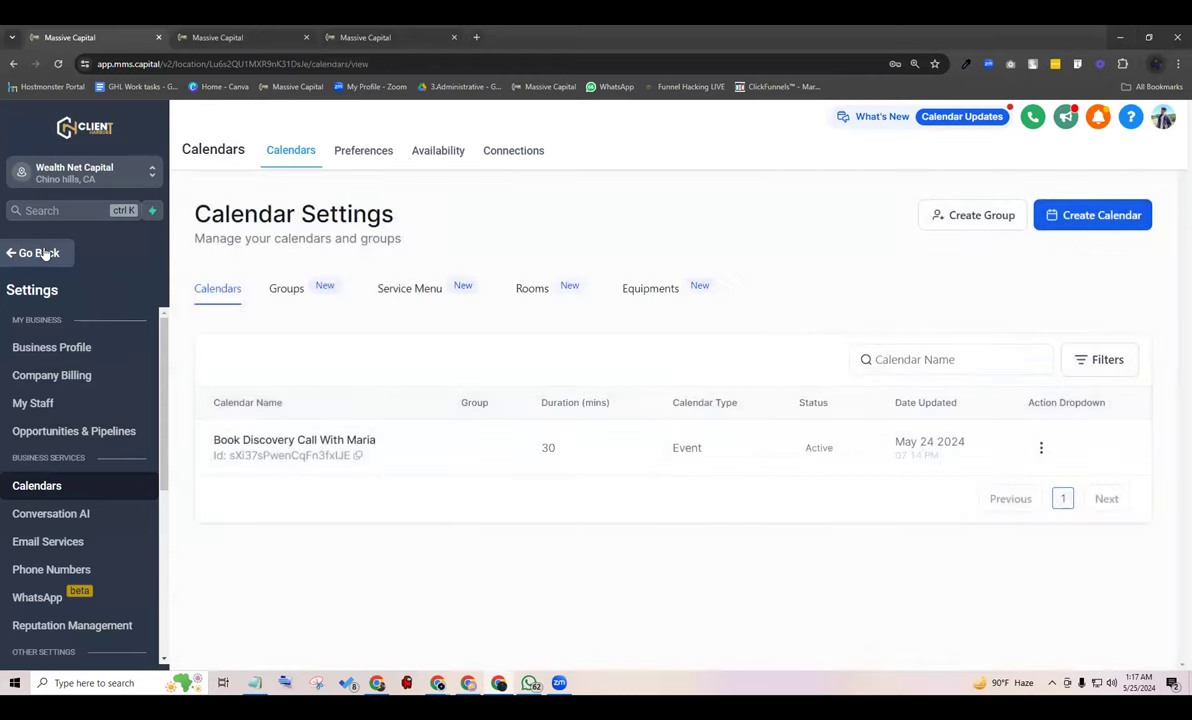
# Go back to the calendar view, then open the In Person Event funnel from Sites.
pyautogui.click(43, 252)
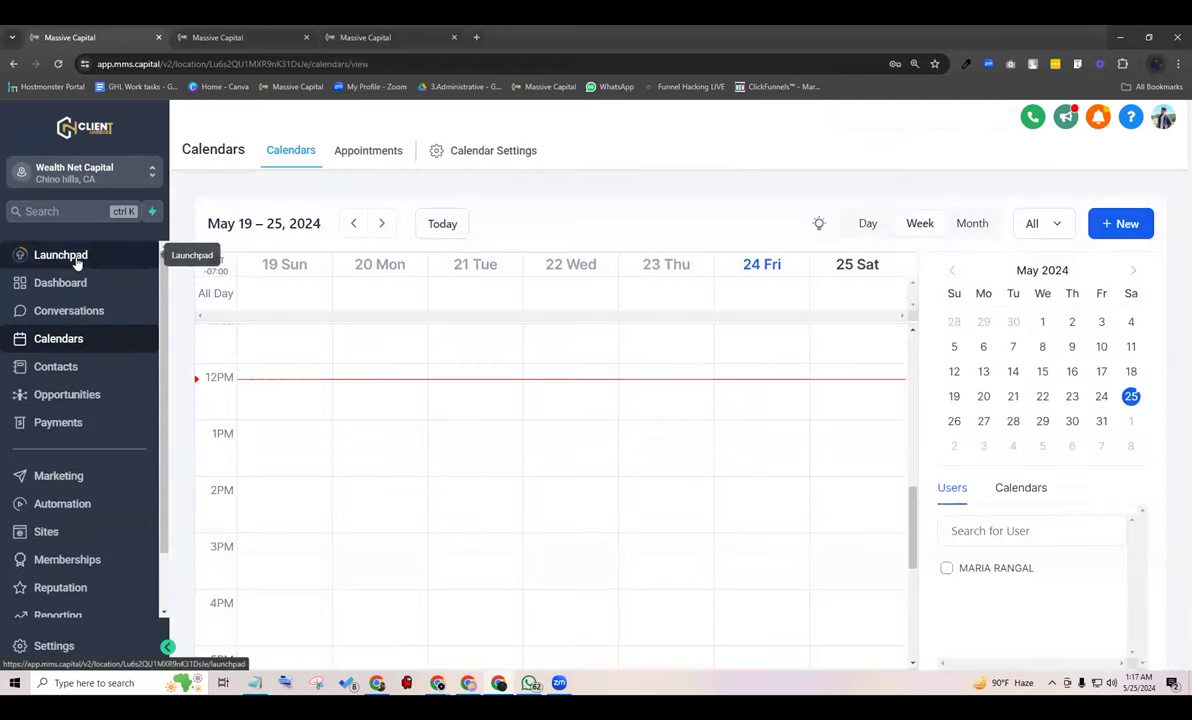
pyautogui.click(46, 531)
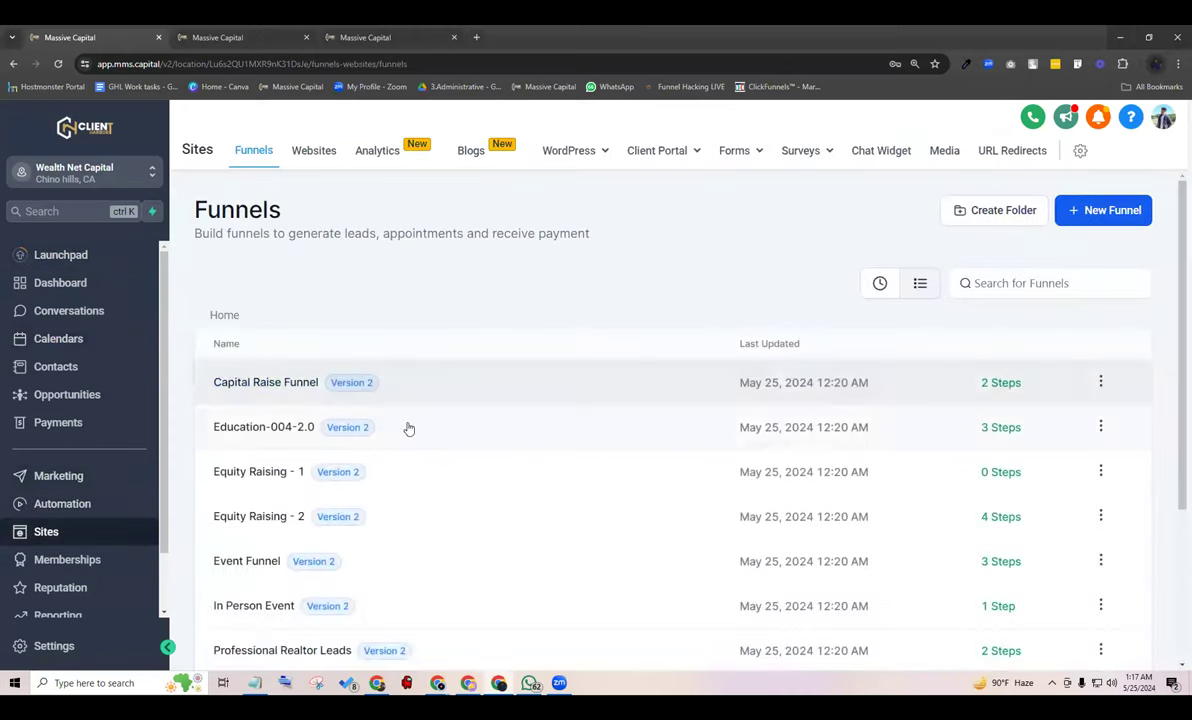
pyautogui.scroll(-2, 391, 426)
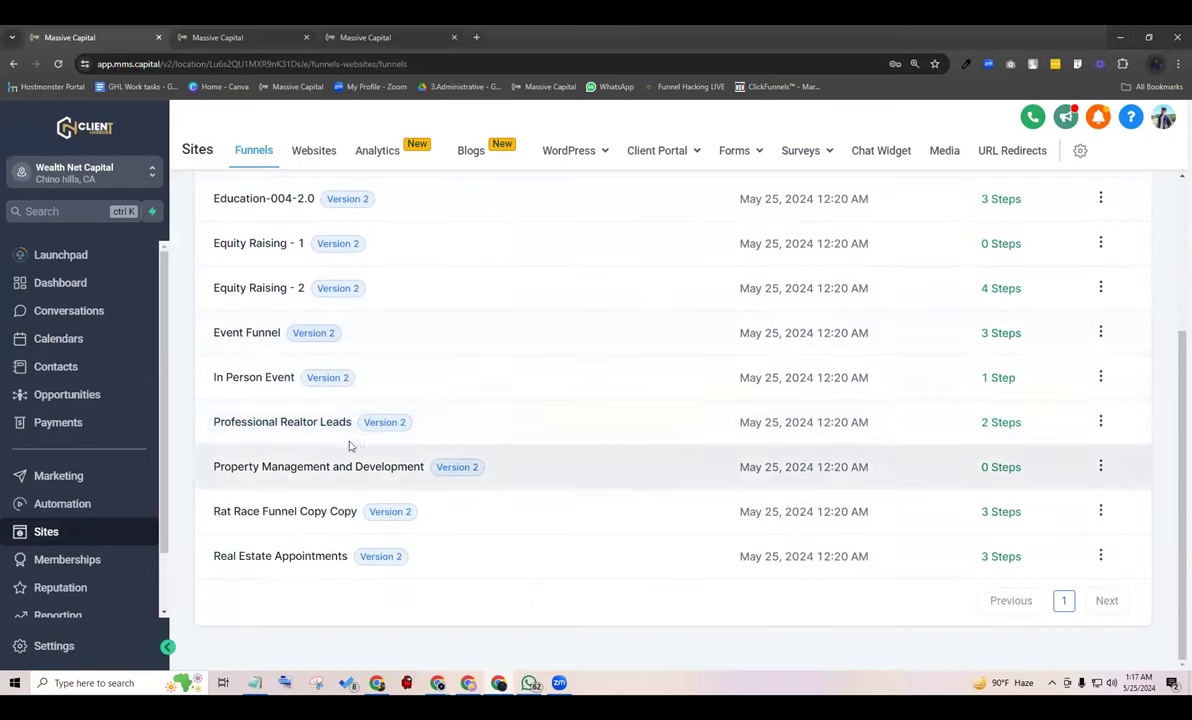
pyautogui.click(267, 360)
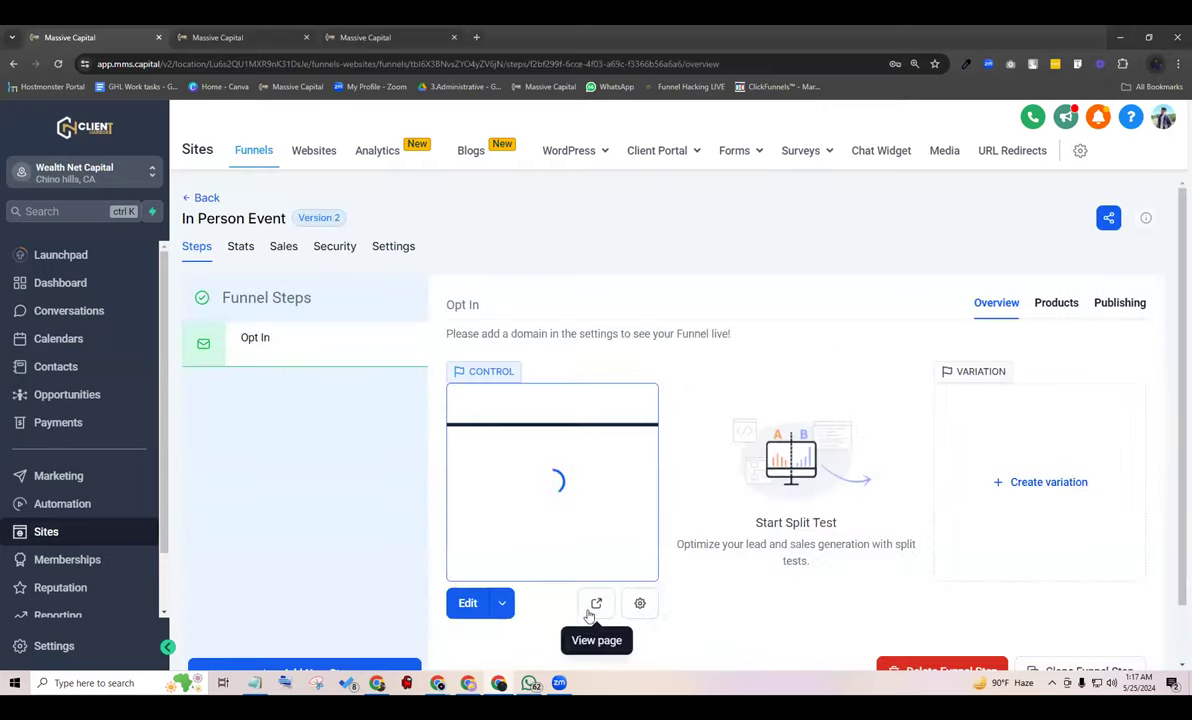
# Open the In Person Event Opt In page in the page builder in a new tab.
pyautogui.click(503, 605)
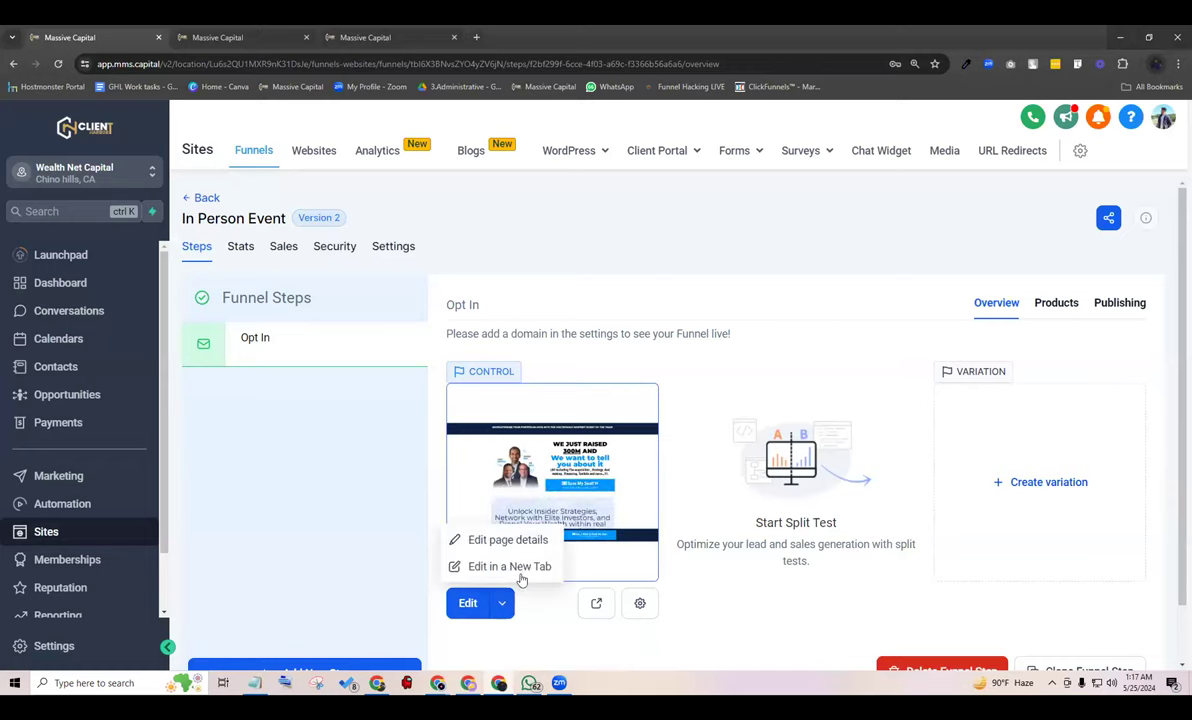
pyautogui.click(514, 567)
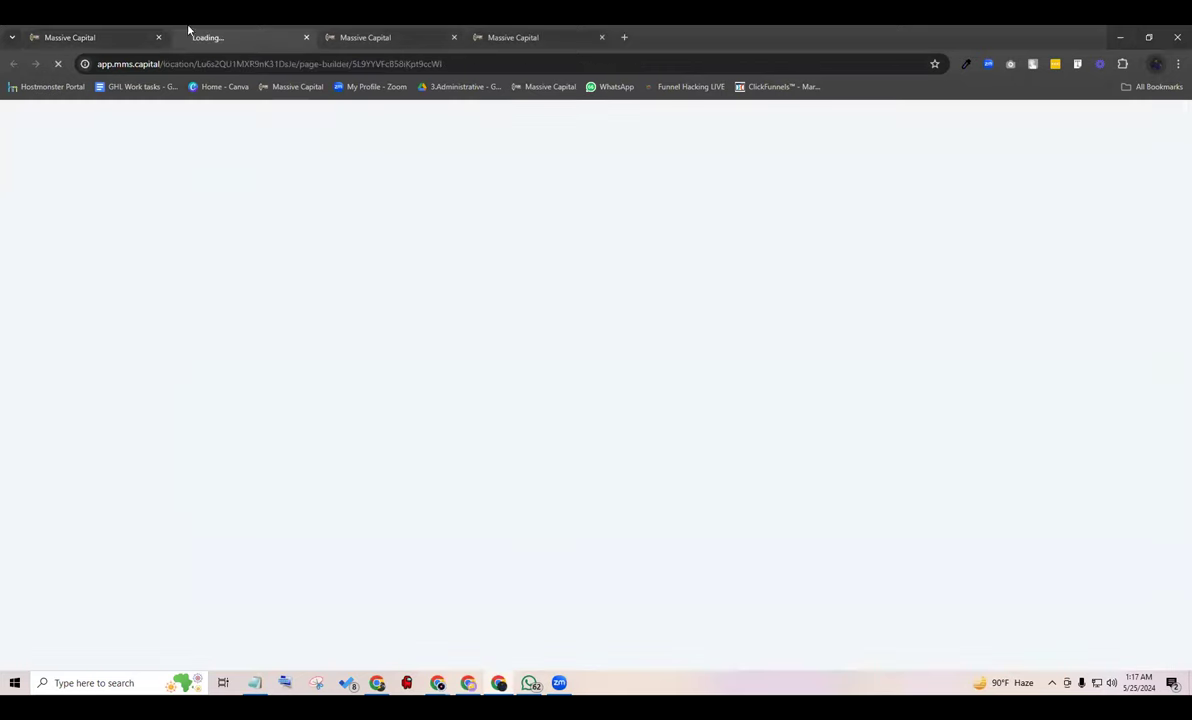
pyautogui.click(120, 32)
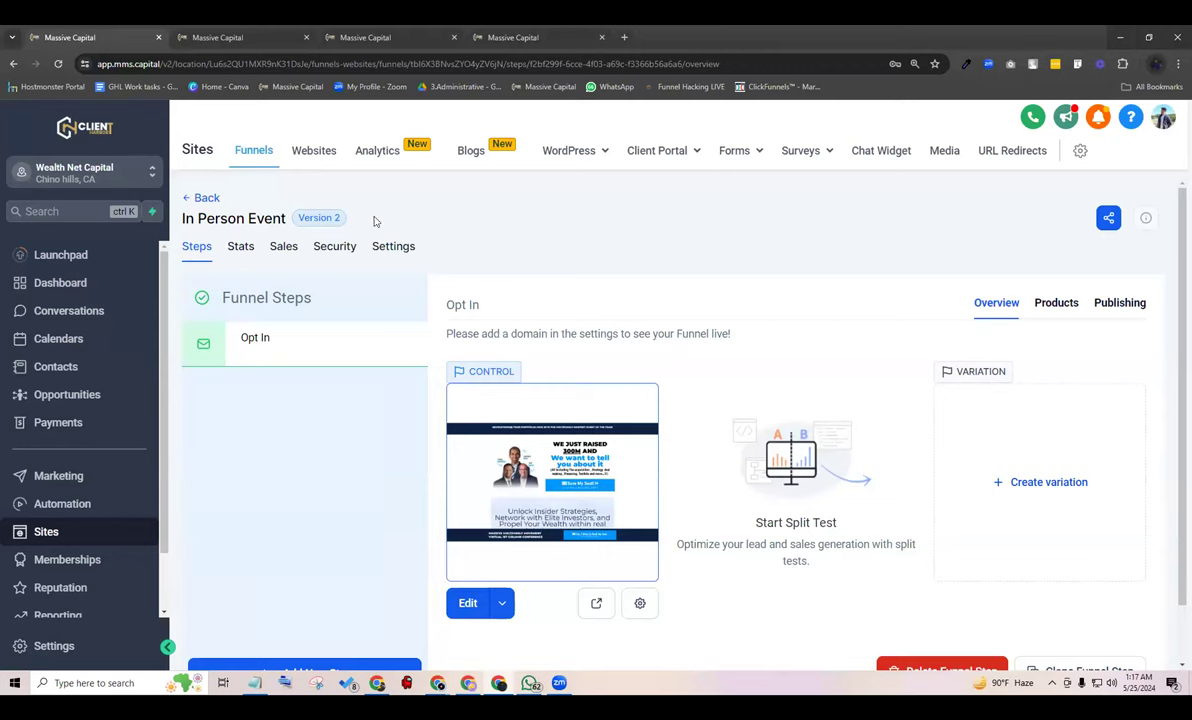
pyautogui.click(235, 37)
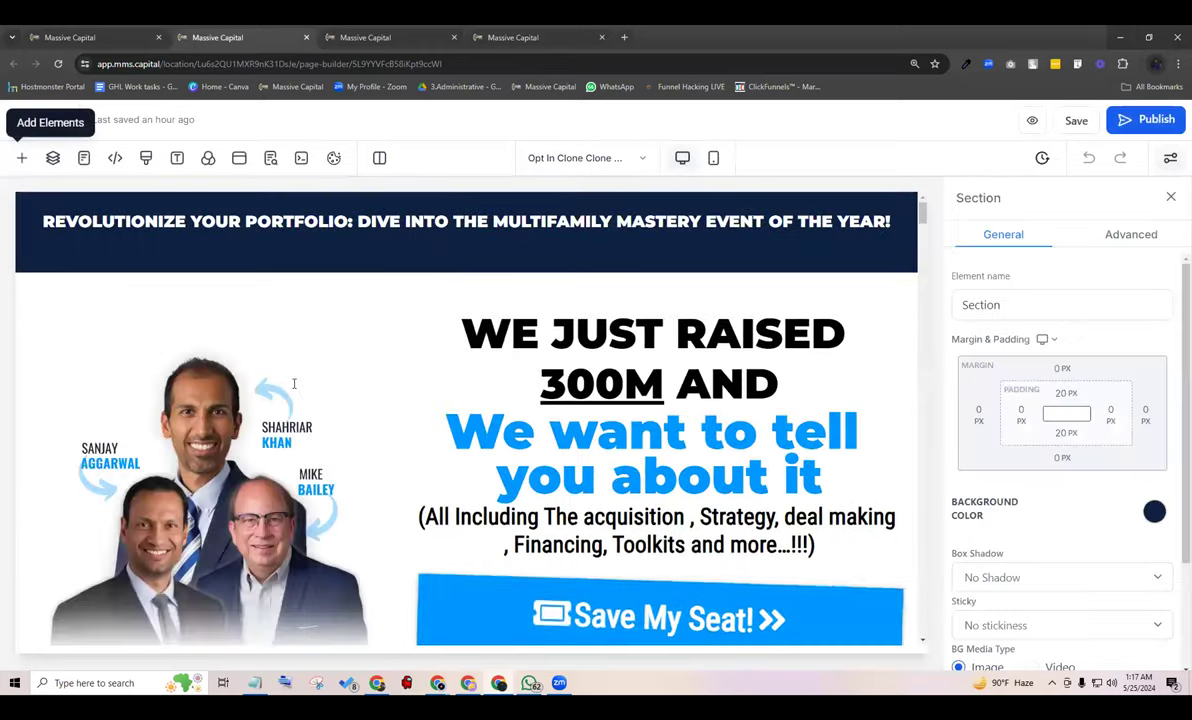
# Add a single-column row to the empty section below the booking button.
pyautogui.scroll(-5, 294, 383)
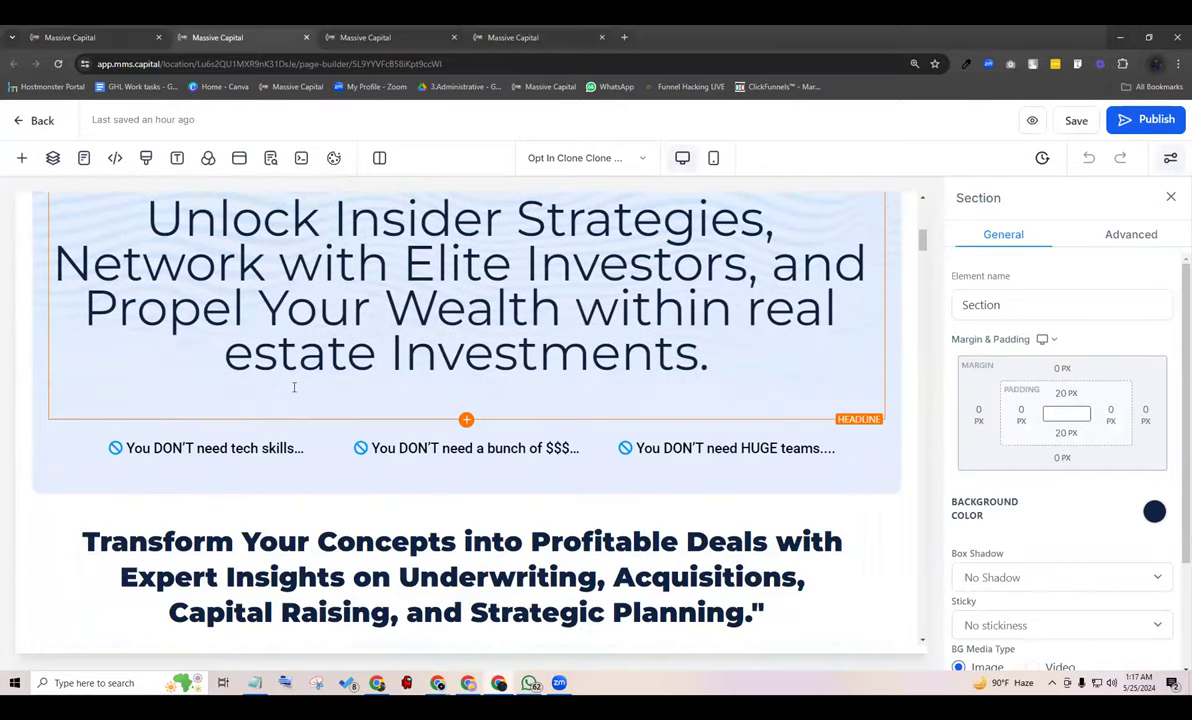
pyautogui.scroll(-14, 294, 387)
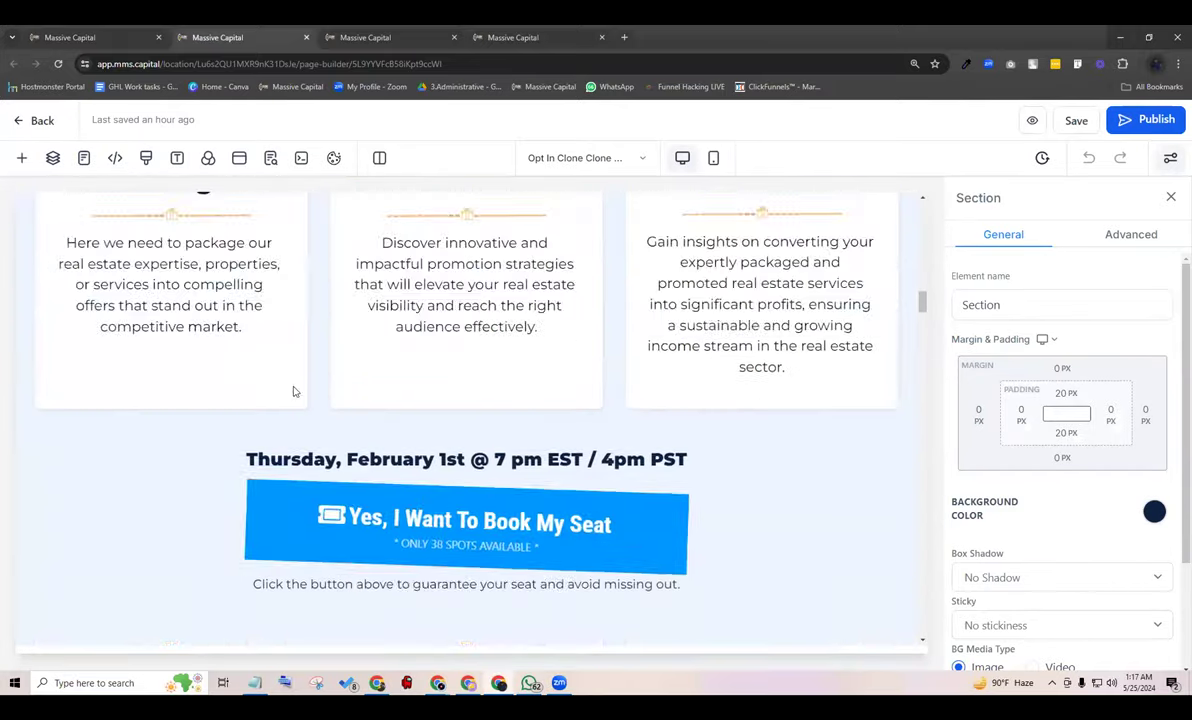
pyautogui.scroll(-15, 294, 391)
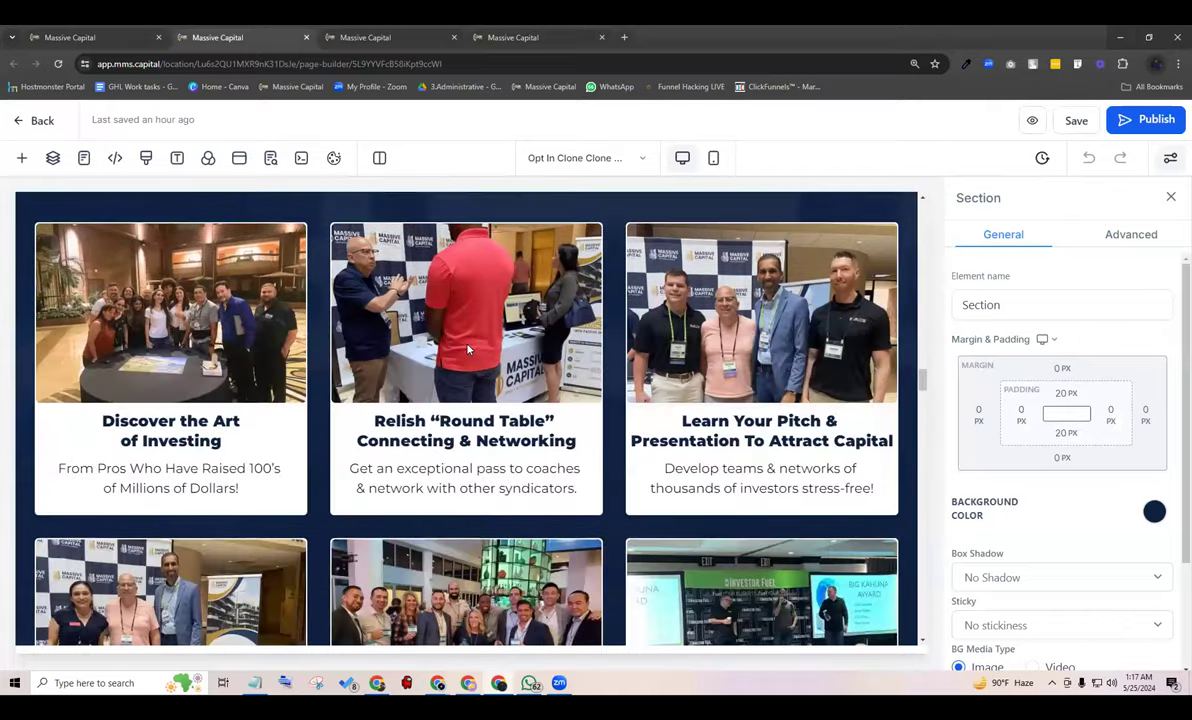
pyautogui.scroll(-15, 467, 349)
pyautogui.scroll(-15, 444, 339)
pyautogui.click(462, 408)
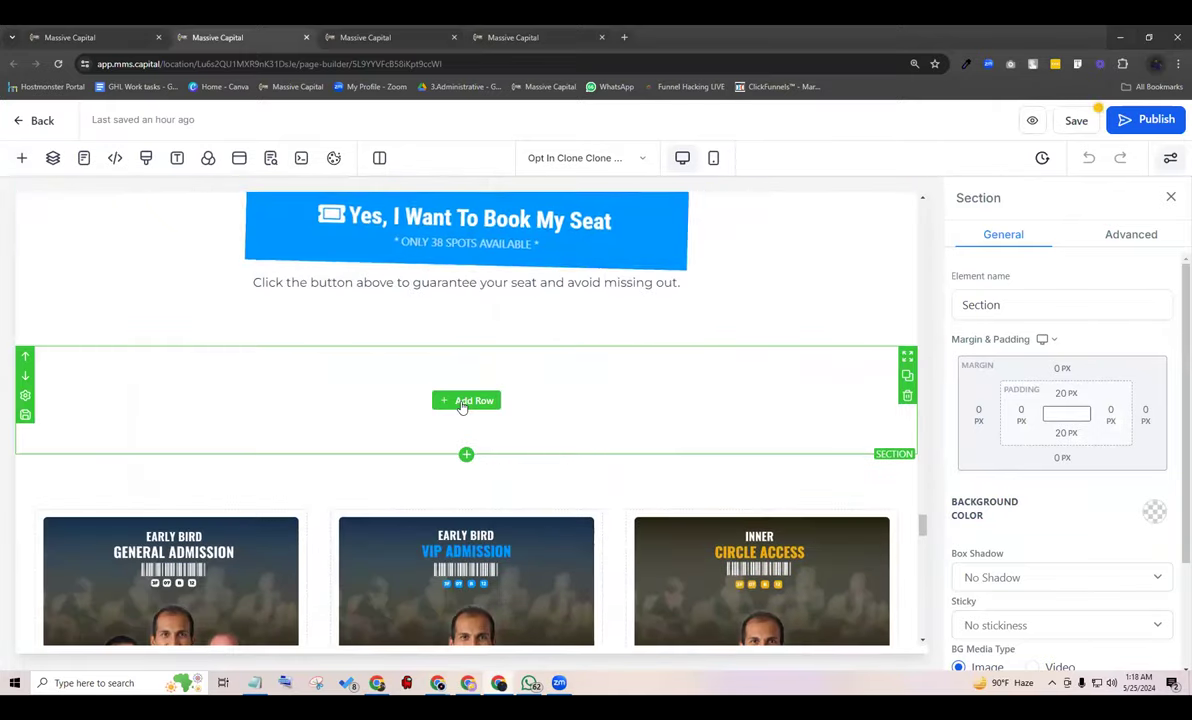
pyautogui.click(466, 401)
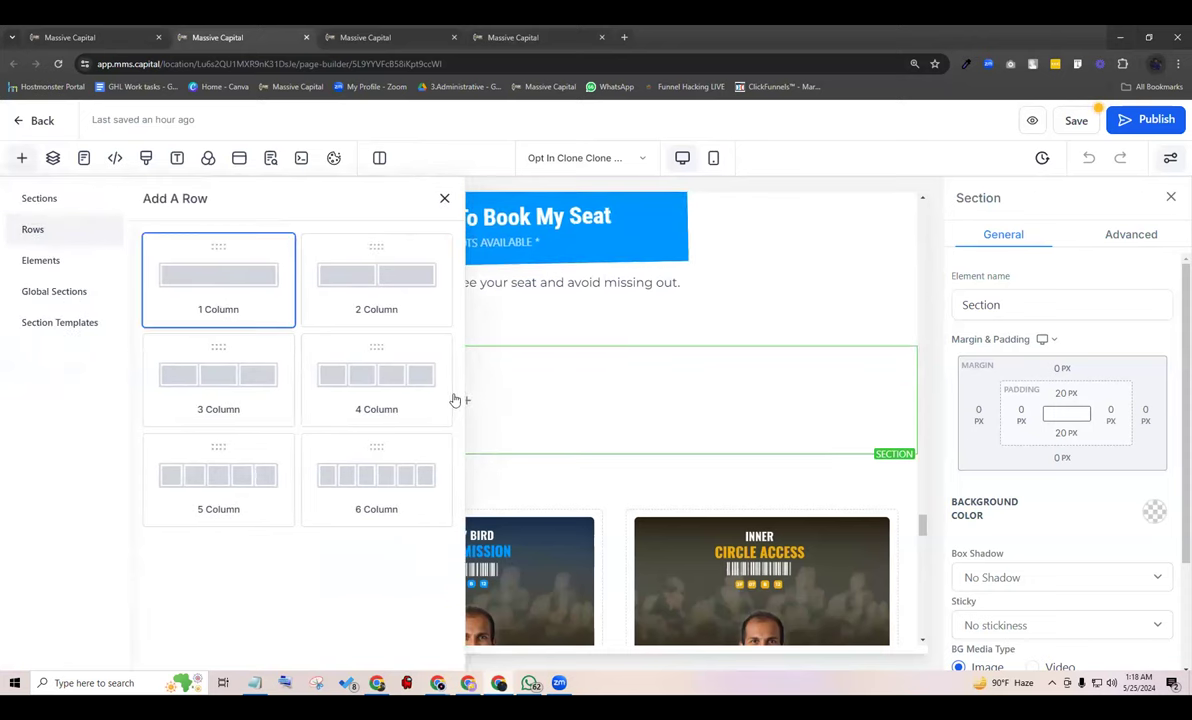
pyautogui.moveTo(455, 400); pyautogui.dragTo(455, 419)
# Insert a Calendar element in the new column using the Book Discovery Call calendar.
pyautogui.click(455, 421)
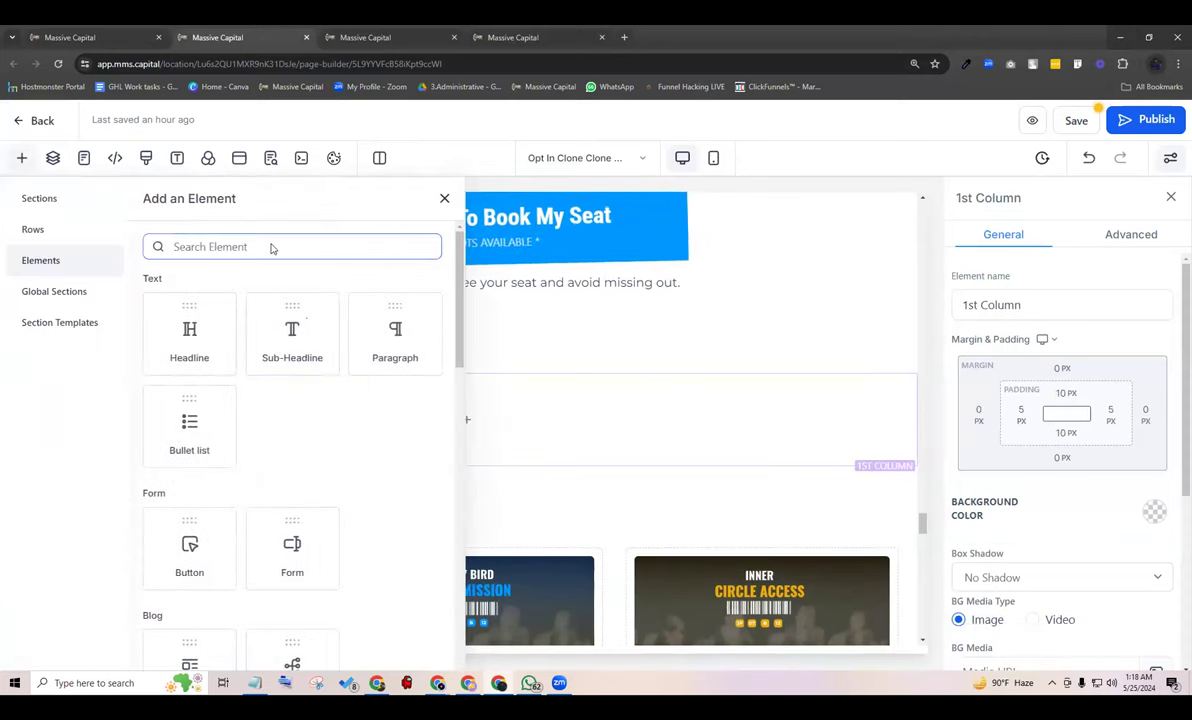
pyautogui.write('cal')
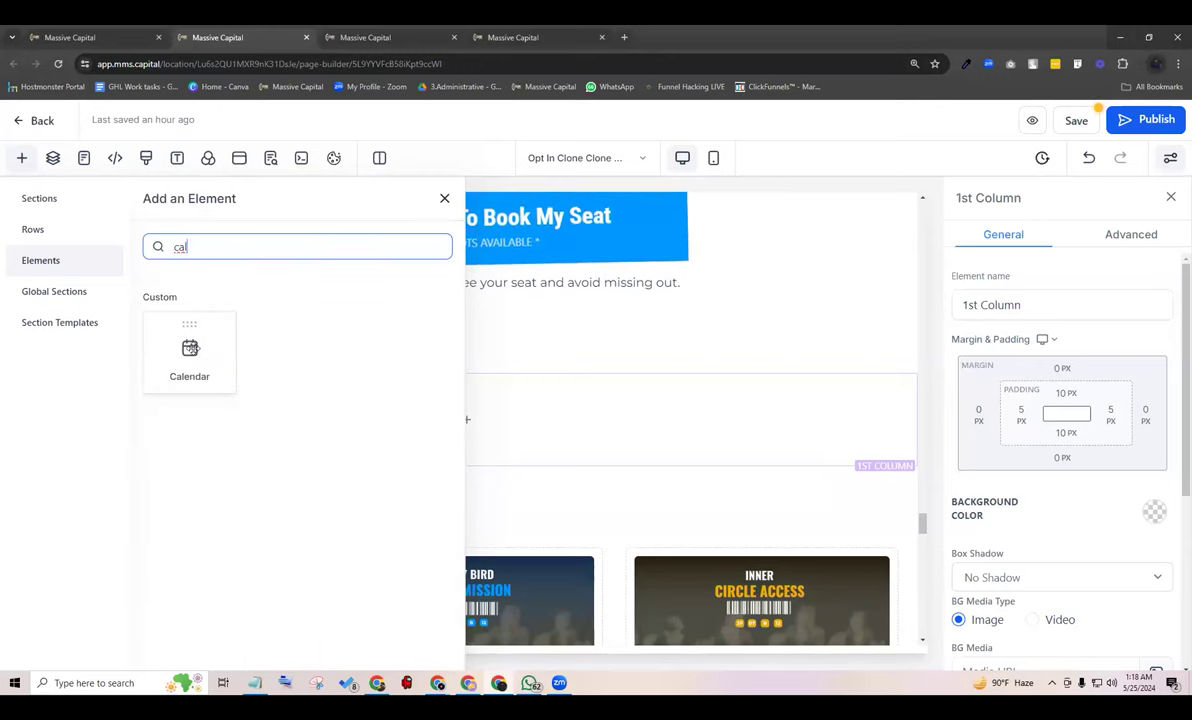
pyautogui.click(188, 347)
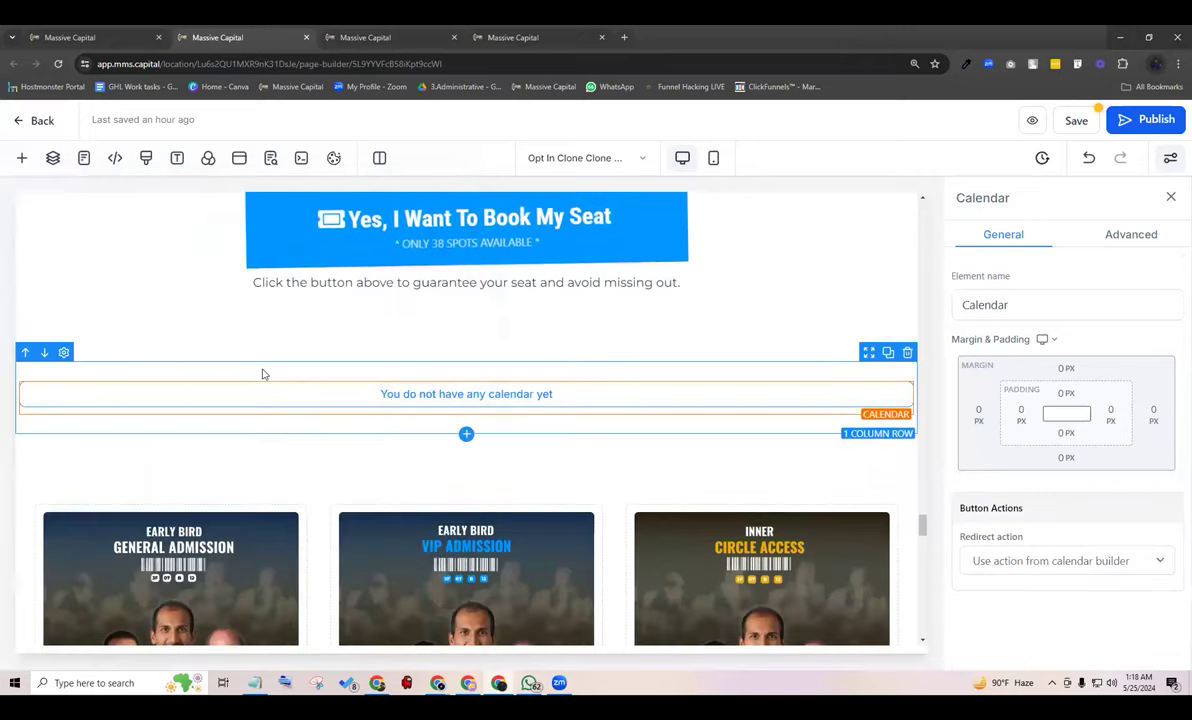
pyautogui.hotkey('ctrl', 'a')
pyautogui.click(481, 342)
pyautogui.click(535, 325)
pyautogui.click(548, 357)
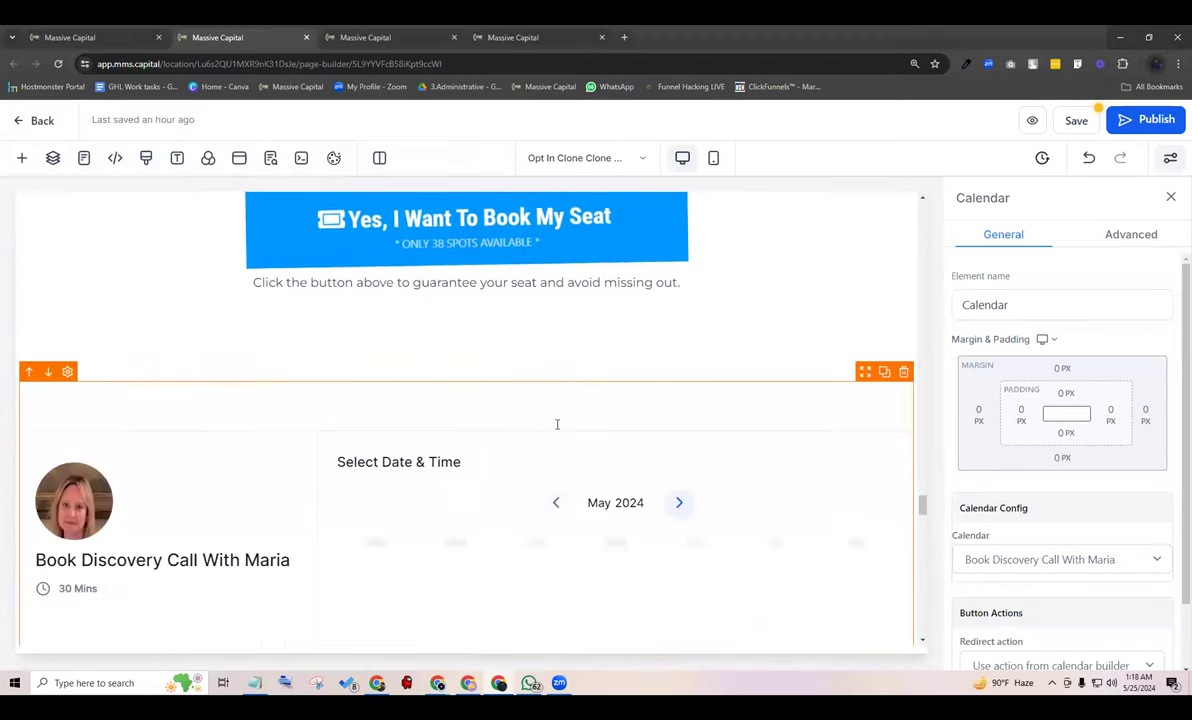
pyautogui.scroll(-1, 573, 395)
pyautogui.scroll(-2, 573, 395)
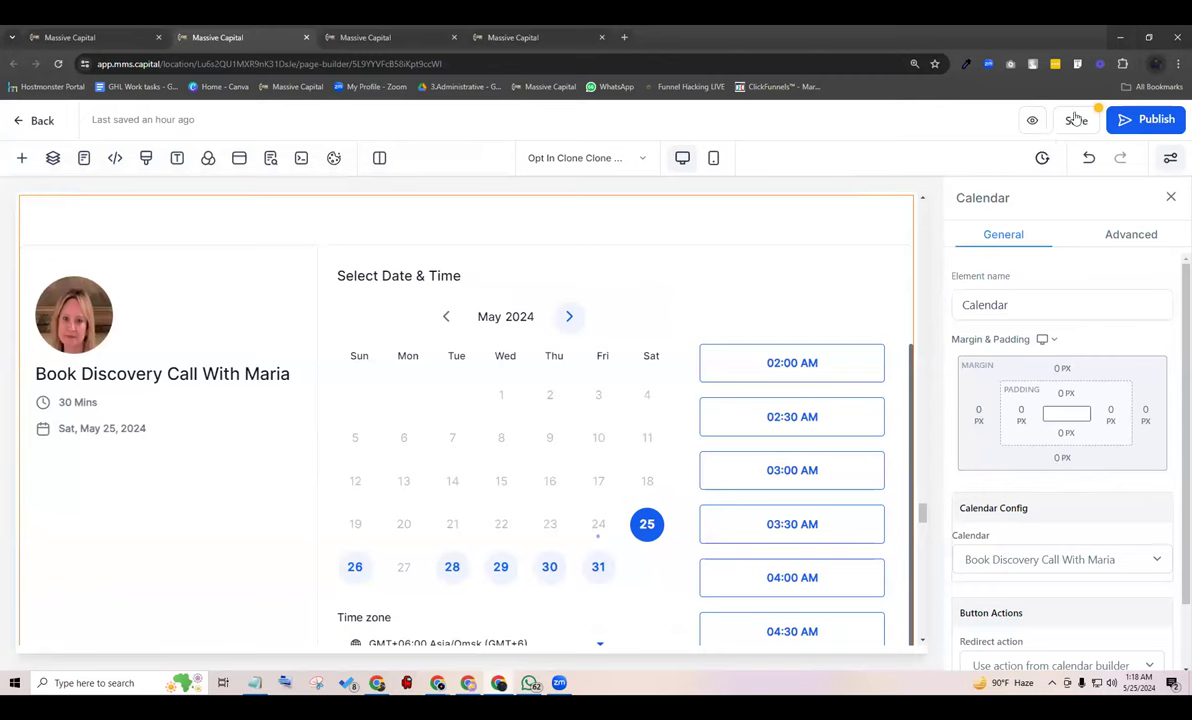
# Save the updated SEO meta data and the page with the new calendar.
pyautogui.click(1076, 119)
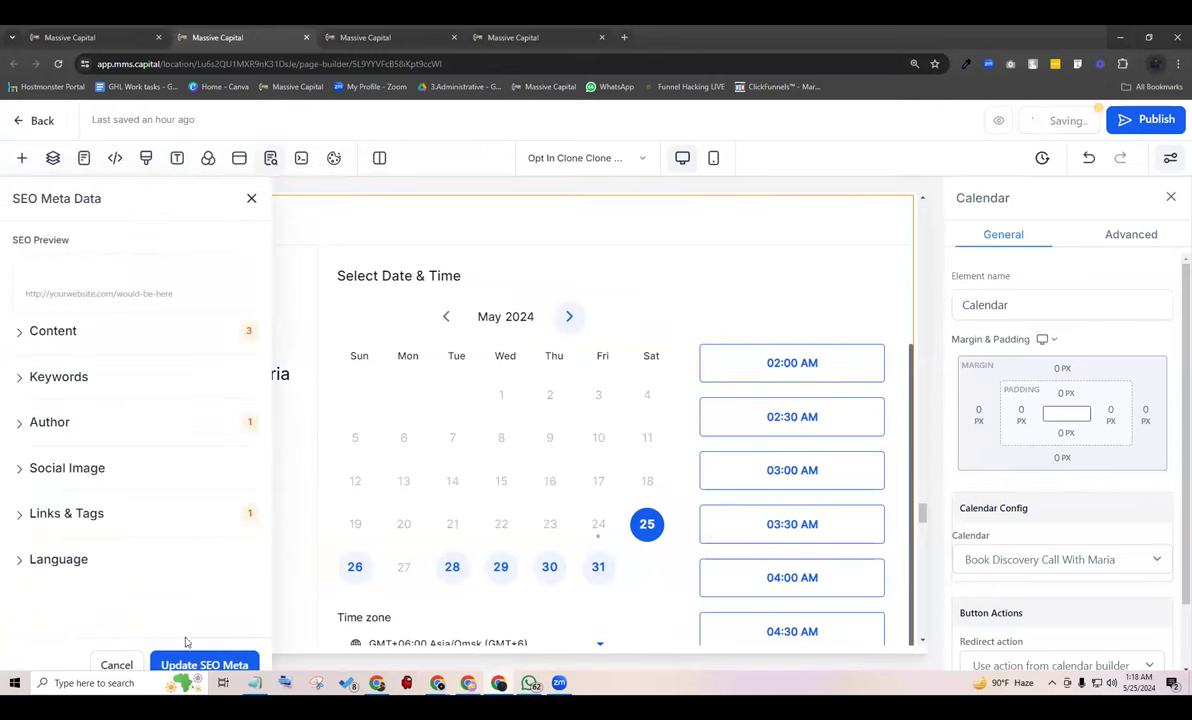
pyautogui.hotkey('ctrl', '-')
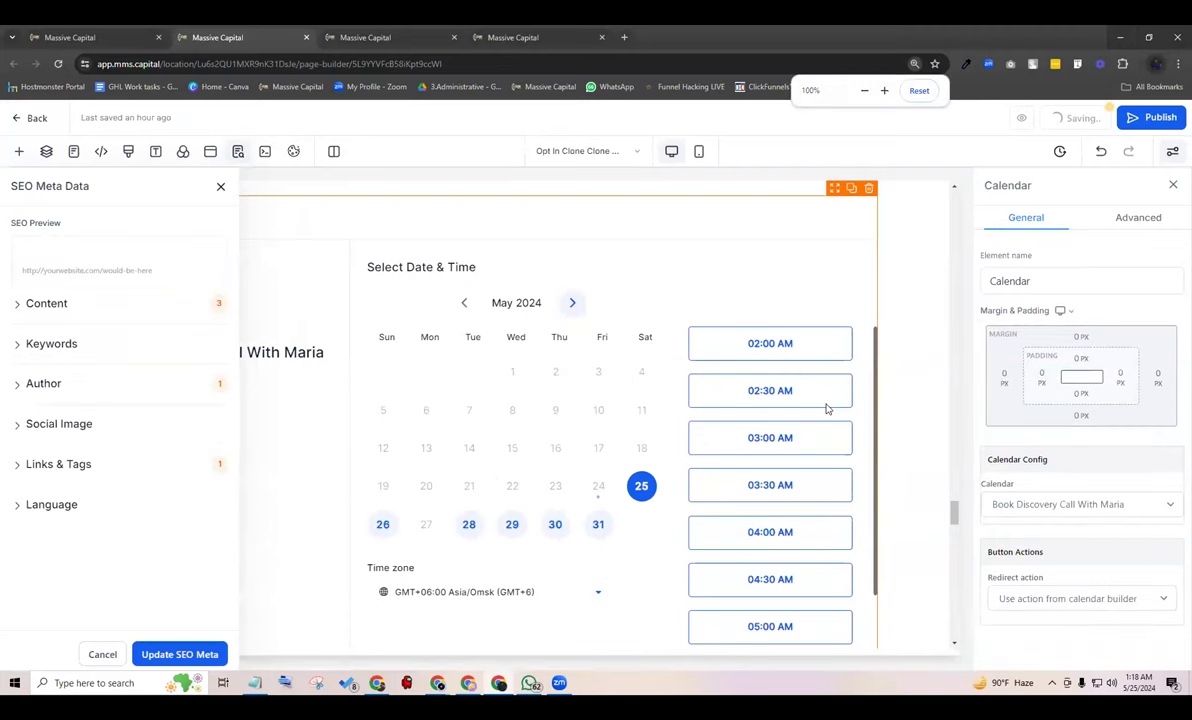
pyautogui.hotkey('ctrl', '-')
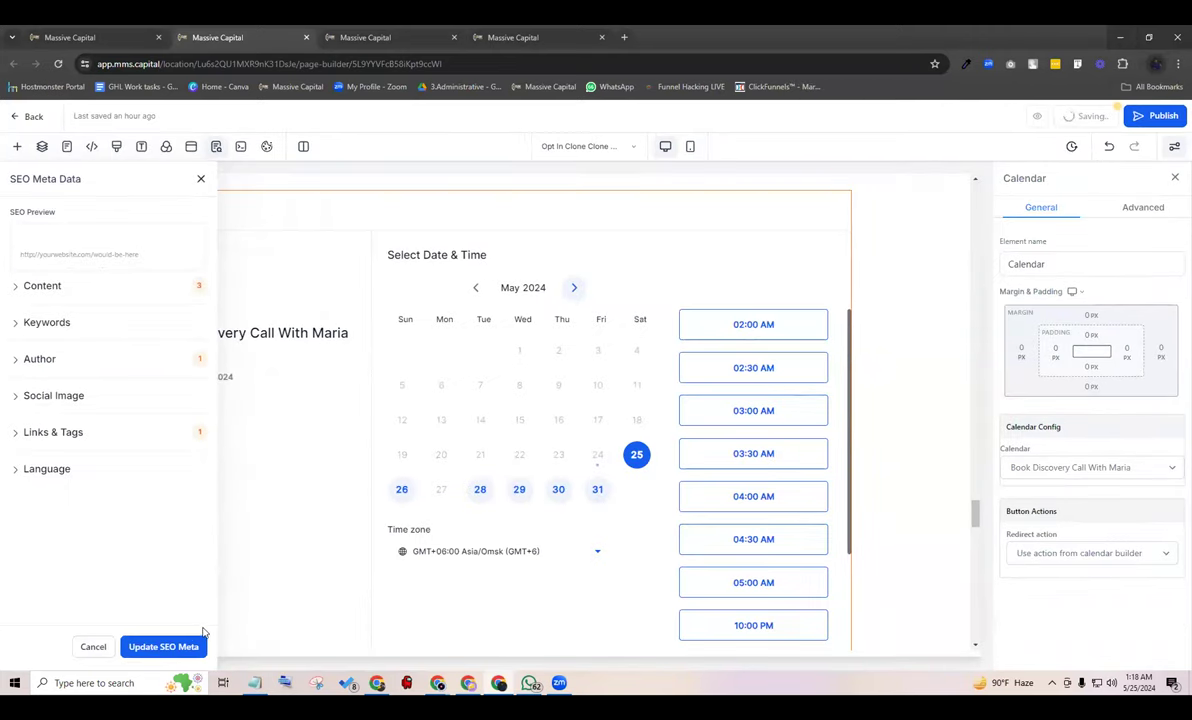
pyautogui.click(164, 647)
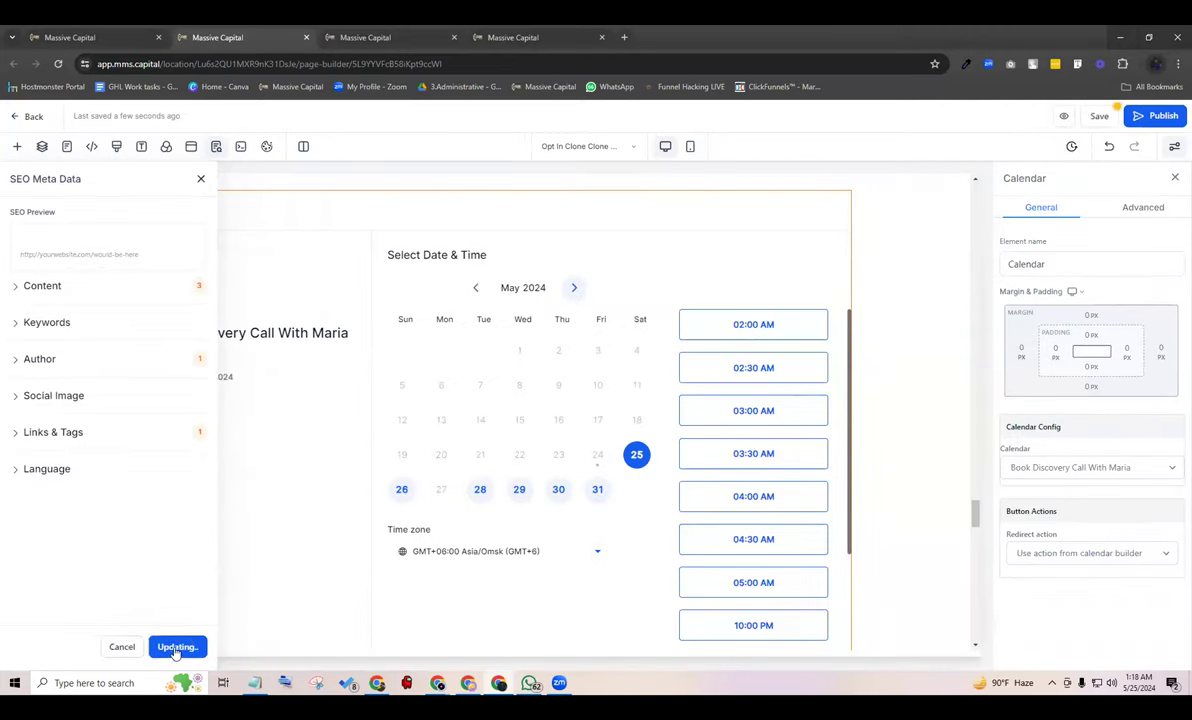
pyautogui.click(1090, 116)
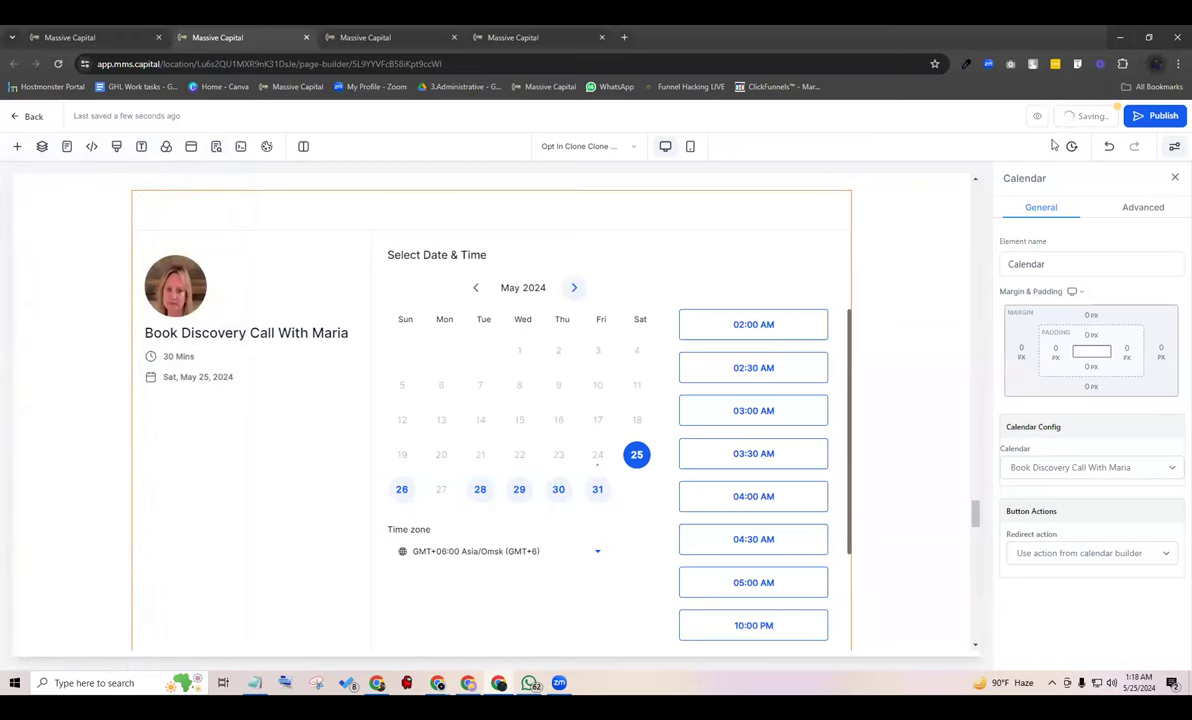
# Start publishing and open a preview of the landing page in a new tab.
pyautogui.click(1148, 117)
pyautogui.click(650, 400)
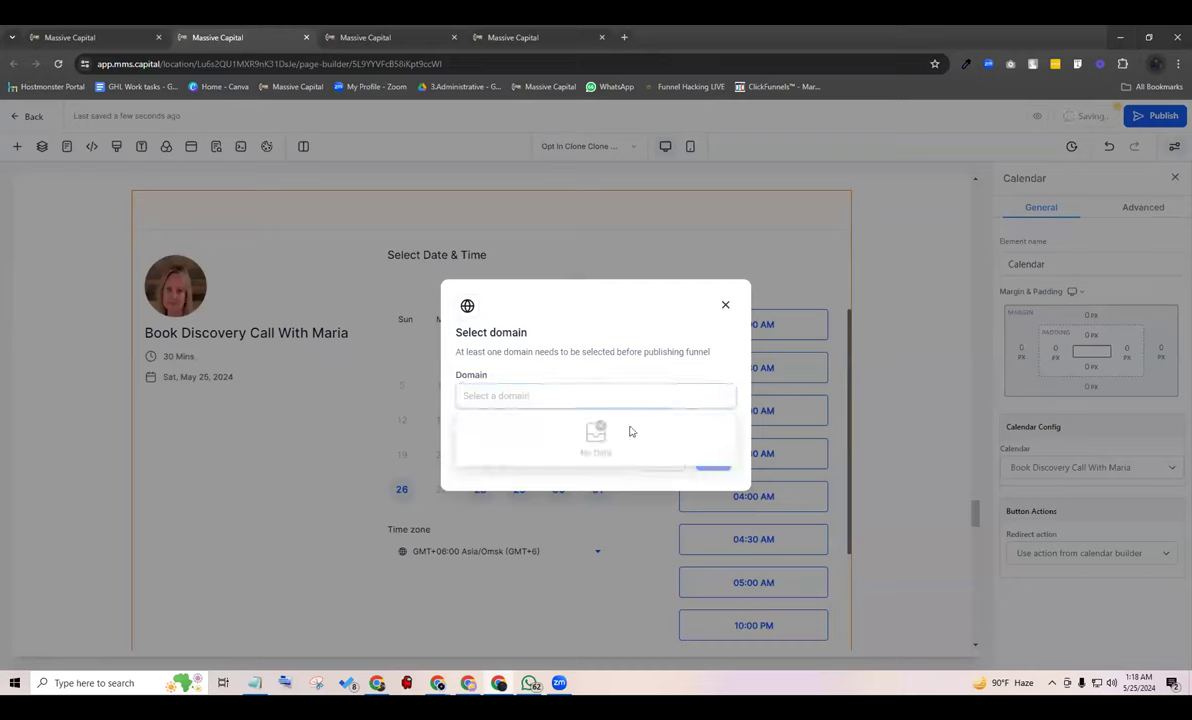
pyautogui.click(727, 302)
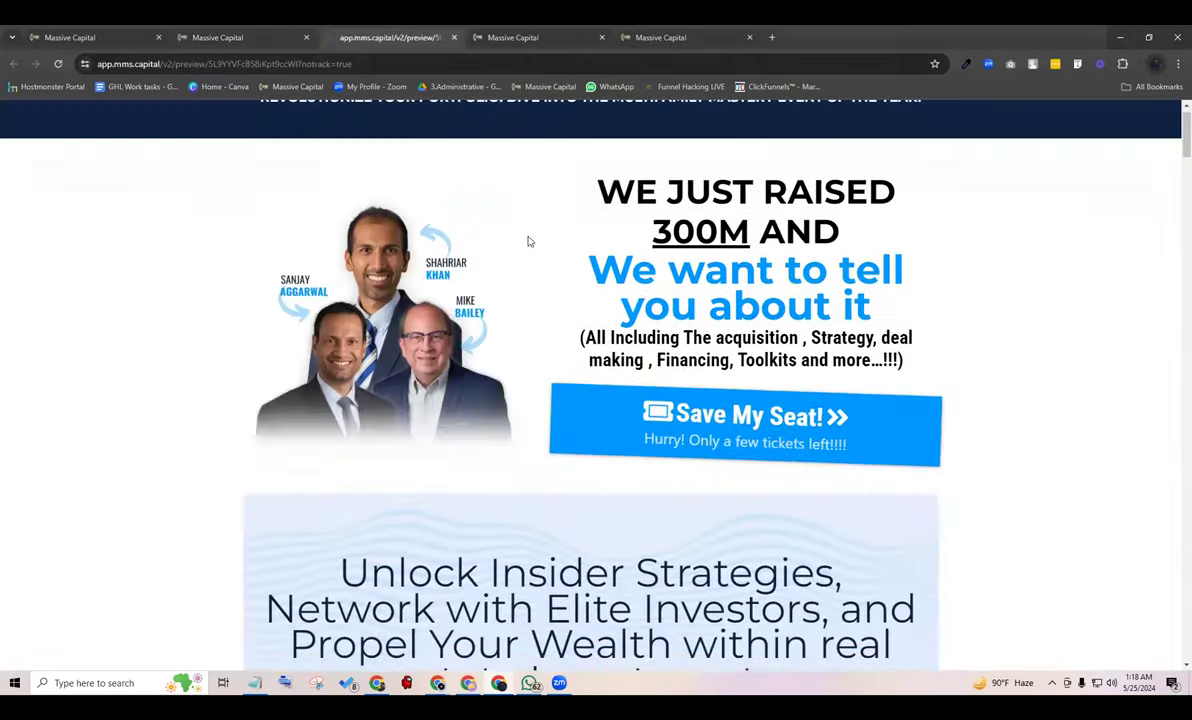
# Pick and select the 02:00 AM slot on Sat, May 25, 2024 in the booking widget.
pyautogui.scroll(-3, 529, 241)
pyautogui.scroll(-1, 519, 268)
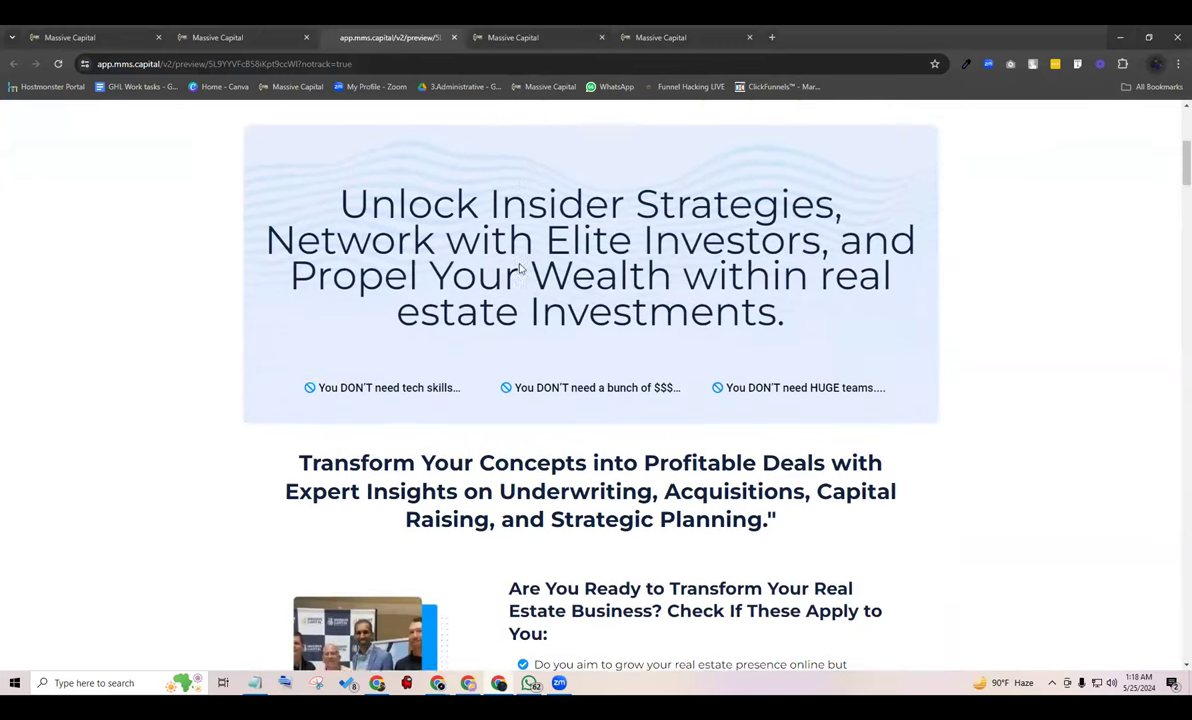
pyautogui.scroll(-4, 519, 268)
pyautogui.scroll(6, 540, 322)
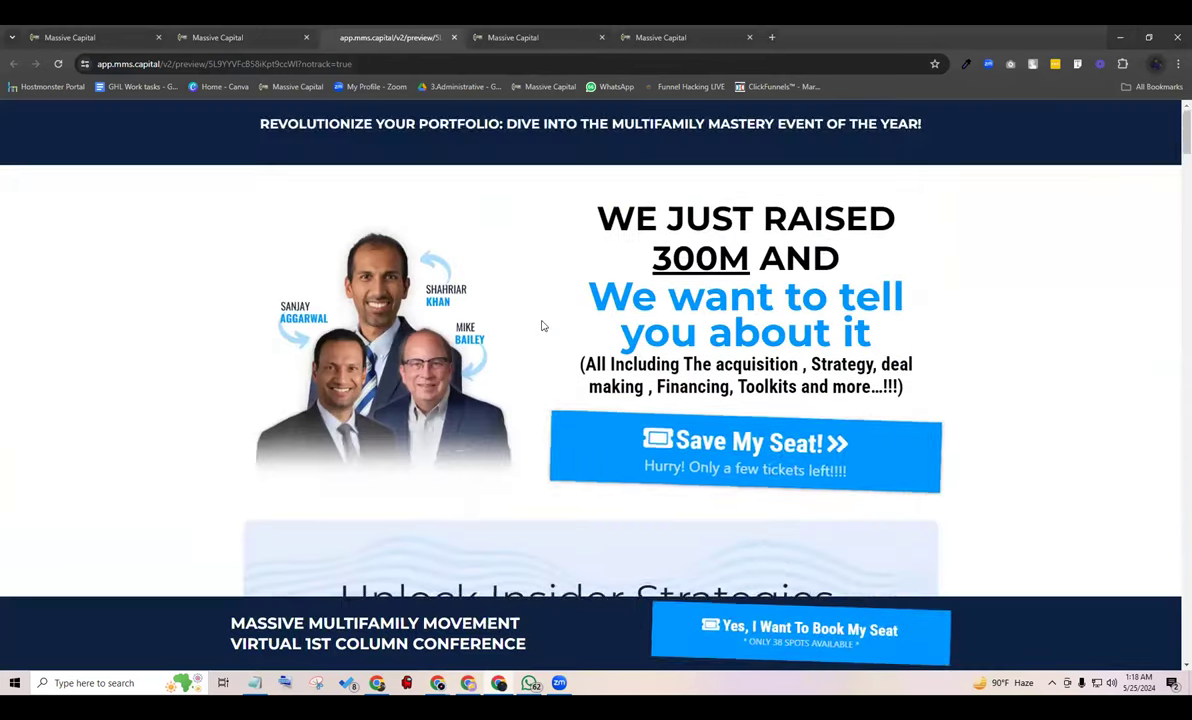
pyautogui.scroll(-15, 543, 326)
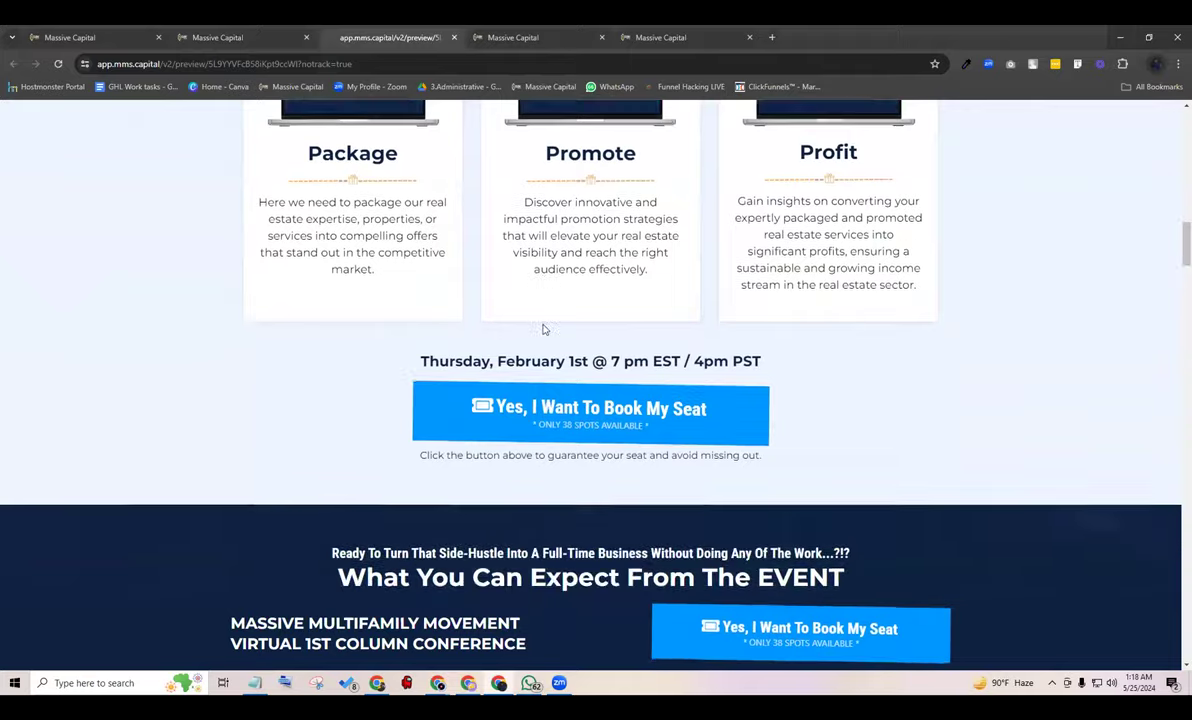
pyautogui.scroll(-15, 543, 328)
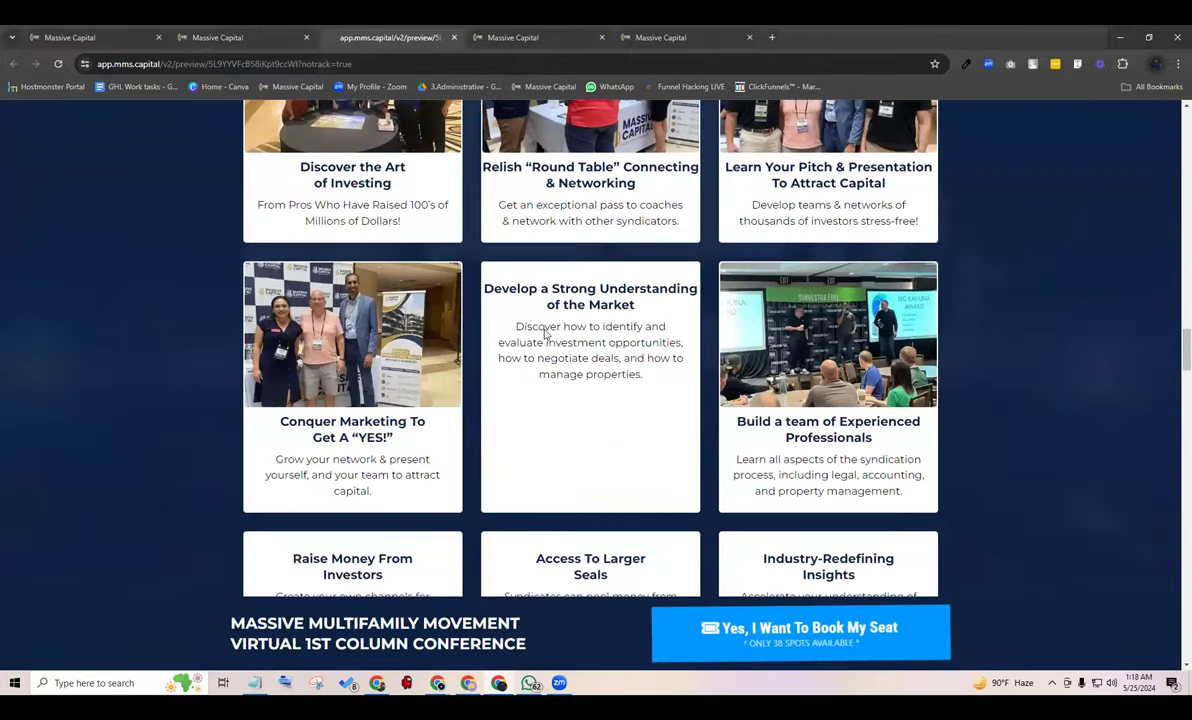
pyautogui.scroll(-12, 545, 333)
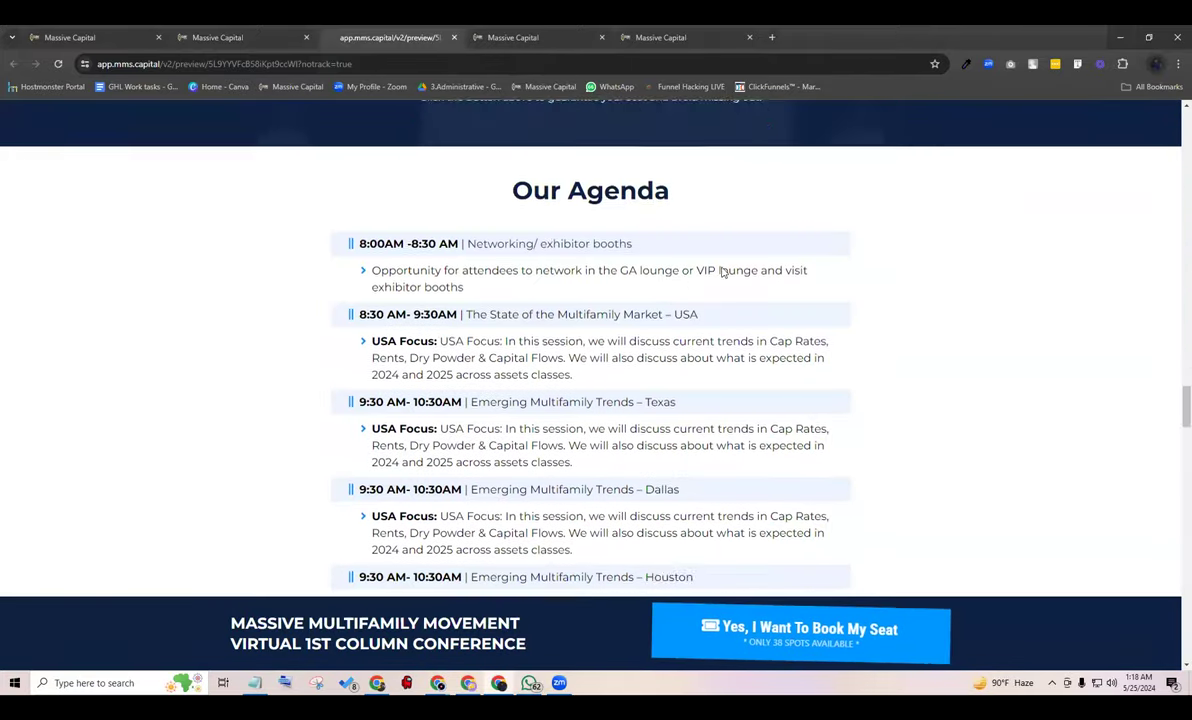
pyautogui.scroll(-15, 725, 270)
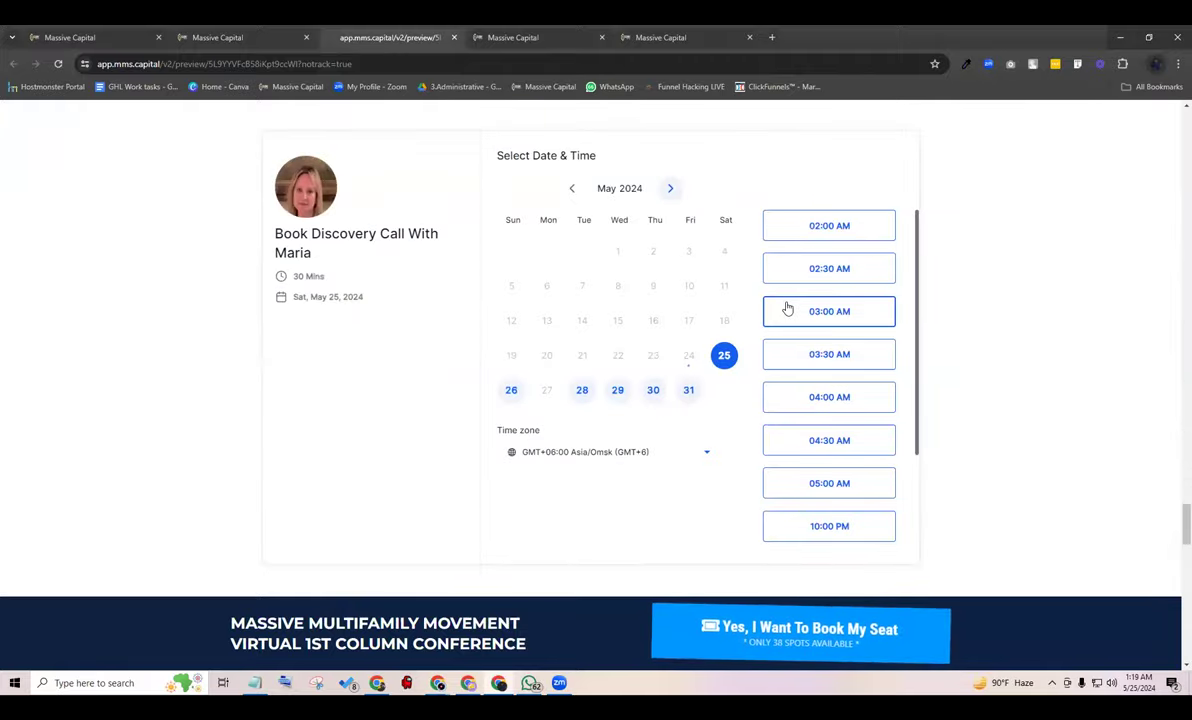
pyautogui.scroll(1, 787, 313)
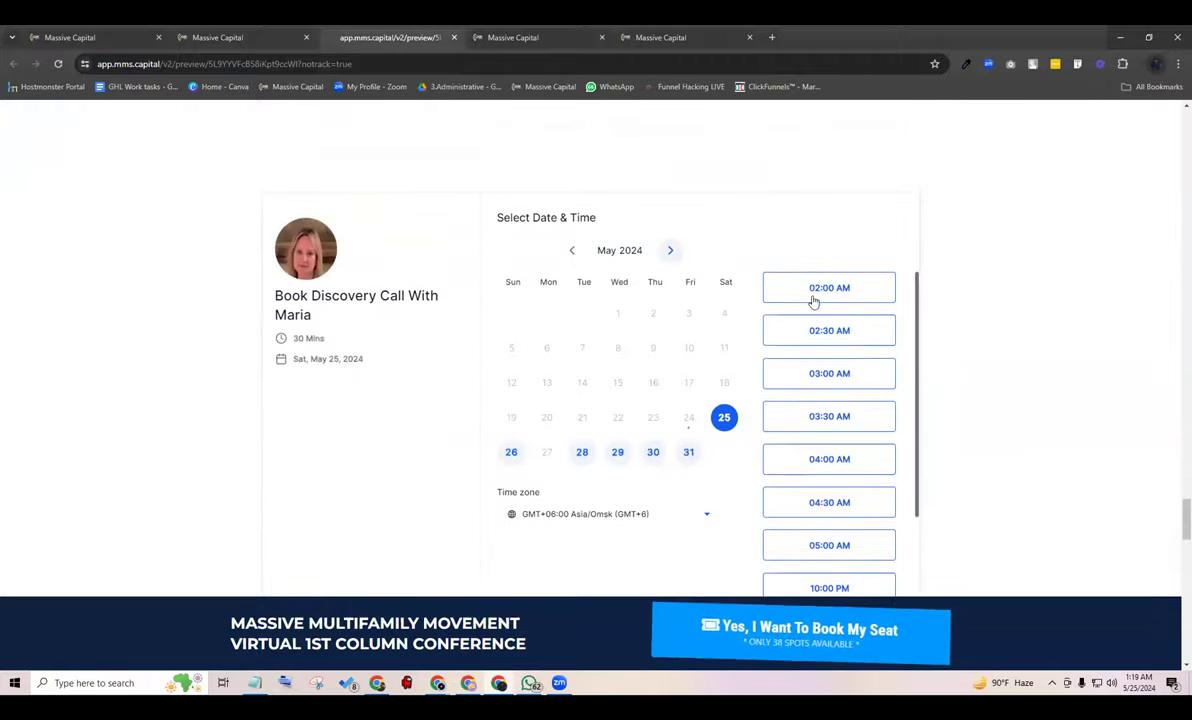
pyautogui.scroll(1, 804, 314)
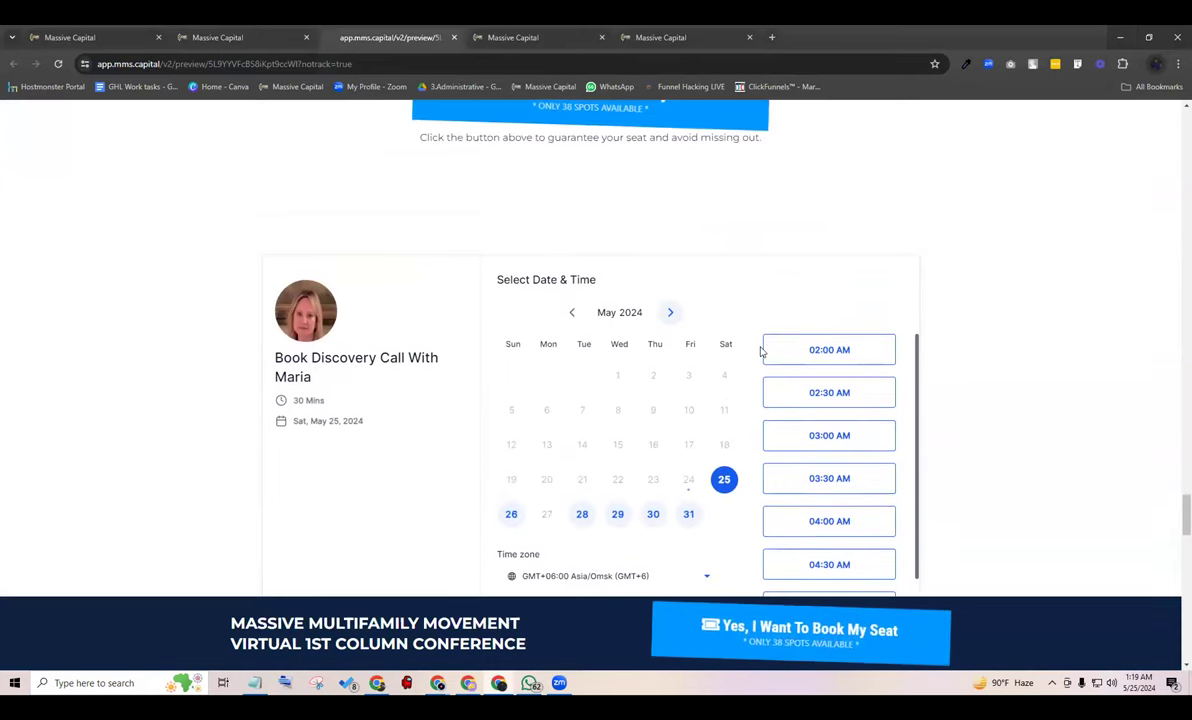
pyautogui.scroll(-1, 756, 354)
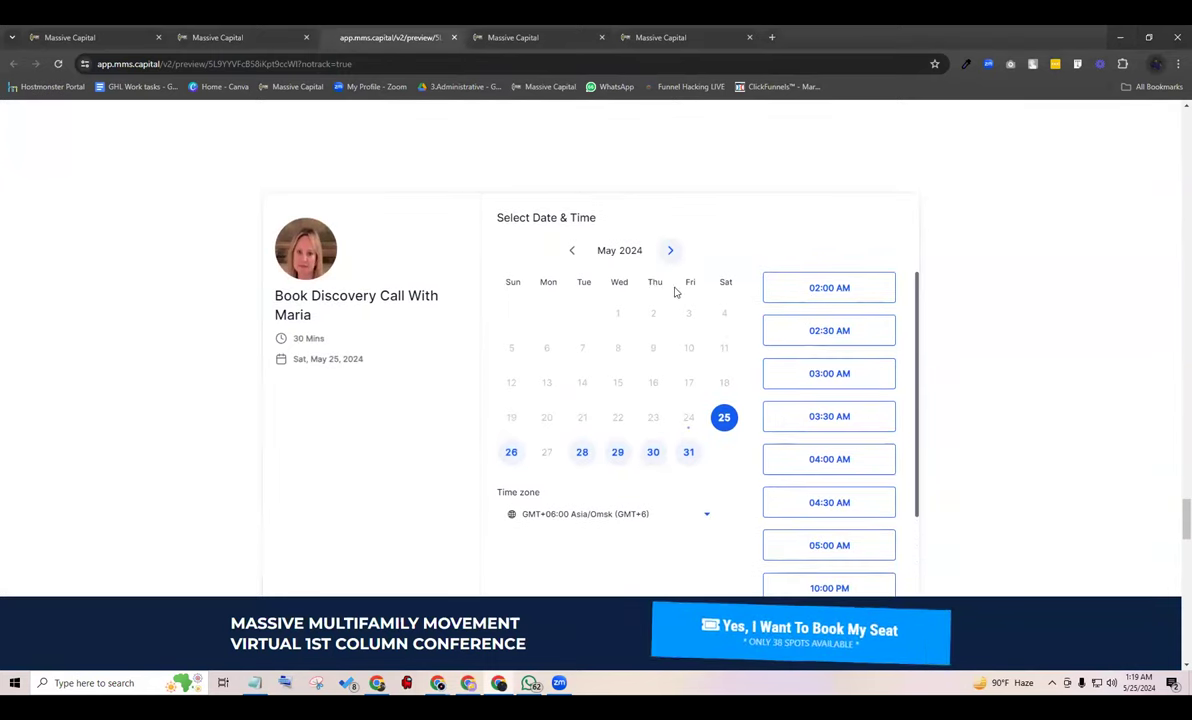
pyautogui.click(875, 285)
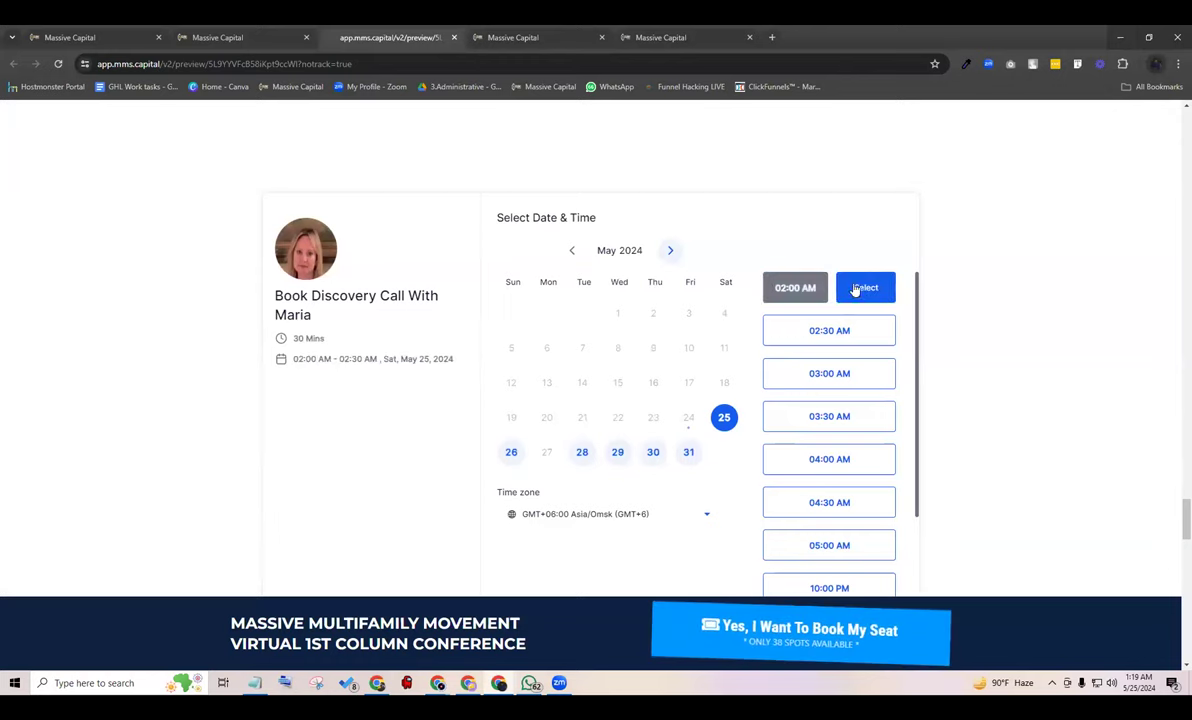
pyautogui.click(857, 287)
# Autofill the booker's name, phone and e-mail, and tick the consent checkbox.
pyautogui.click(600, 168)
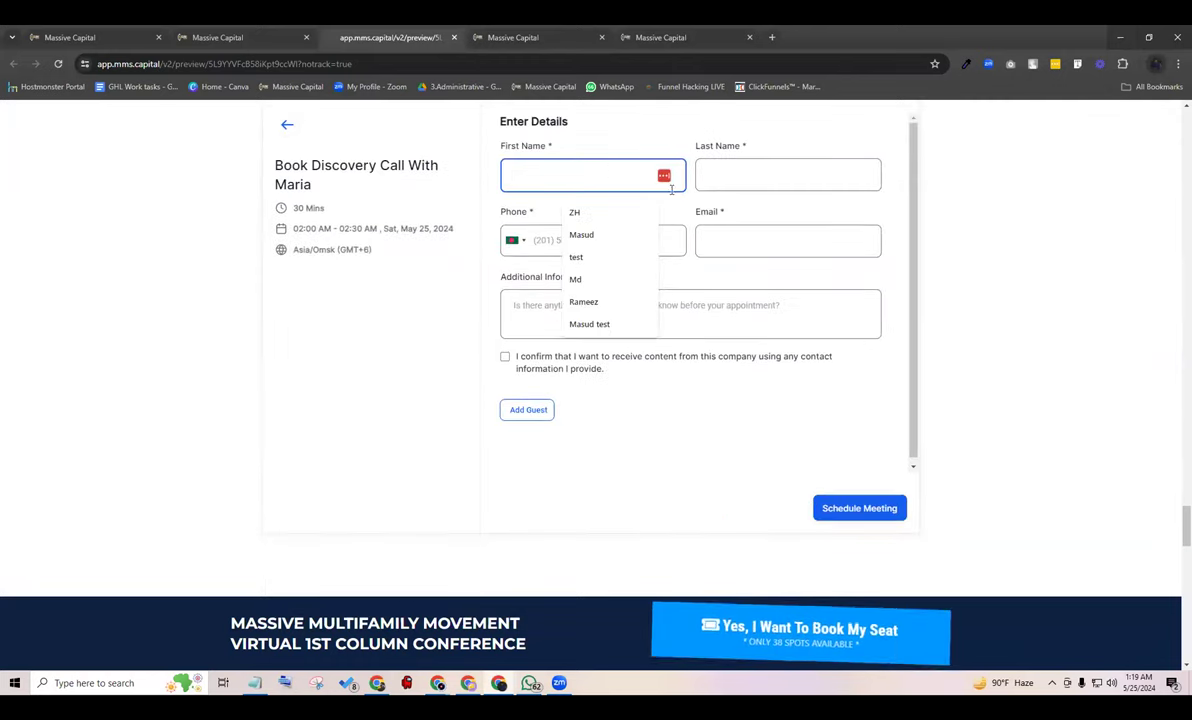
pyautogui.click(585, 213)
pyautogui.click(740, 178)
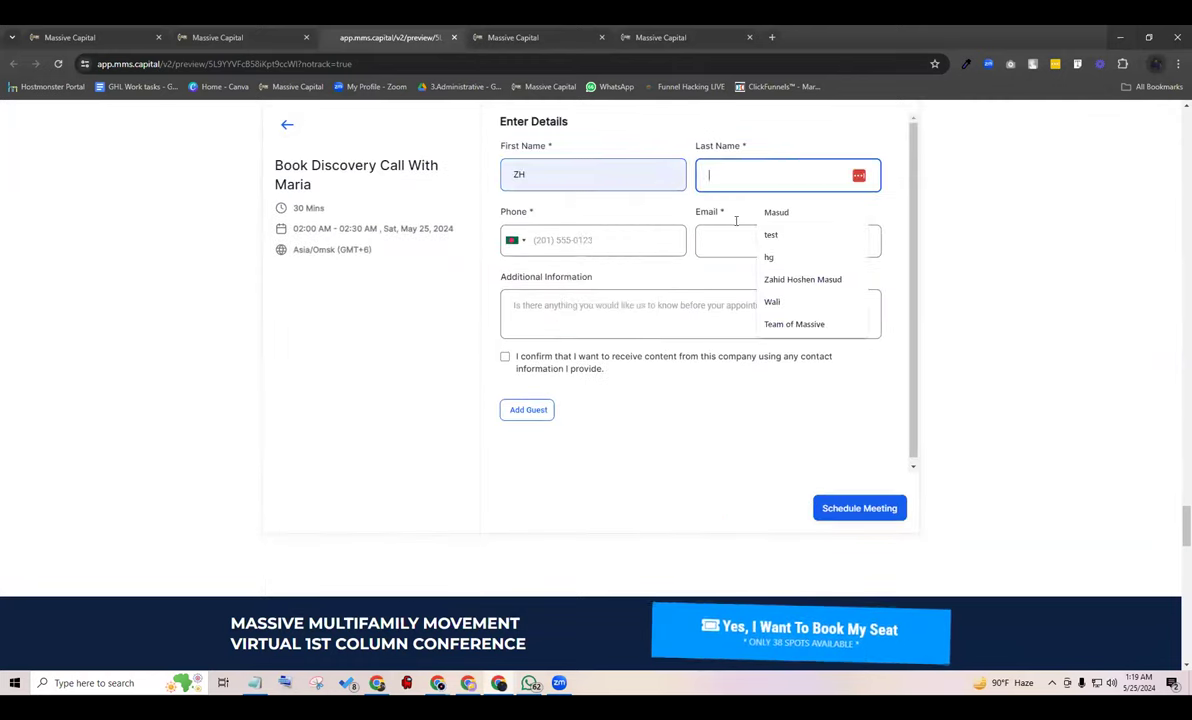
pyautogui.click(771, 213)
pyautogui.click(607, 238)
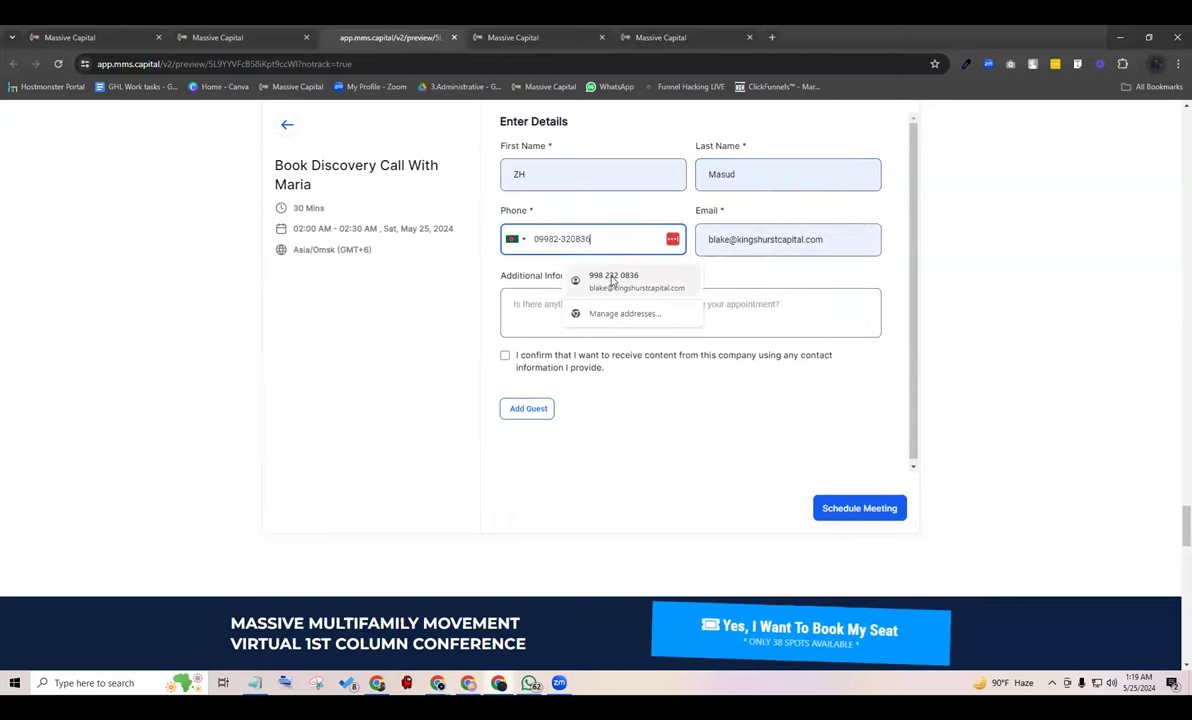
pyautogui.click(575, 274)
pyautogui.click(640, 302)
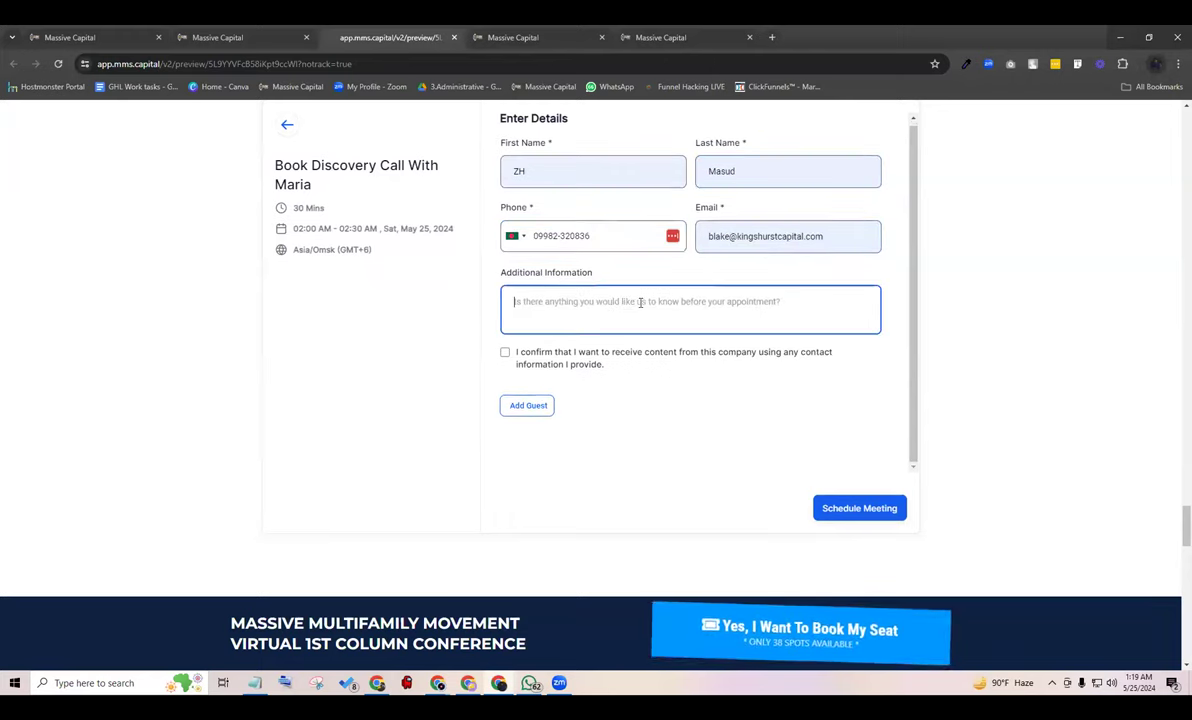
pyautogui.click(506, 353)
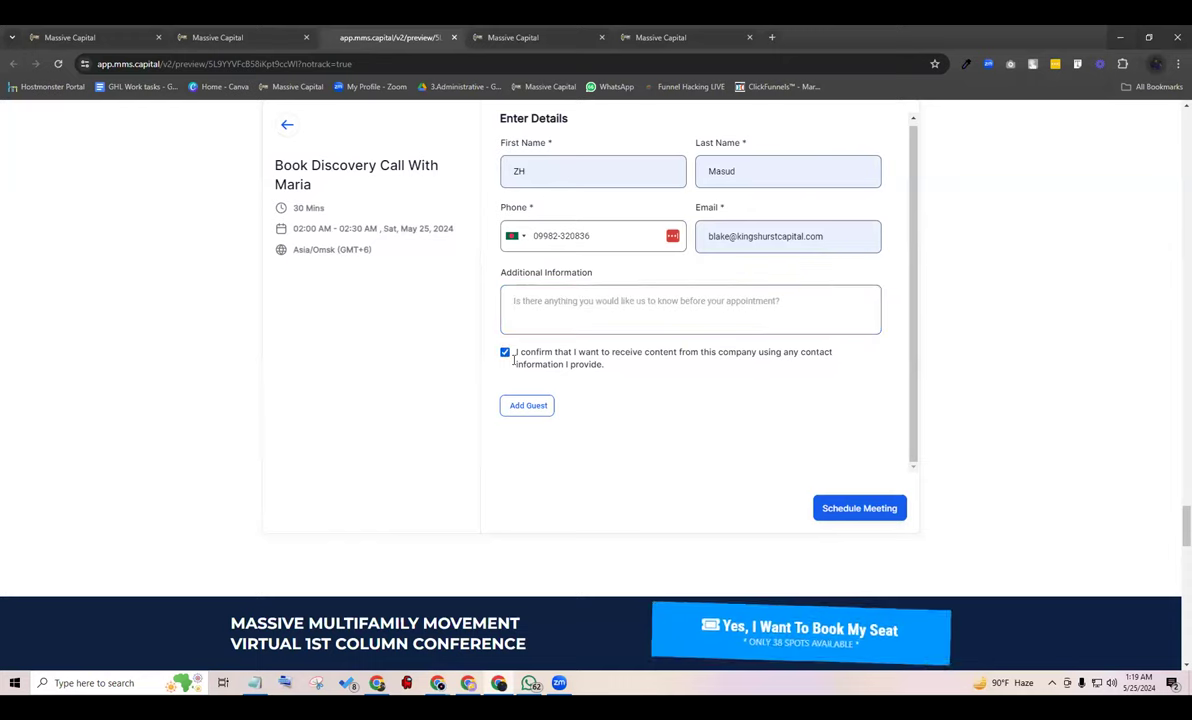
# Add a guest to the booking with the guest's name and e-mail.
pyautogui.click(528, 408)
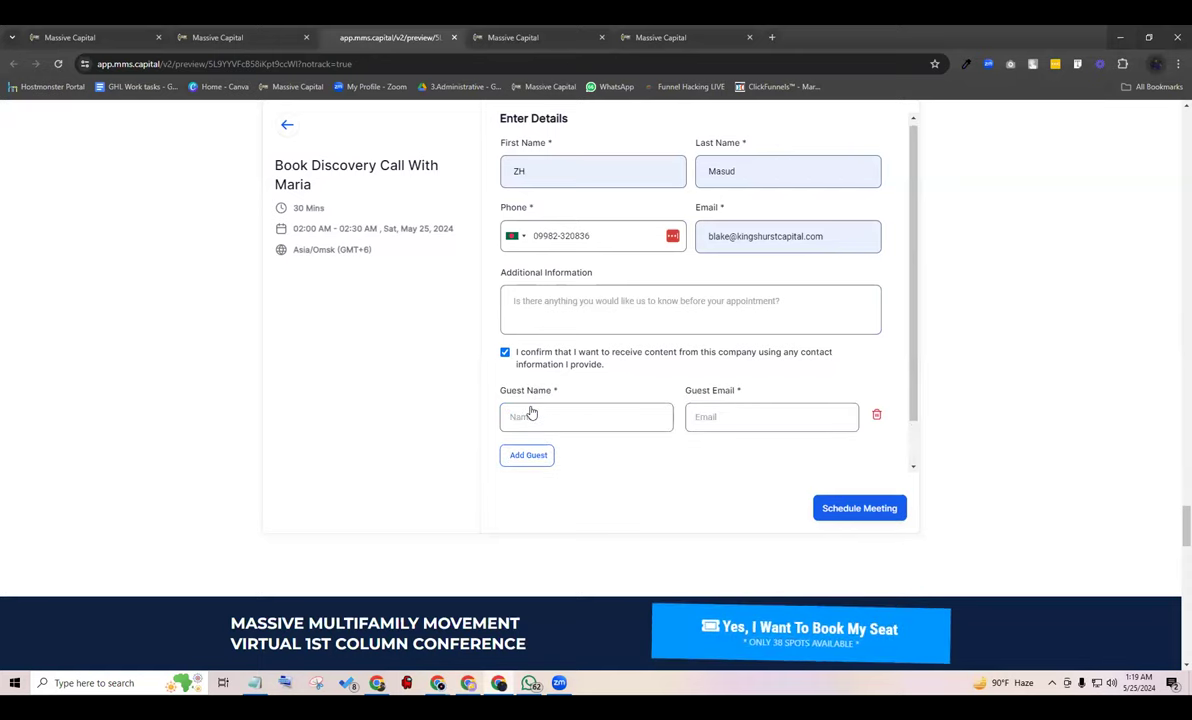
pyautogui.click(531, 418)
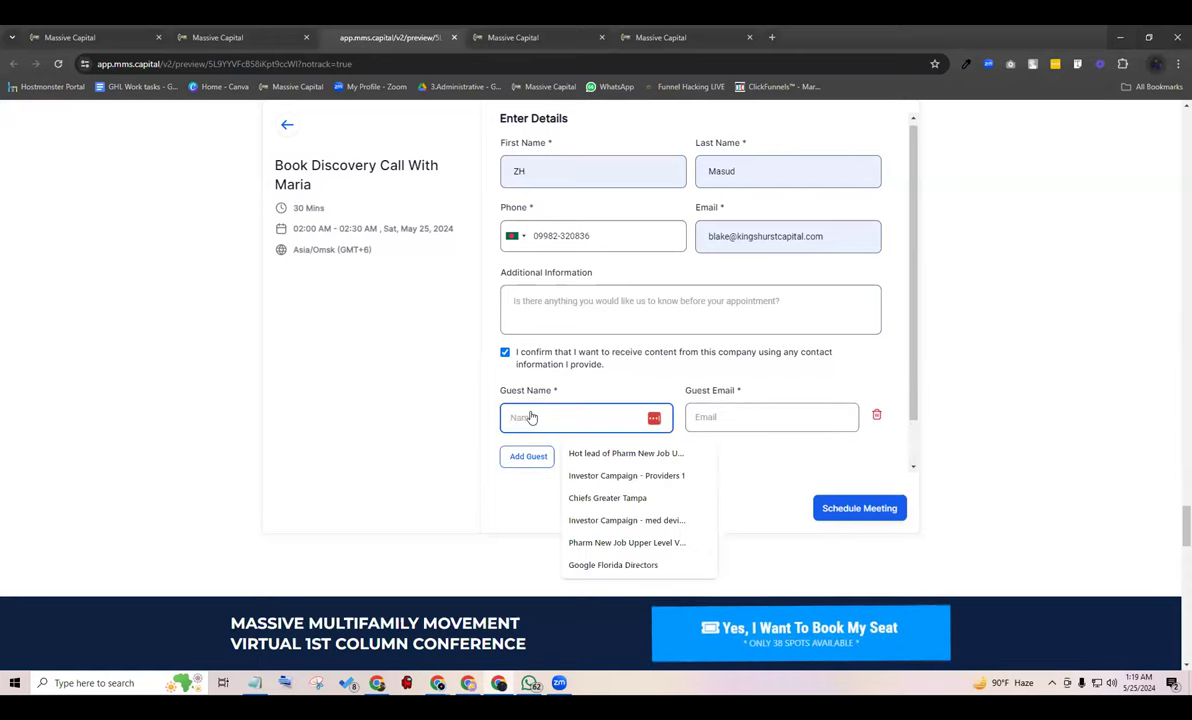
pyautogui.click(737, 418)
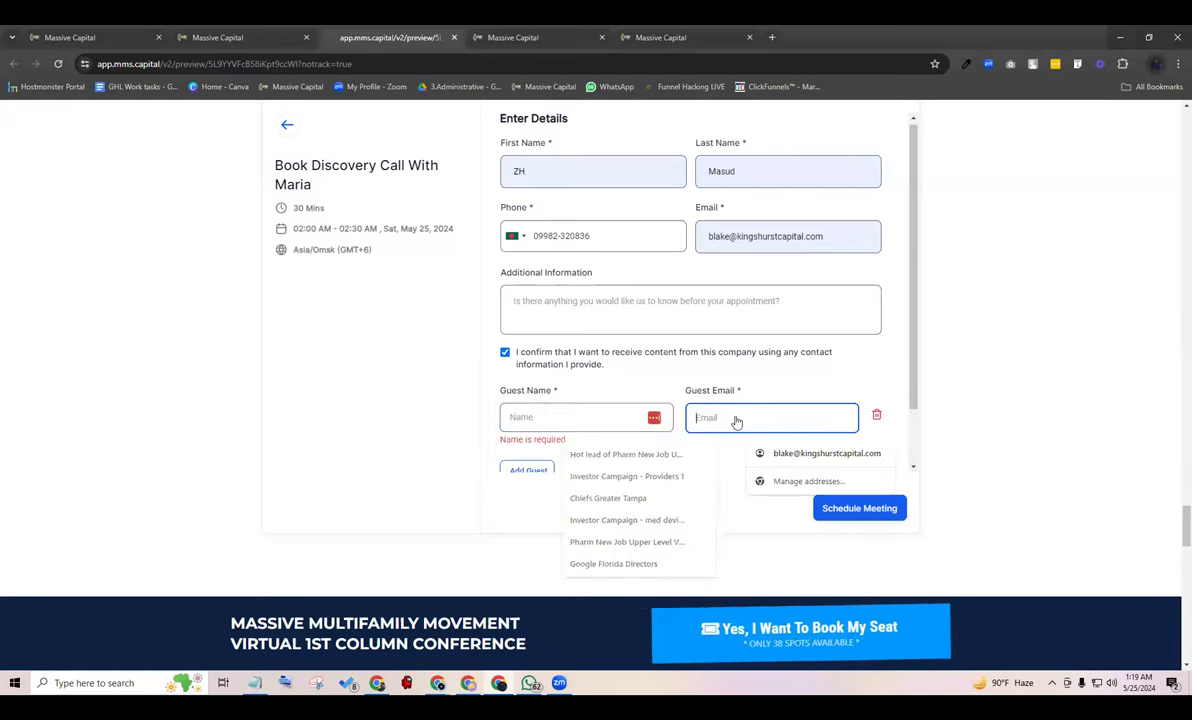
pyautogui.click(533, 469)
pyautogui.click(551, 355)
pyautogui.write('s')
pyautogui.click(713, 357)
pyautogui.write('s')
pyautogui.click(523, 408)
pyautogui.click(727, 358)
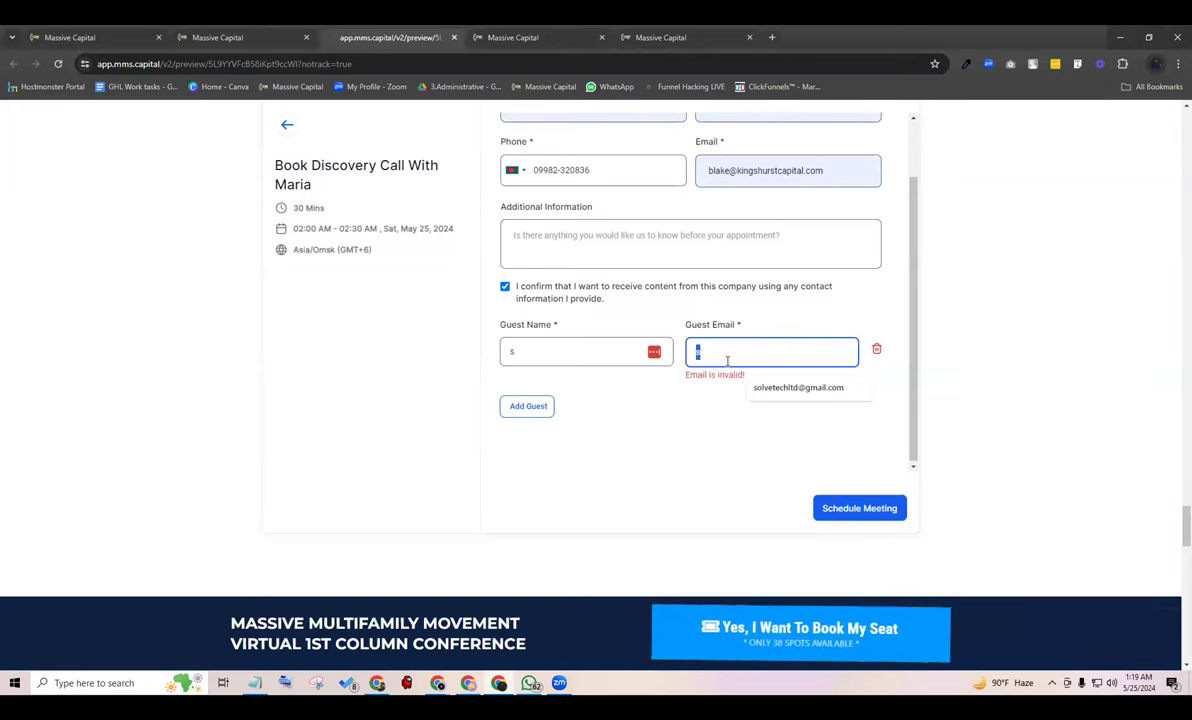
pyautogui.click(781, 389)
pyautogui.click(527, 406)
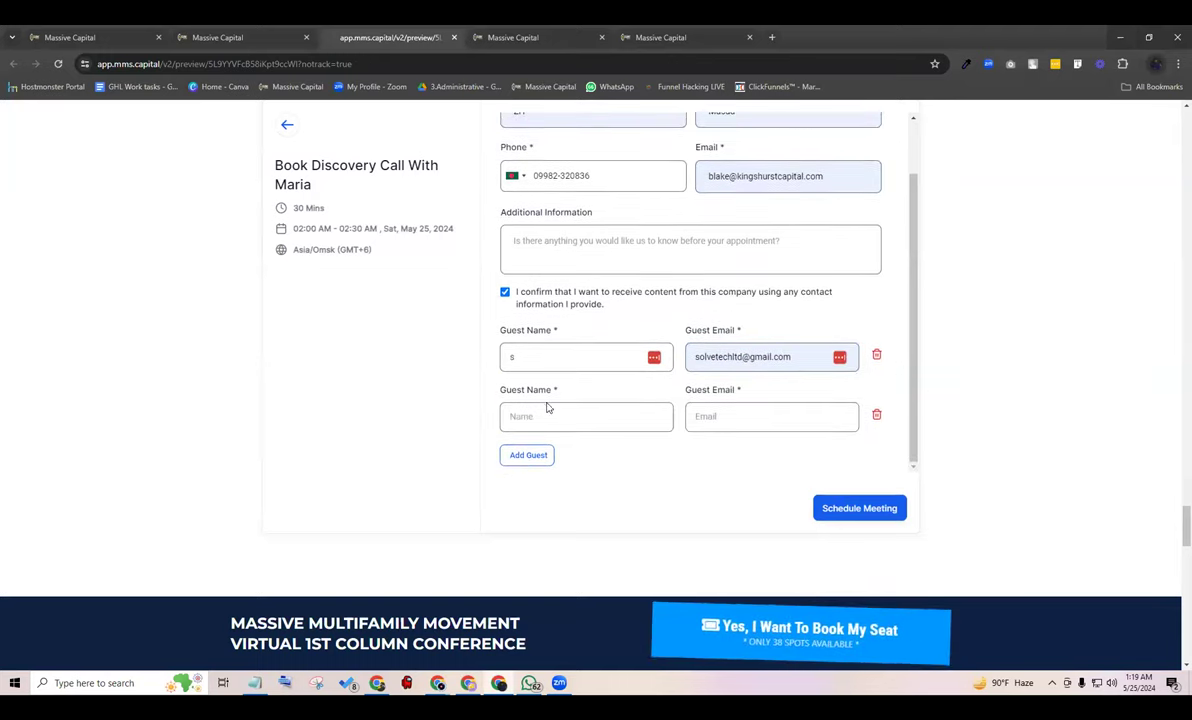
# Remove the empty second guest row and schedule the 02:00–02:30 AM meeting.
pyautogui.scroll(-1, 595, 422)
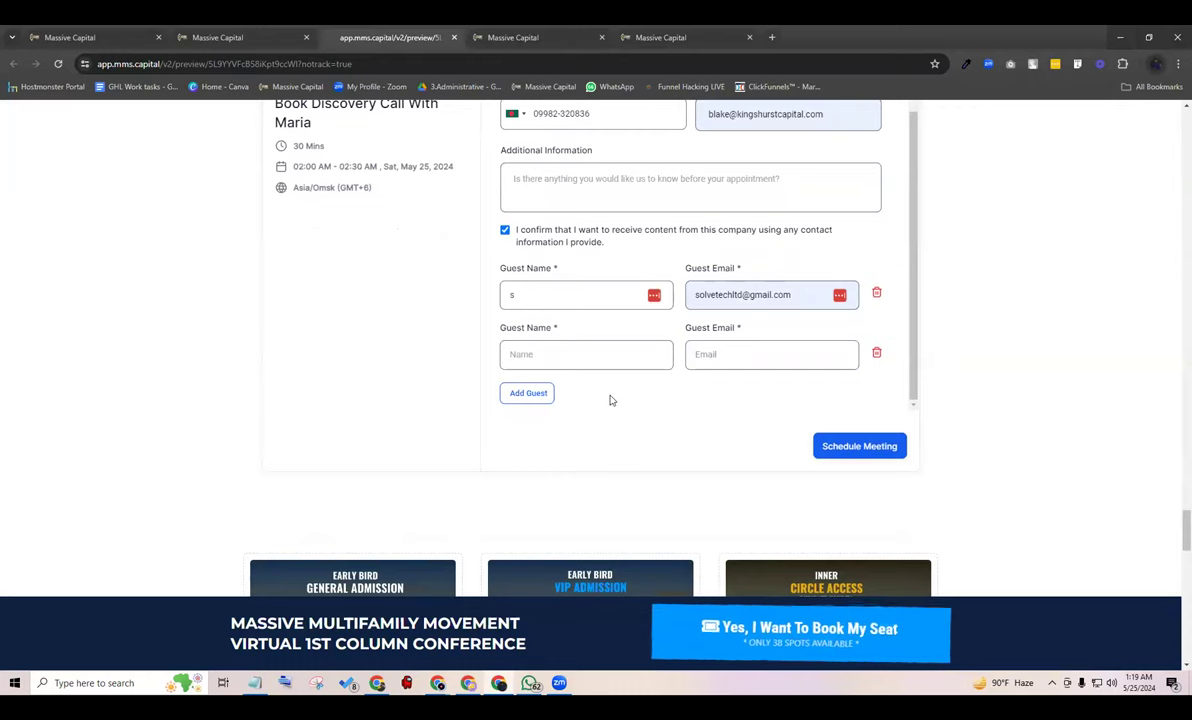
pyautogui.scroll(1, 613, 410)
pyautogui.scroll(-1, 753, 386)
pyautogui.click(877, 357)
pyautogui.click(841, 447)
pyautogui.scroll(5, 708, 415)
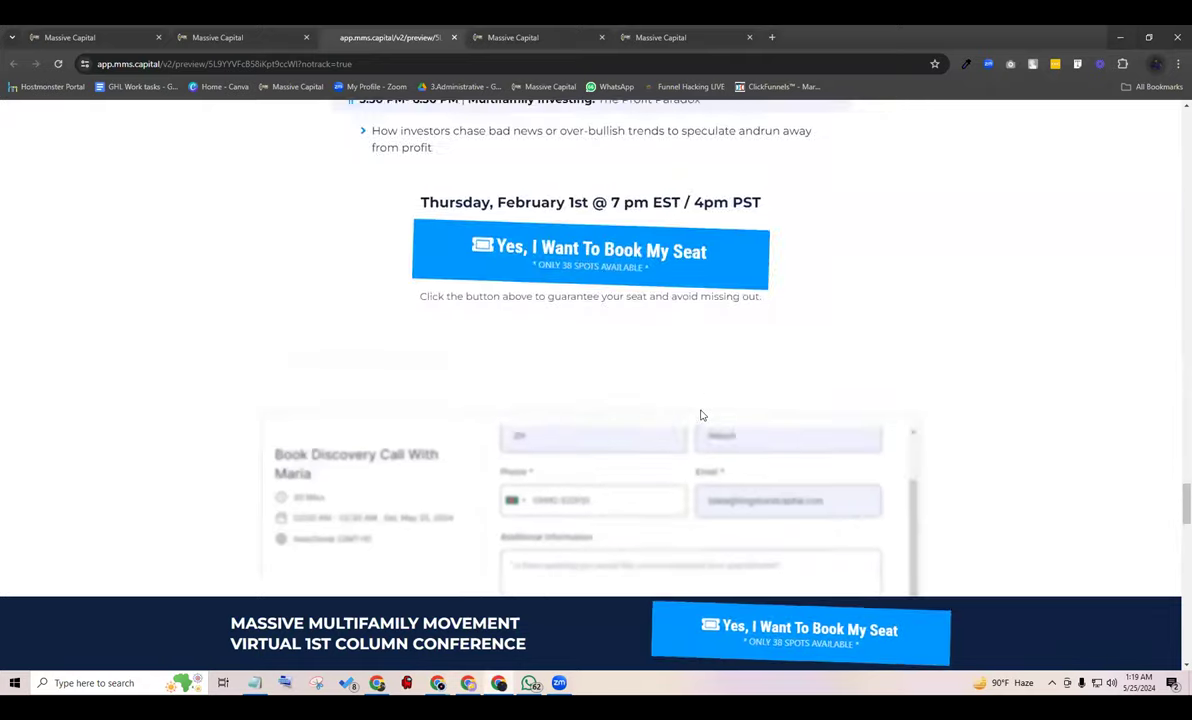
pyautogui.scroll(-4, 701, 415)
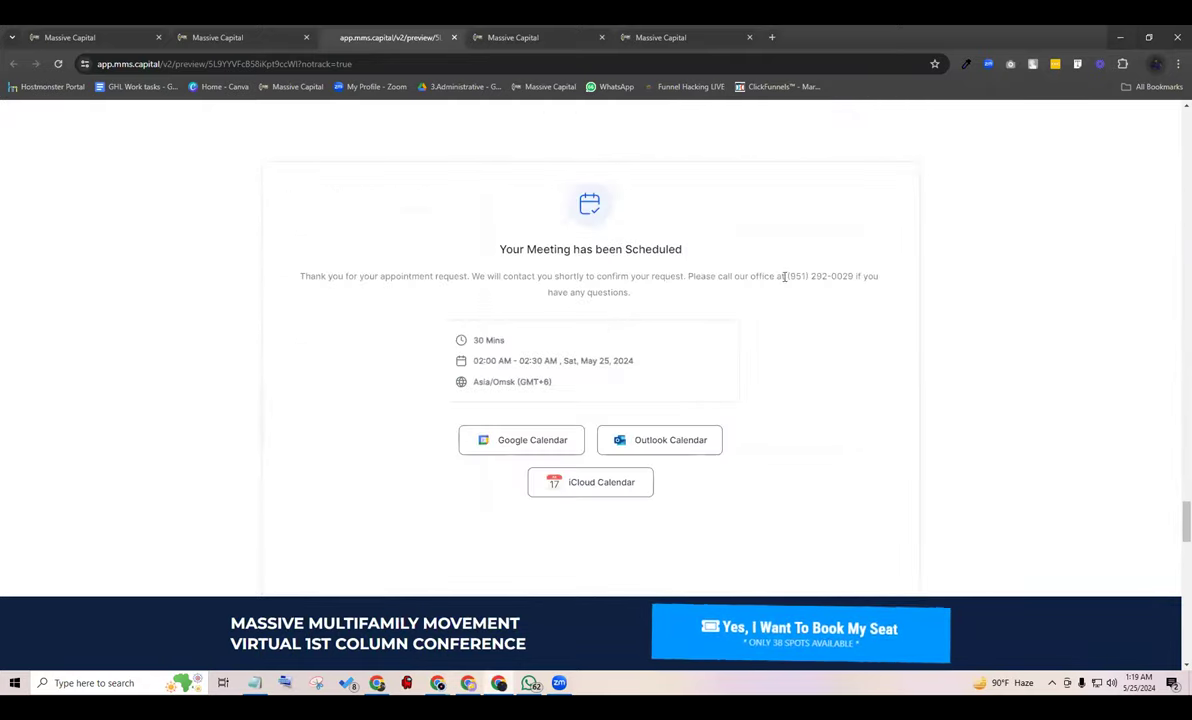
# Add the booked meeting to Google Calendar and view the created event.
pyautogui.click(561, 441)
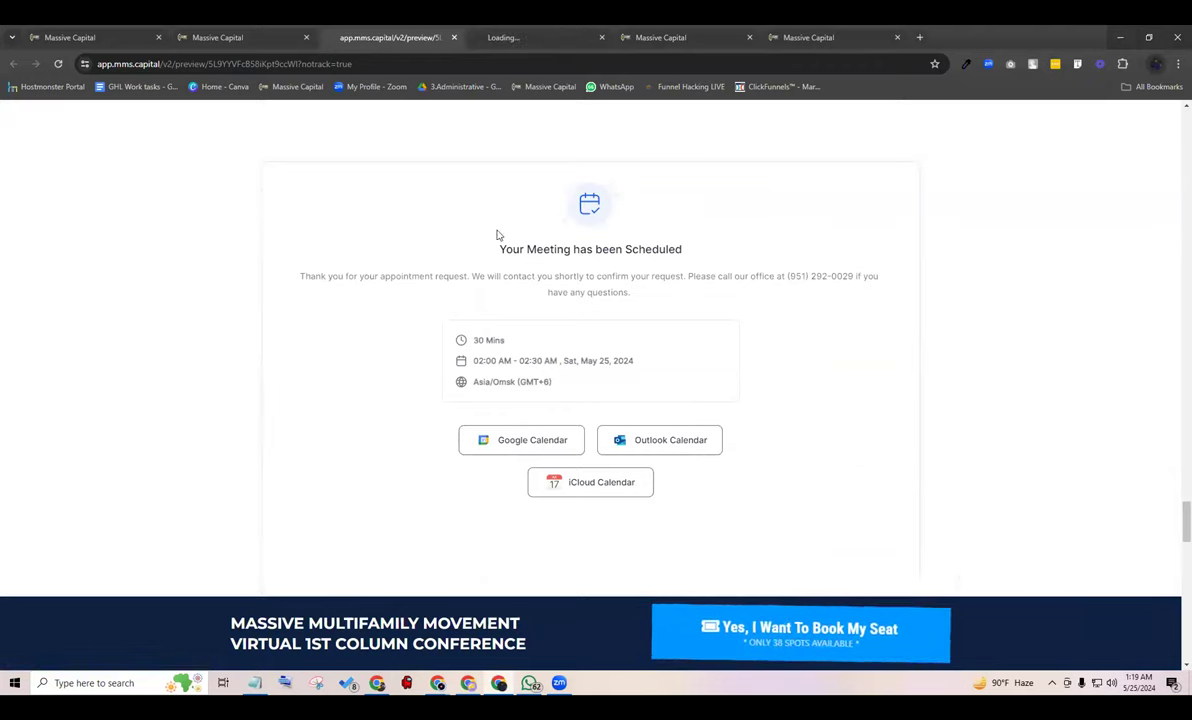
pyautogui.click(559, 37)
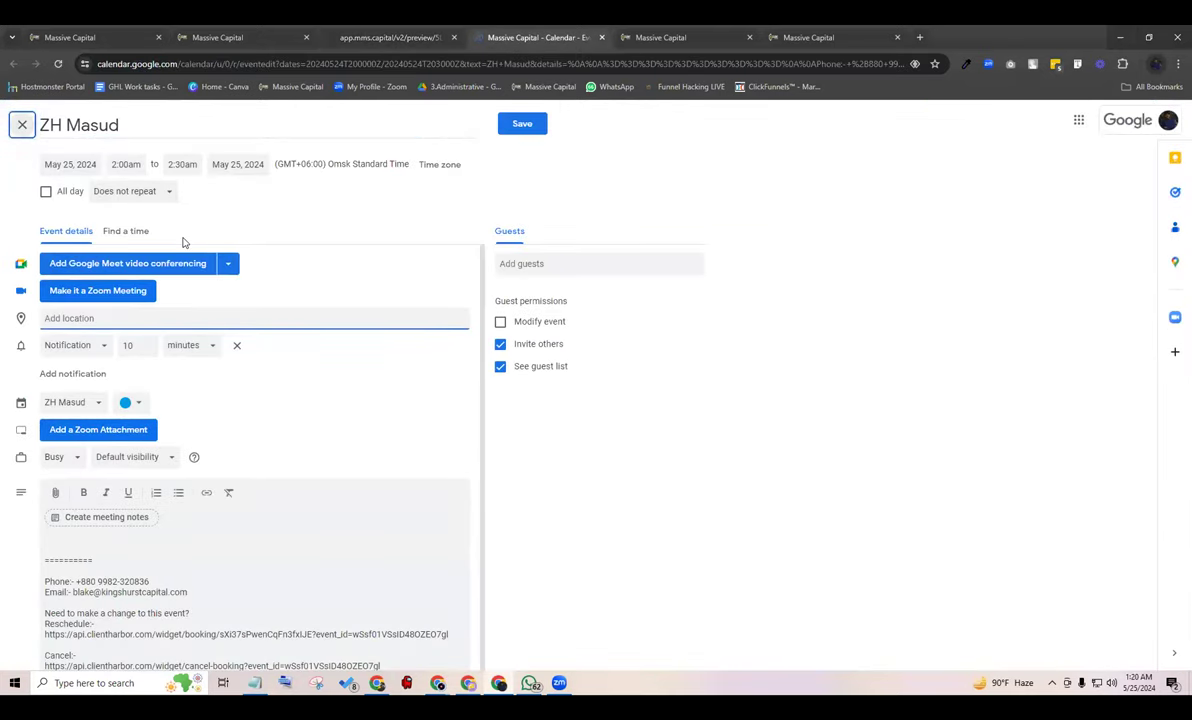
pyautogui.click(395, 37)
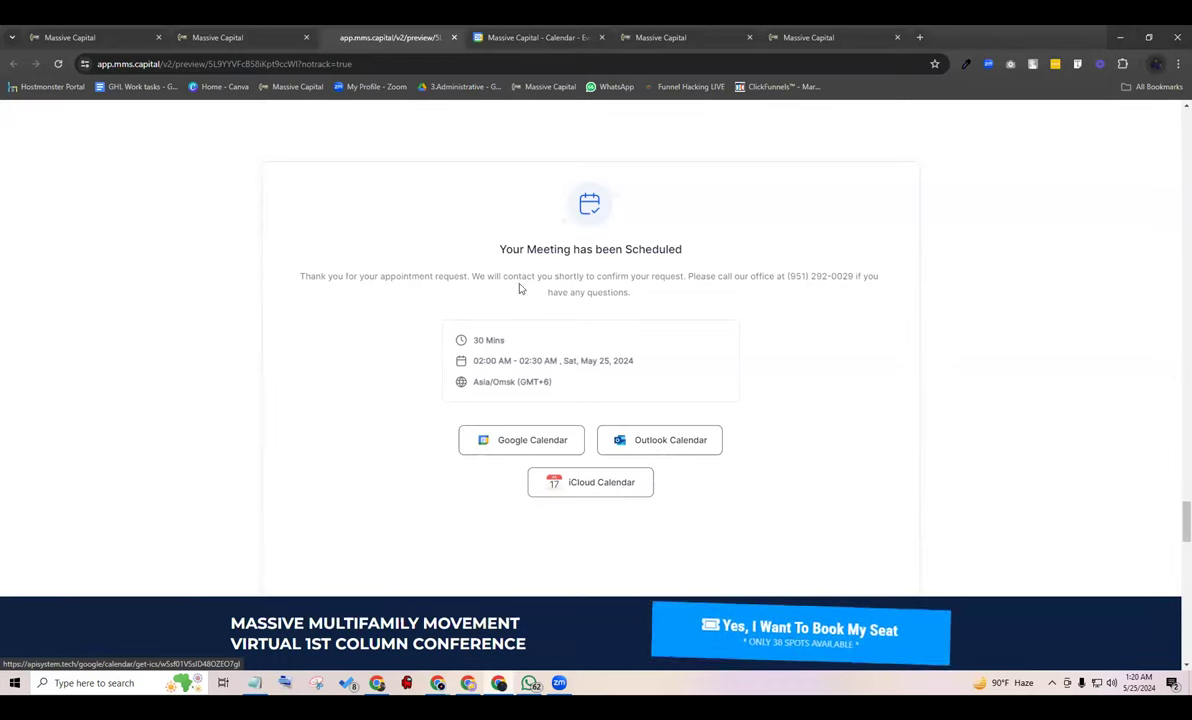
# Close the domain dialog, recheck the confirmation preview, and return to the funnel steps tab.
pyautogui.click(245, 37)
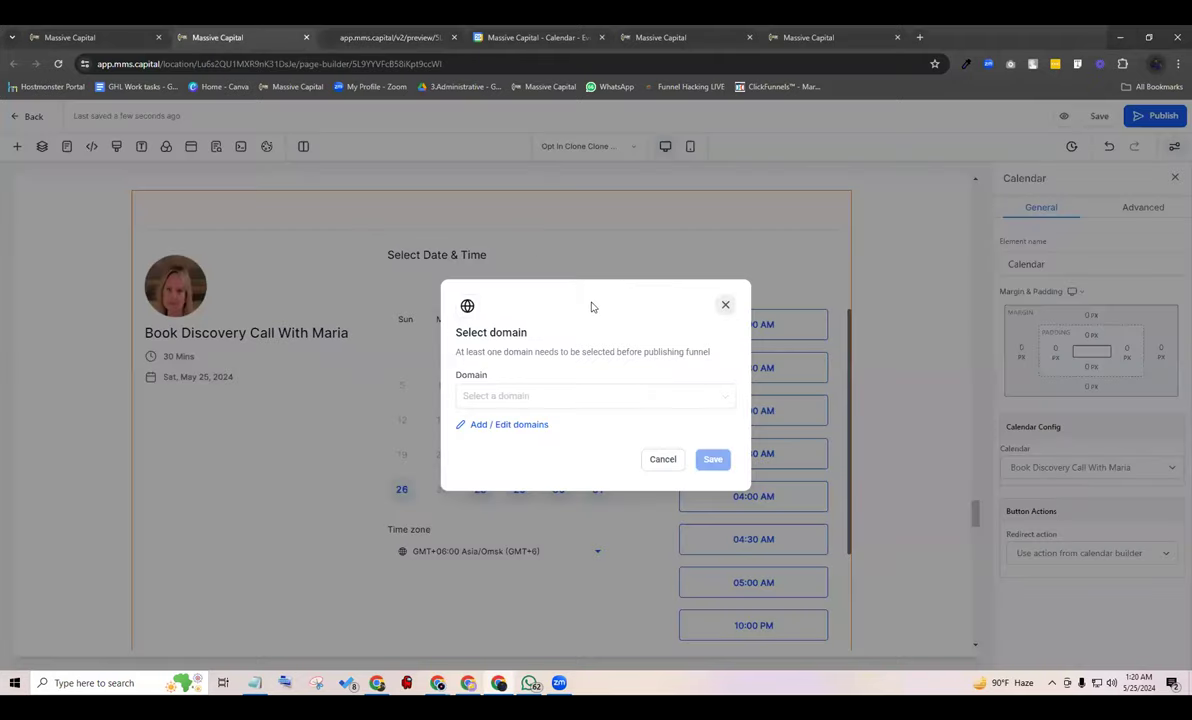
pyautogui.click(726, 306)
pyautogui.click(400, 37)
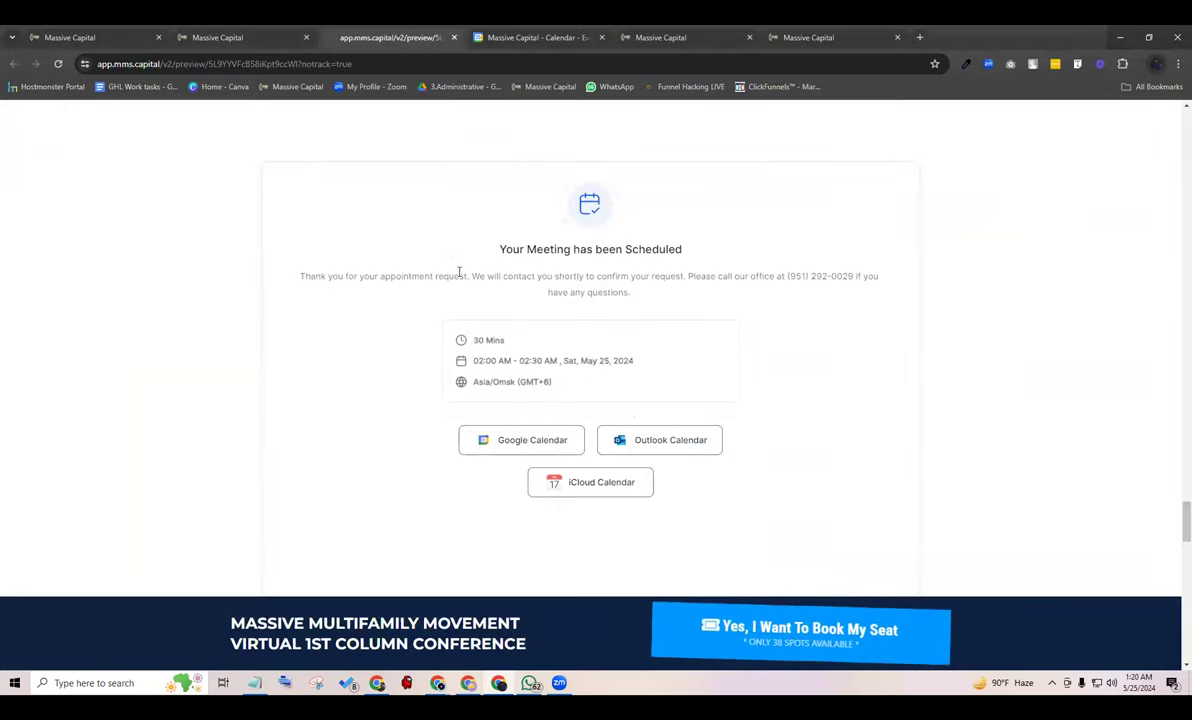
pyautogui.click(238, 37)
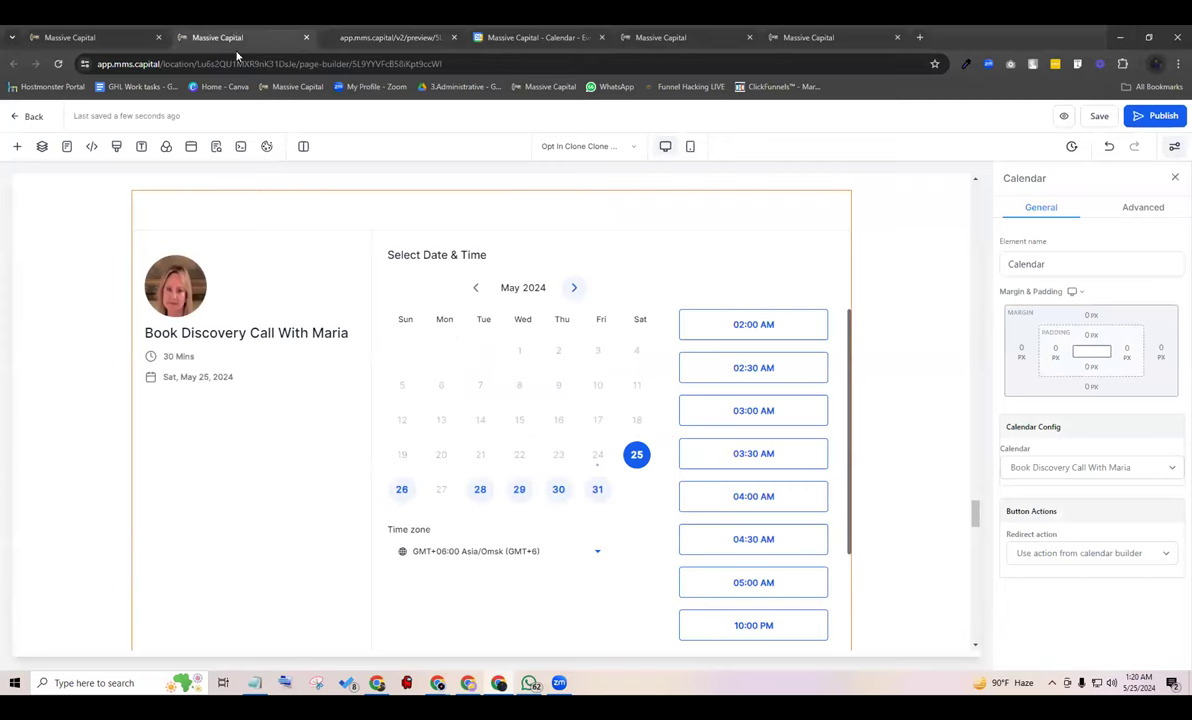
pyautogui.click(70, 37)
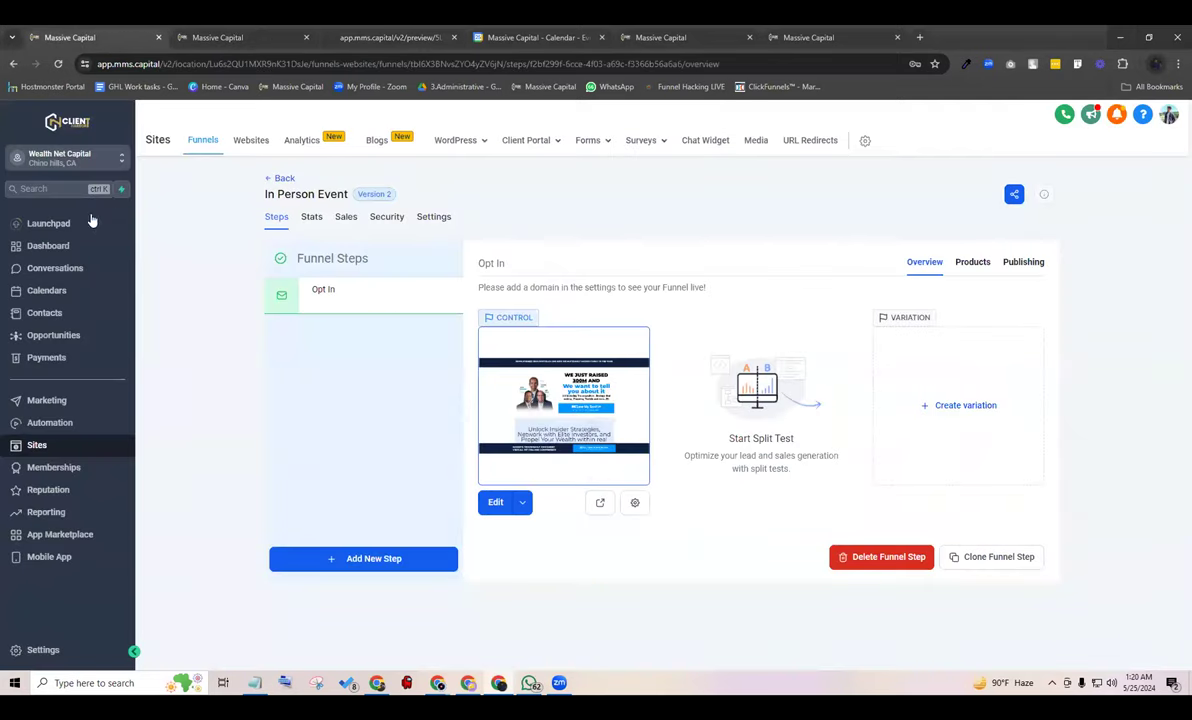
# Create a new workflow from scratch under Automation > Workflows.
pyautogui.click(94, 432)
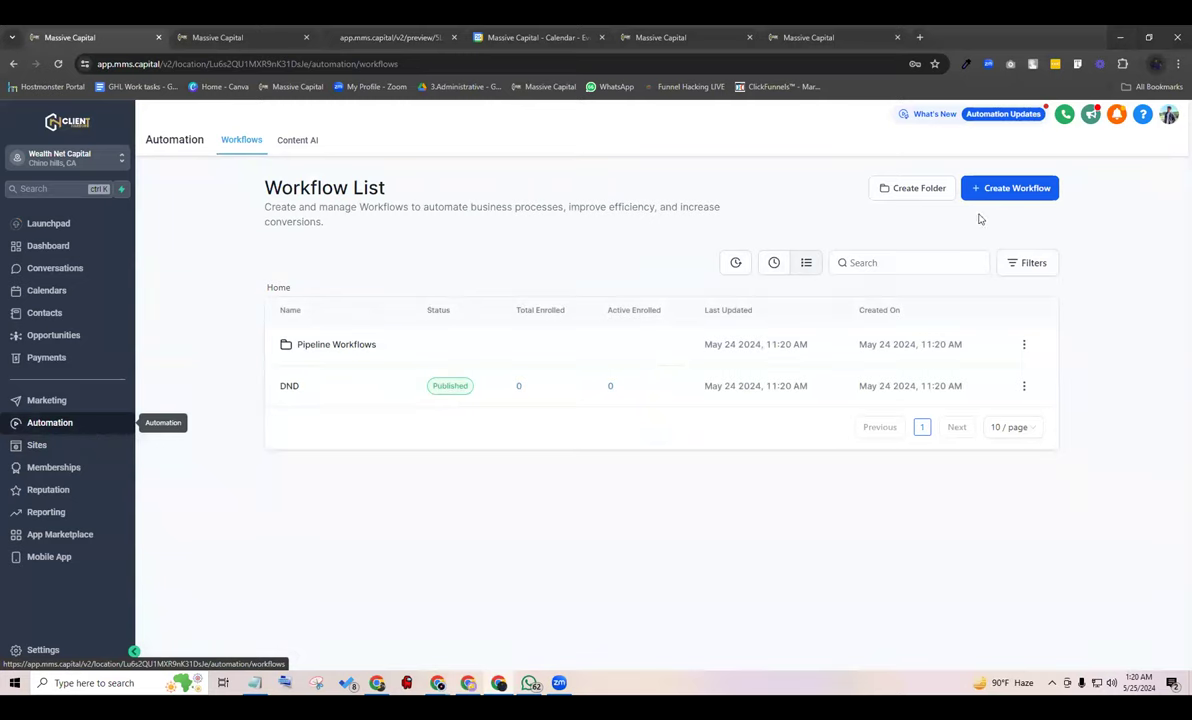
pyautogui.click(1020, 188)
pyautogui.moveTo(980, 192)
pyautogui.click(1004, 240)
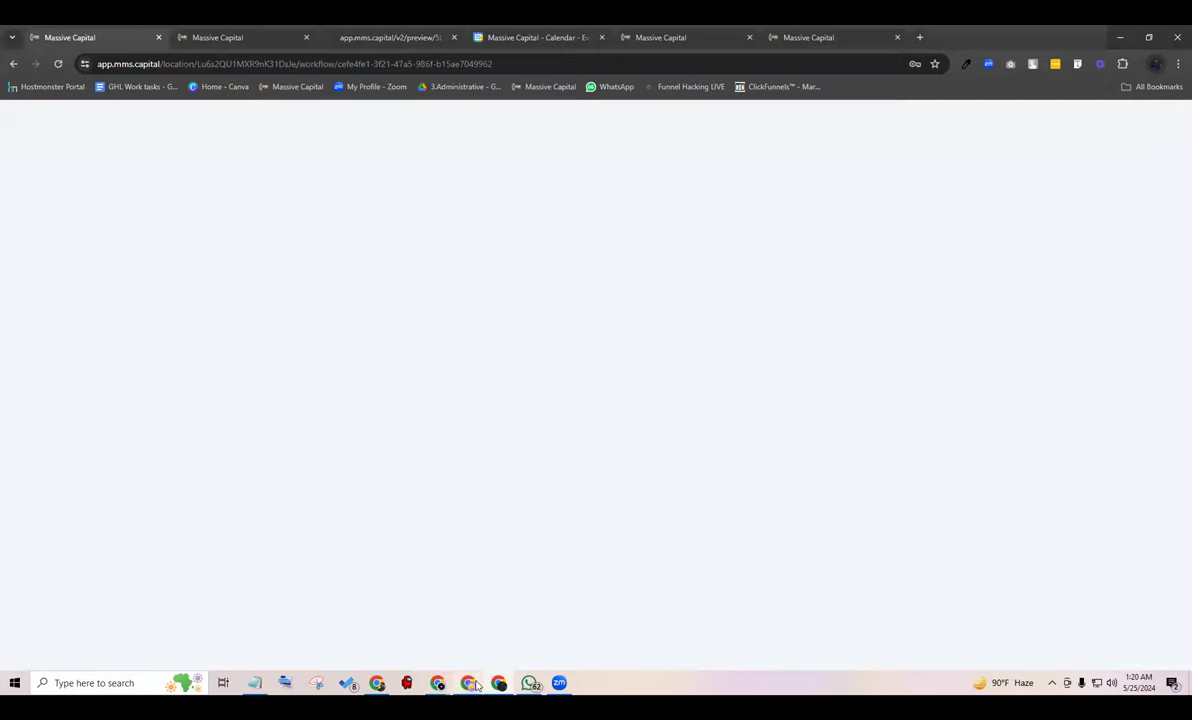
pyautogui.hotkey('alt', 'Tab')
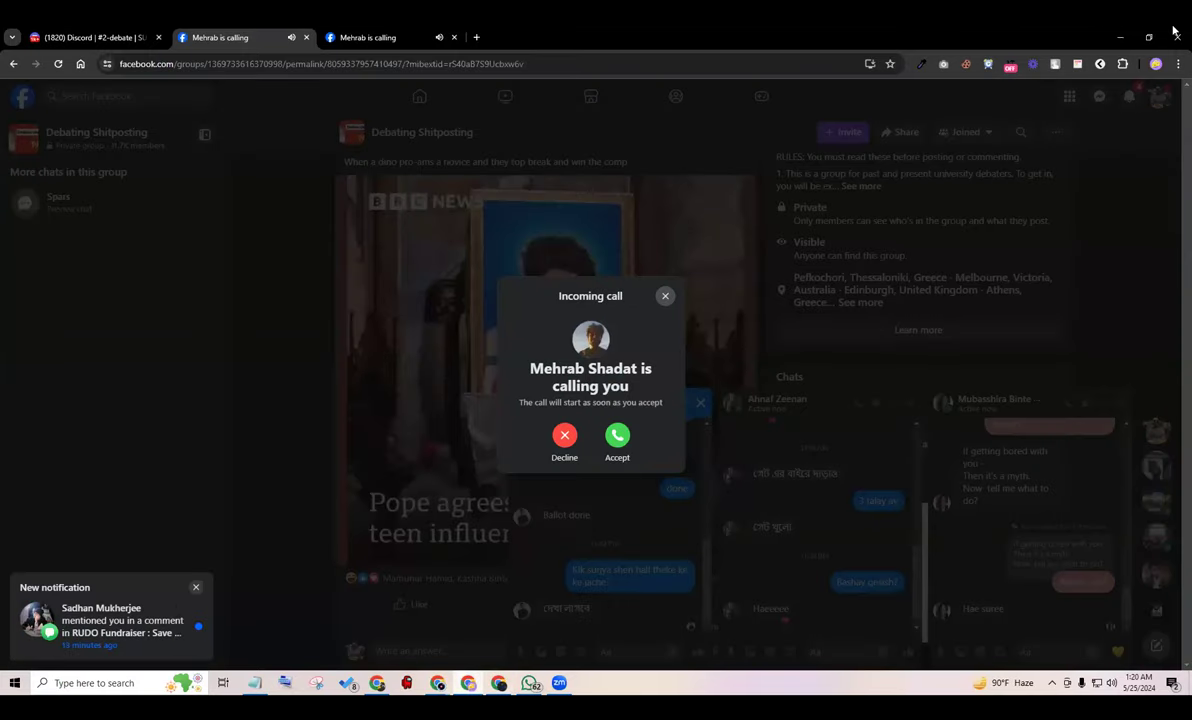
pyautogui.hotkey('alt', 'Tab')
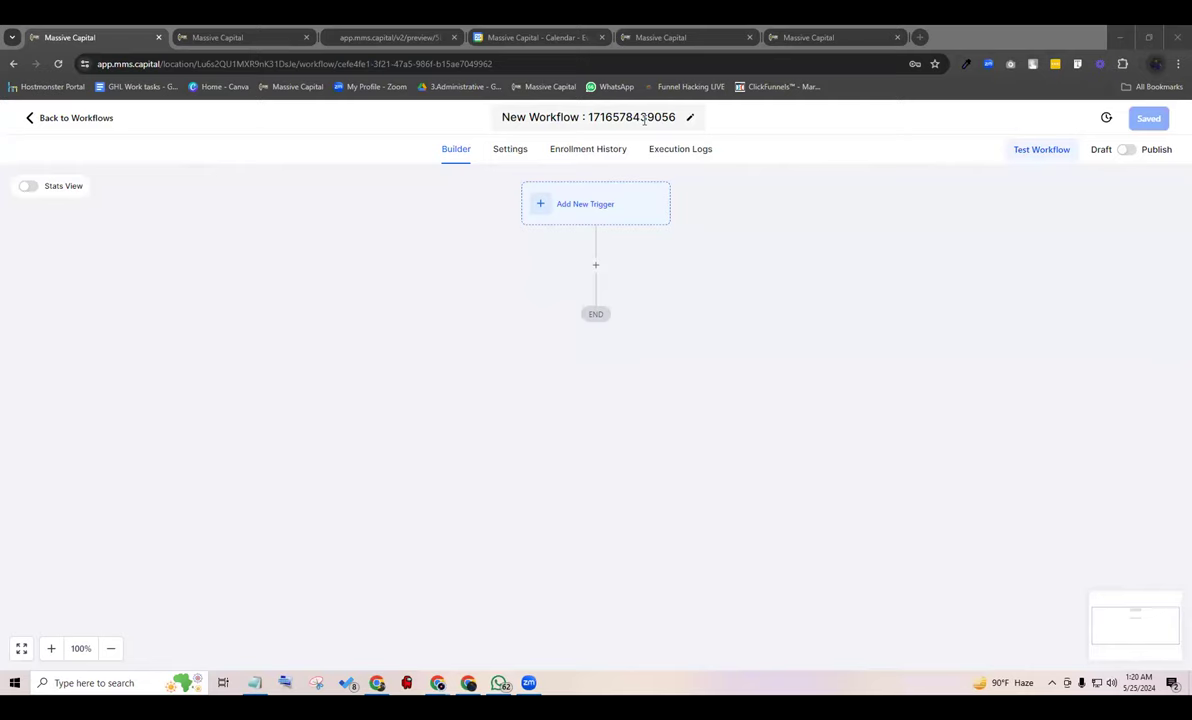
# Rename the new workflow to 'Calender Automation'.
pyautogui.doubleClick(644, 118)
pyautogui.hotkey('ctrl', 'a')
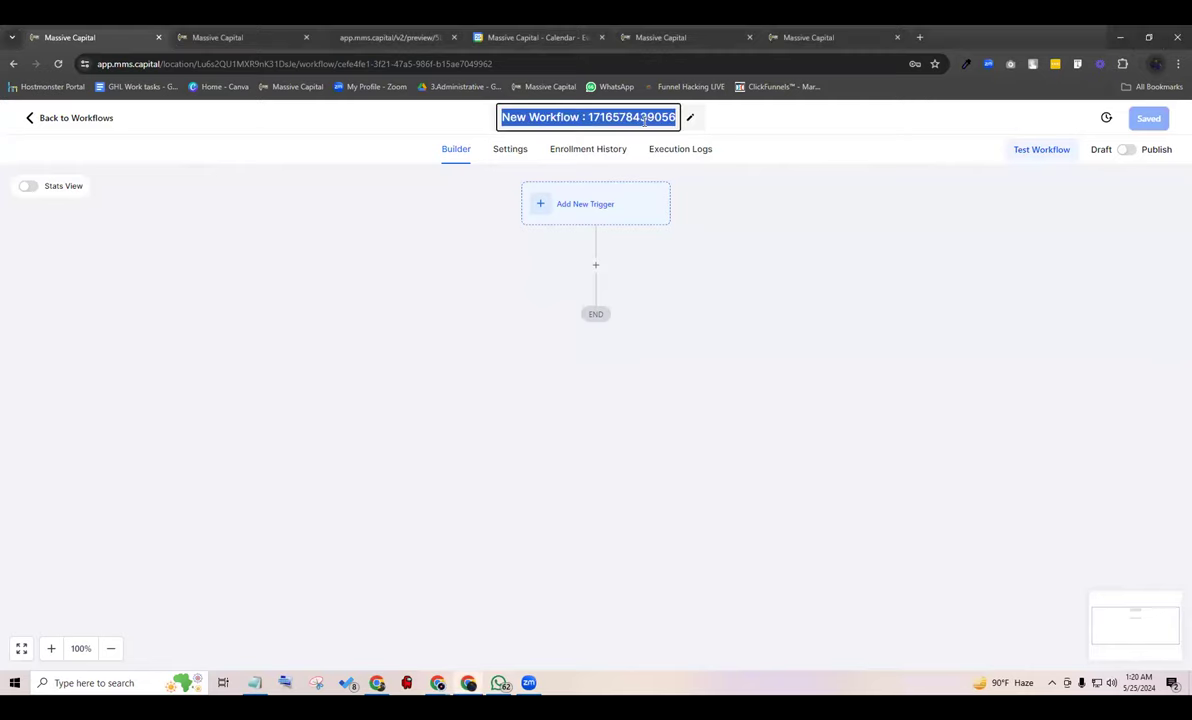
pyautogui.write('Calender Automation')
pyautogui.press('Return')
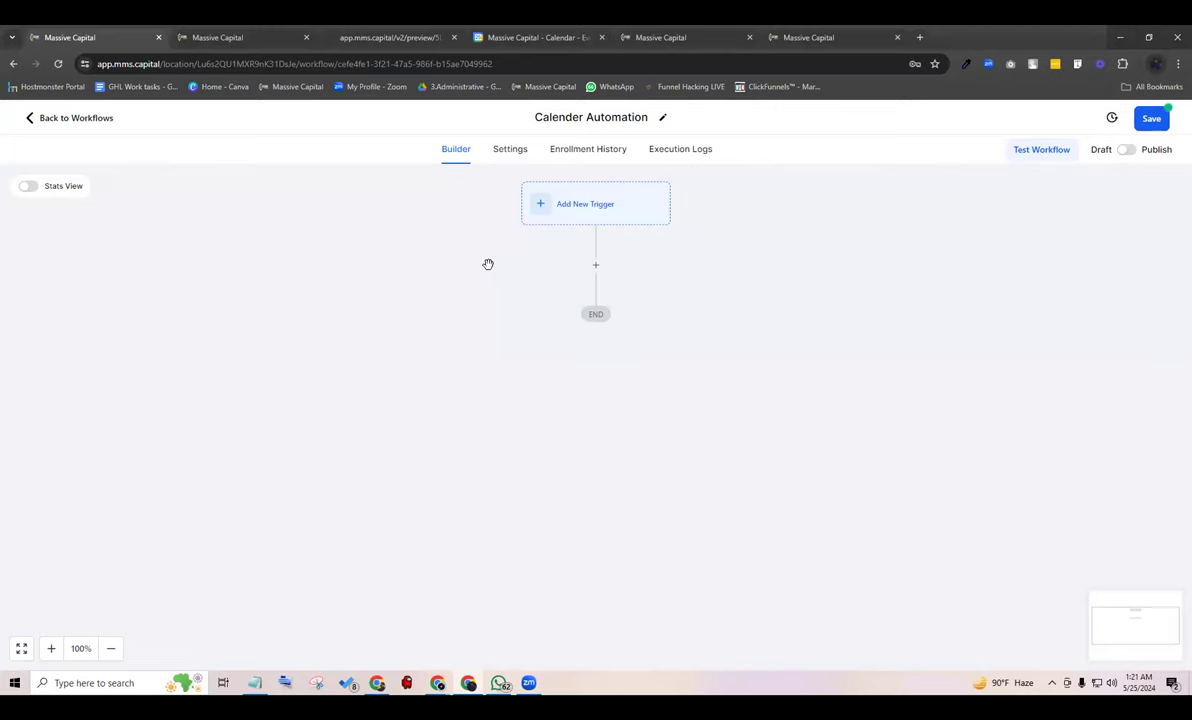
pyautogui.click(596, 265)
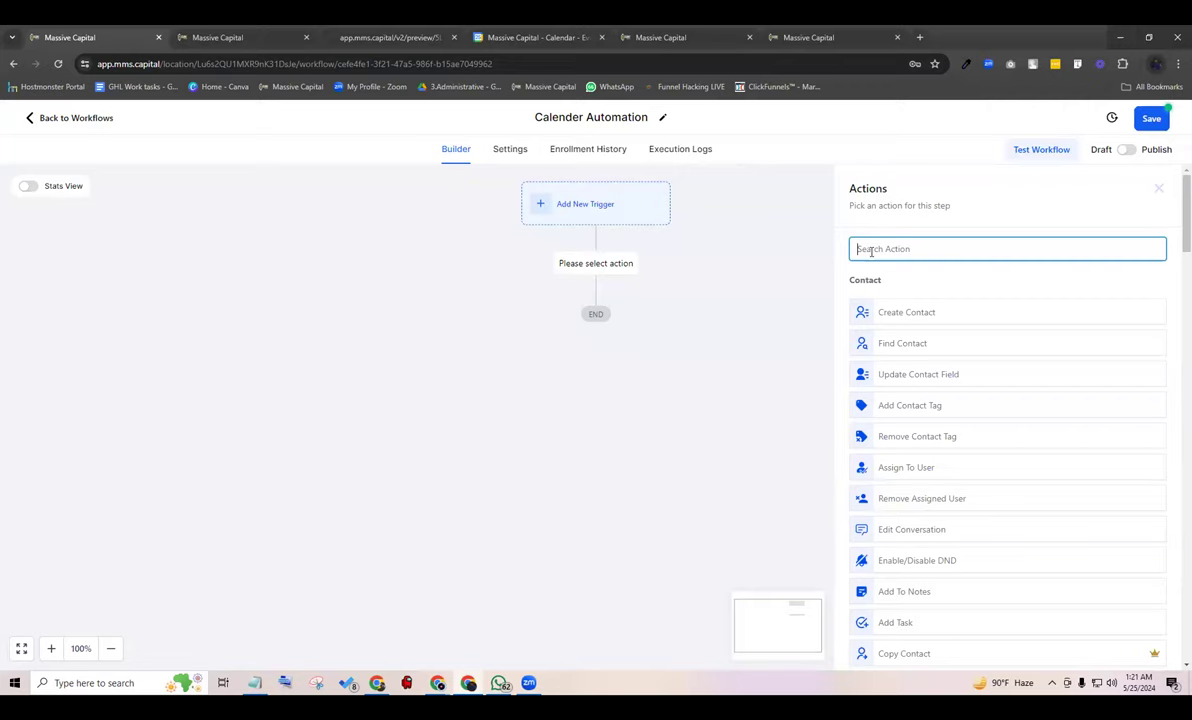
# Add a Send Email action below the trigger by searching 'em'.
pyautogui.write('Coo')
pyautogui.press('BackSpace')
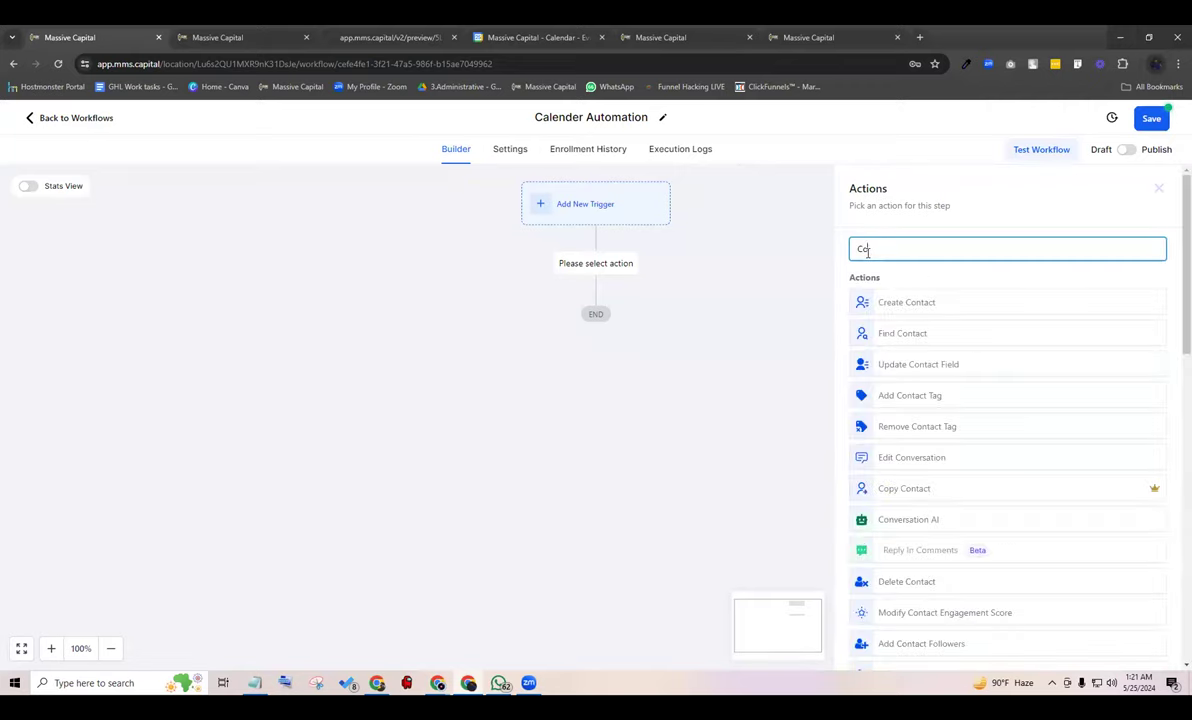
pyautogui.press('BackSpace')
pyautogui.press('BackSpace')
pyautogui.write('em')
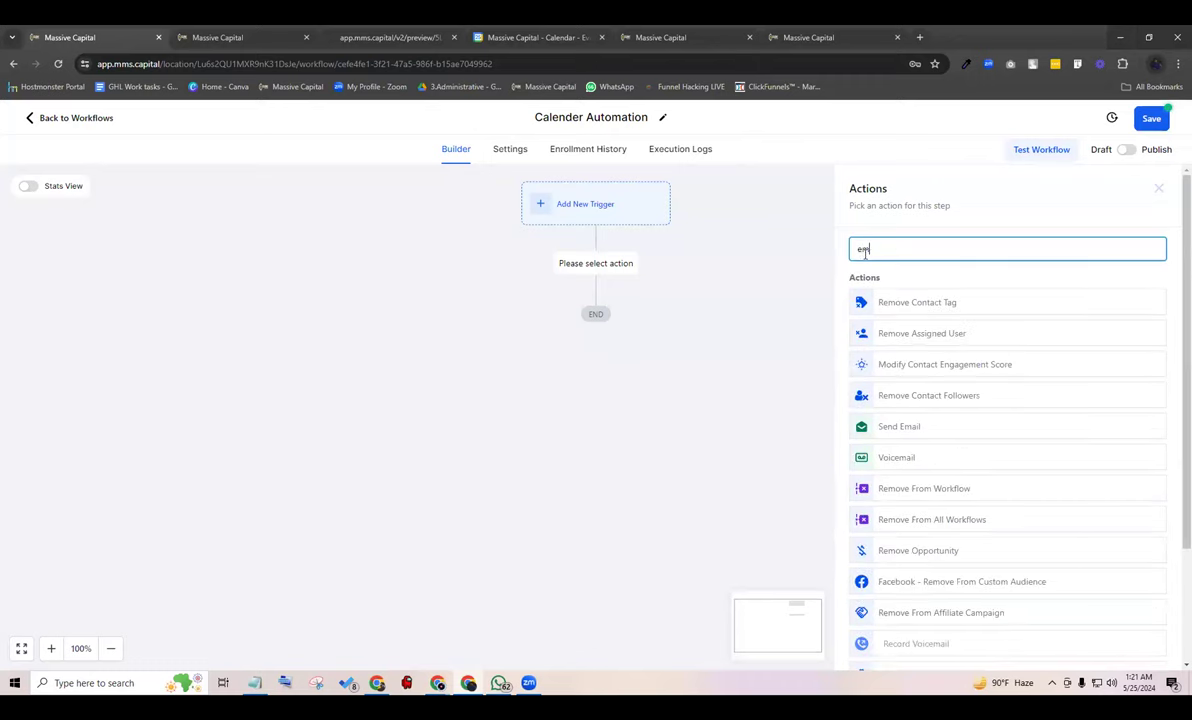
pyautogui.click(932, 427)
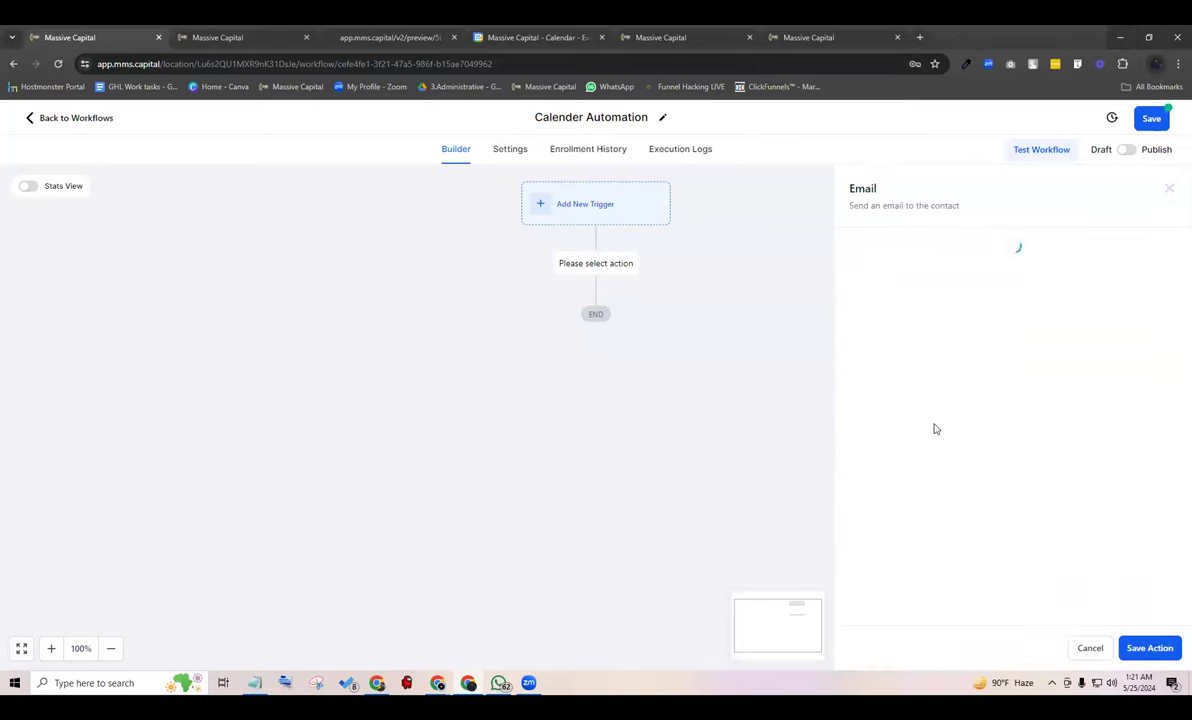
# Fill From Name, From Email and Subject with placeholder text, leaving the template unchosen.
pyautogui.click(921, 344)
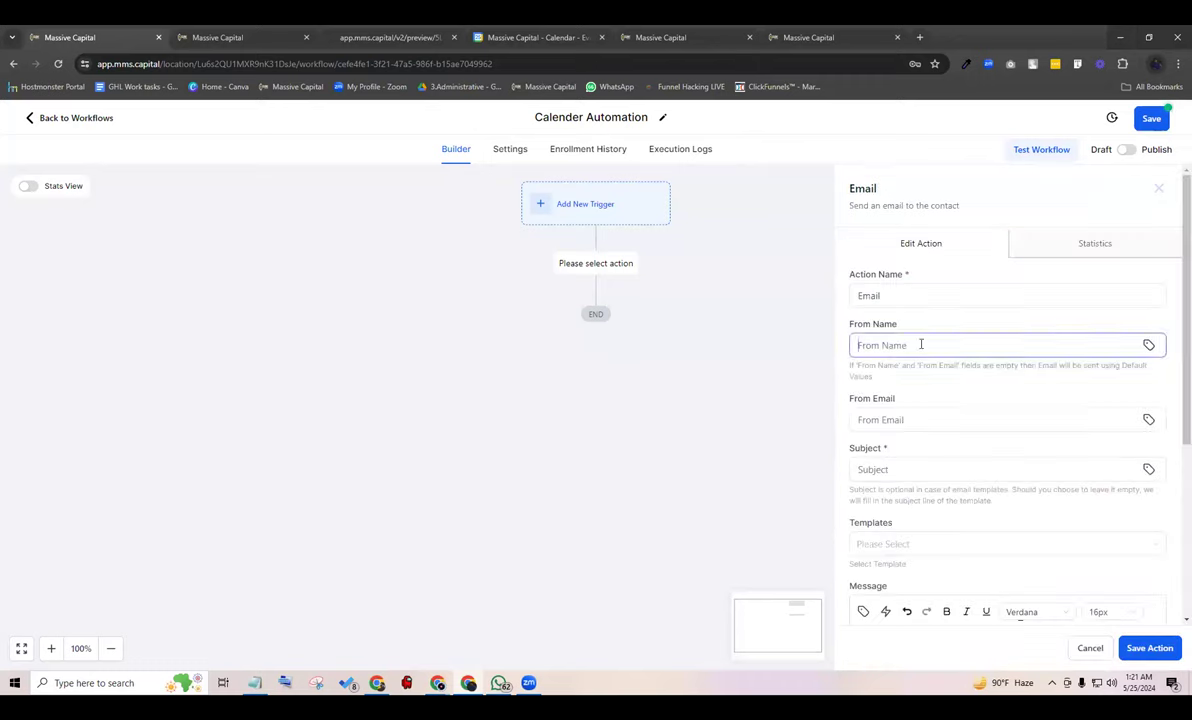
pyautogui.write('a')
pyautogui.click(963, 418)
pyautogui.write('a')
pyautogui.click(983, 483)
pyautogui.write('a')
pyautogui.scroll(-2, 975, 470)
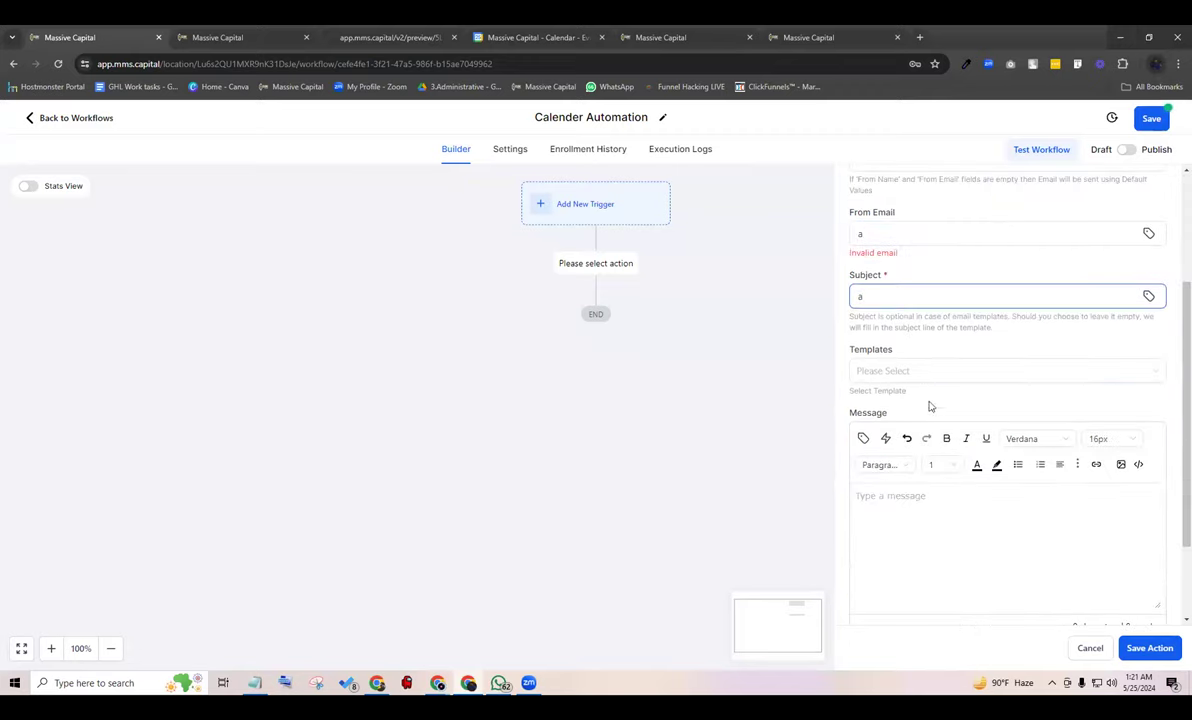
pyautogui.click(920, 371)
pyautogui.write('a')
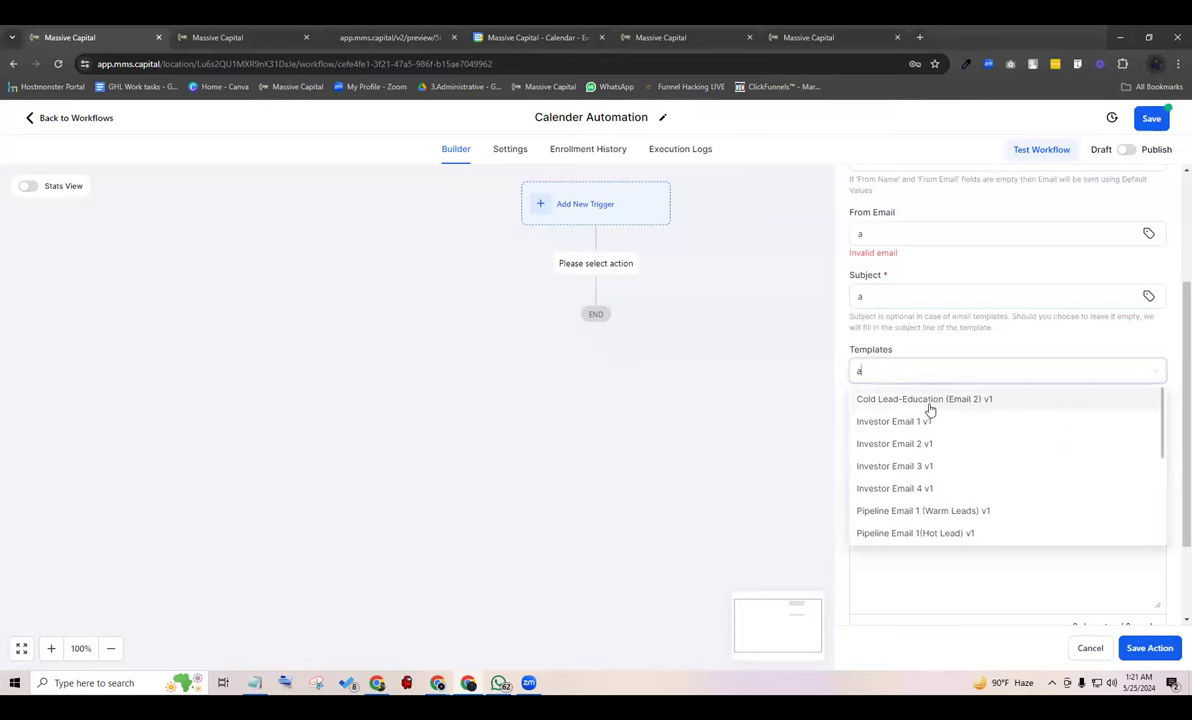
pyautogui.click(948, 352)
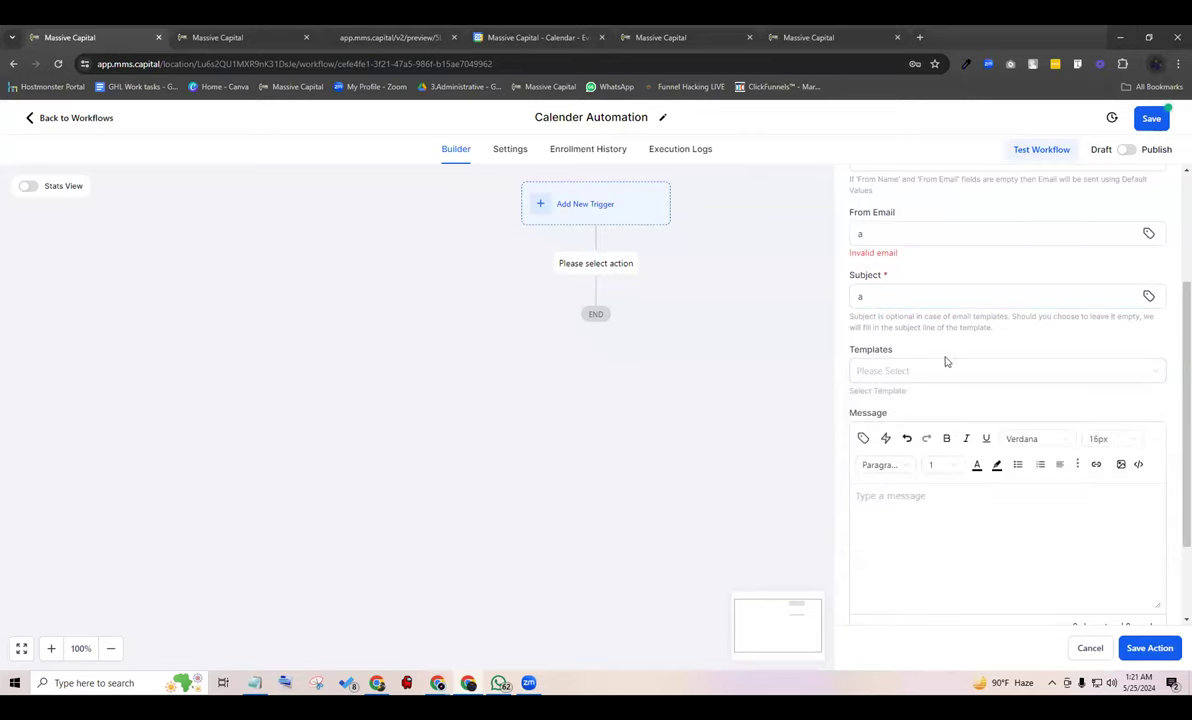
pyautogui.click(1150, 648)
pyautogui.scroll(3, 1010, 330)
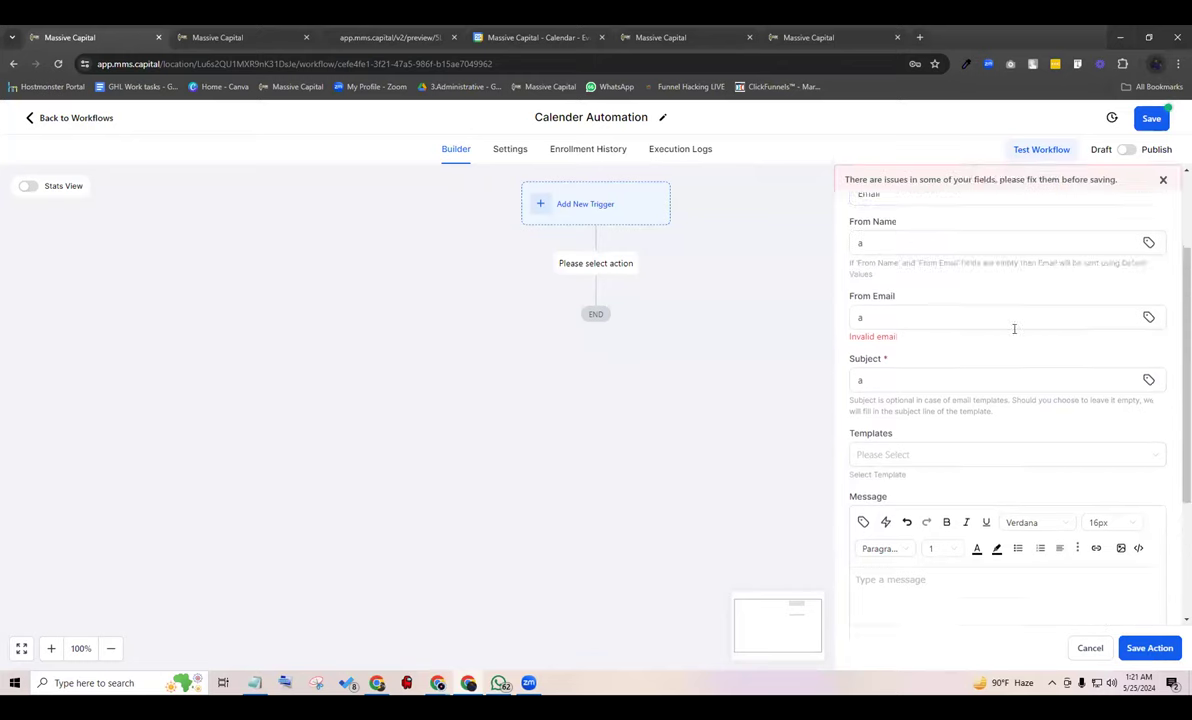
pyautogui.doubleClick(944, 441)
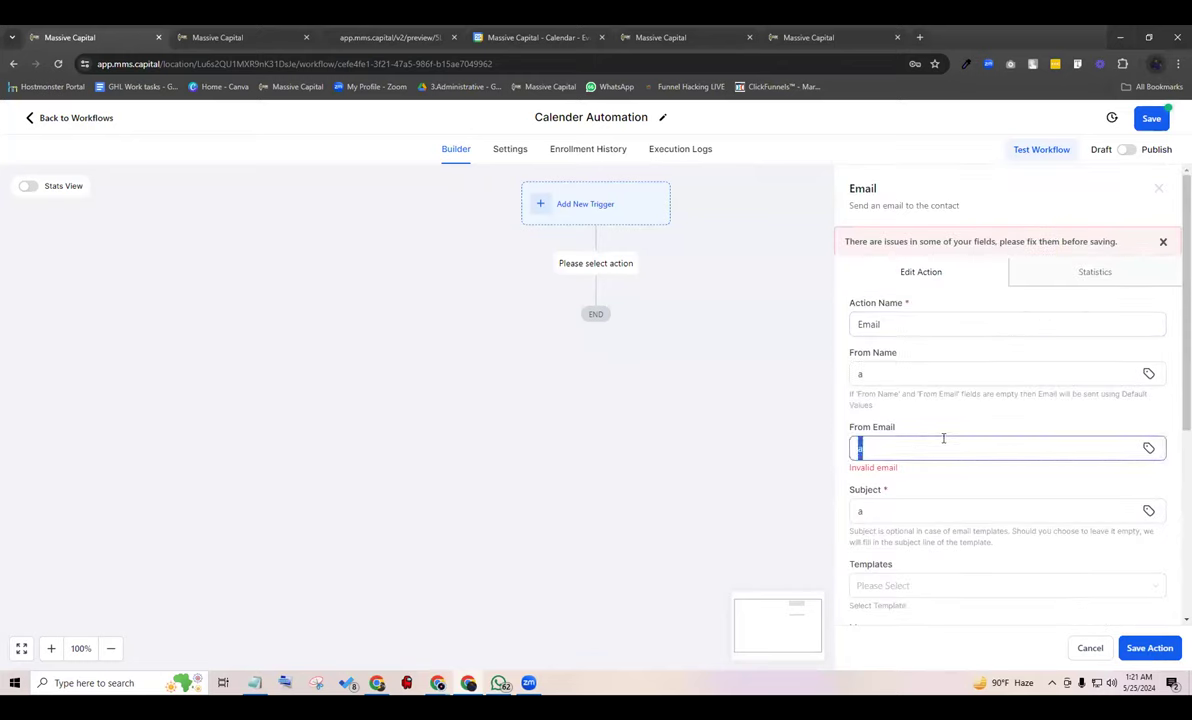
pyautogui.click(1143, 647)
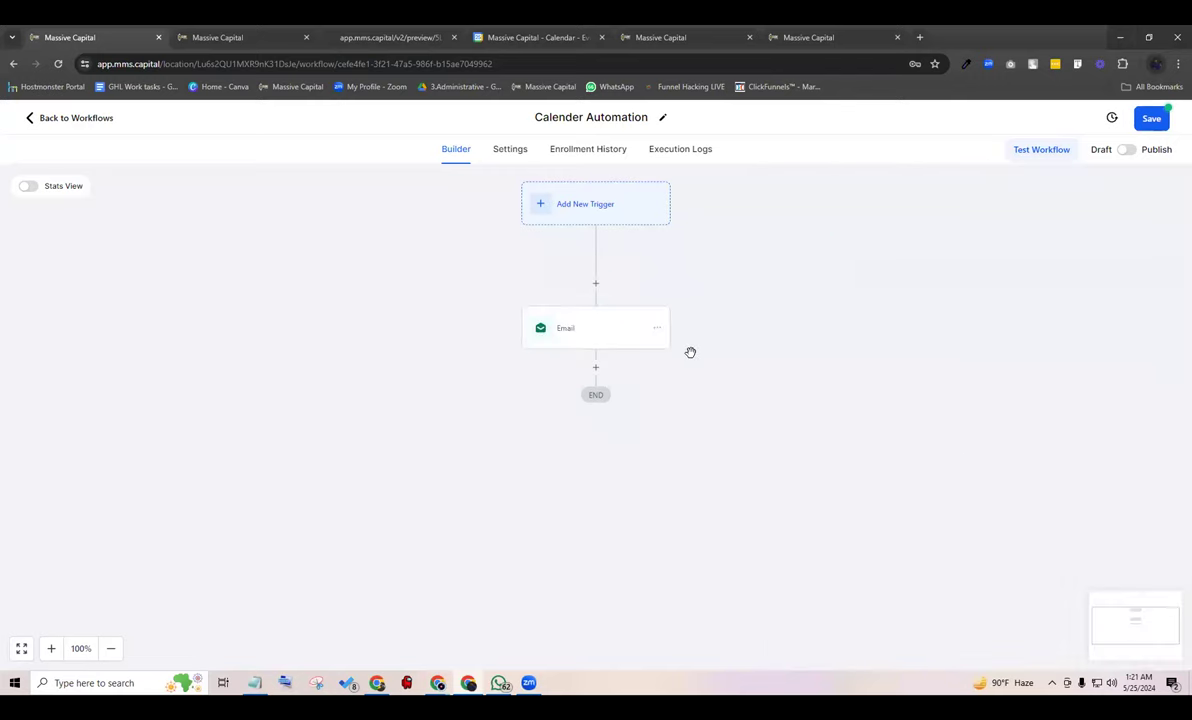
pyautogui.click(617, 337)
pyautogui.click(857, 295)
# Rename the email step to 'Confirmation Email' and save it.
pyautogui.write('Confirmation Email')
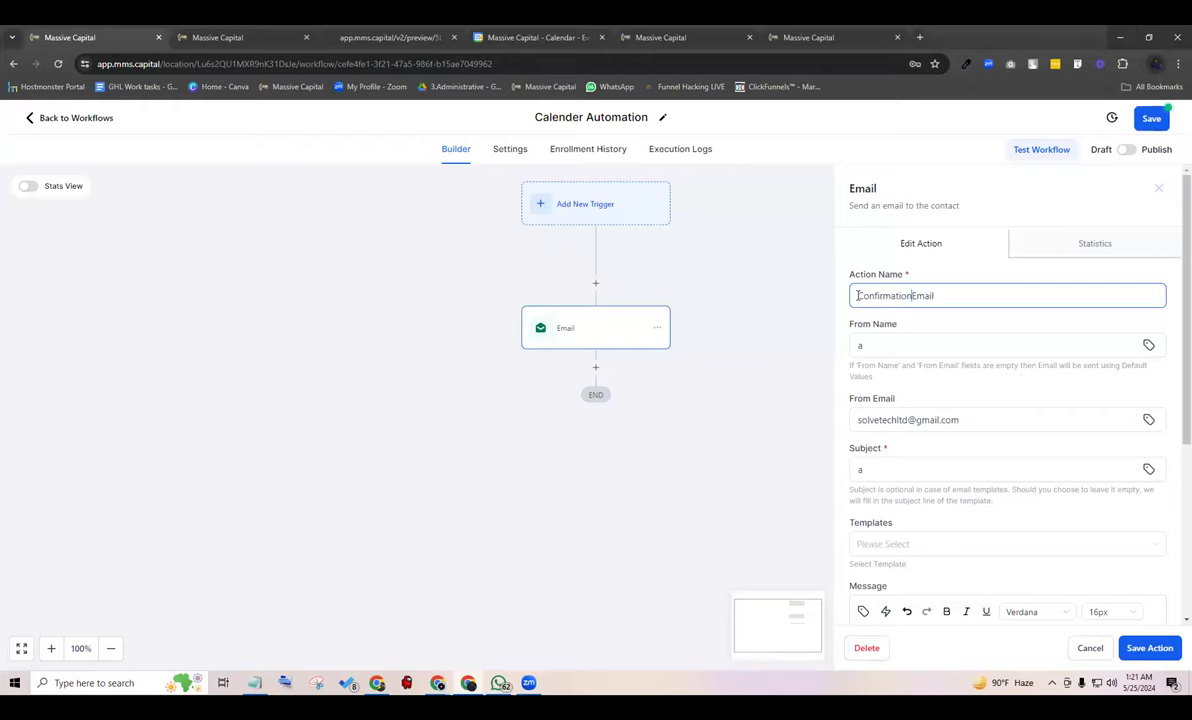
pyautogui.click(1143, 647)
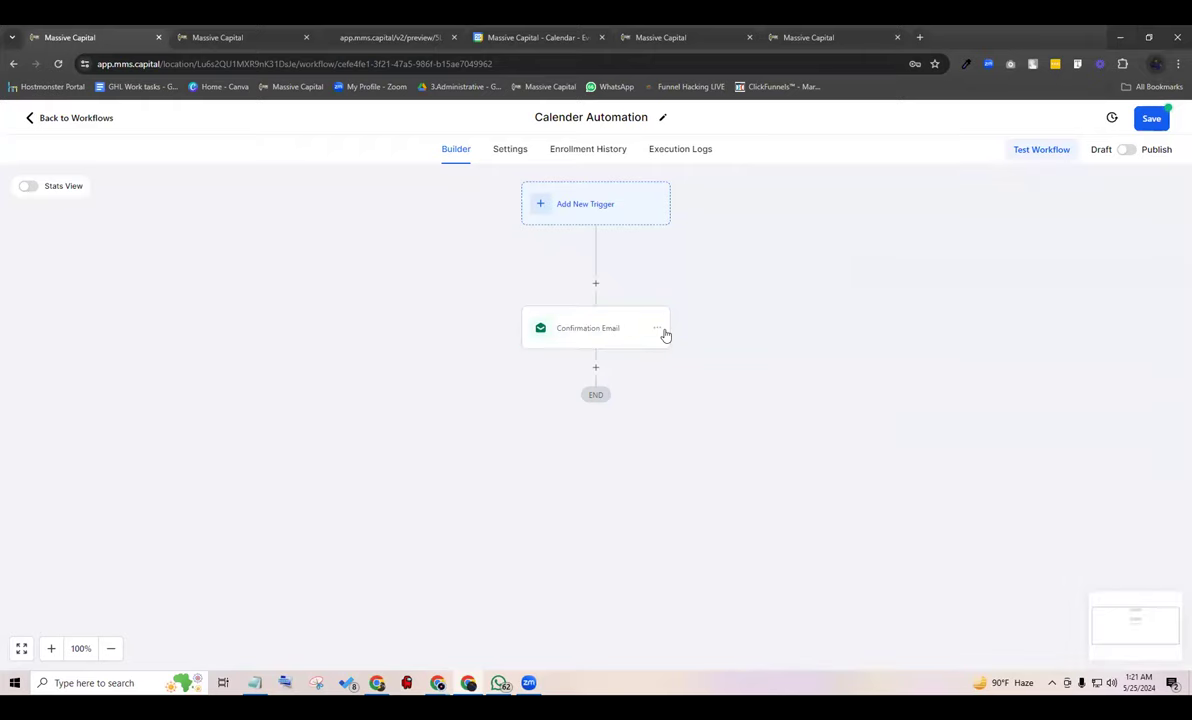
pyautogui.click(659, 330)
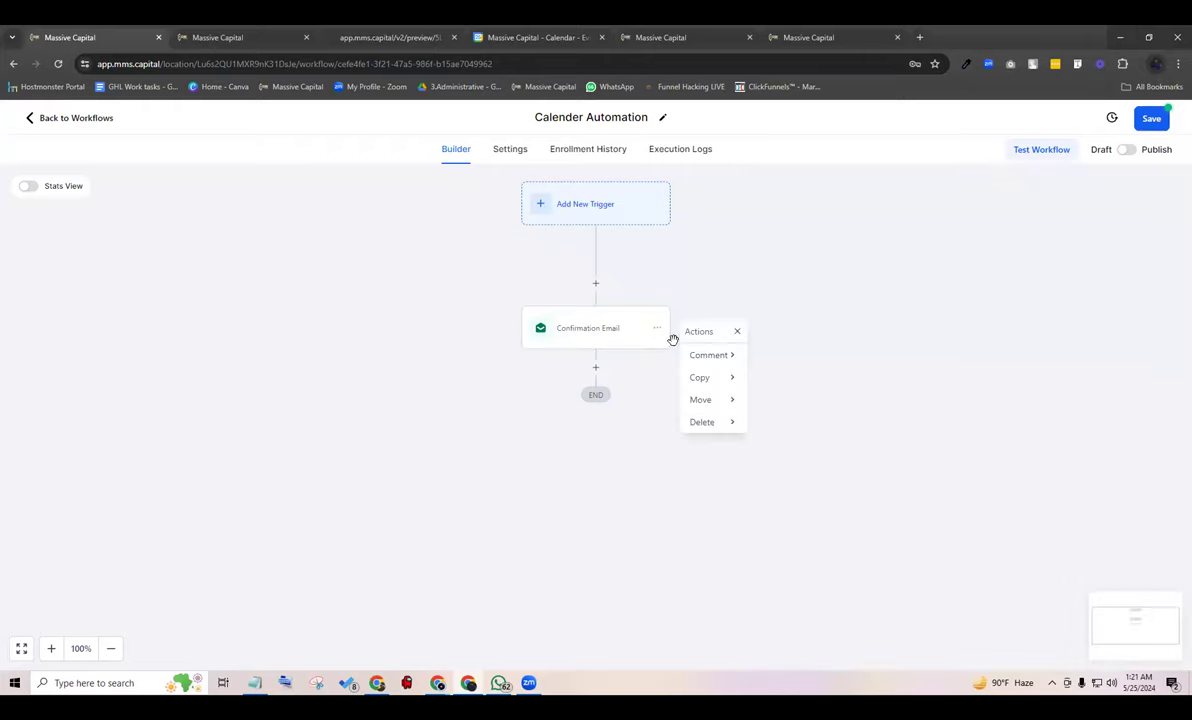
# Add a Send SMS step right below Confirmation Email and save it.
pyautogui.click(596, 368)
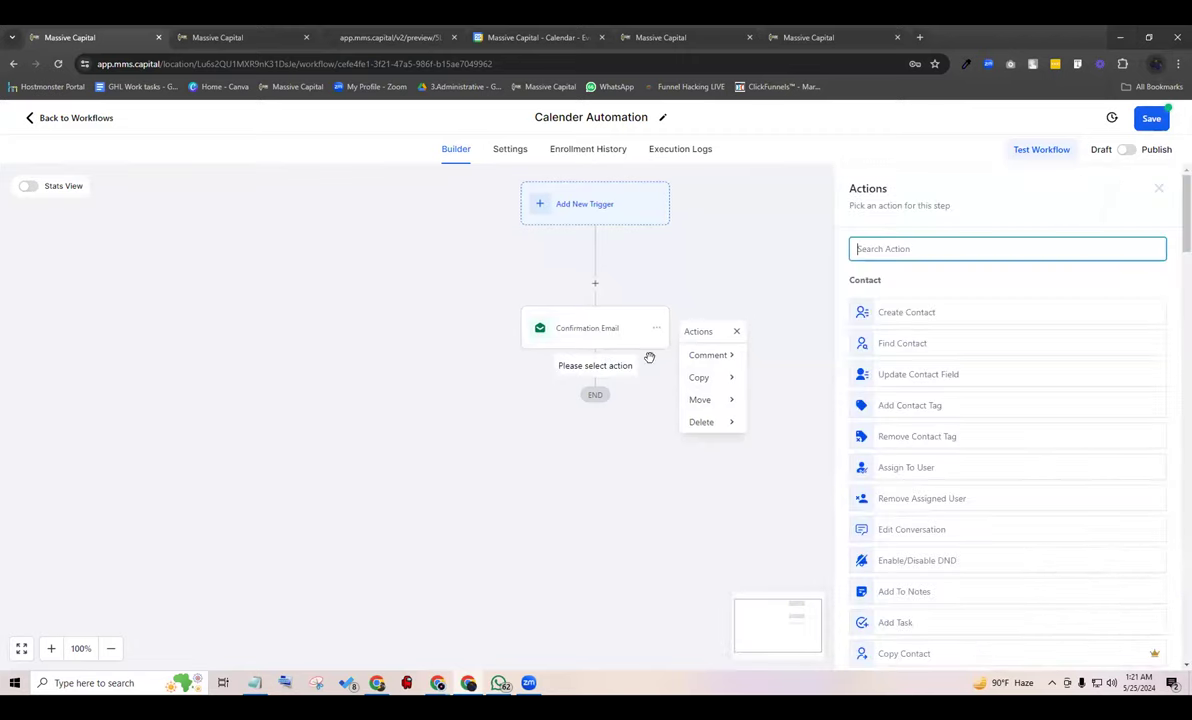
pyautogui.write('Sms')
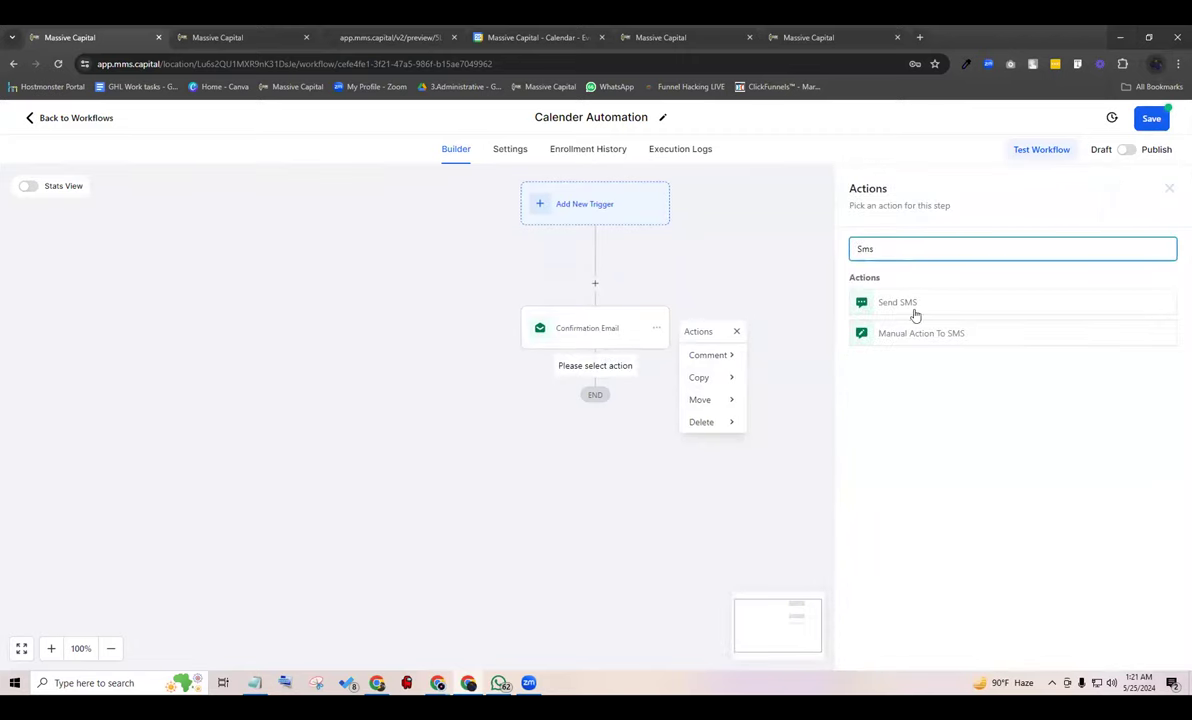
pyautogui.click(912, 304)
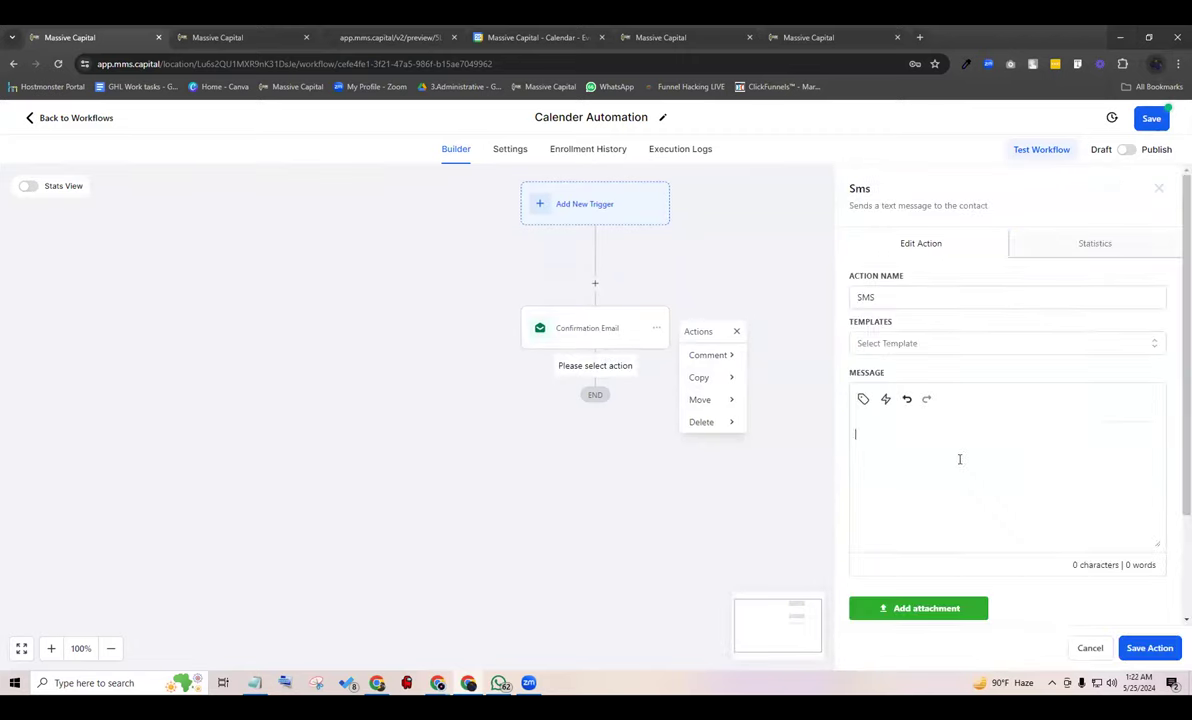
pyautogui.click(1149, 648)
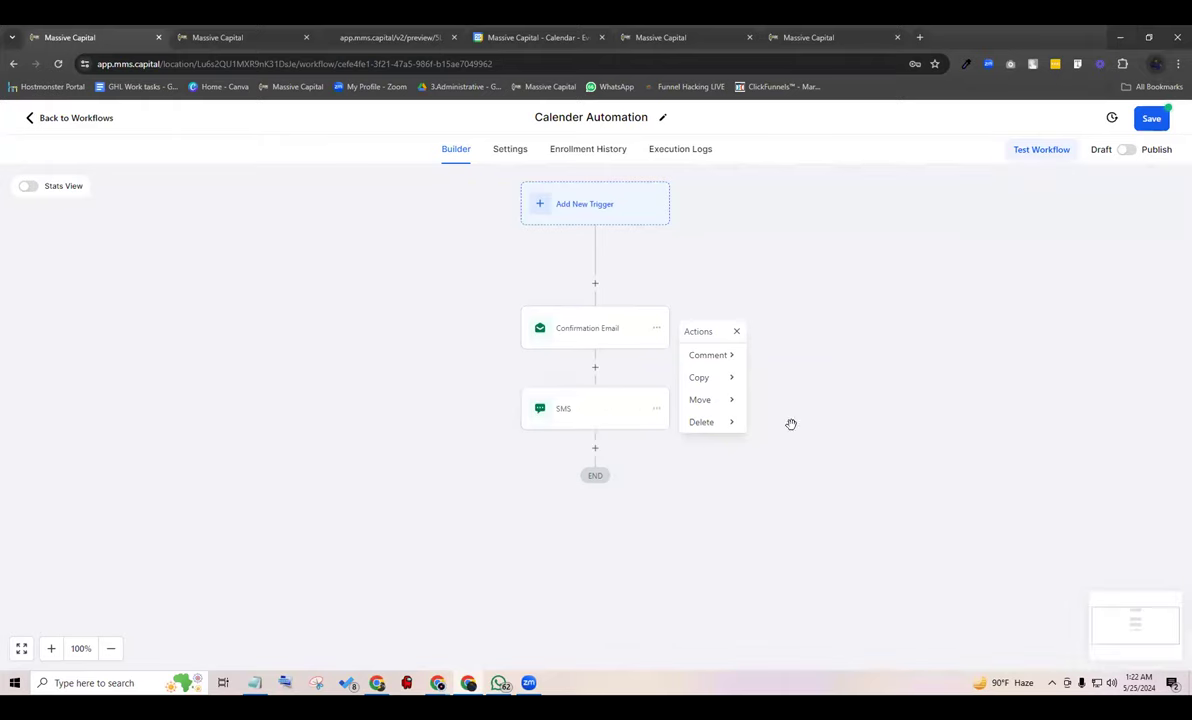
pyautogui.click(670, 452)
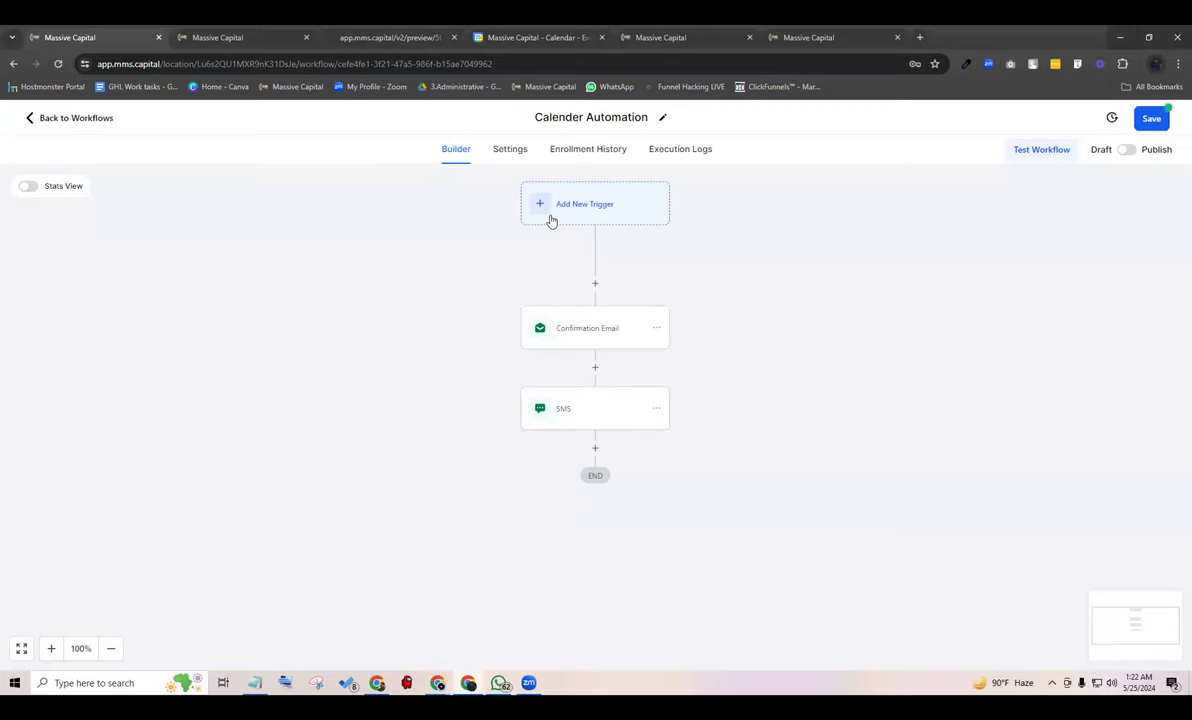
# Add a Customer Booked Appointment trigger to the workflow.
pyautogui.click(541, 207)
pyautogui.click(852, 262)
pyautogui.write('a')
pyautogui.press('BackSpace')
pyautogui.write('Ao')
pyautogui.press('BackSpace')
pyautogui.write('ppo')
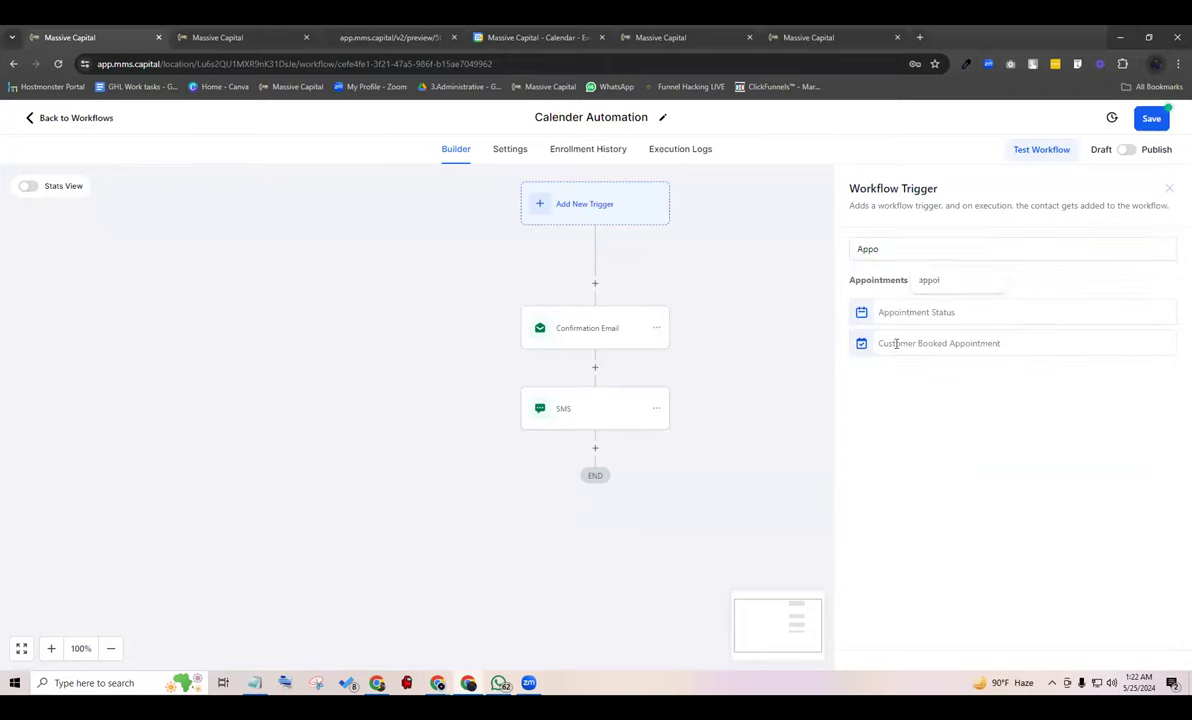
pyautogui.click(868, 343)
# Filter the trigger to the discovery call calendar and save it.
pyautogui.click(677, 421)
pyautogui.click(713, 400)
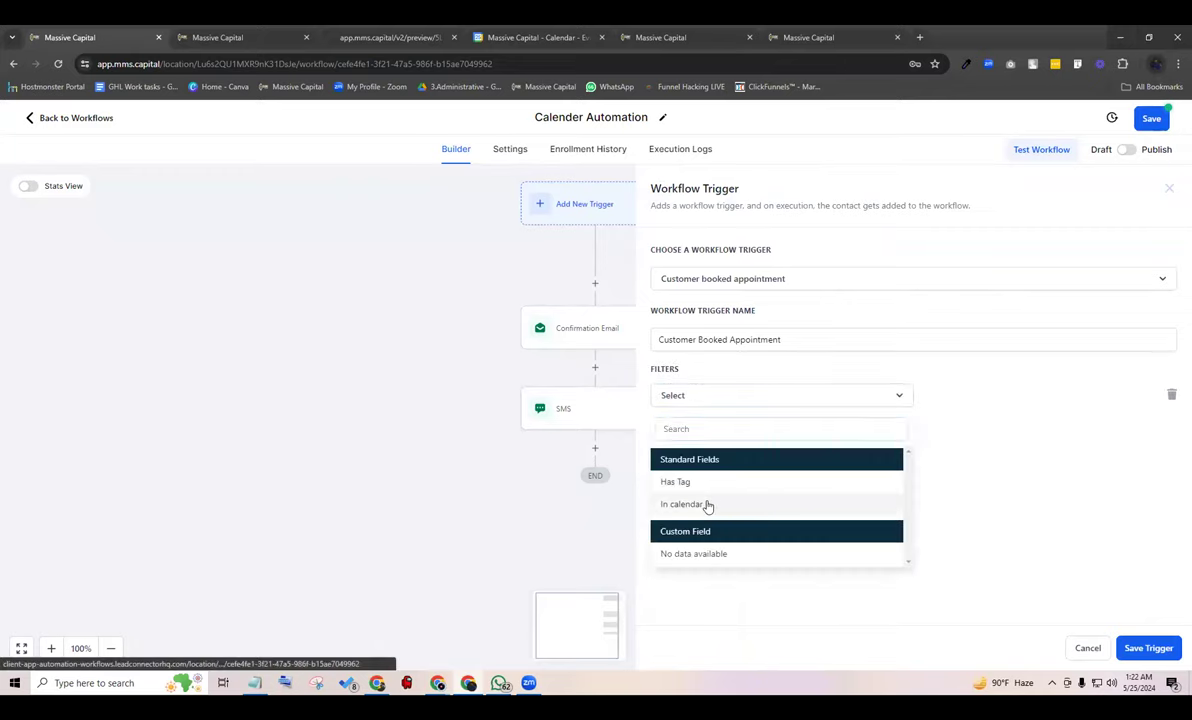
pyautogui.click(706, 503)
pyautogui.click(960, 401)
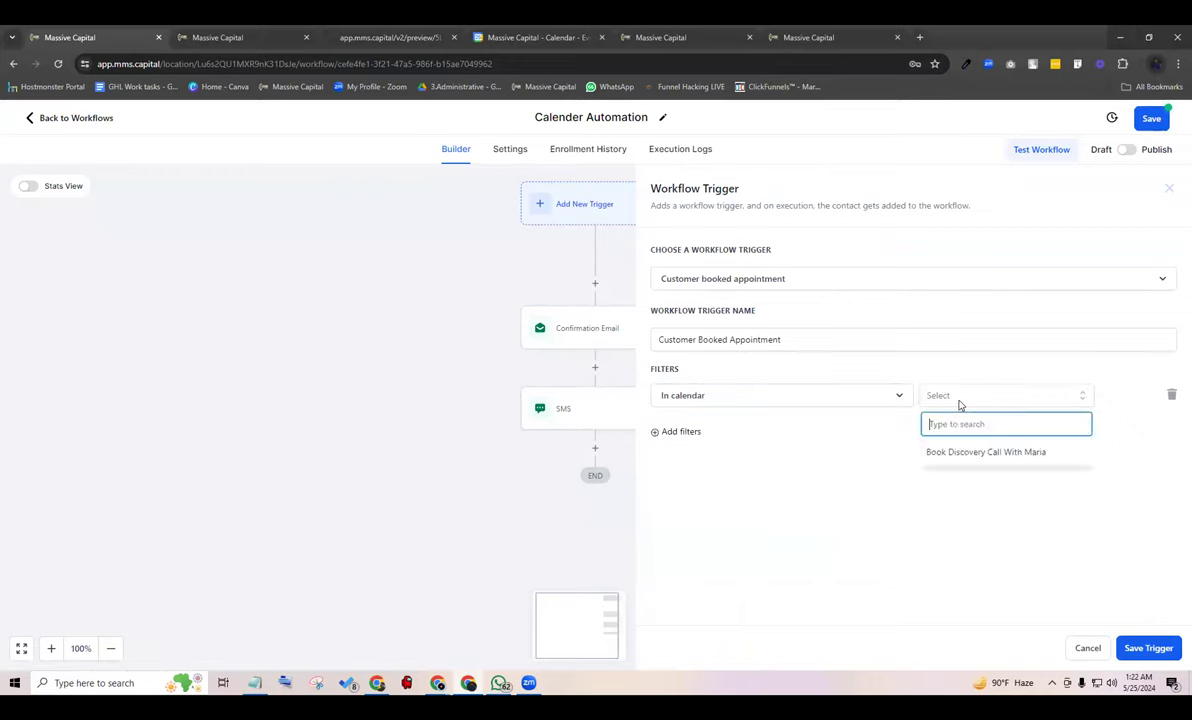
pyautogui.click(960, 453)
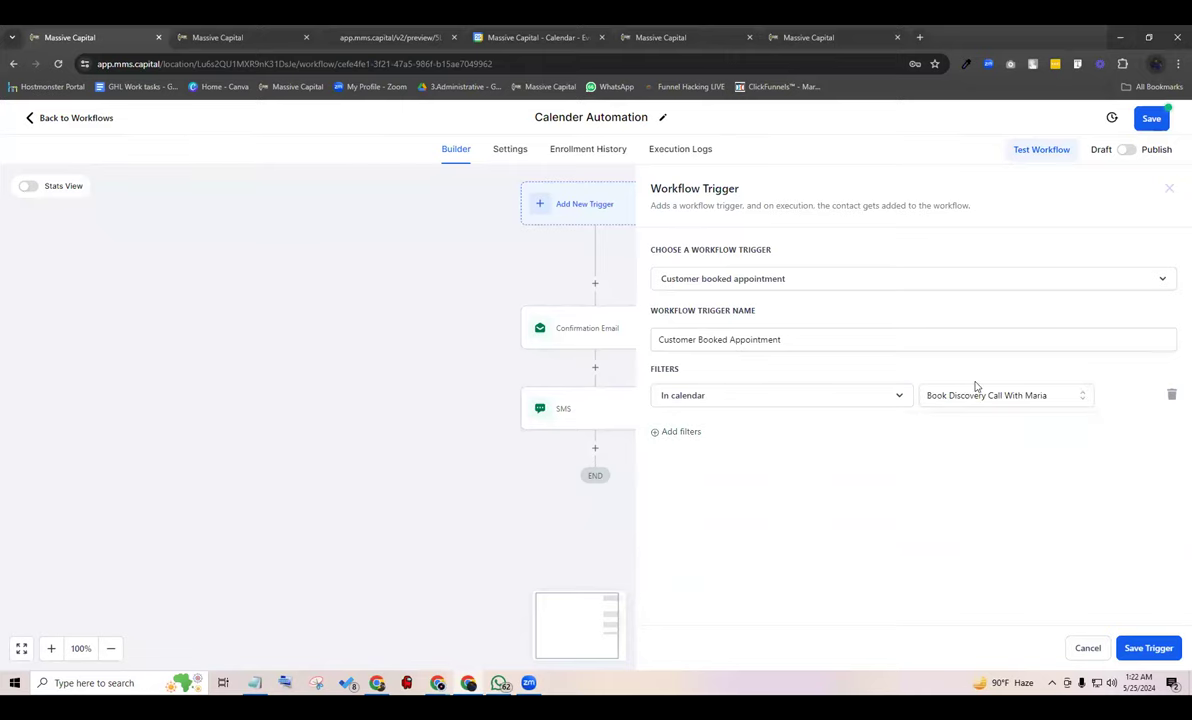
pyautogui.click(1148, 648)
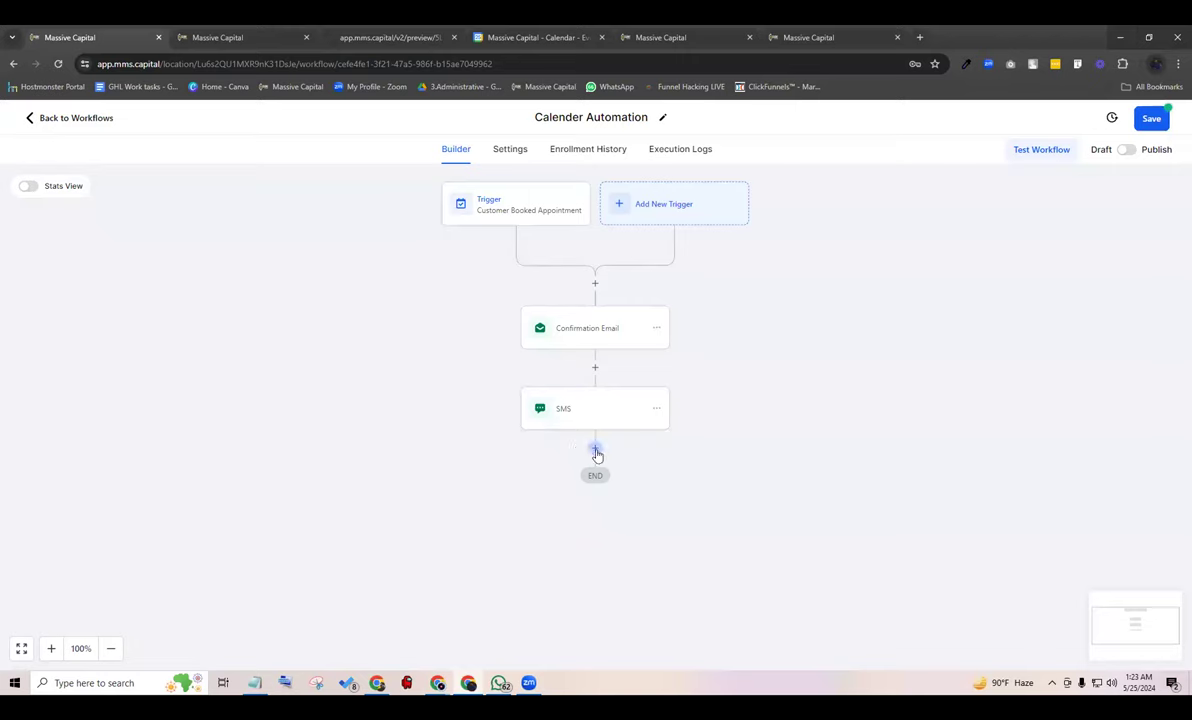
# Add an Add Contact Tag step after SMS applying a new 'call booked' tag.
pyautogui.click(596, 453)
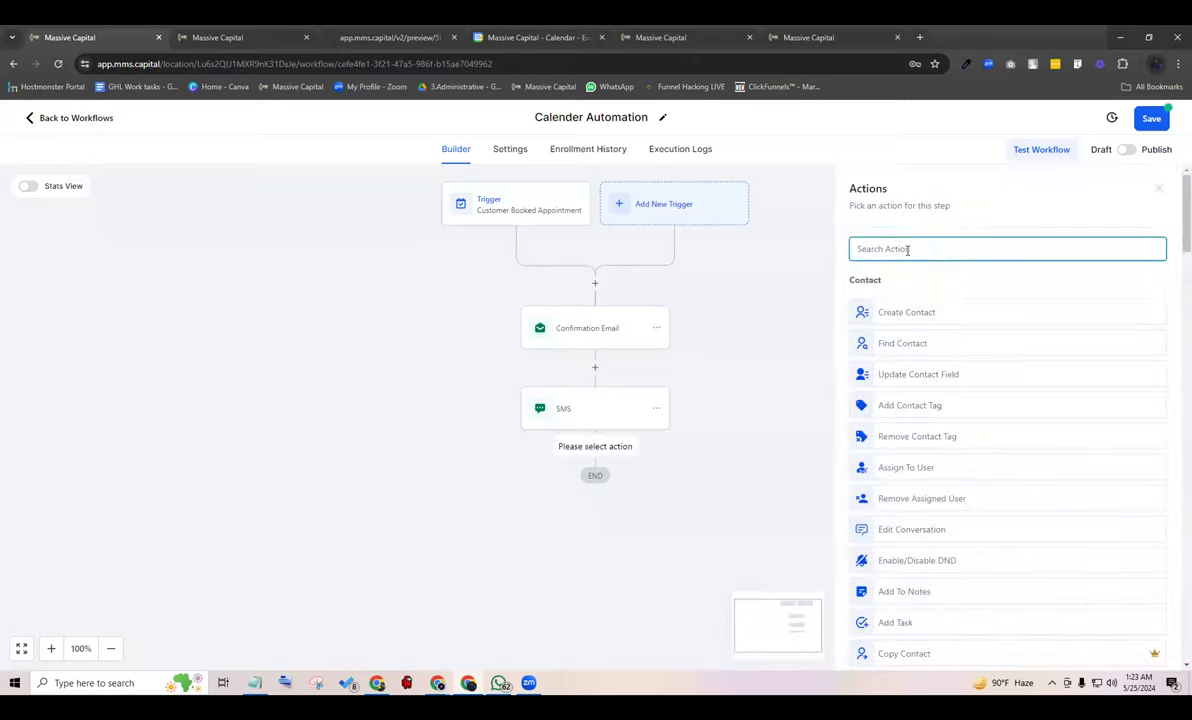
pyautogui.write('tag')
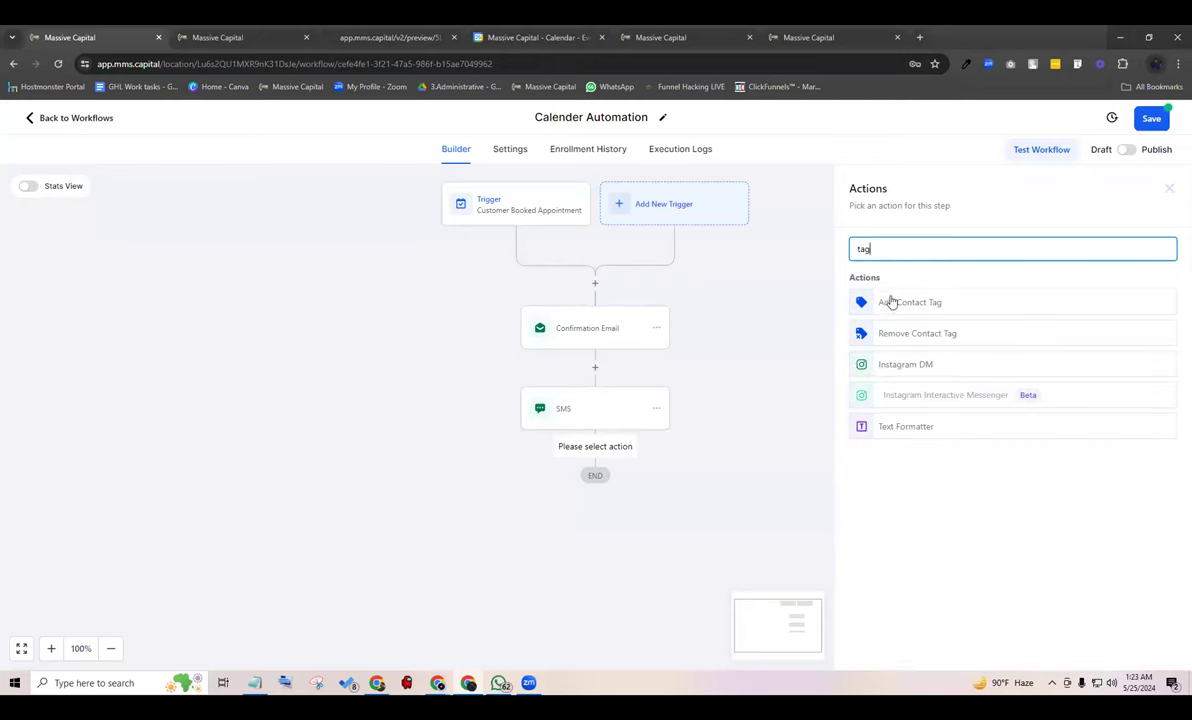
pyautogui.click(891, 304)
pyautogui.click(878, 330)
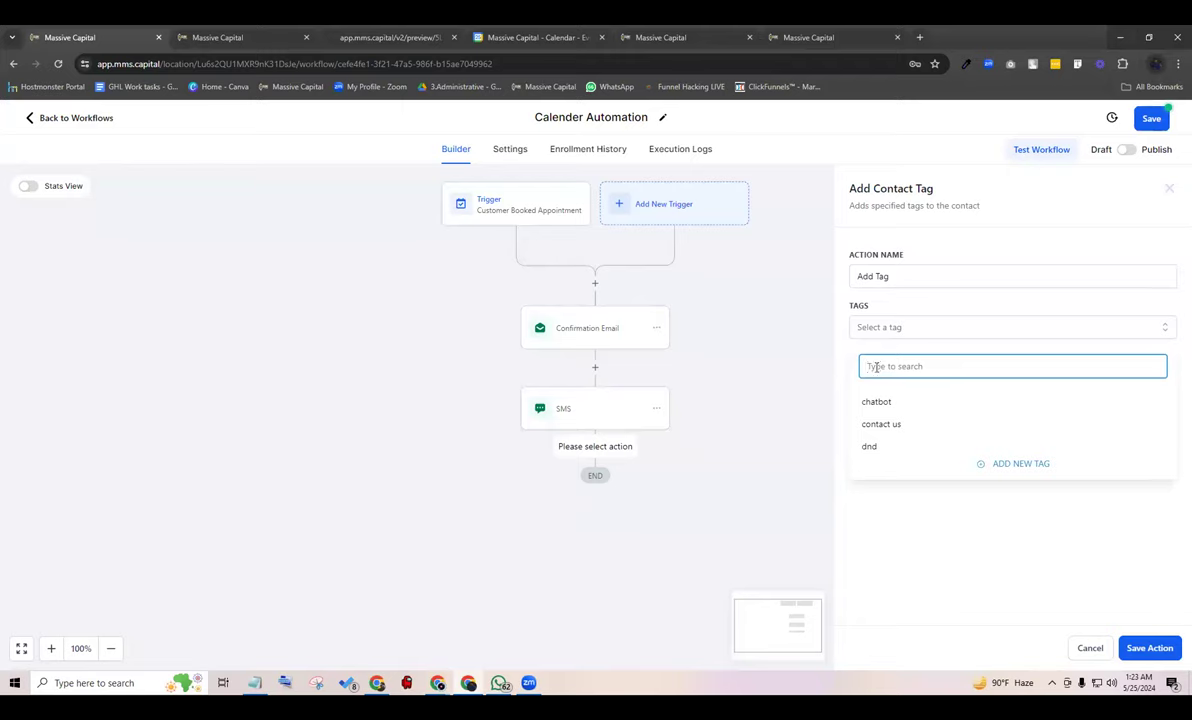
pyautogui.write('call booked')
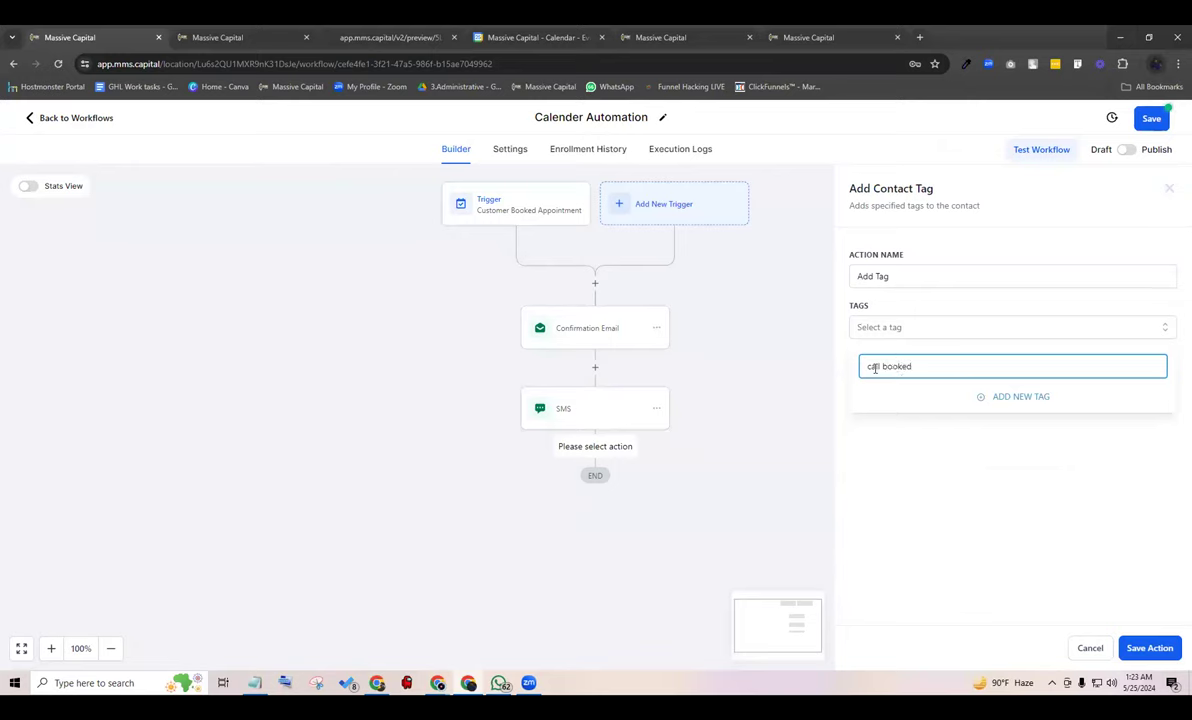
pyautogui.click(1008, 400)
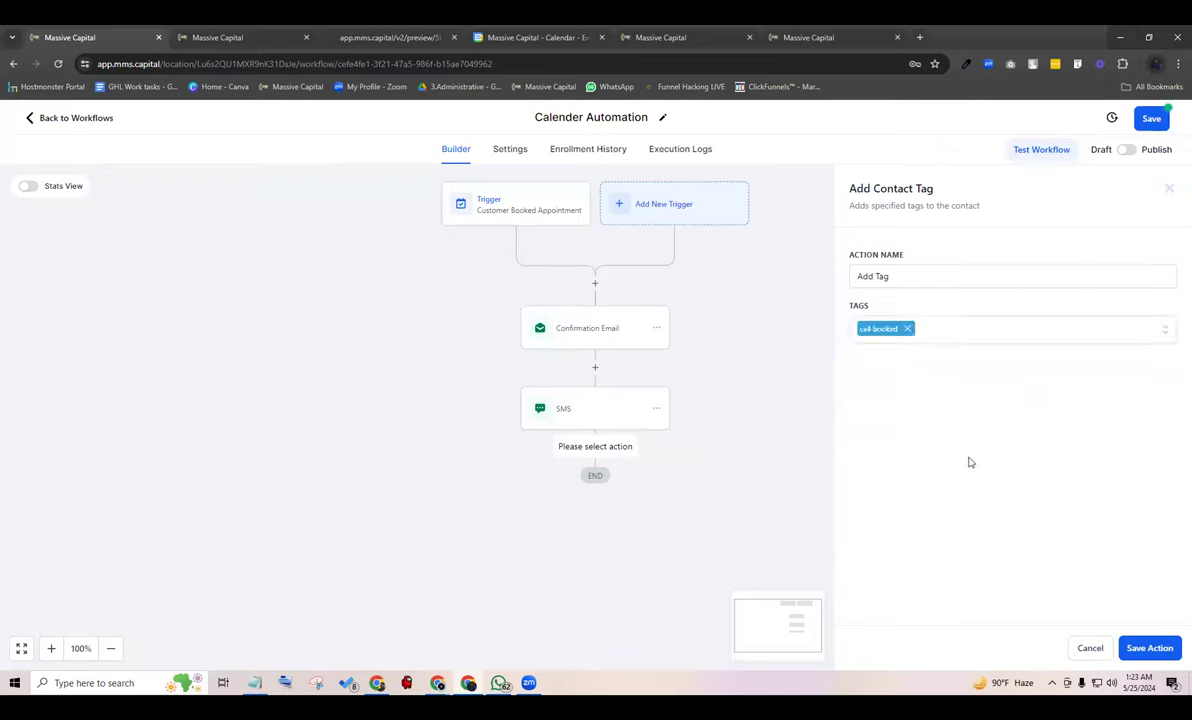
pyautogui.click(1148, 647)
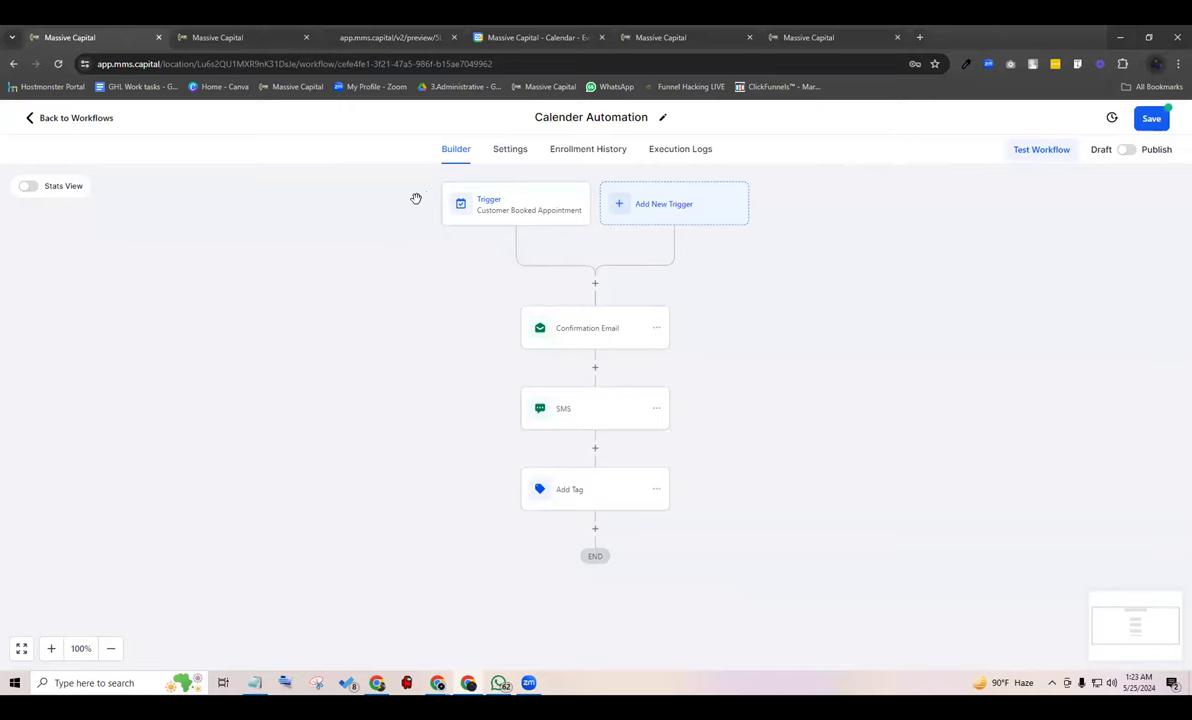
pyautogui.click(261, 29)
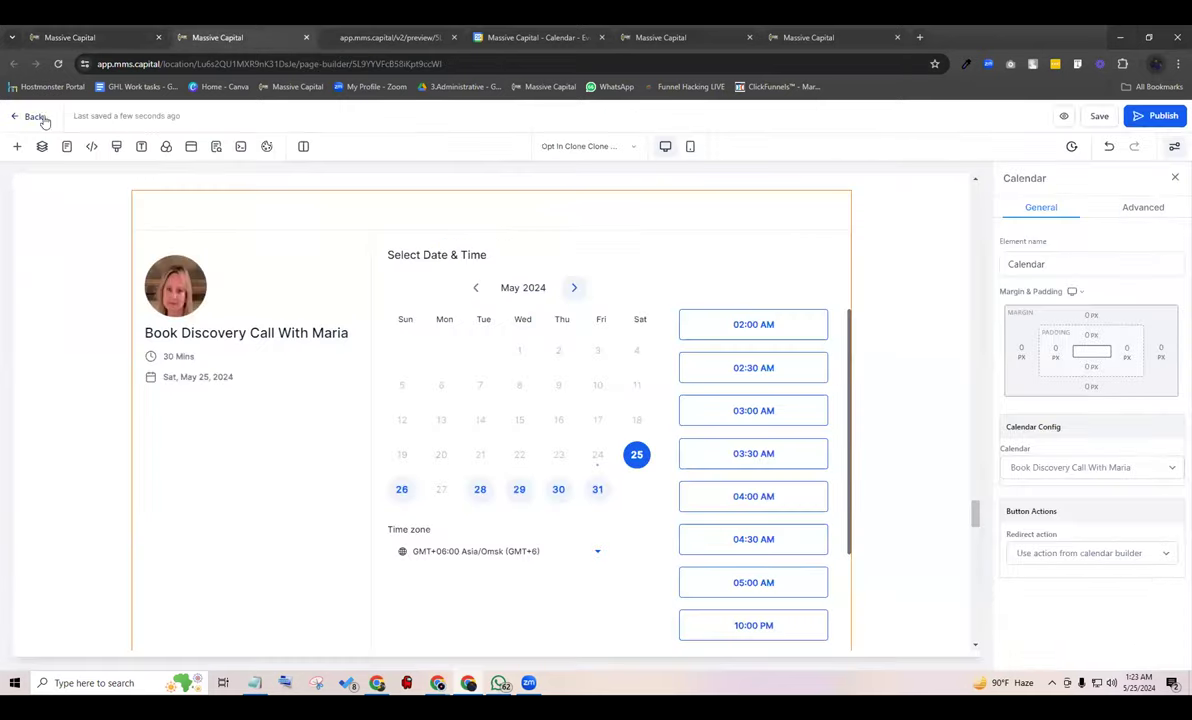
pyautogui.click(670, 33)
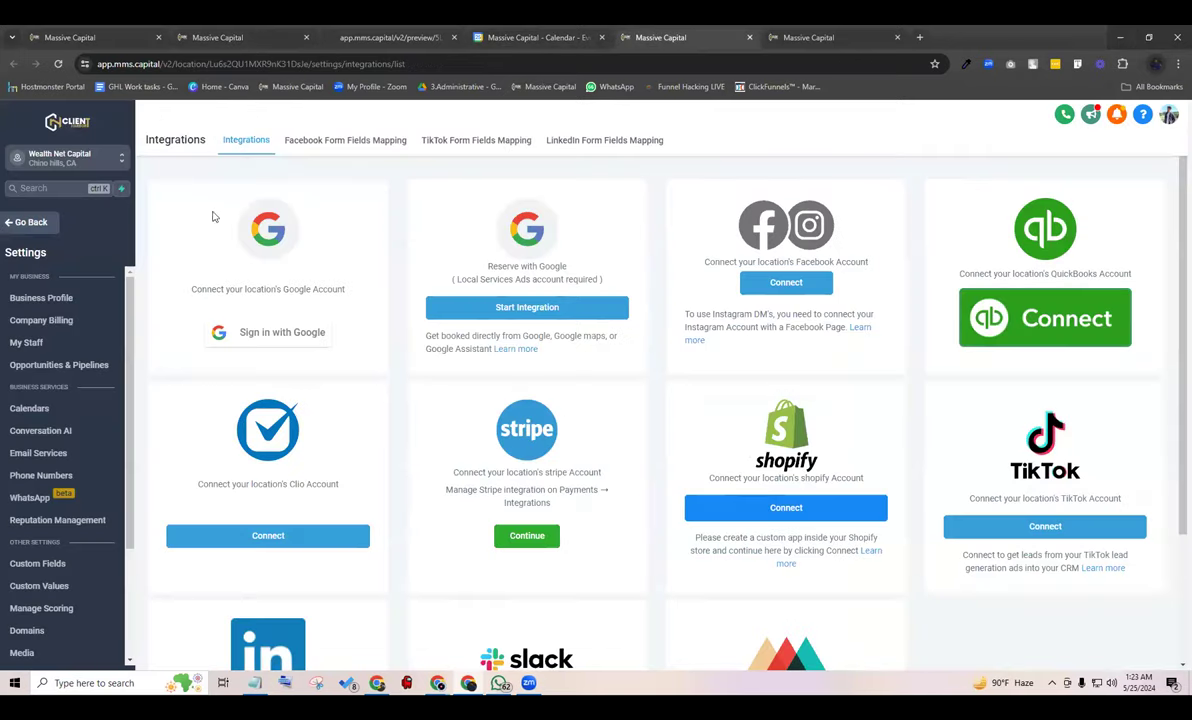
pyautogui.click(34, 223)
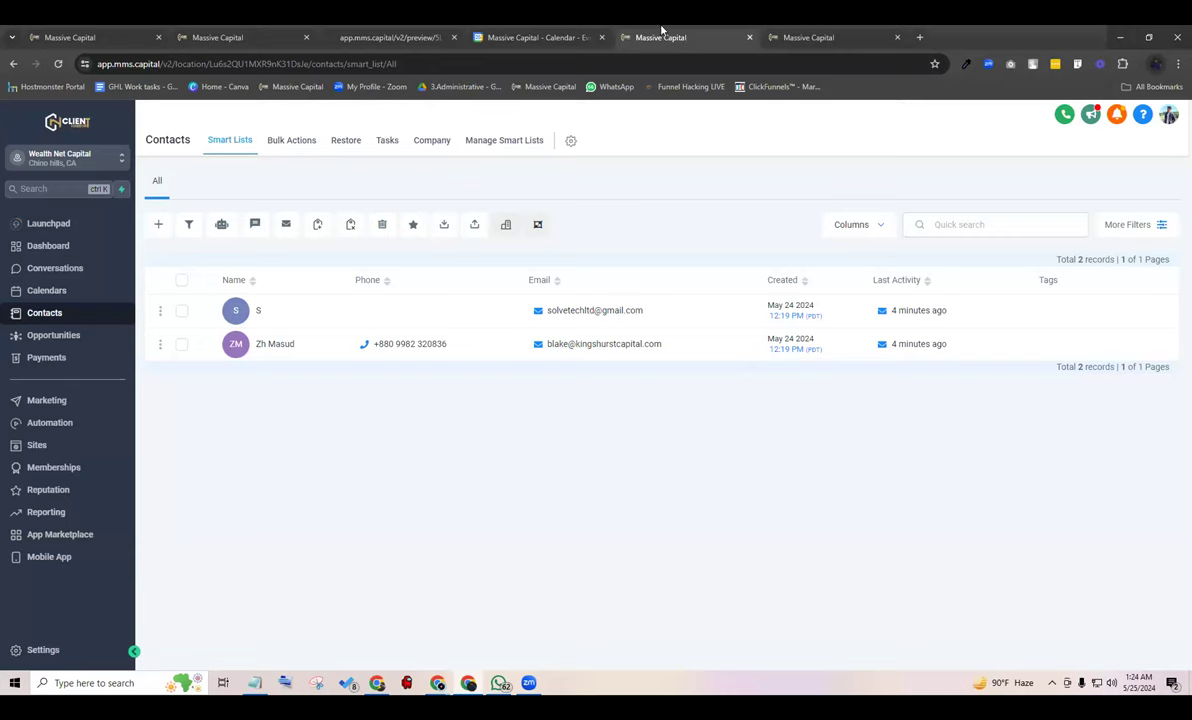
pyautogui.click(805, 37)
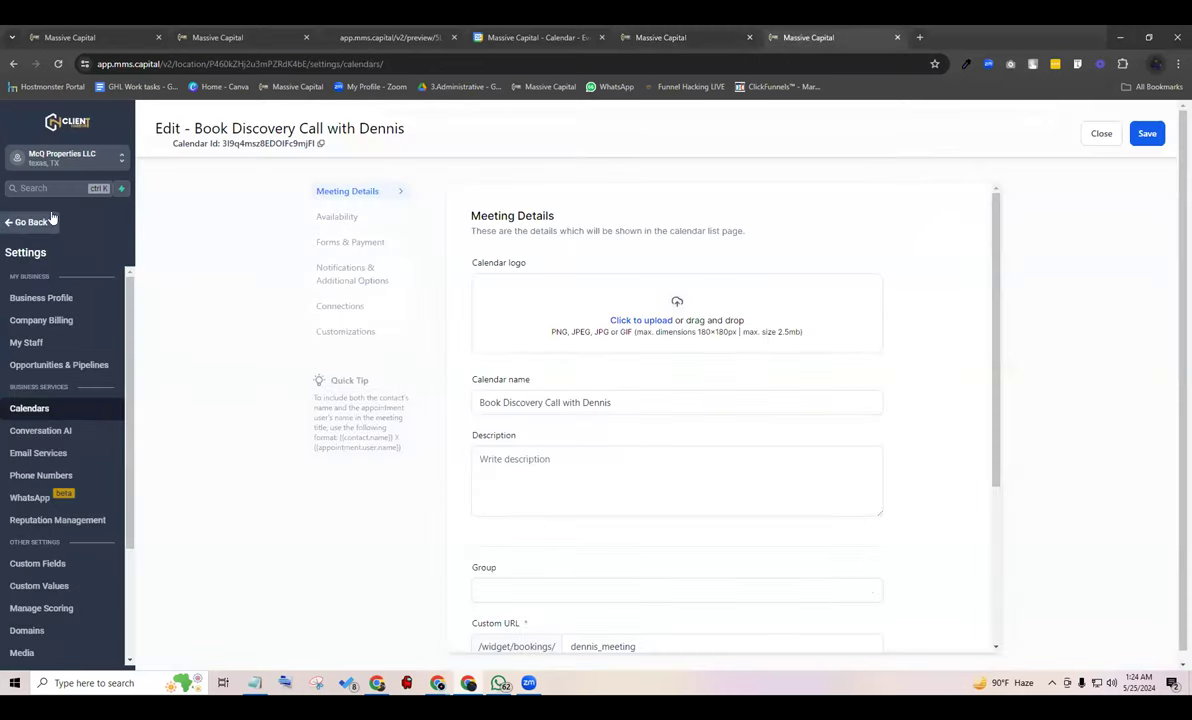
pyautogui.click(30, 221)
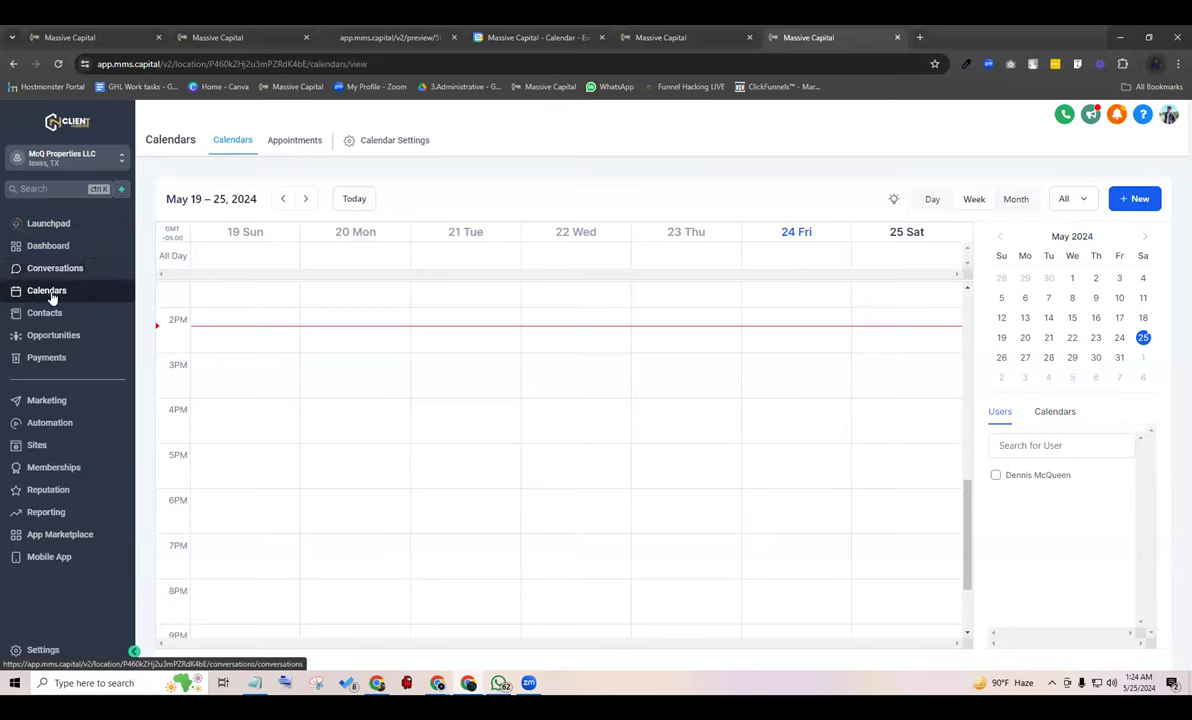
pyautogui.click(53, 314)
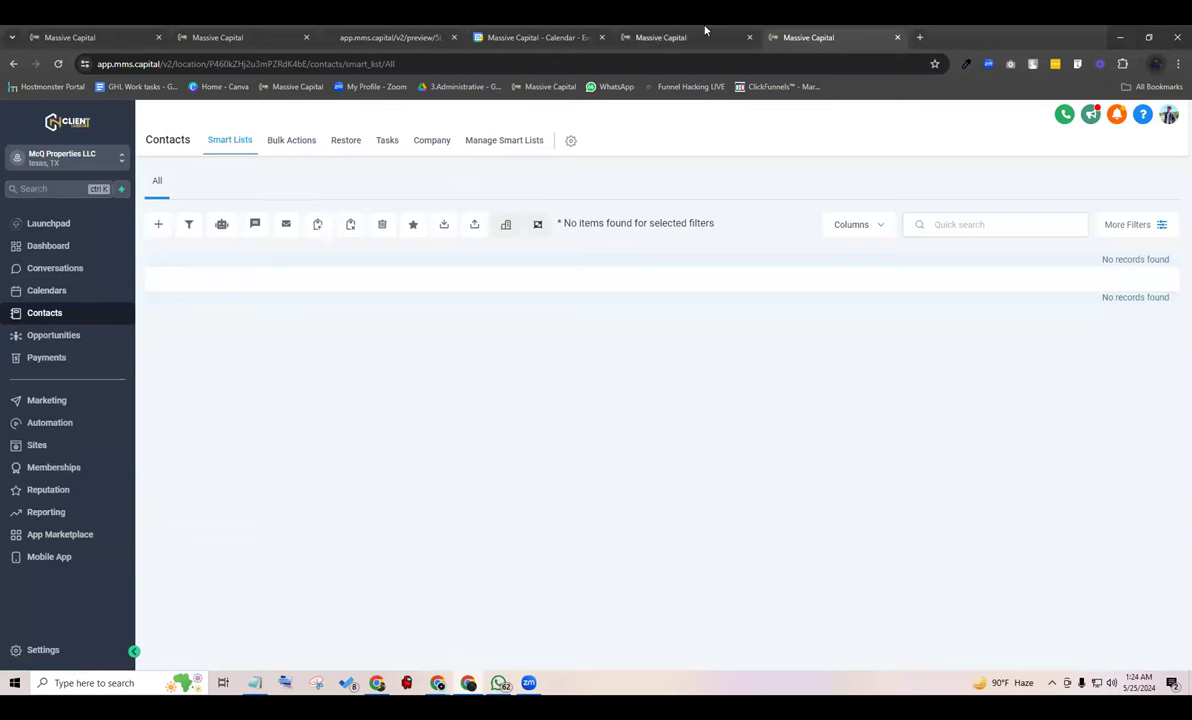
pyautogui.click(665, 36)
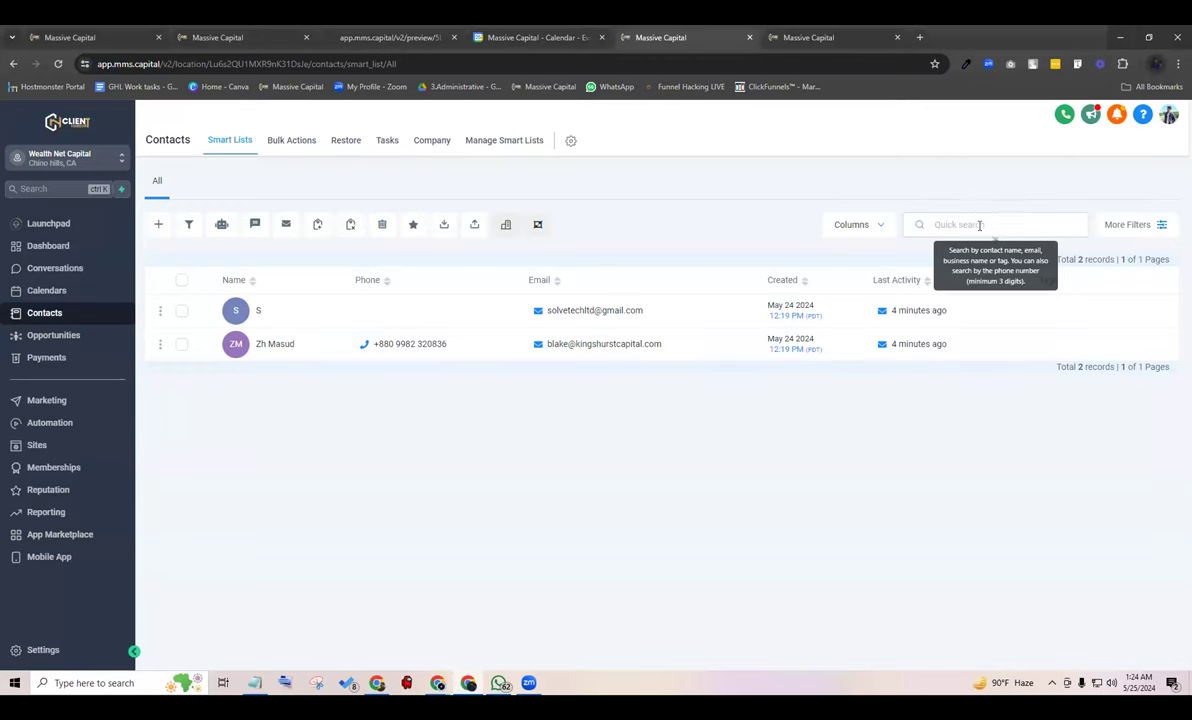
pyautogui.click(533, 36)
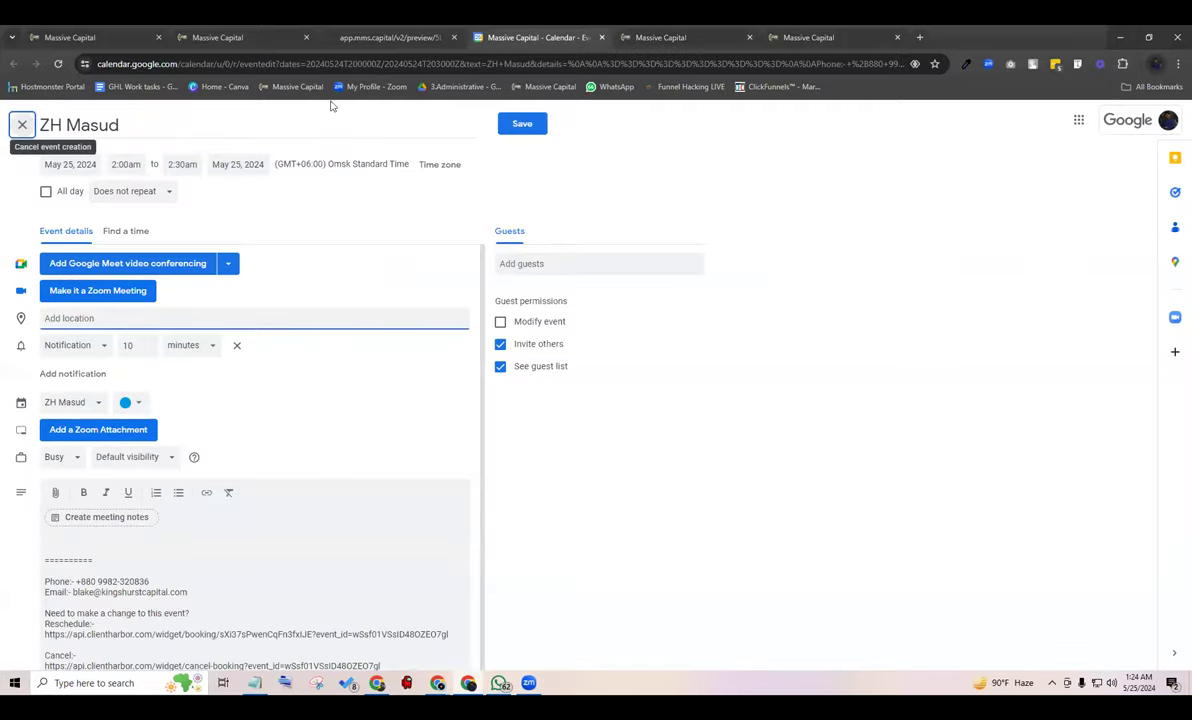
pyautogui.click(392, 37)
pyautogui.click(258, 37)
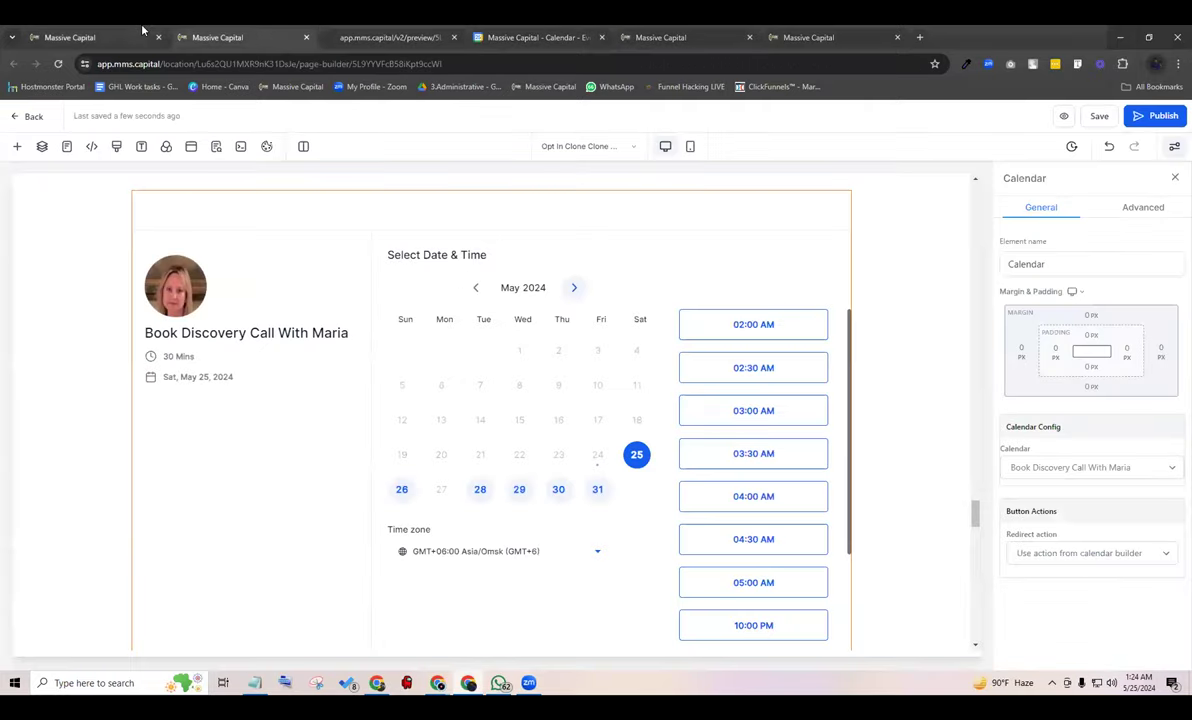
pyautogui.click(140, 33)
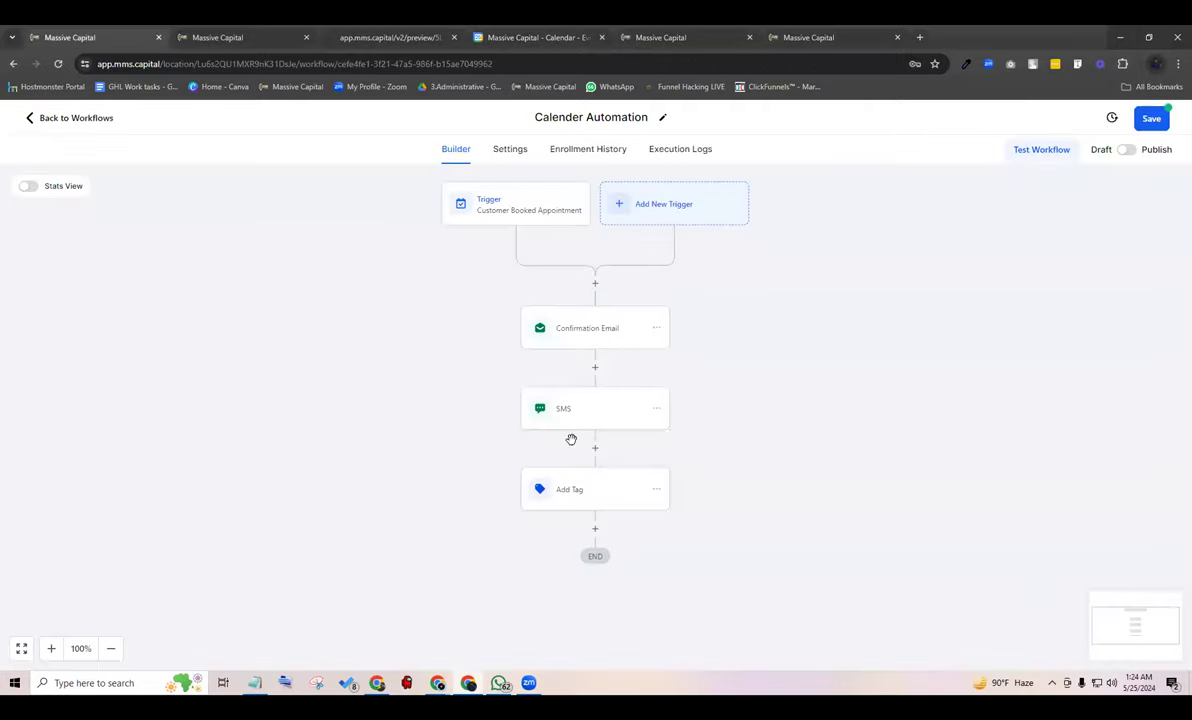
pyautogui.click(585, 492)
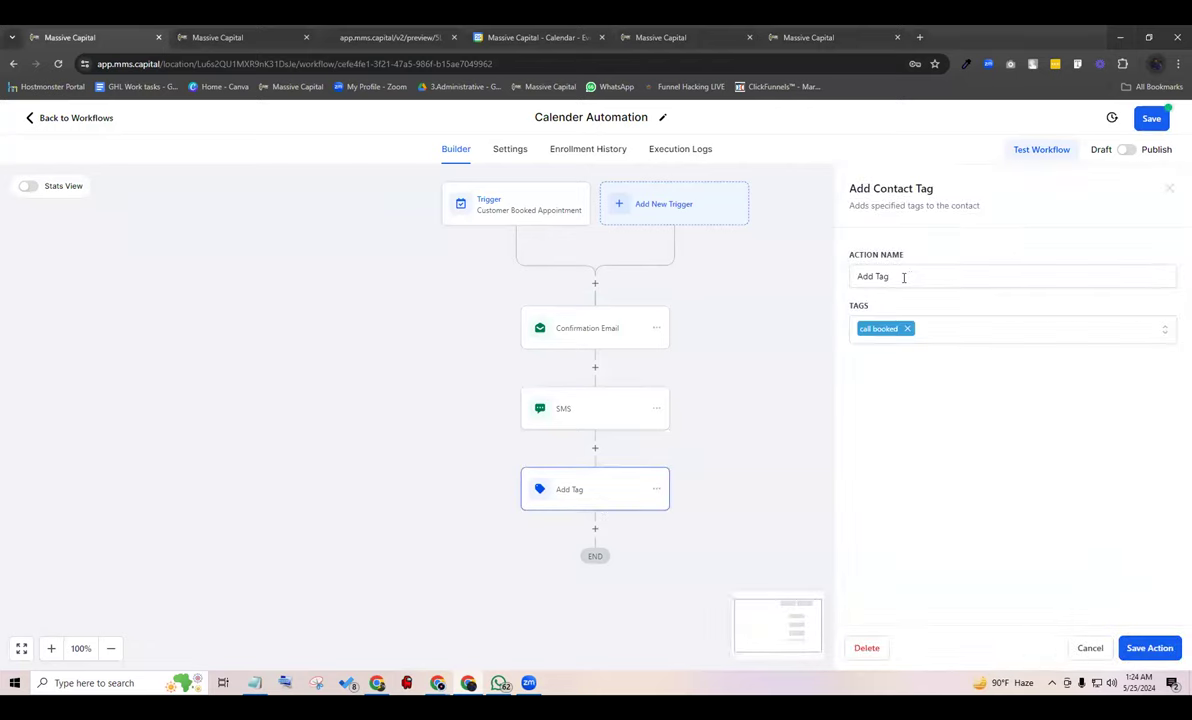
pyautogui.click(1090, 648)
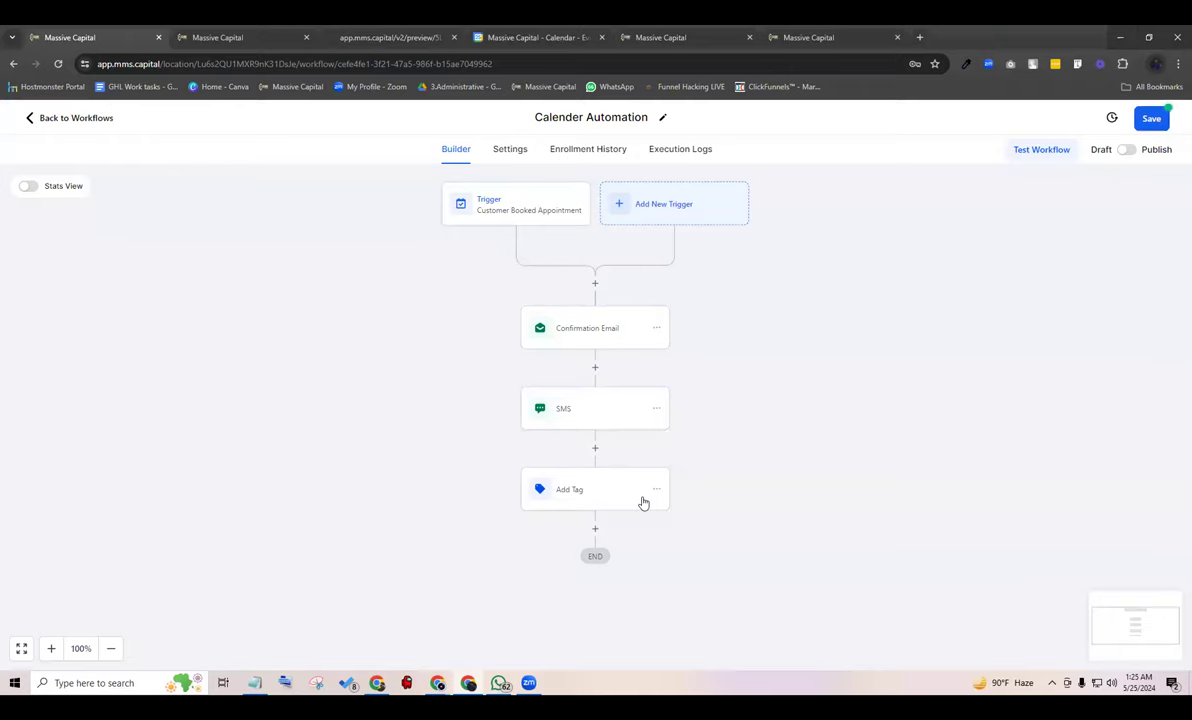
# Add a Send Internal Notification action after the Add Tag step.
pyautogui.click(595, 533)
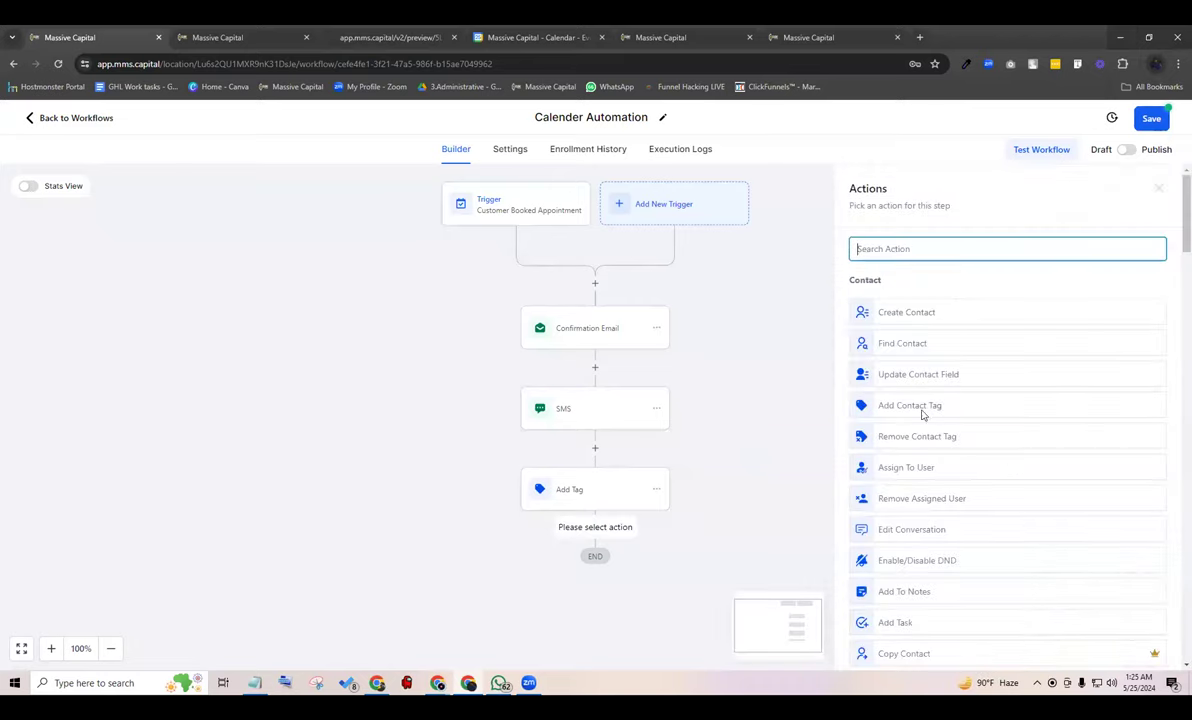
pyautogui.scroll(-2, 929, 440)
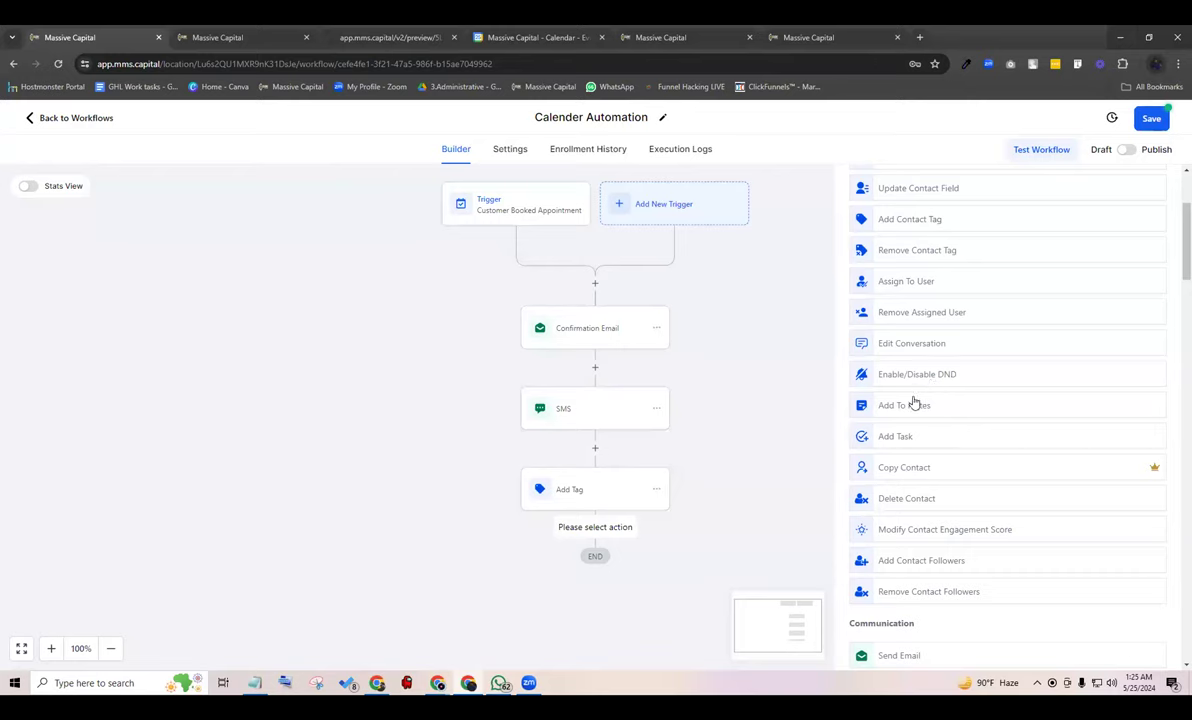
pyautogui.scroll(3, 913, 412)
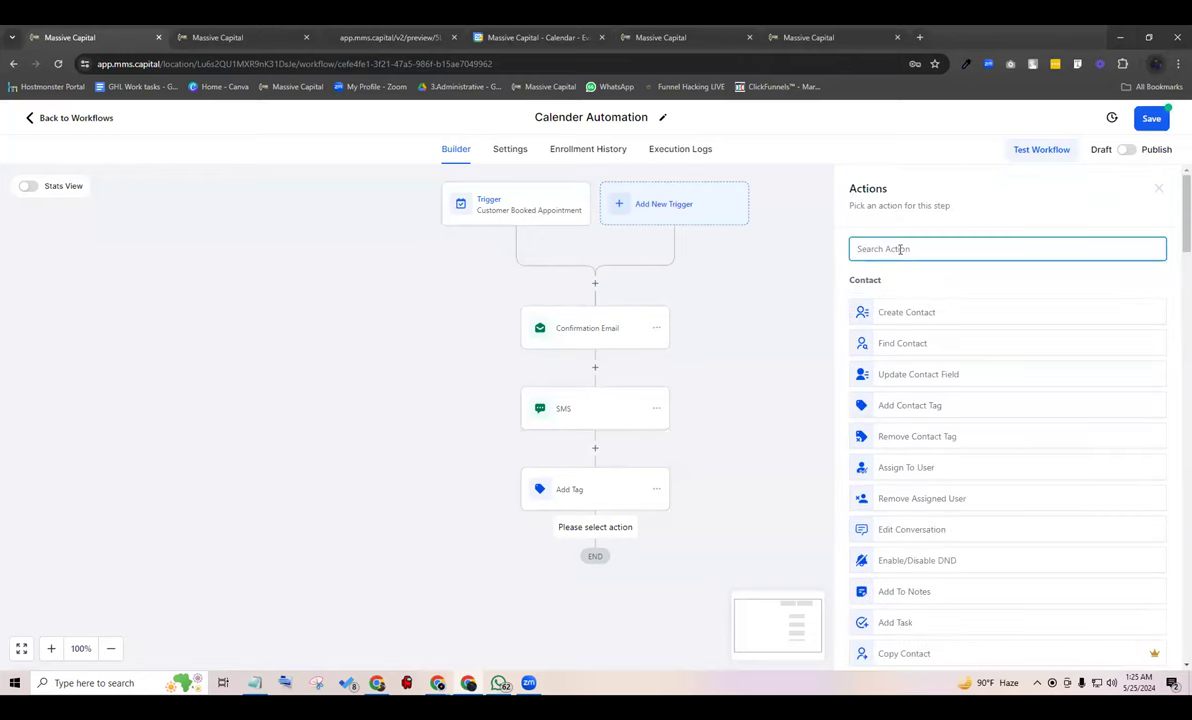
pyautogui.write('inter')
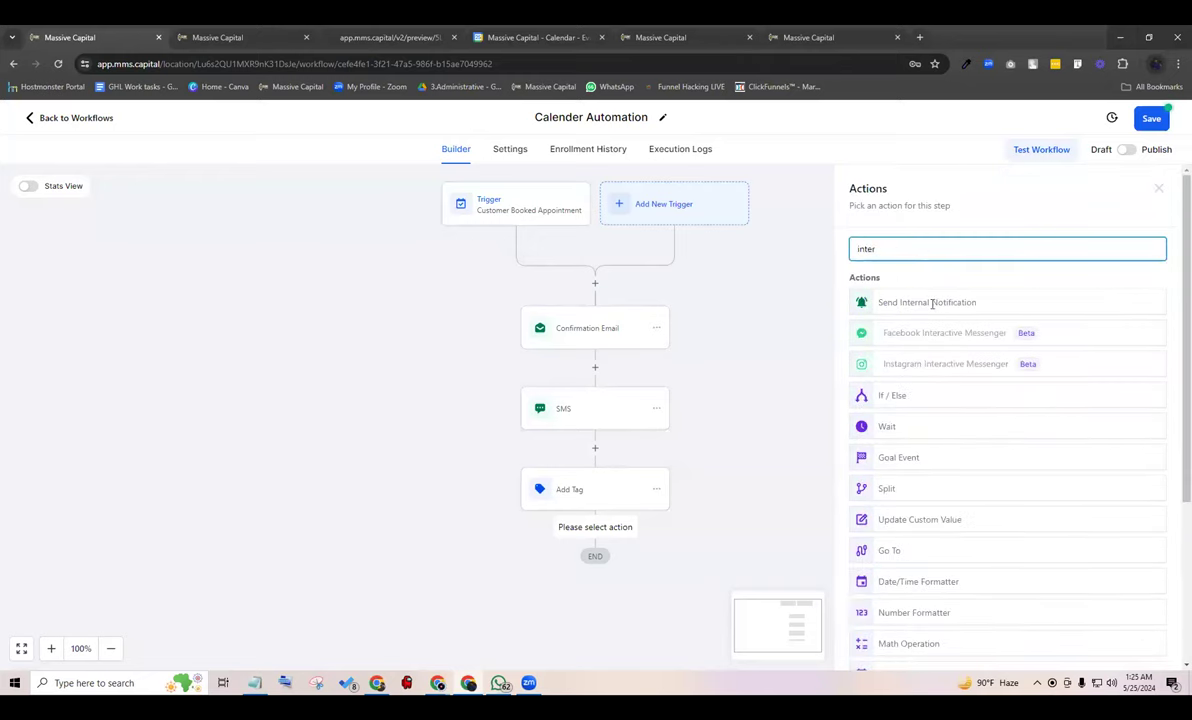
pyautogui.click(886, 303)
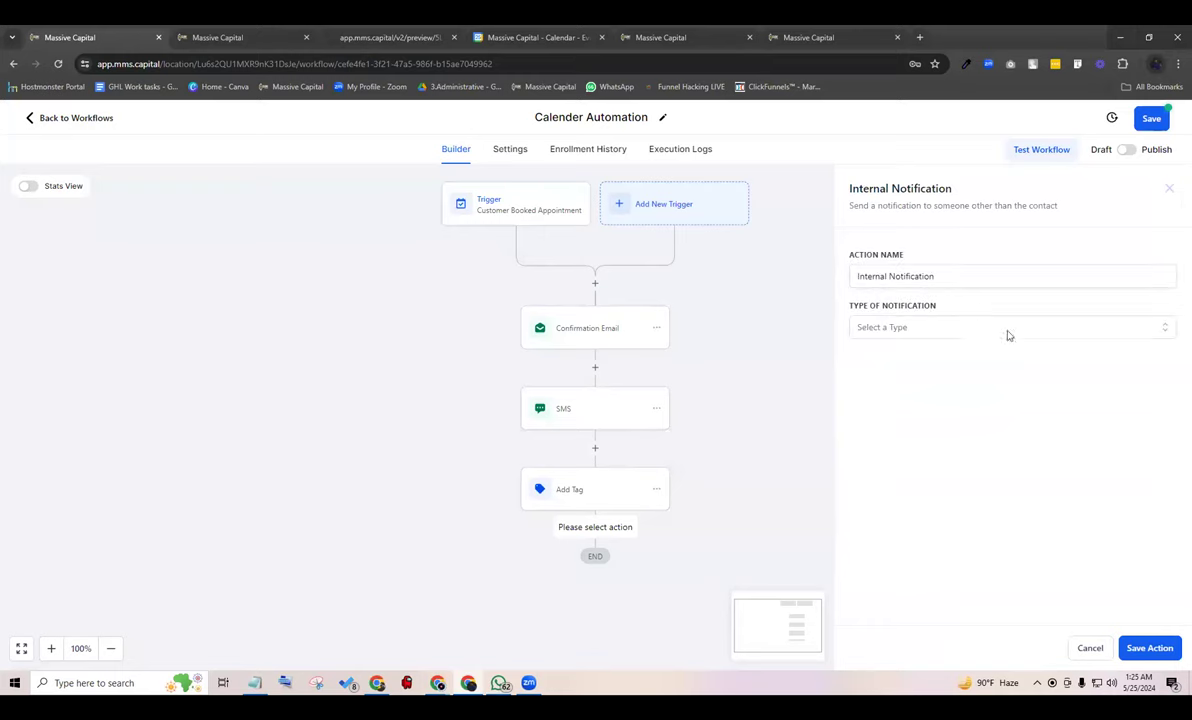
# Set the notification Type to SMS and To User Type to All Users.
pyautogui.click(940, 328)
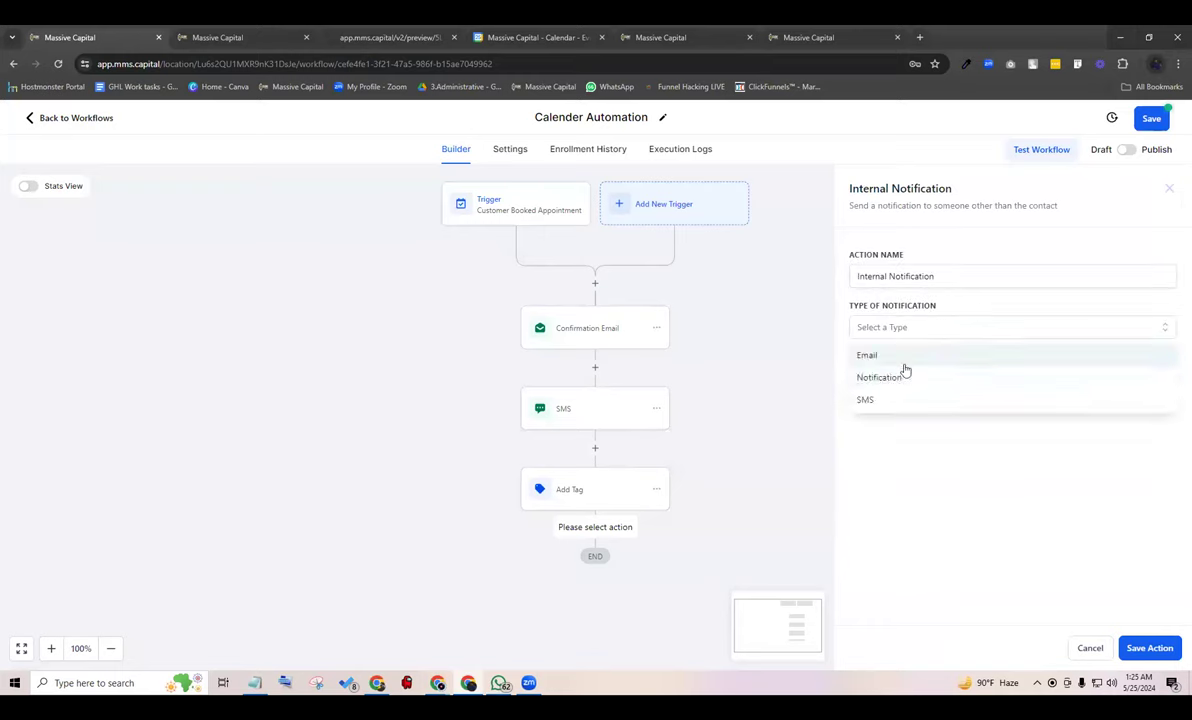
pyautogui.click(905, 363)
pyautogui.click(907, 349)
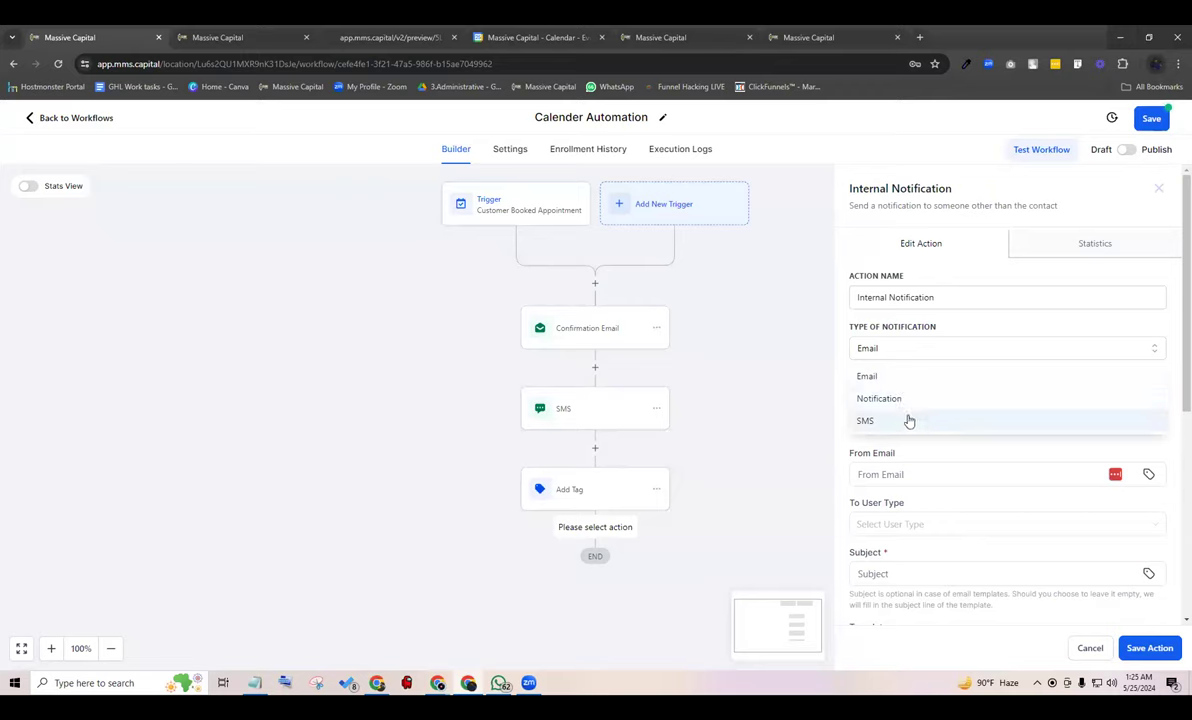
pyautogui.click(908, 421)
pyautogui.click(919, 386)
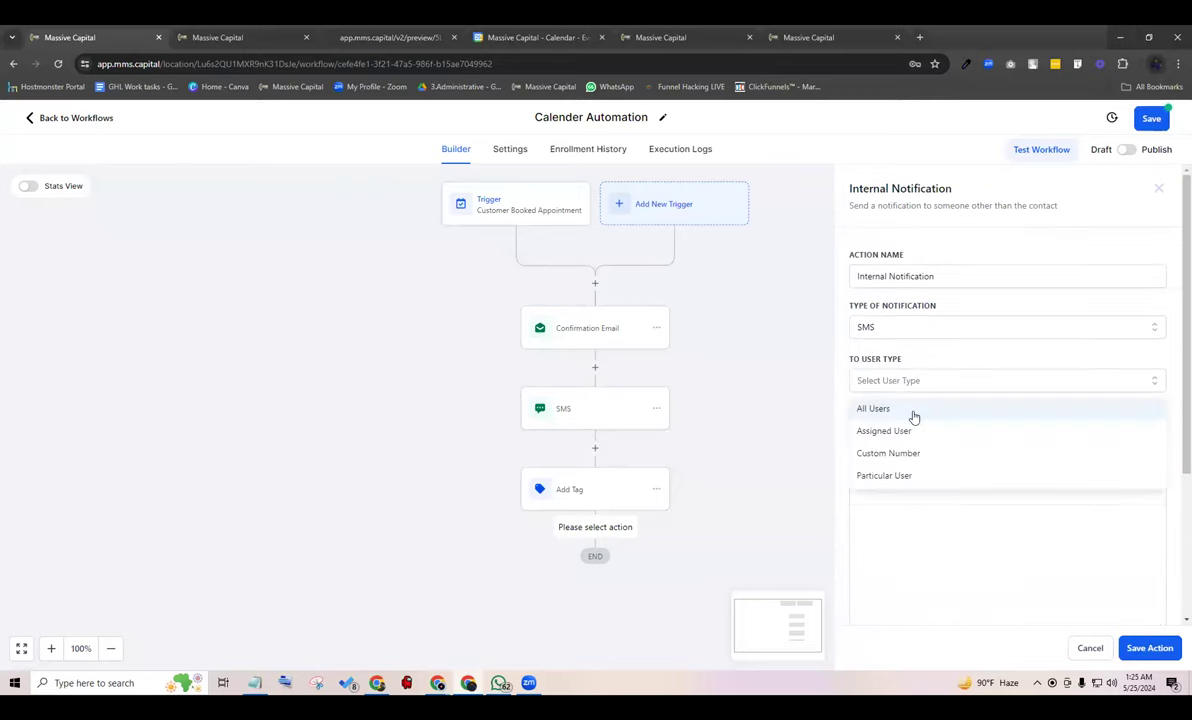
pyautogui.click(913, 412)
pyautogui.click(941, 526)
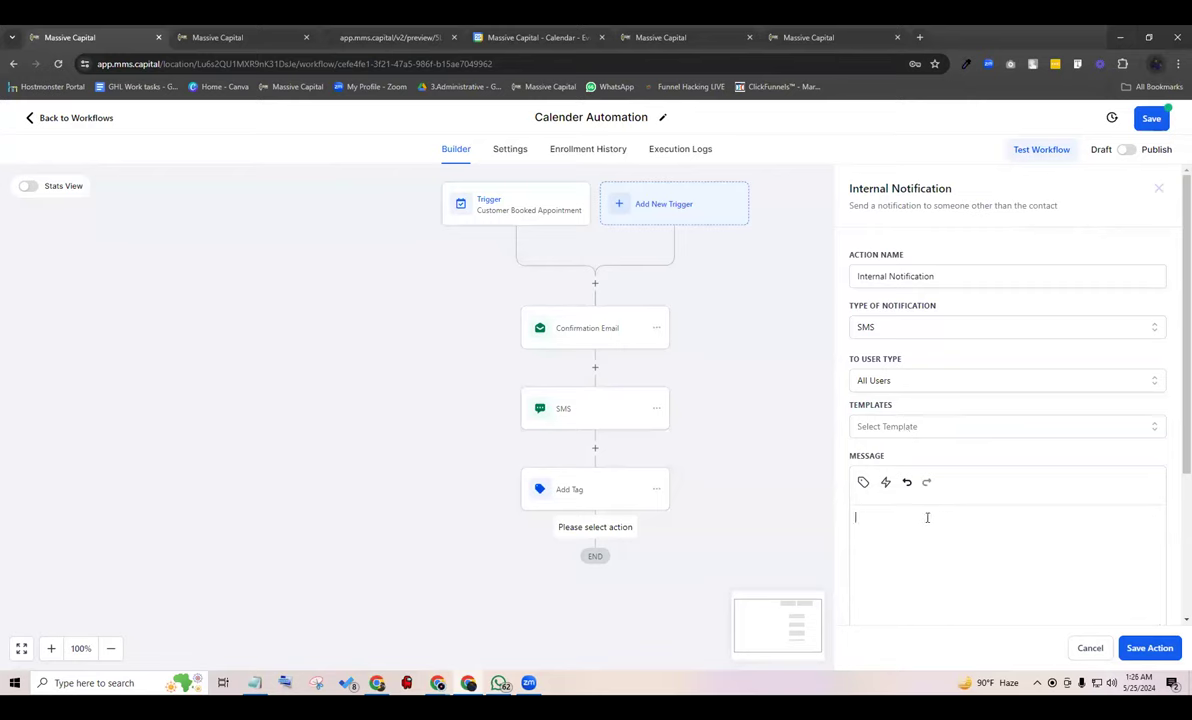
# Type the message heading 'New Contact Scheduled a Call' followed by a 'Name:' label.
pyautogui.write('New Cont')
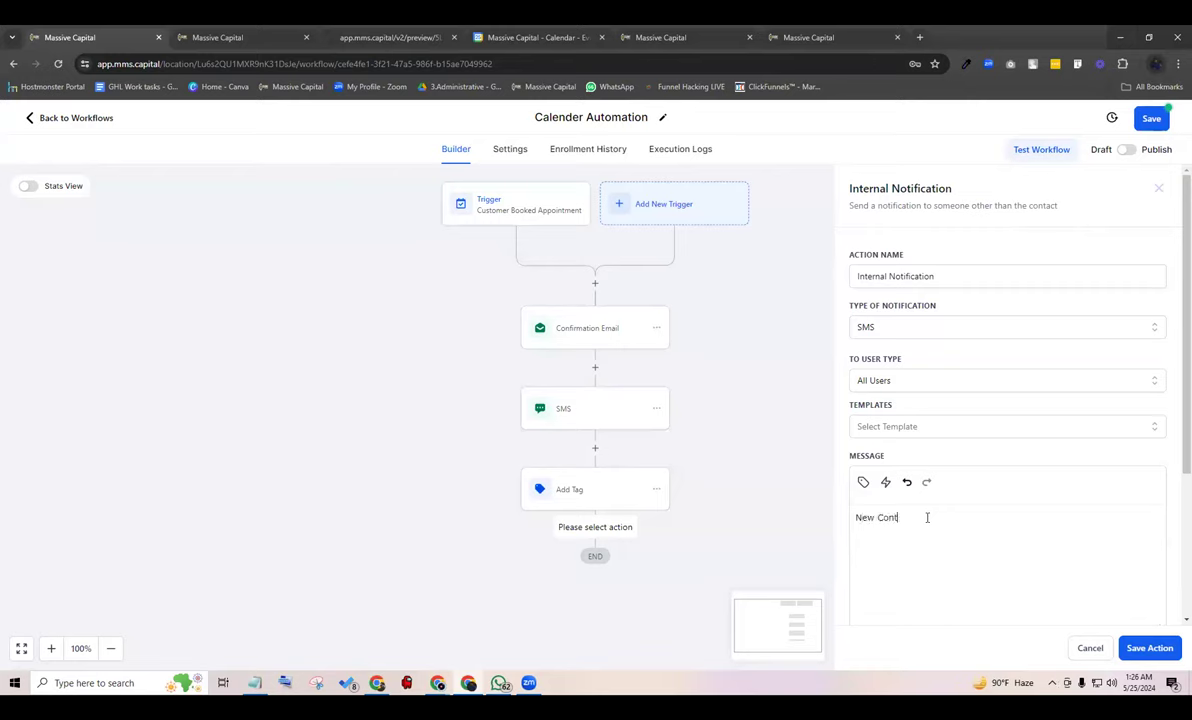
pyautogui.write('act Scheduled a Call')
pyautogui.press('Return')
pyautogui.write('Name:')
pyautogui.click(390, 36)
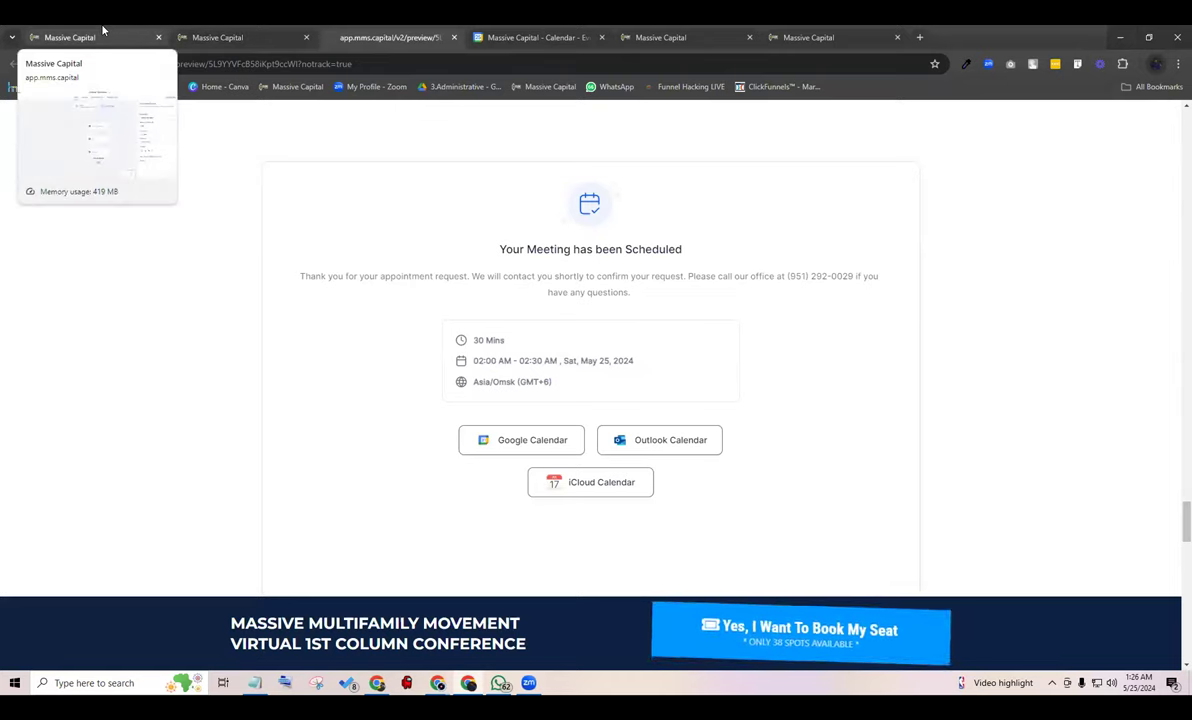
pyautogui.click(153, 33)
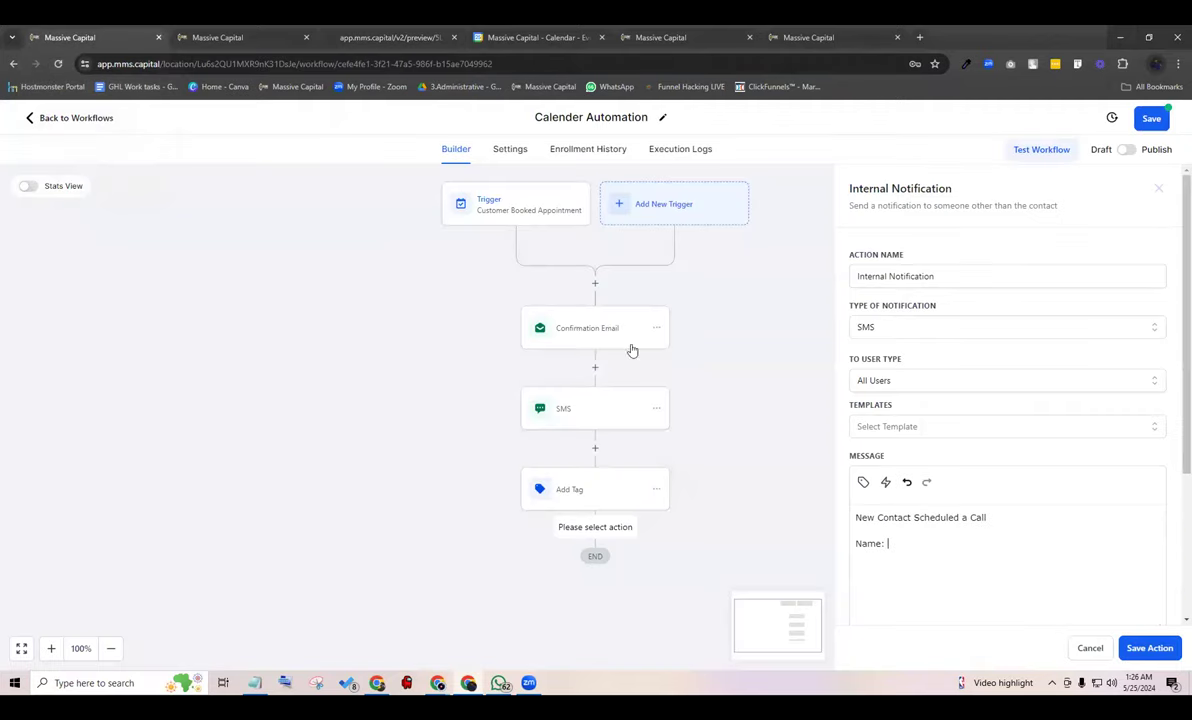
# Insert the Contact Full Name field, then a 'Phone Number' line with Contact Phone.
pyautogui.click(862, 484)
pyautogui.click(838, 243)
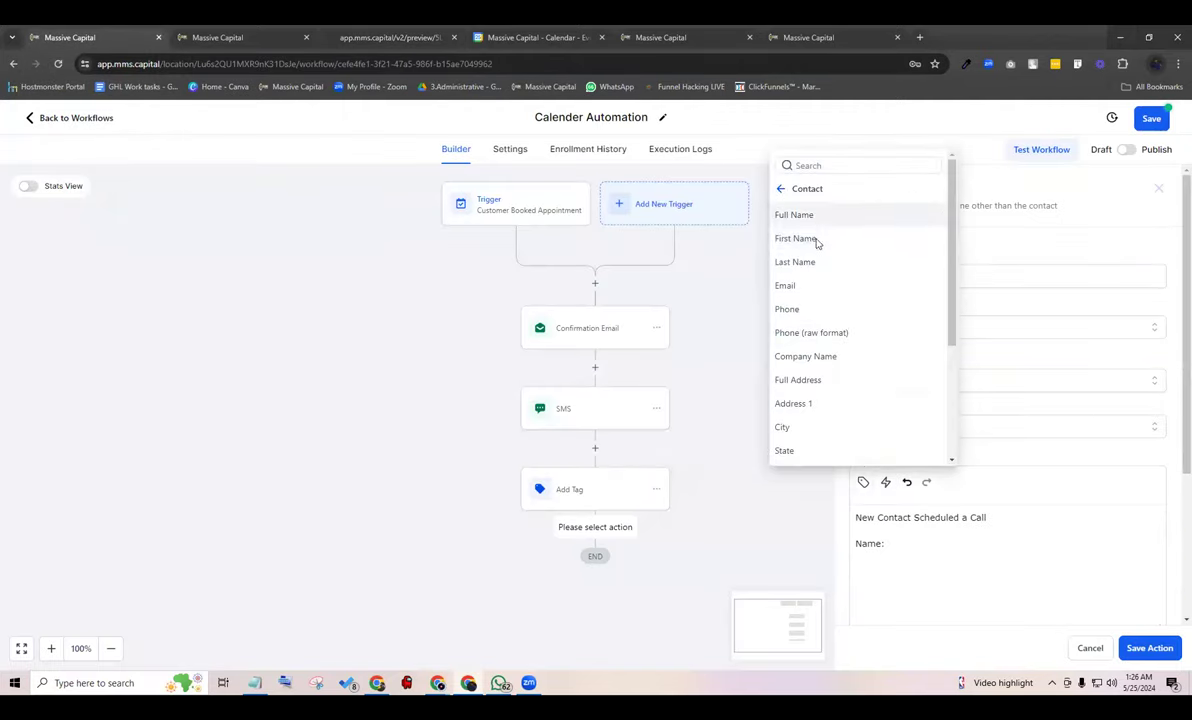
pyautogui.click(800, 216)
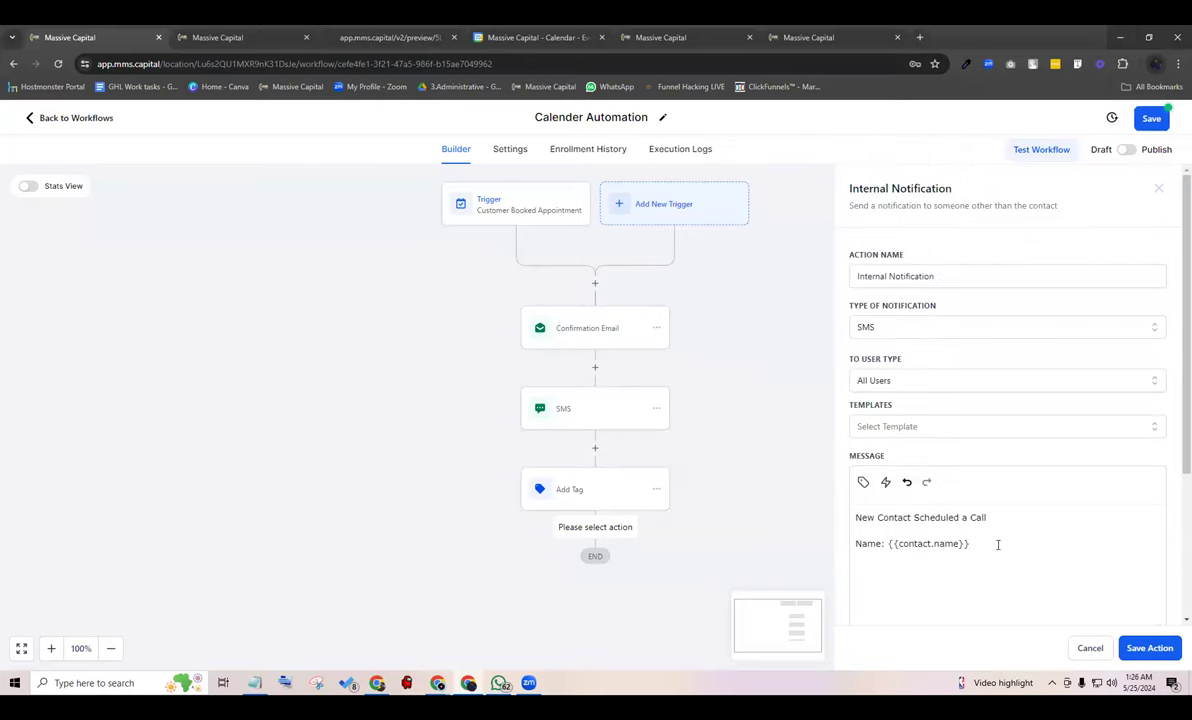
pyautogui.press('Return')
pyautogui.write('Phone Number:')
pyautogui.click(863, 482)
pyautogui.click(845, 314)
# Add an 'Appointment time :' line with the Appointment Start Date Time field.
pyautogui.write('Appointmen')
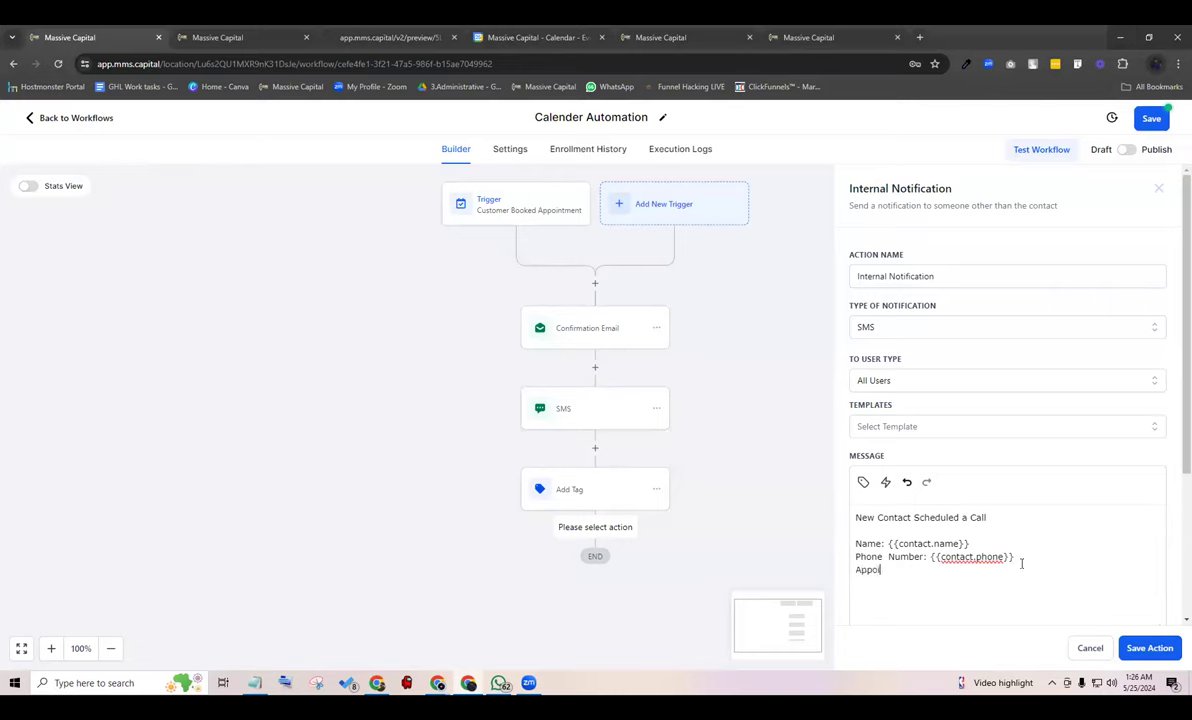
pyautogui.write('t time :')
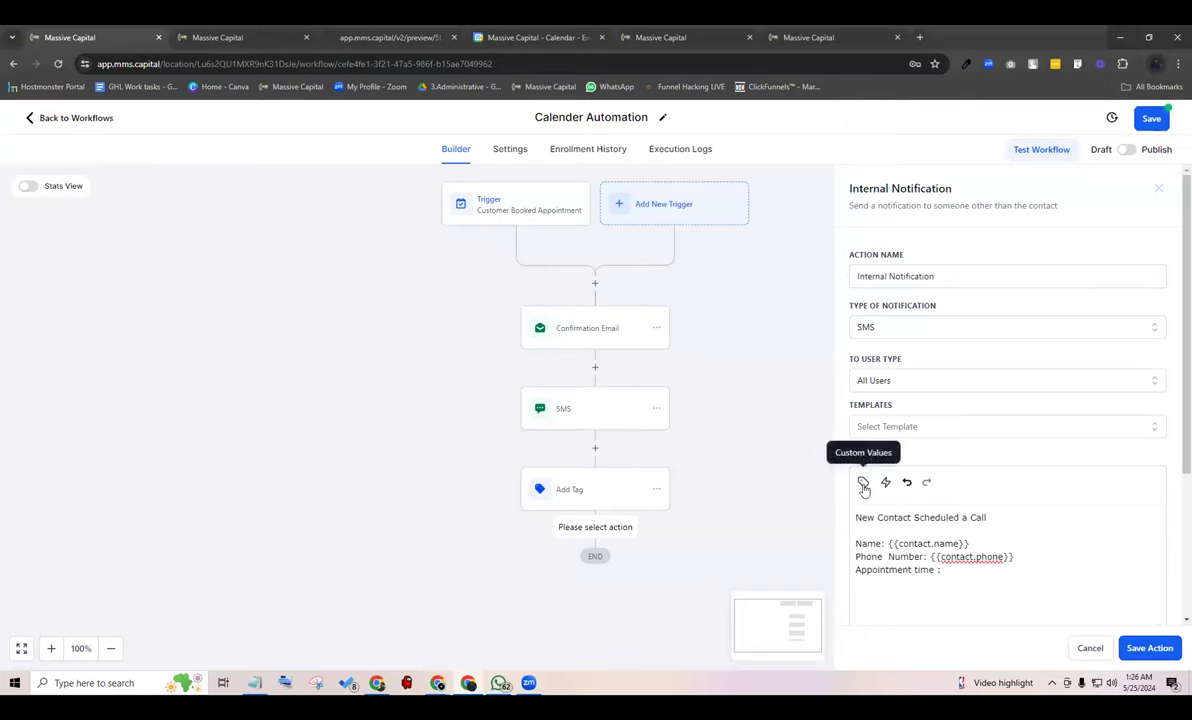
pyautogui.click(863, 482)
pyautogui.scroll(-2, 845, 385)
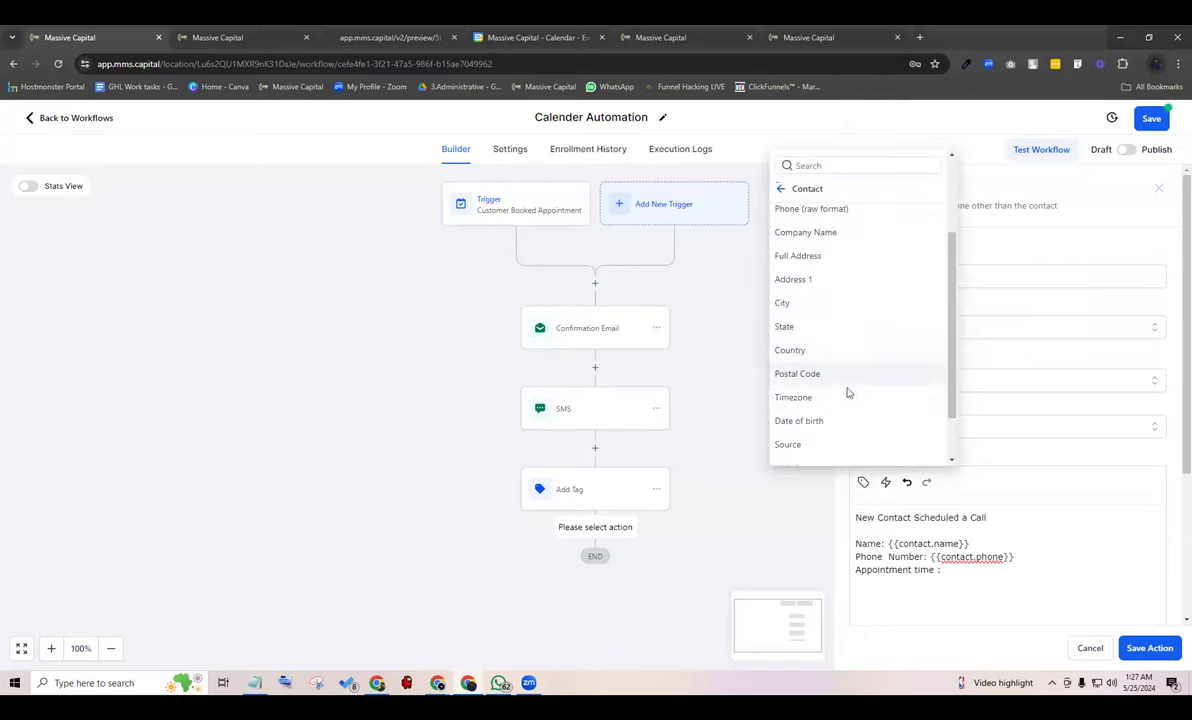
pyautogui.scroll(-2, 849, 400)
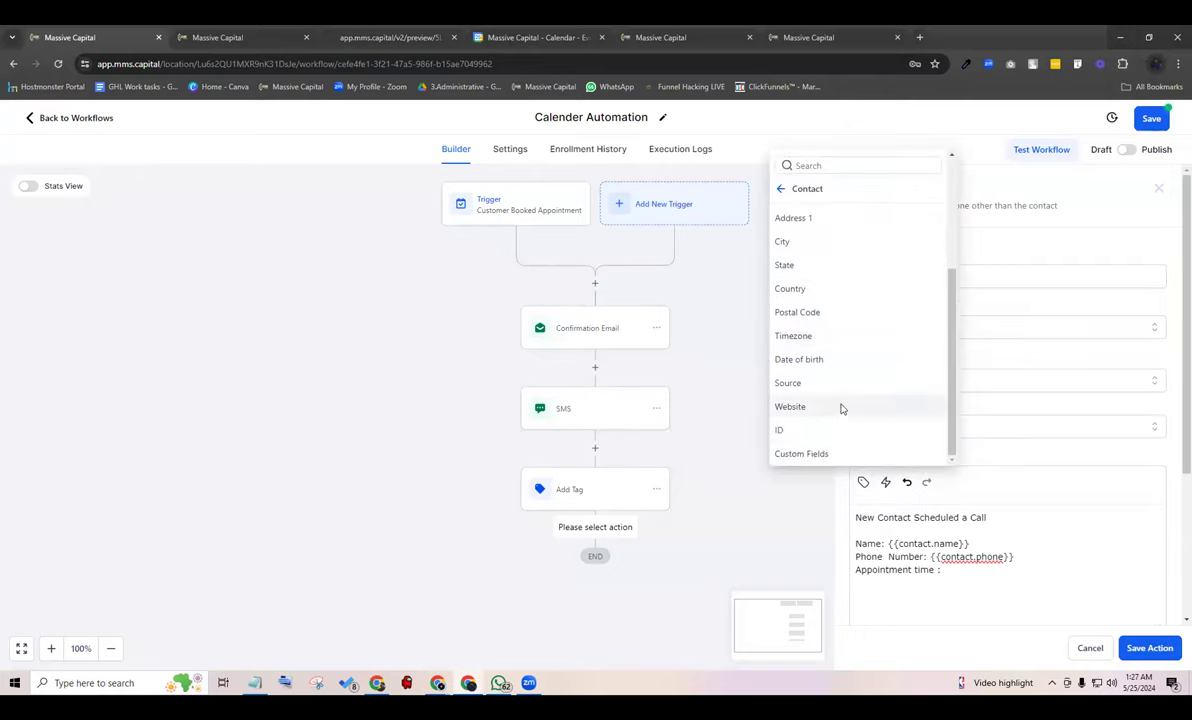
pyautogui.scroll(4, 841, 408)
pyautogui.click(781, 188)
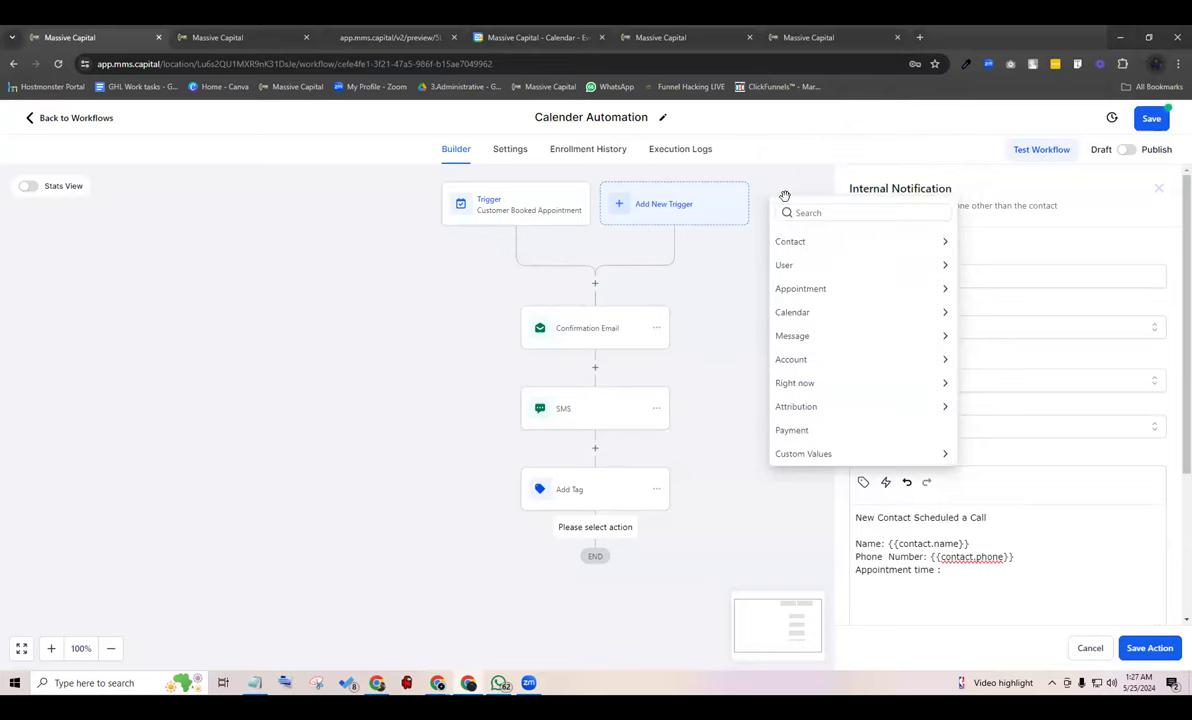
pyautogui.click(826, 288)
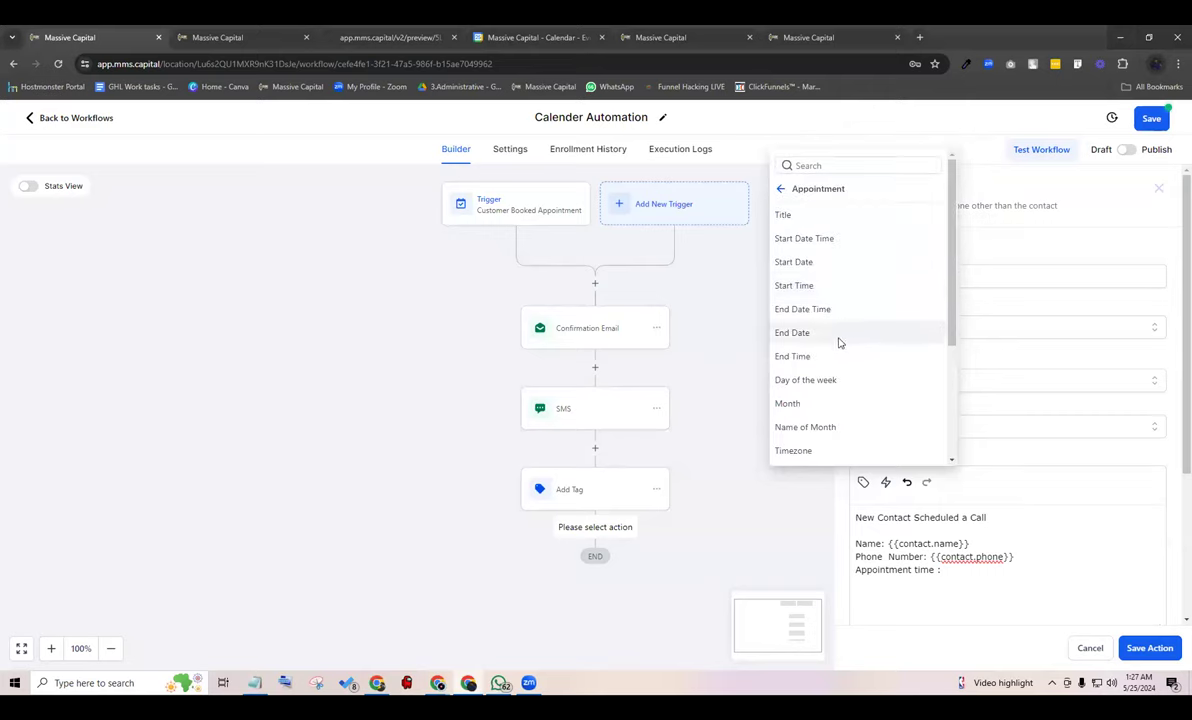
pyautogui.click(820, 246)
pyautogui.scroll(-3, 1088, 590)
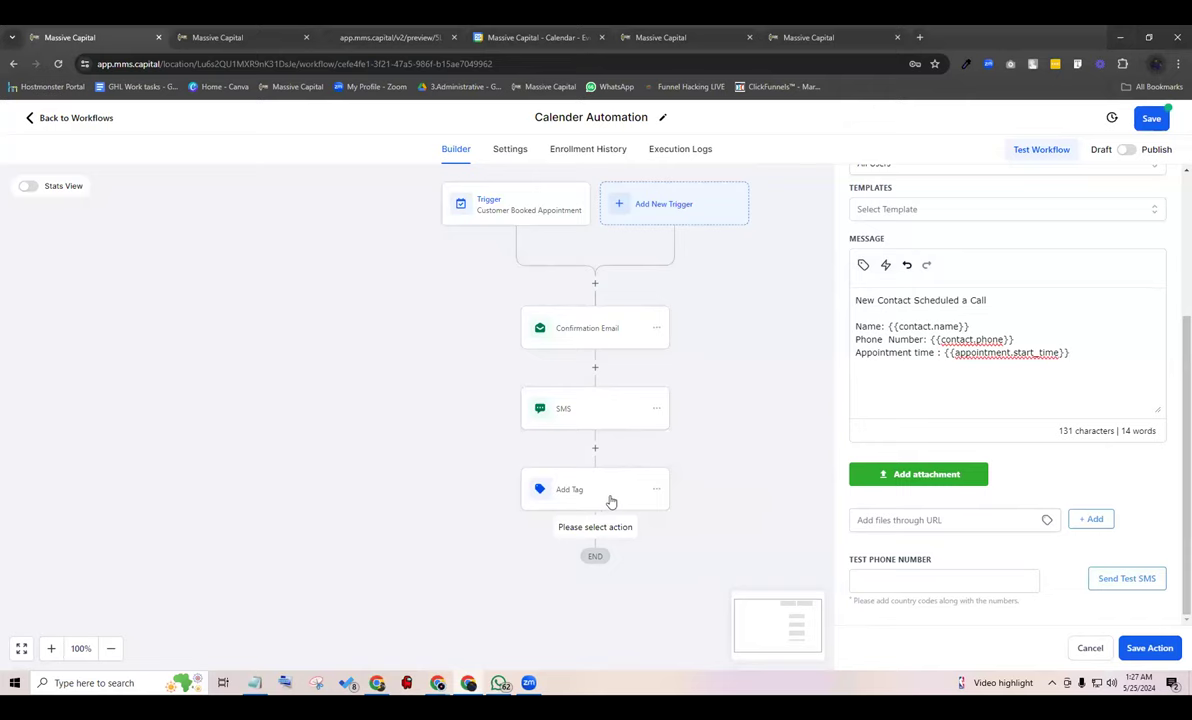
# Save the Internal Notification step and review its name, phone and appointment placeholders.
pyautogui.click(1146, 650)
pyautogui.scroll(-1, 817, 511)
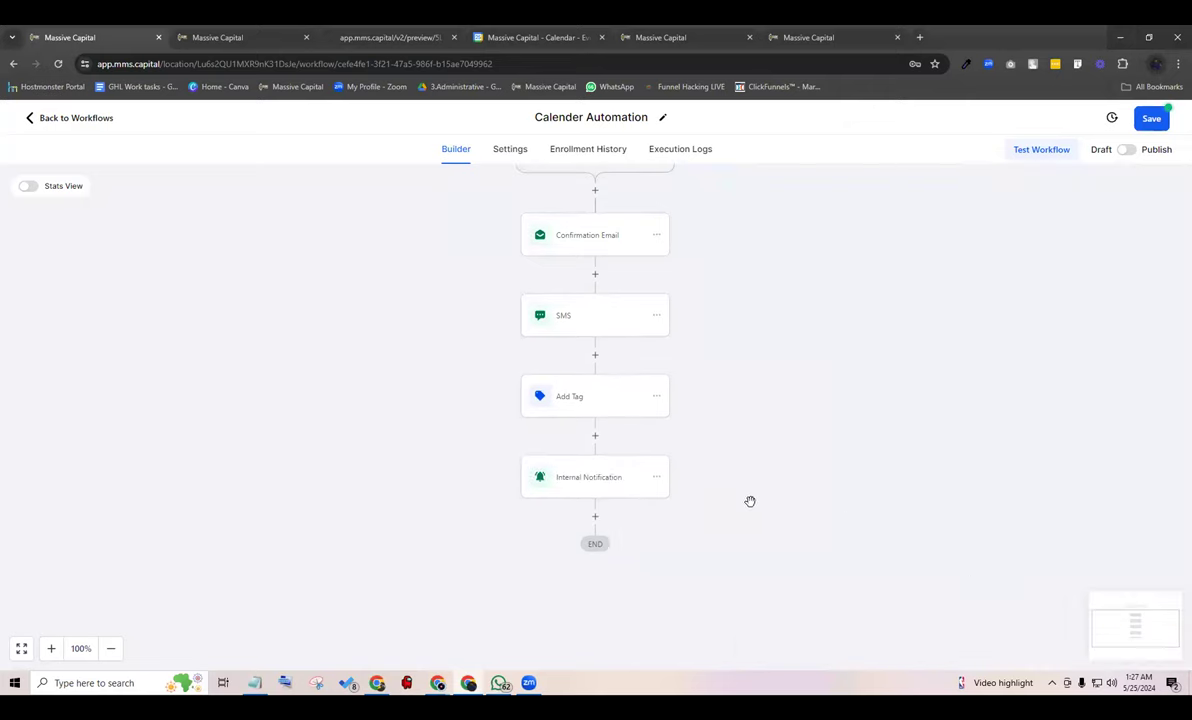
pyautogui.click(616, 484)
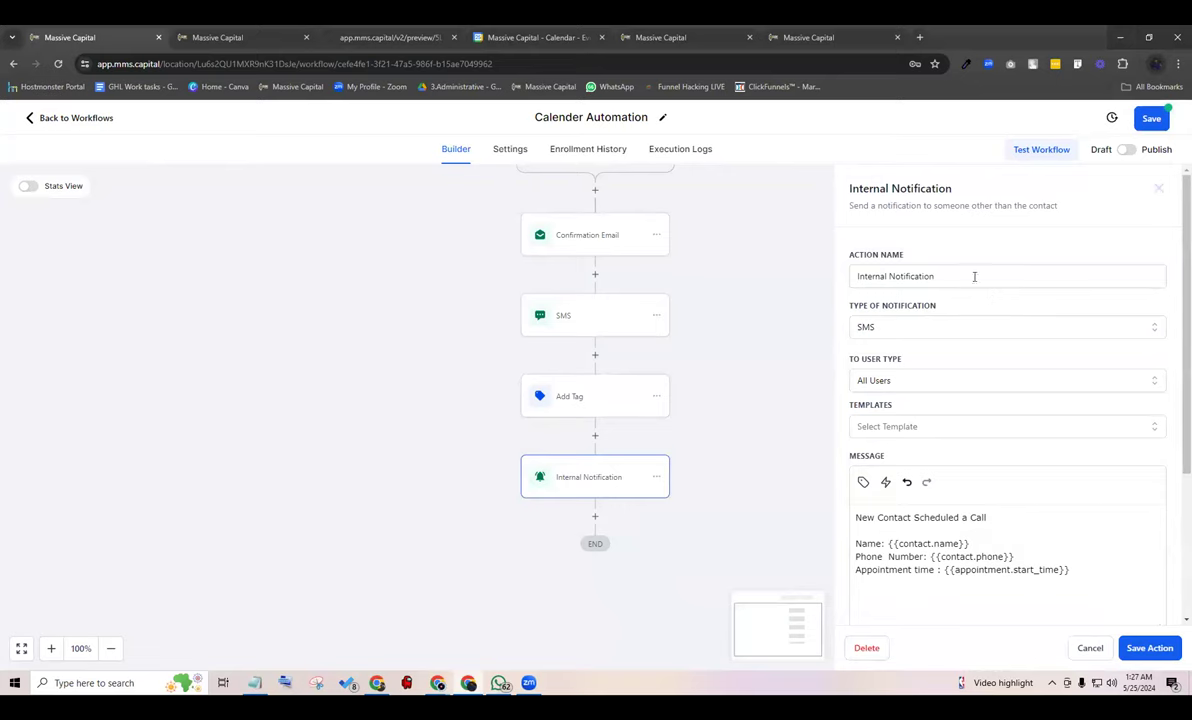
pyautogui.scroll(-3, 974, 400)
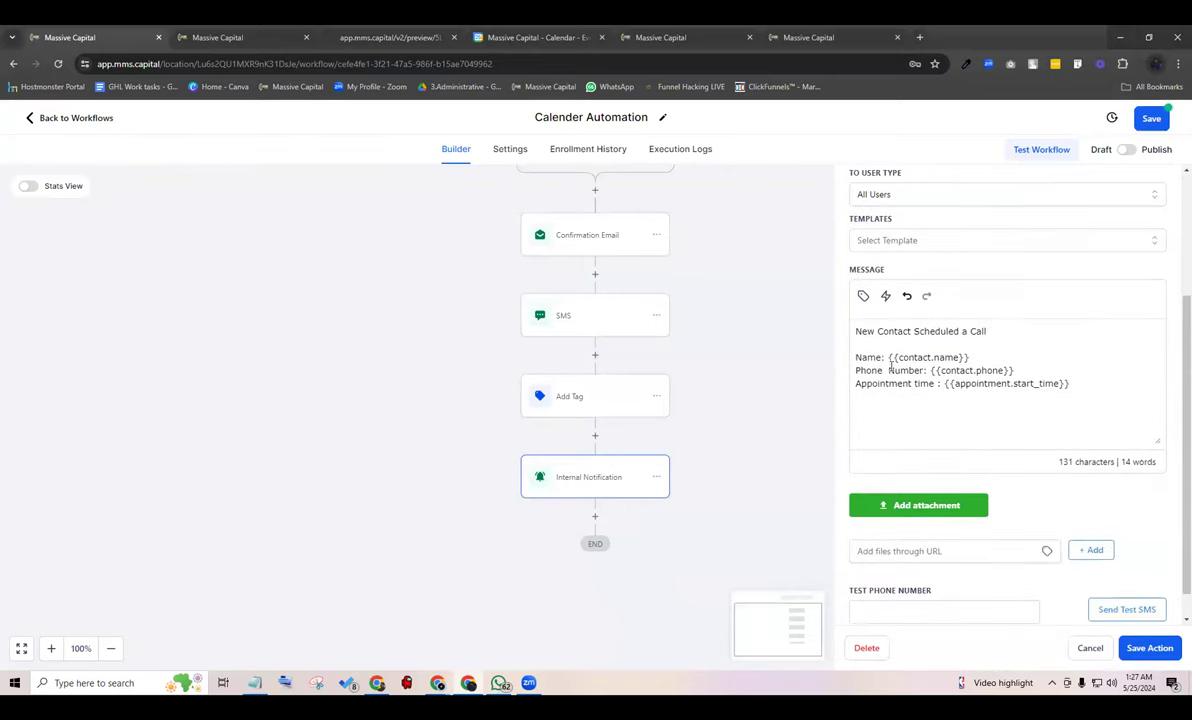
pyautogui.moveTo(888, 357); pyautogui.dragTo(1015, 371)
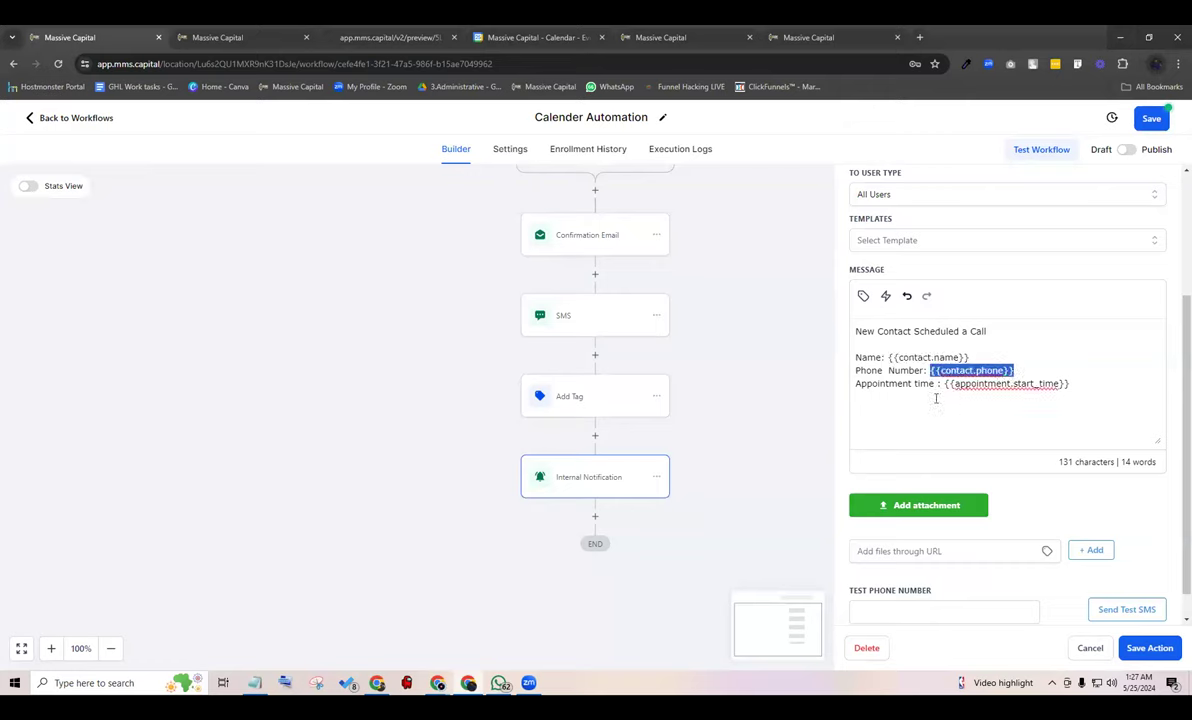
pyautogui.moveTo(945, 385); pyautogui.dragTo(1074, 383)
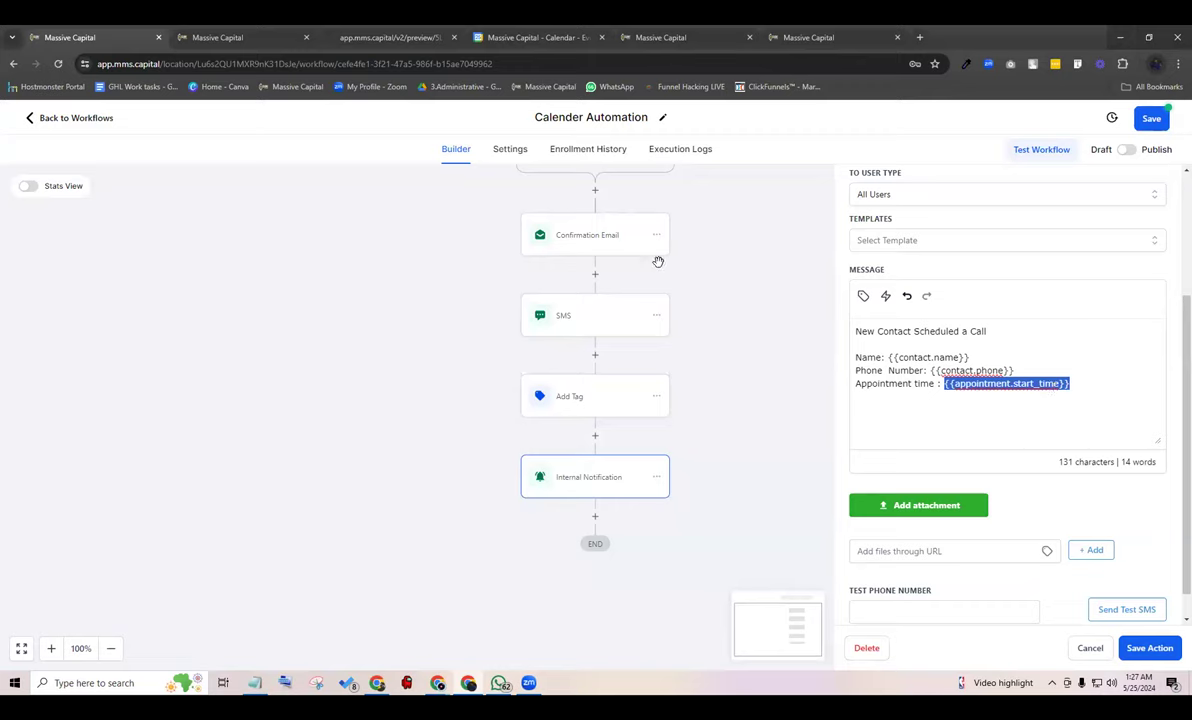
# Check the Confirmation Email and SMS steps, then save Internal Notification again.
pyautogui.click(608, 240)
pyautogui.click(618, 312)
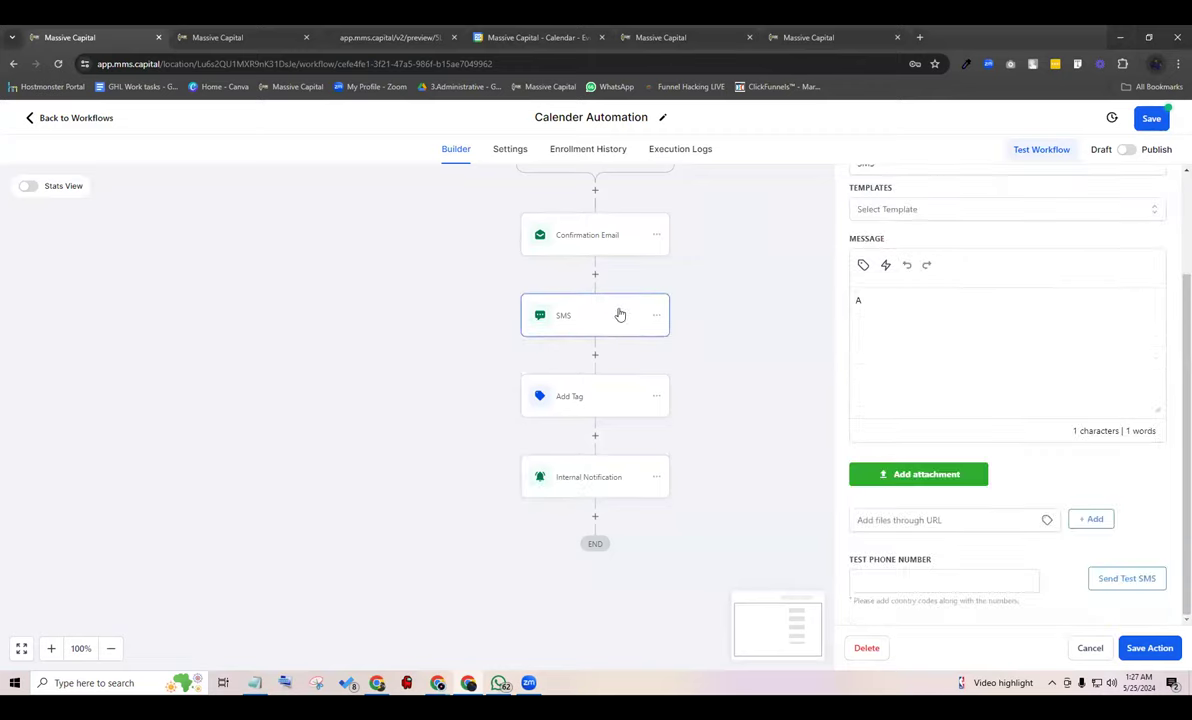
pyautogui.click(592, 480)
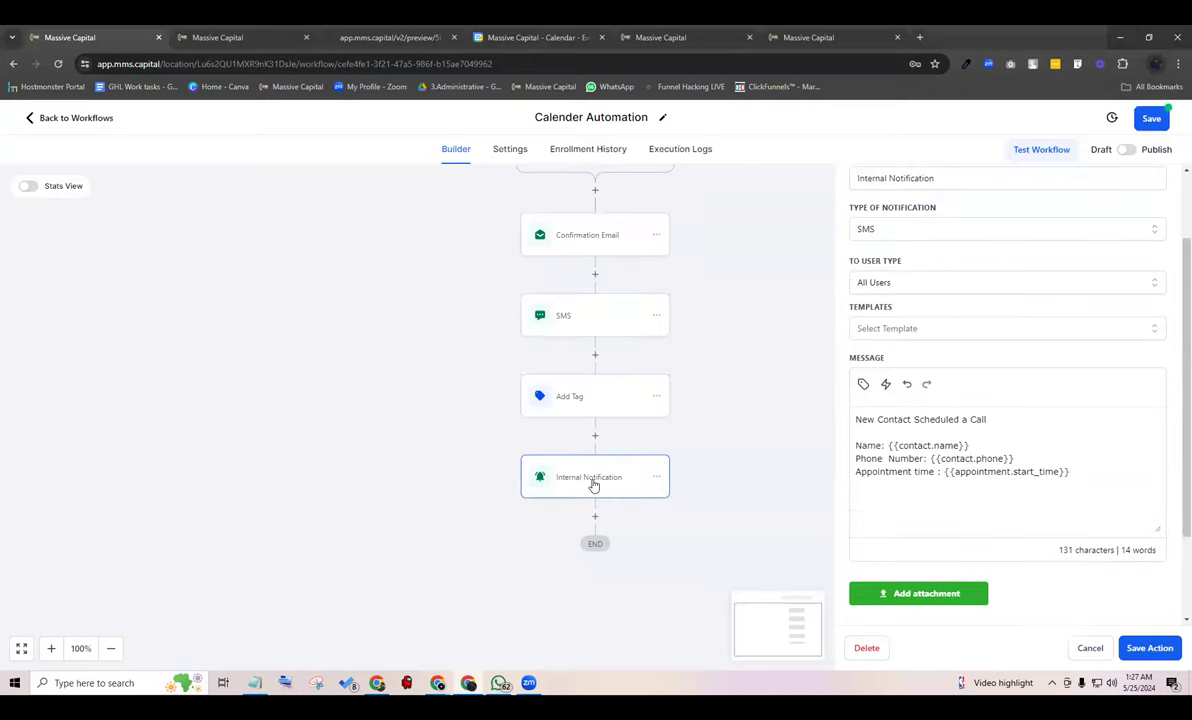
pyautogui.click(1146, 647)
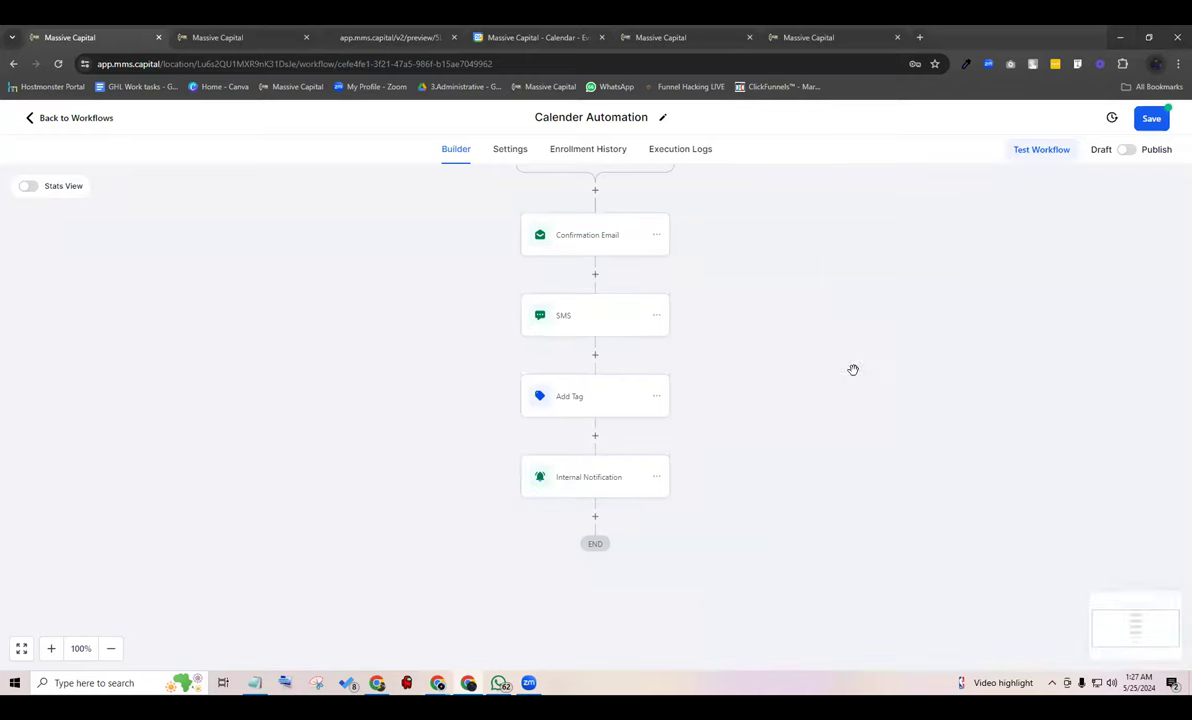
# Switch the Calender Automation workflow from Draft to Published.
pyautogui.scroll(2, 838, 360)
pyautogui.scroll(-1, 831, 362)
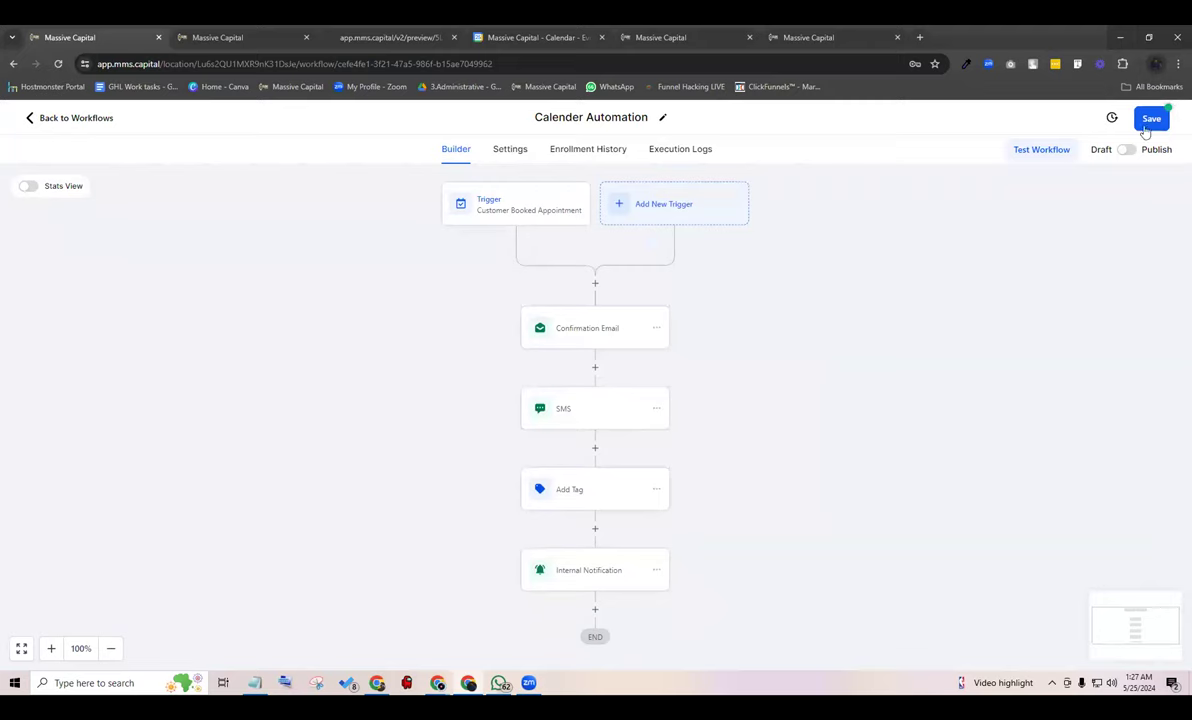
pyautogui.click(1129, 151)
pyautogui.scroll(-2, 750, 364)
# Start an Add Task step after Internal Notification, then cancel without adding it.
pyautogui.click(591, 488)
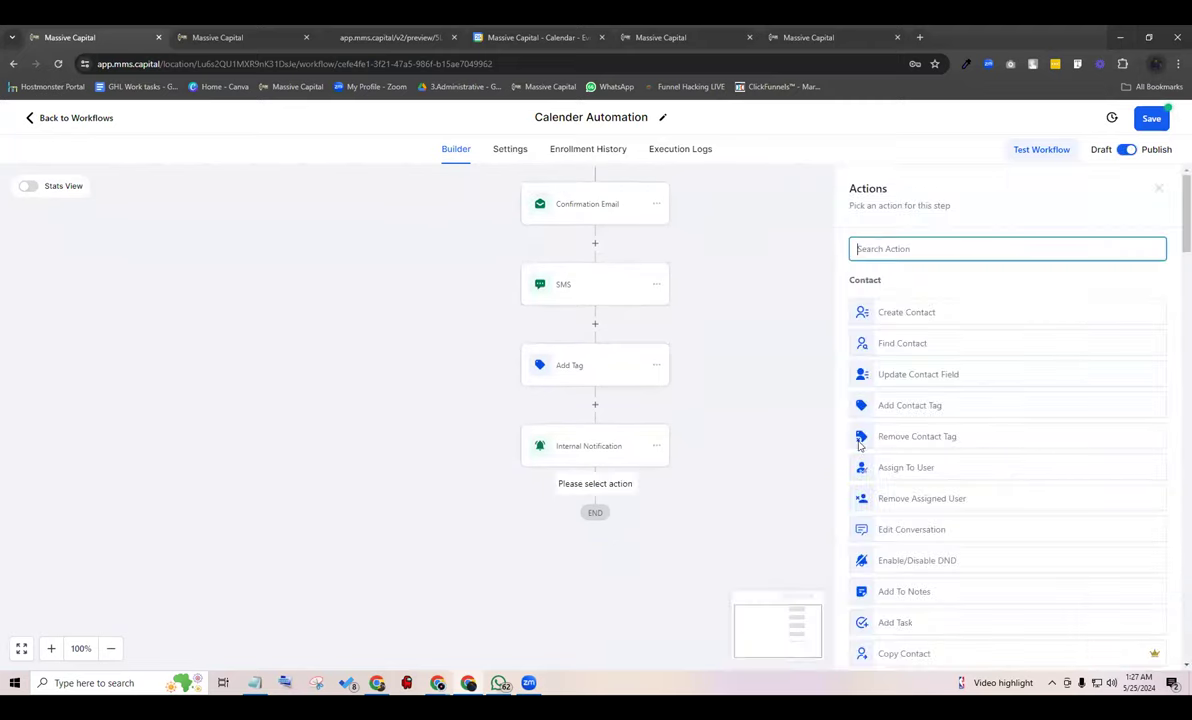
pyautogui.scroll(-2, 948, 468)
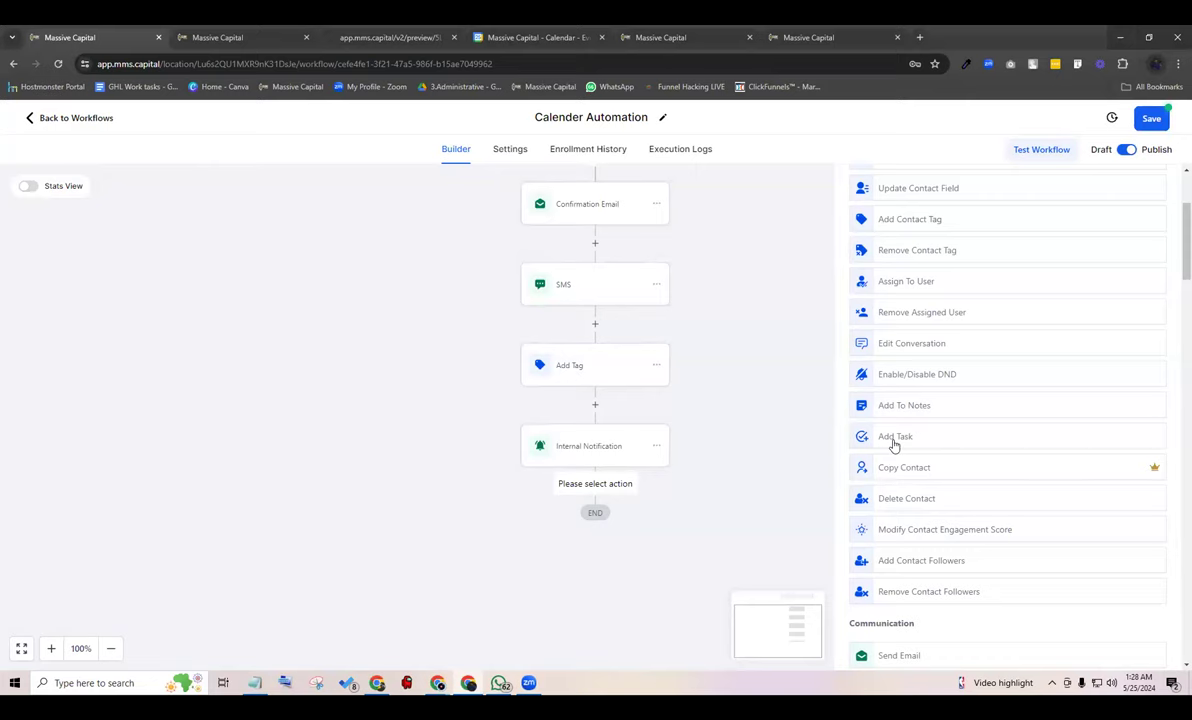
pyautogui.click(894, 440)
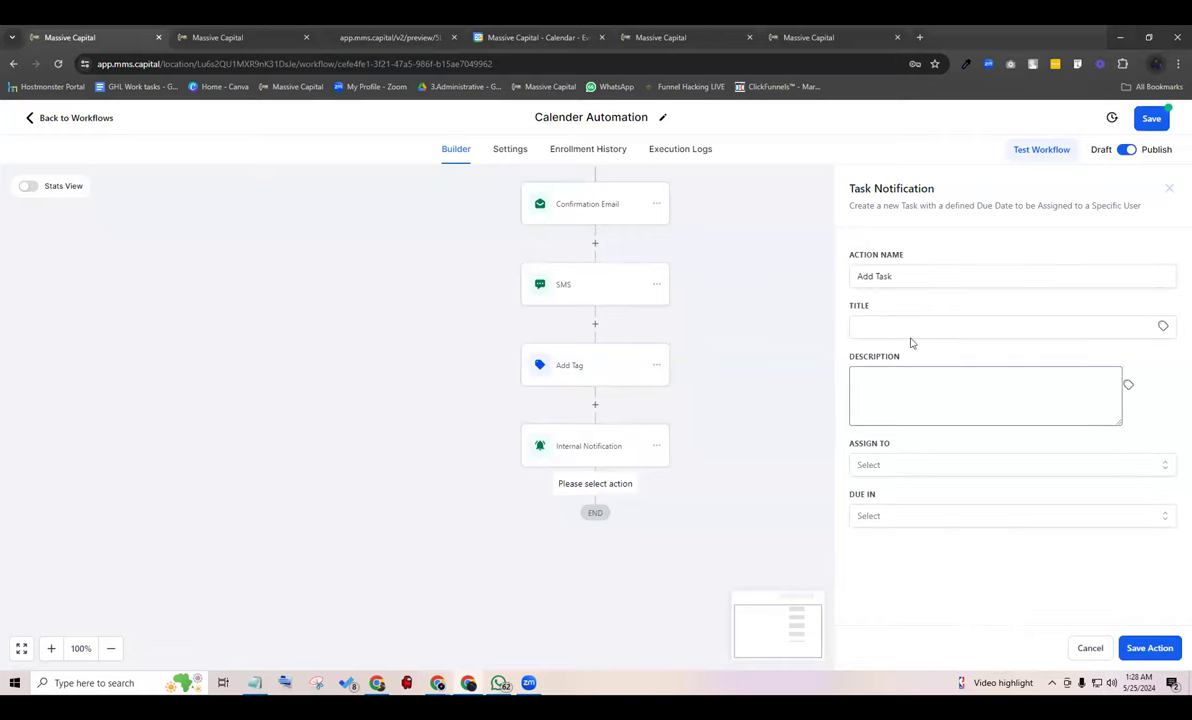
pyautogui.click(1089, 648)
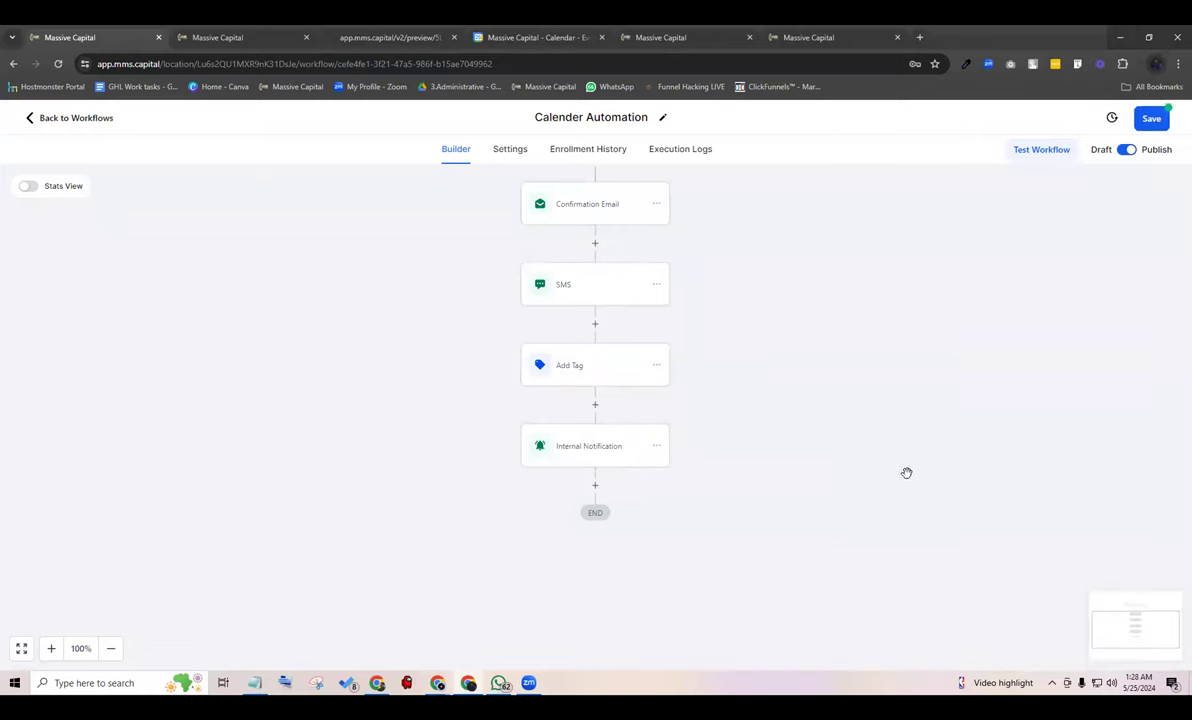
# Save the workflow from the top-right Save button and look over the saved canvas.
pyautogui.click(1150, 118)
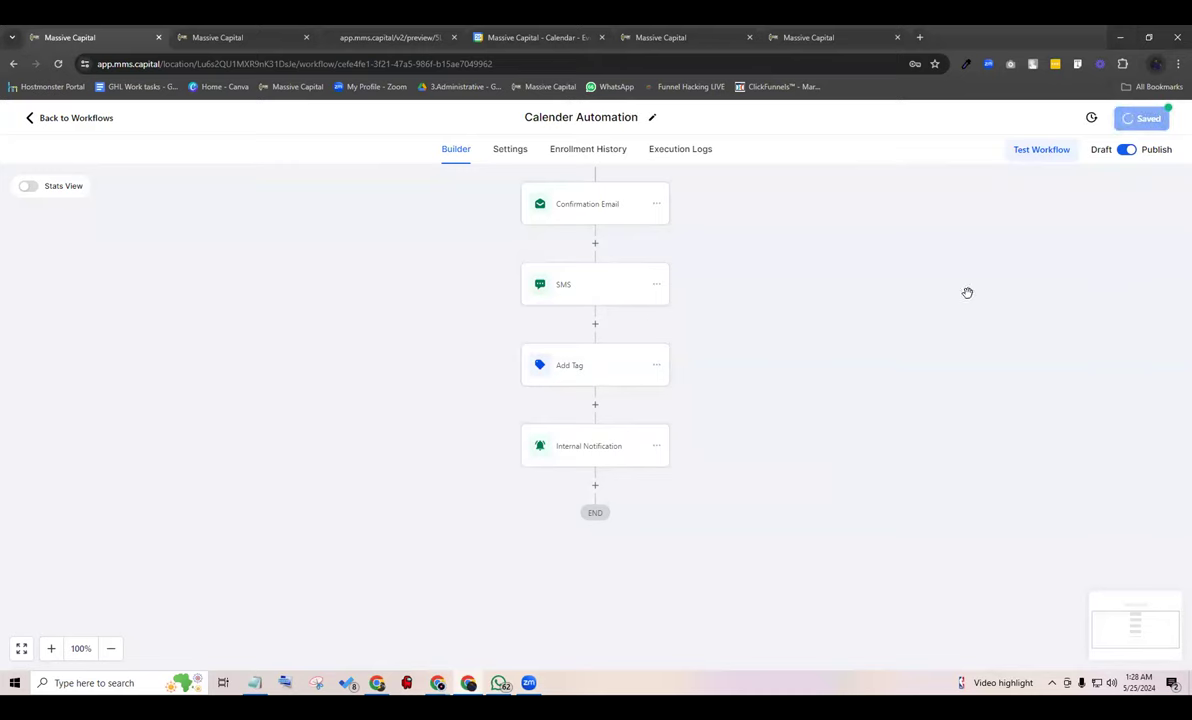
pyautogui.scroll(3, 798, 354)
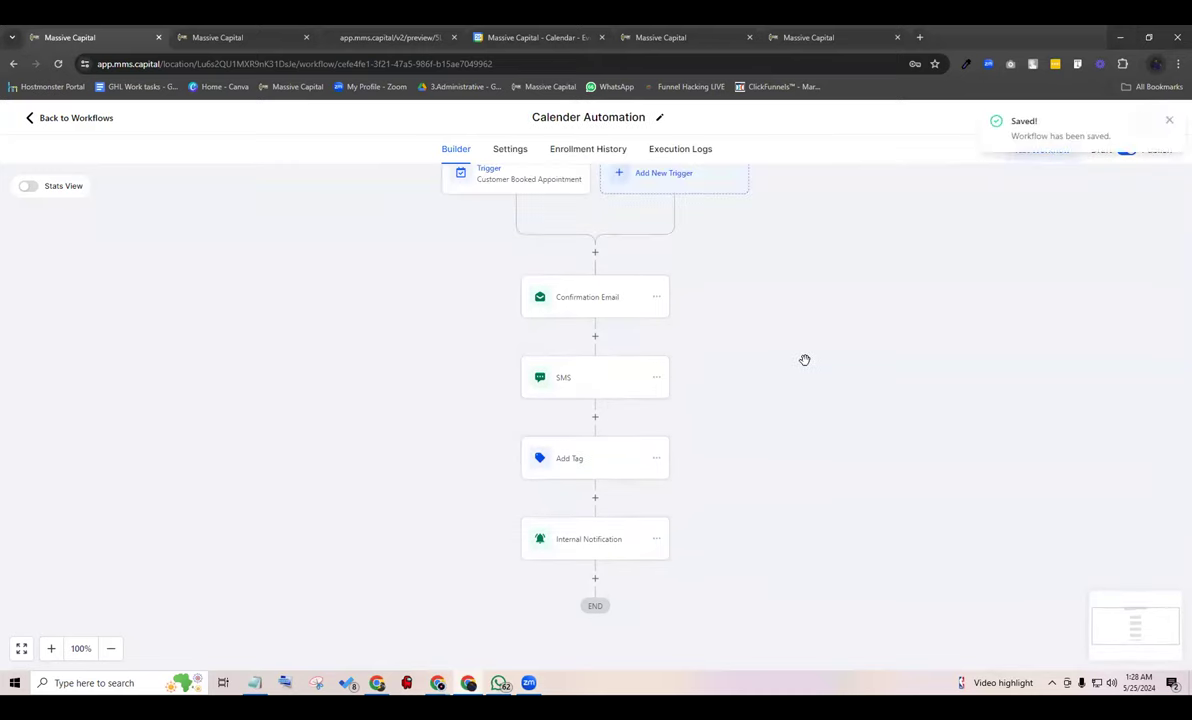
pyautogui.scroll(1, 804, 360)
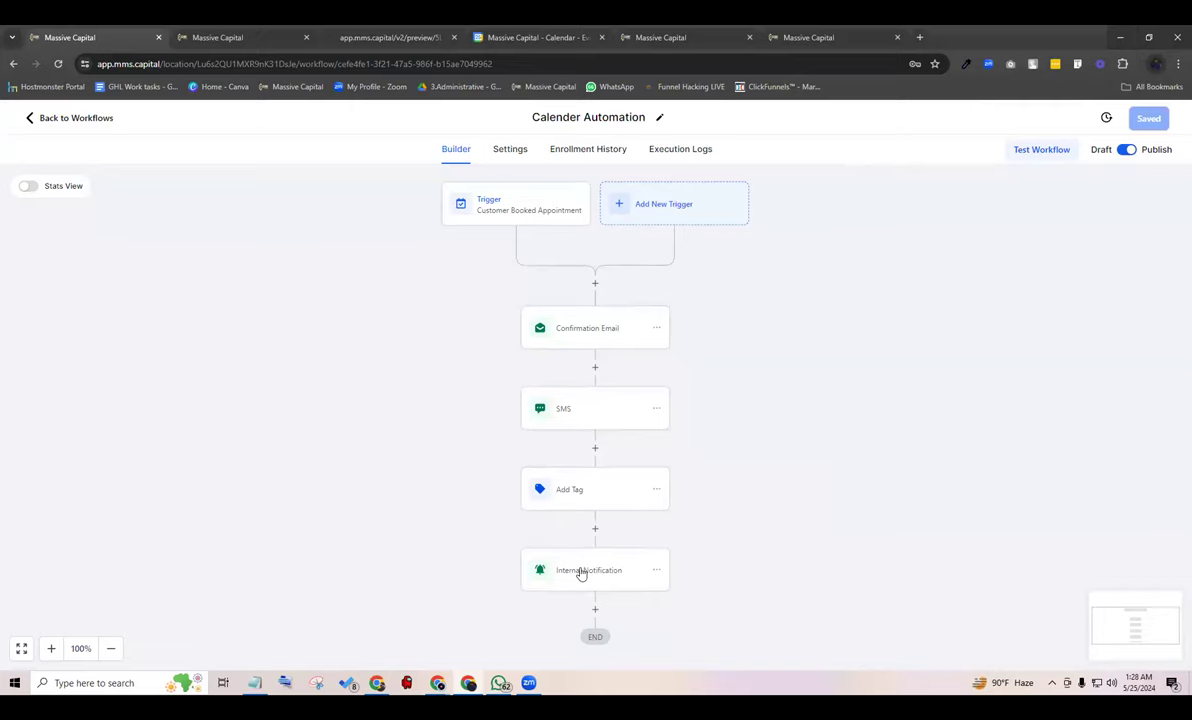
pyautogui.scroll(2, 314, 295)
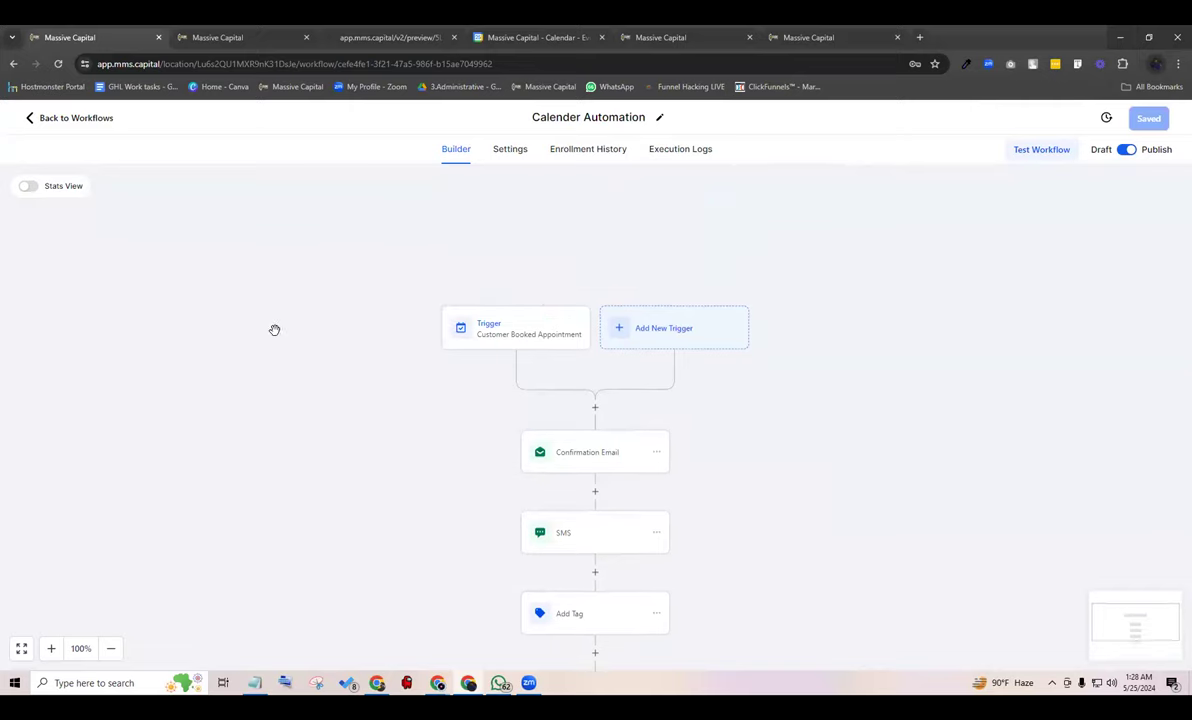
pyautogui.scroll(1, 274, 330)
pyautogui.scroll(-2, 274, 330)
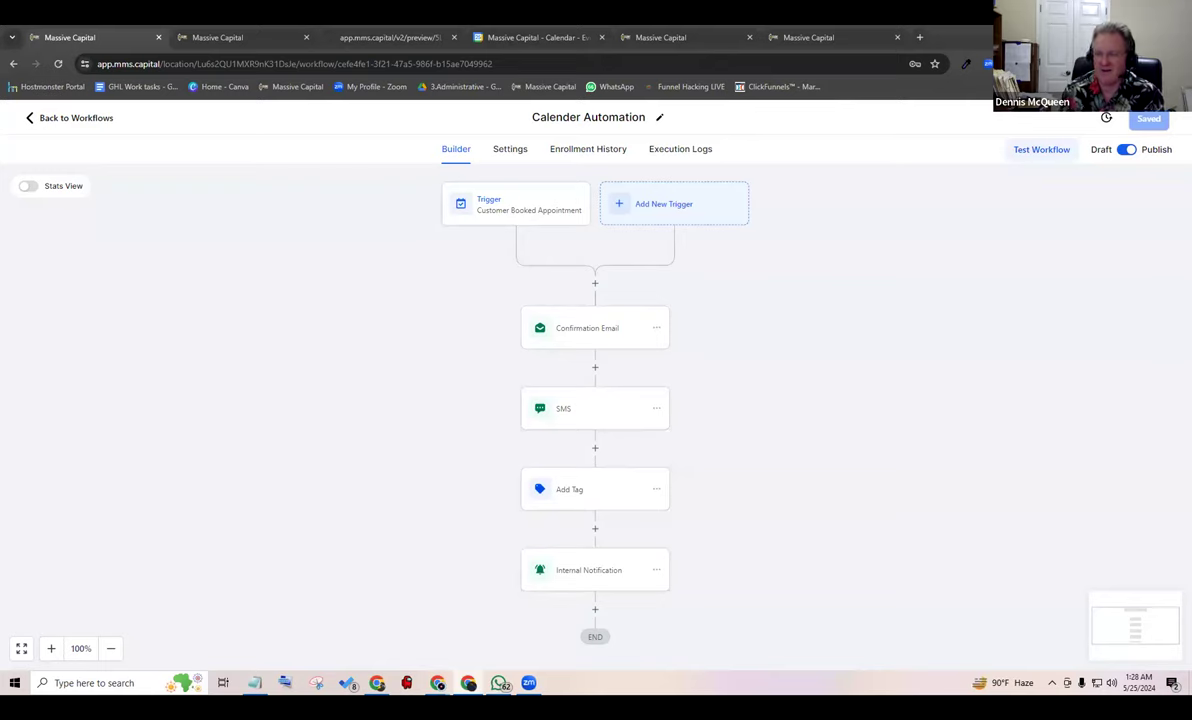
# Go back to Workflows, then open Opportunities to view the Website Leads pipeline.
pyautogui.click(50, 121)
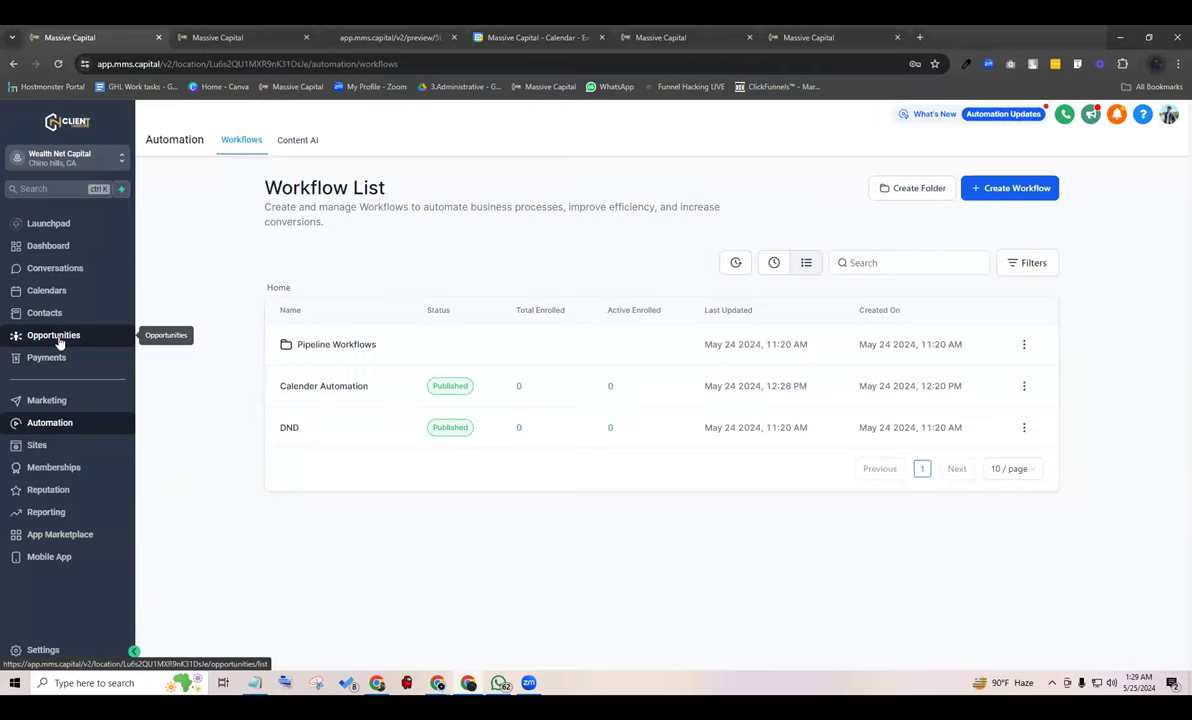
pyautogui.click(58, 342)
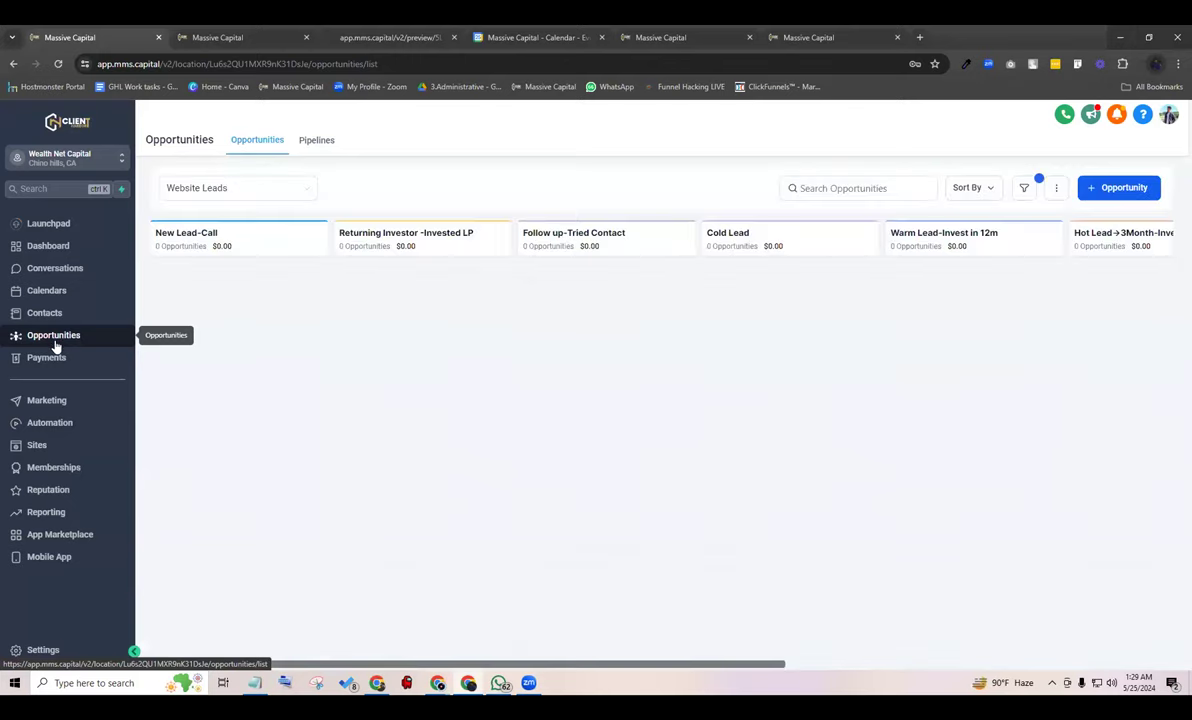
# Close the opportunity filters and return to the booking preview showing the May 25, 2024 meeting.
pyautogui.click(1024, 189)
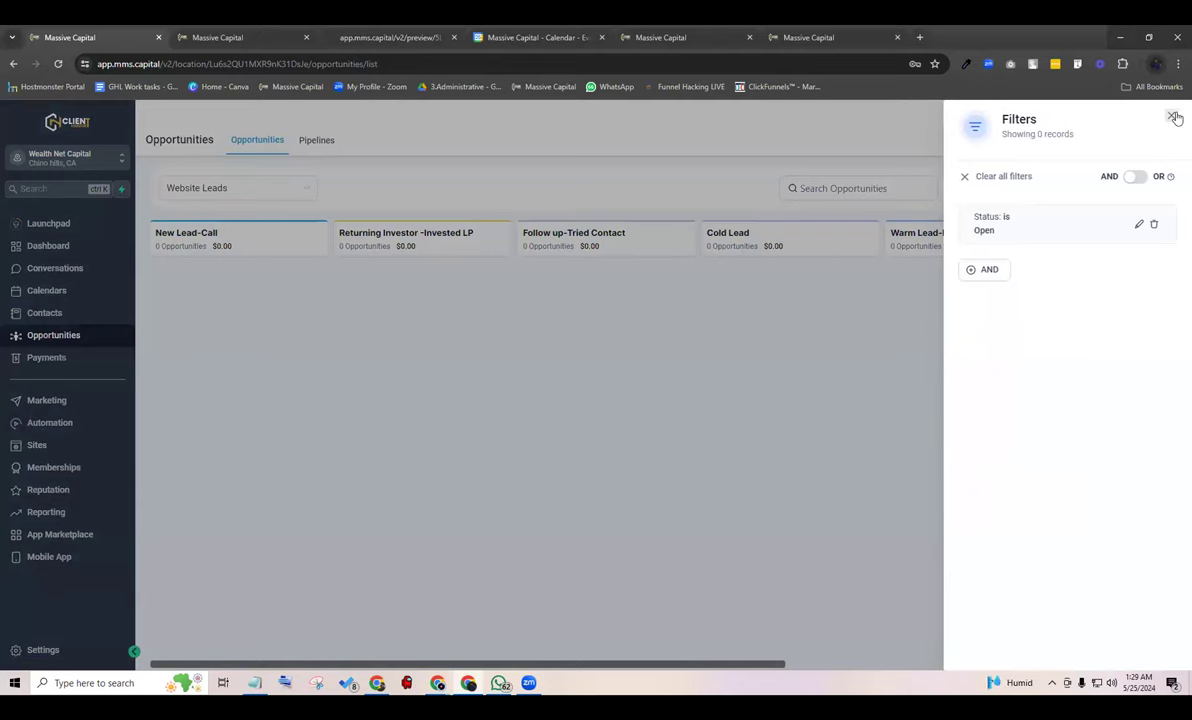
pyautogui.click(1172, 117)
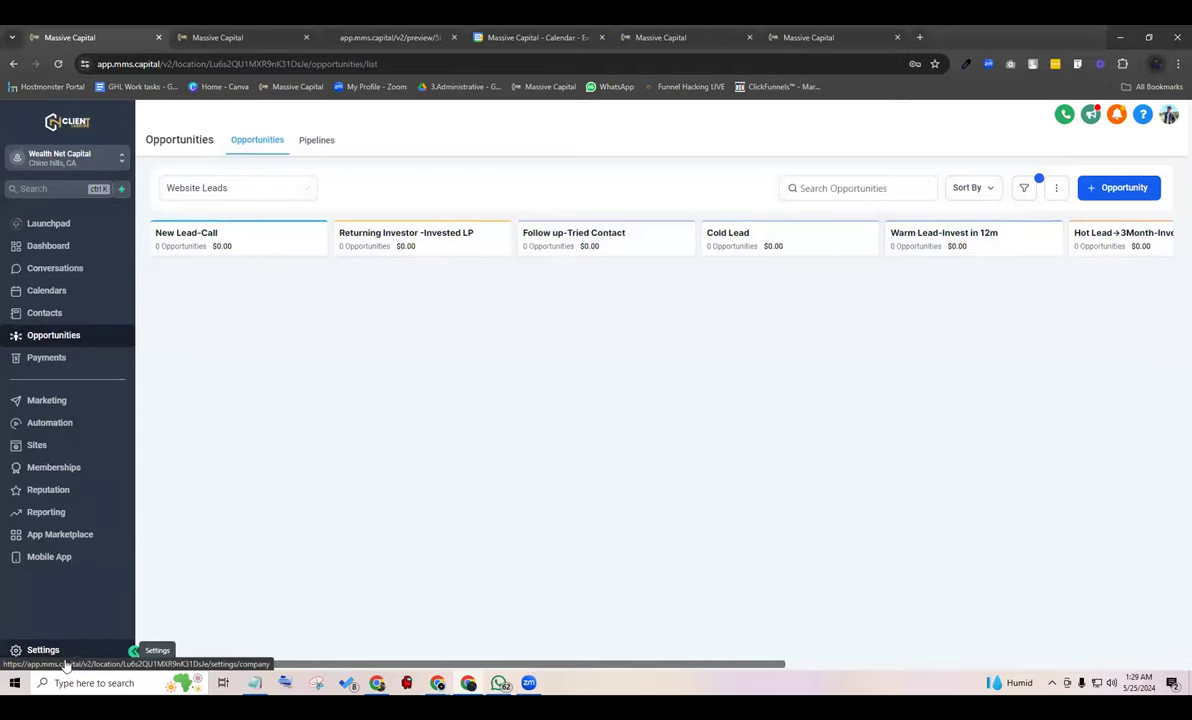
pyautogui.click(392, 37)
pyautogui.scroll(-3, 458, 415)
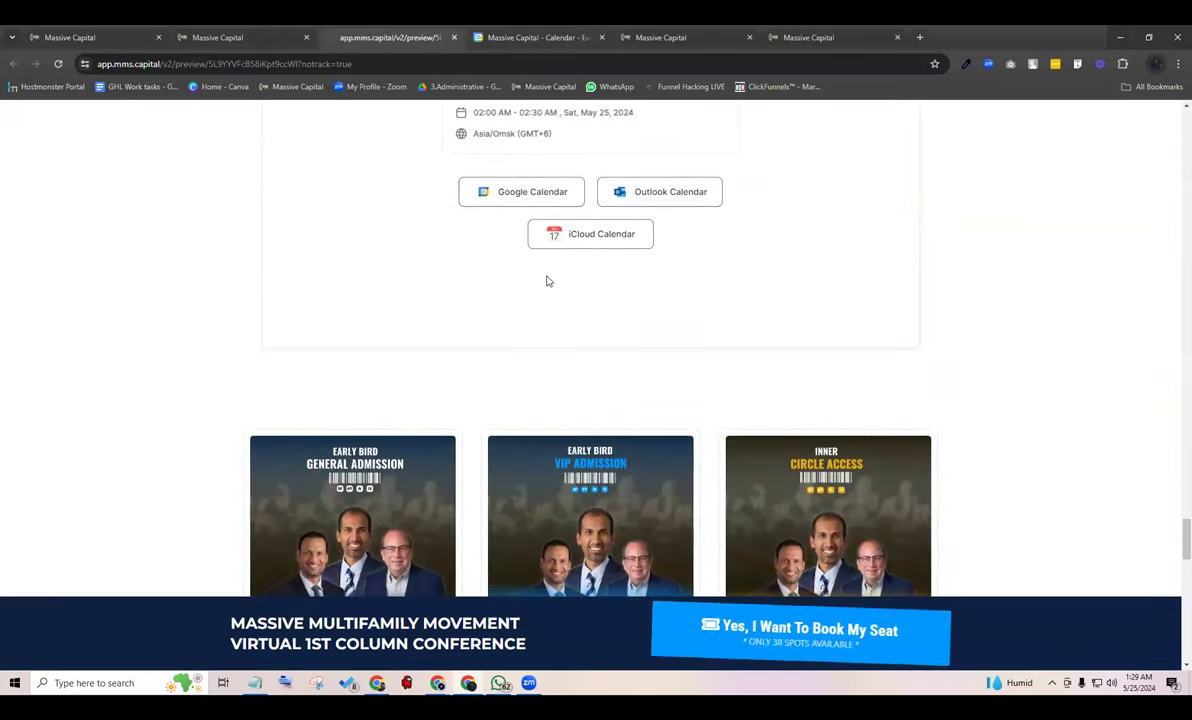
# Leave the booking confirmation and switch back to the Website Leads opportunities board.
pyautogui.scroll(2, 545, 281)
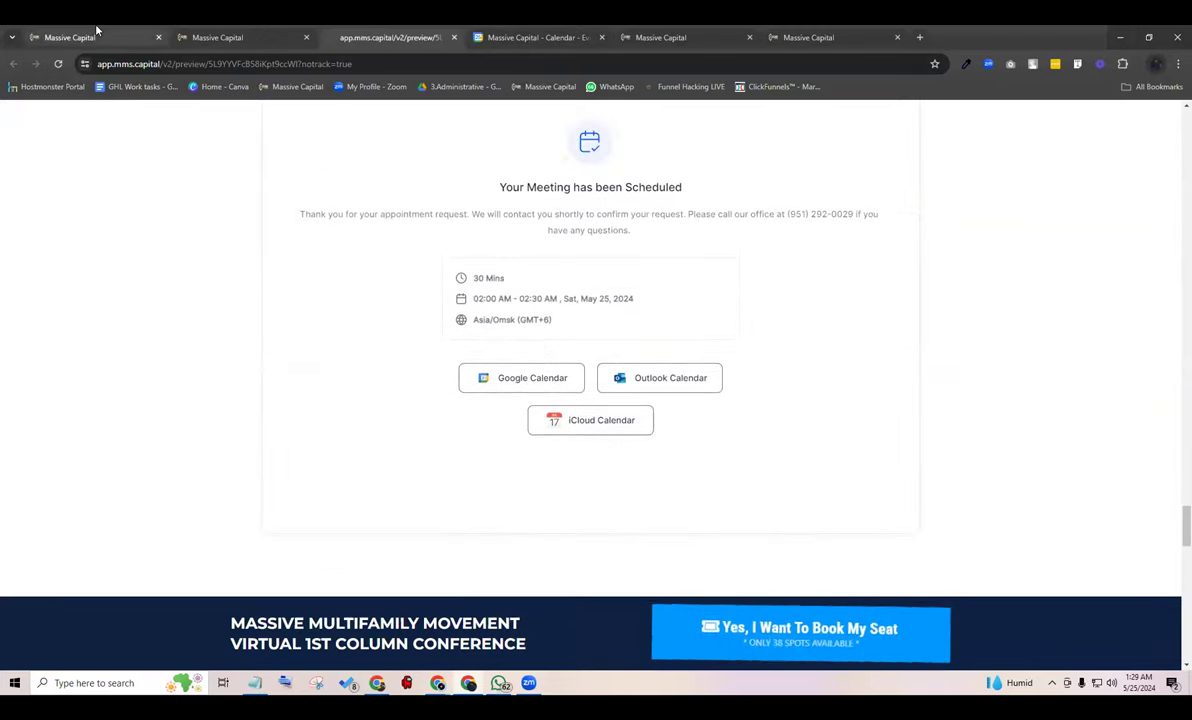
pyautogui.click(98, 33)
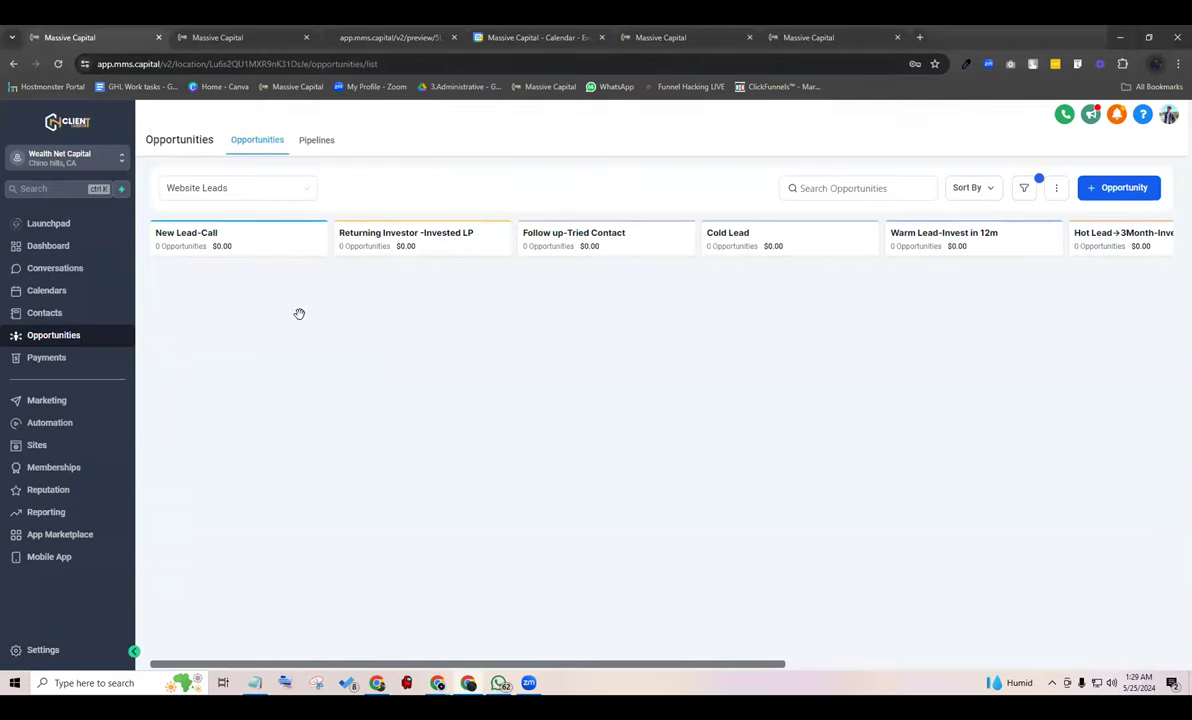
# Browse the Sites funnels, then open Automation to list the Calender Automation and DND workflows.
pyautogui.click(80, 456)
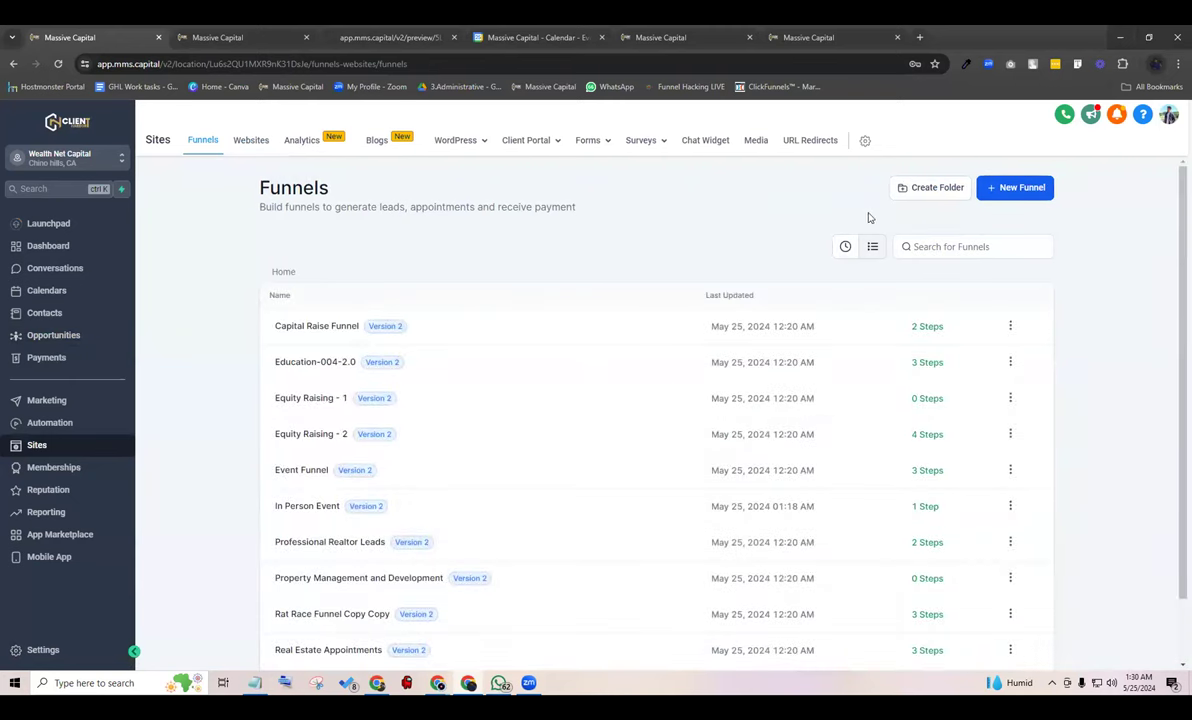
pyautogui.scroll(-1, 608, 315)
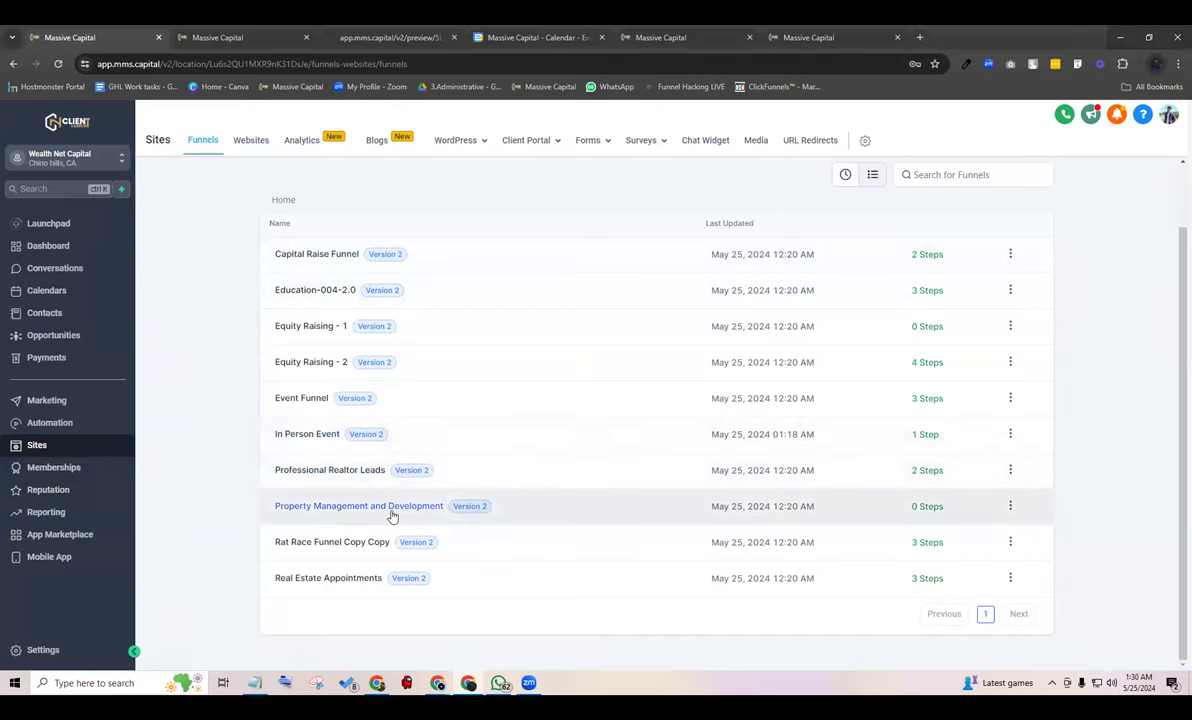
pyautogui.click(68, 424)
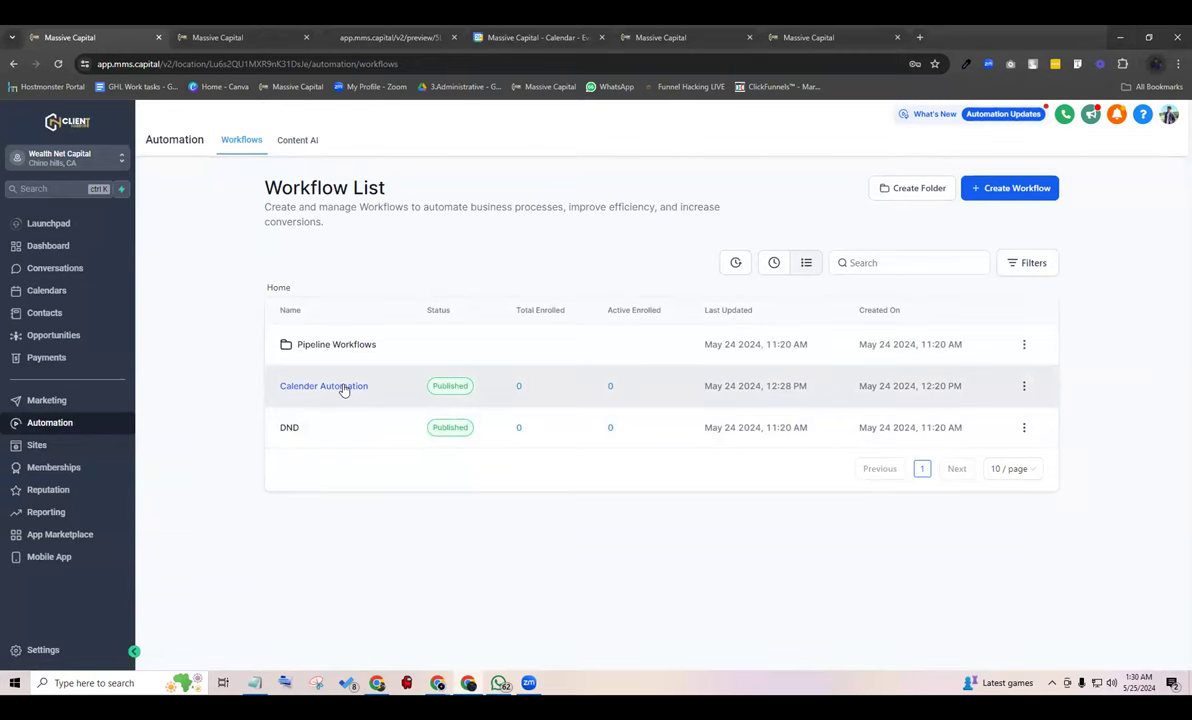
# Return to Opportunities and scroll across all the empty Website Leads stage columns.
pyautogui.click(40, 338)
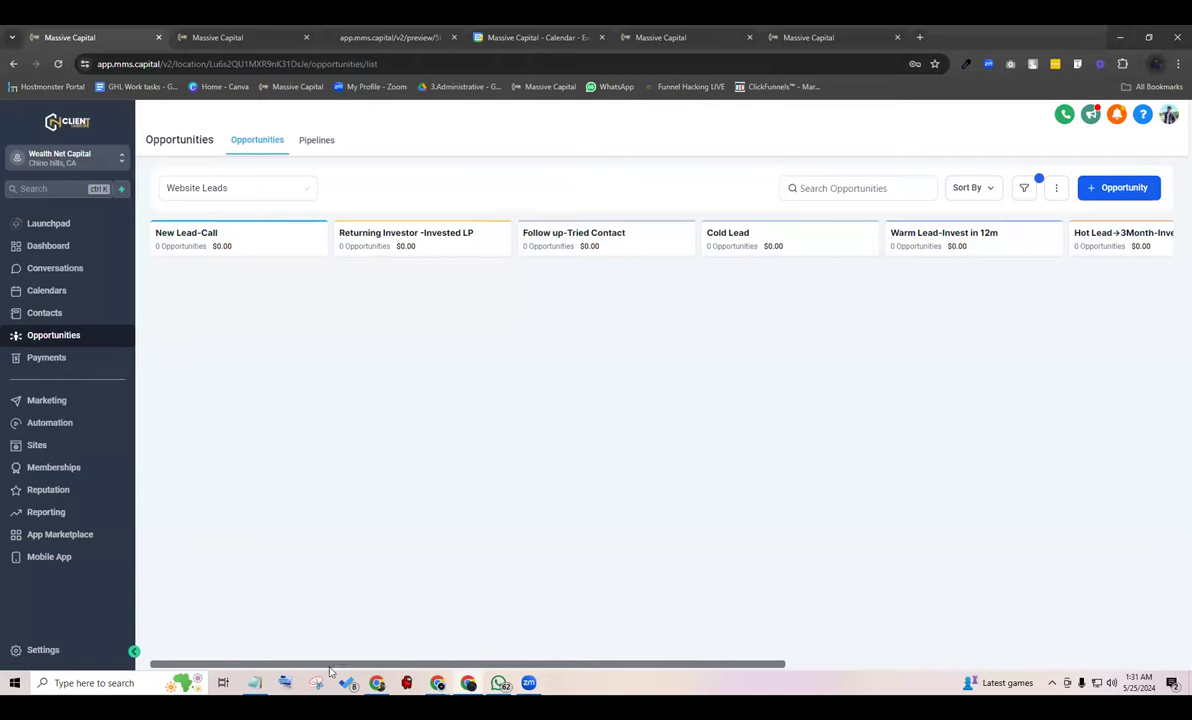
pyautogui.moveTo(415, 665); pyautogui.dragTo(317, 620)
# From the Pipelines tab, create a new pipeline and name it 'Investors'.
pyautogui.click(315, 142)
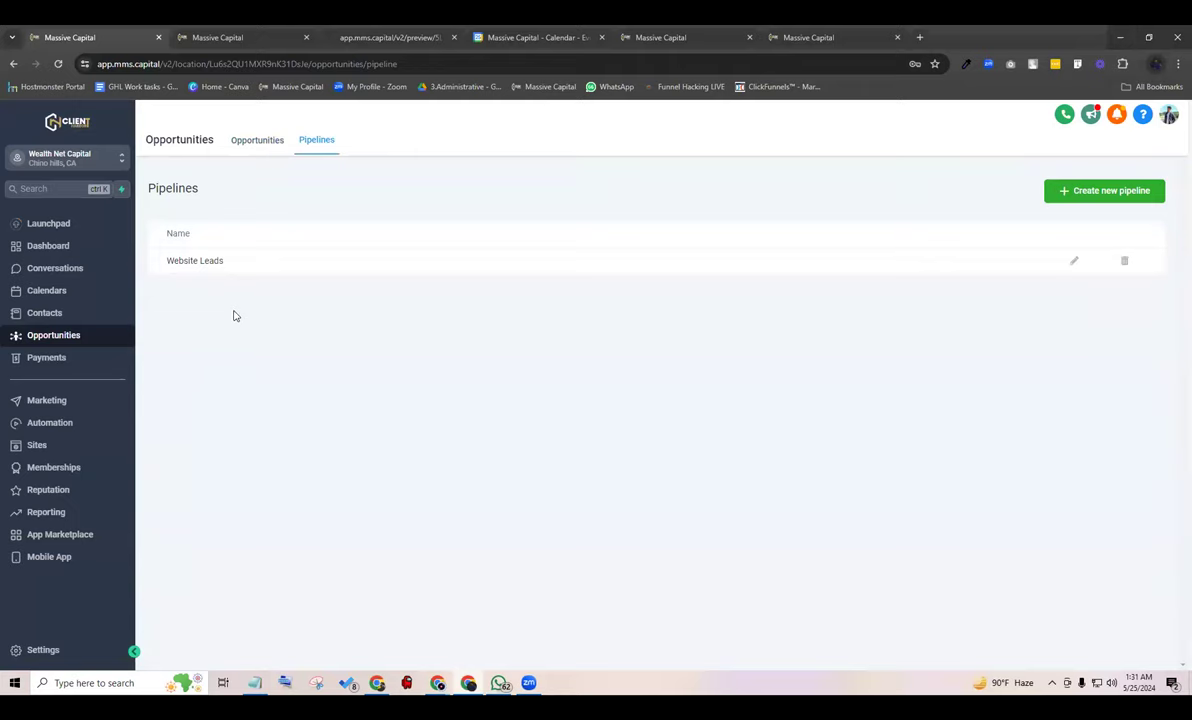
pyautogui.click(1090, 190)
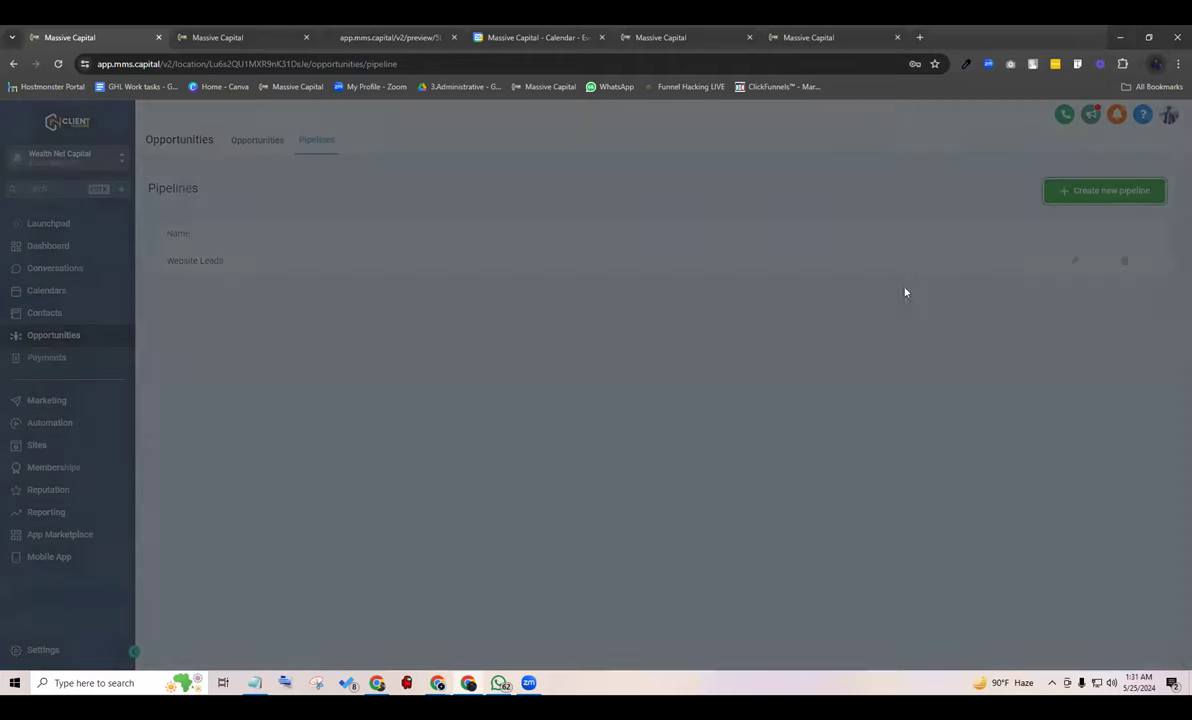
pyautogui.click(632, 211)
pyautogui.write('INvestors')
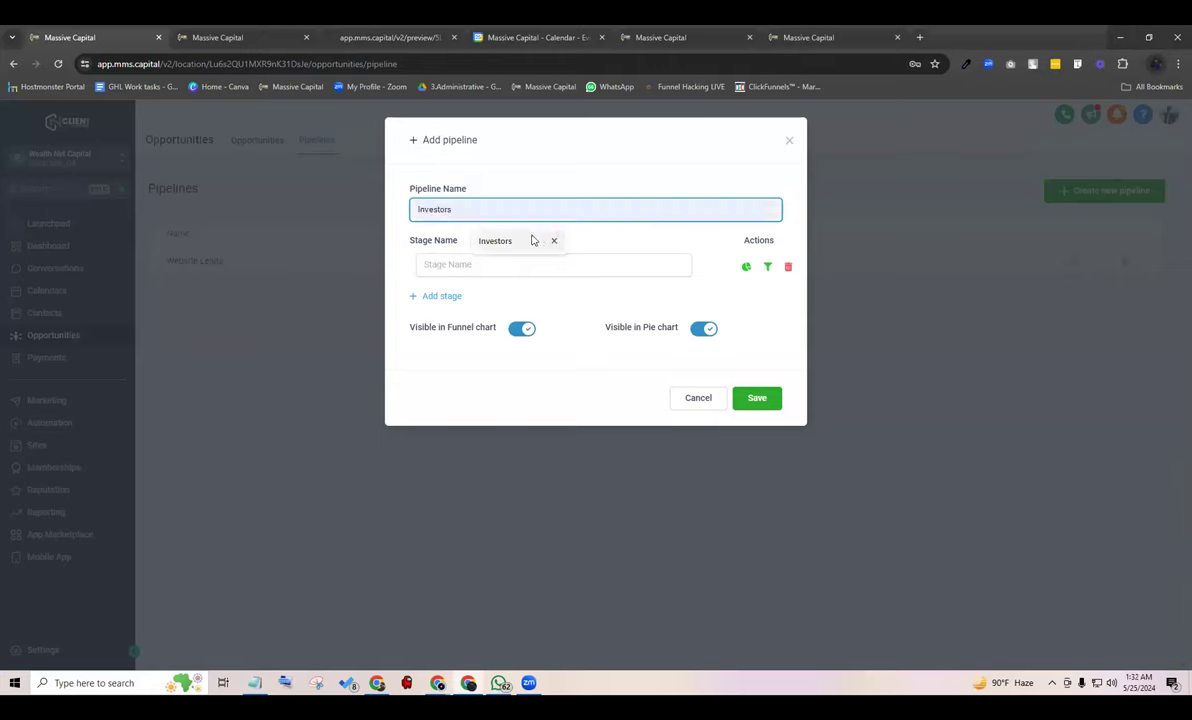
pyautogui.click(530, 241)
# Add stages 'New Leads (Yet to Call)' and 'Called But Haven't Responded', fixing the spelling.
pyautogui.click(529, 268)
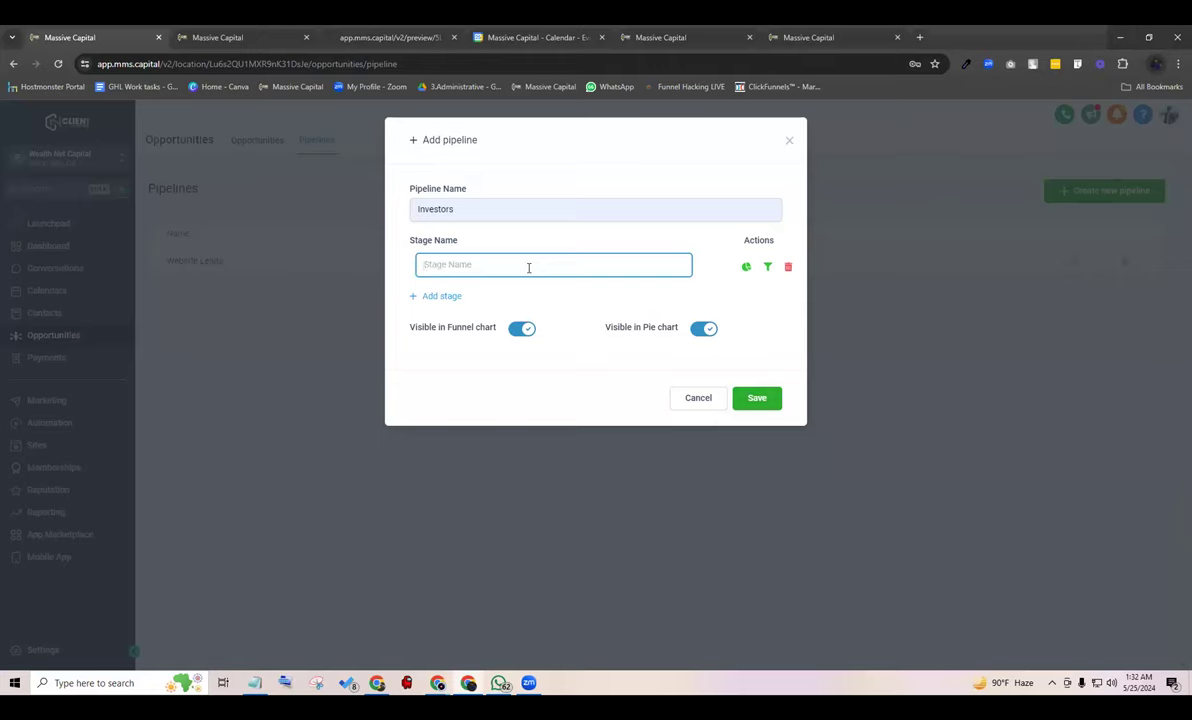
pyautogui.write('New Lead')
pyautogui.write('s')
pyautogui.write(' (never ')
pyautogui.write('Inv')
pyautogui.press('BackSpace')
pyautogui.press('BackSpace')
pyautogui.press('BackSpace')
pyautogui.press('BackSpace')
pyautogui.press('BackSpace')
pyautogui.press('BackSpace')
pyautogui.press('BackSpace')
pyautogui.press('BackSpace')
pyautogui.write('Yet to Call)')
pyautogui.click(460, 300)
pyautogui.click(457, 298)
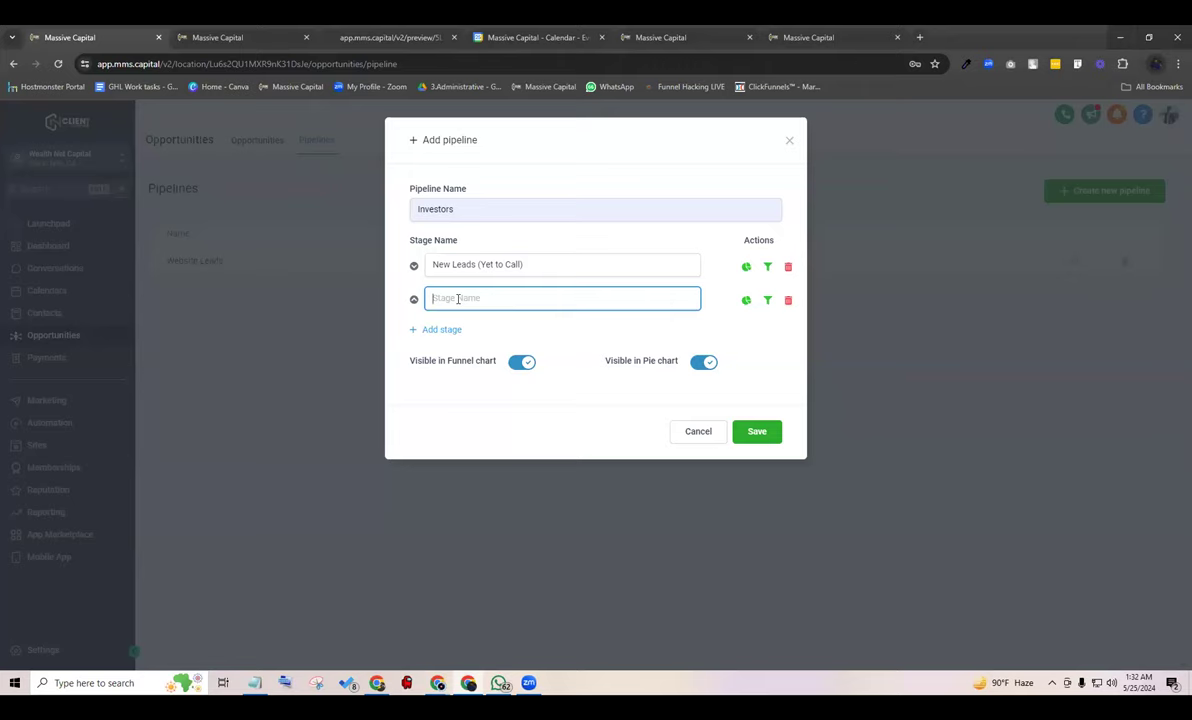
pyautogui.write('Called But Havnt Responded')
pyautogui.rightClick(484, 298)
pyautogui.click(523, 335)
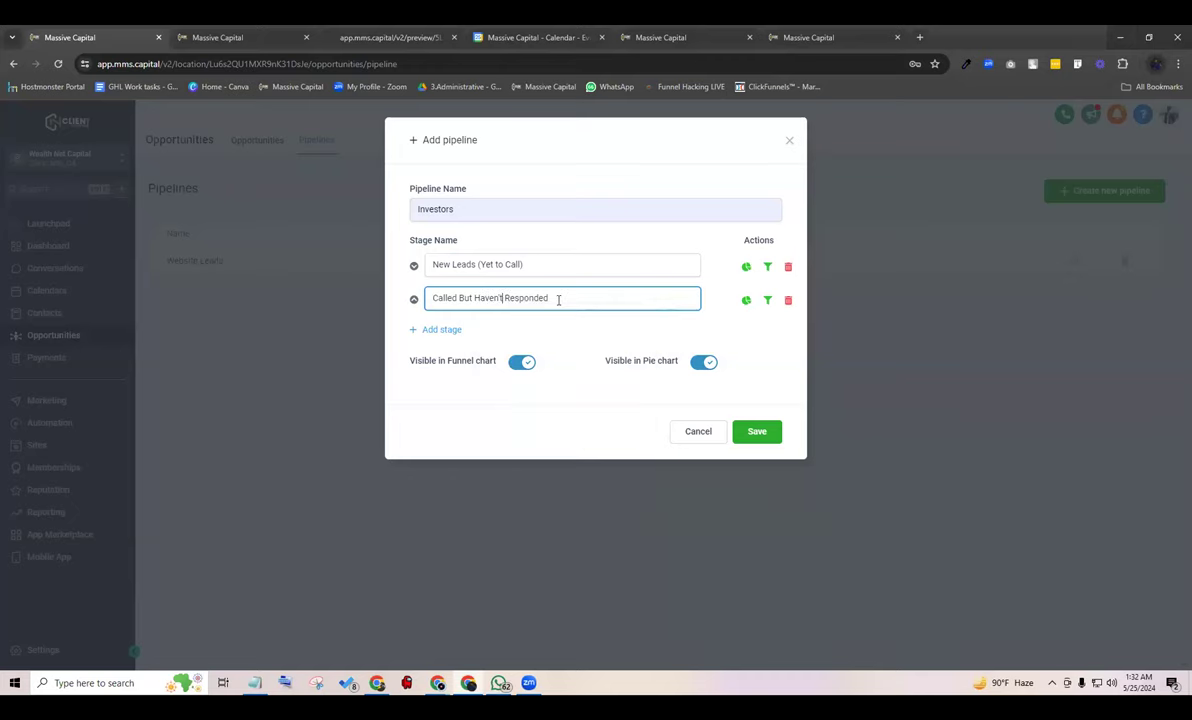
# Add a third stage 'Called And Showed Interest' by editing a copy of the second.
pyautogui.click(441, 329)
pyautogui.tripleClick(476, 298)
pyautogui.hotkey('ctrl', 'c')
pyautogui.click(466, 331)
pyautogui.hotkey('ctrl', 'v')
pyautogui.moveTo(472, 332); pyautogui.dragTo(560, 334)
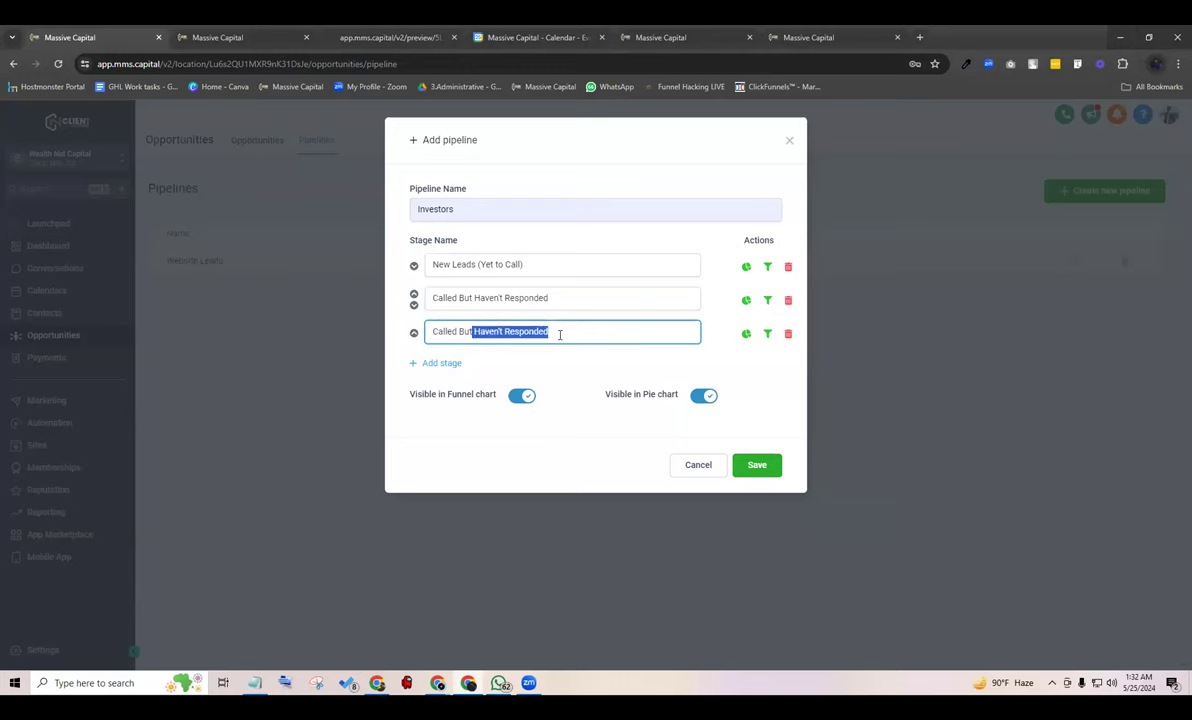
pyautogui.moveTo(458, 332); pyautogui.dragTo(565, 335)
pyautogui.write('And SHowed Inte')
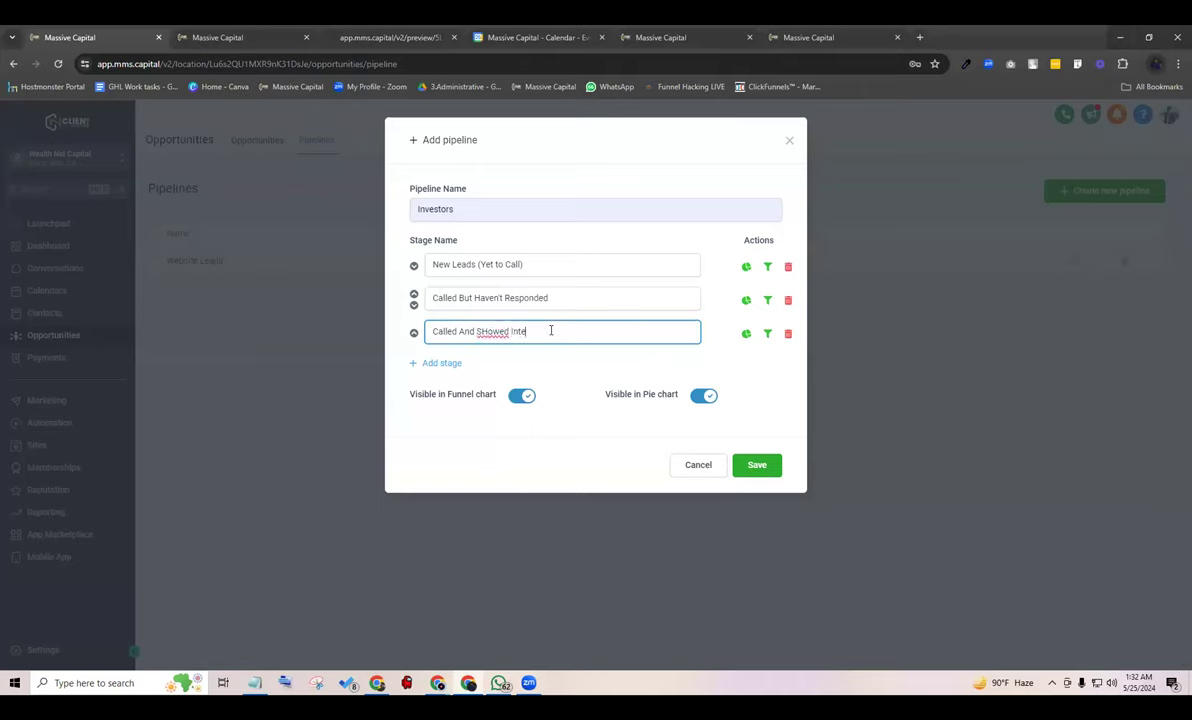
pyautogui.write('rest')
pyautogui.rightClick(508, 330)
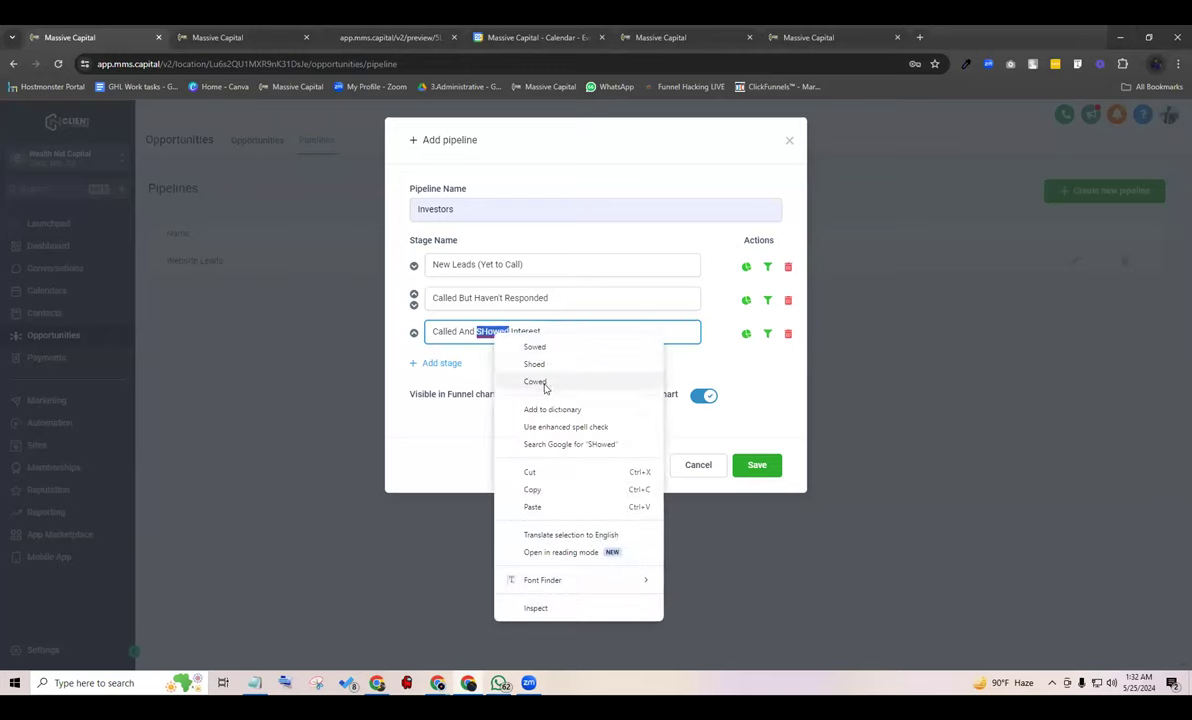
pyautogui.click(478, 331)
pyautogui.press('Delete')
pyautogui.write('h')
pyautogui.click(545, 335)
# Add stages 'Called And Invested 1M' and 'Called and Preaching New Projects', then save the pipeline.
pyautogui.click(441, 363)
pyautogui.tripleClick(470, 336)
pyautogui.click(470, 364)
pyautogui.hotkey('ctrl', 'v')
pyautogui.moveTo(477, 365); pyautogui.dragTo(598, 368)
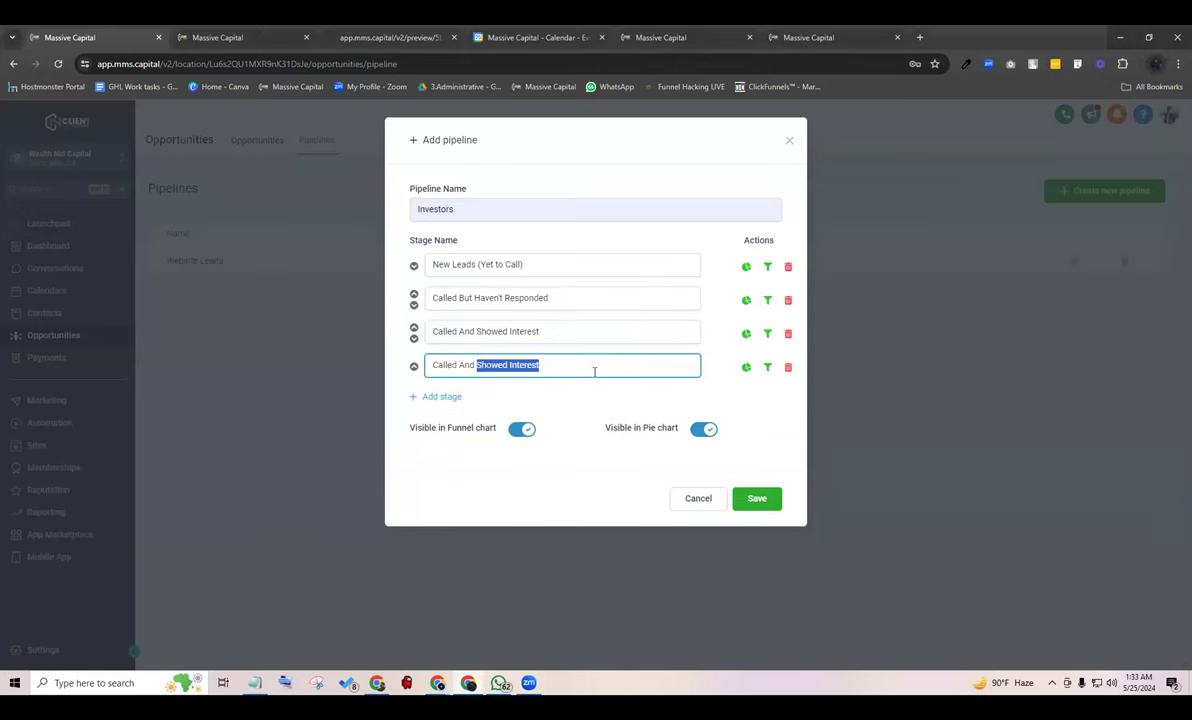
pyautogui.write('Invested 1M')
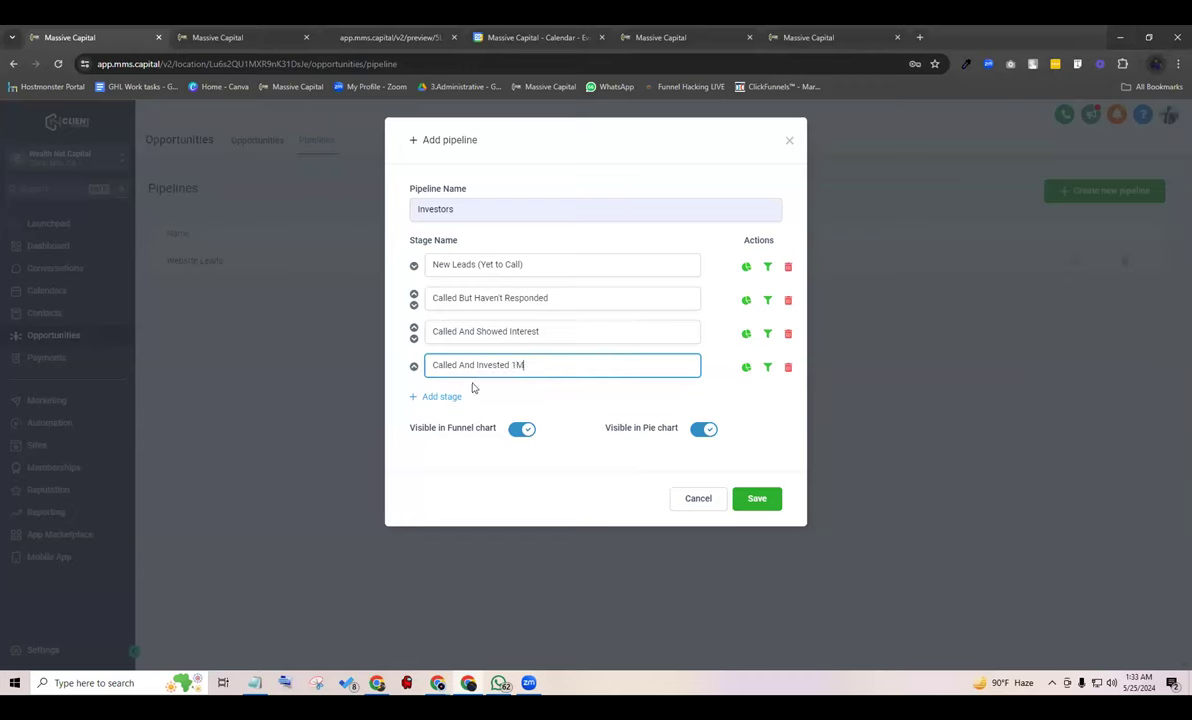
pyautogui.click(443, 396)
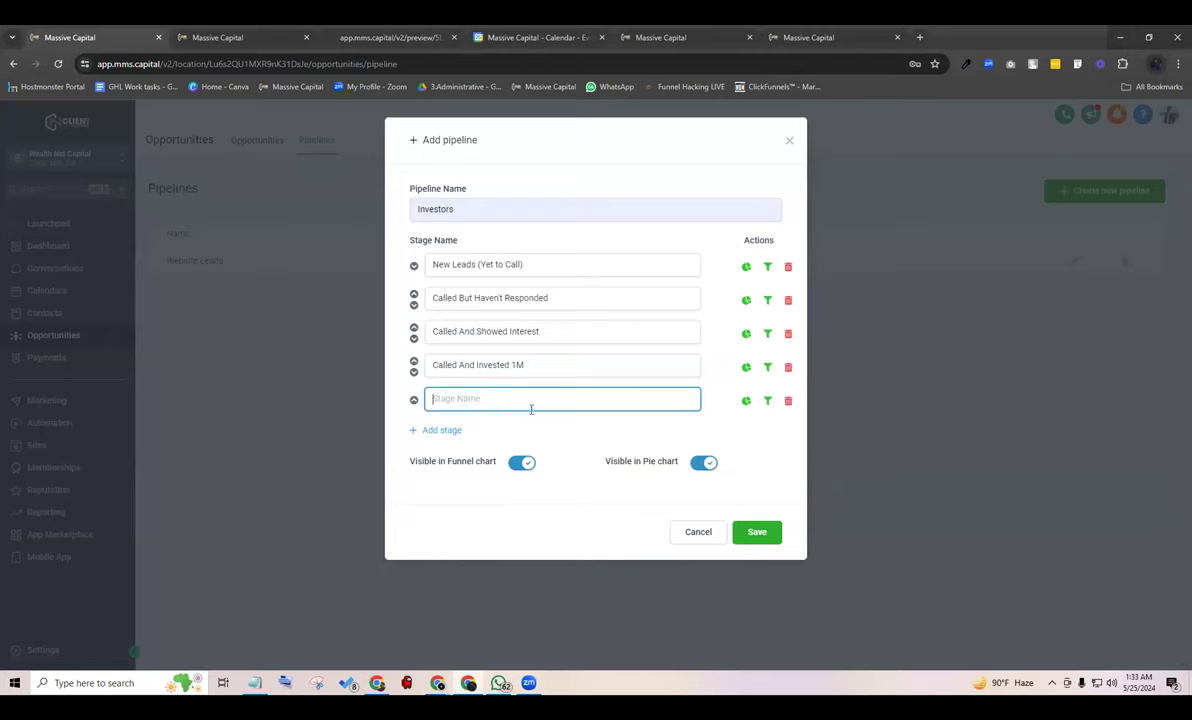
pyautogui.write('Called and Preaching New Projects')
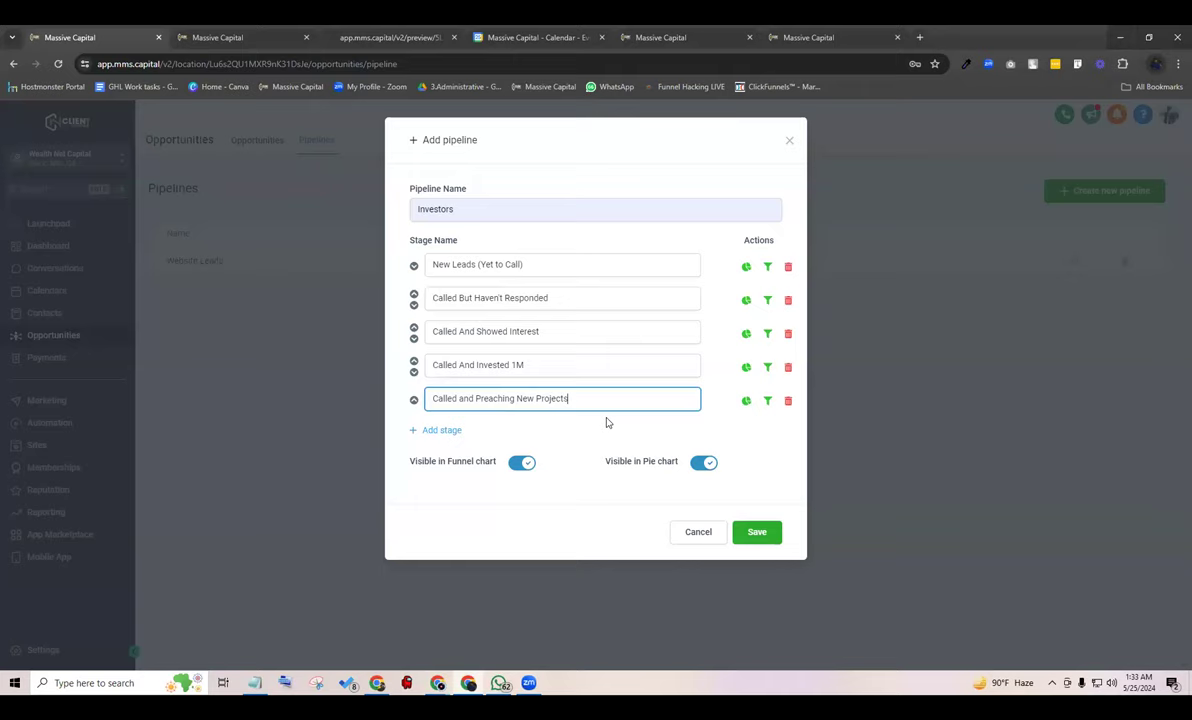
pyautogui.click(757, 532)
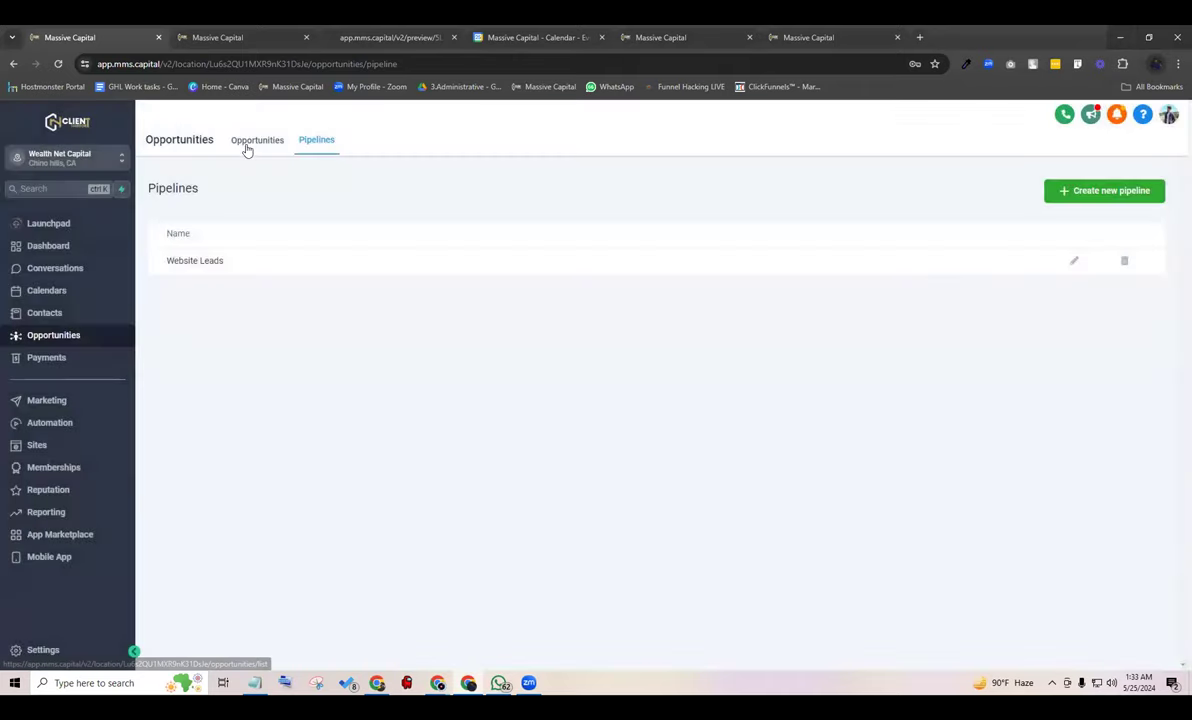
# Switch the Opportunities board to the Investors pipeline to view its five empty stages.
pyautogui.click(250, 143)
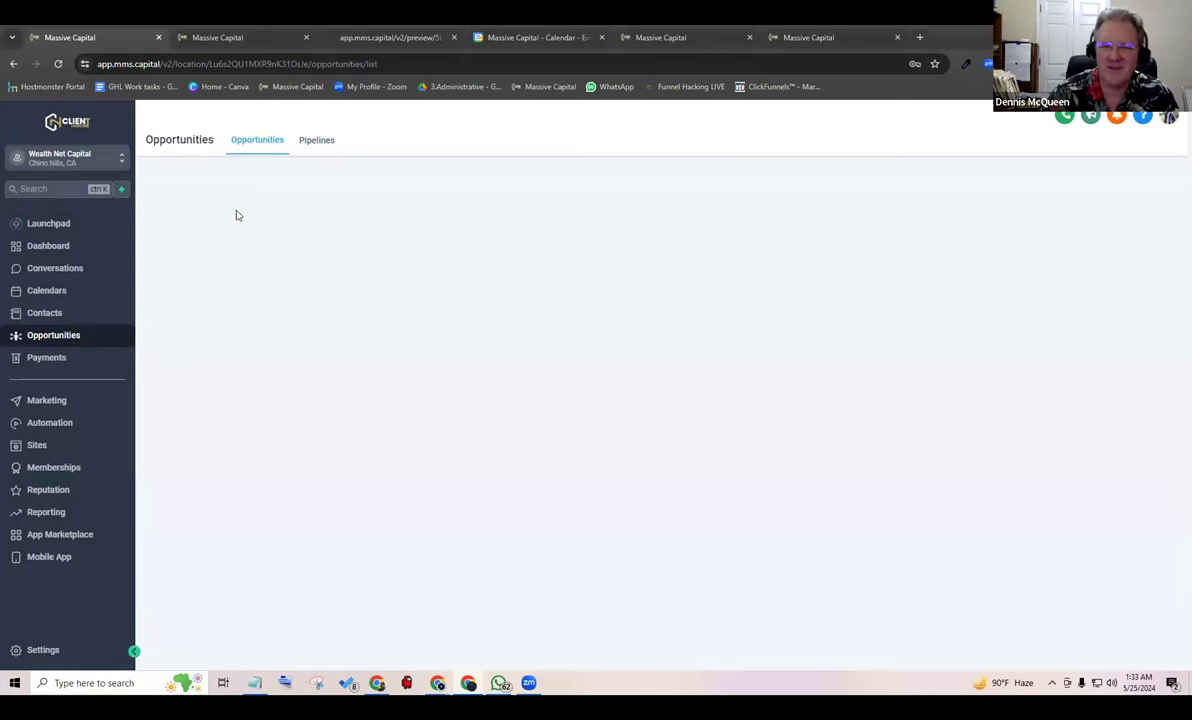
pyautogui.click(258, 193)
pyautogui.click(247, 218)
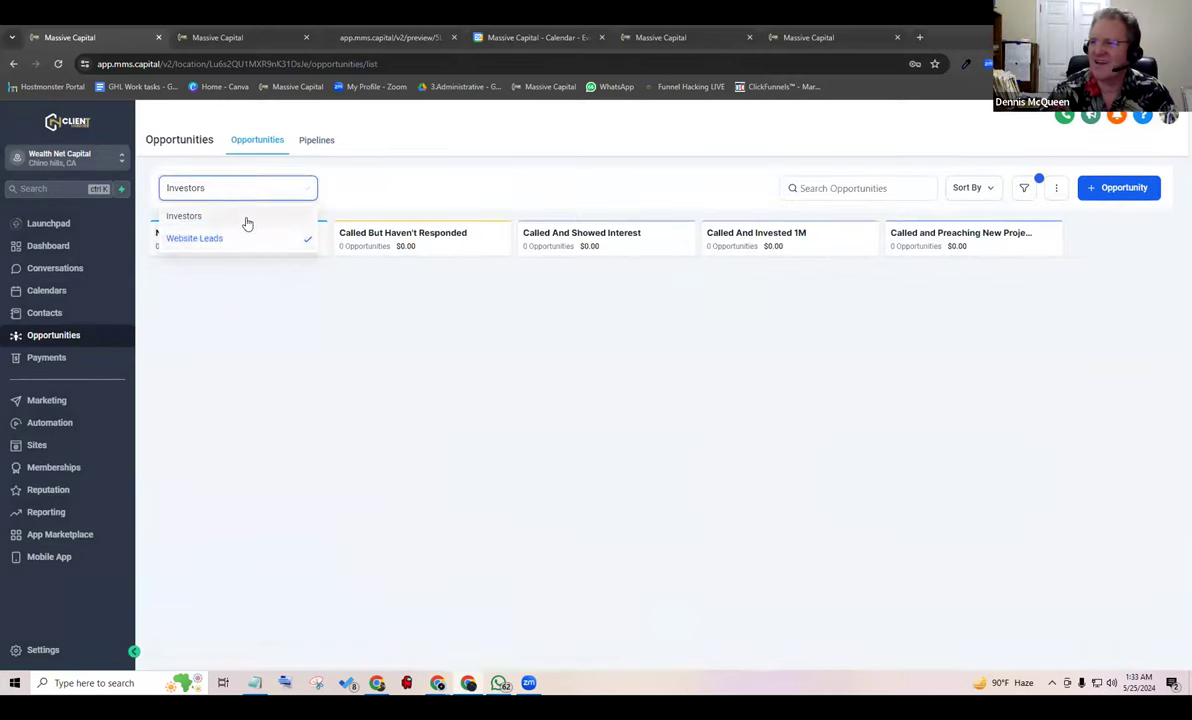
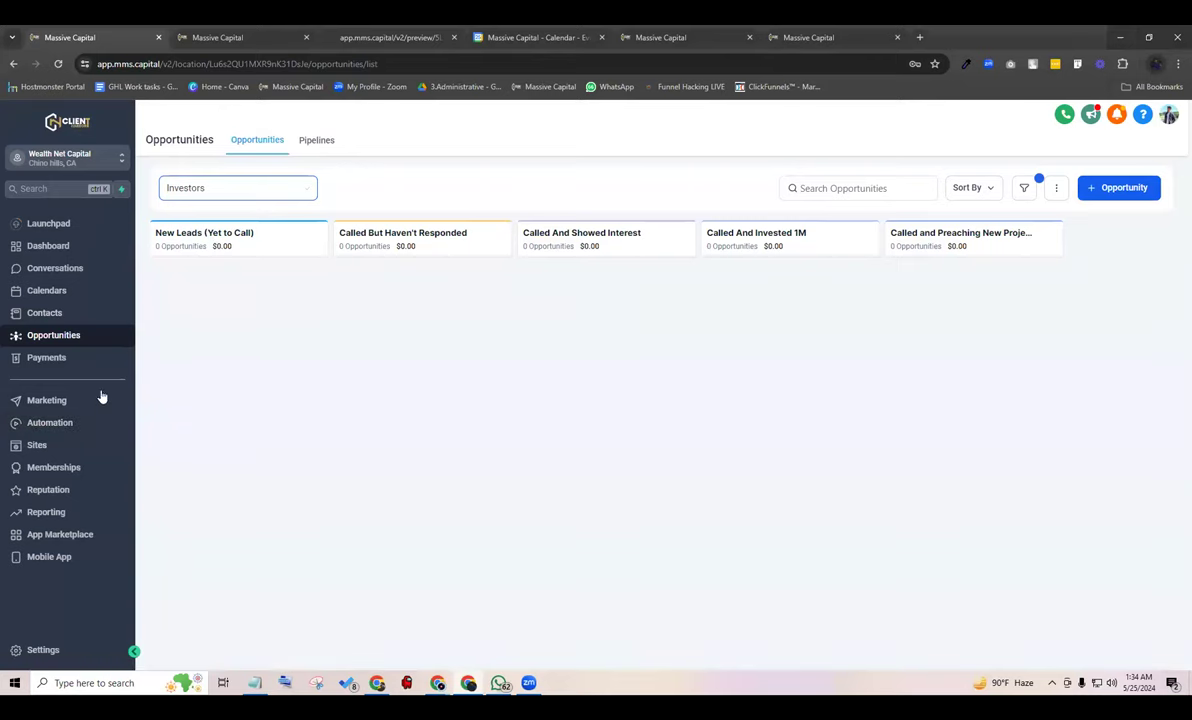
# Create a new workflow from scratch under Automation.
pyautogui.click(64, 422)
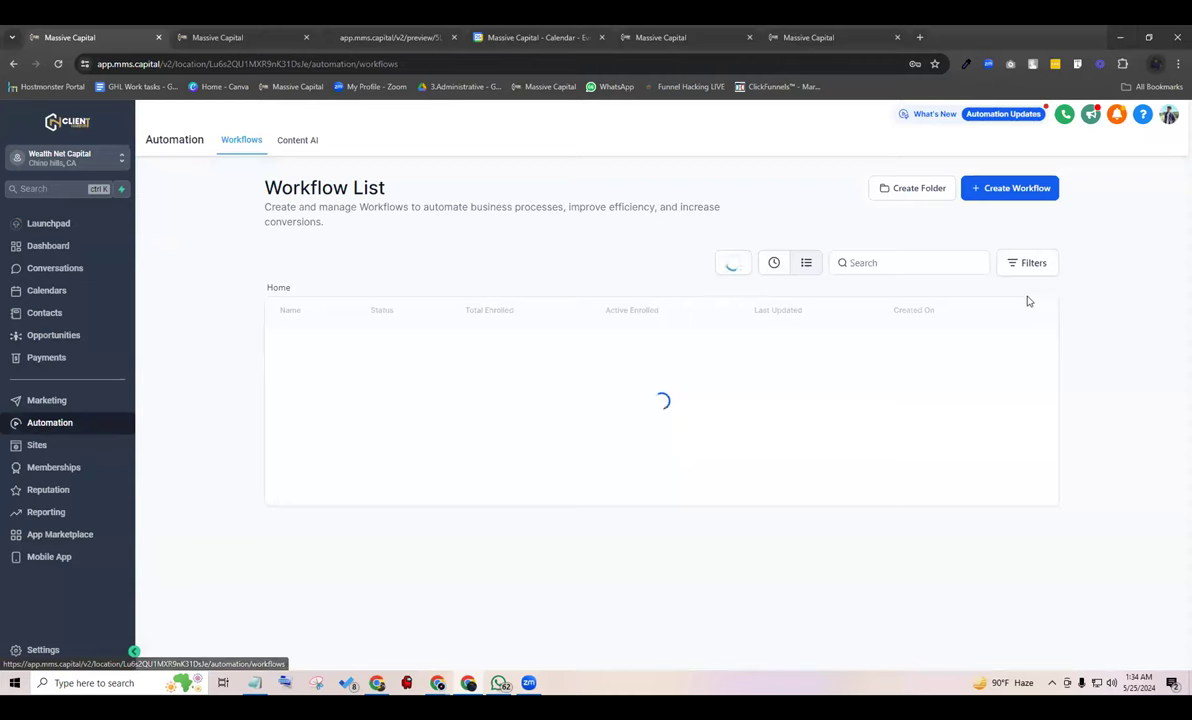
pyautogui.click(1027, 190)
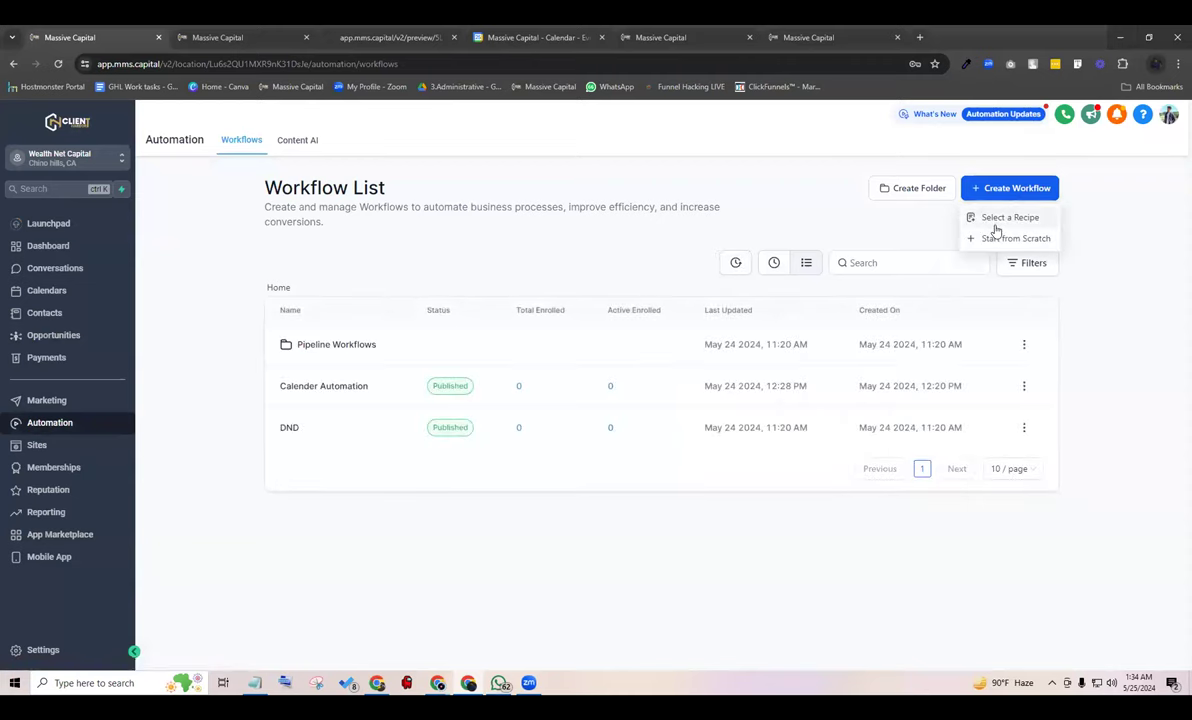
pyautogui.click(998, 240)
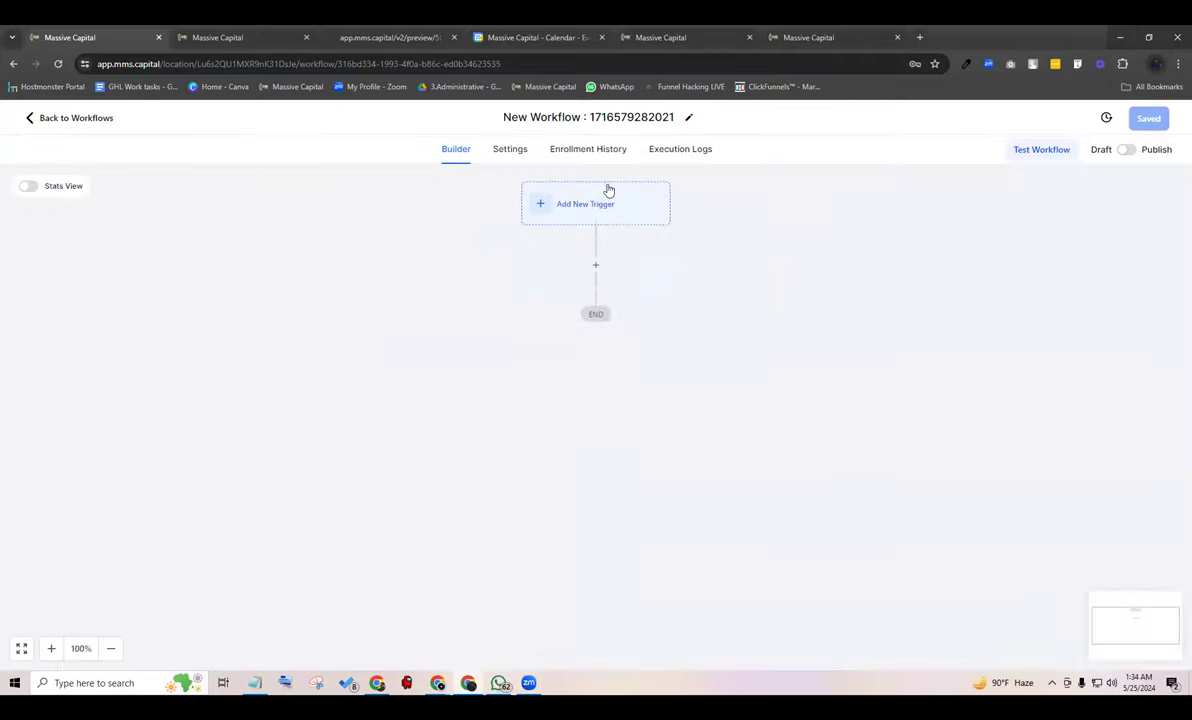
# Give the workflow an Opportunity Status Changed trigger, found by searching 'oppor', and start adding a filter.
pyautogui.click(600, 204)
pyautogui.click(895, 258)
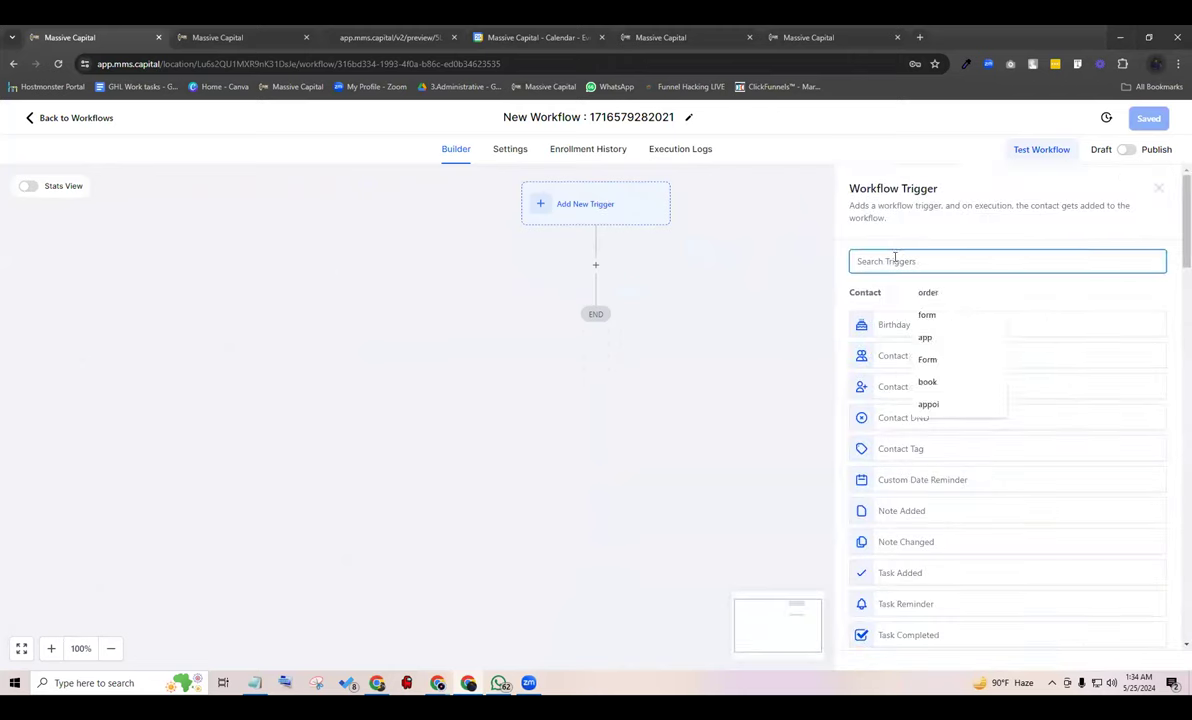
pyautogui.write('oppor')
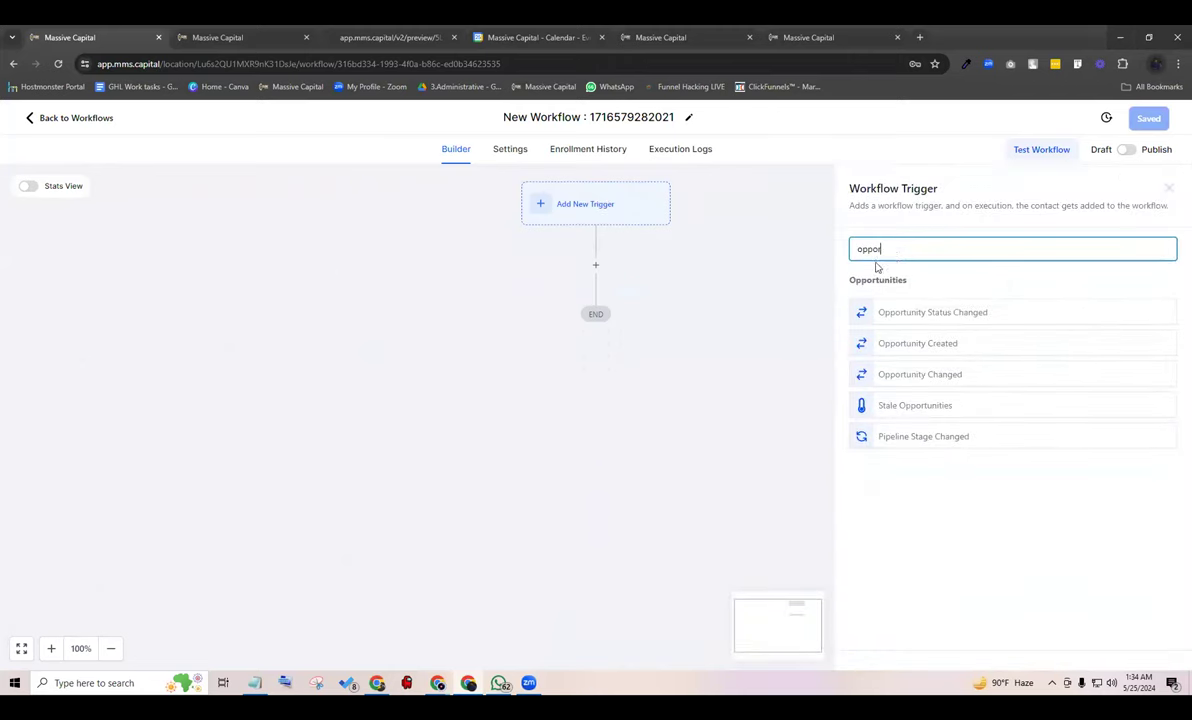
pyautogui.click(924, 318)
pyautogui.click(665, 381)
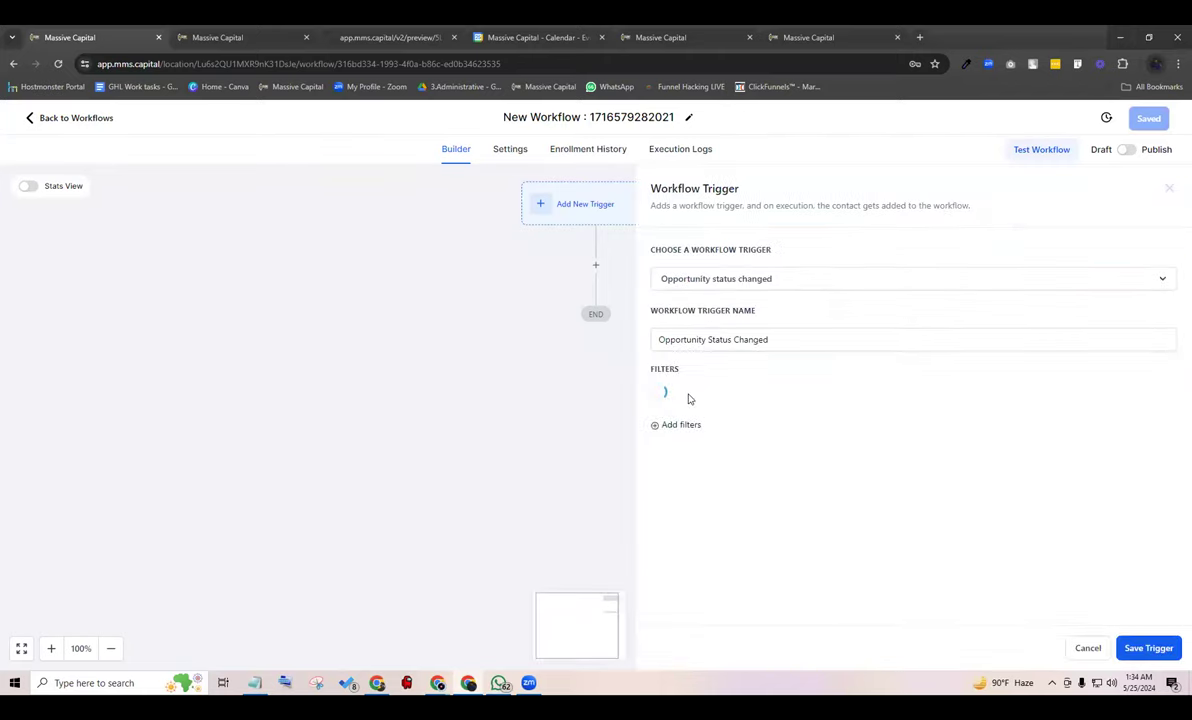
# Add an In pipeline filter set to the Investors pipeline.
pyautogui.click(683, 401)
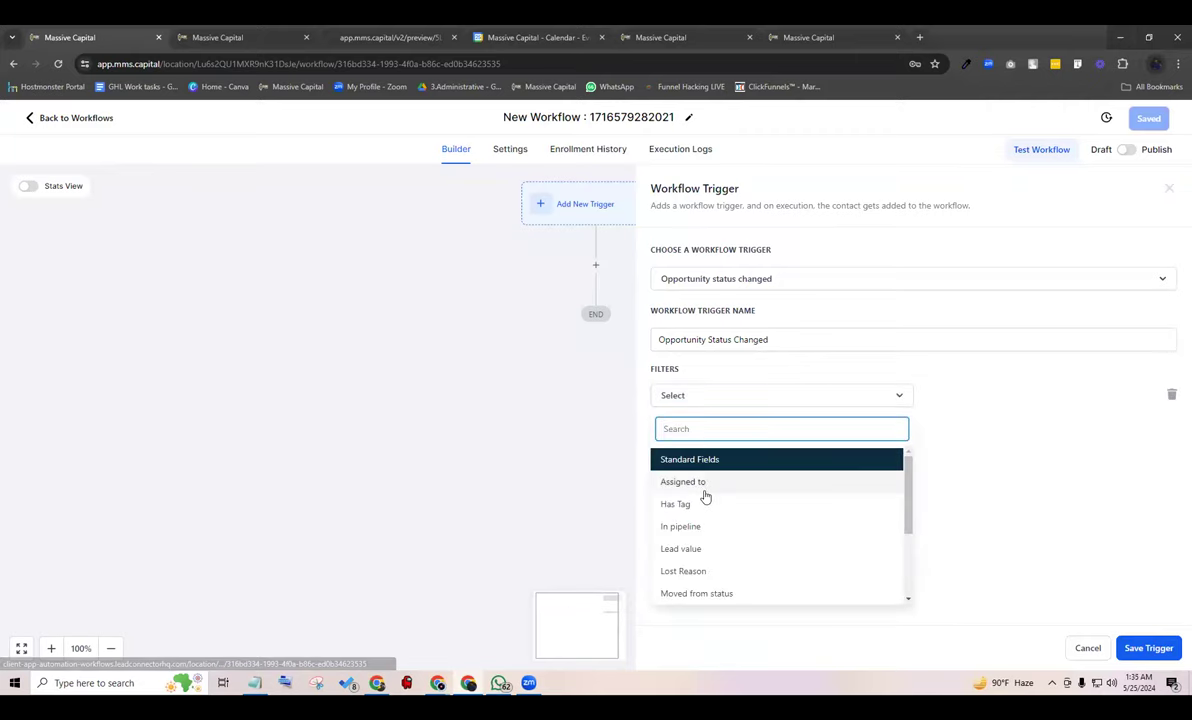
pyautogui.click(702, 527)
pyautogui.click(952, 393)
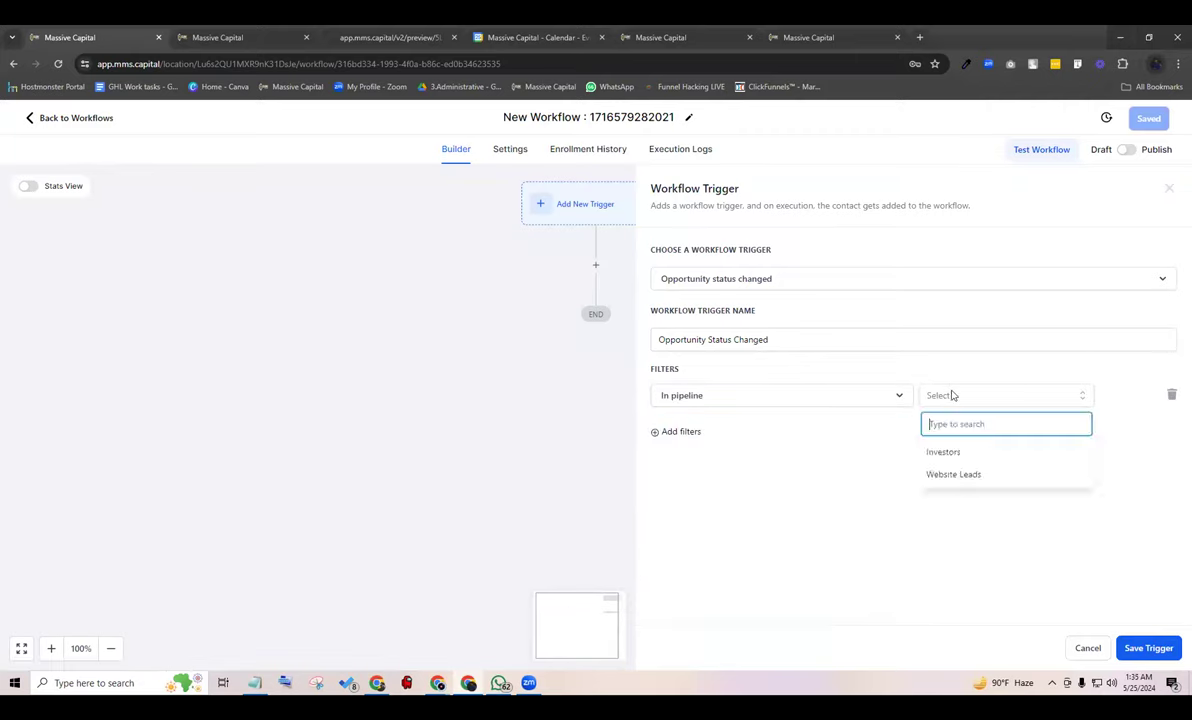
pyautogui.click(954, 454)
# Add a second filter limiting the trigger to the Called And Showed Interest pipeline stage.
pyautogui.click(682, 431)
pyautogui.click(703, 433)
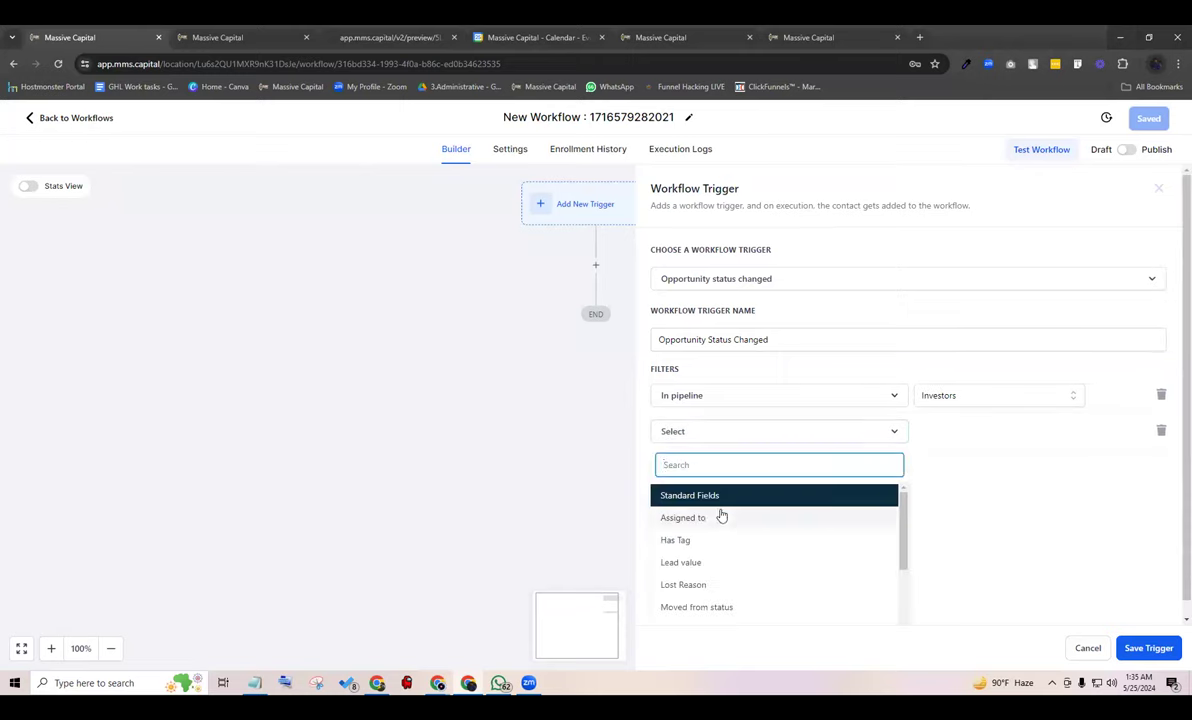
pyautogui.scroll(-1, 724, 535)
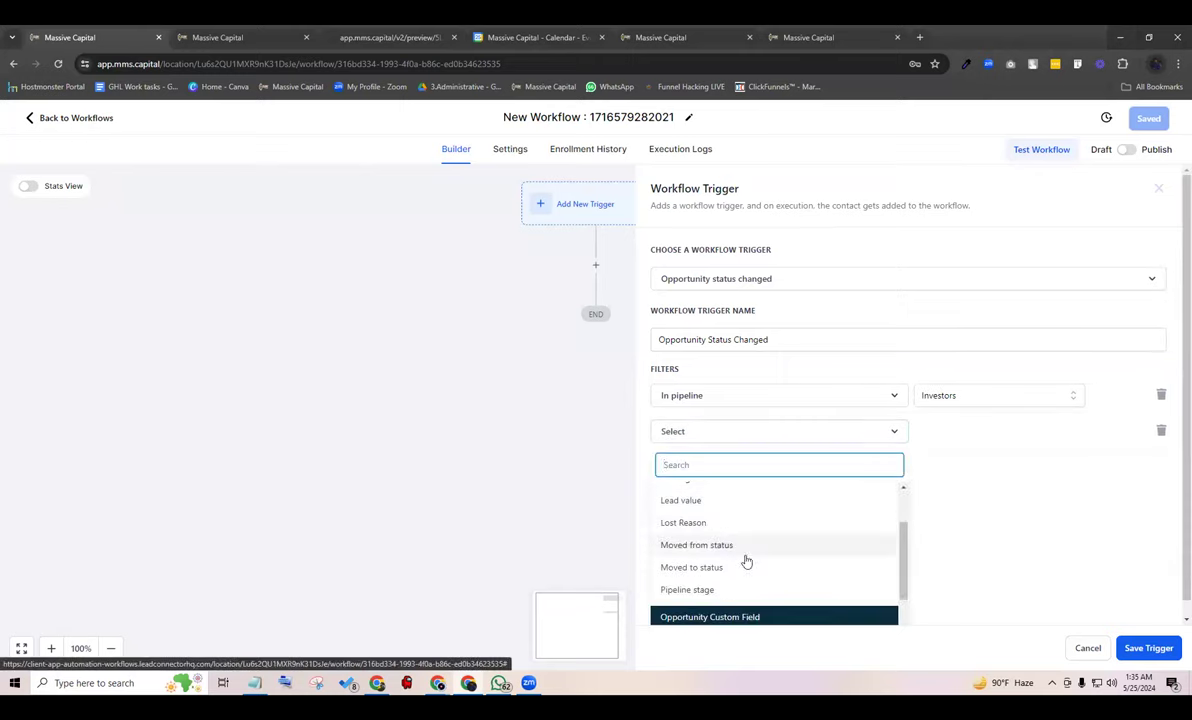
pyautogui.click(805, 544)
pyautogui.click(963, 435)
pyautogui.click(811, 432)
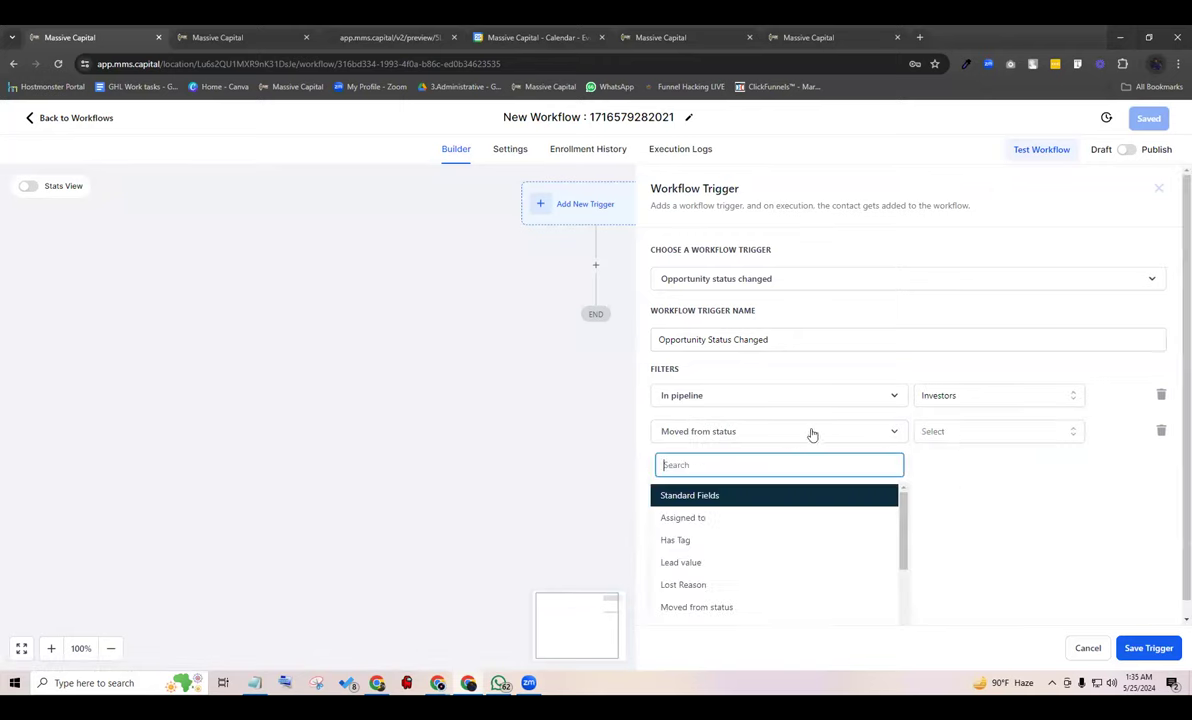
pyautogui.scroll(-2, 726, 536)
pyautogui.click(716, 528)
pyautogui.click(945, 431)
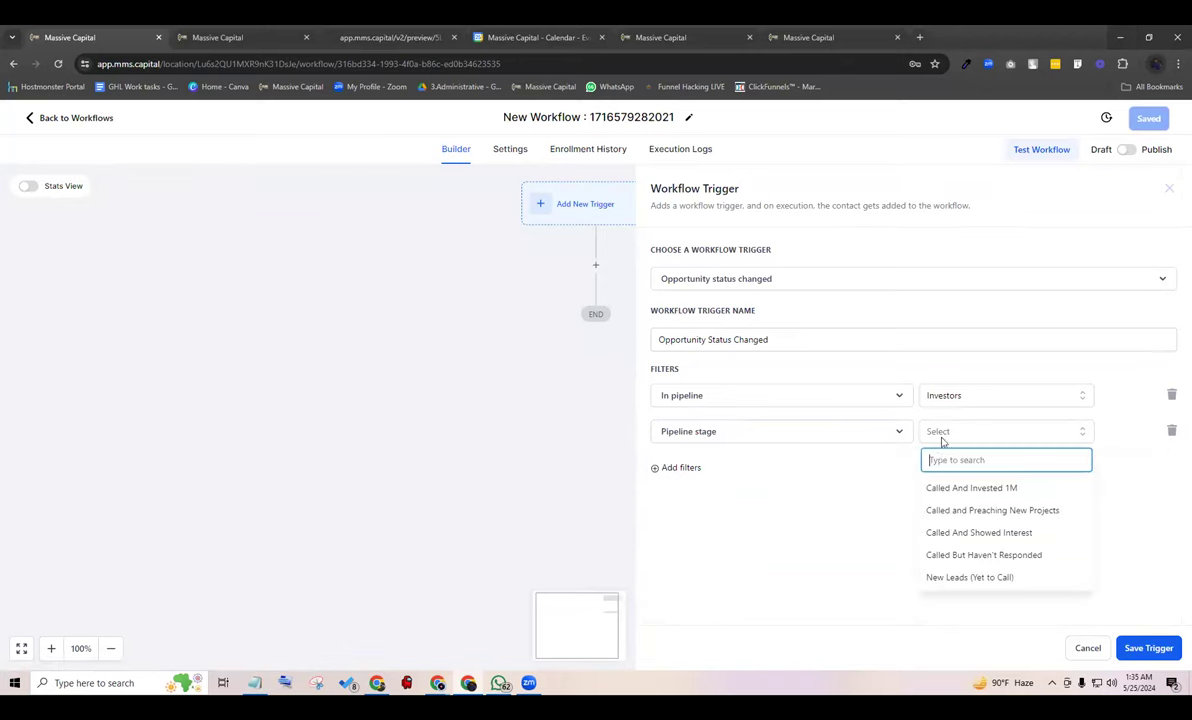
pyautogui.click(962, 533)
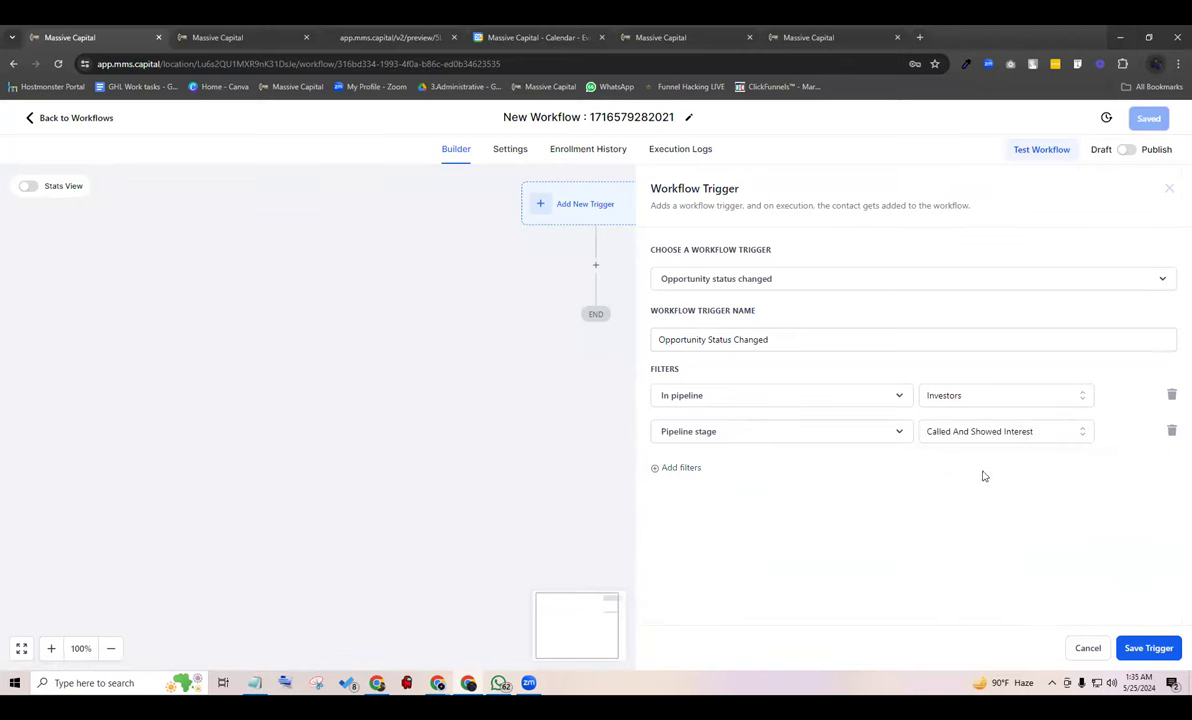
# Try saving the trigger, then discard the setup and return to the trigger list.
pyautogui.click(1165, 648)
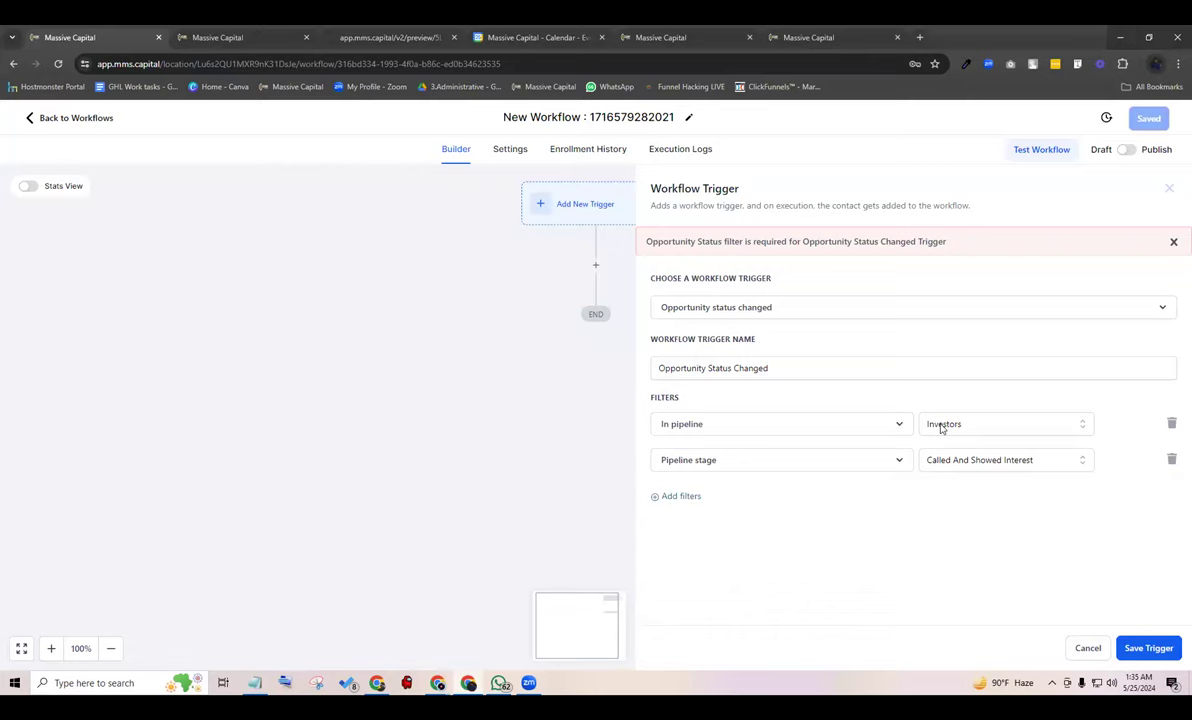
pyautogui.click(670, 497)
pyautogui.click(694, 497)
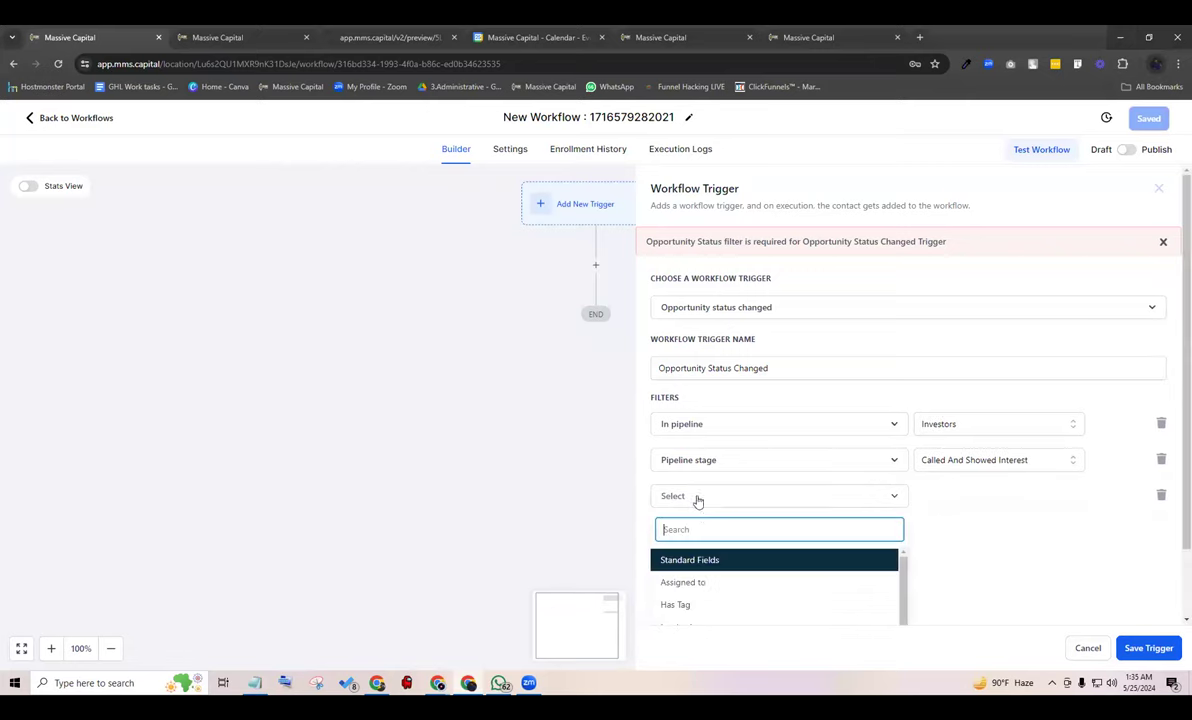
pyautogui.scroll(-3, 713, 583)
pyautogui.scroll(2, 722, 589)
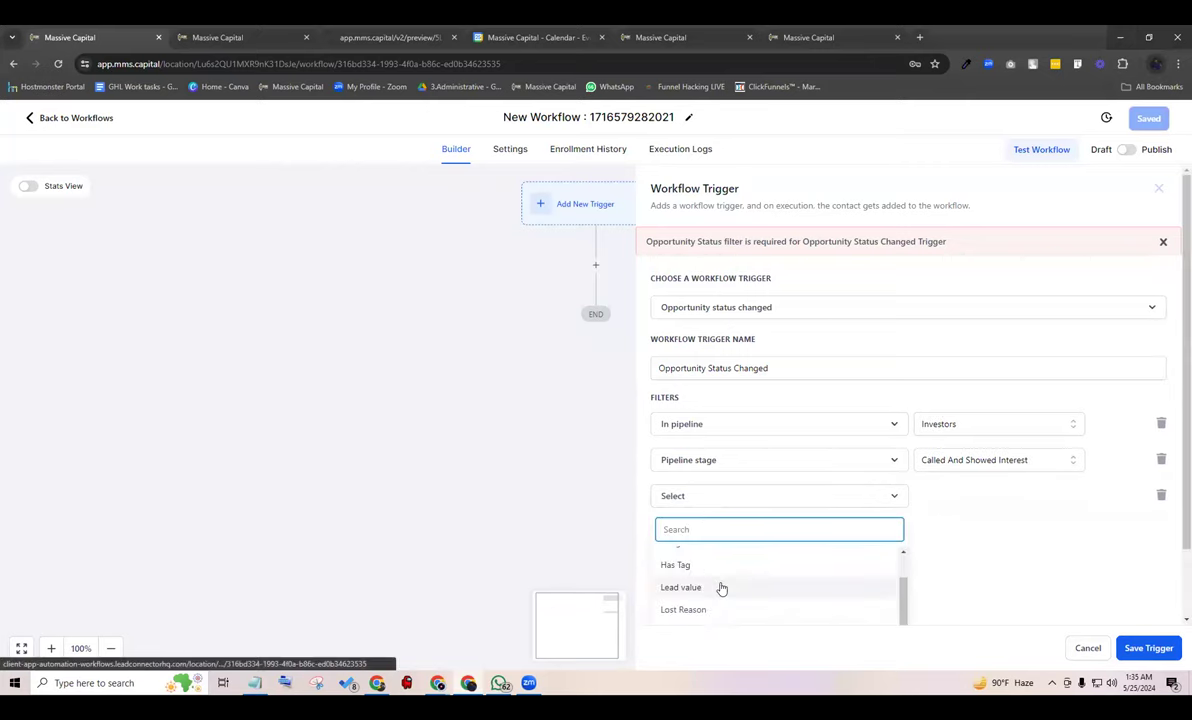
pyautogui.scroll(-2, 724, 585)
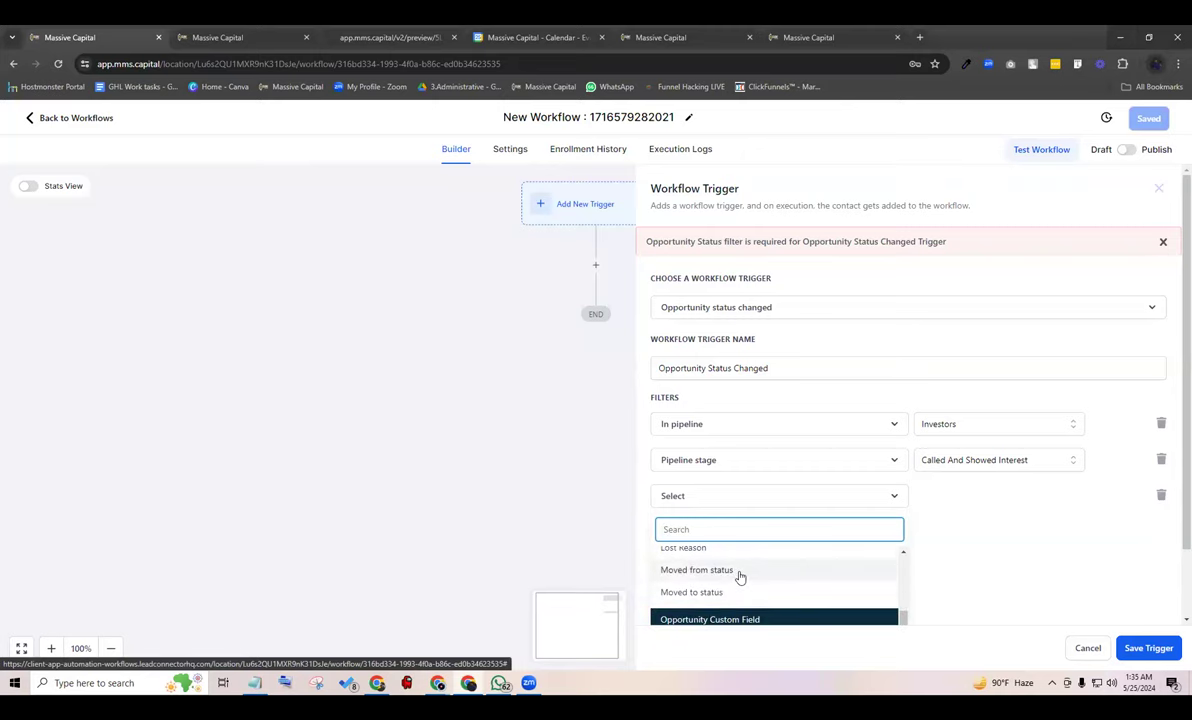
pyautogui.click(1156, 189)
pyautogui.click(604, 207)
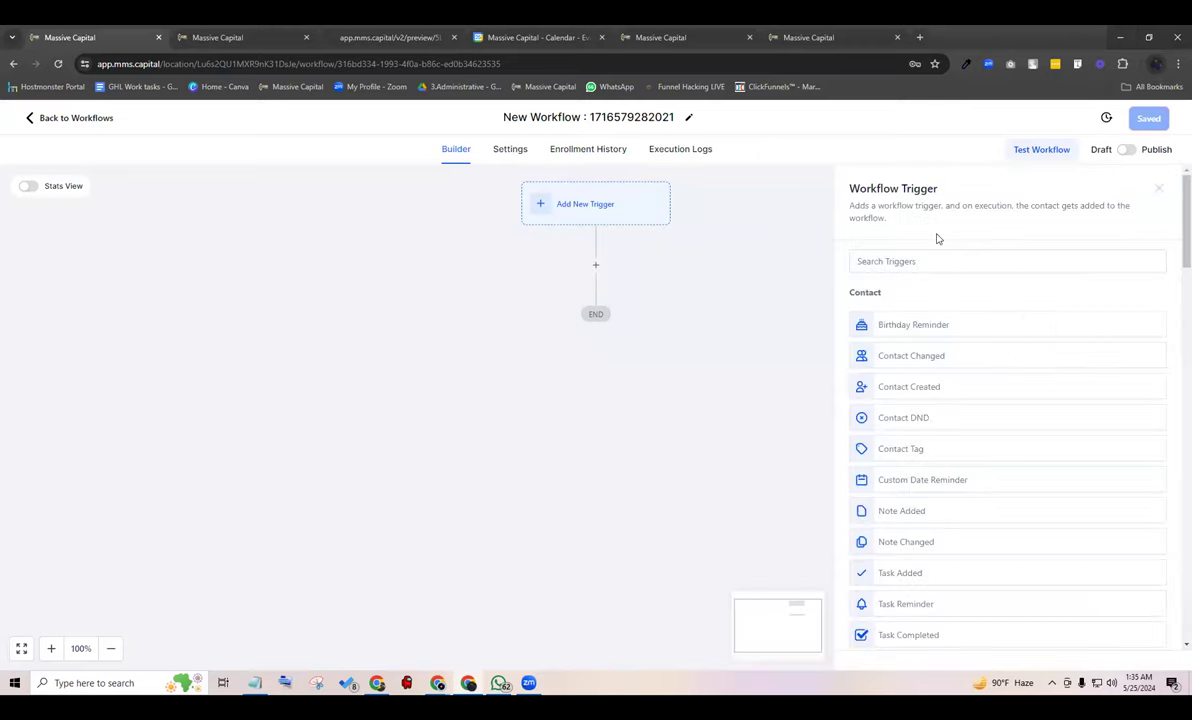
# Choose the Pipeline Stage Changed trigger, found by searching 'opportu', and filter it to the Investors pipeline.
pyautogui.write('opportu')
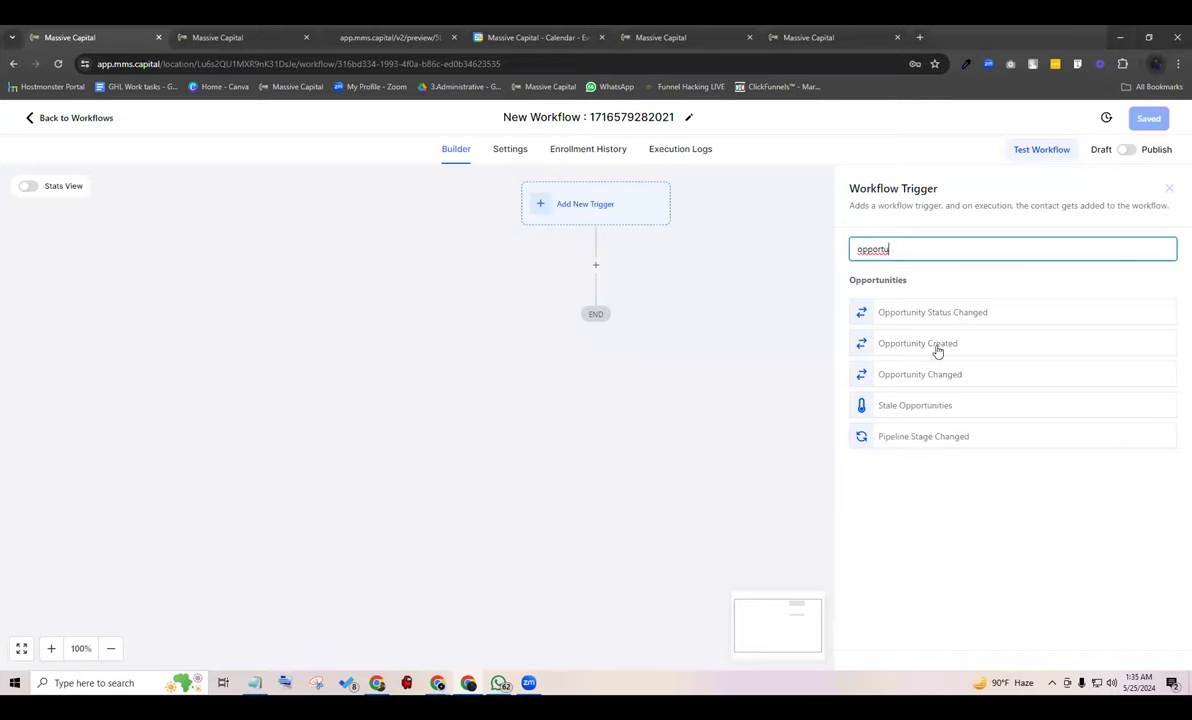
pyautogui.click(931, 437)
pyautogui.click(685, 380)
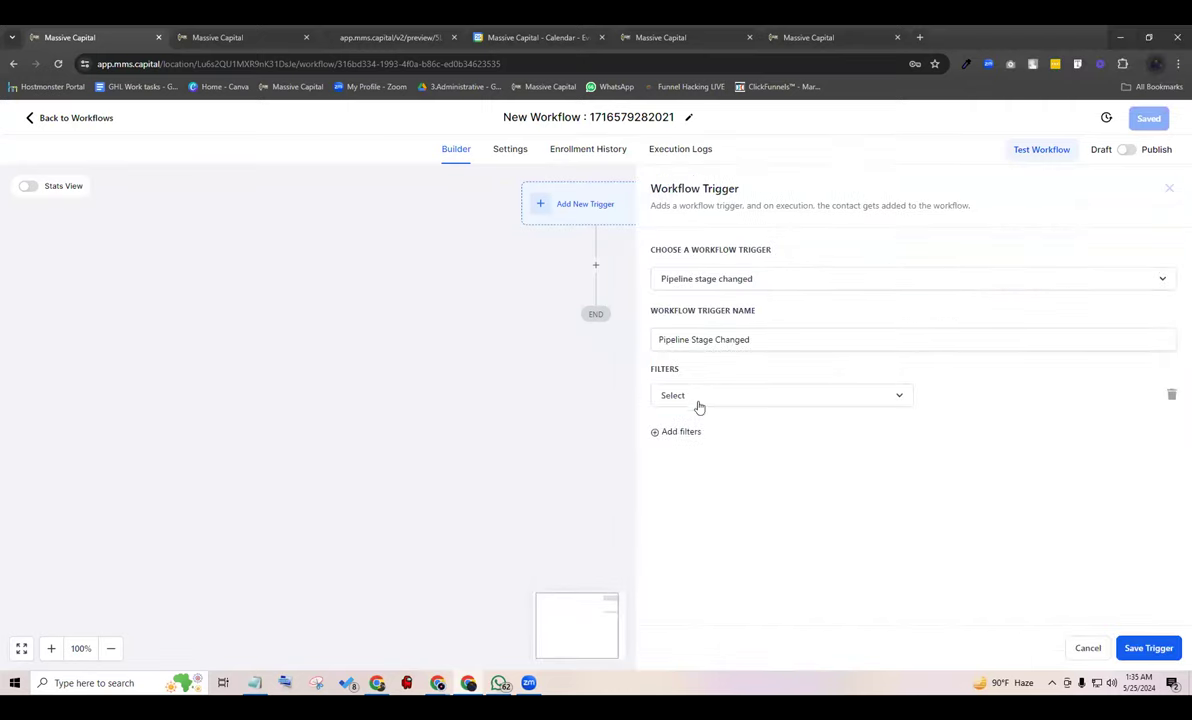
pyautogui.click(697, 399)
pyautogui.scroll(-1, 719, 530)
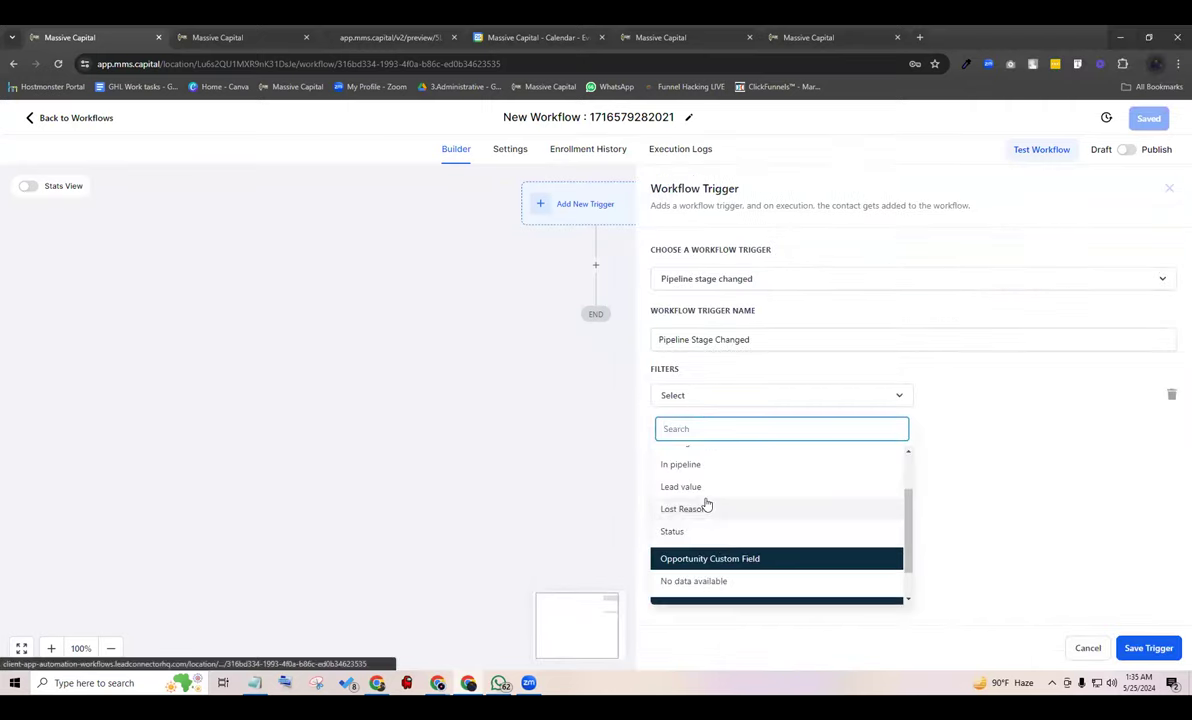
pyautogui.click(708, 468)
pyautogui.click(976, 404)
pyautogui.click(945, 452)
# Add a Pipeline stage filter for New Leads (Yet to Call) and save the trigger.
pyautogui.click(705, 432)
pyautogui.click(711, 441)
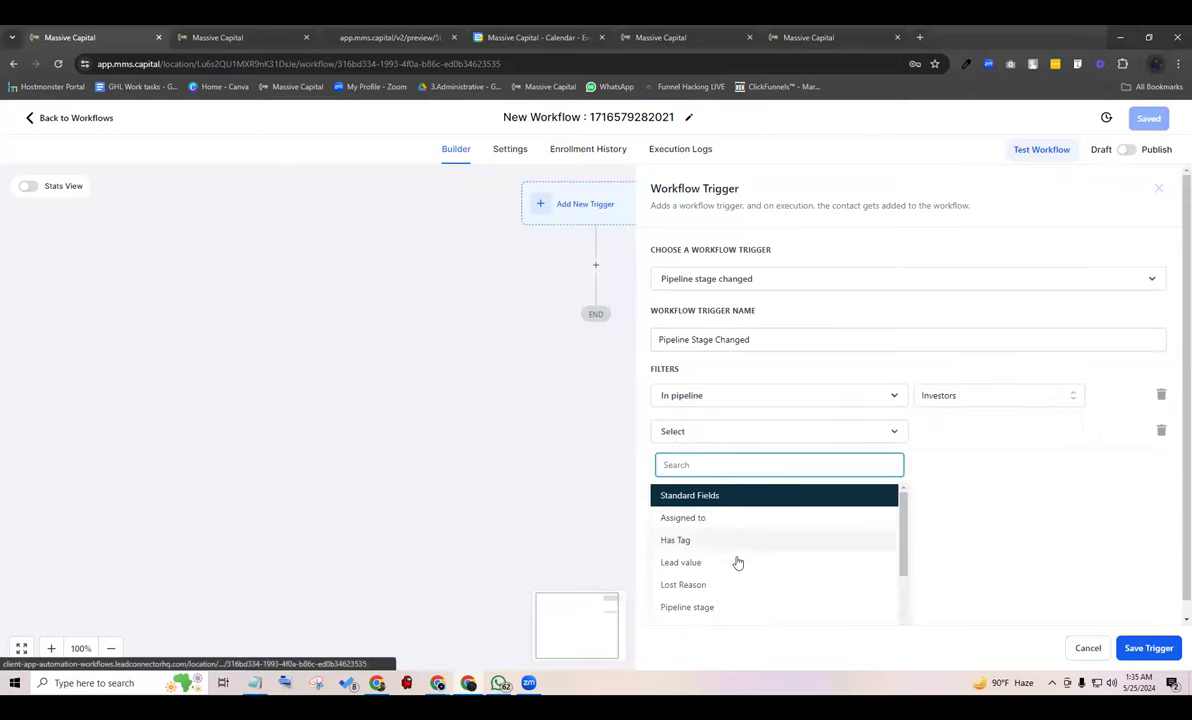
pyautogui.scroll(-1, 741, 560)
pyautogui.click(741, 545)
pyautogui.click(925, 431)
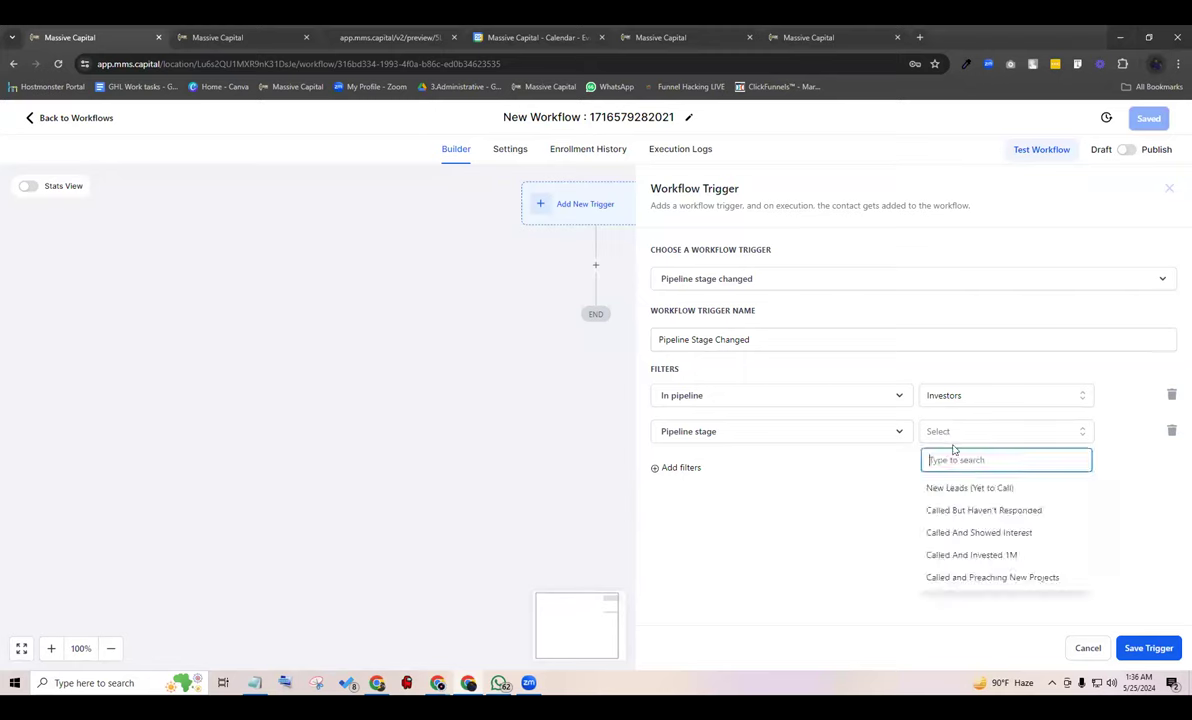
pyautogui.click(976, 490)
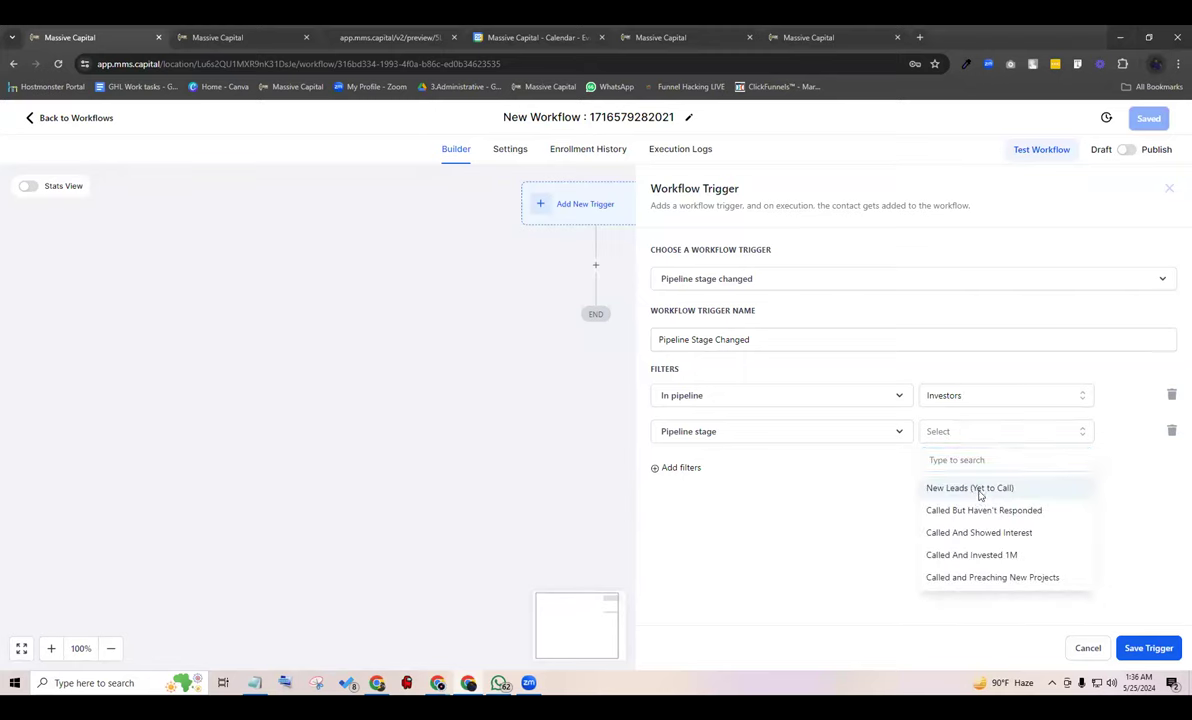
pyautogui.click(1148, 648)
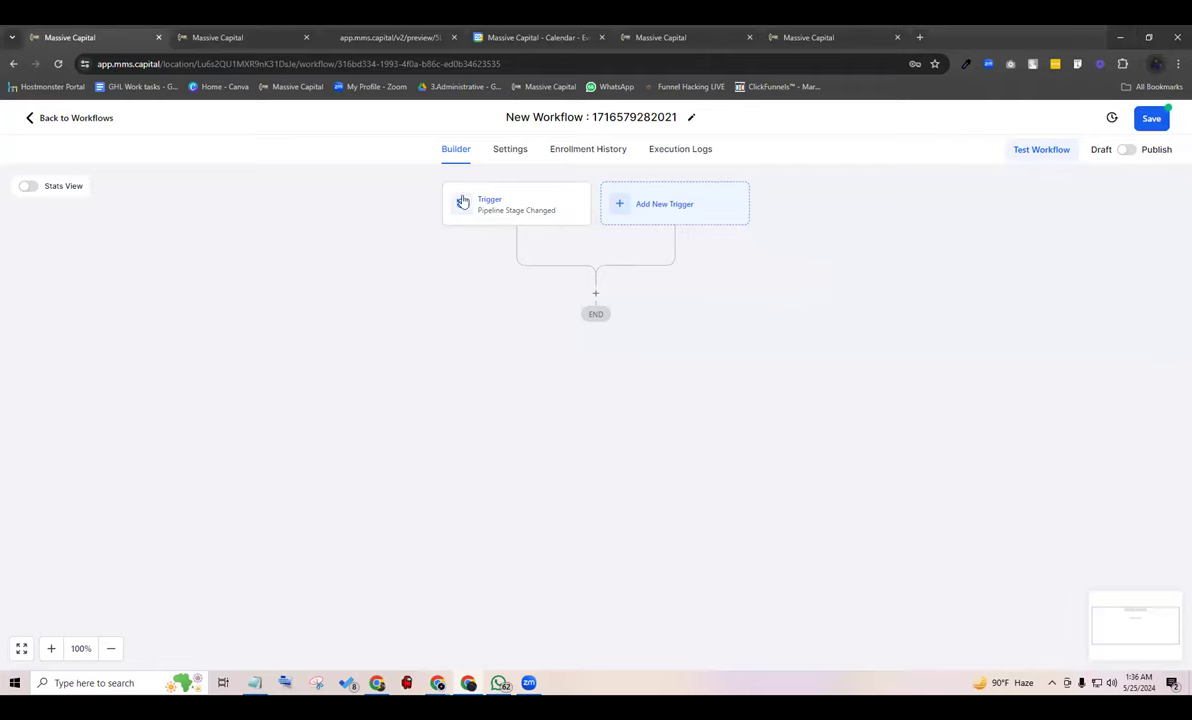
pyautogui.click(522, 204)
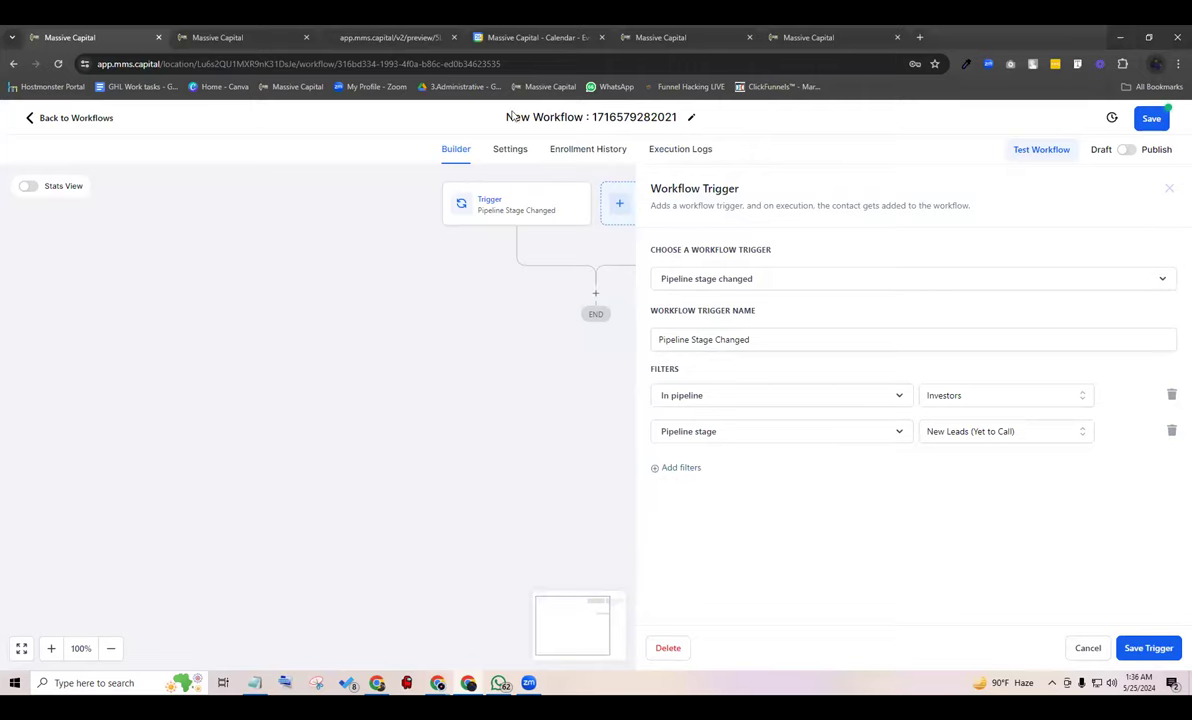
pyautogui.click(266, 38)
pyautogui.click(30, 117)
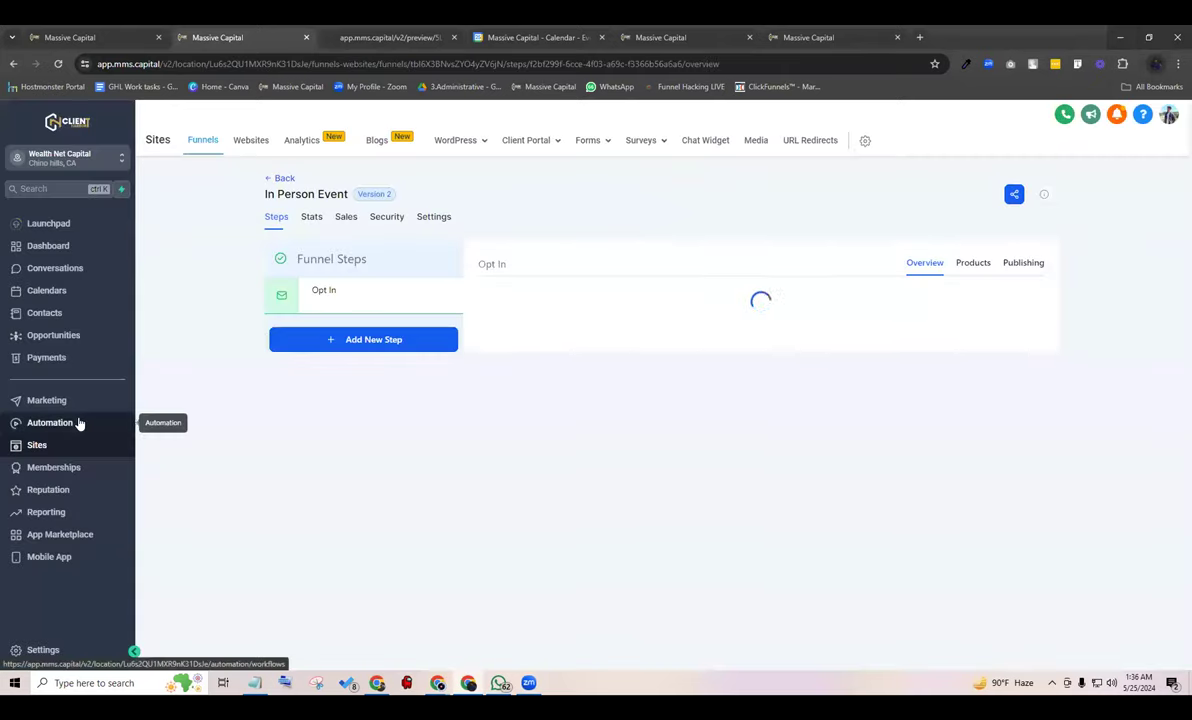
pyautogui.click(66, 337)
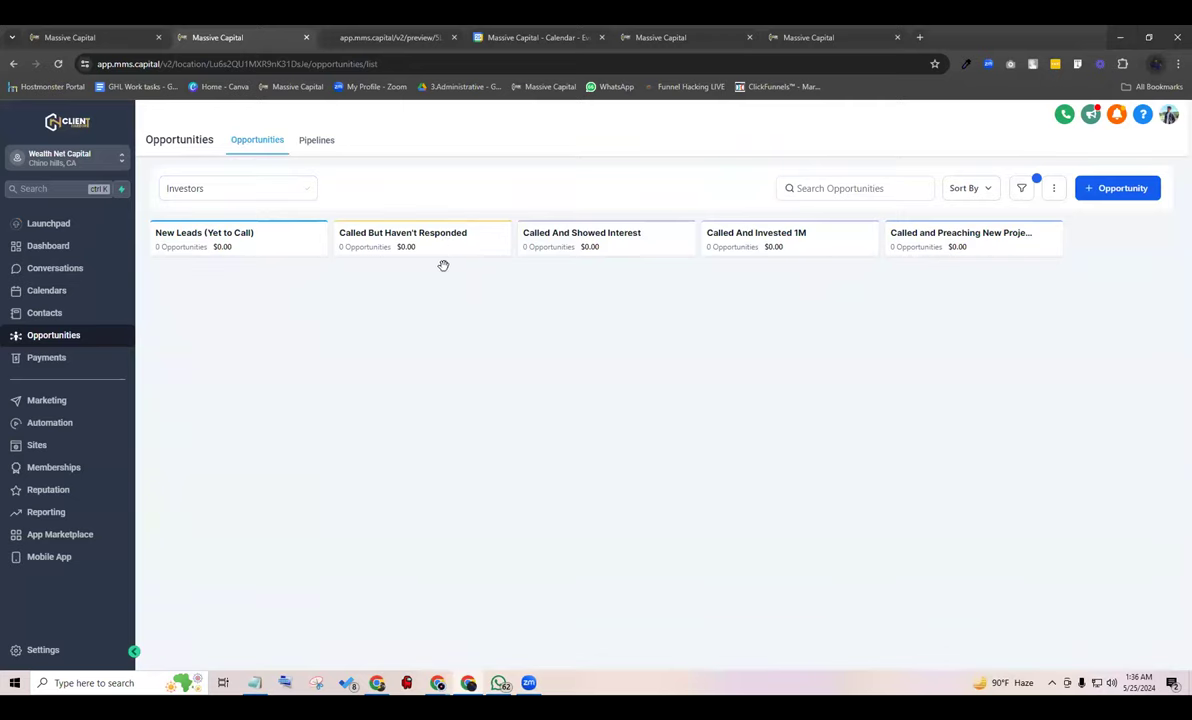
pyautogui.hotkey('ctrl', 'shift', 'Tab')
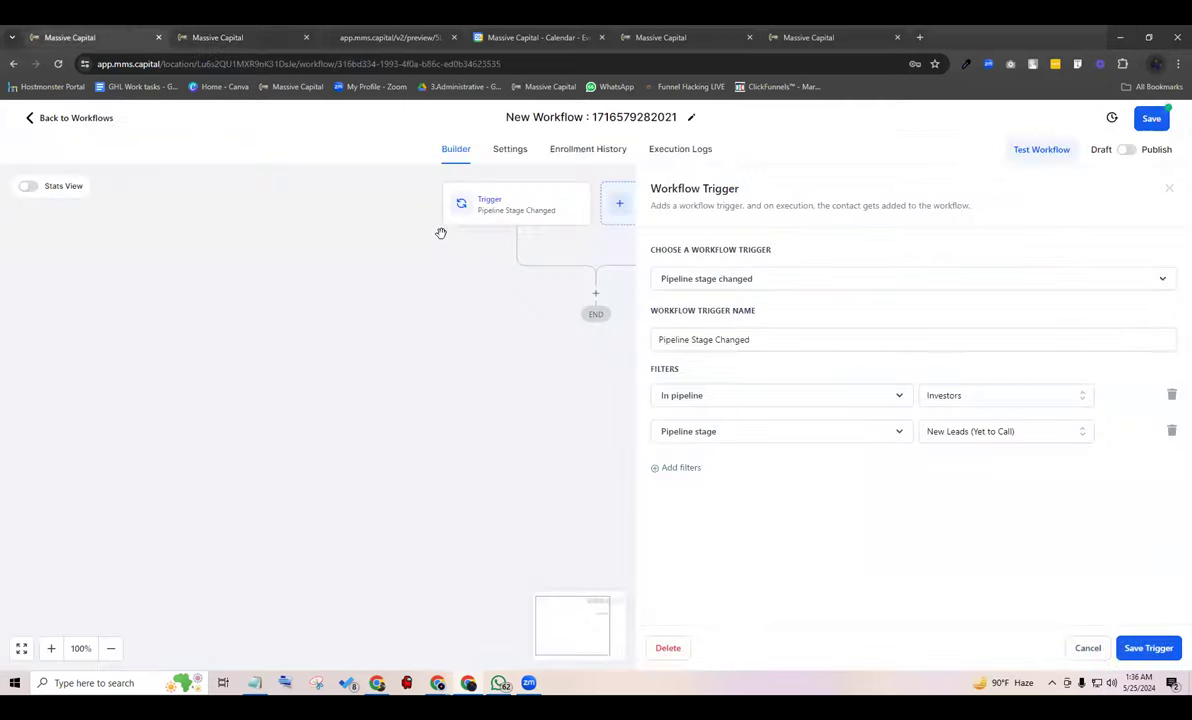
pyautogui.click(1138, 648)
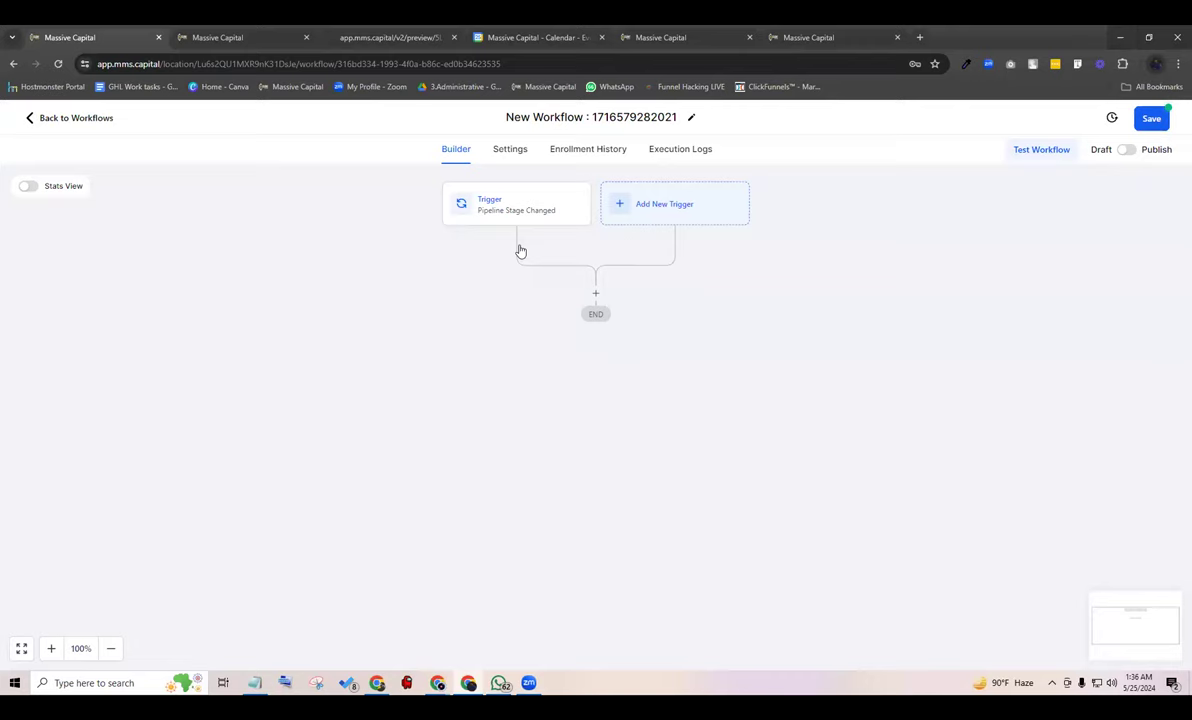
# Add a Send Email action below the trigger.
pyautogui.click(596, 294)
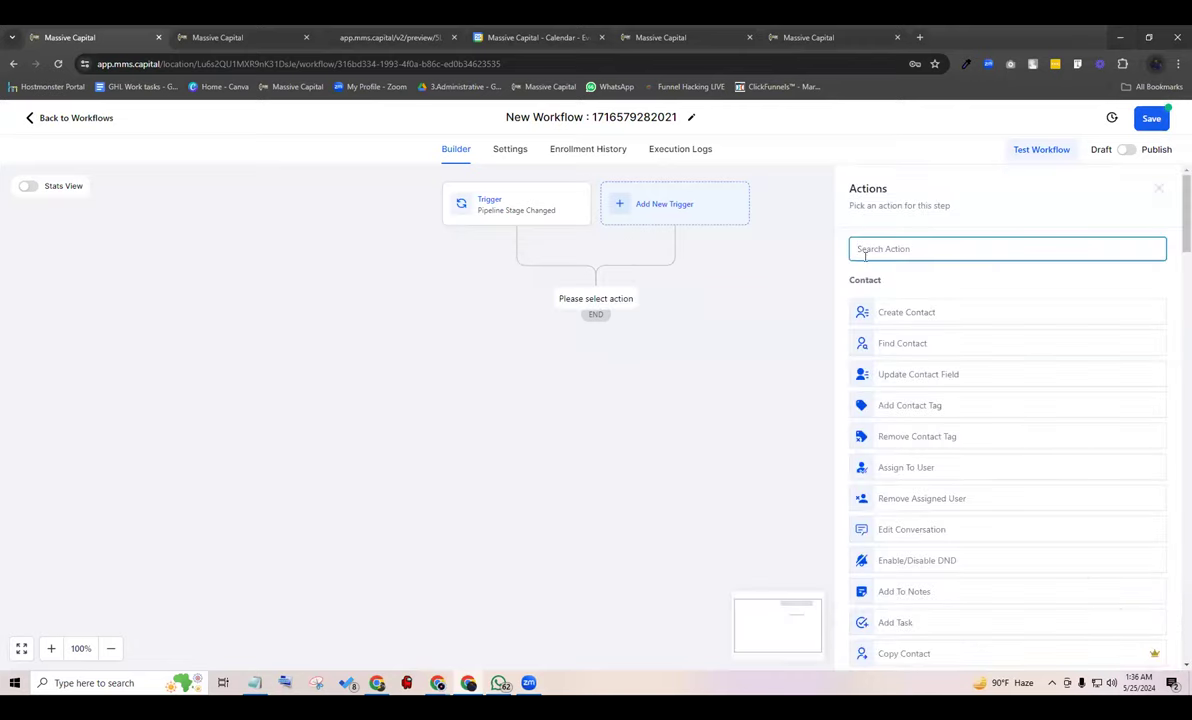
pyautogui.scroll(-7, 950, 420)
pyautogui.scroll(3, 945, 425)
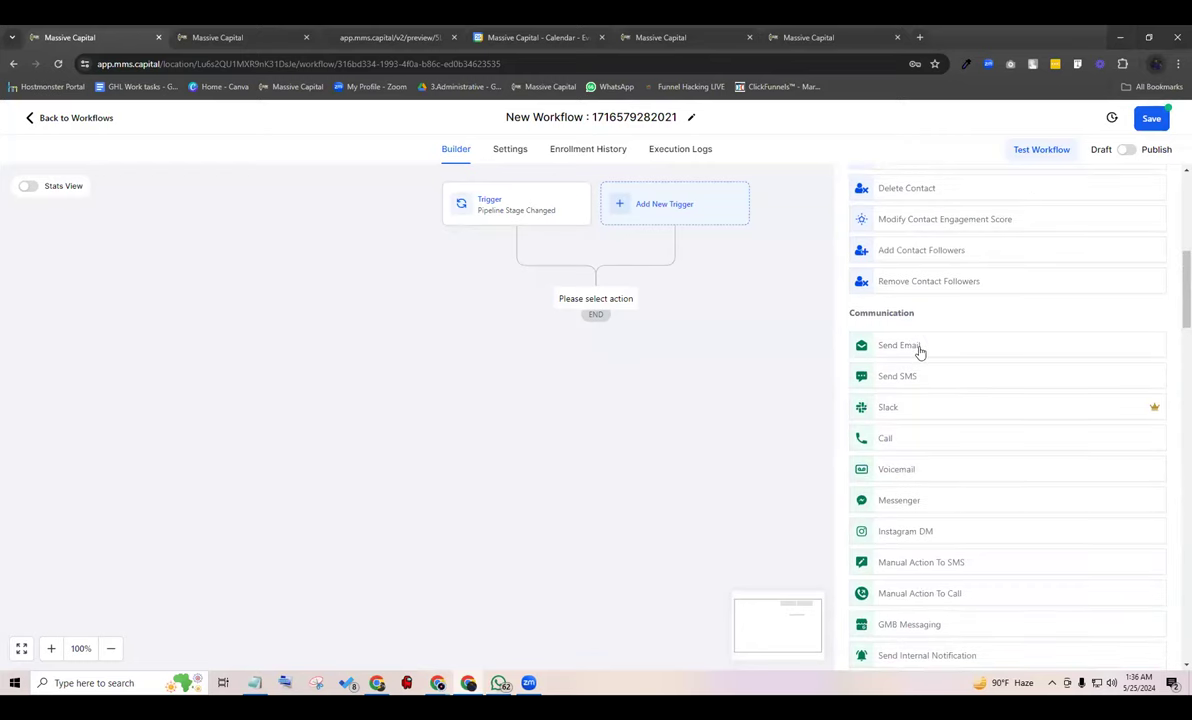
pyautogui.click(918, 347)
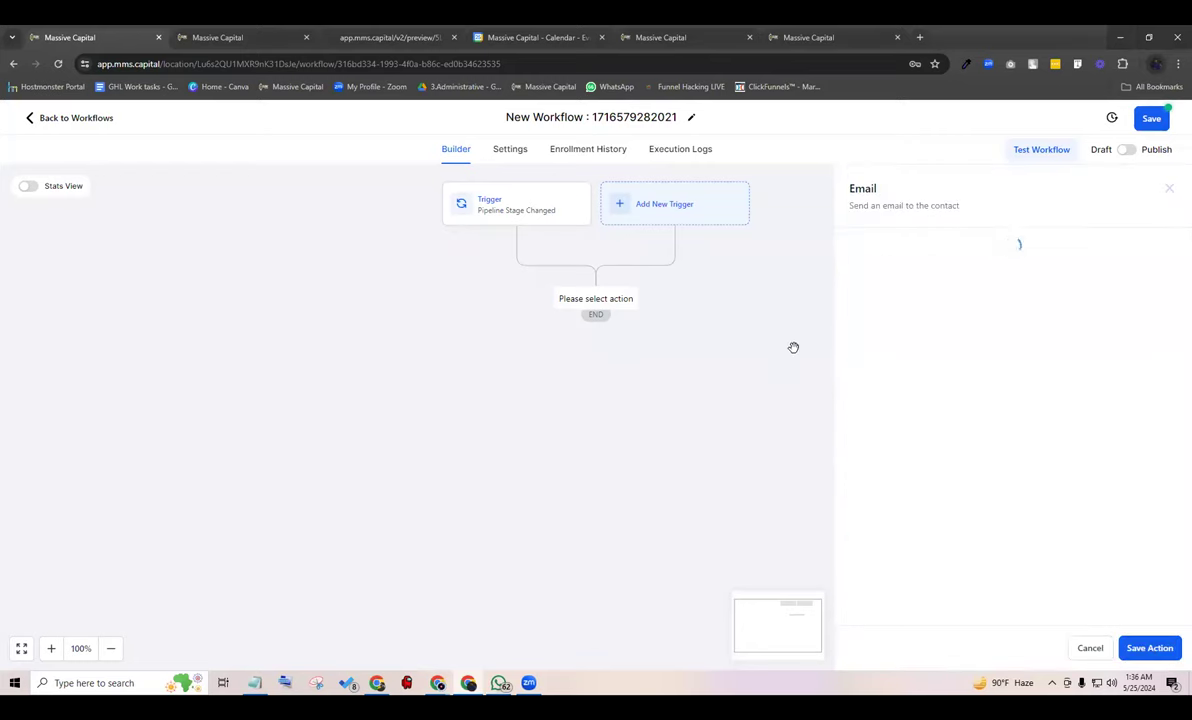
pyautogui.click(1136, 648)
# Fill in the sender name, sender e-mail and subject, then save the Email step.
pyautogui.click(955, 383)
pyautogui.write('c')
pyautogui.click(955, 455)
pyautogui.write('c')
pyautogui.press('BackSpace')
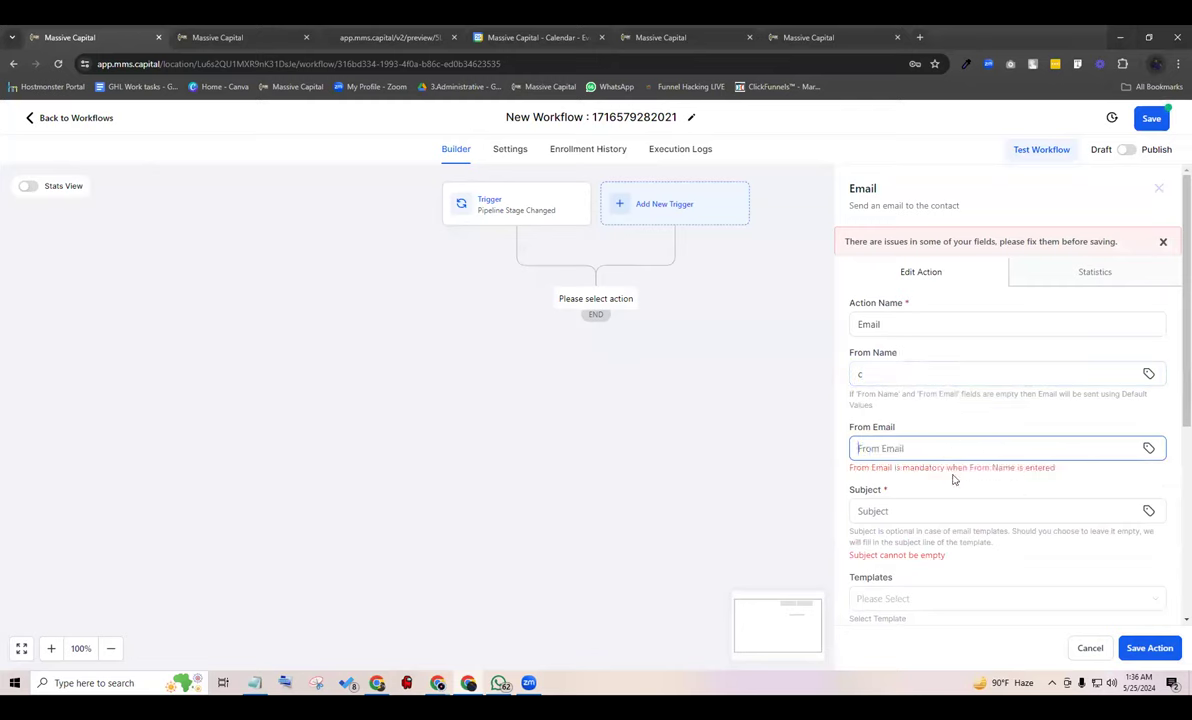
pyautogui.write('c')
pyautogui.click(929, 495)
pyautogui.click(929, 507)
pyautogui.write('s')
pyautogui.scroll(-3, 977, 535)
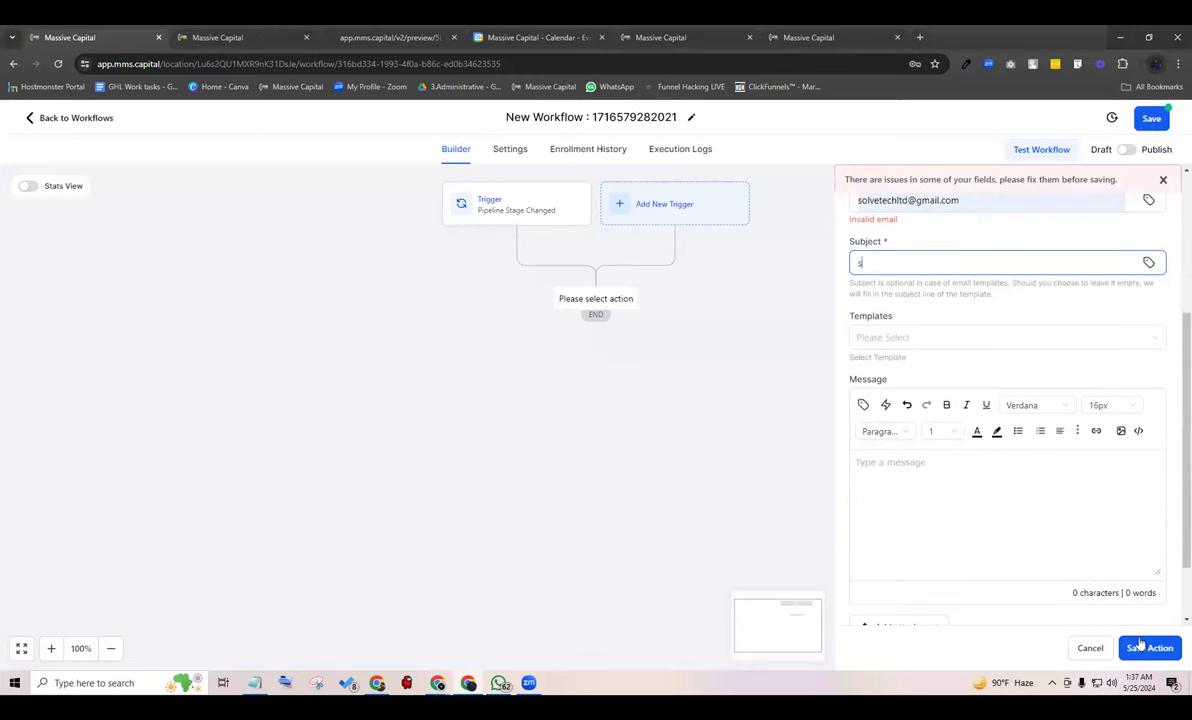
pyautogui.click(1149, 648)
# Insert a Wait step of 1 days below the Email step and save it.
pyautogui.click(596, 368)
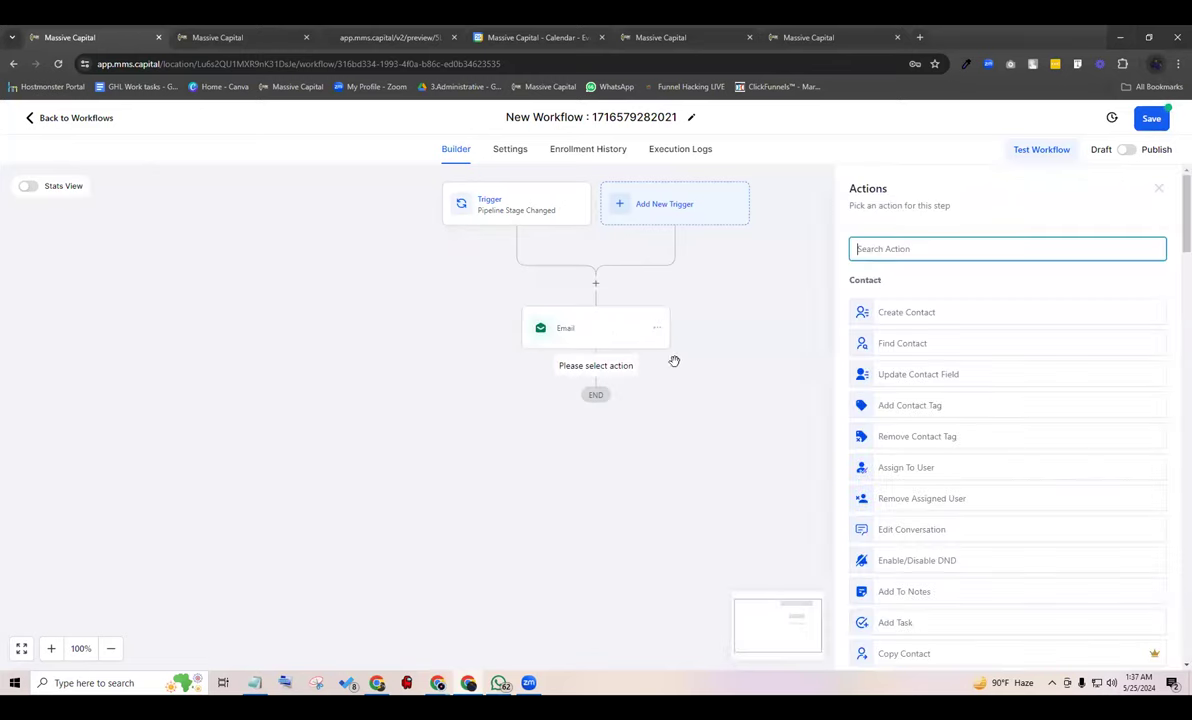
pyautogui.write('wait')
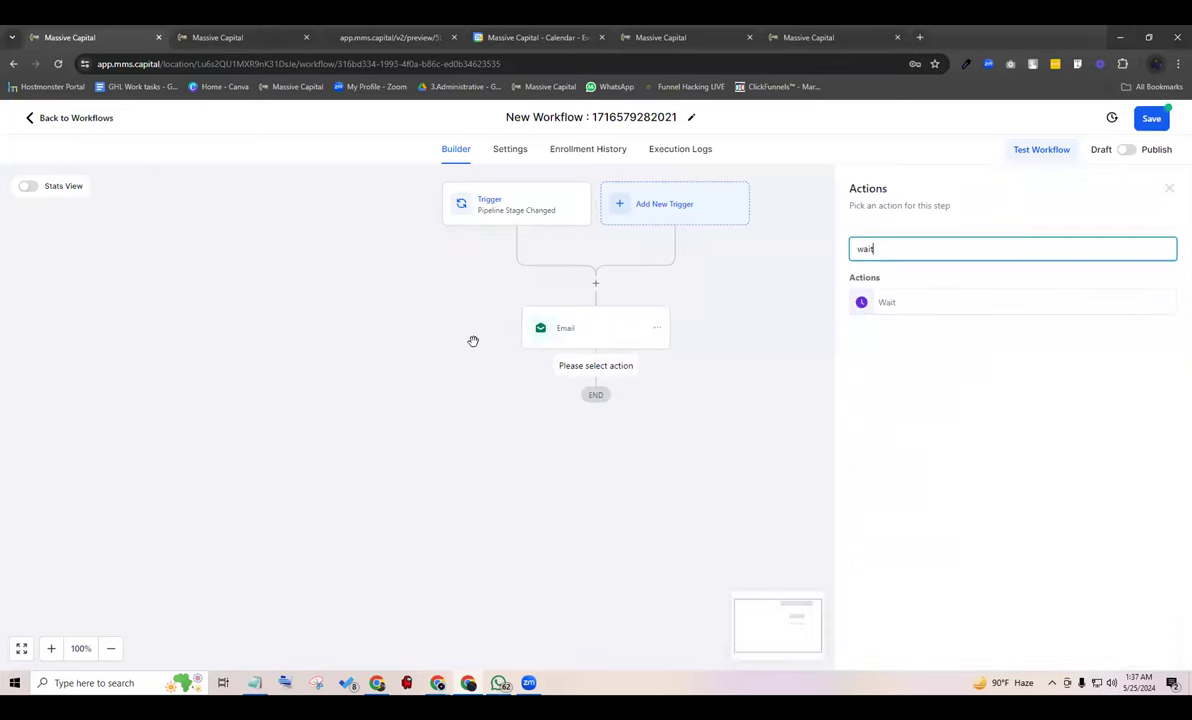
pyautogui.click(868, 302)
pyautogui.doubleClick(659, 382)
pyautogui.write('1')
pyautogui.click(797, 384)
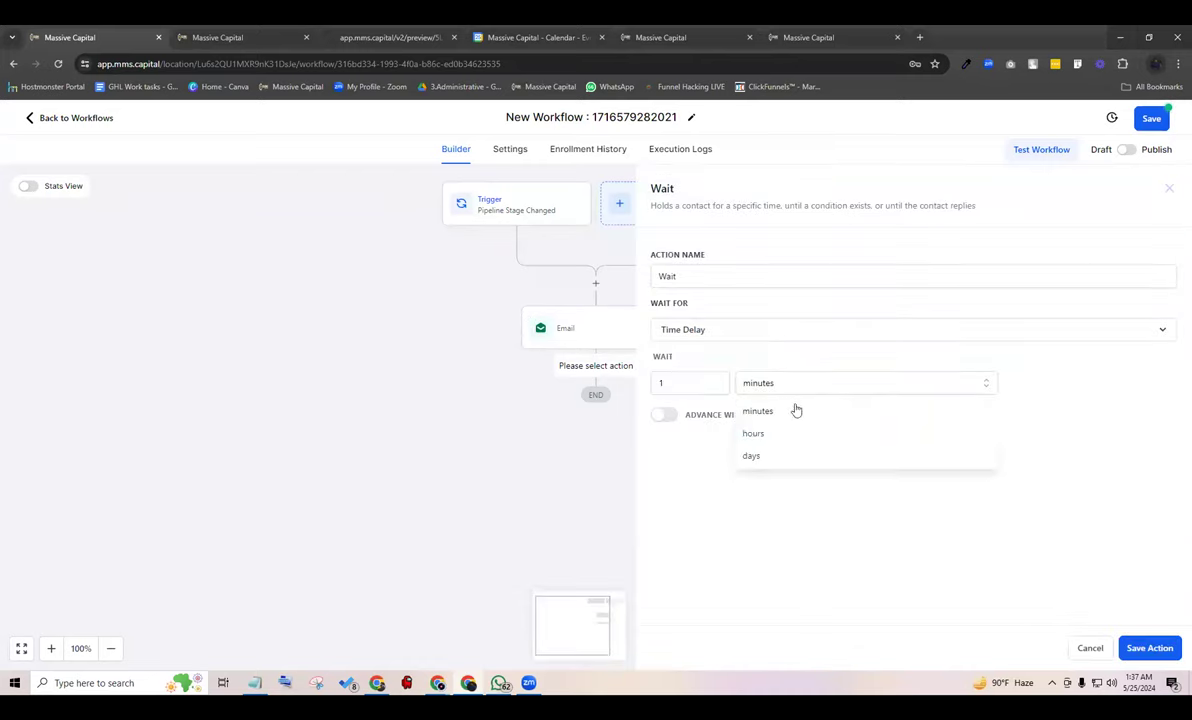
pyautogui.click(779, 456)
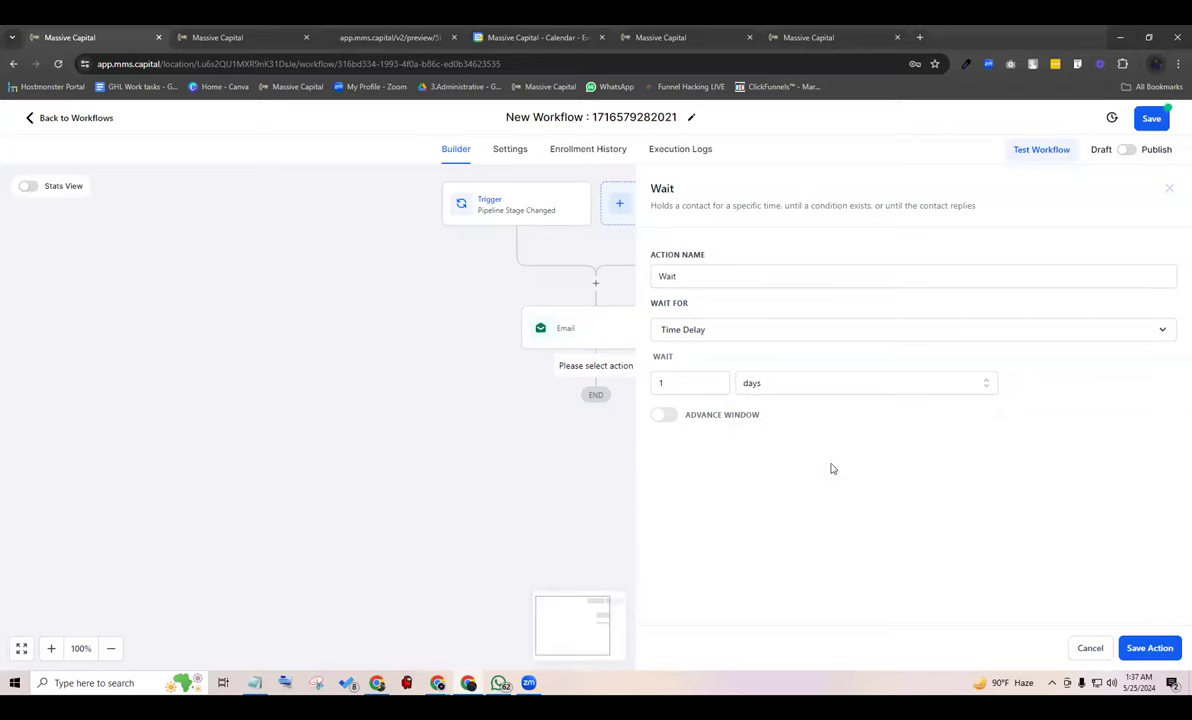
pyautogui.click(1149, 648)
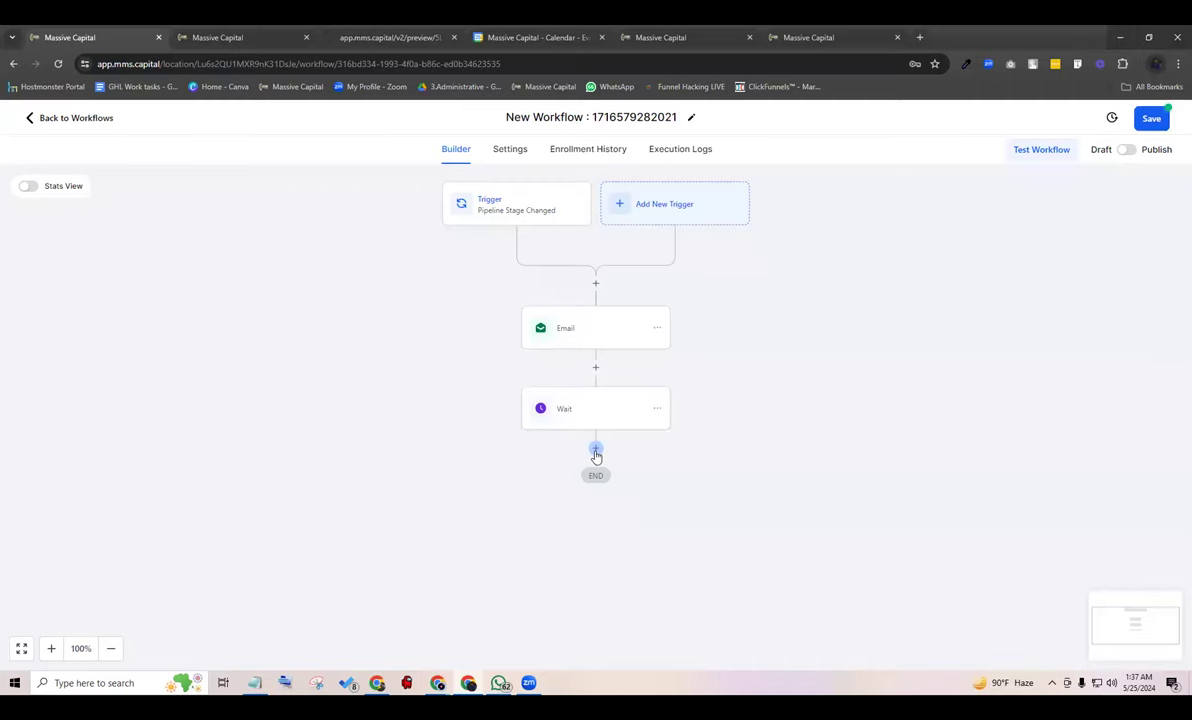
pyautogui.click(565, 420)
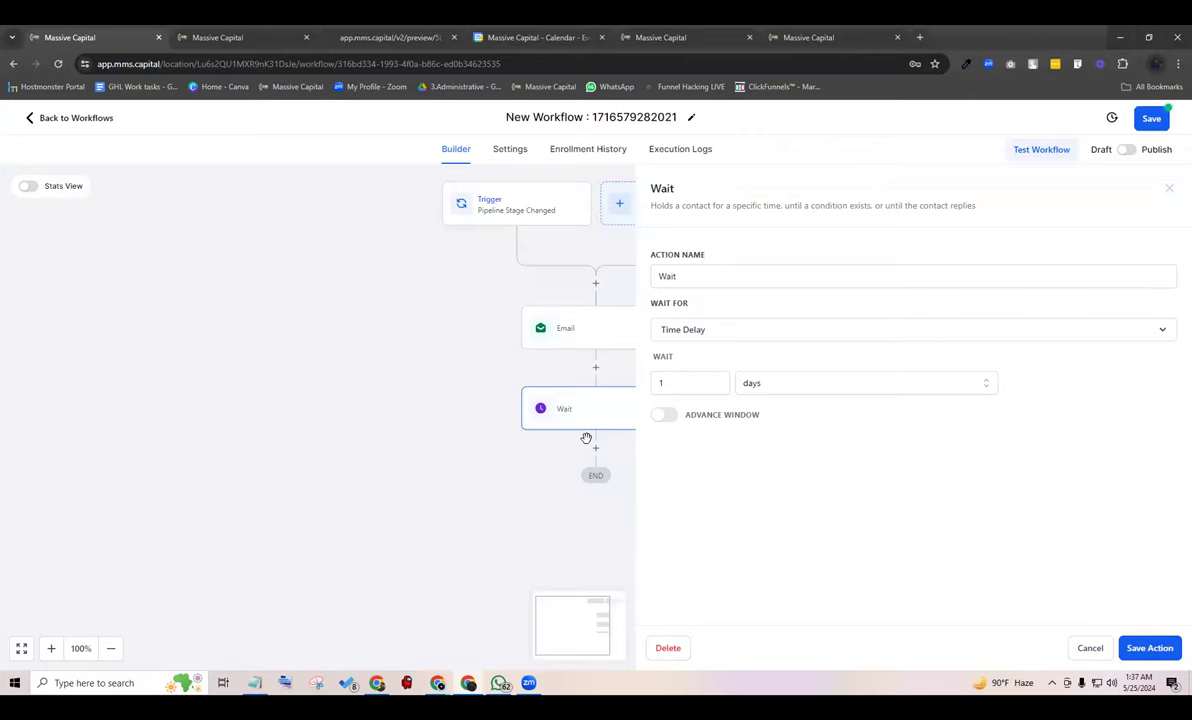
# Copy the Email step and paste the copy after the Wait step.
pyautogui.click(1090, 648)
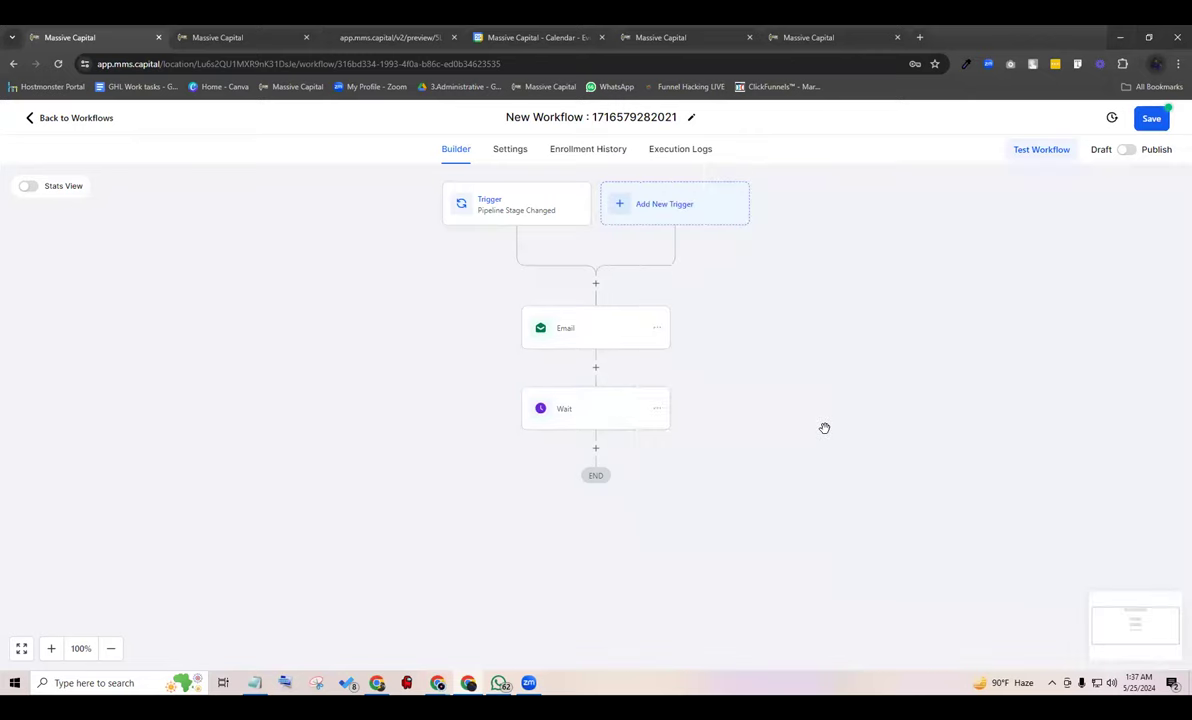
pyautogui.click(661, 332)
pyautogui.click(657, 329)
pyautogui.moveTo(707, 380)
pyautogui.click(788, 354)
pyautogui.click(607, 448)
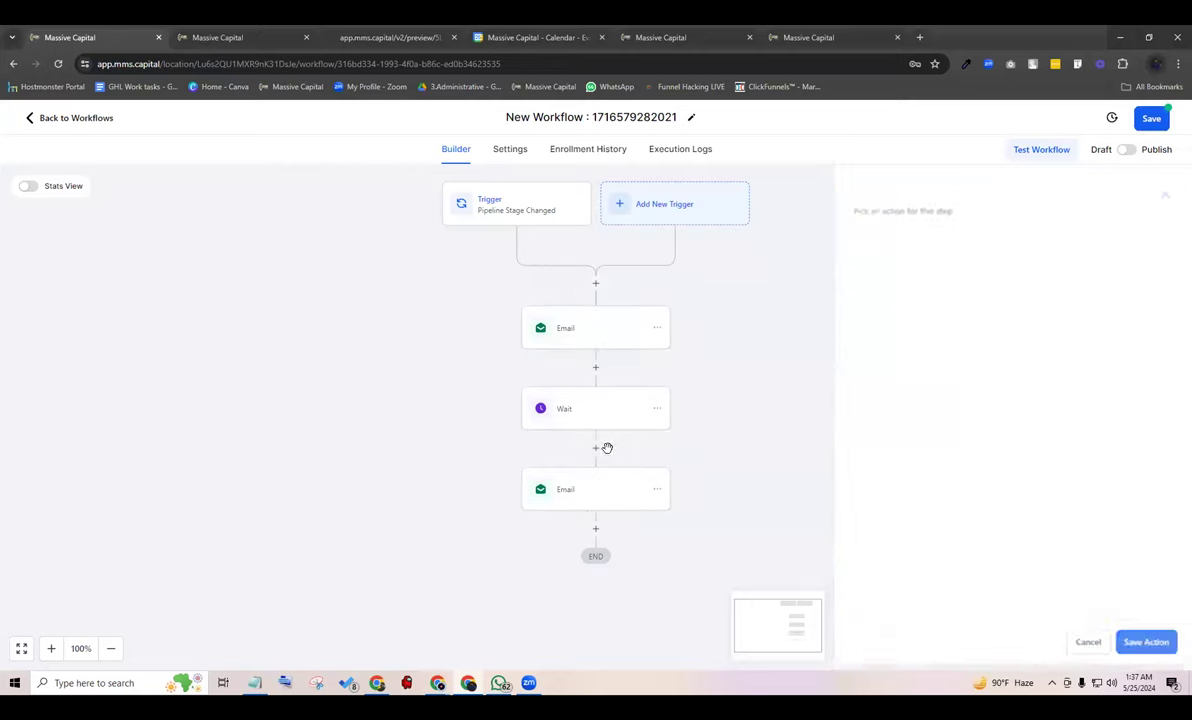
# Rename the first Email step to 'Email 1', save it, then view the Opportunities board.
pyautogui.click(597, 325)
pyautogui.click(913, 294)
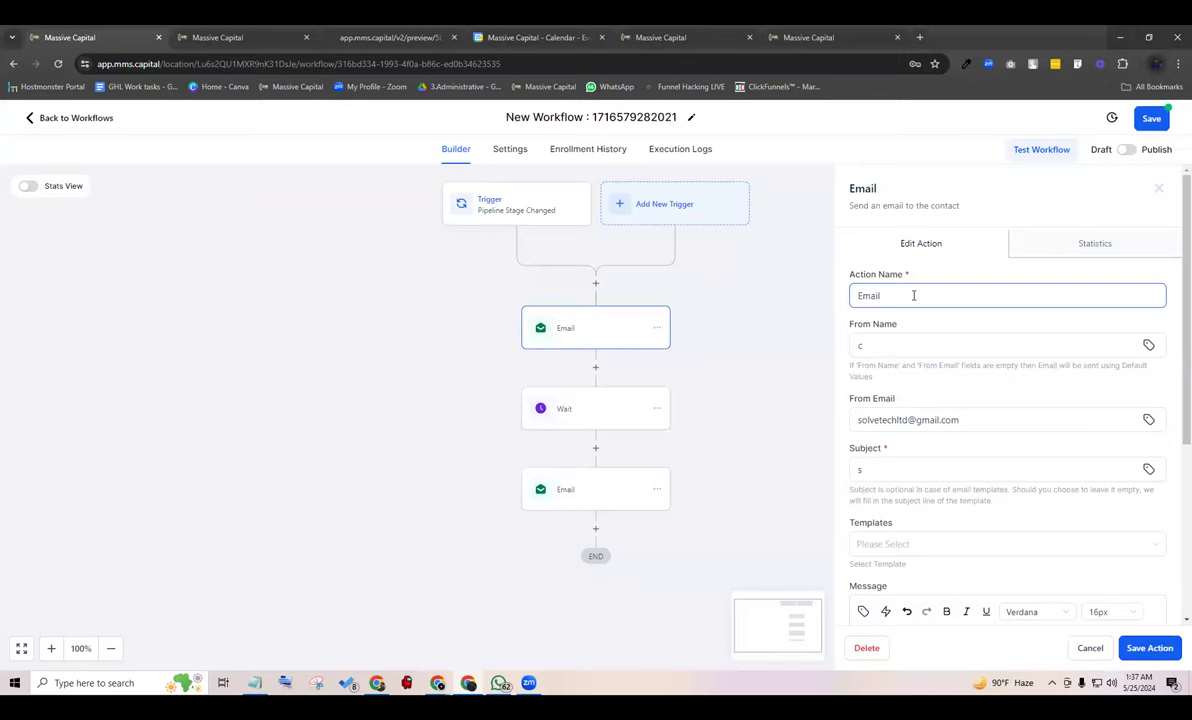
pyautogui.write('1')
pyautogui.click(1150, 648)
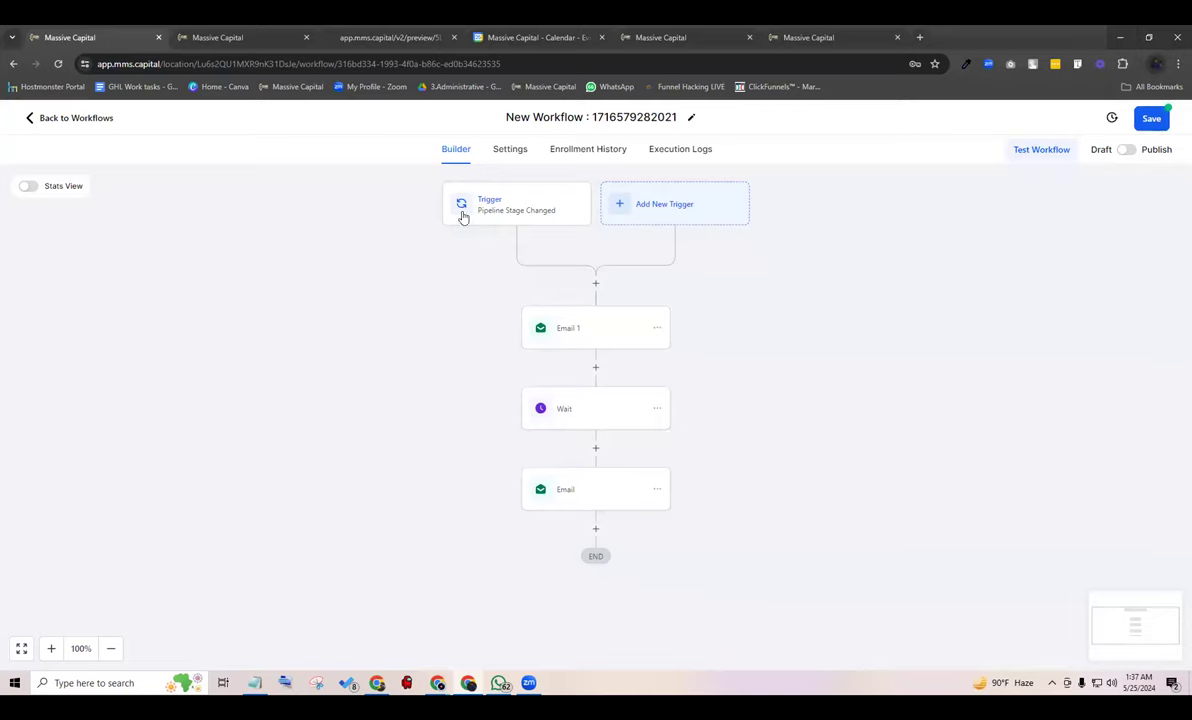
pyautogui.click(252, 38)
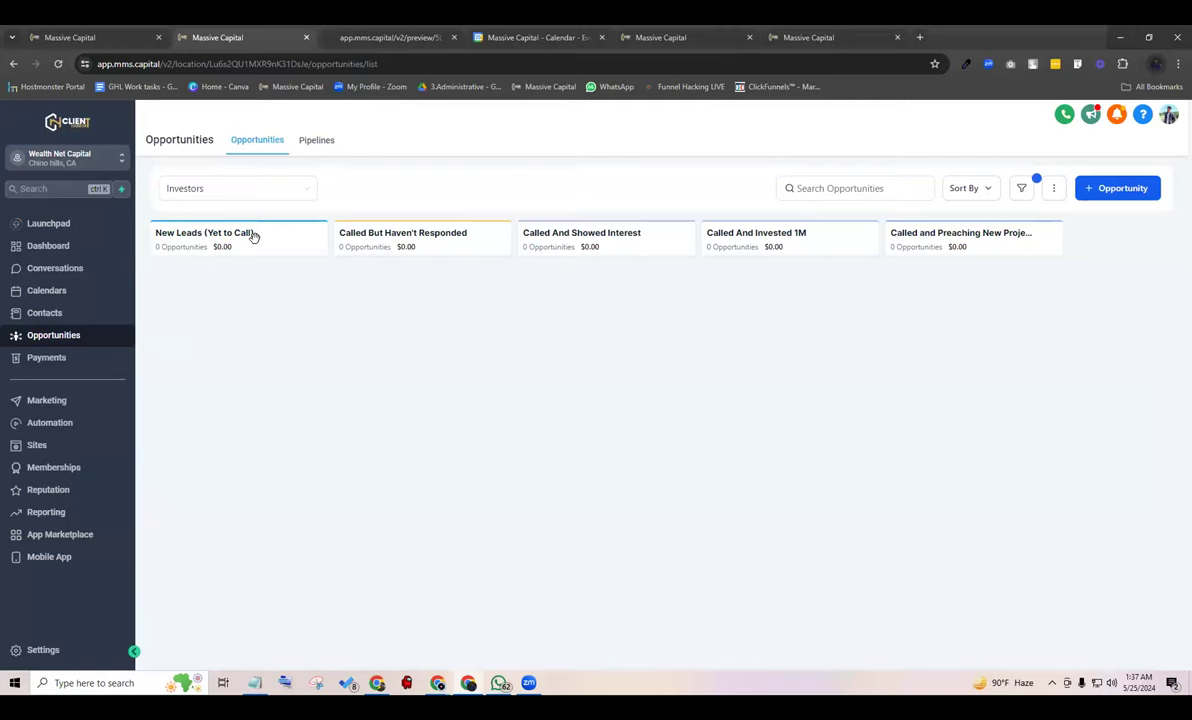
pyautogui.click(62, 37)
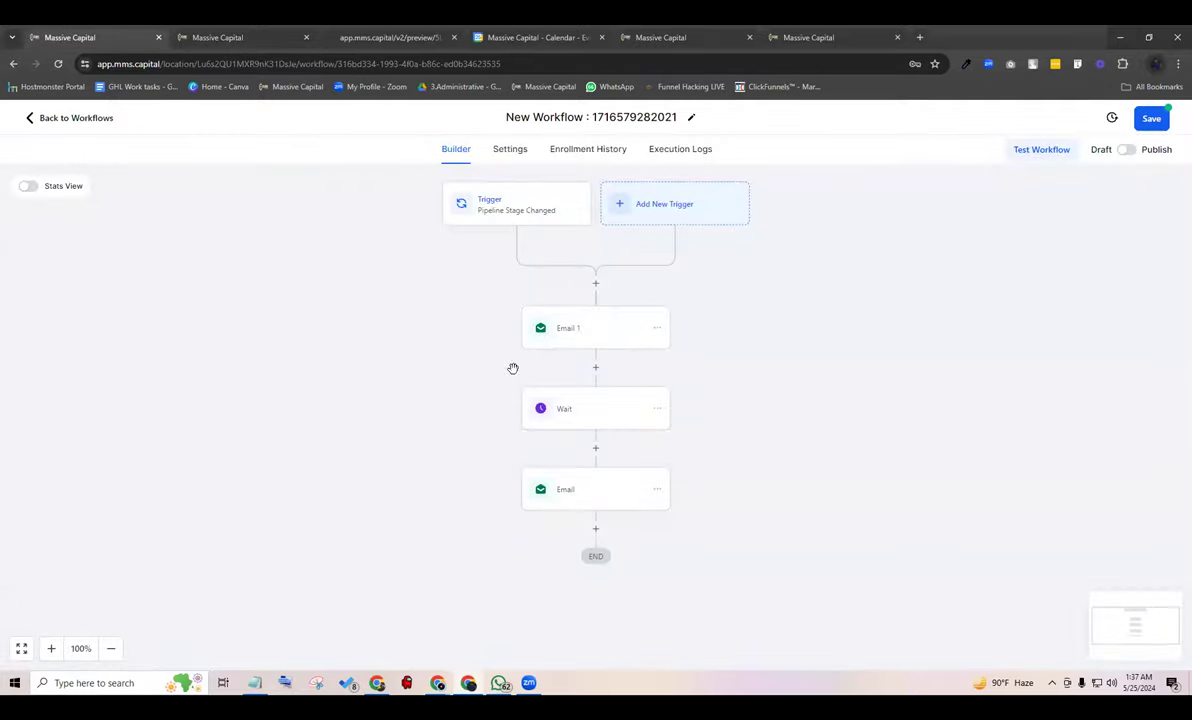
# Review the Wait and second Email step settings without changing anything.
pyautogui.click(548, 412)
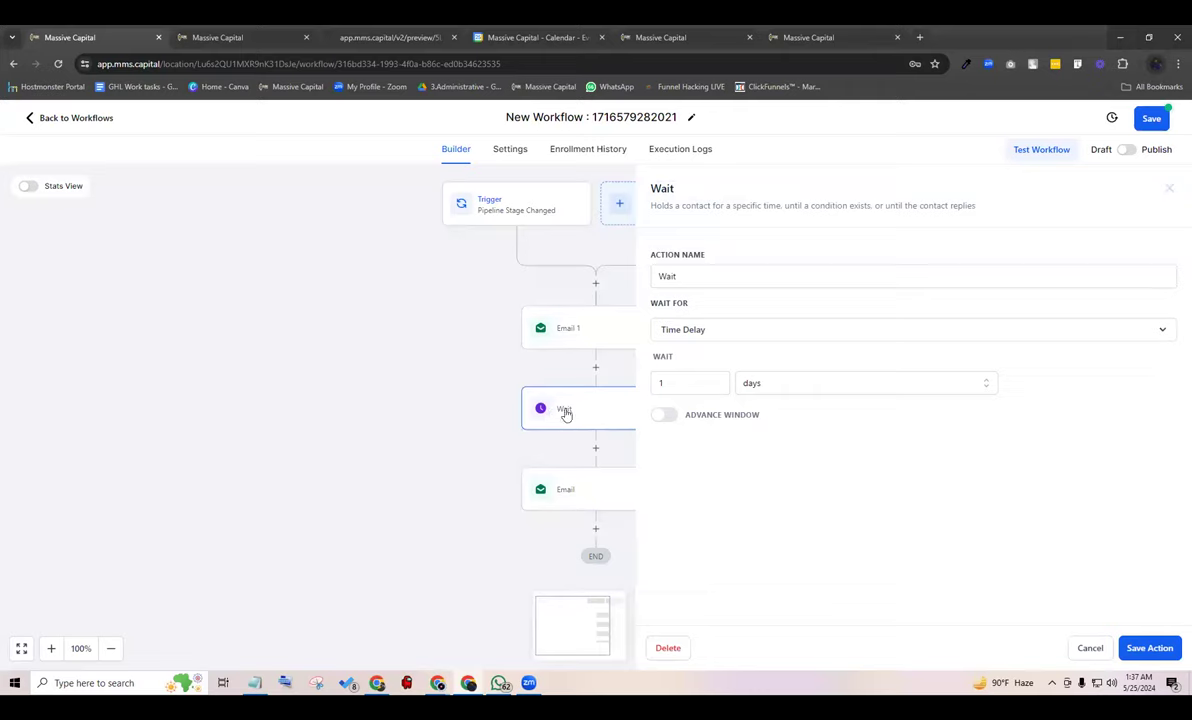
pyautogui.click(1090, 647)
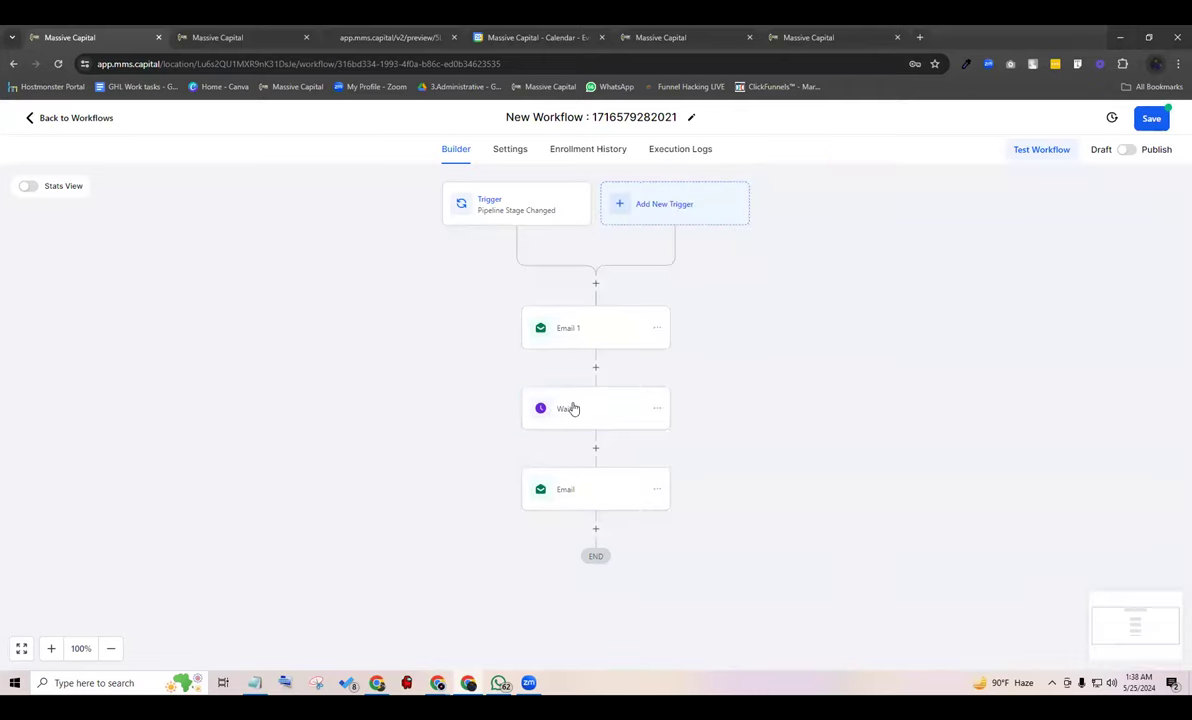
pyautogui.click(585, 491)
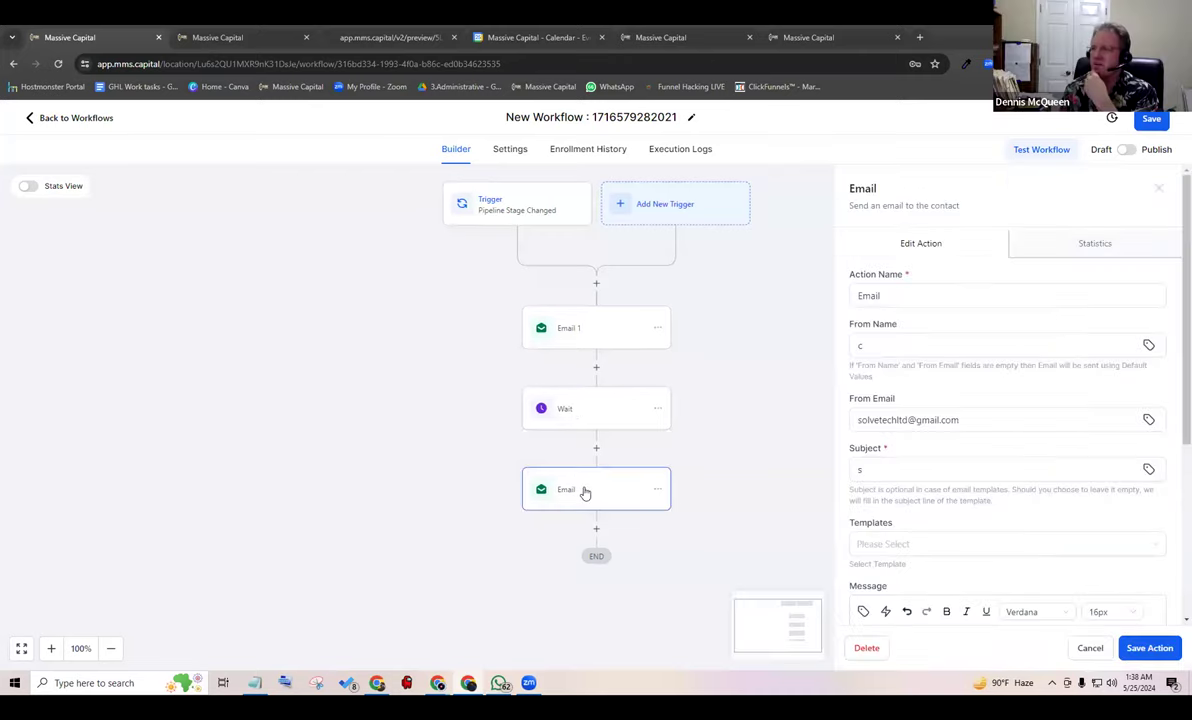
pyautogui.click(1092, 648)
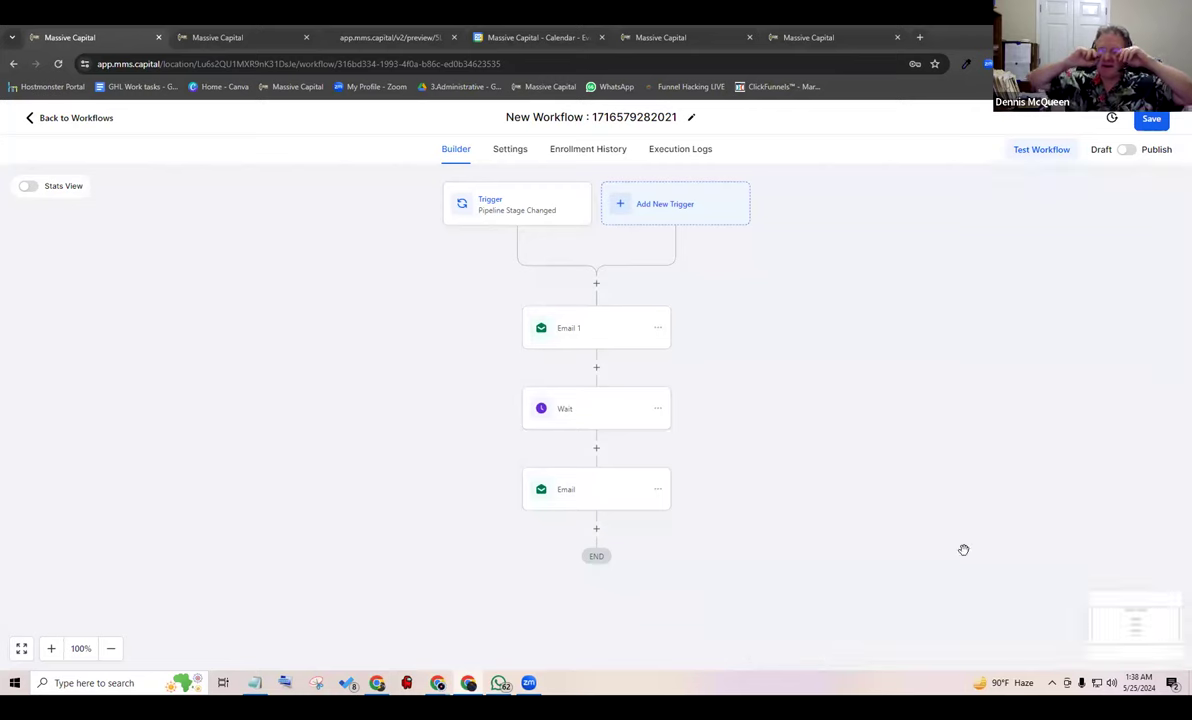
# Rename the second Email step to 'Email 2', save it, and check Email 1 unchanged.
pyautogui.click(618, 492)
pyautogui.click(911, 297)
pyautogui.write('2')
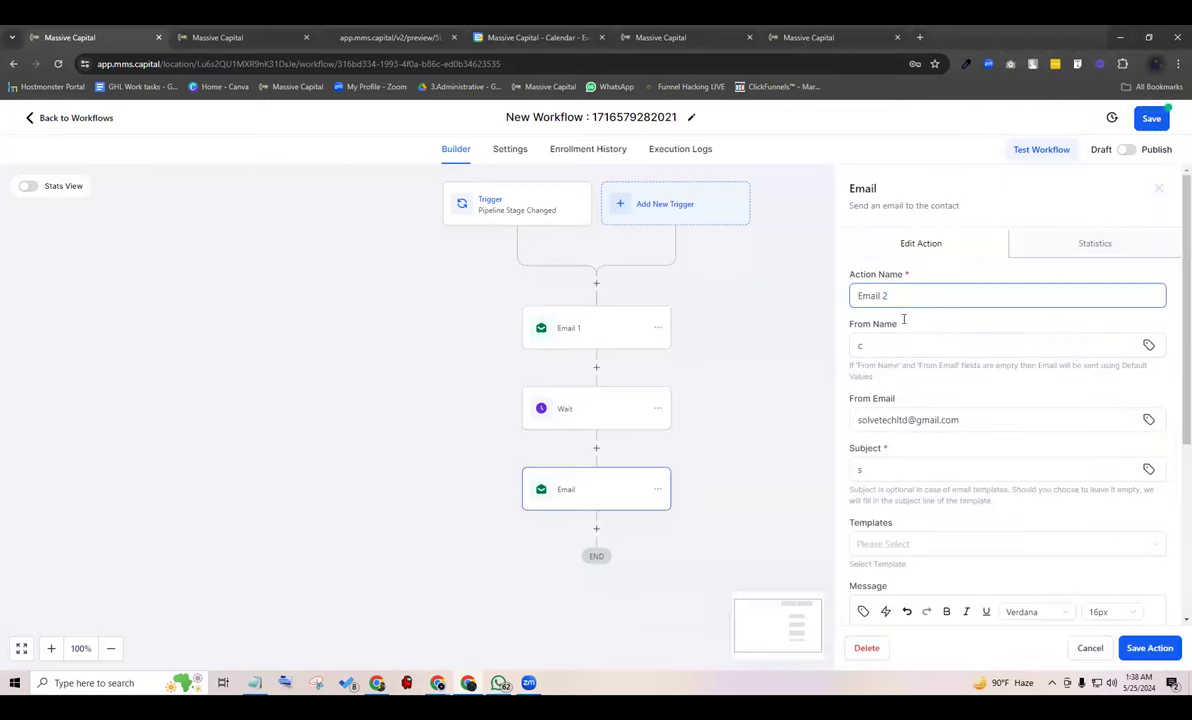
pyautogui.click(1150, 648)
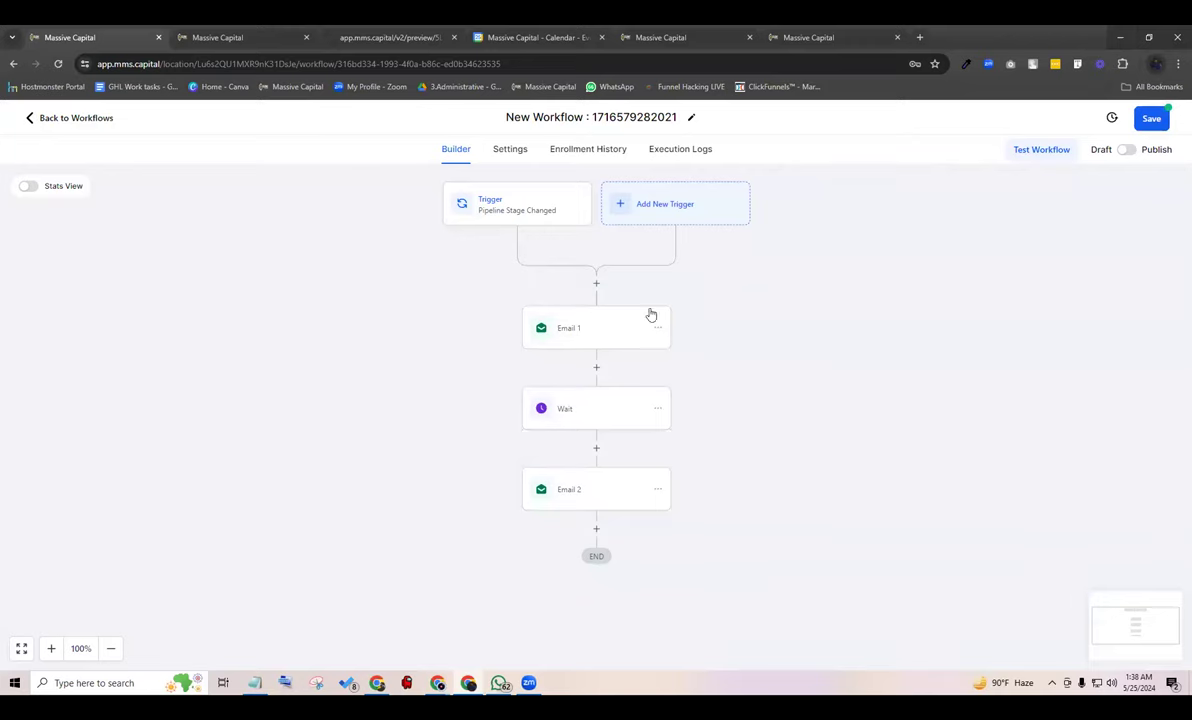
pyautogui.click(596, 339)
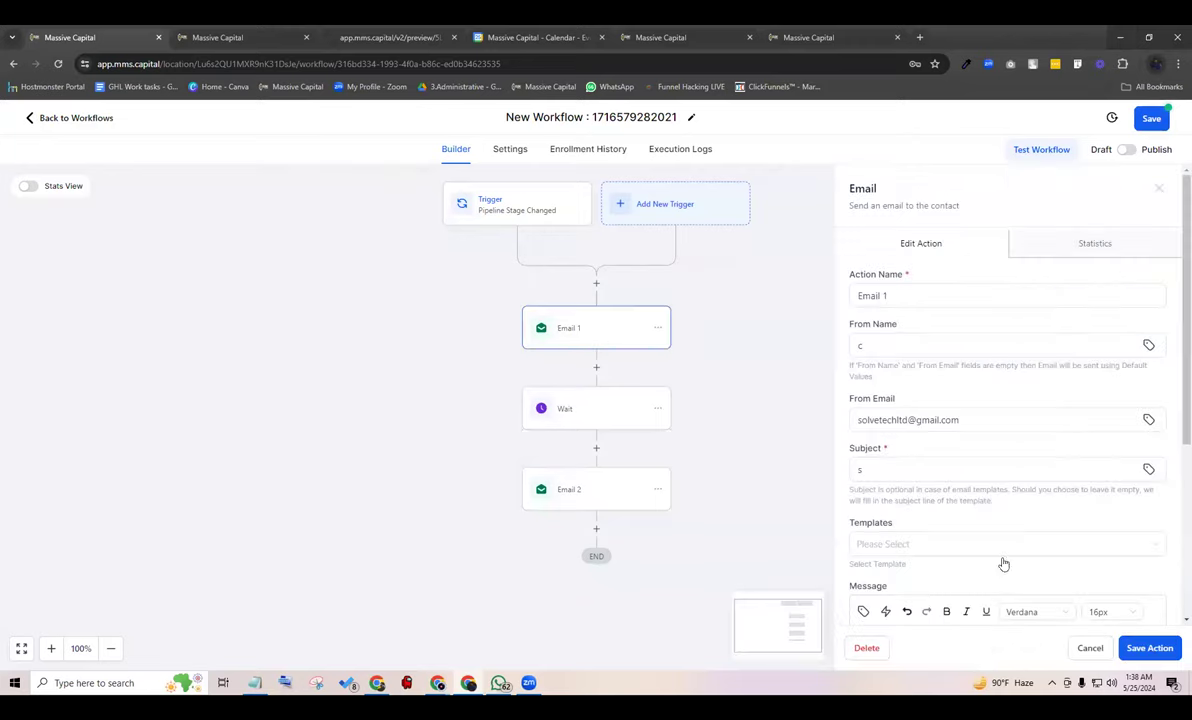
pyautogui.click(1090, 648)
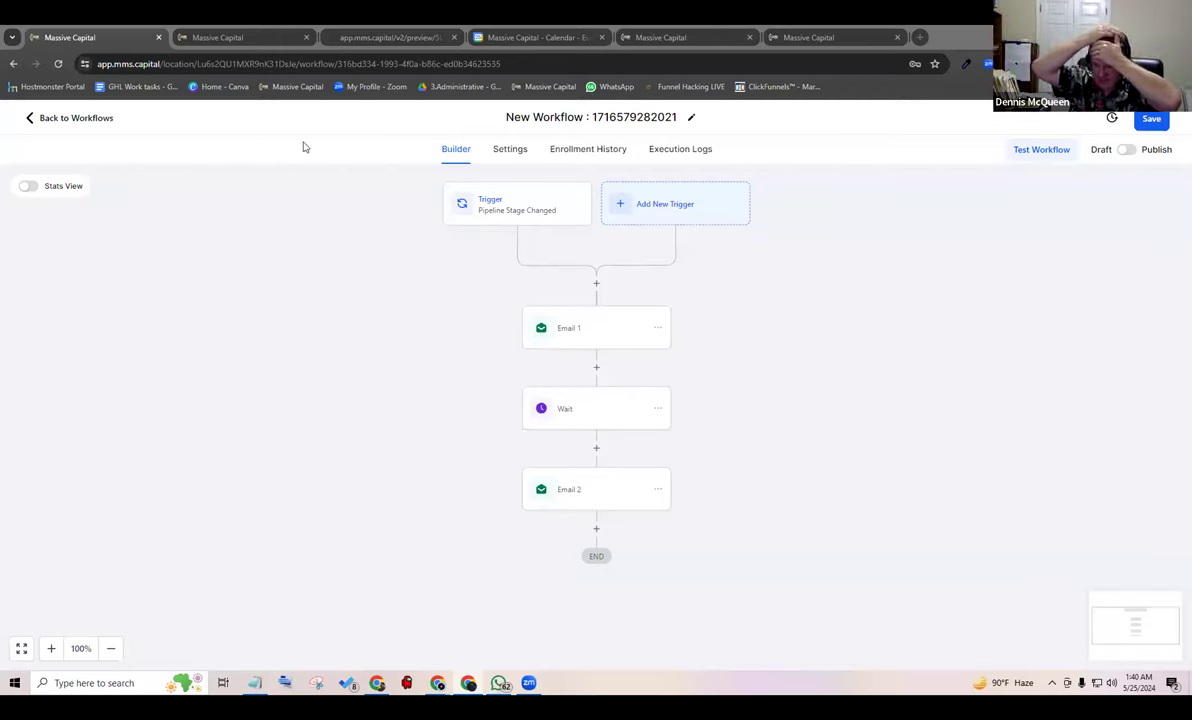
# Select the whole workflow title to prepare renaming it.
pyautogui.click(606, 118)
pyautogui.doubleClick(606, 118)
pyautogui.hotkey('ctrl', 'a')
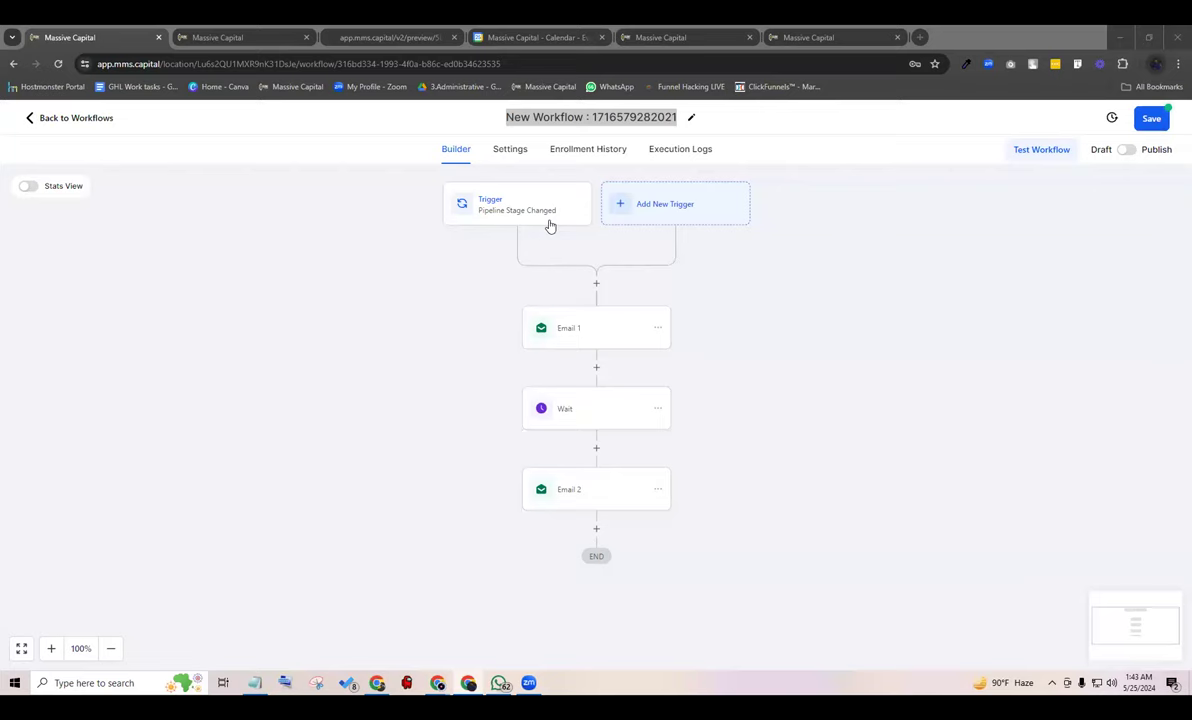
# Retitle the workflow 'New Leads (yet to Call)' and save it.
pyautogui.click(622, 118)
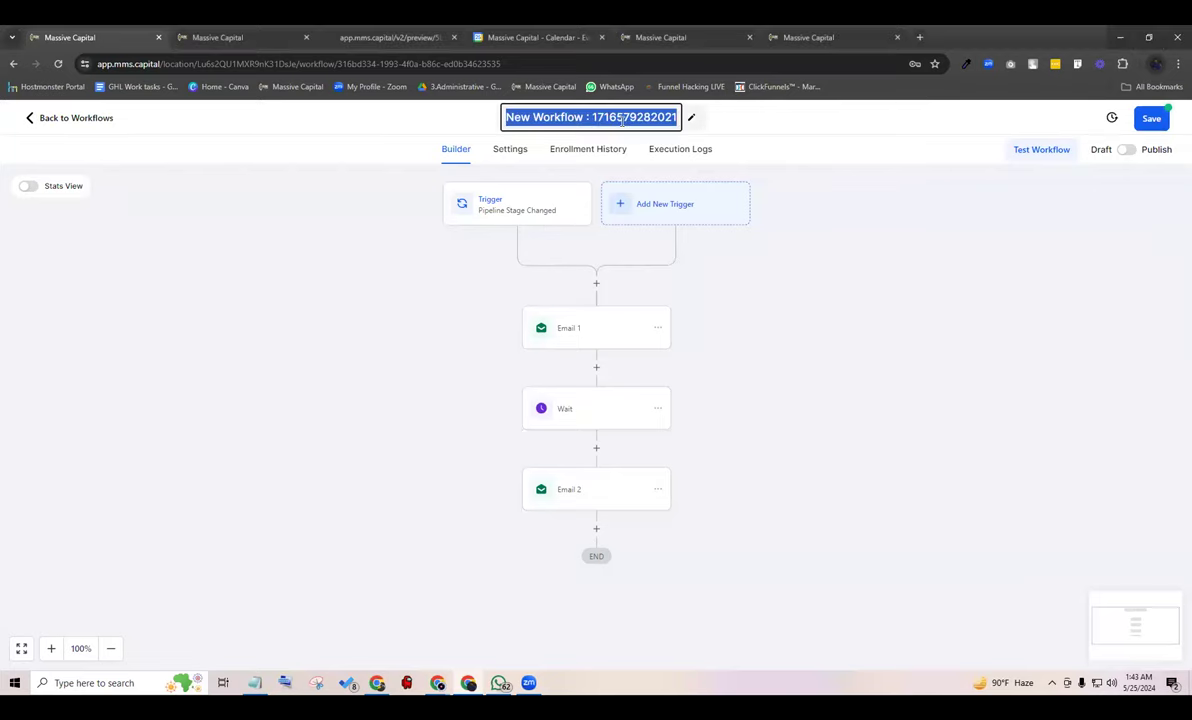
pyautogui.write('New LEads')
pyautogui.press('BackSpace')
pyautogui.press('BackSpace')
pyautogui.press('BackSpace')
pyautogui.press('BackSpace')
pyautogui.write('eads (yet to Call)')
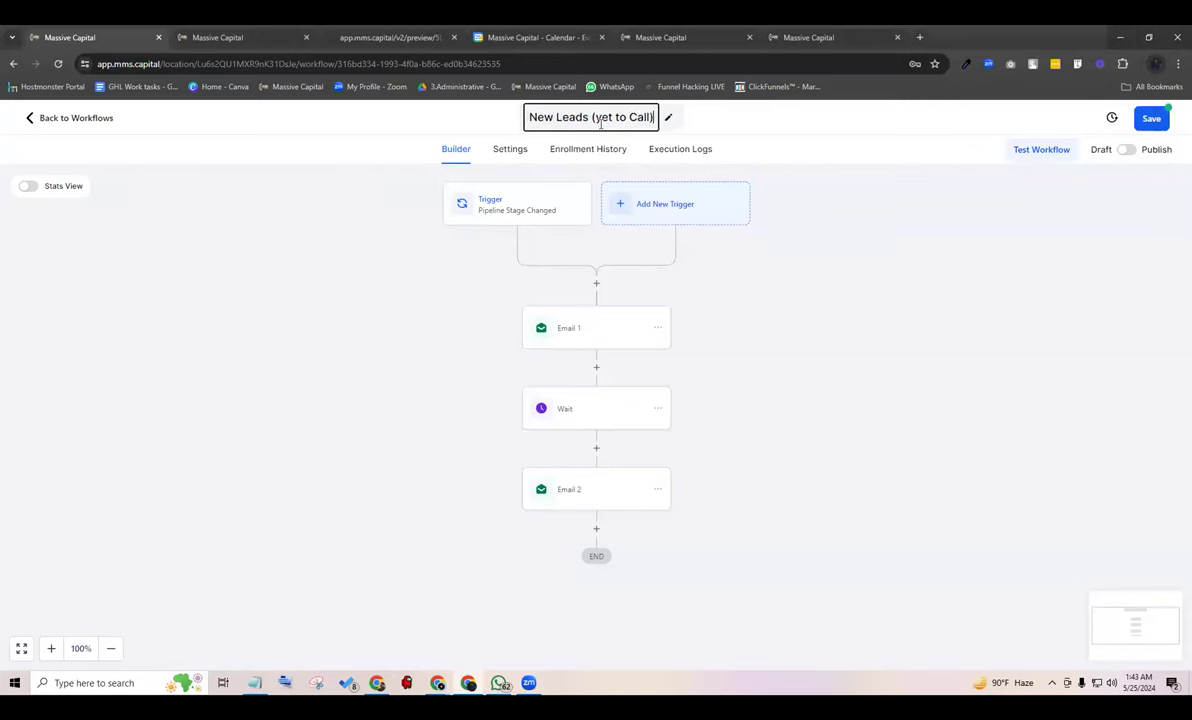
pyautogui.click(1158, 121)
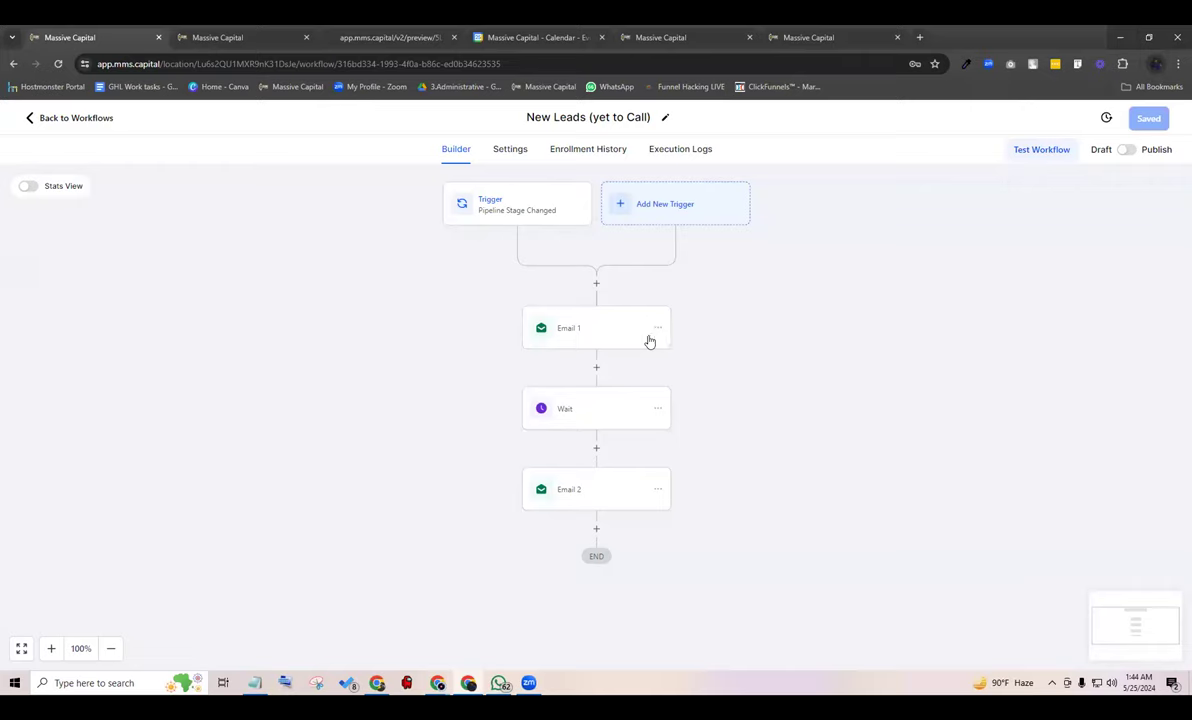
pyautogui.click(596, 370)
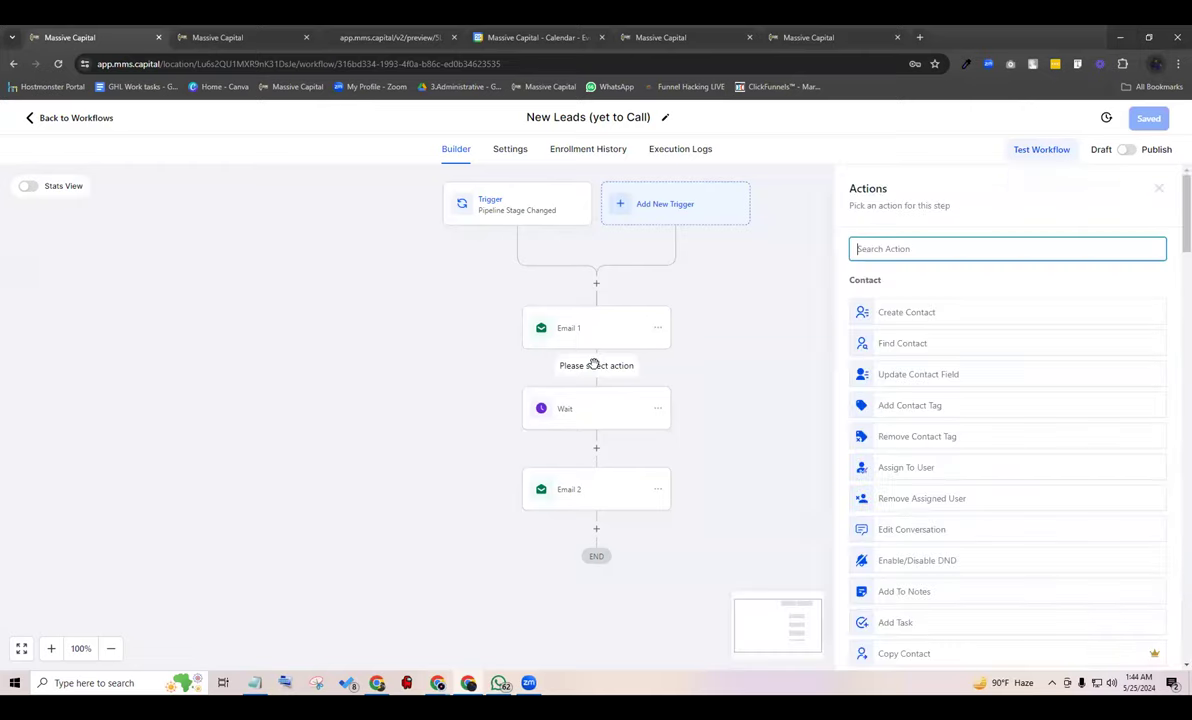
pyautogui.click(602, 462)
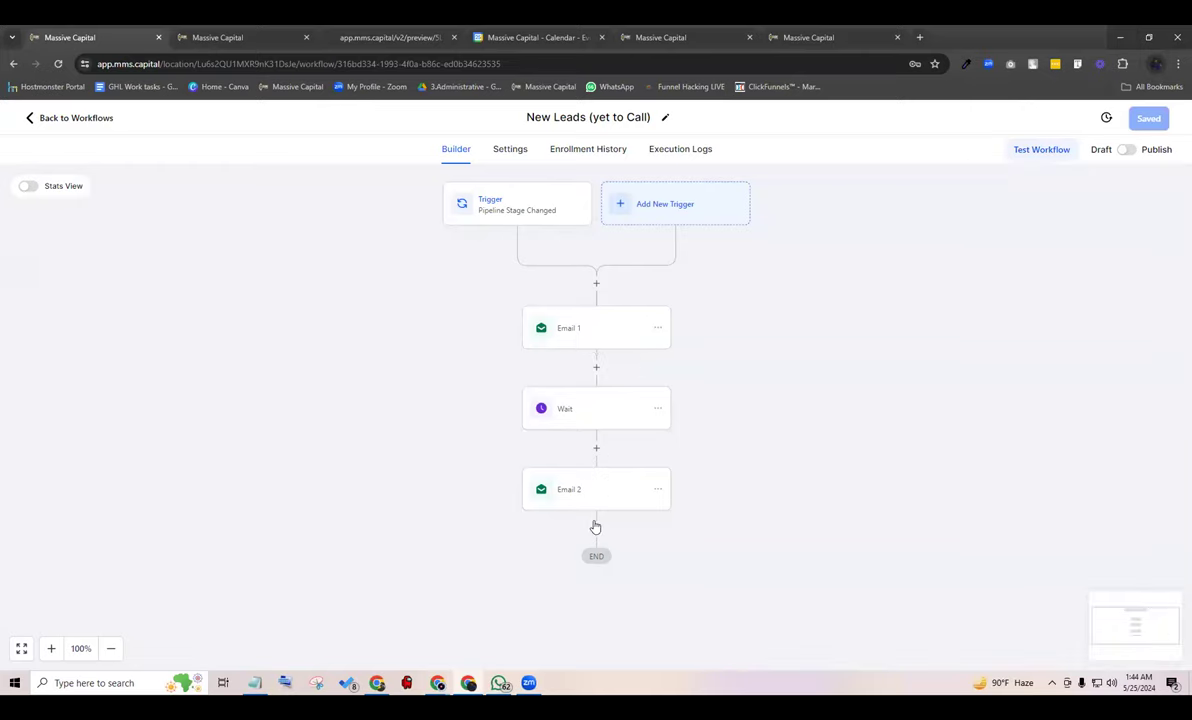
pyautogui.click(596, 529)
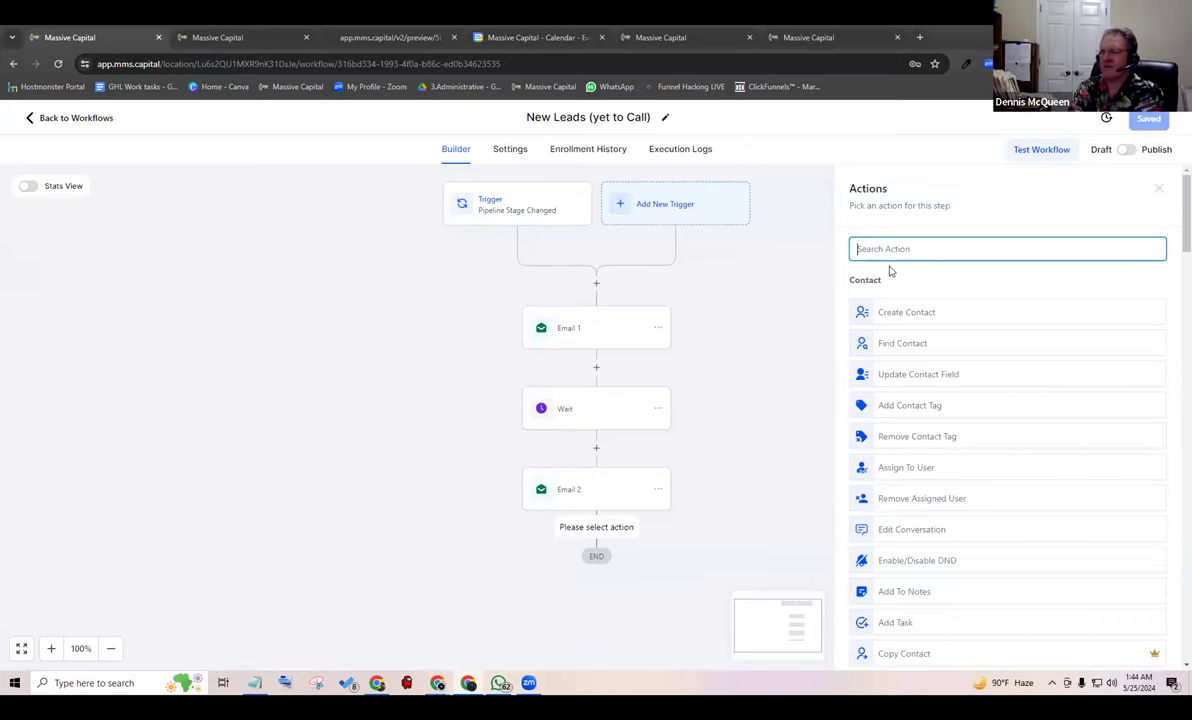
pyautogui.write('if')
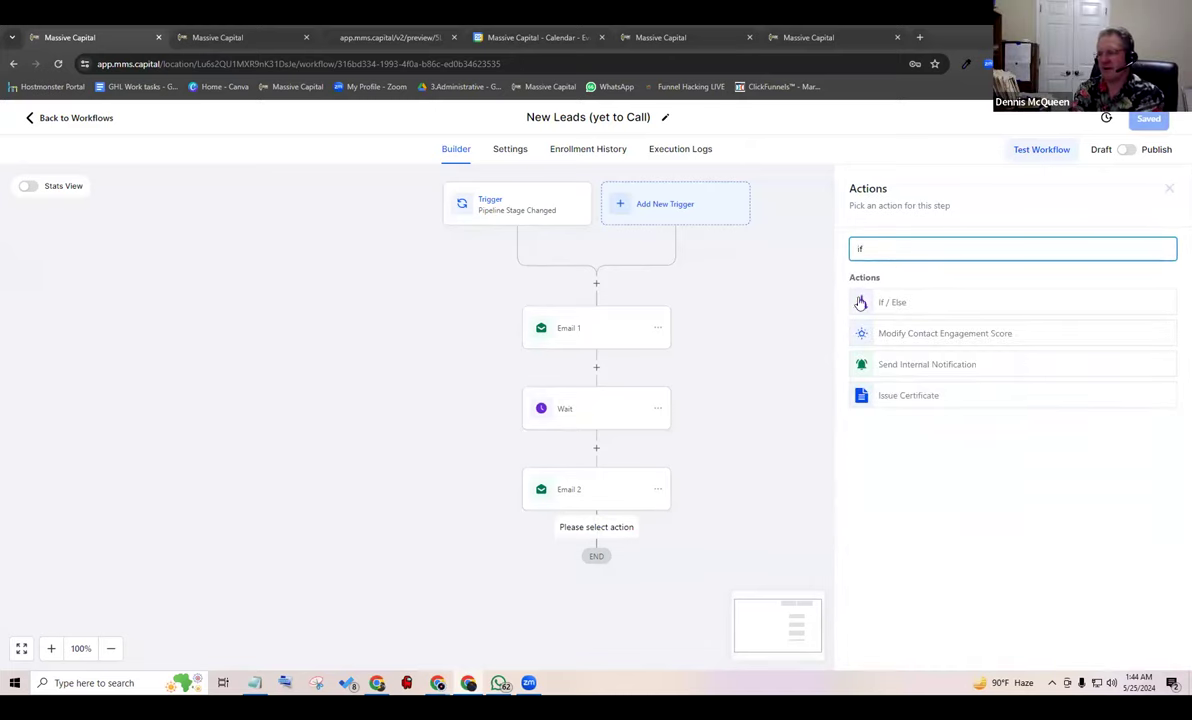
pyautogui.click(885, 303)
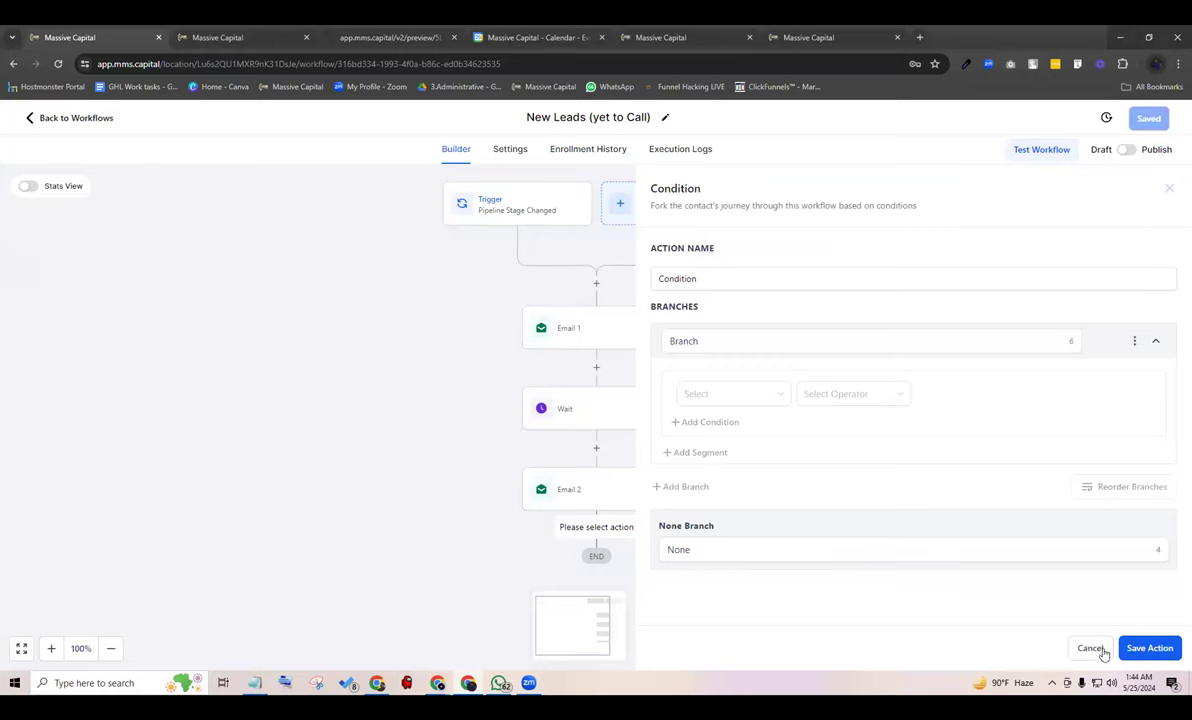
pyautogui.click(1093, 648)
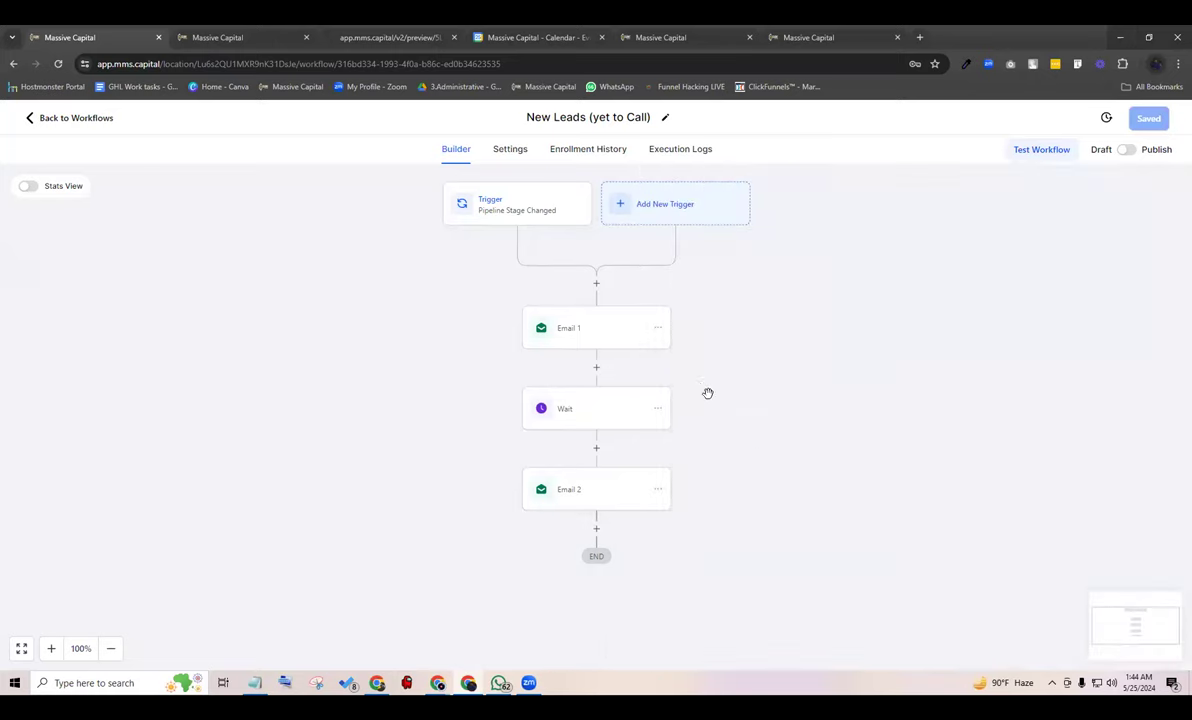
# Reopen Email 1's settings, select its subject text, and move into the message body.
pyautogui.click(613, 331)
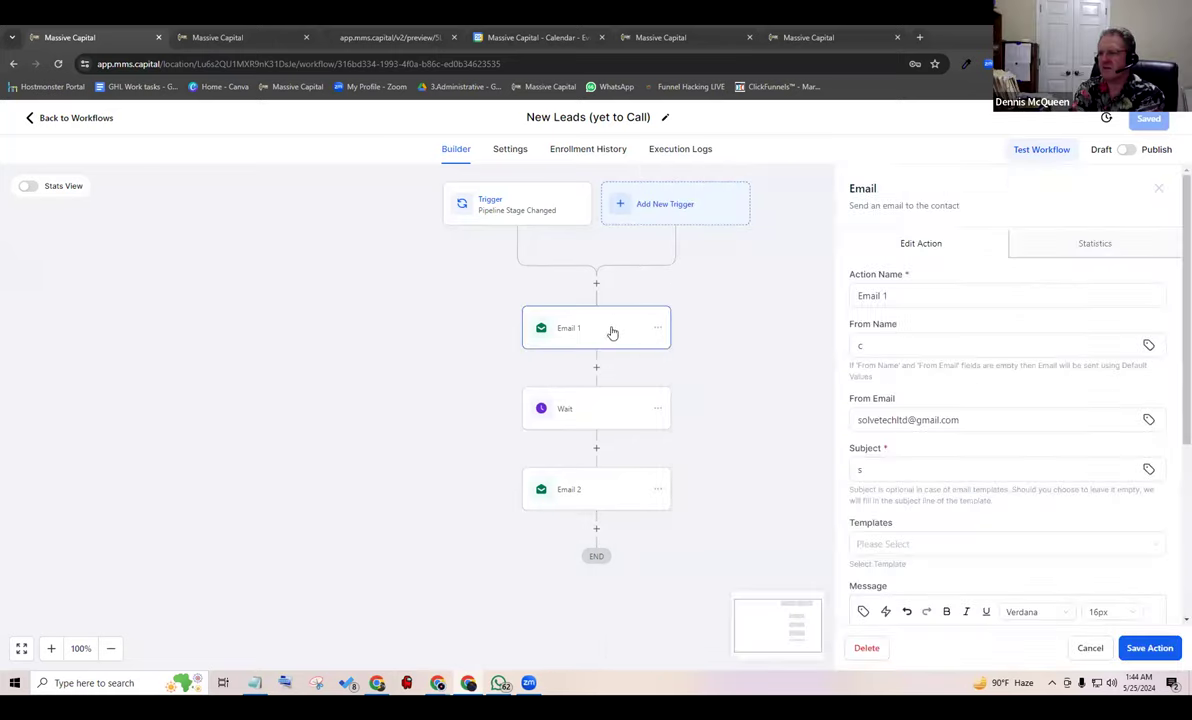
pyautogui.scroll(-2, 914, 401)
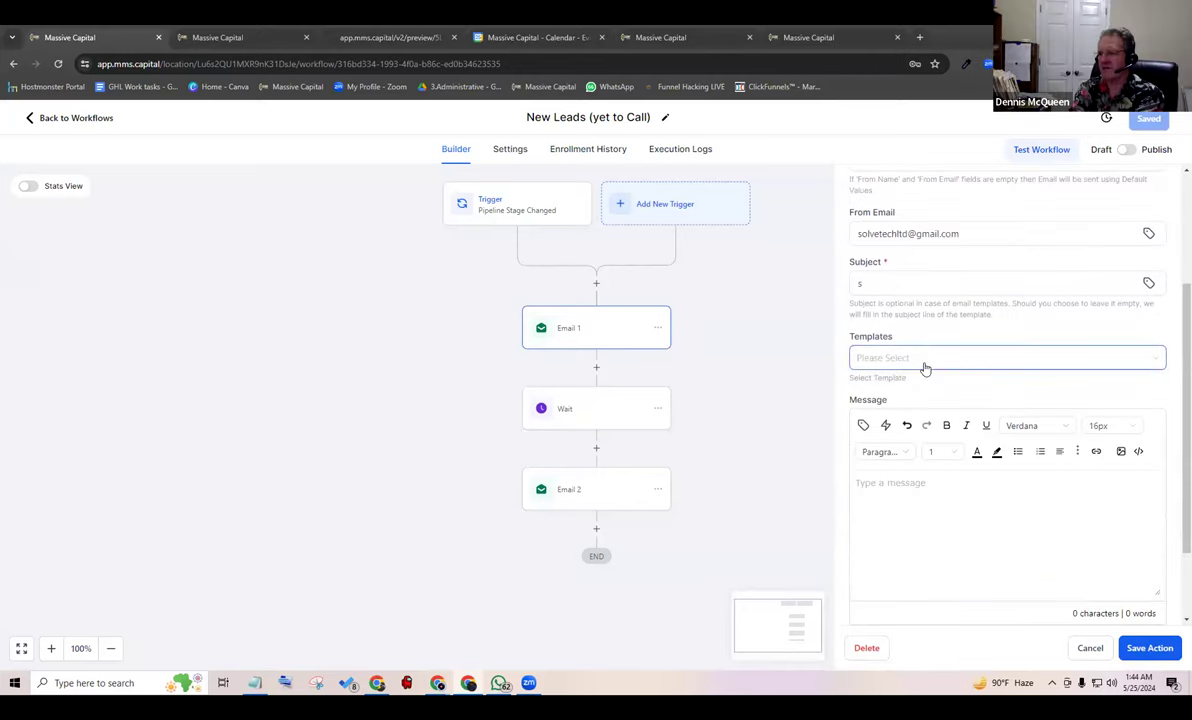
pyautogui.click(1090, 648)
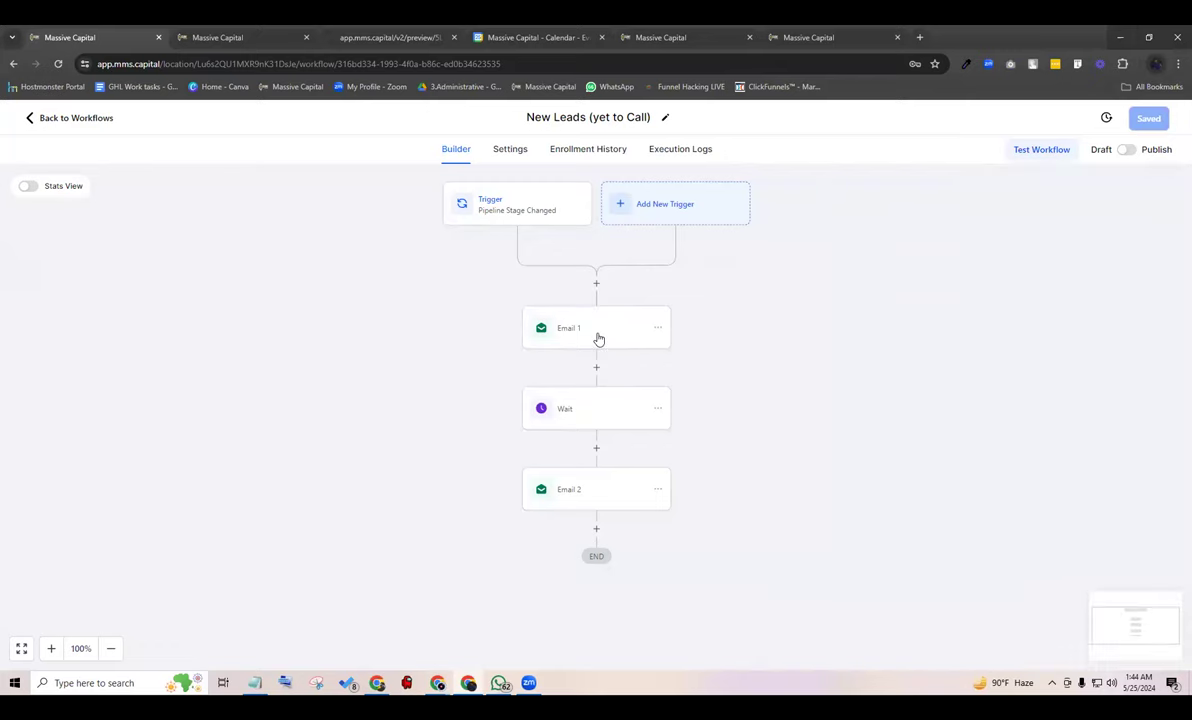
pyautogui.click(598, 340)
pyautogui.click(914, 470)
pyautogui.scroll(-1, 914, 470)
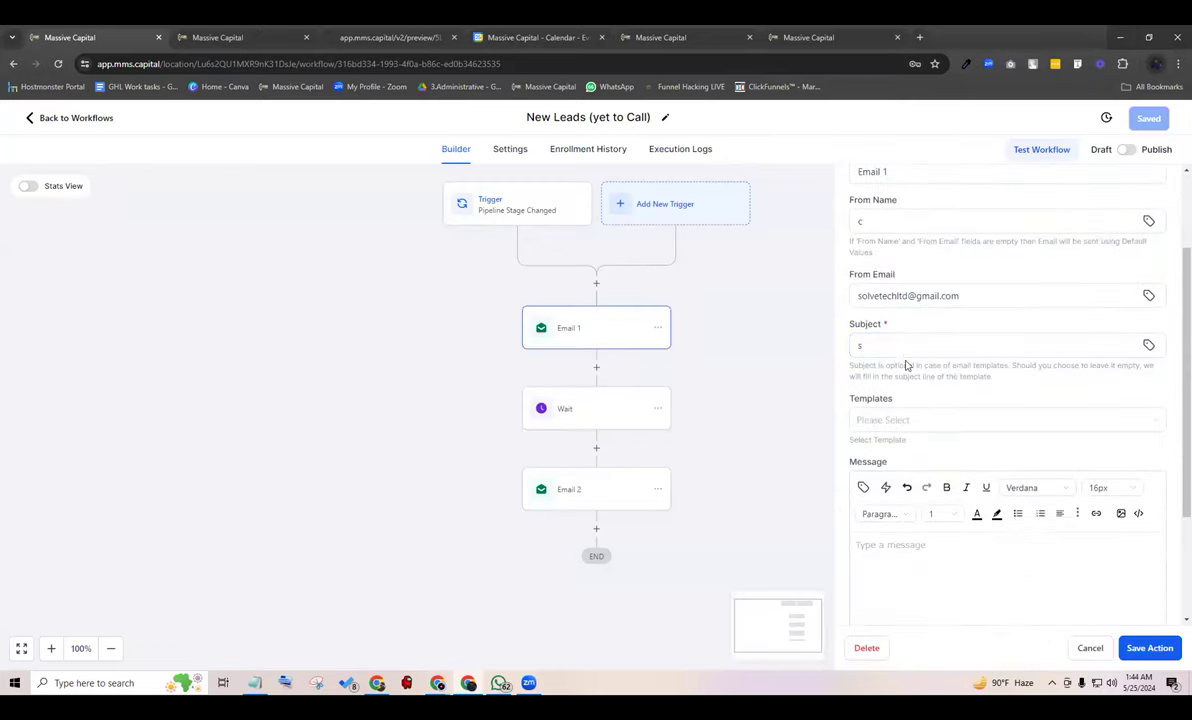
pyautogui.hotkey('ctrl', 'a')
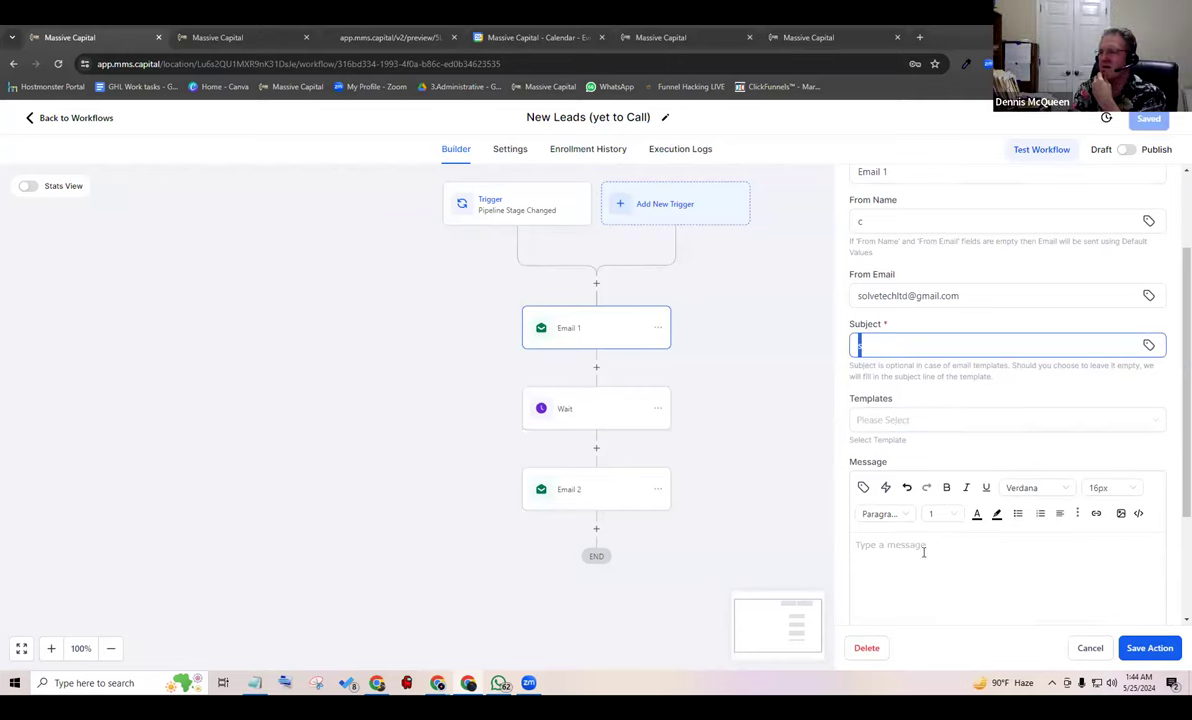
pyautogui.scroll(-1, 884, 448)
pyautogui.click(884, 448)
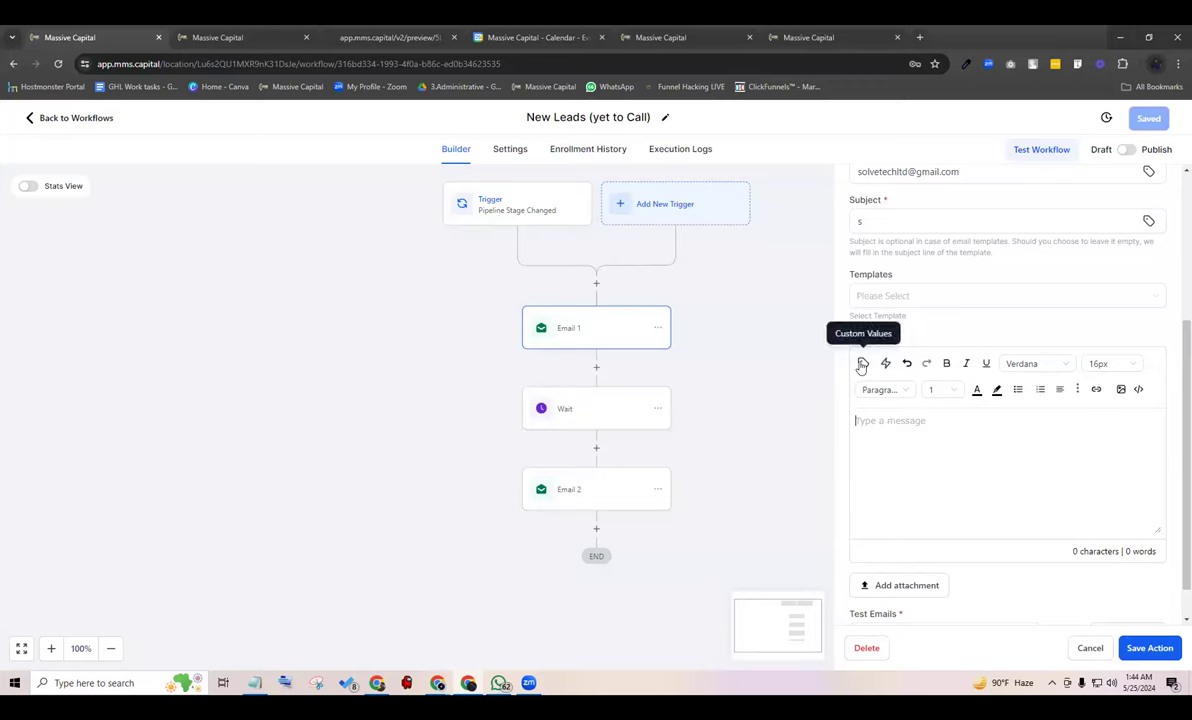
# Begin the message with 'Hi {{contact.first_name}},' followed by two new lines.
pyautogui.click(881, 426)
pyautogui.write('Hi')
pyautogui.click(864, 365)
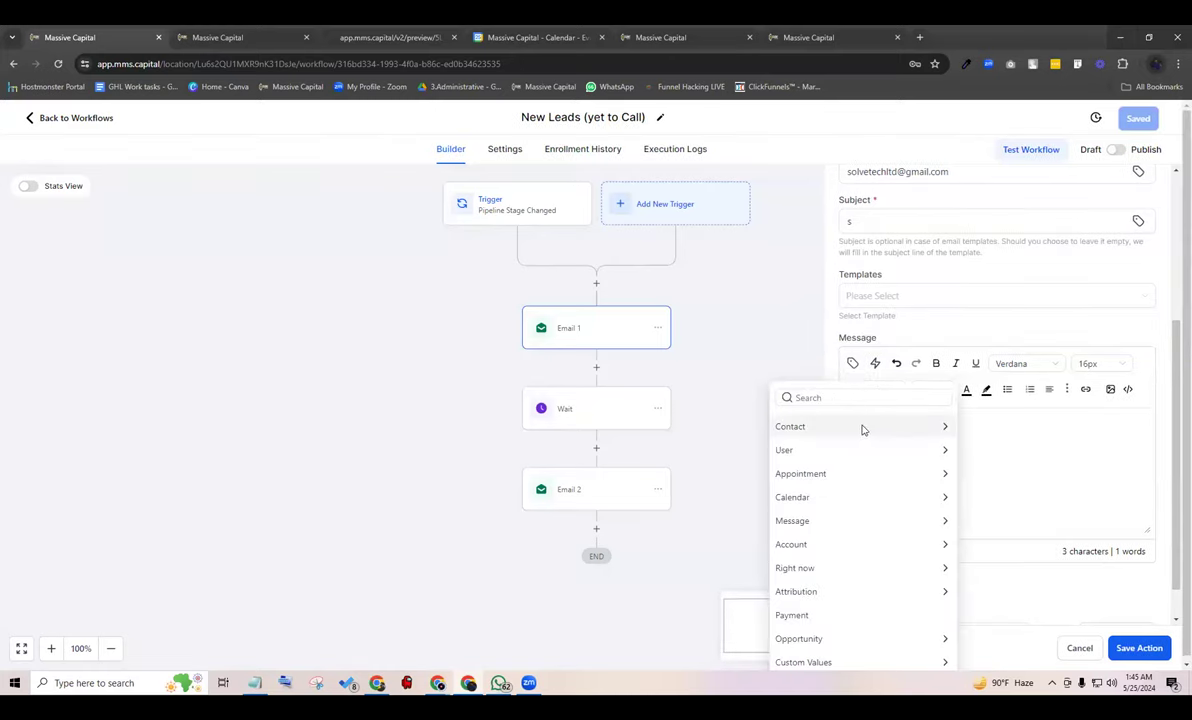
pyautogui.click(831, 428)
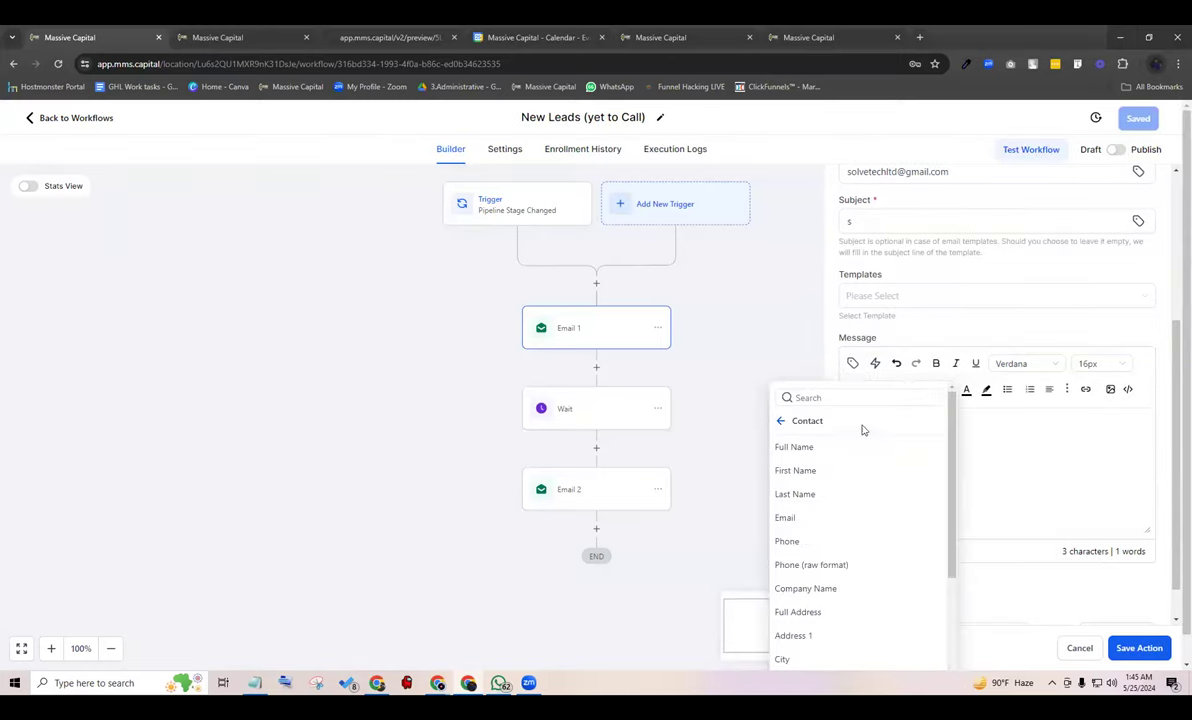
pyautogui.click(801, 471)
pyautogui.write(',')
pyautogui.press('Return')
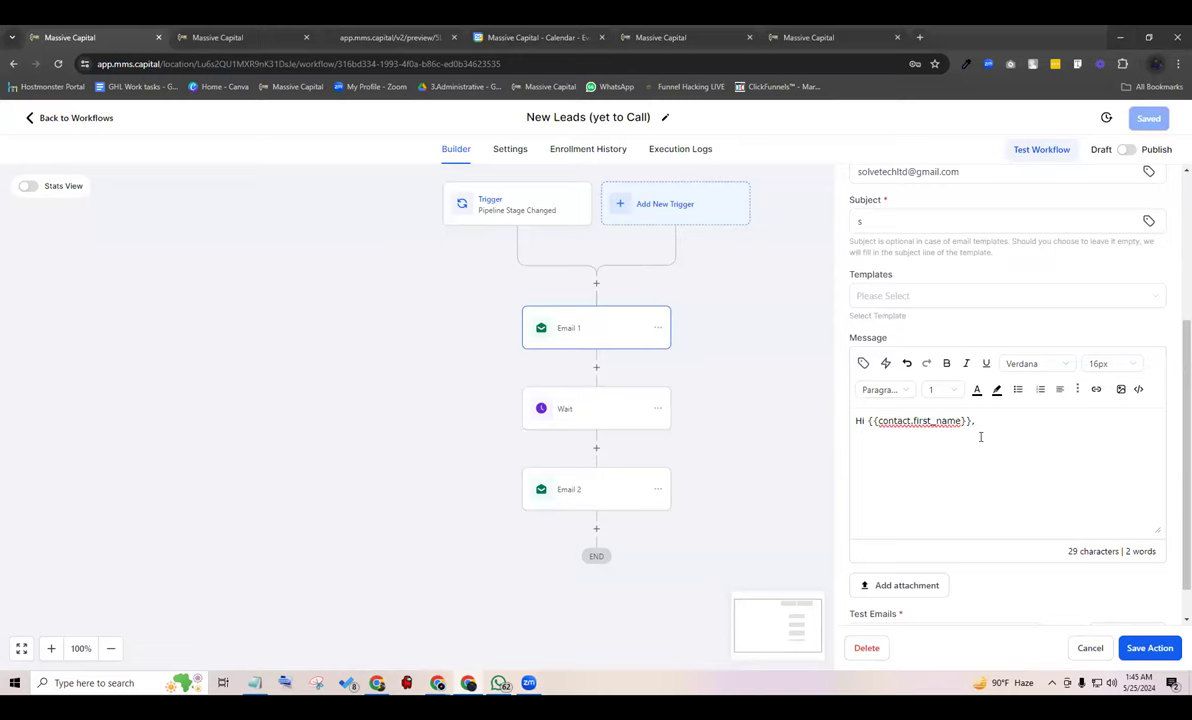
pyautogui.press('Return')
pyautogui.scroll(2, 900, 470)
pyautogui.scroll(-2, 846, 343)
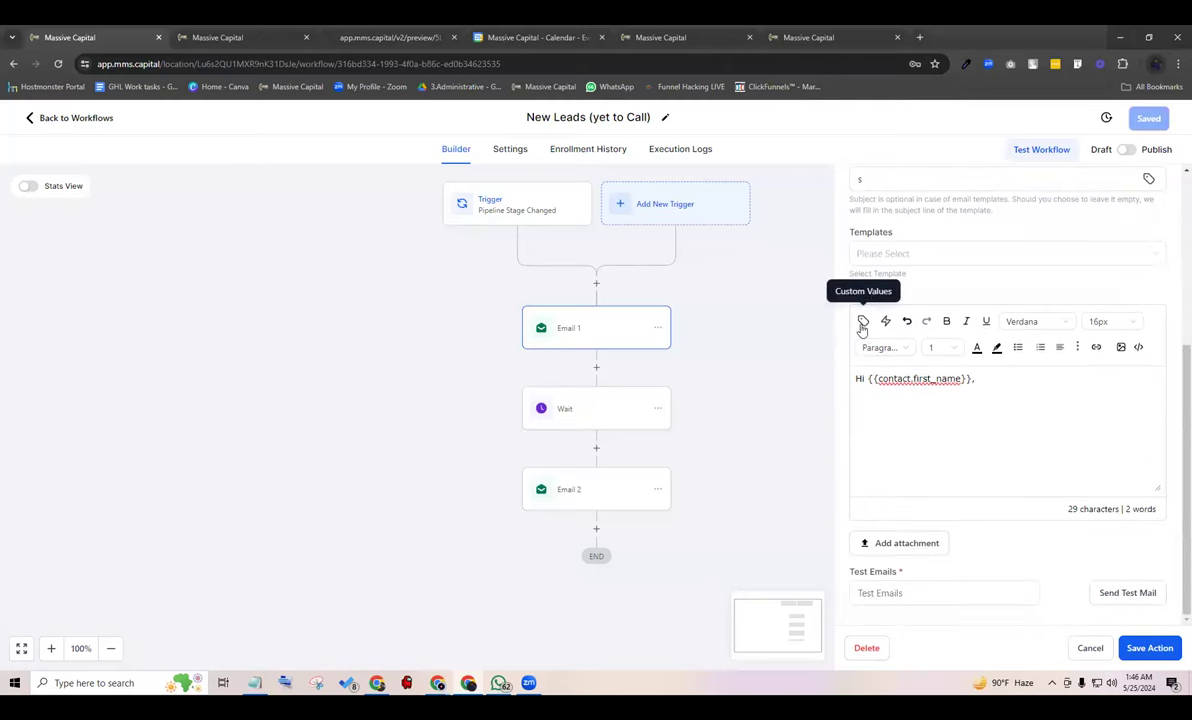
# Scroll through the Custom Values list of insertable values, then close it.
pyautogui.click(863, 320)
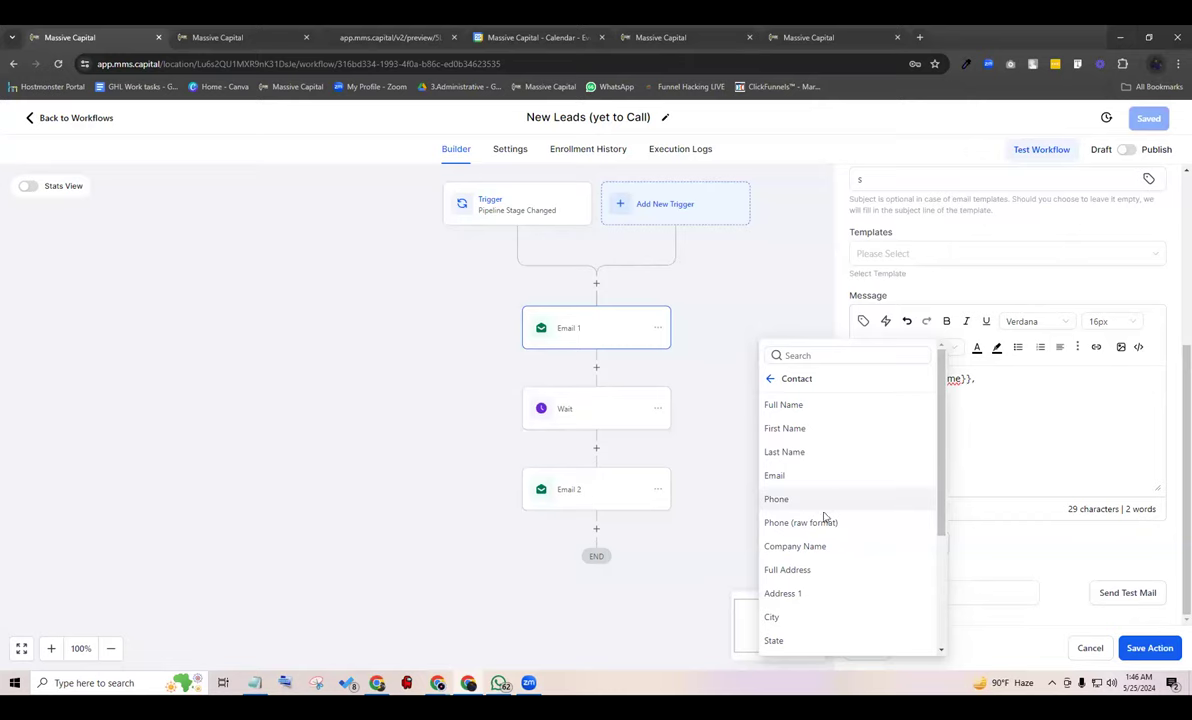
pyautogui.scroll(-1, 825, 515)
pyautogui.scroll(-2, 833, 488)
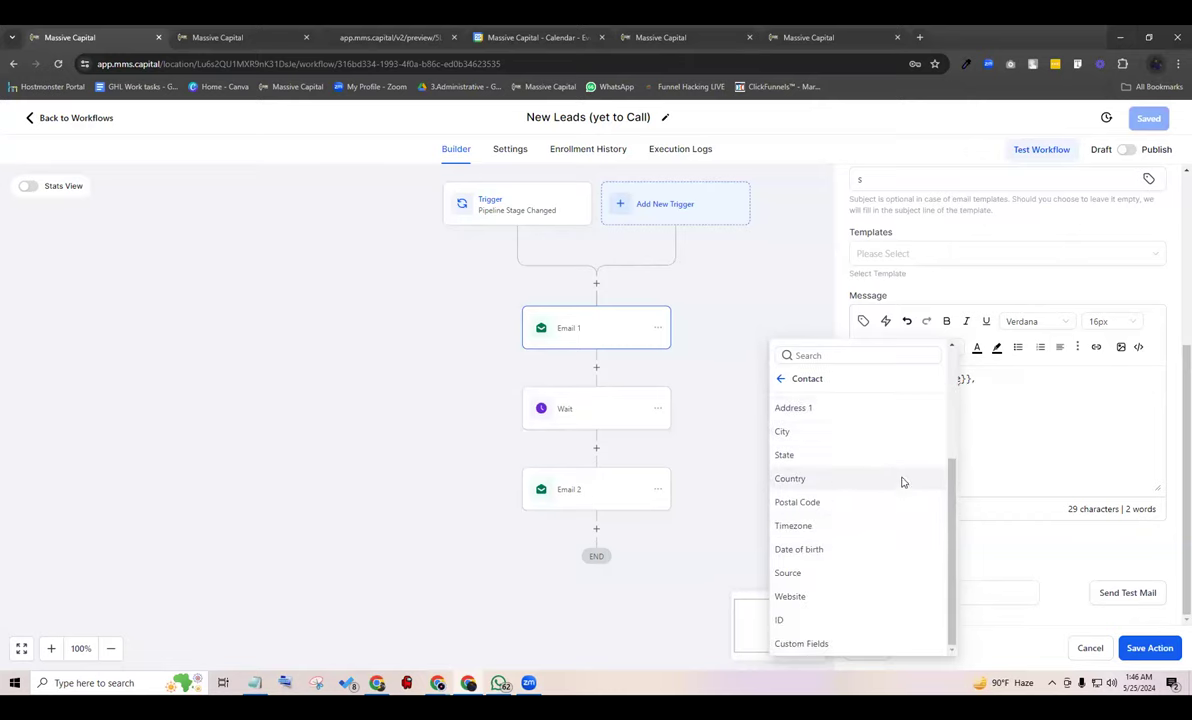
pyautogui.click(1006, 450)
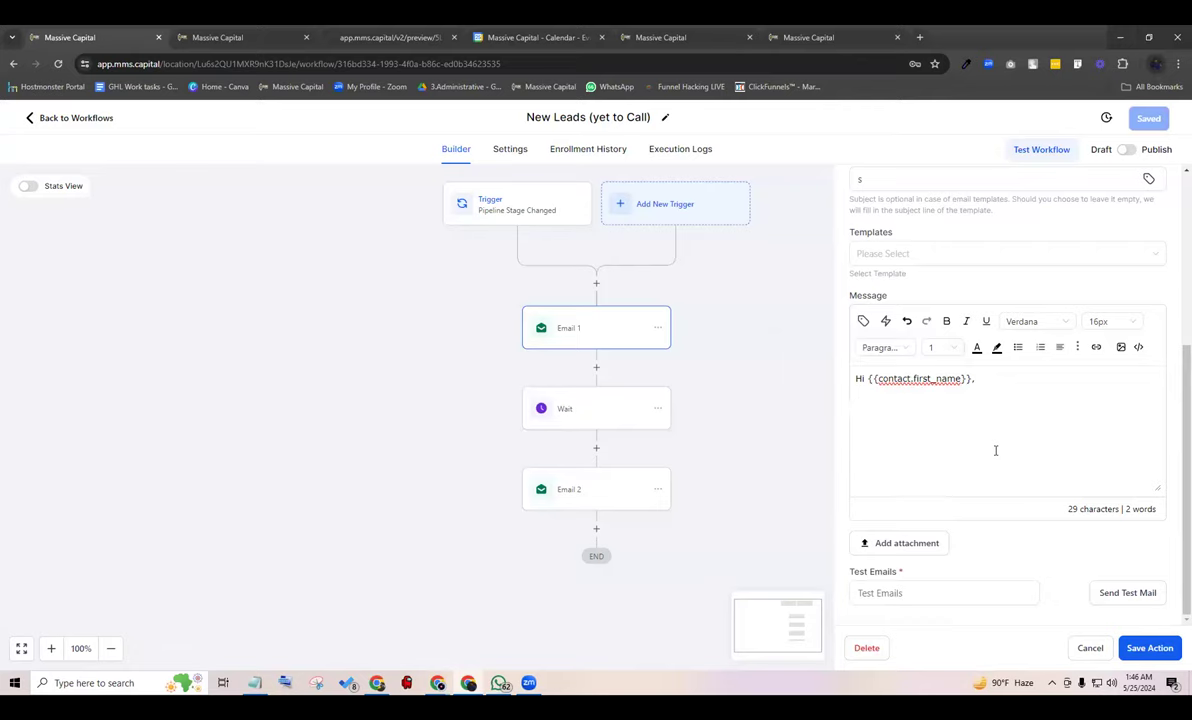
# Review the Calendar and Message custom values, then cancel the Email 1 settings.
pyautogui.click(863, 322)
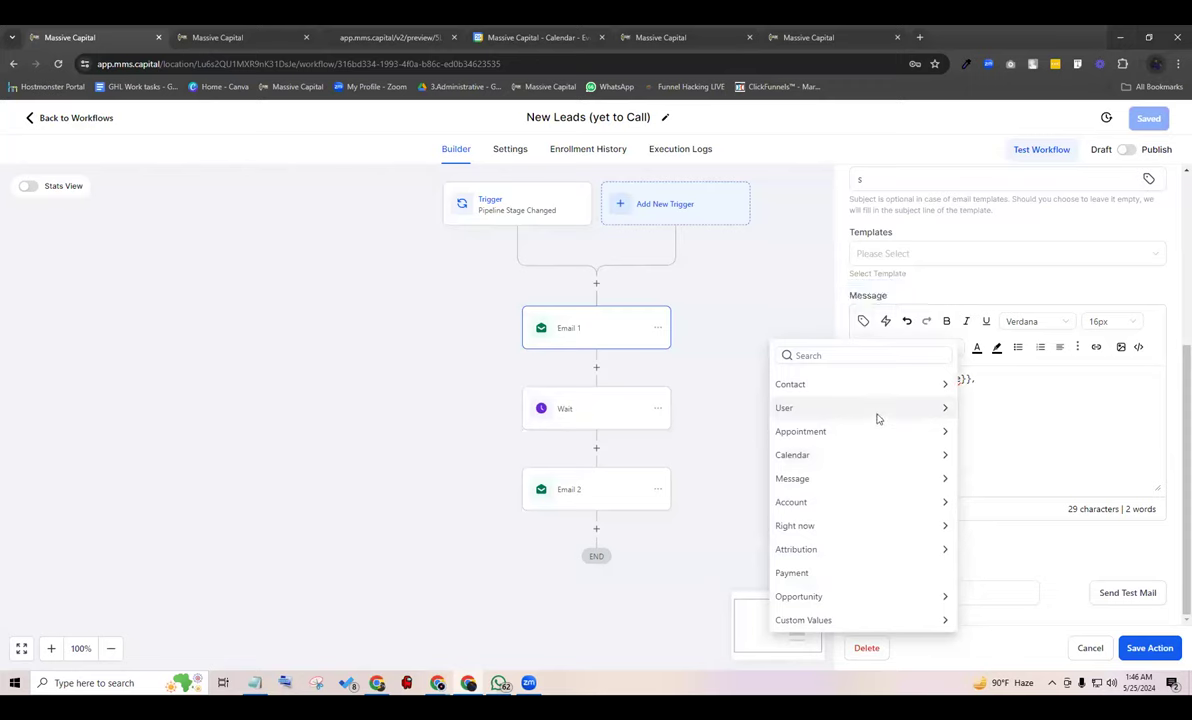
pyautogui.click(865, 458)
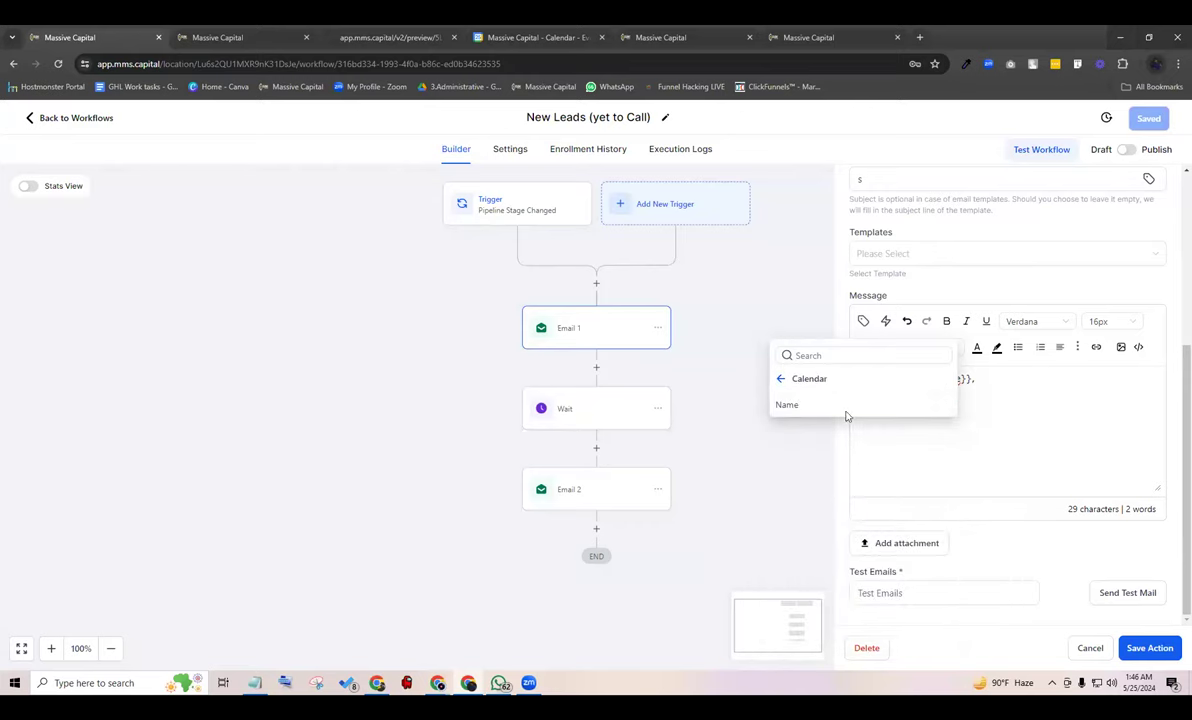
pyautogui.click(777, 380)
pyautogui.click(806, 479)
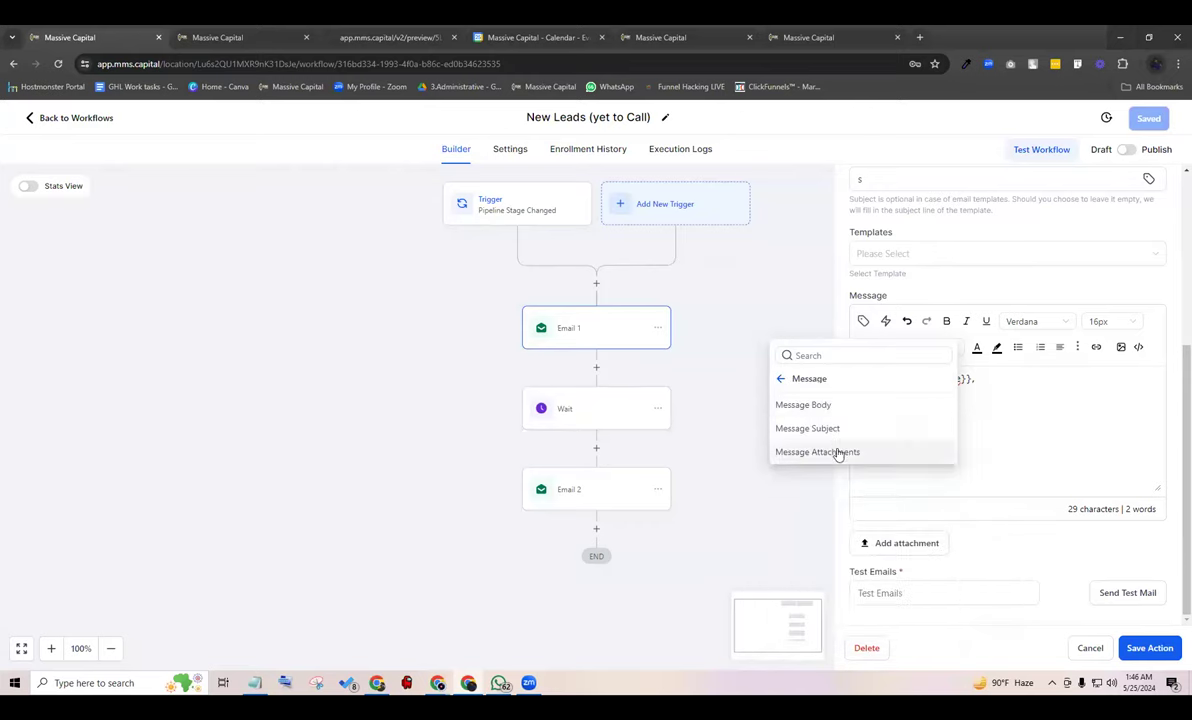
pyautogui.click(781, 379)
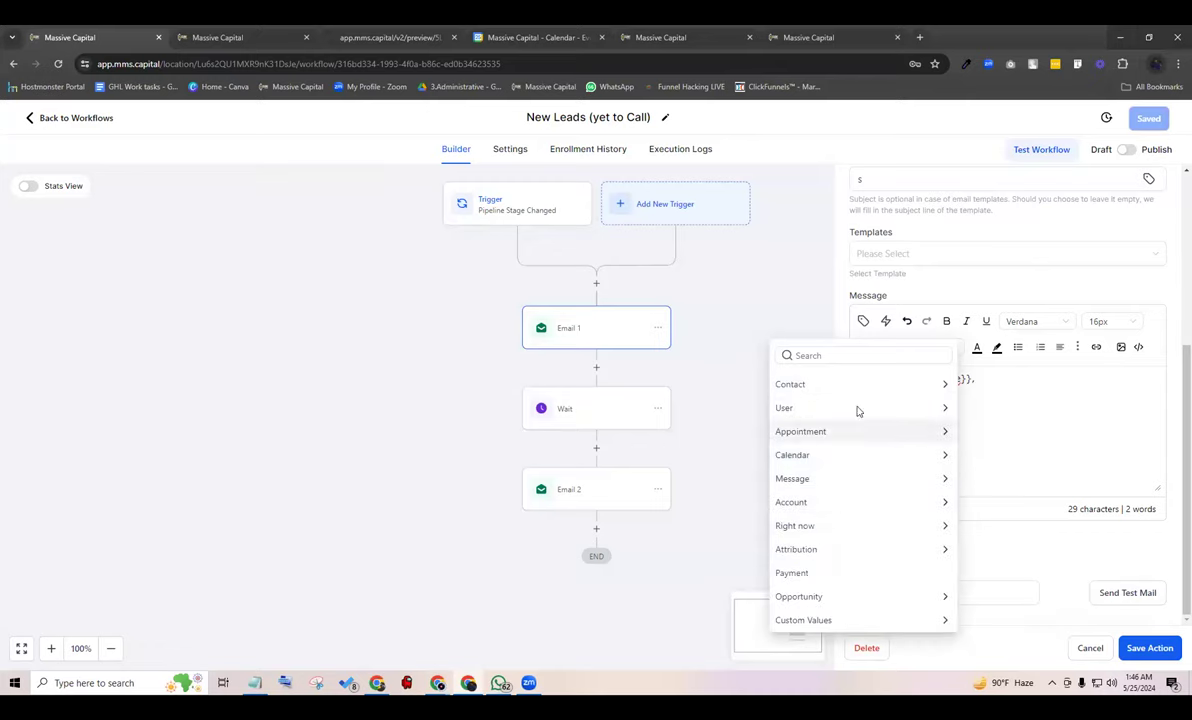
pyautogui.click(998, 412)
pyautogui.click(1084, 650)
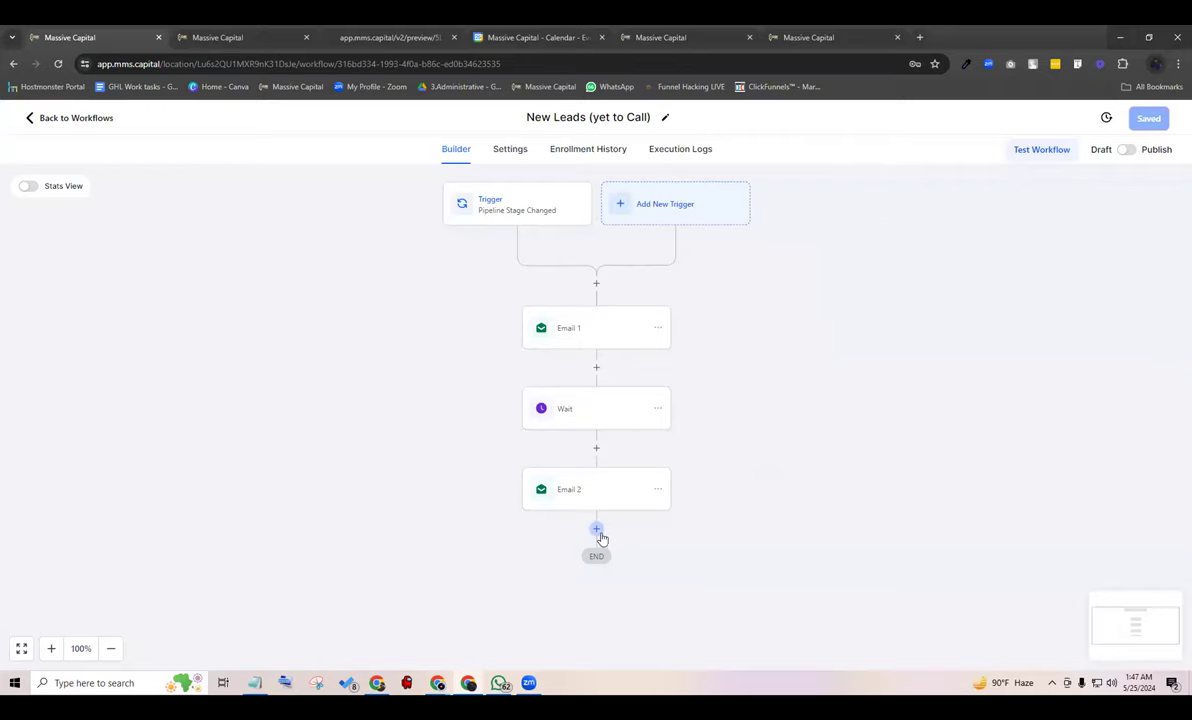
# Leave the workflow builder for the workflow list and go to Opportunities.
pyautogui.scroll(-1, 604, 524)
pyautogui.scroll(2, 963, 319)
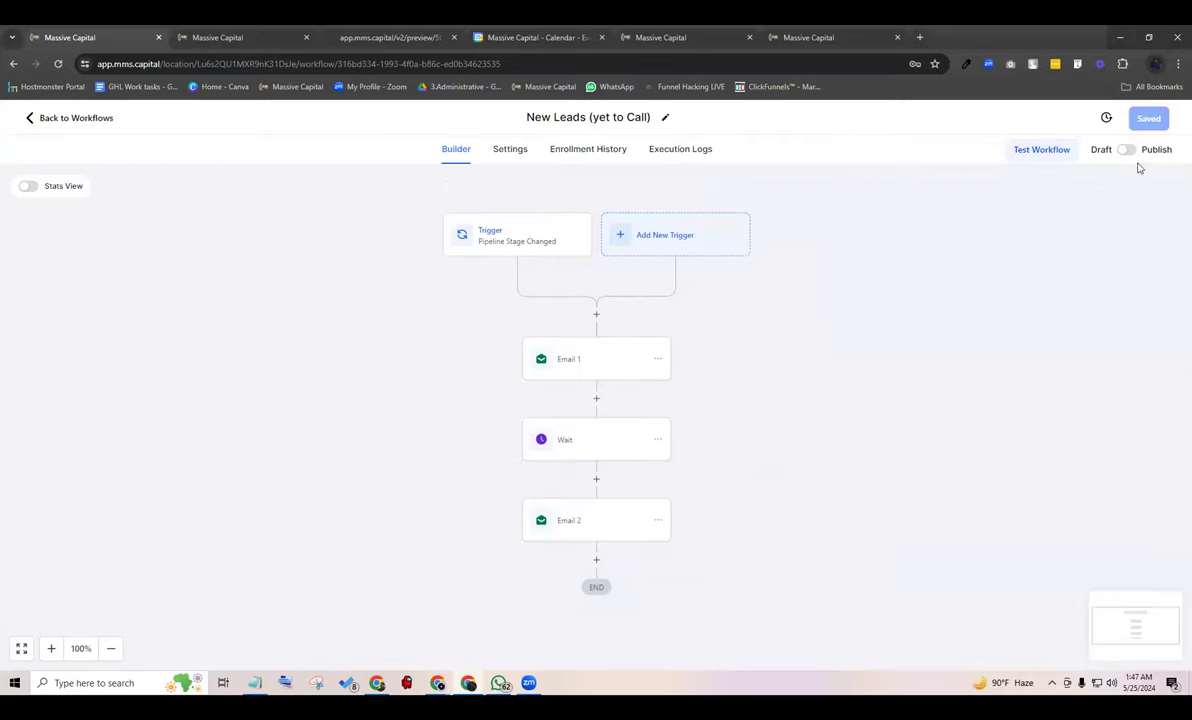
pyautogui.click(78, 117)
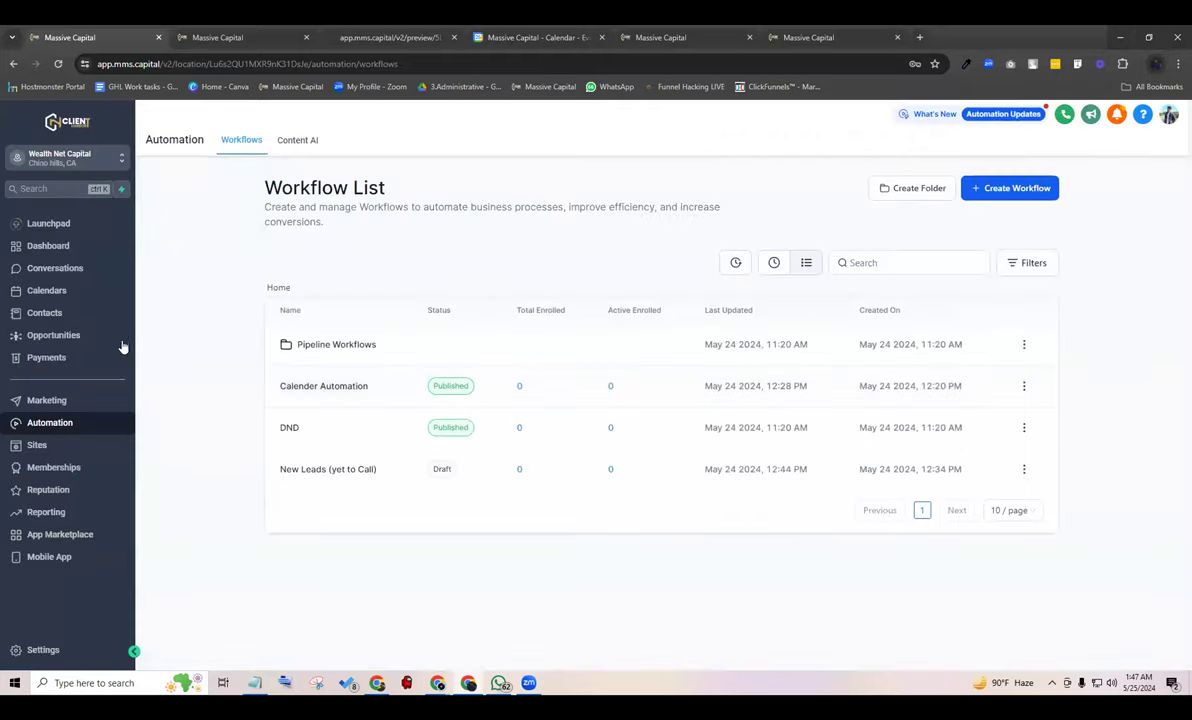
pyautogui.click(71, 336)
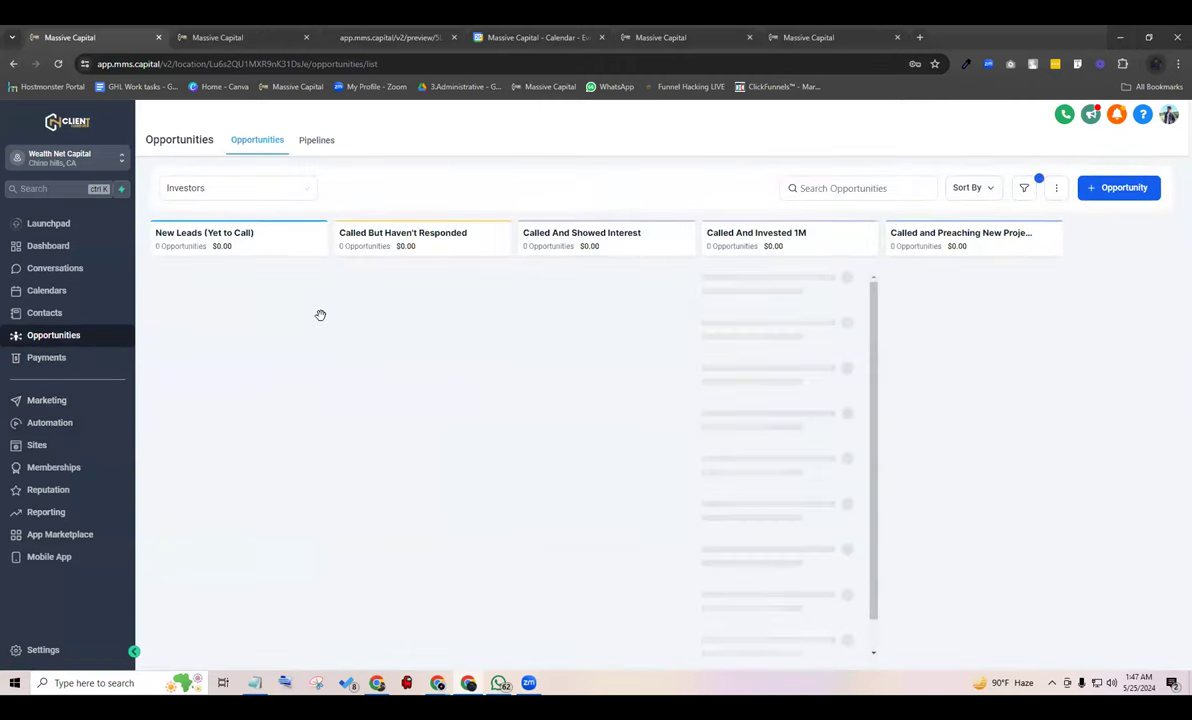
# Create an opportunity for a new contact named 'A' and close its details.
pyautogui.click(1118, 189)
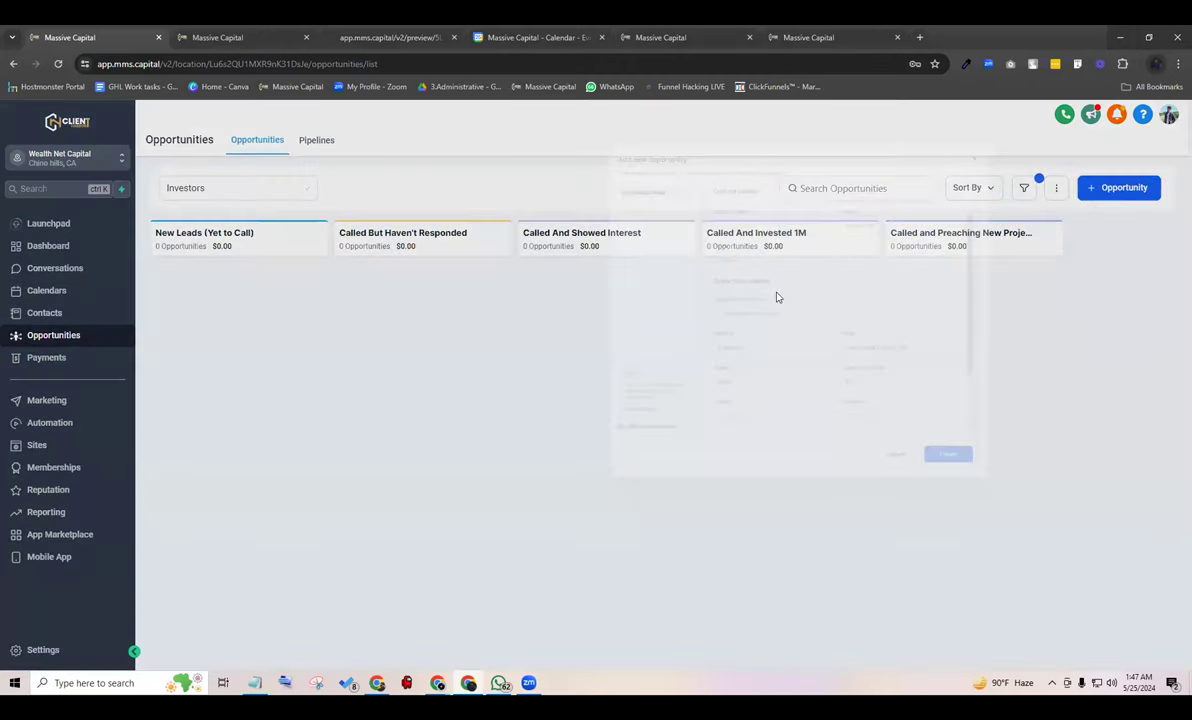
pyautogui.write('a')
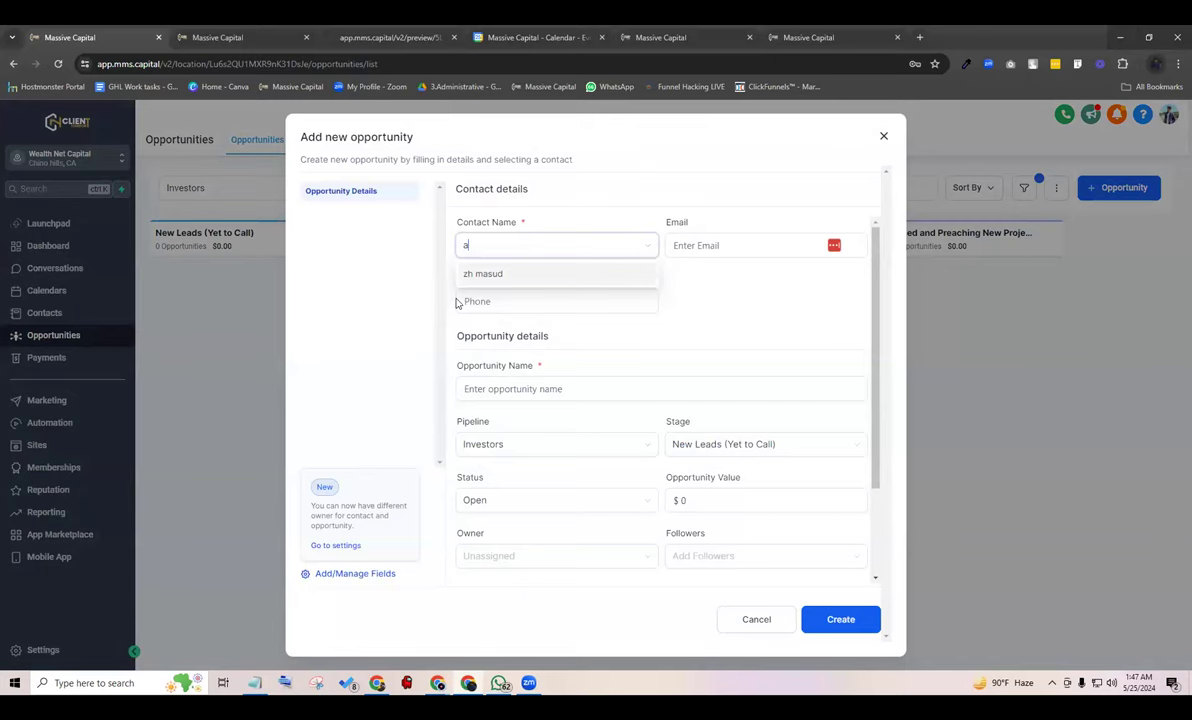
pyautogui.press('BackSpace')
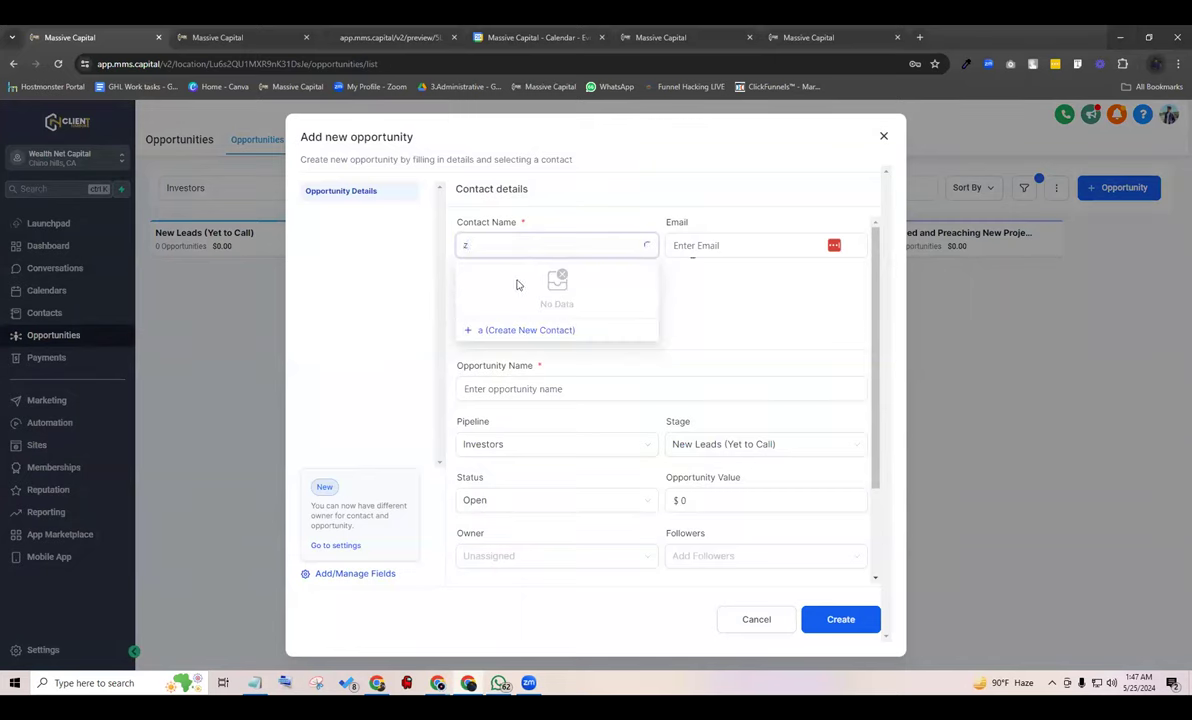
pyautogui.click(521, 332)
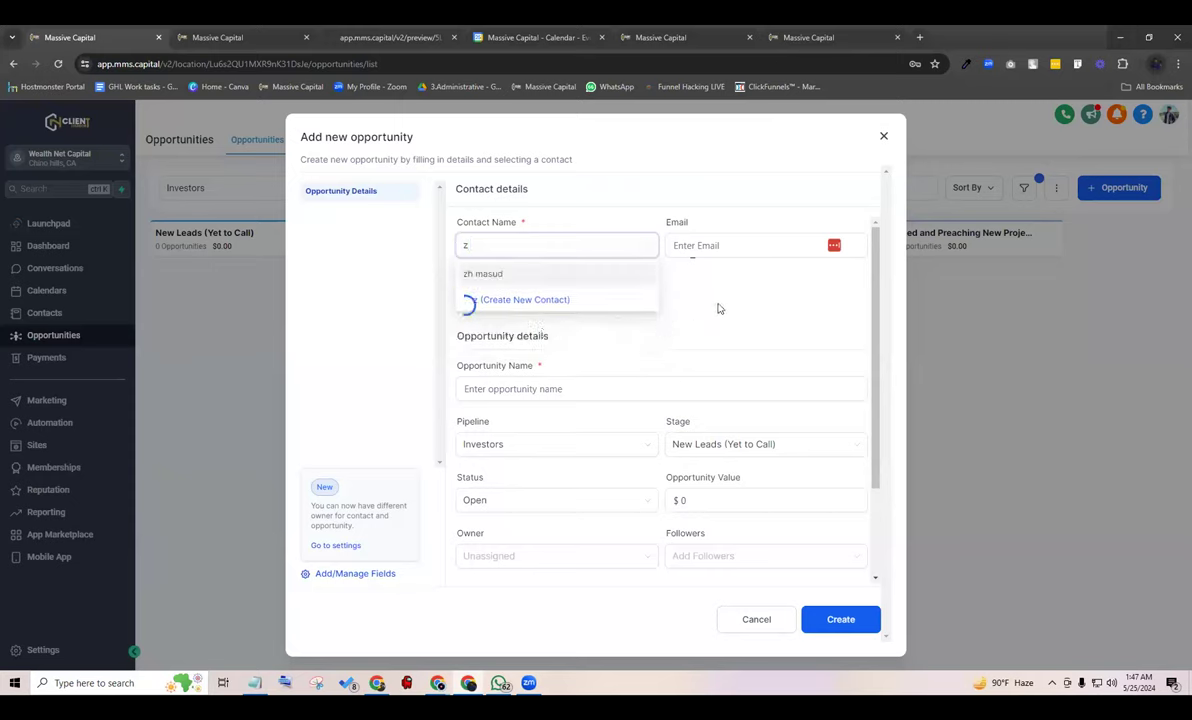
pyautogui.click(840, 617)
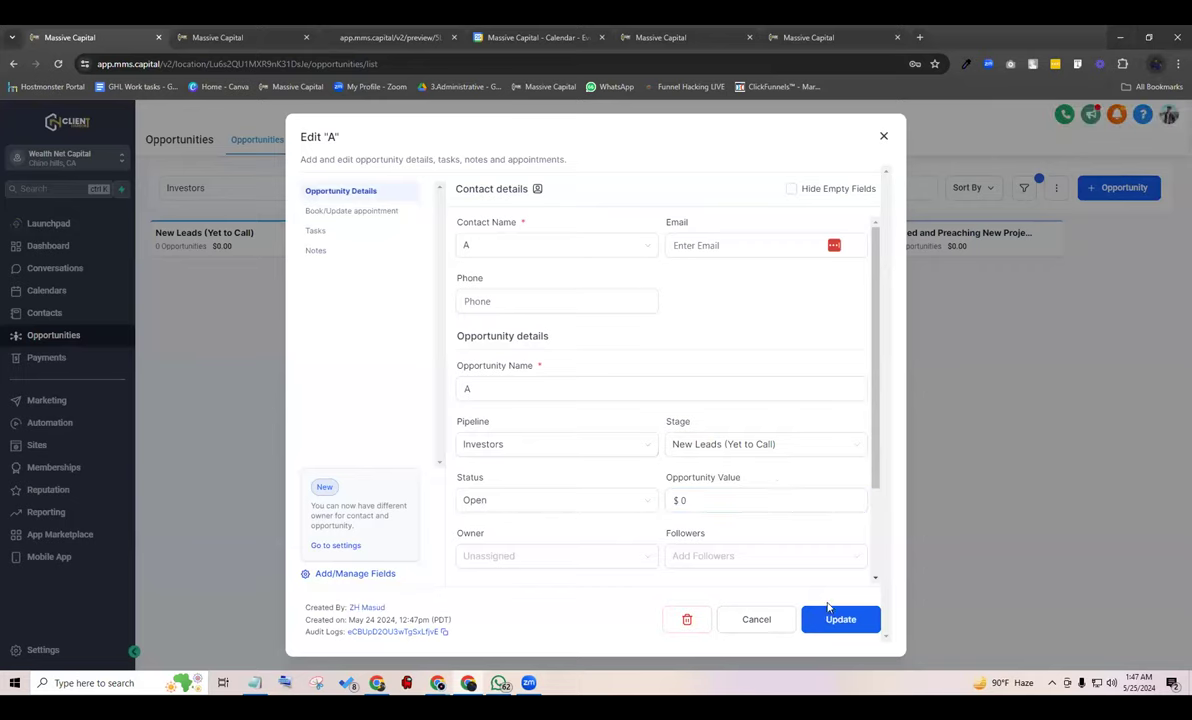
pyautogui.click(768, 618)
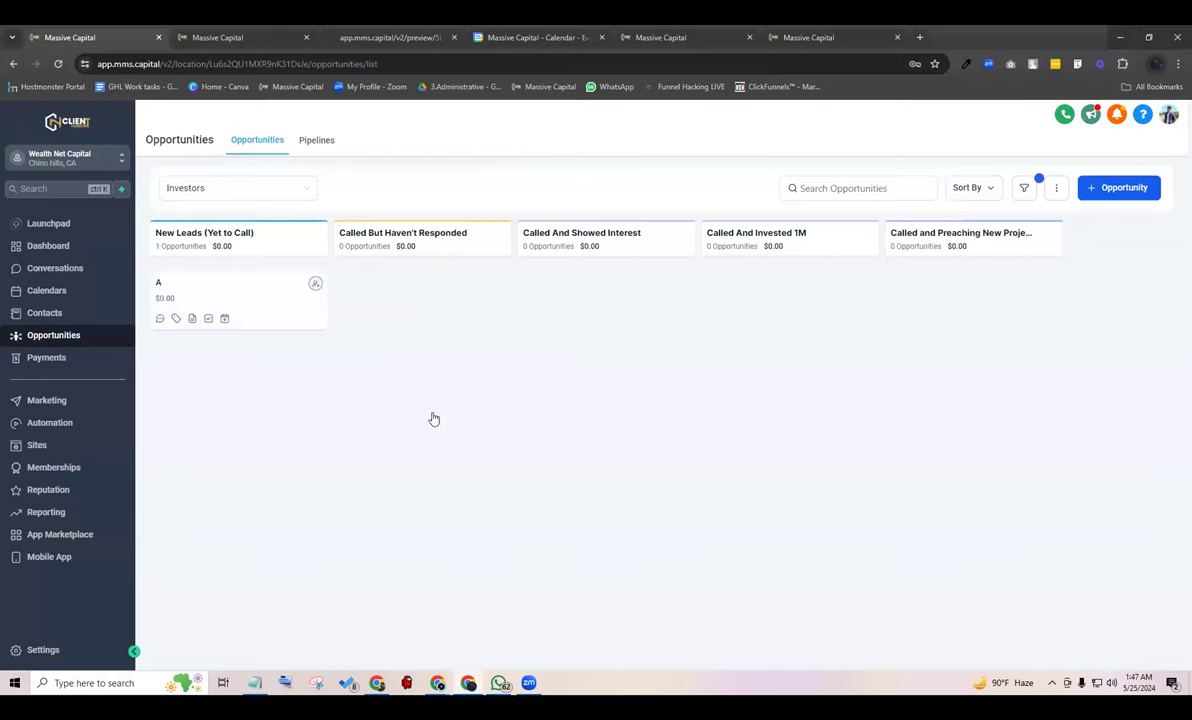
# Preview opportunity A, then drag it into the Called And Showed Interest stage.
pyautogui.click(208, 285)
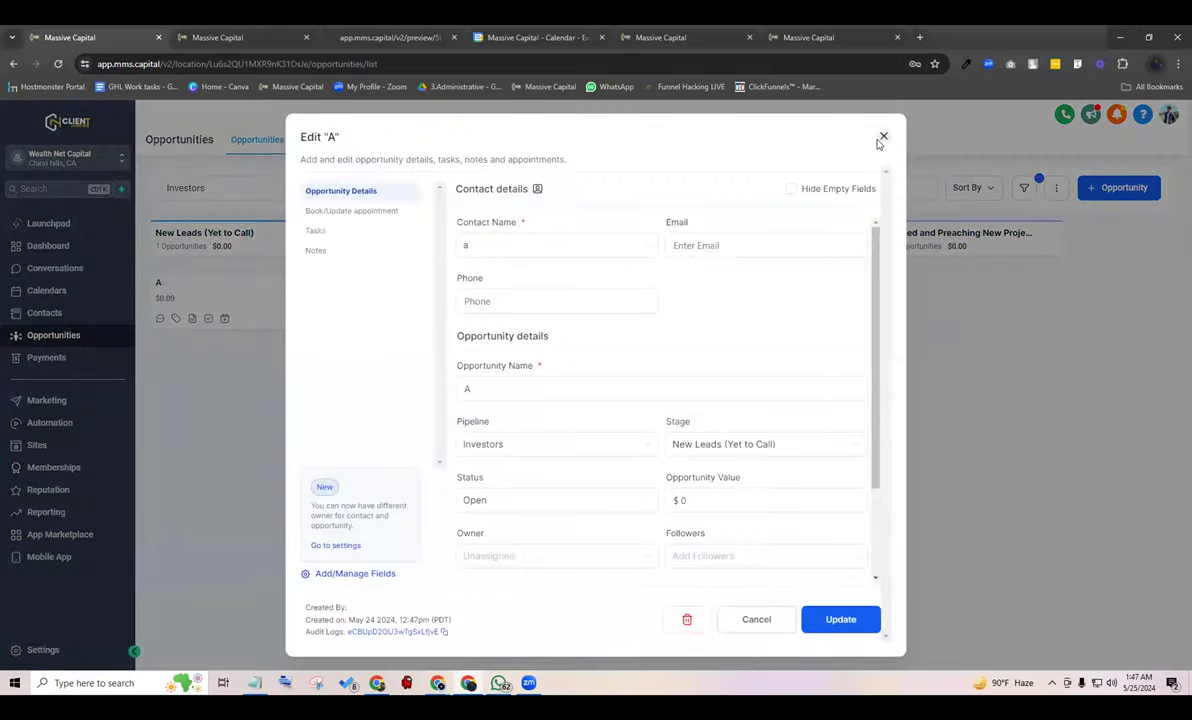
pyautogui.click(884, 138)
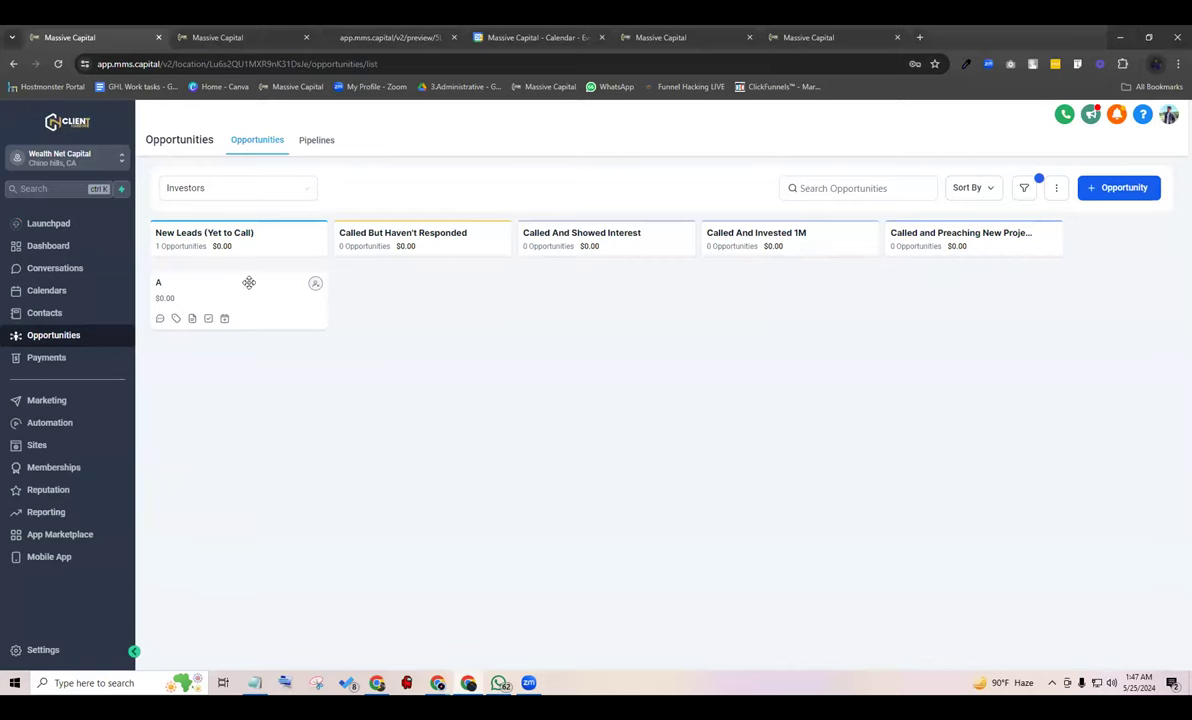
pyautogui.moveTo(240, 286); pyautogui.dragTo(580, 281)
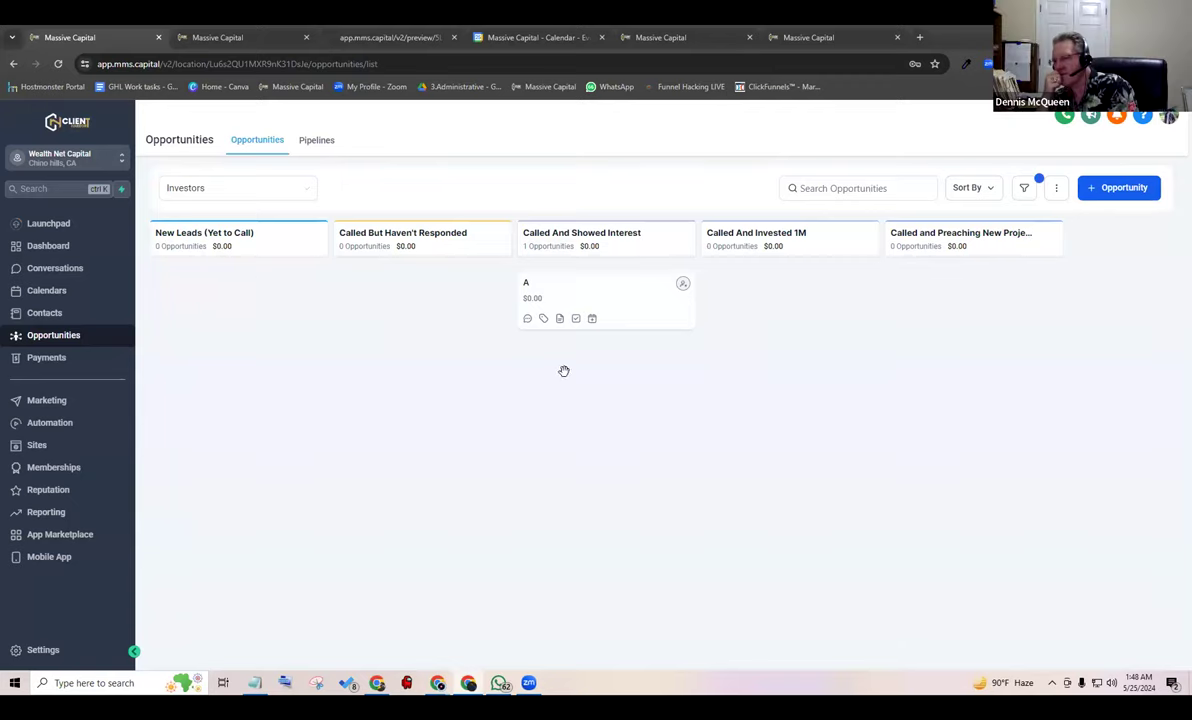
# Drag opportunity A from Called And Showed Interest back to New Leads (Yet to Call).
pyautogui.moveTo(568, 285)
pyautogui.mouseDown()
pyautogui.moveTo(479, 313)
pyautogui.moveTo(211, 313)
pyautogui.moveTo(532, 290)
pyautogui.moveTo(559, 271)
pyautogui.mouseUp()
pyautogui.click(548, 292)
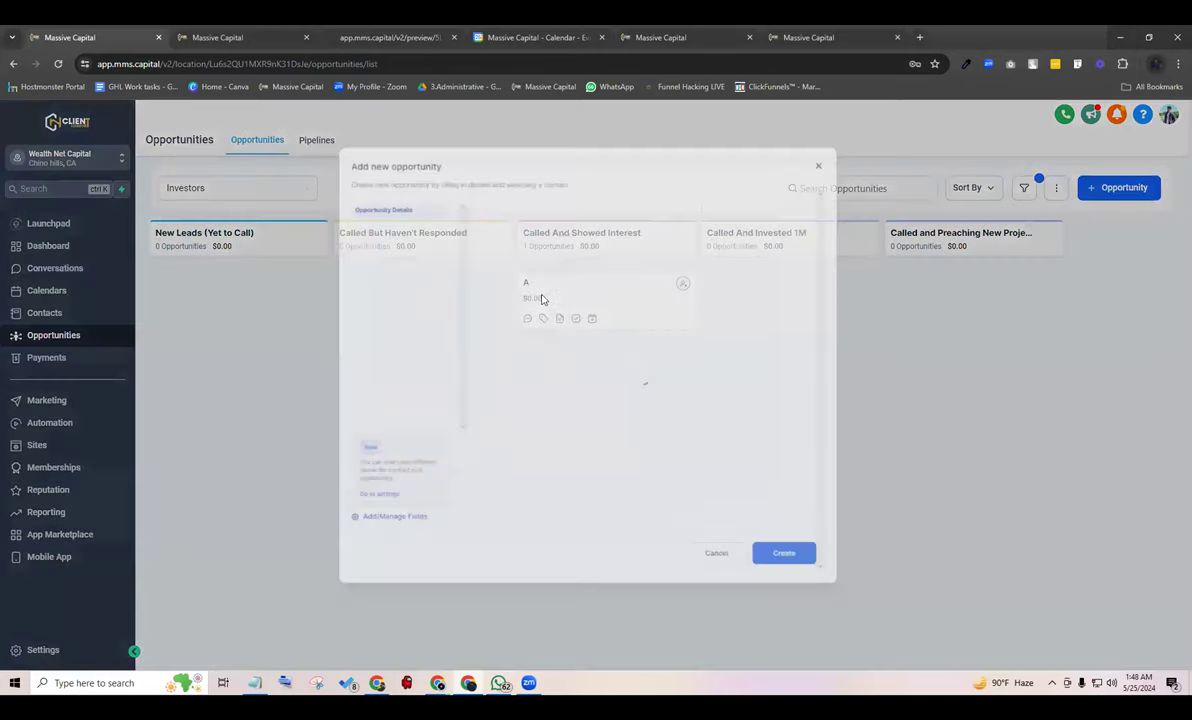
pyautogui.click(883, 136)
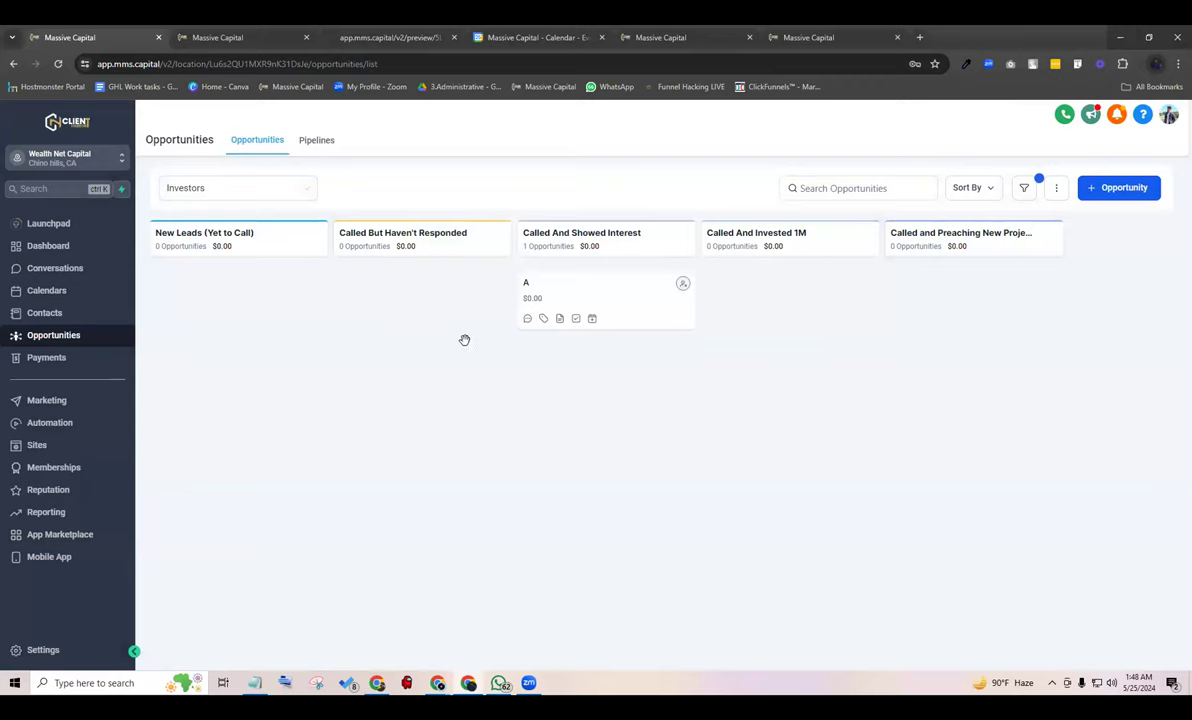
pyautogui.moveTo(575, 284); pyautogui.dragTo(230, 288)
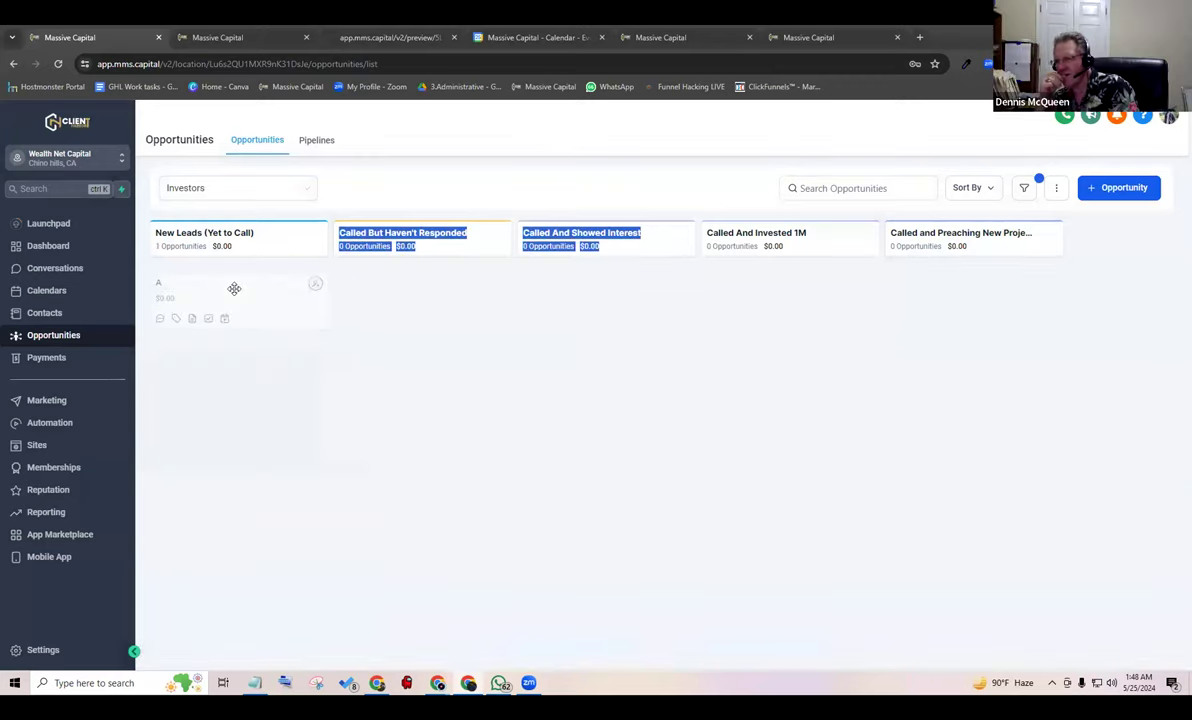
pyautogui.click(396, 299)
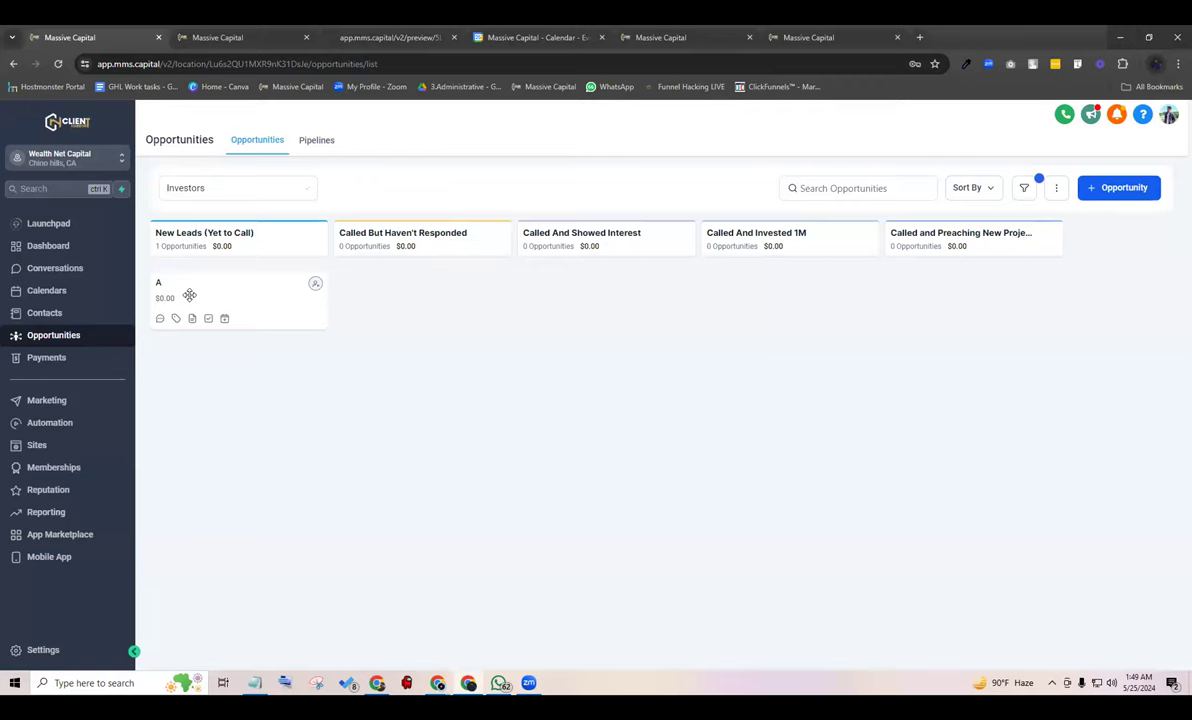
# Drag opportunity A from New Leads onto the Called And Invested 1M stage.
pyautogui.moveTo(200, 294); pyautogui.dragTo(790, 275)
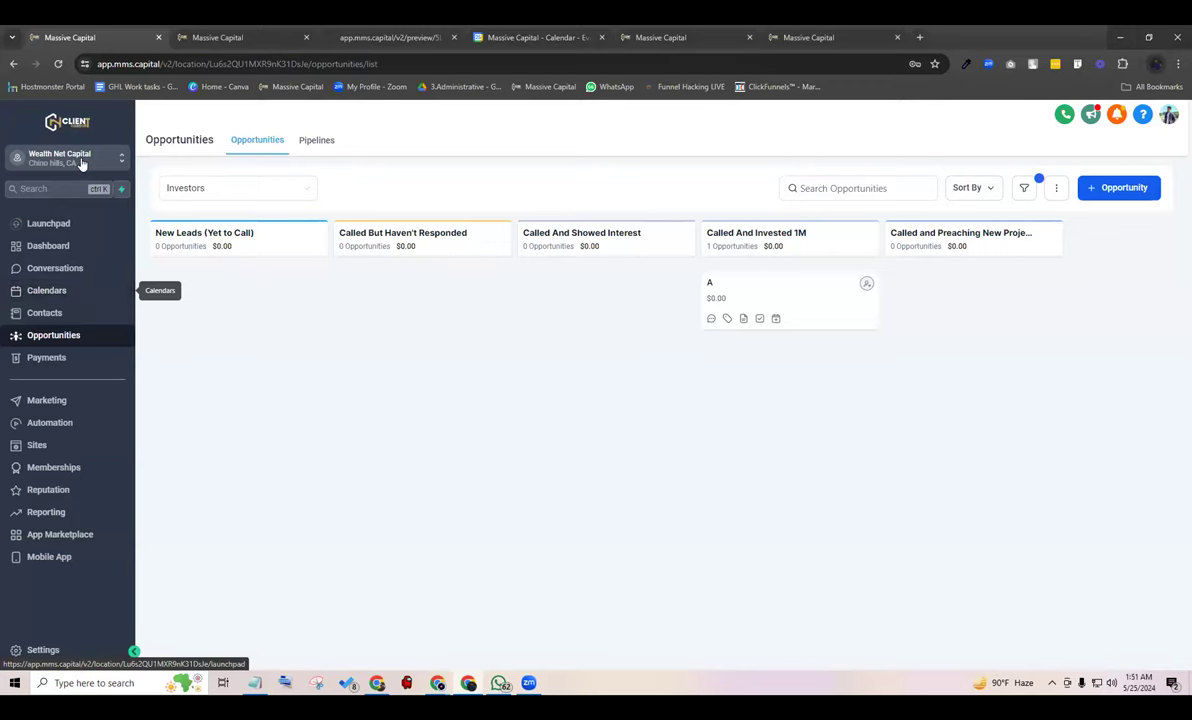
pyautogui.click(120, 157)
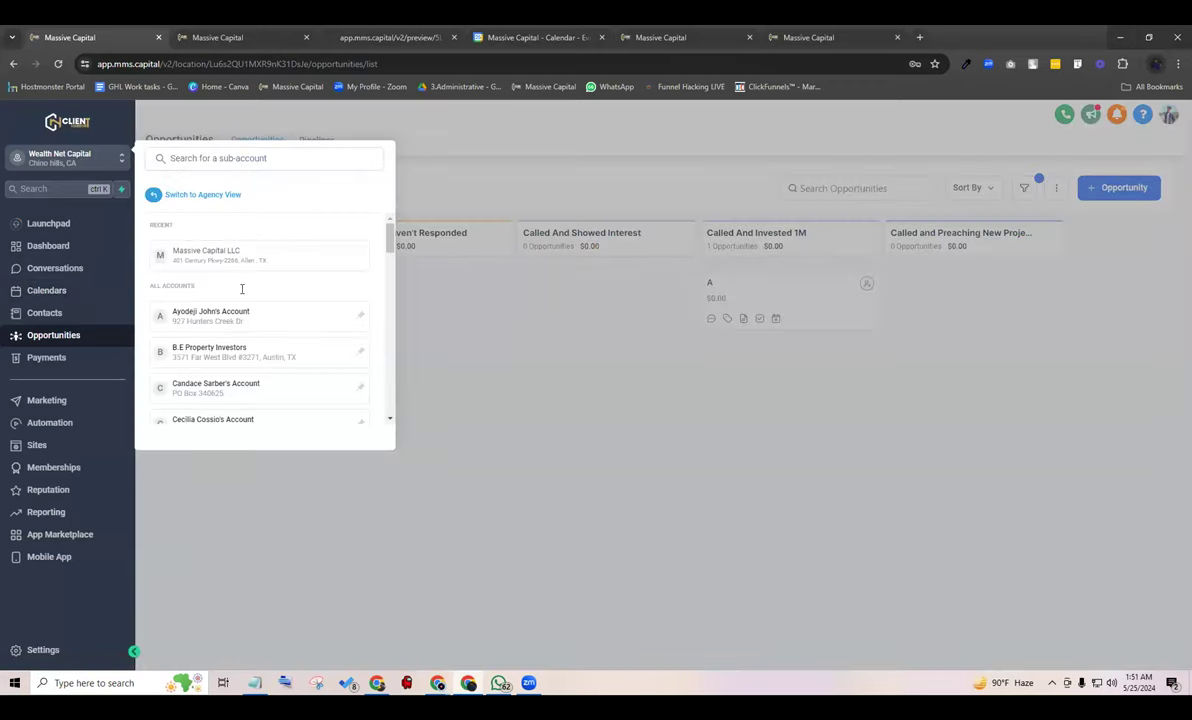
# Choose B.E Property Investors from the sub-account switcher list.
pyautogui.scroll(-3, 239, 318)
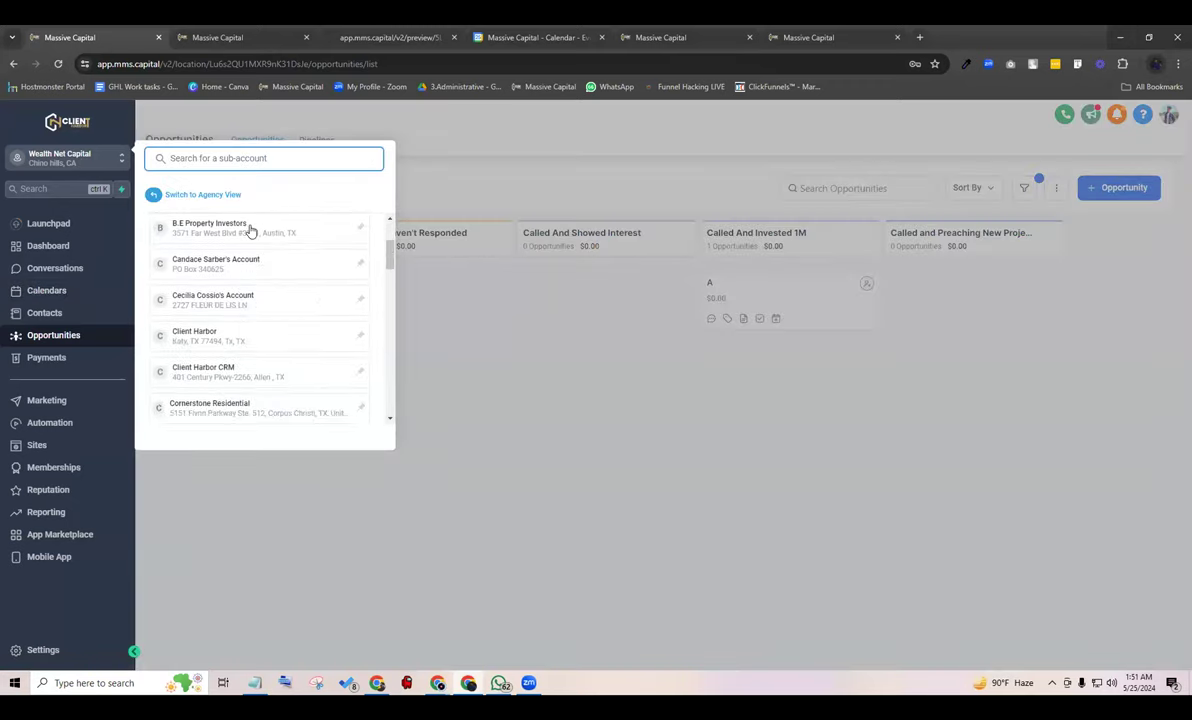
pyautogui.click(253, 229)
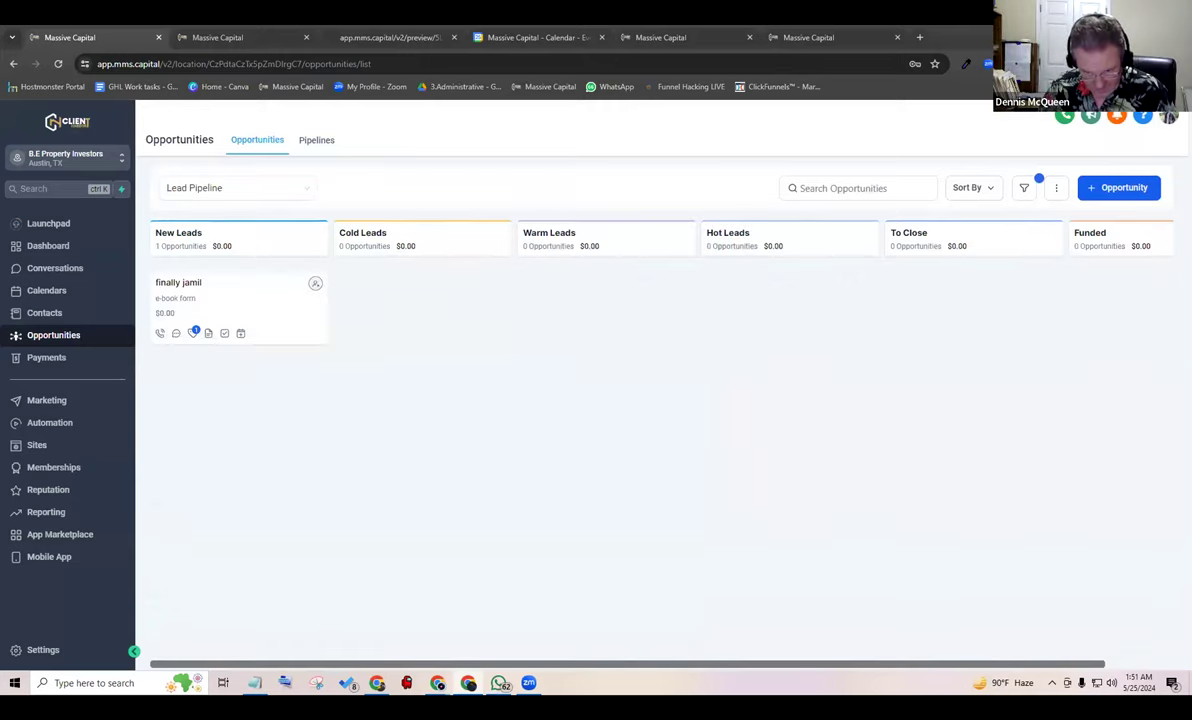
# Open Wealth Net Capital's Settings to its Phone Numbers page, which lists no numbers.
pyautogui.click(82, 318)
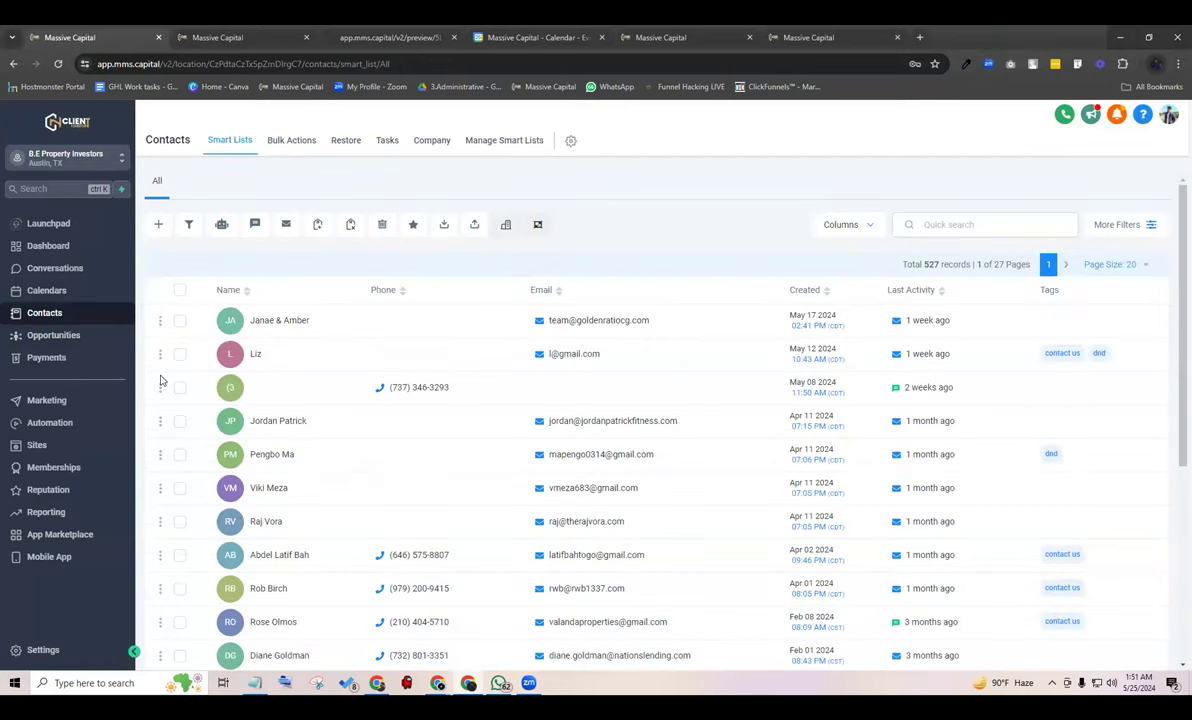
pyautogui.click(268, 42)
pyautogui.click(805, 37)
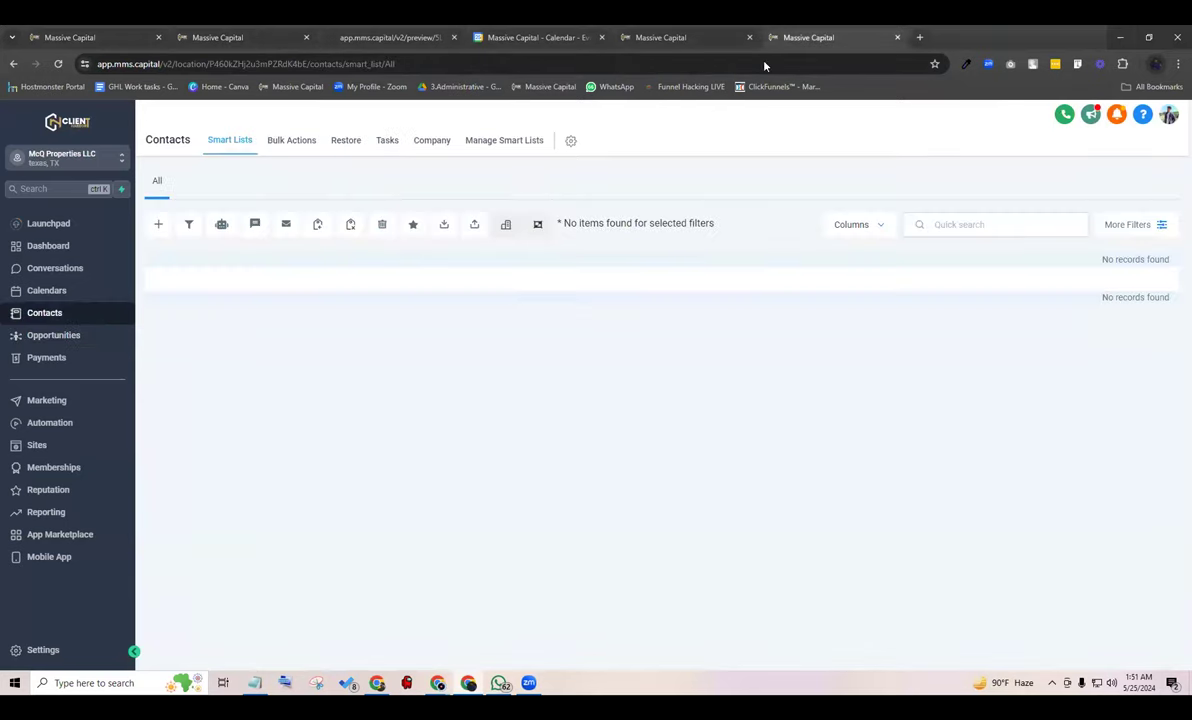
pyautogui.click(55, 652)
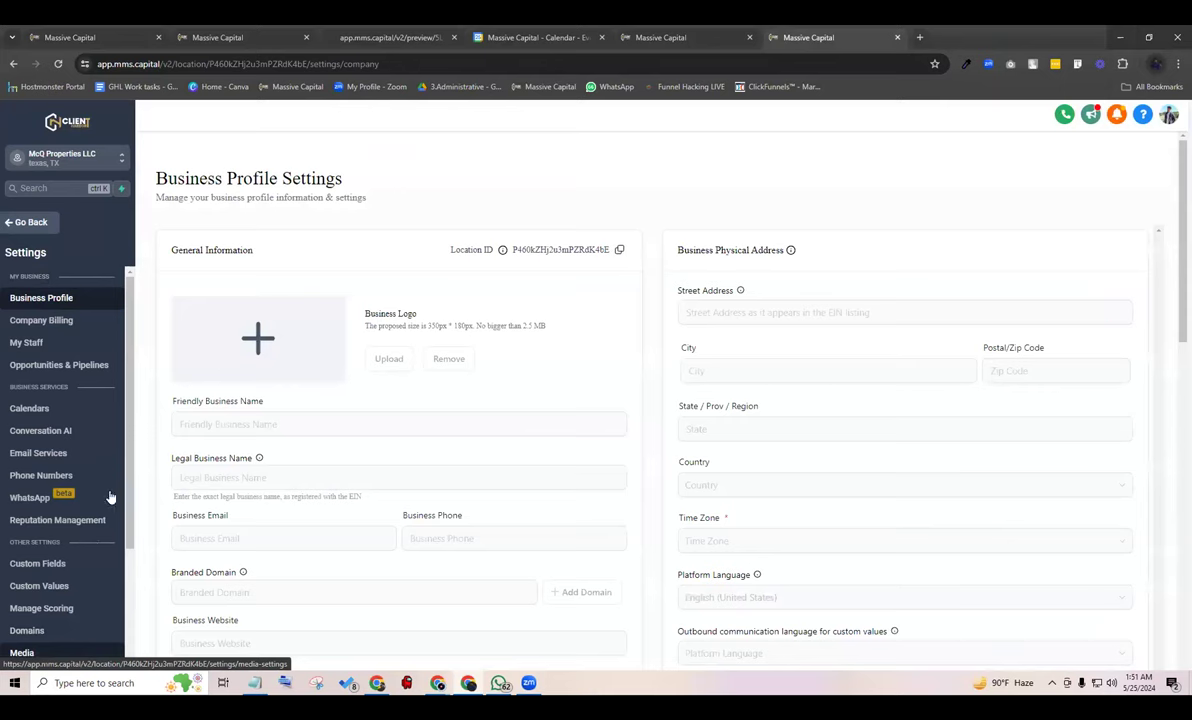
pyautogui.click(230, 42)
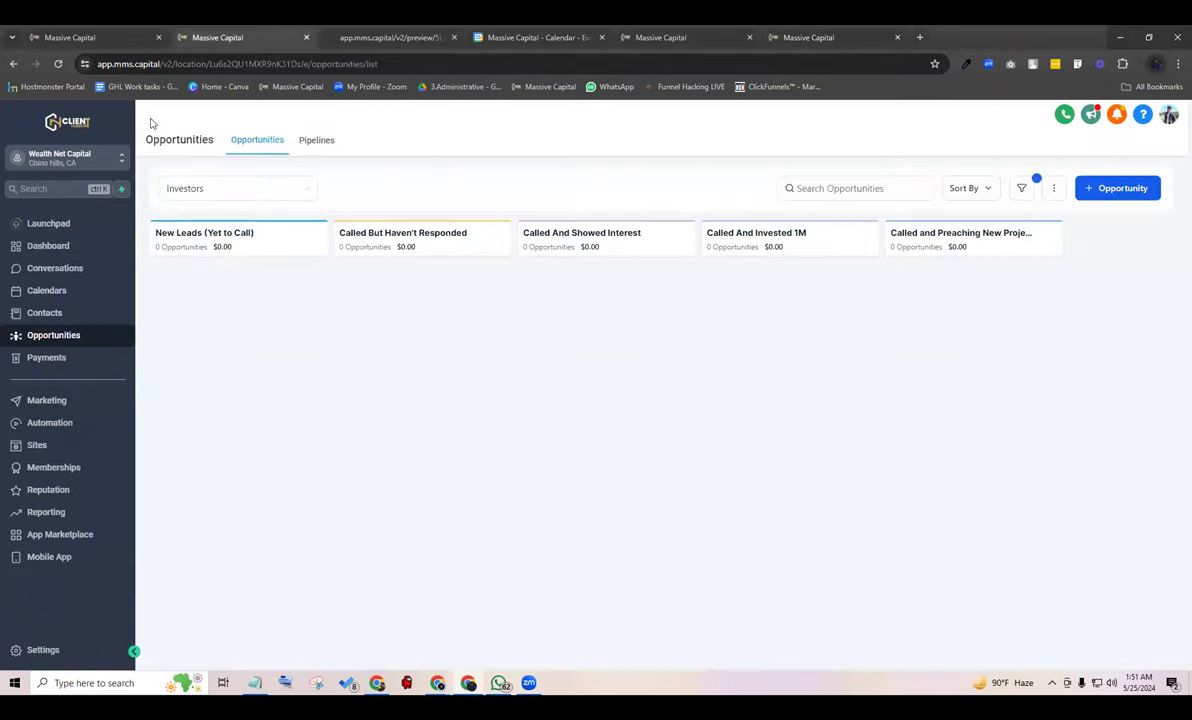
pyautogui.click(43, 651)
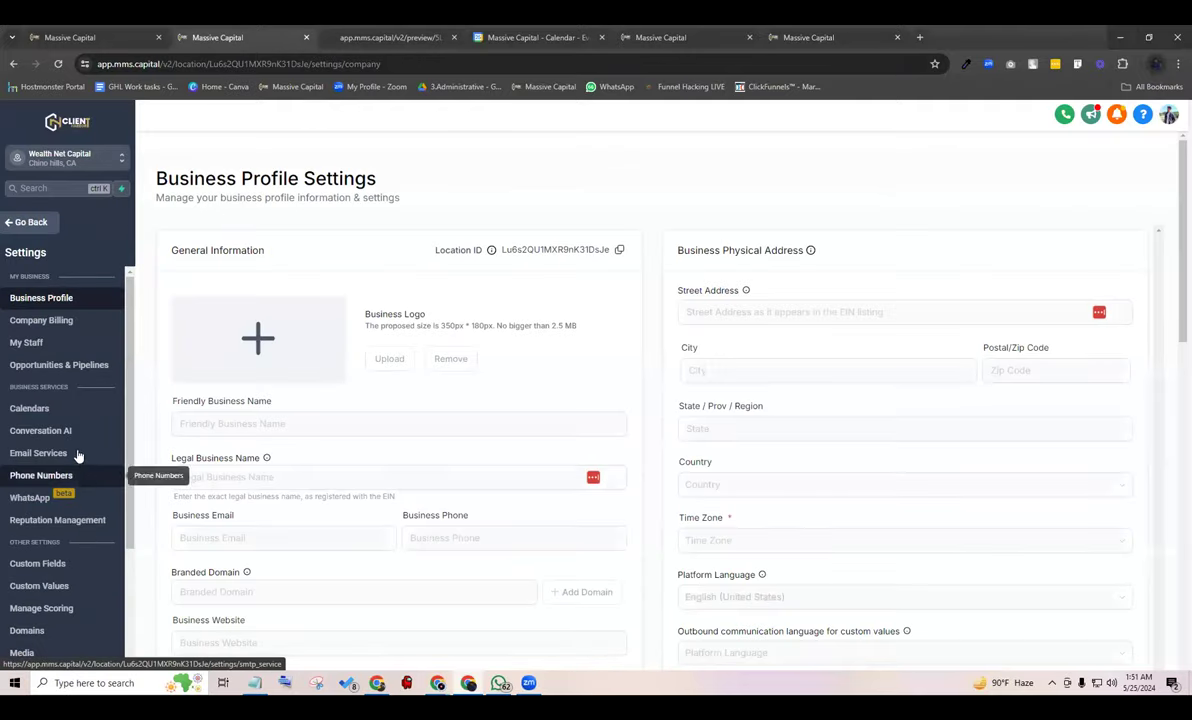
pyautogui.moveTo(632, 37); pyautogui.dragTo(388, 37)
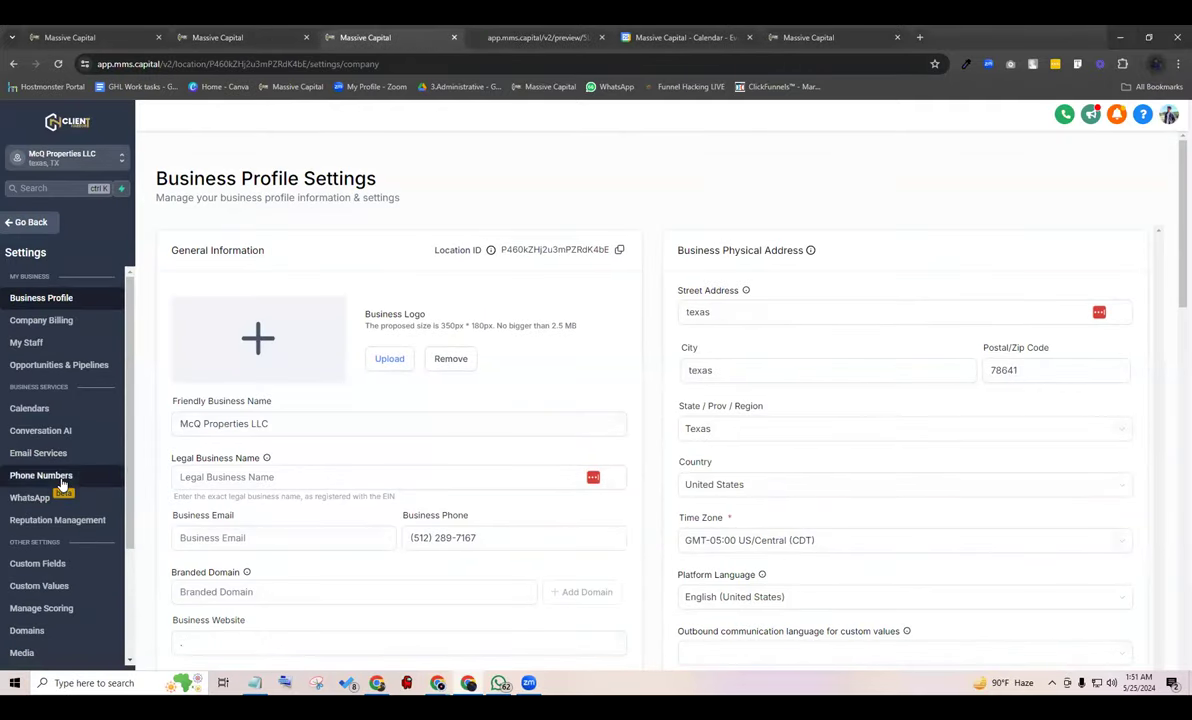
pyautogui.click(250, 40)
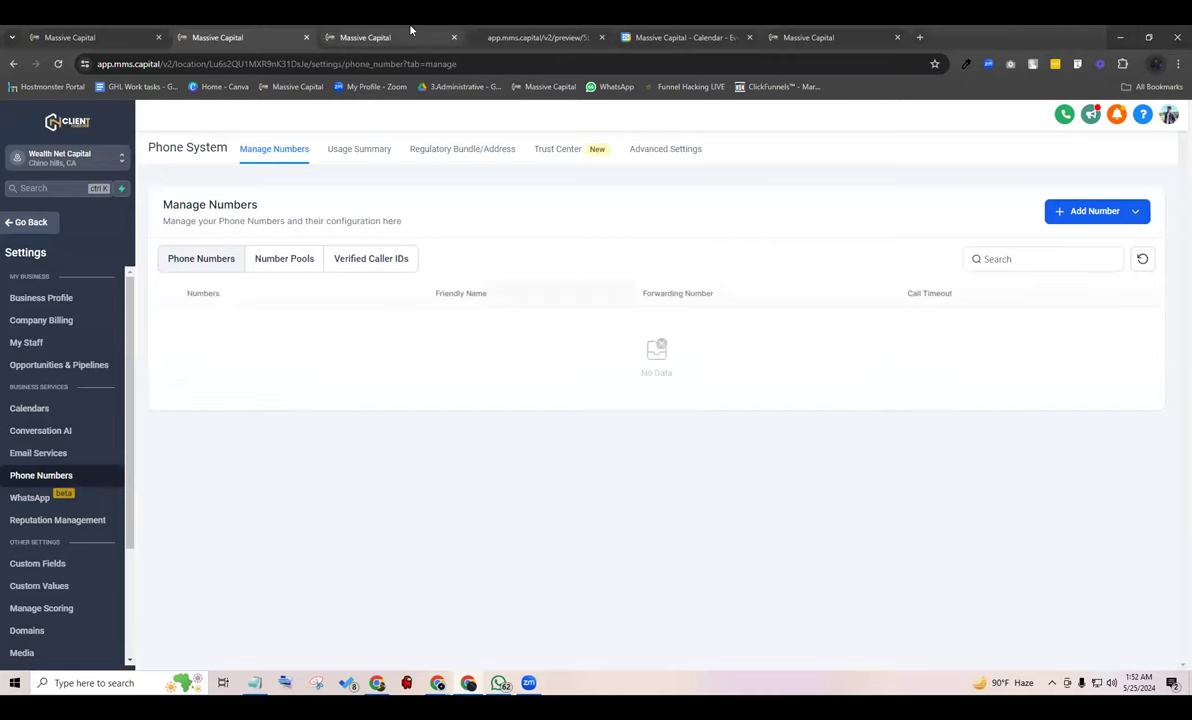
# Preview phone numbers for sale with Match To filters, pick the $1.15 number, then close without buying.
pyautogui.click(1078, 211)
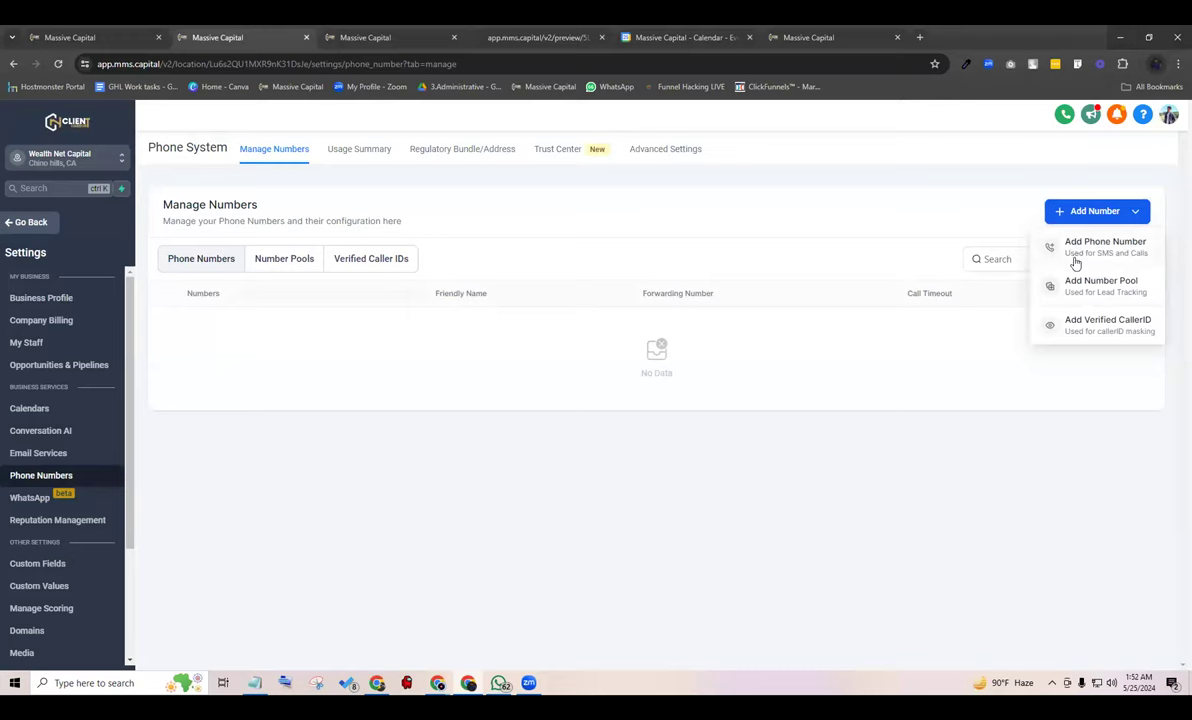
pyautogui.click(1073, 246)
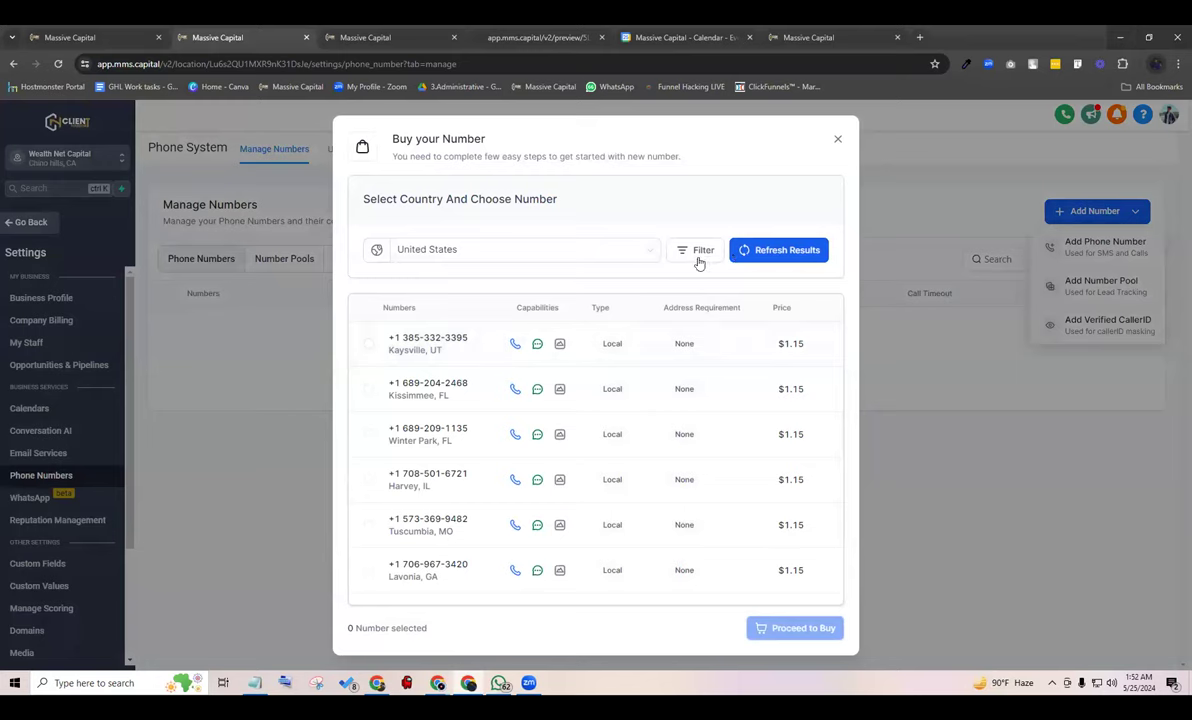
pyautogui.click(697, 250)
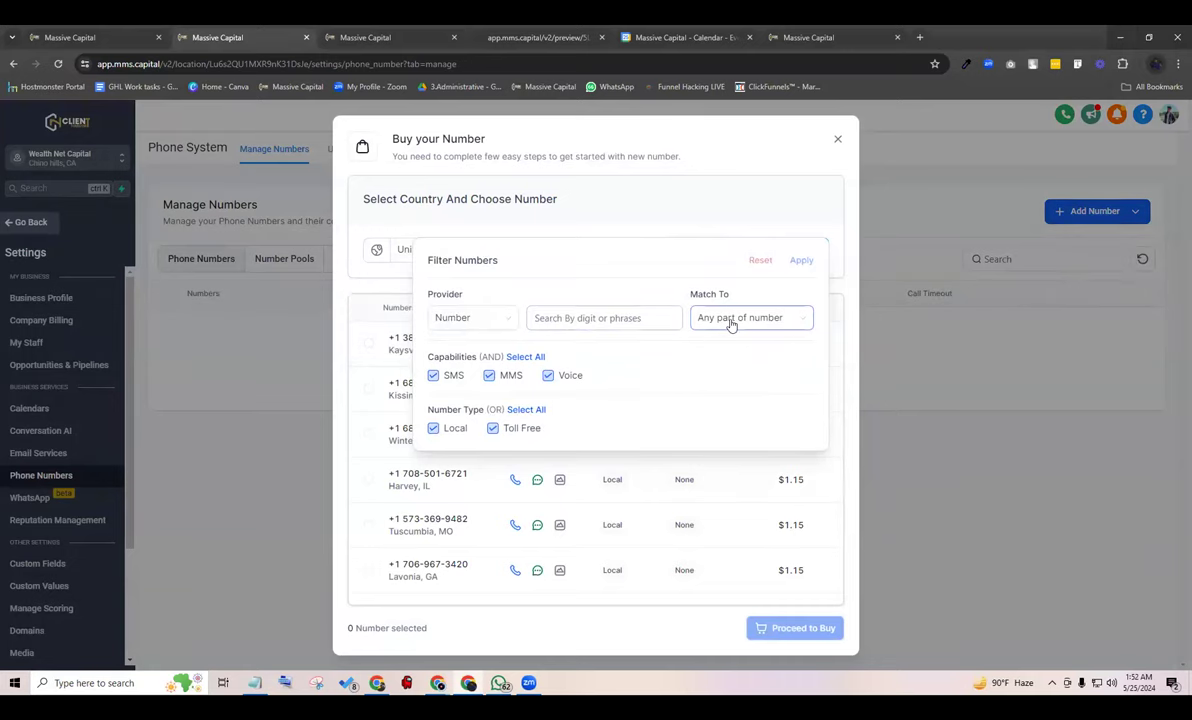
pyautogui.click(730, 324)
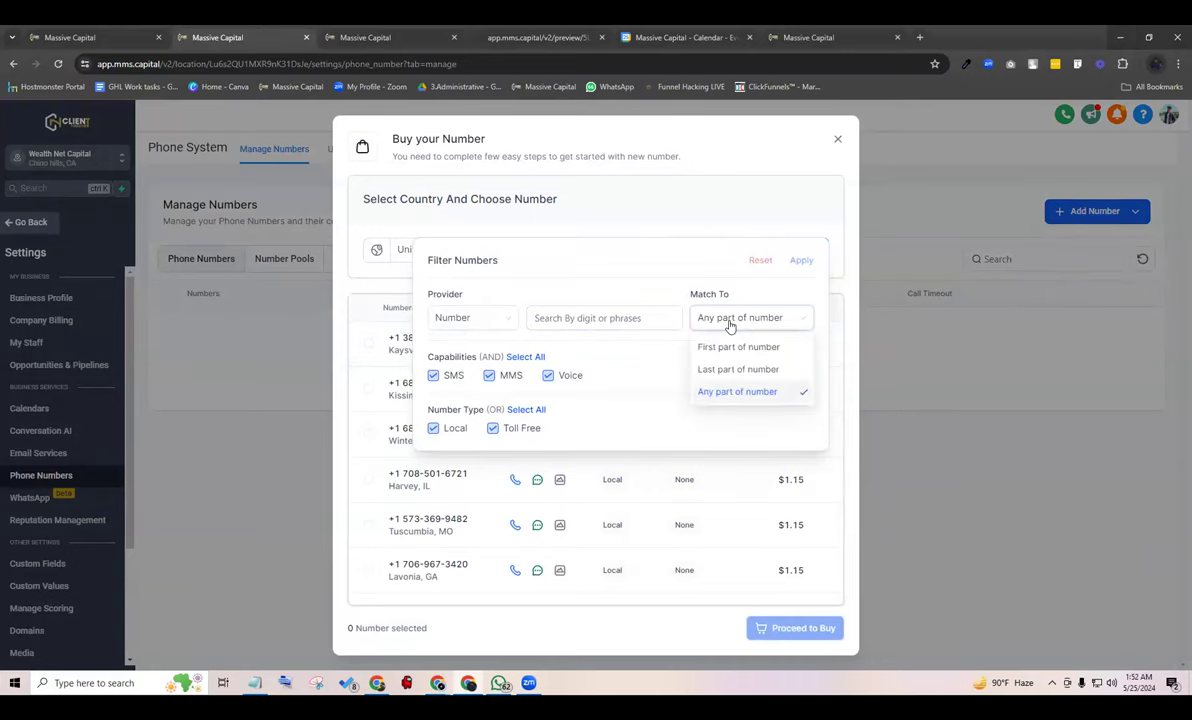
pyautogui.click(630, 318)
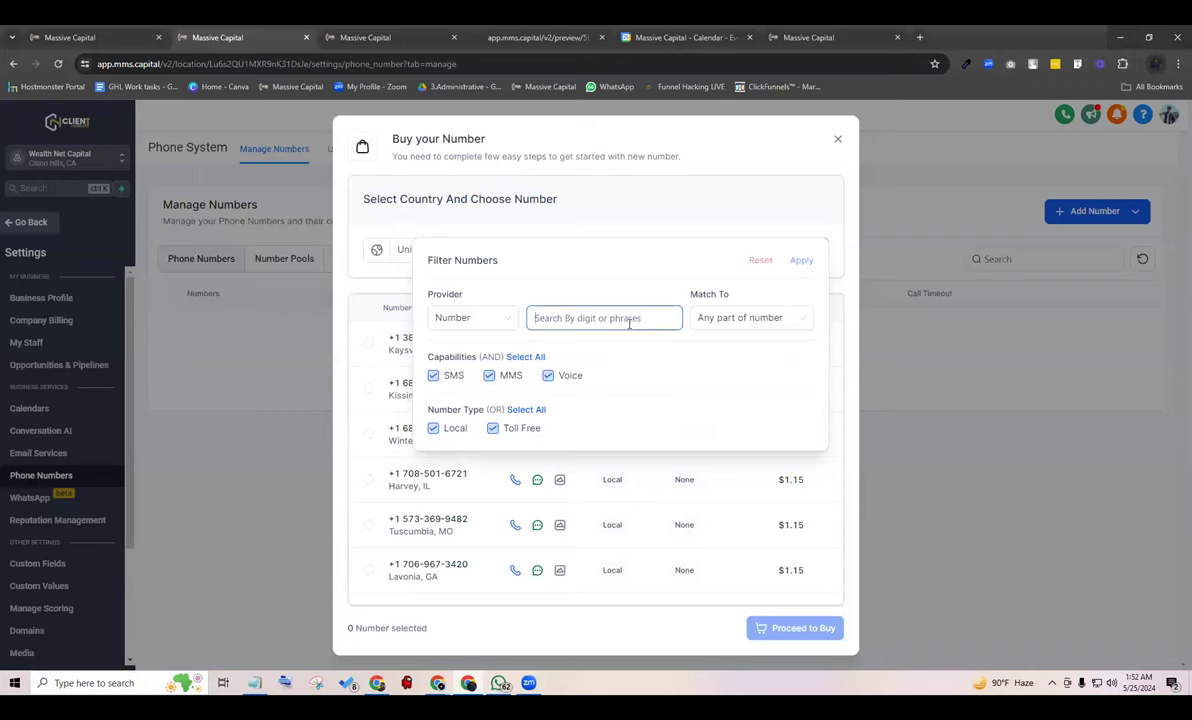
pyautogui.click(646, 242)
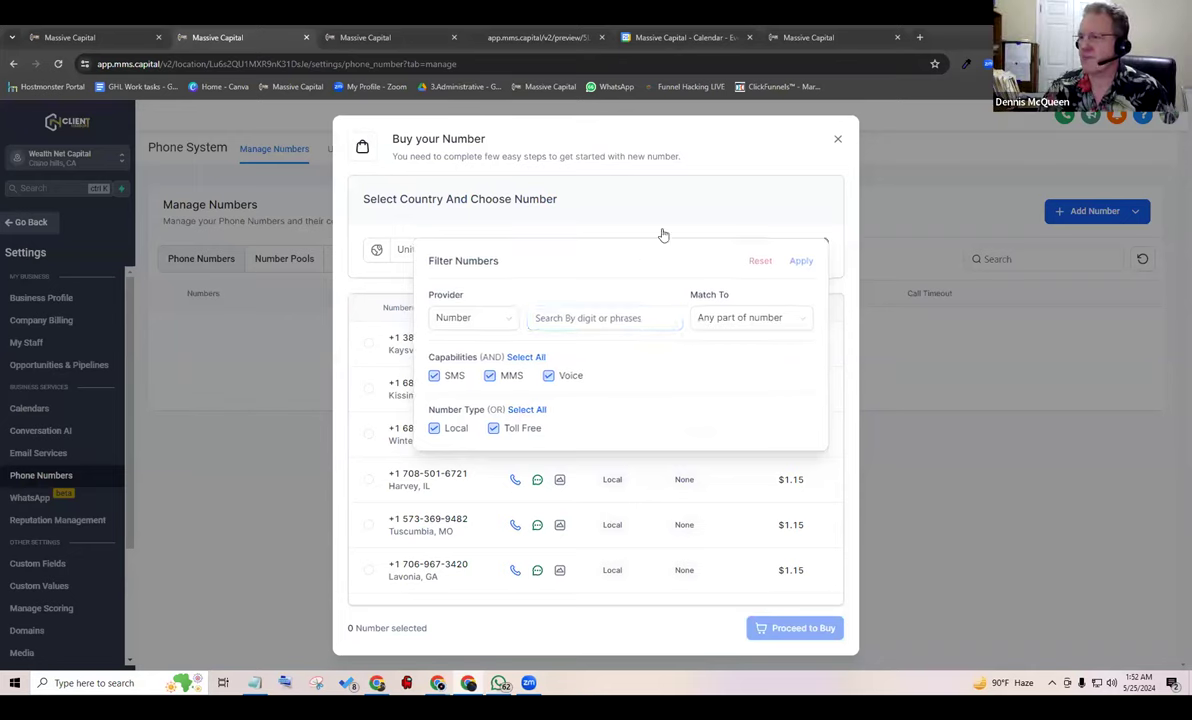
pyautogui.click(369, 344)
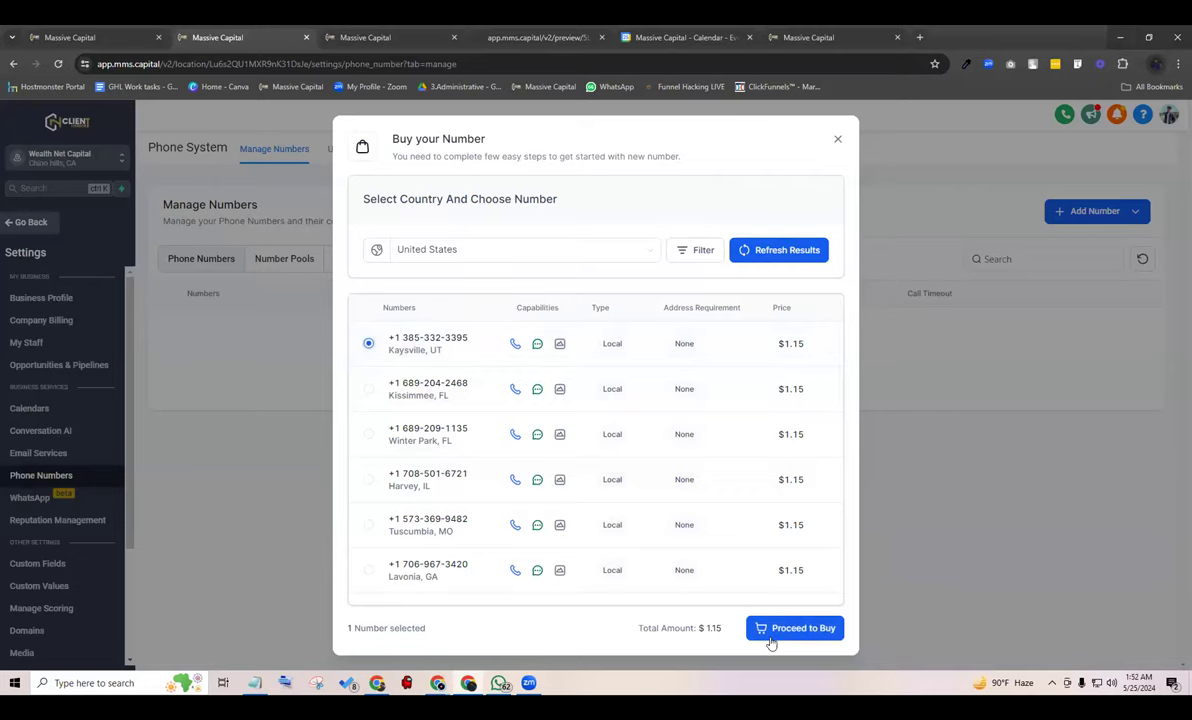
pyautogui.click(838, 140)
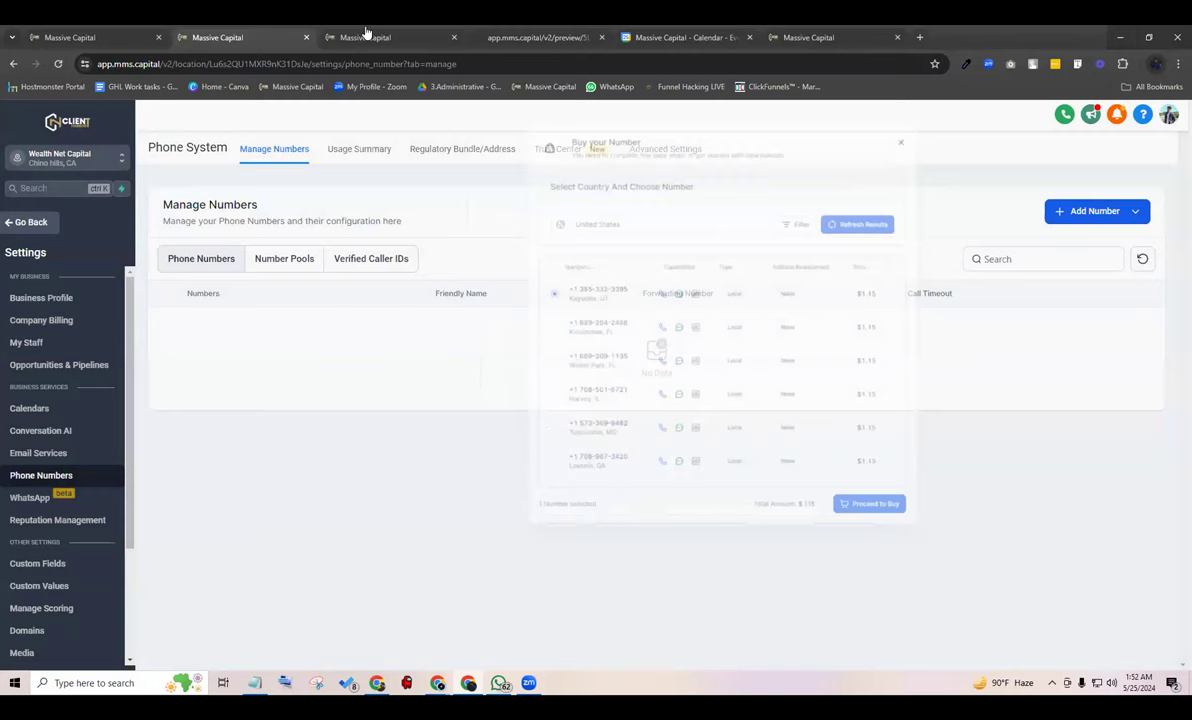
# Switch to the B.E Property Investors contacts tab with 527 records.
pyautogui.click(287, 32)
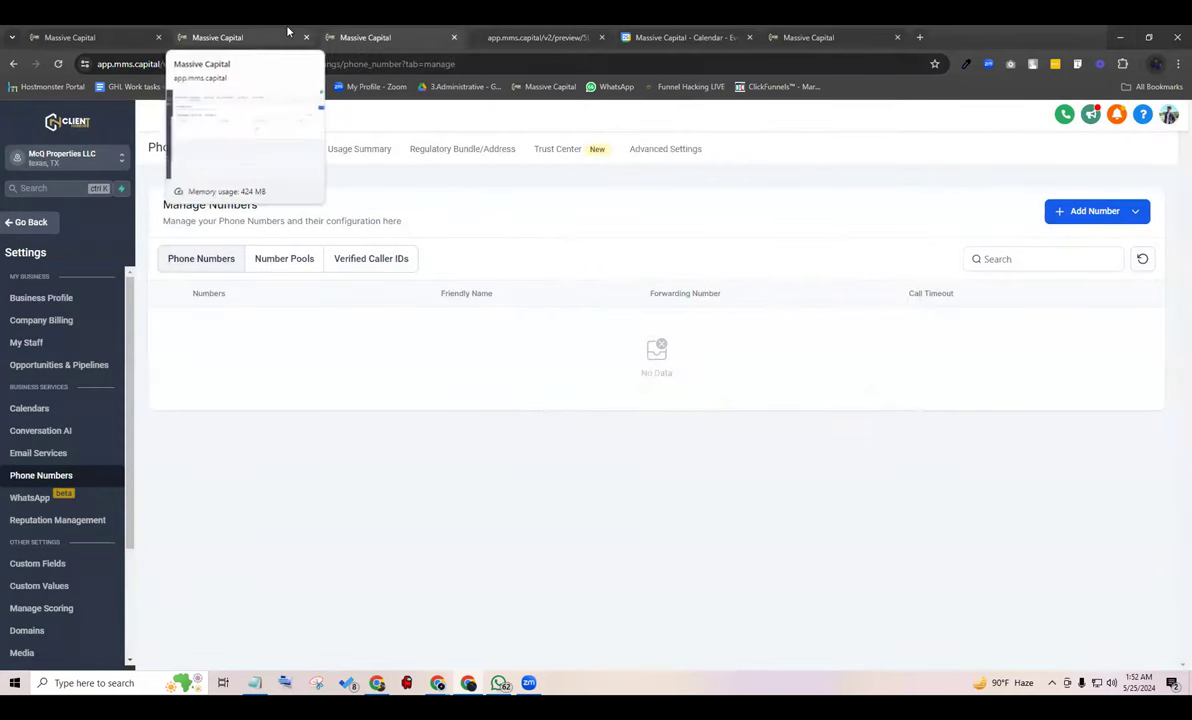
pyautogui.click(287, 32)
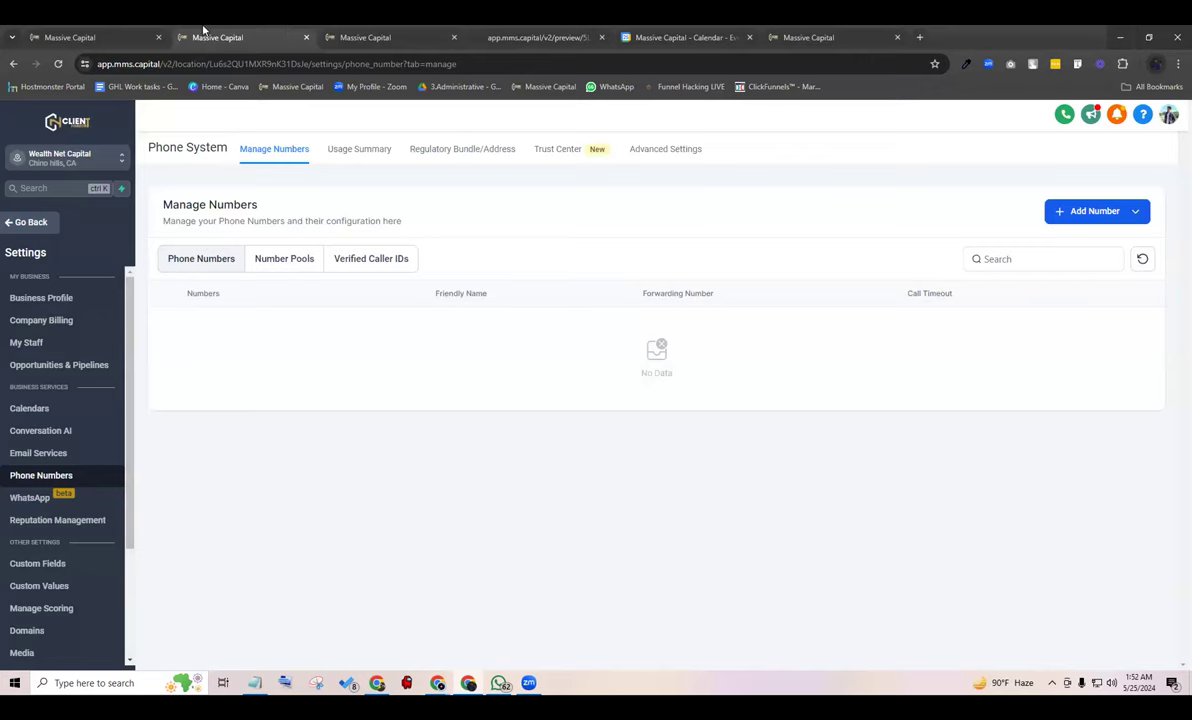
pyautogui.click(130, 36)
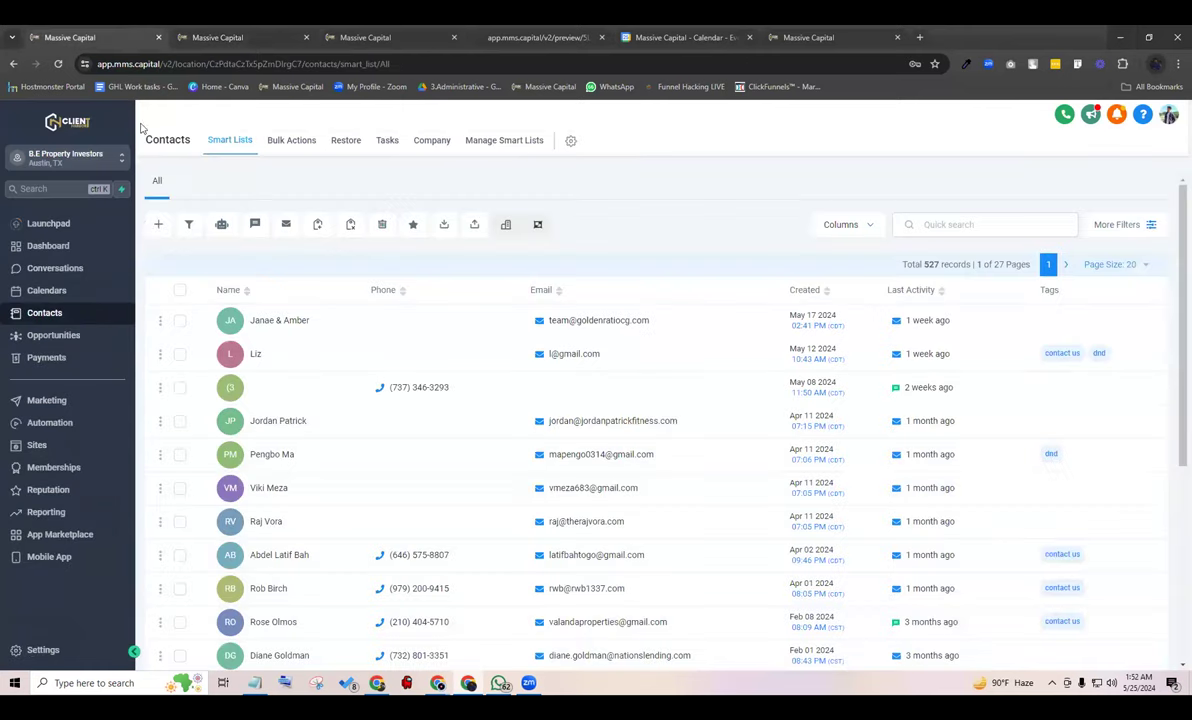
# Open Conversations to show the inbox with 32 unread threads.
pyautogui.click(55, 269)
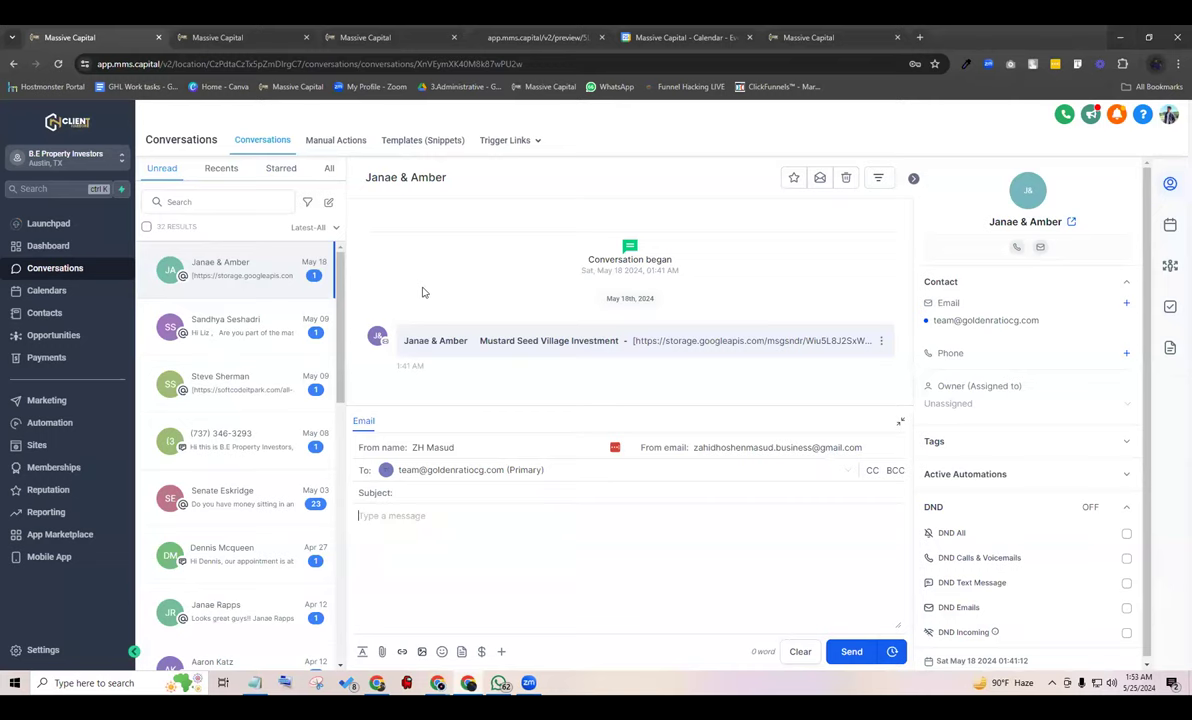
# Check the Manual Actions call tasks, then return to Wealth Net Capital's Opportunities board.
pyautogui.scroll(-1, 1058, 297)
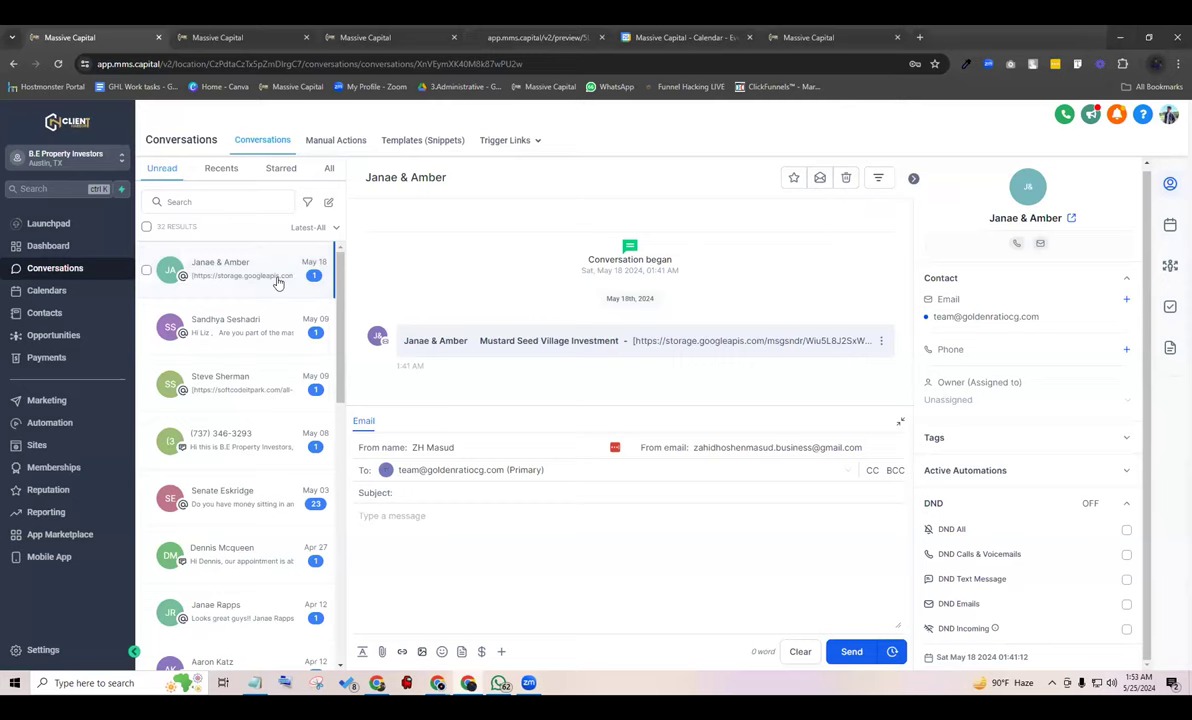
pyautogui.click(278, 283)
pyautogui.click(914, 180)
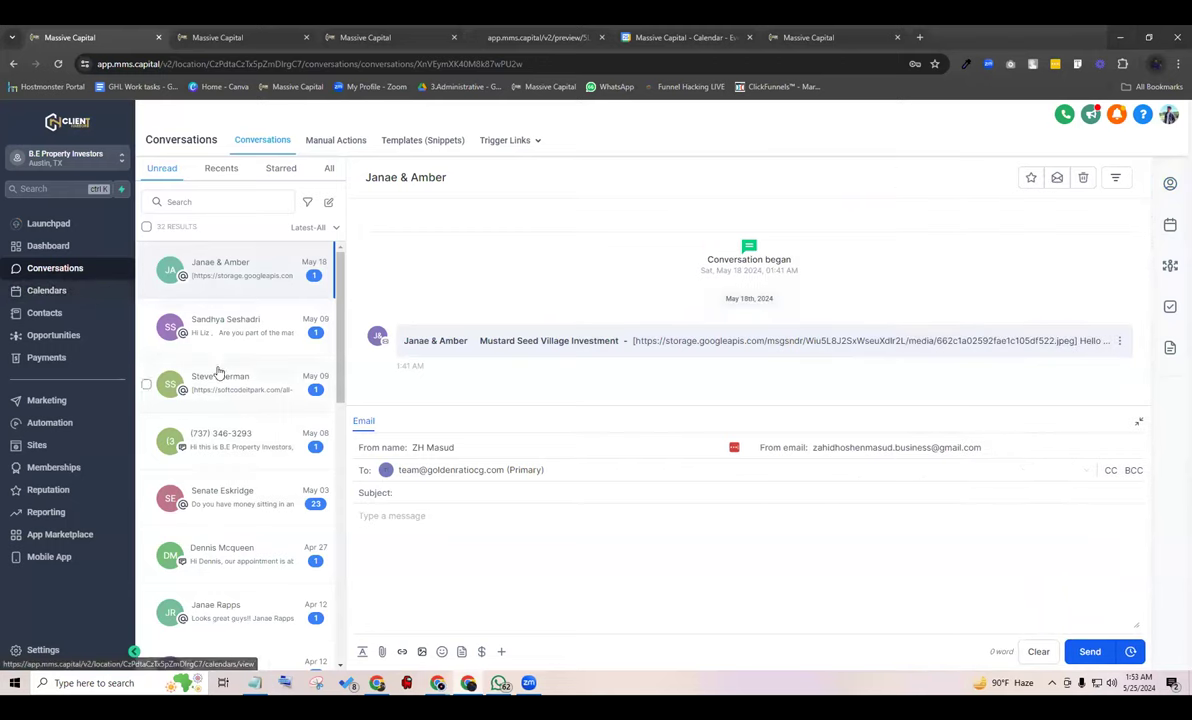
pyautogui.click(338, 141)
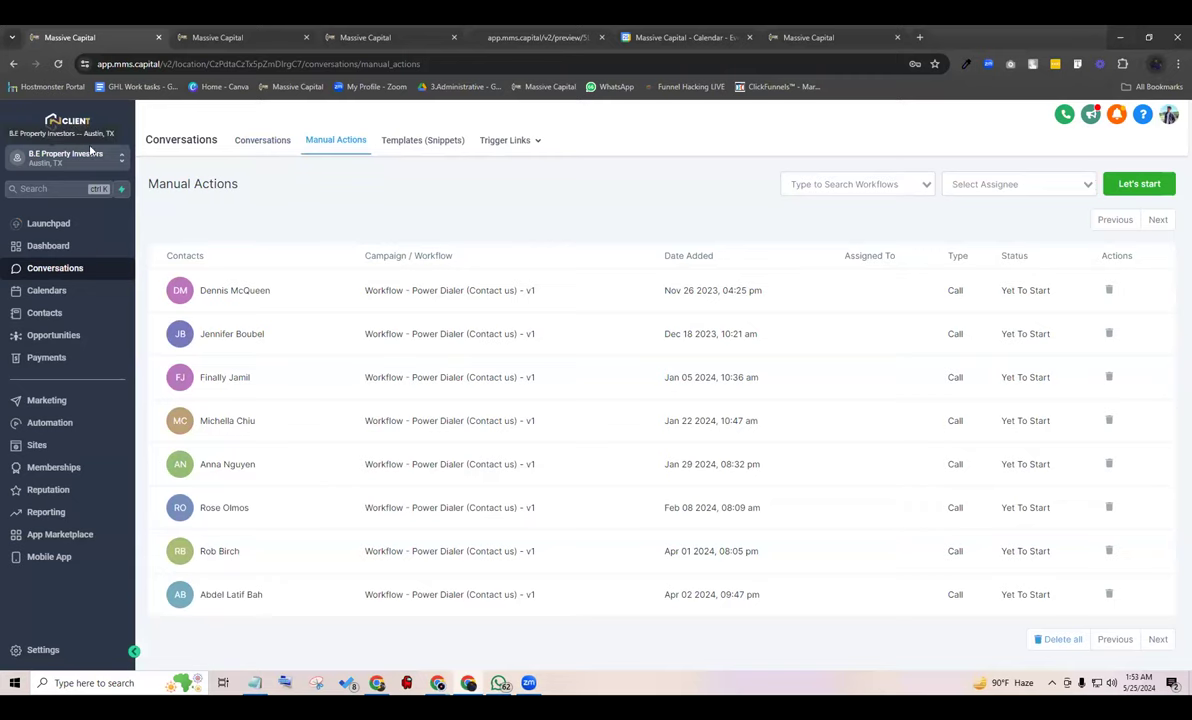
pyautogui.click(215, 37)
pyautogui.click(40, 222)
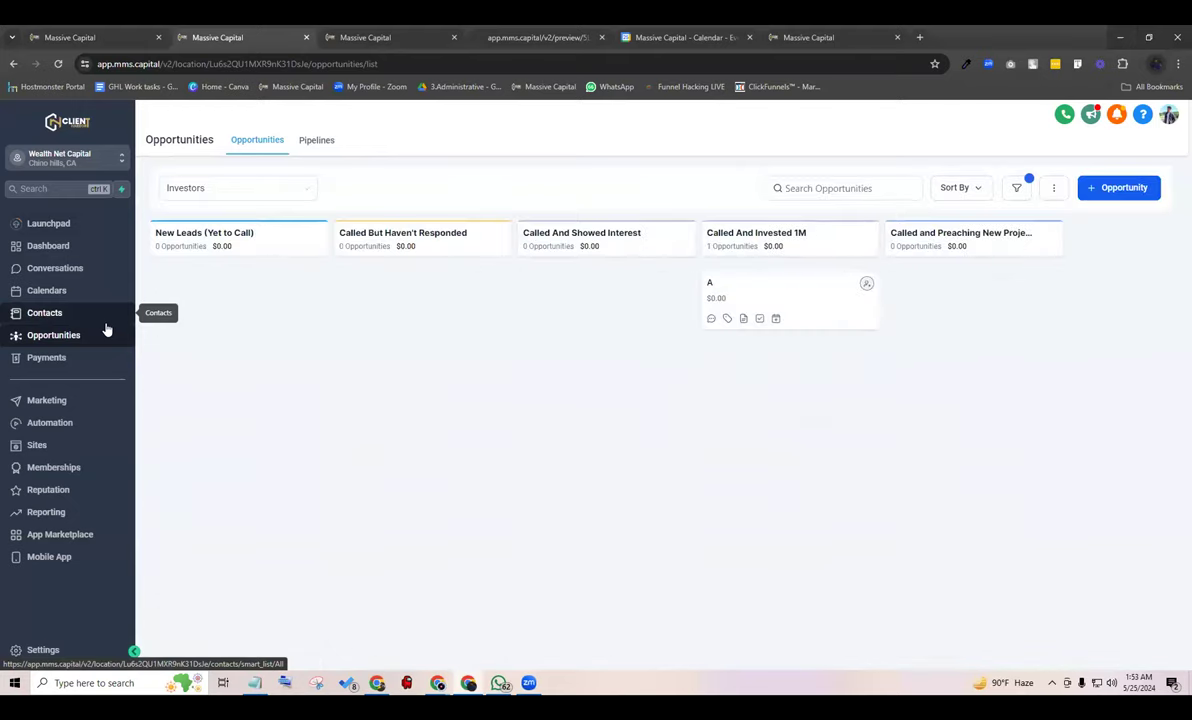
# In Automation, rename the new workflow to 'Autodialer ---> Maria'.
pyautogui.click(84, 424)
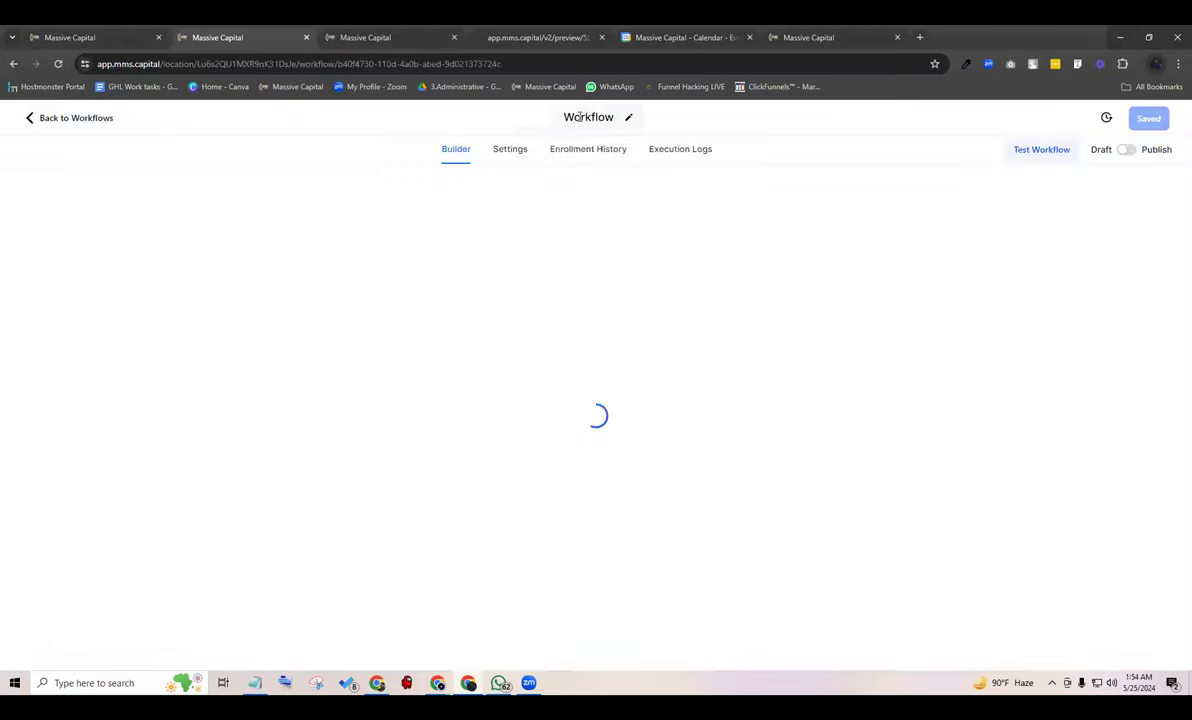
pyautogui.click(588, 117)
pyautogui.hotkey('ctrl', 'a')
pyautogui.press('BackSpace')
pyautogui.write('Auto')
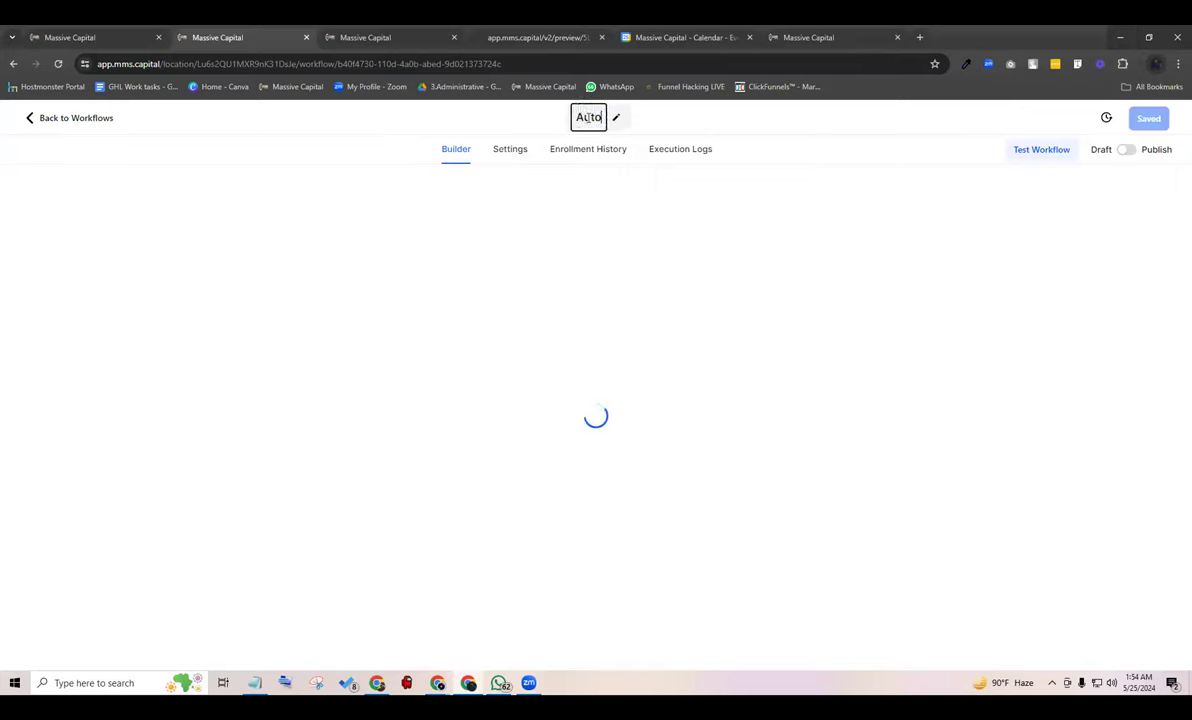
pyautogui.write('dialer ---> Mariar')
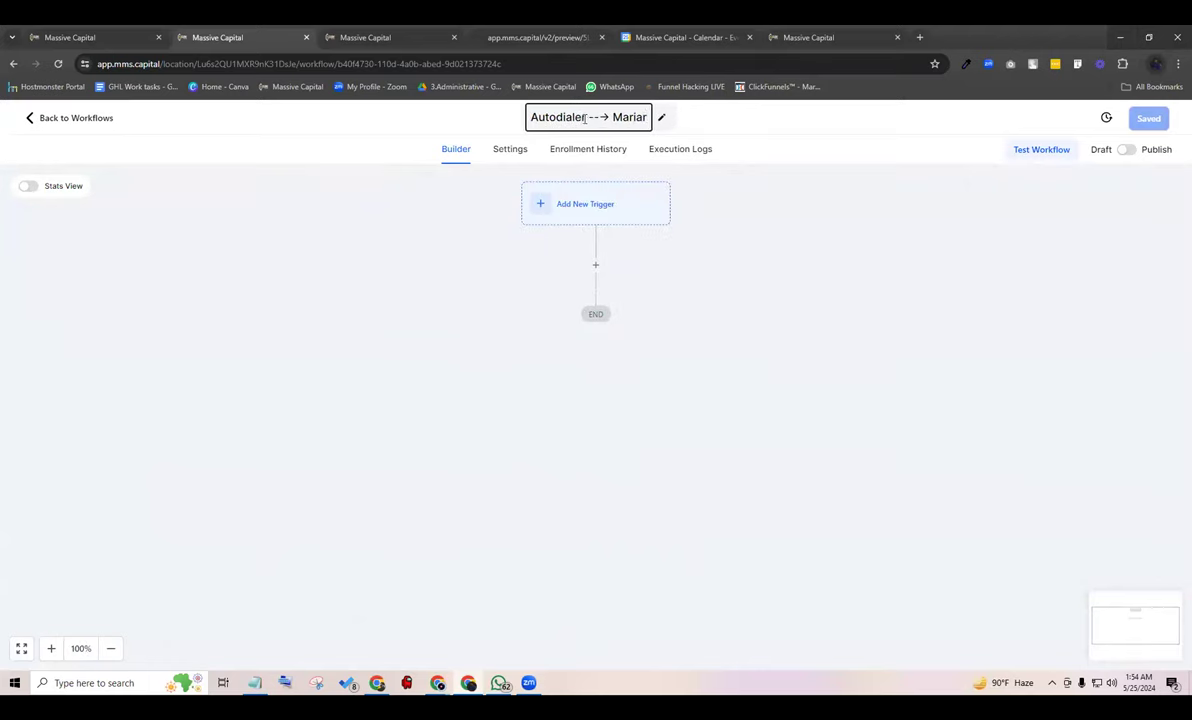
pyautogui.press('BackSpace')
pyautogui.press('Return')
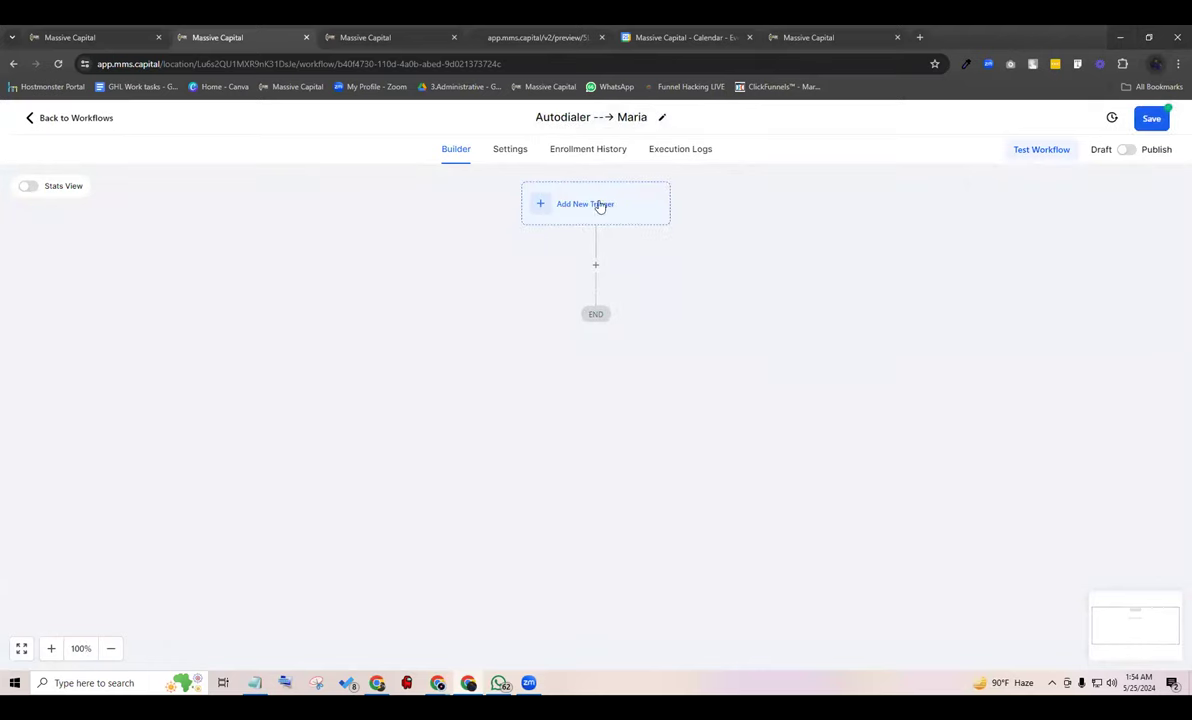
# Add a Manual Action To Call step after the trigger, found by searching 'Manu', and save it.
pyautogui.click(596, 265)
pyautogui.click(901, 253)
pyautogui.write('Manu')
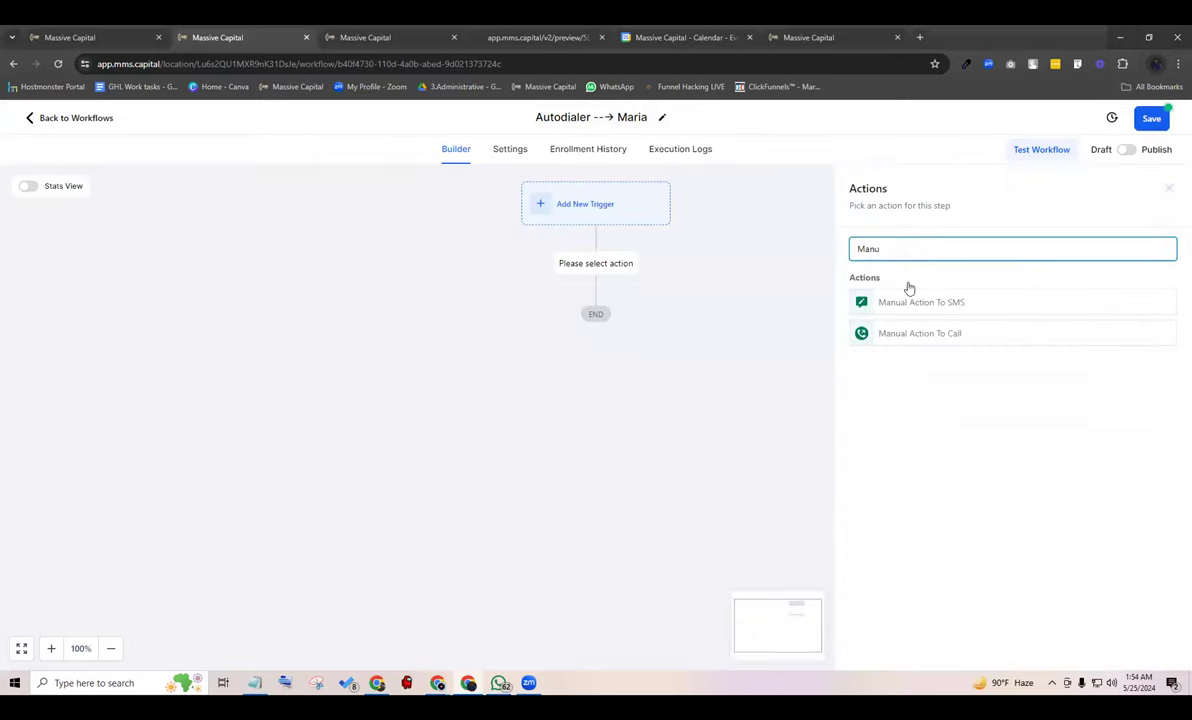
pyautogui.click(908, 336)
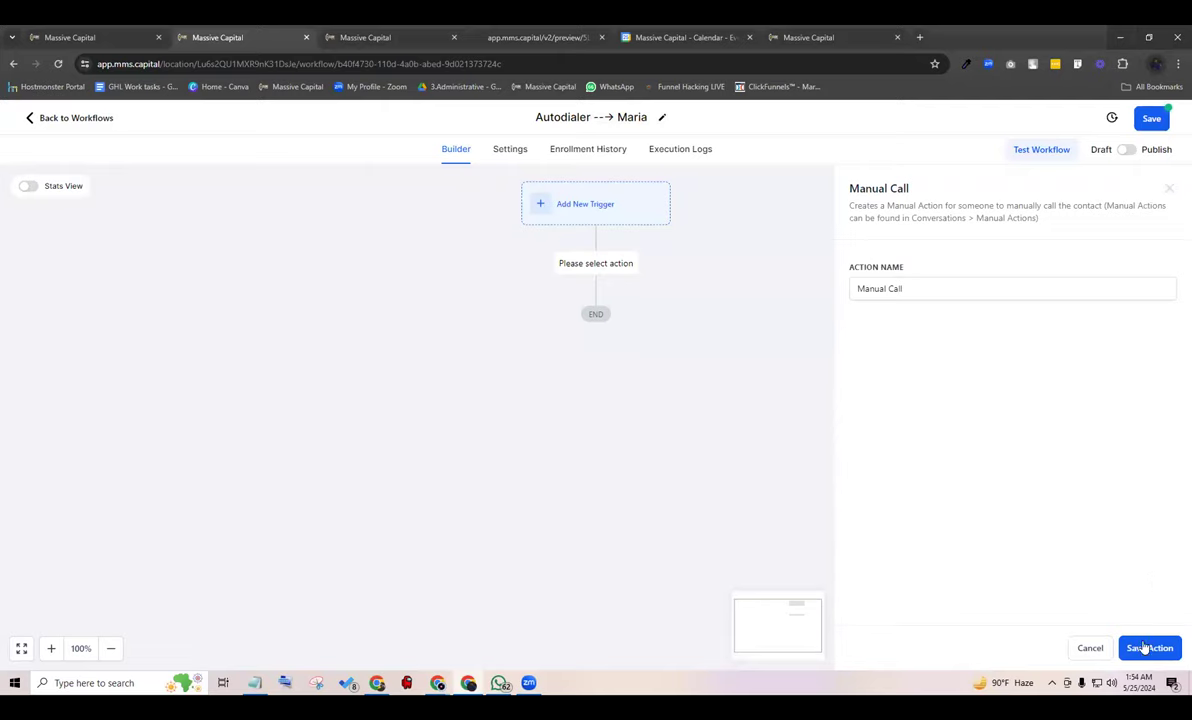
pyautogui.click(1147, 648)
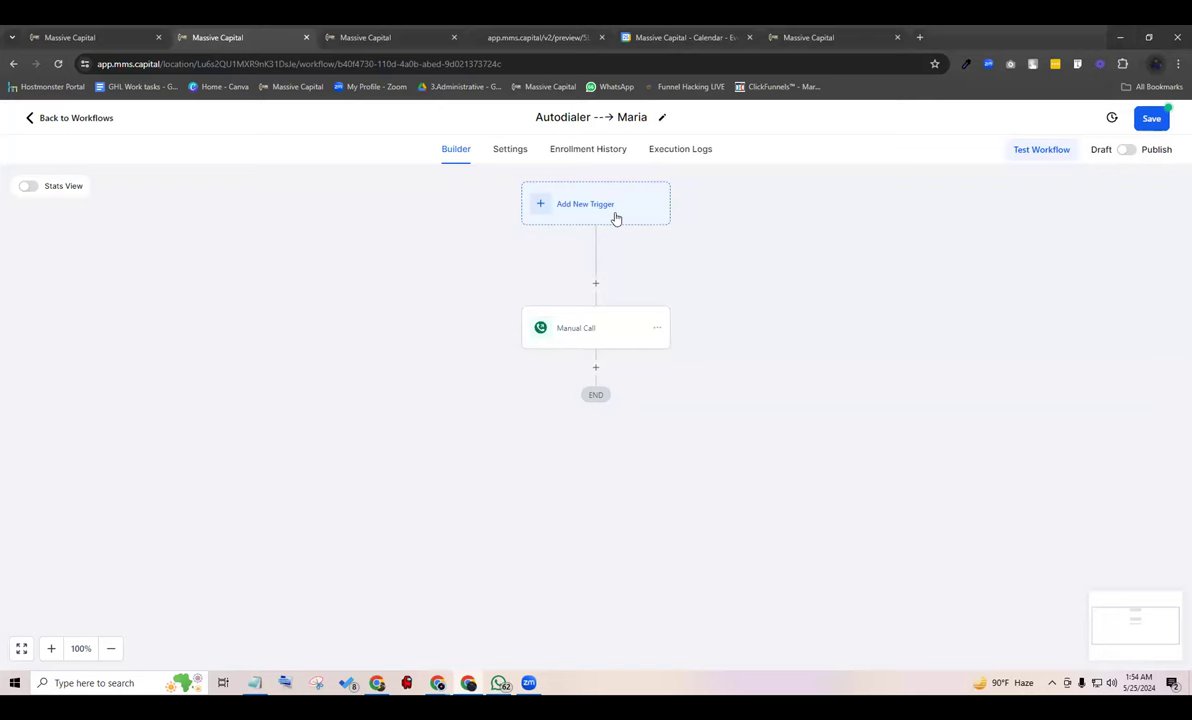
# On the first tab, switch to the Wealth Net Capital sub-account and view its Opportunities board.
pyautogui.click(126, 35)
pyautogui.click(106, 163)
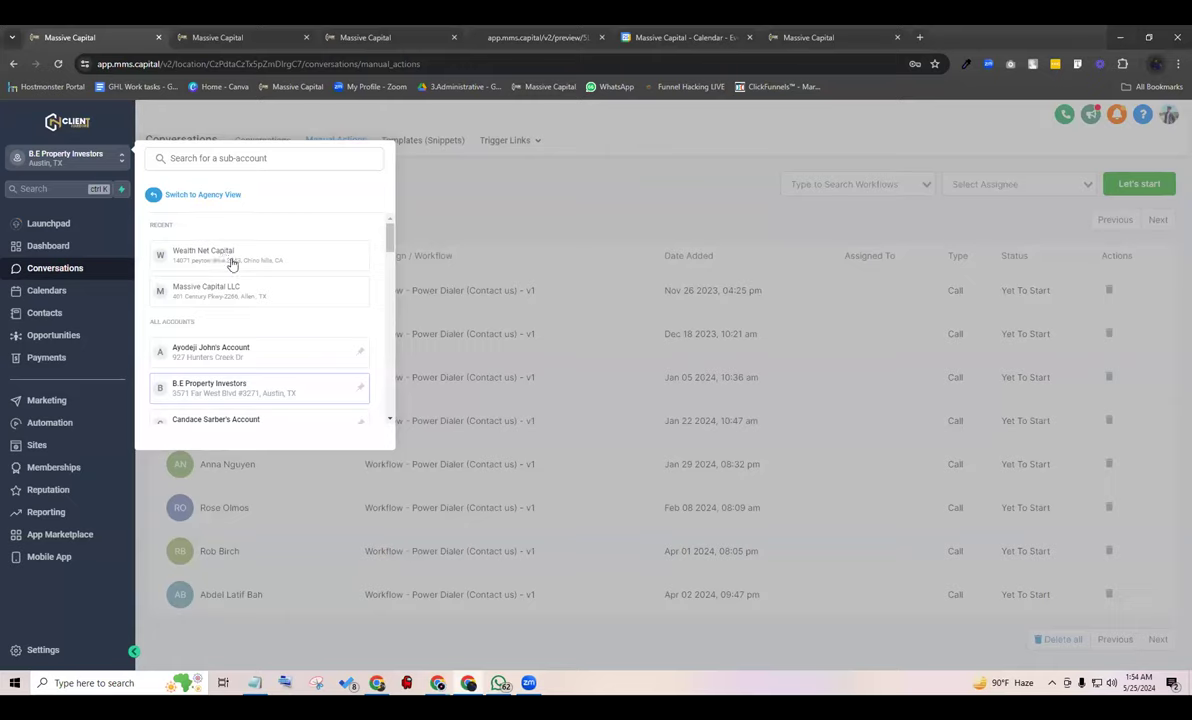
pyautogui.click(220, 247)
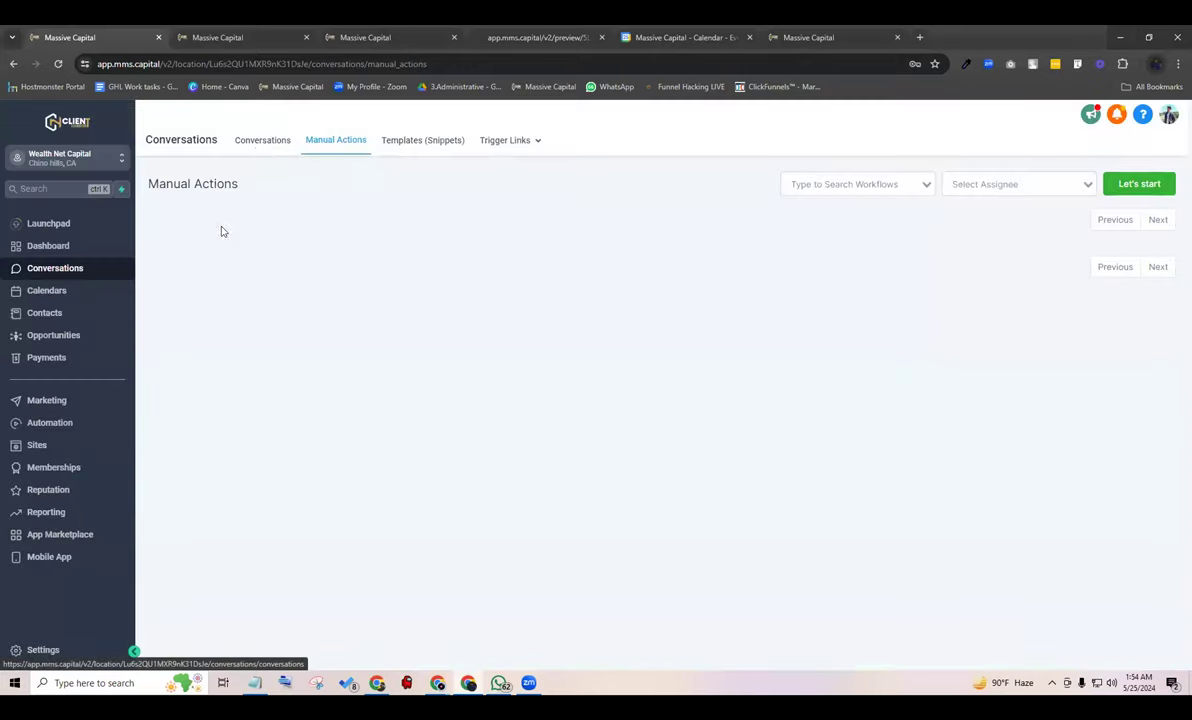
pyautogui.click(73, 335)
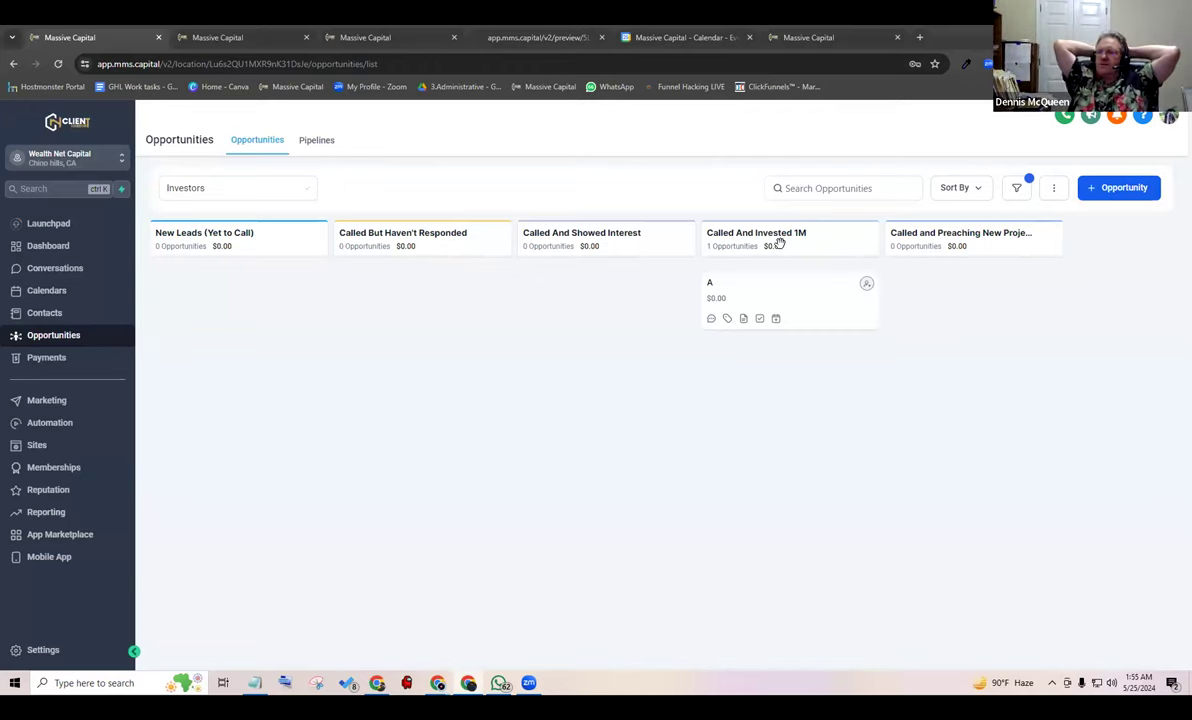
# Back in the workflow builder, add a Pipeline Stage Changed trigger, found by searching 'pipe'.
pyautogui.click(250, 37)
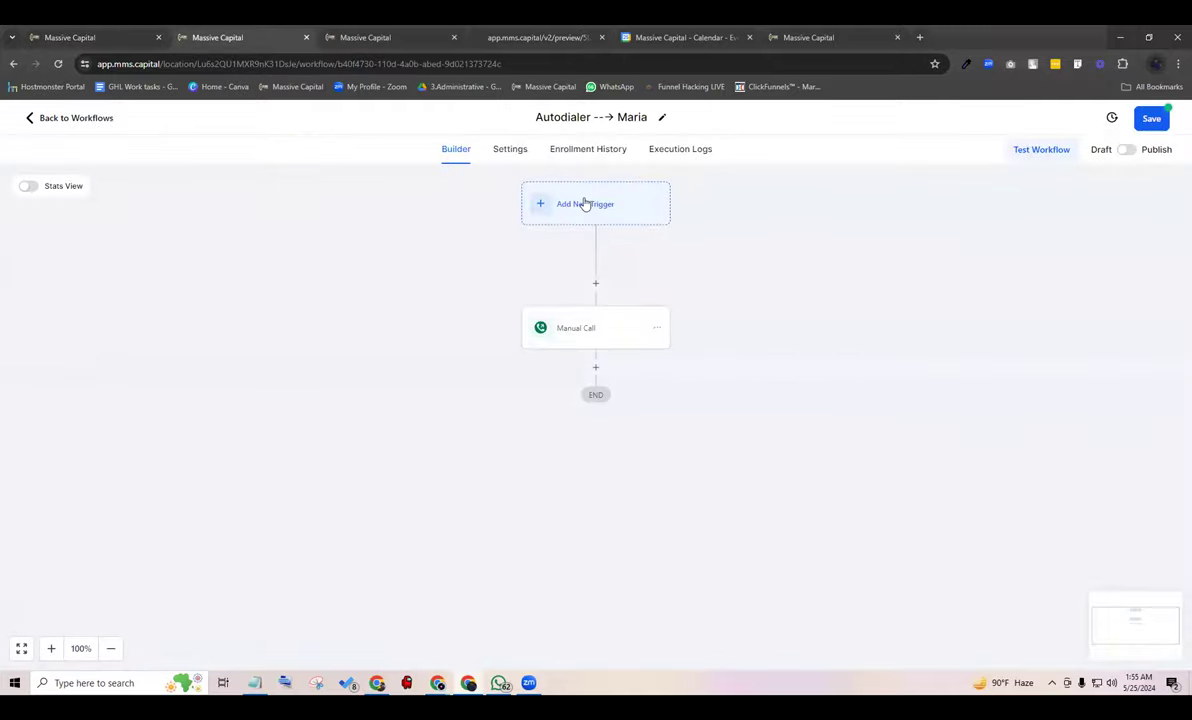
pyautogui.click(585, 203)
pyautogui.click(905, 258)
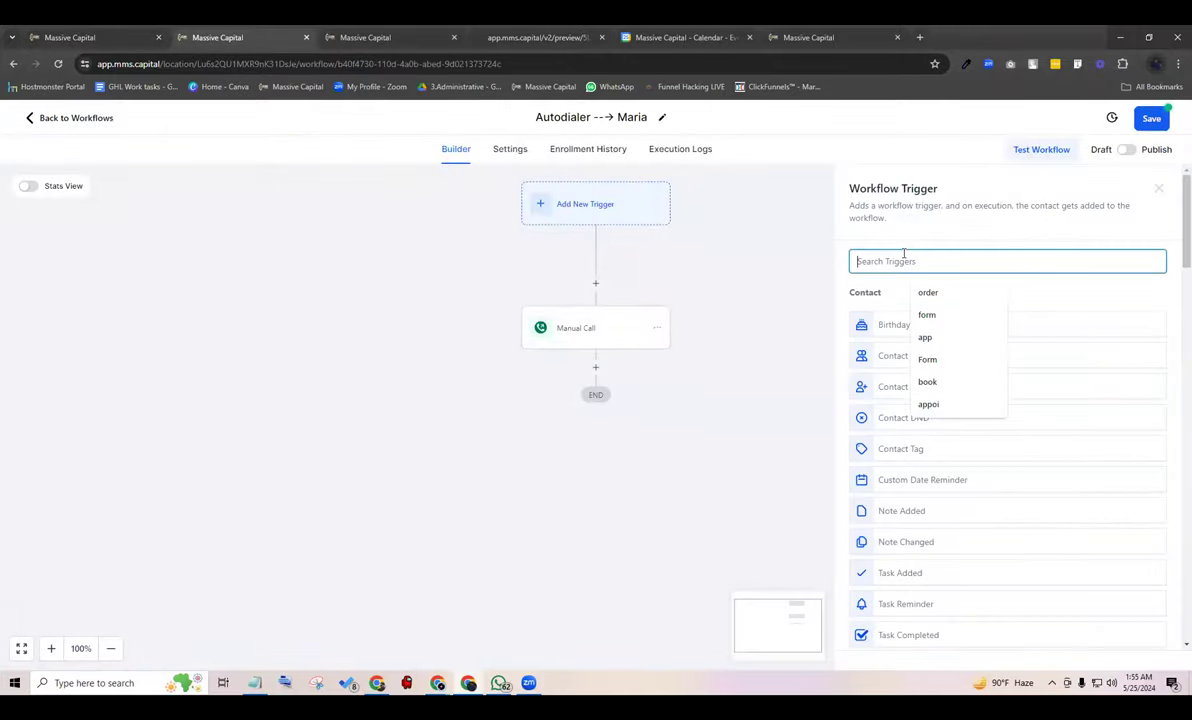
pyautogui.write('pipe')
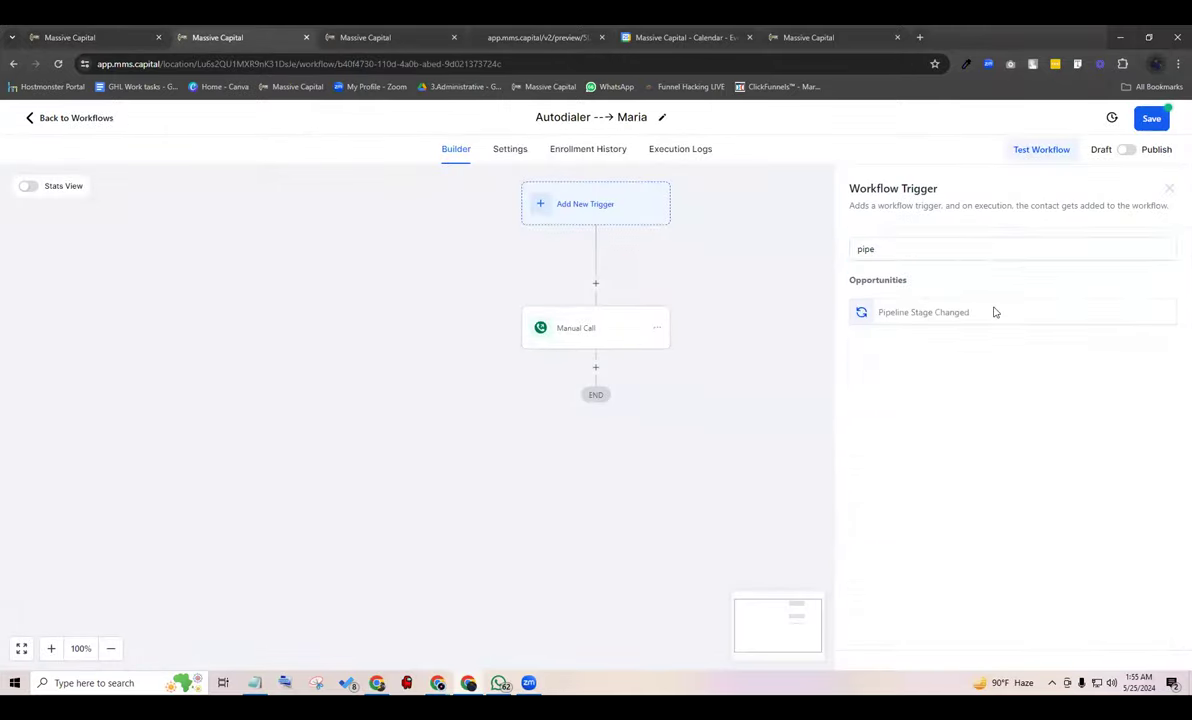
pyautogui.click(995, 312)
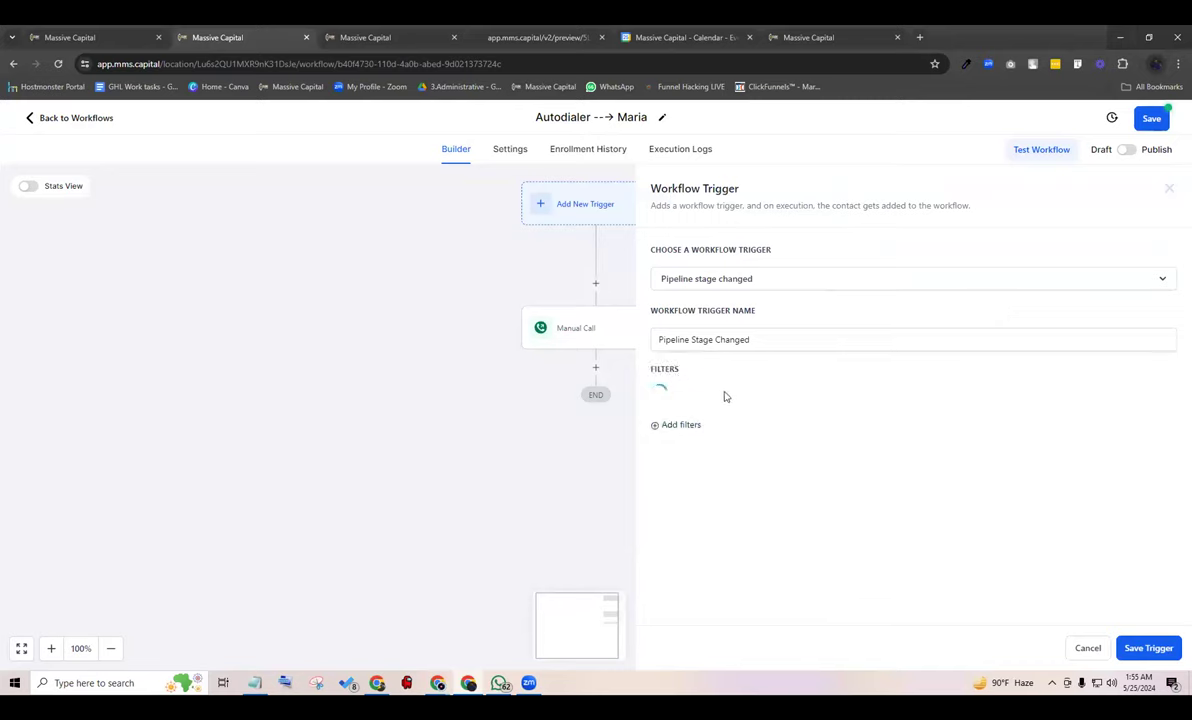
# Add a trigger filter In pipeline = Investors.
pyautogui.click(703, 401)
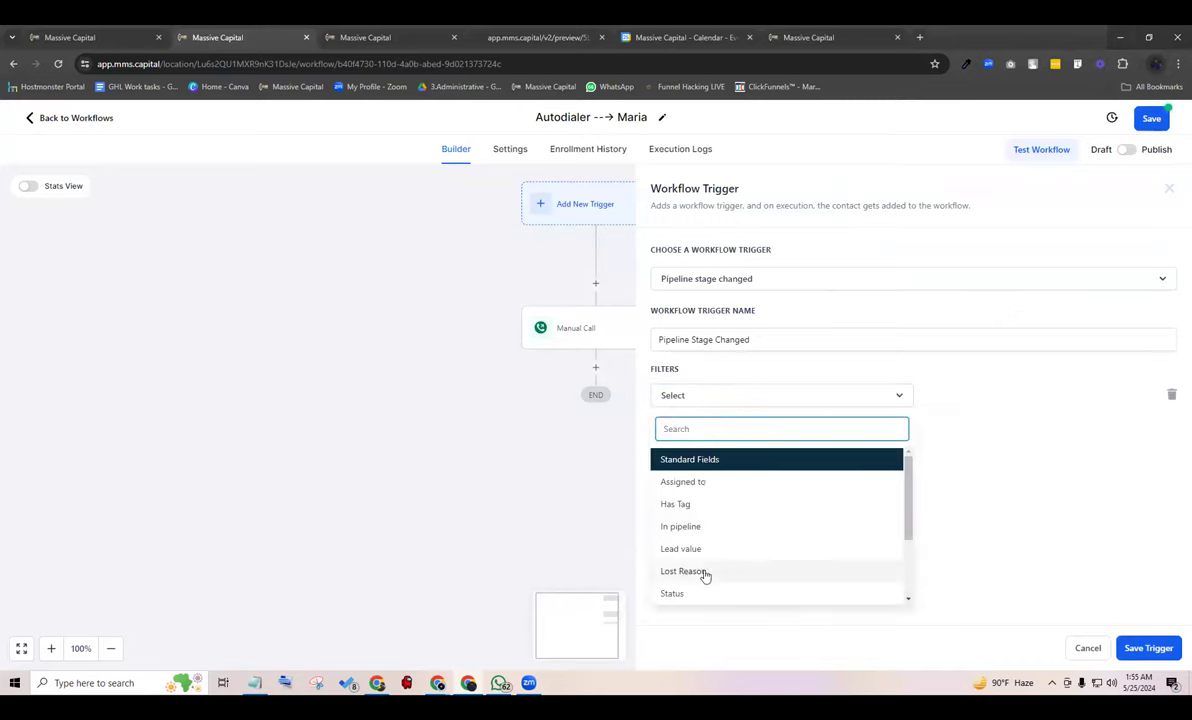
pyautogui.scroll(-2, 710, 565)
pyautogui.click(697, 470)
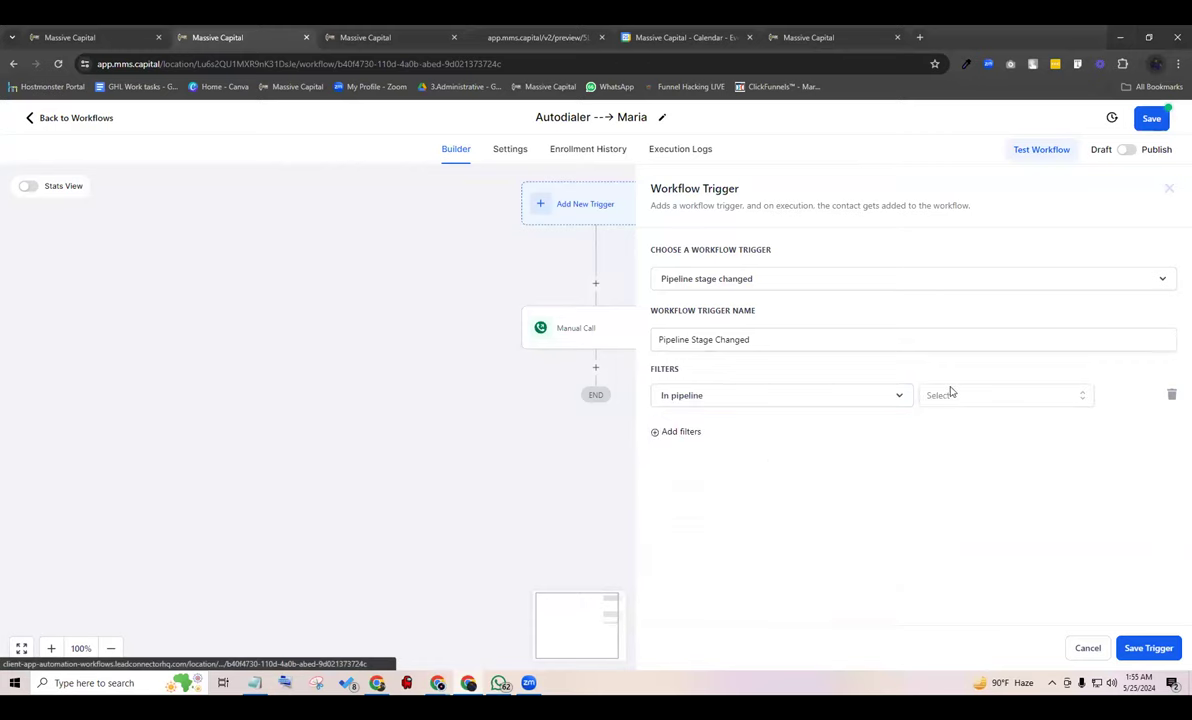
pyautogui.click(952, 395)
pyautogui.click(958, 451)
# Add a Pipeline stage = Called And Invested 1M filter and save the trigger.
pyautogui.click(704, 435)
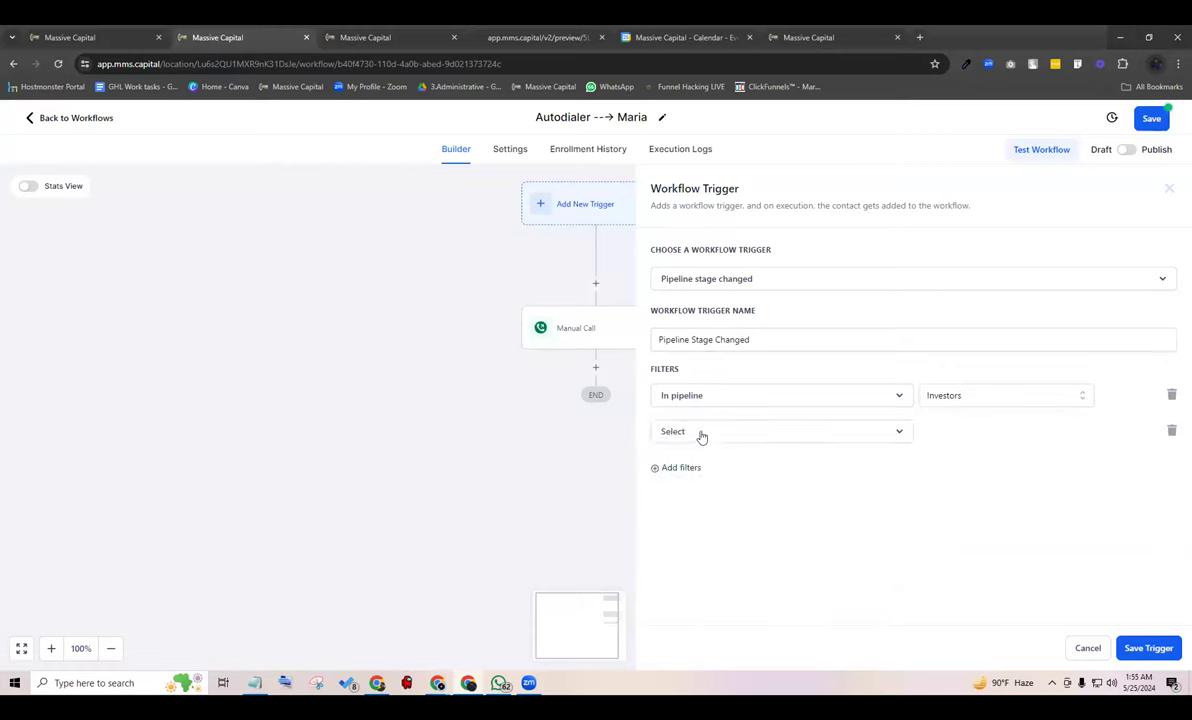
pyautogui.click(701, 436)
pyautogui.scroll(-2, 711, 560)
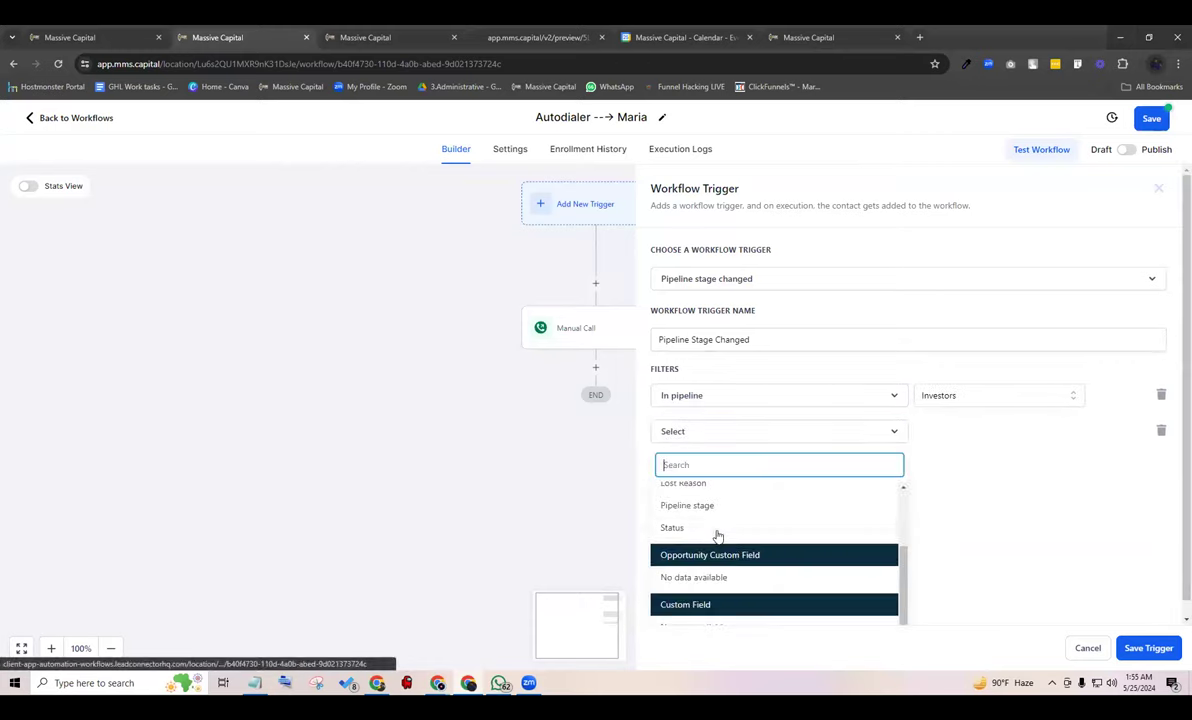
pyautogui.click(716, 510)
pyautogui.click(960, 434)
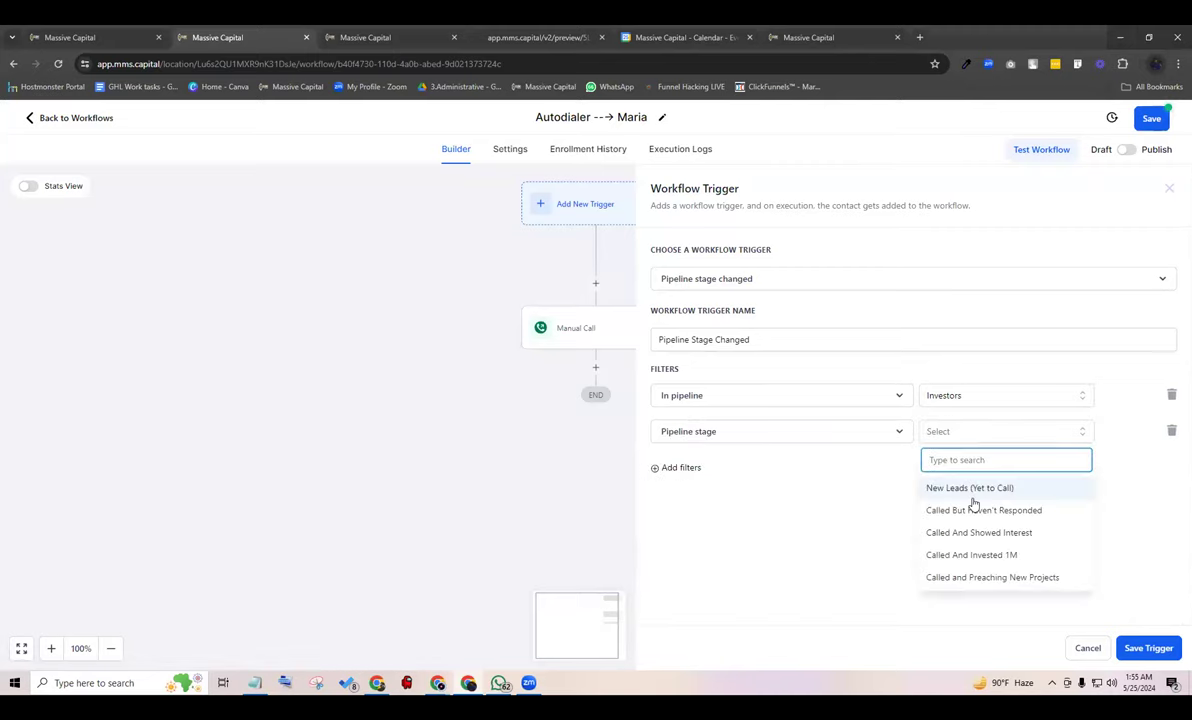
pyautogui.click(998, 556)
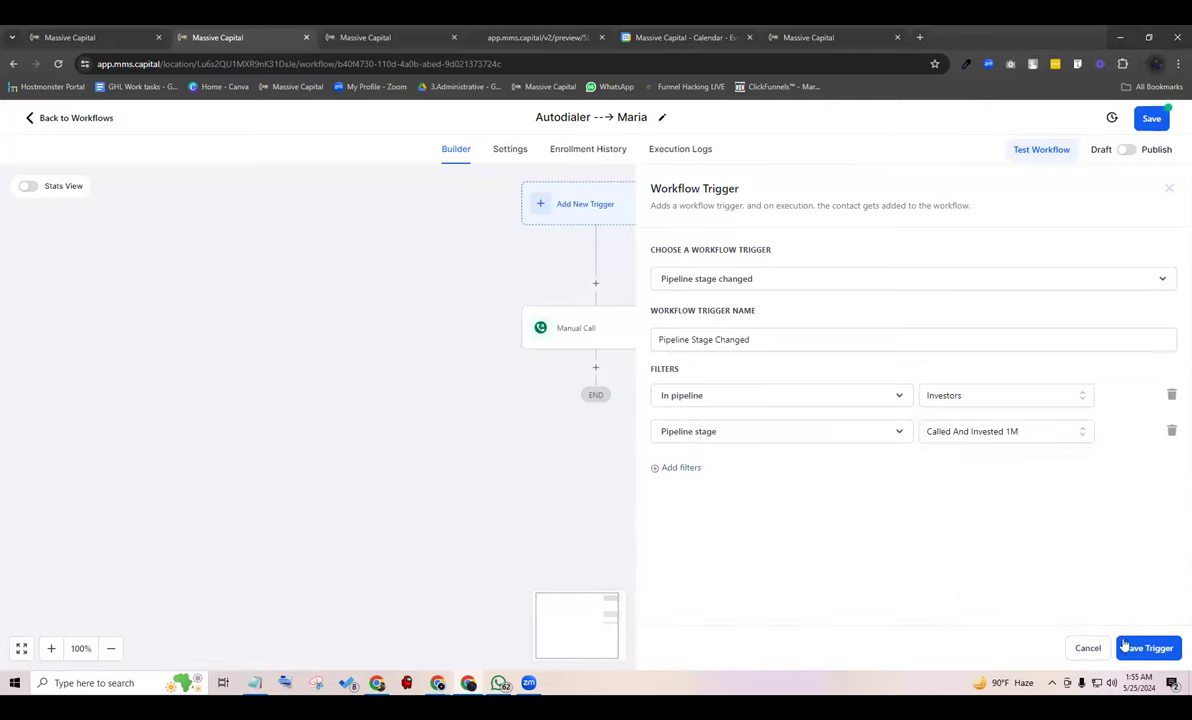
pyautogui.click(1147, 648)
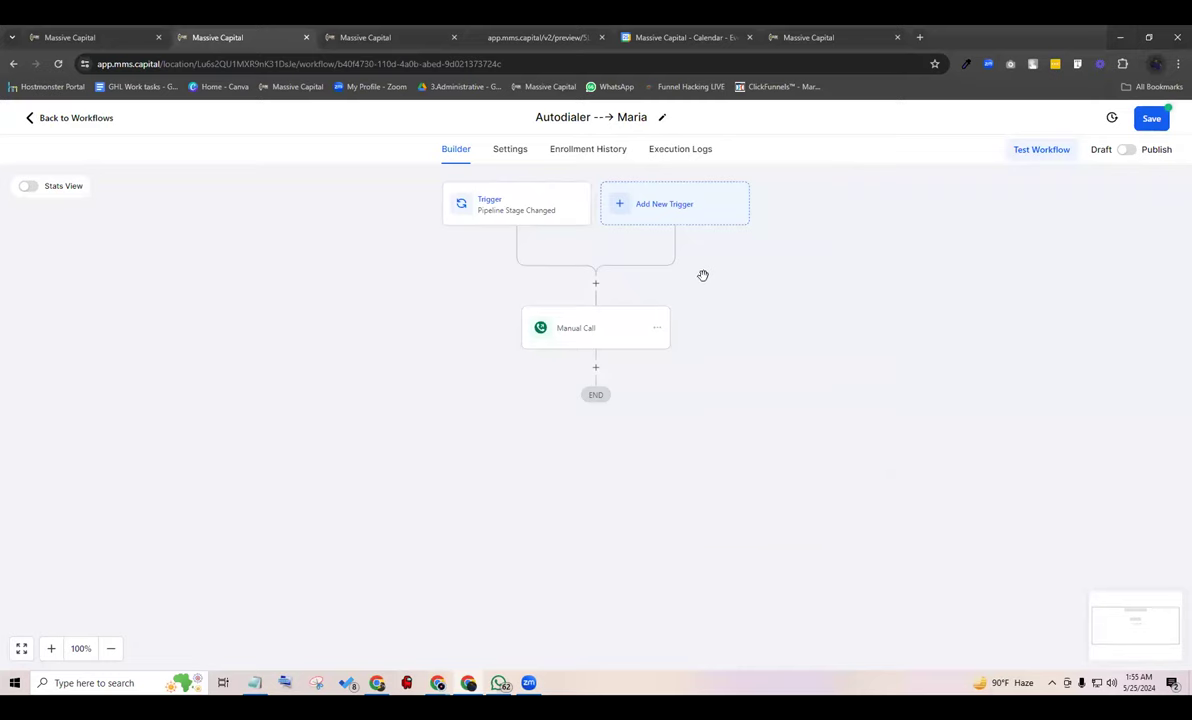
# Move opportunity A into Called And Showed Interest, then back into Called And Invested 1M.
pyautogui.click(145, 30)
pyautogui.moveTo(730, 295); pyautogui.dragTo(580, 293)
pyautogui.click(641, 293)
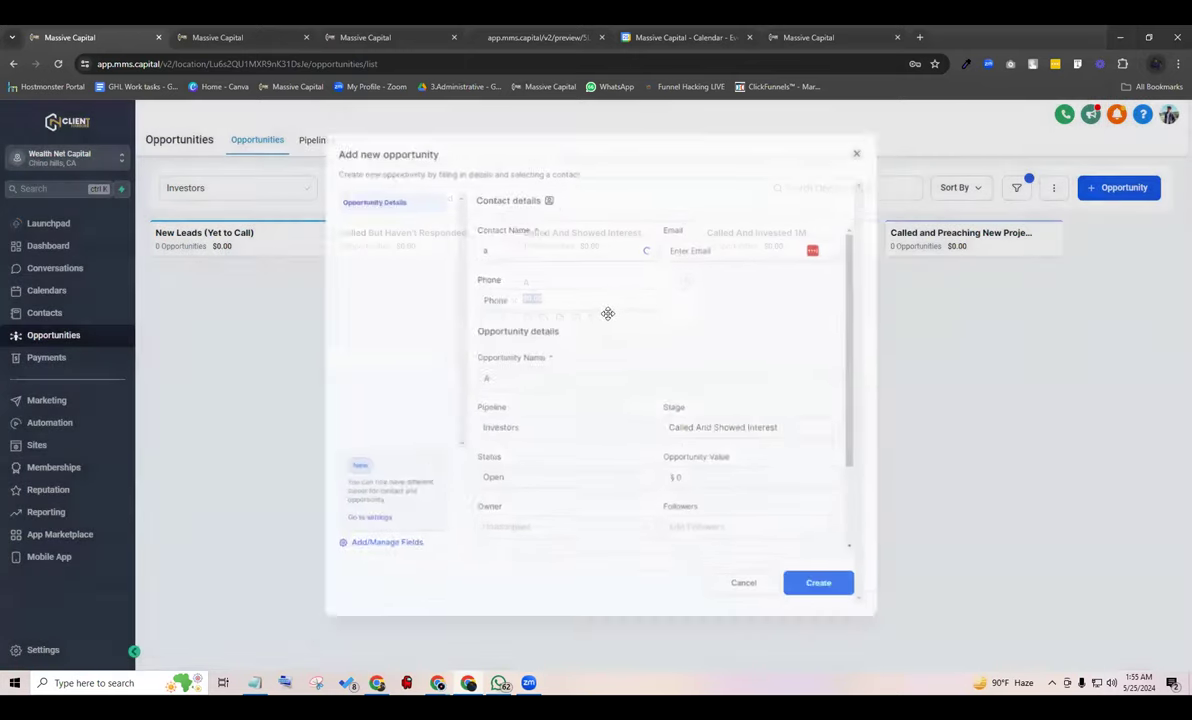
pyautogui.moveTo(607, 313); pyautogui.dragTo(830, 300)
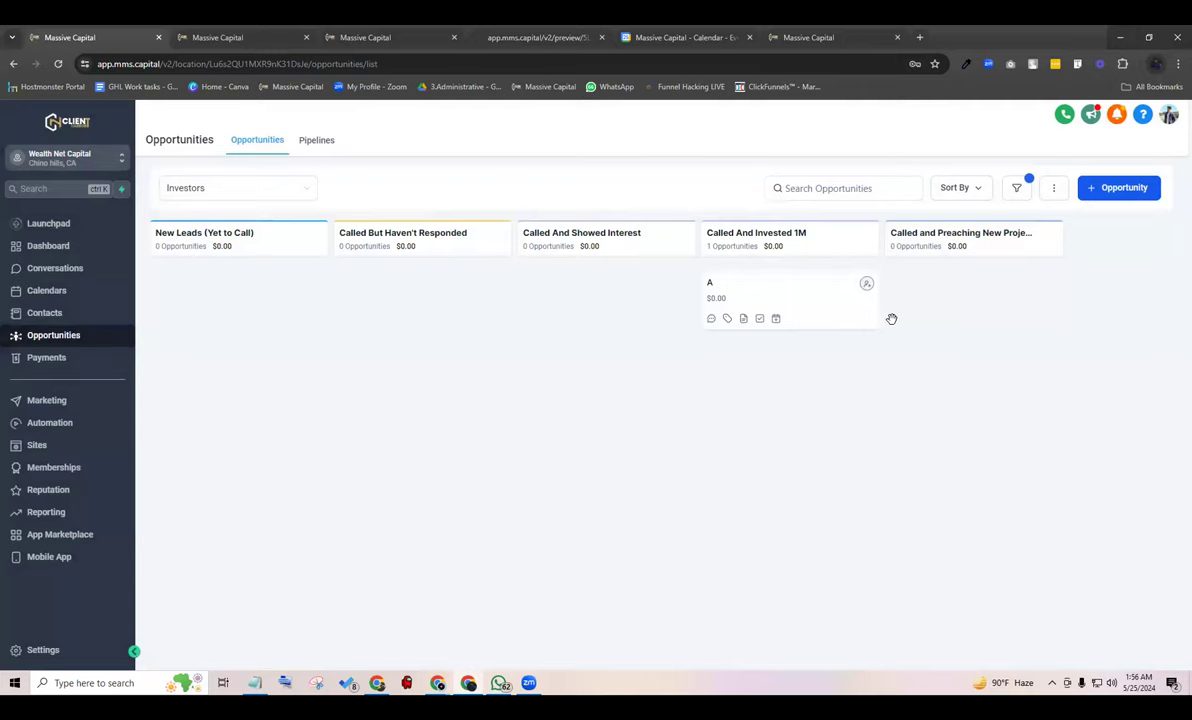
# Save the Autodialer workflow in the builder and return to the workflow list.
pyautogui.click(203, 35)
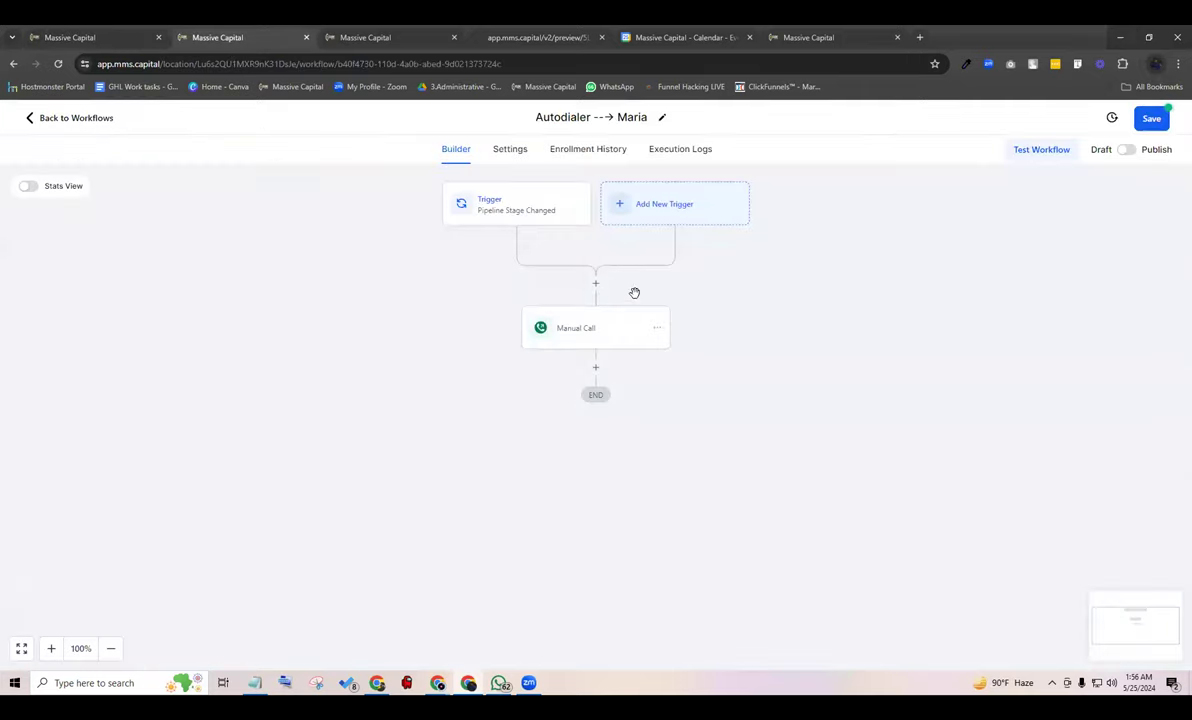
pyautogui.click(1124, 118)
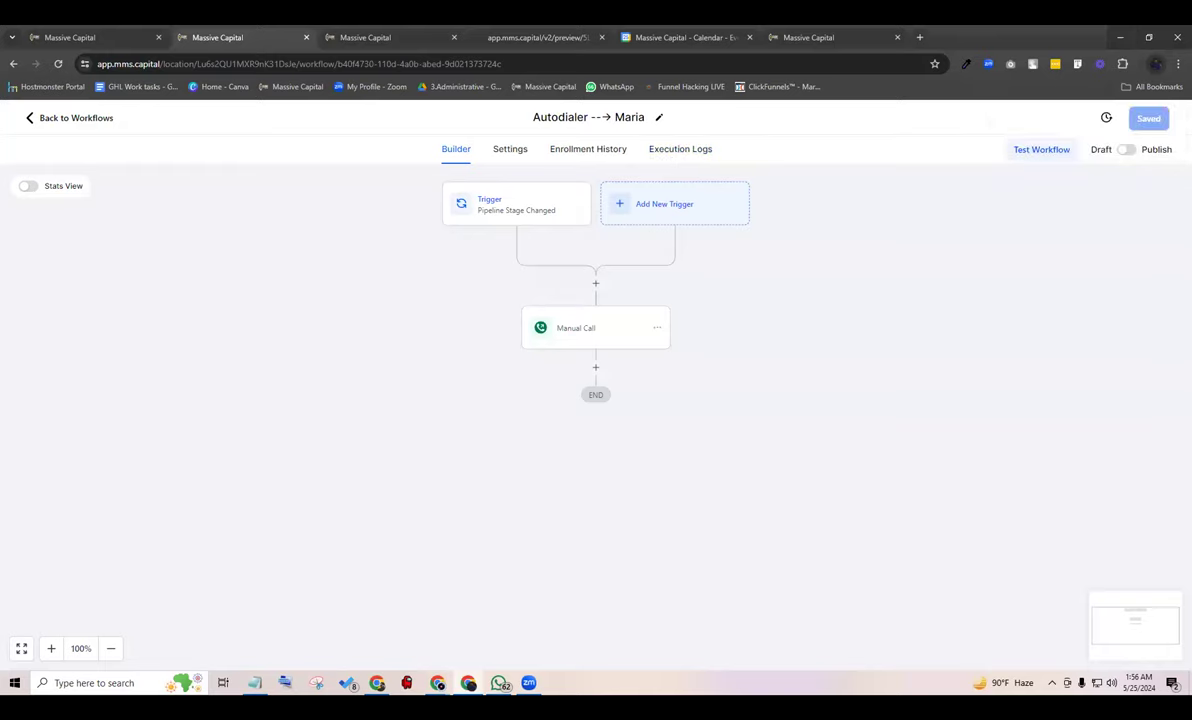
pyautogui.click(72, 115)
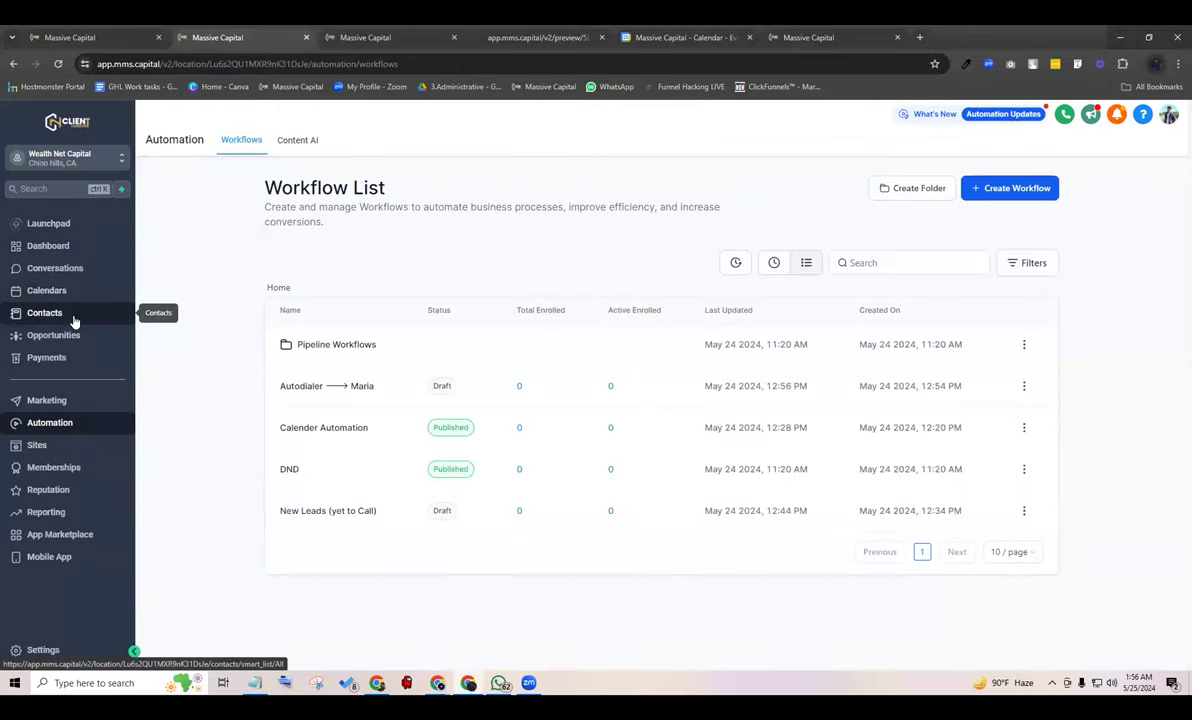
# Open Conversations > Manual Actions and filter tasks to the Warm Leads - v1 workflow.
pyautogui.click(53, 268)
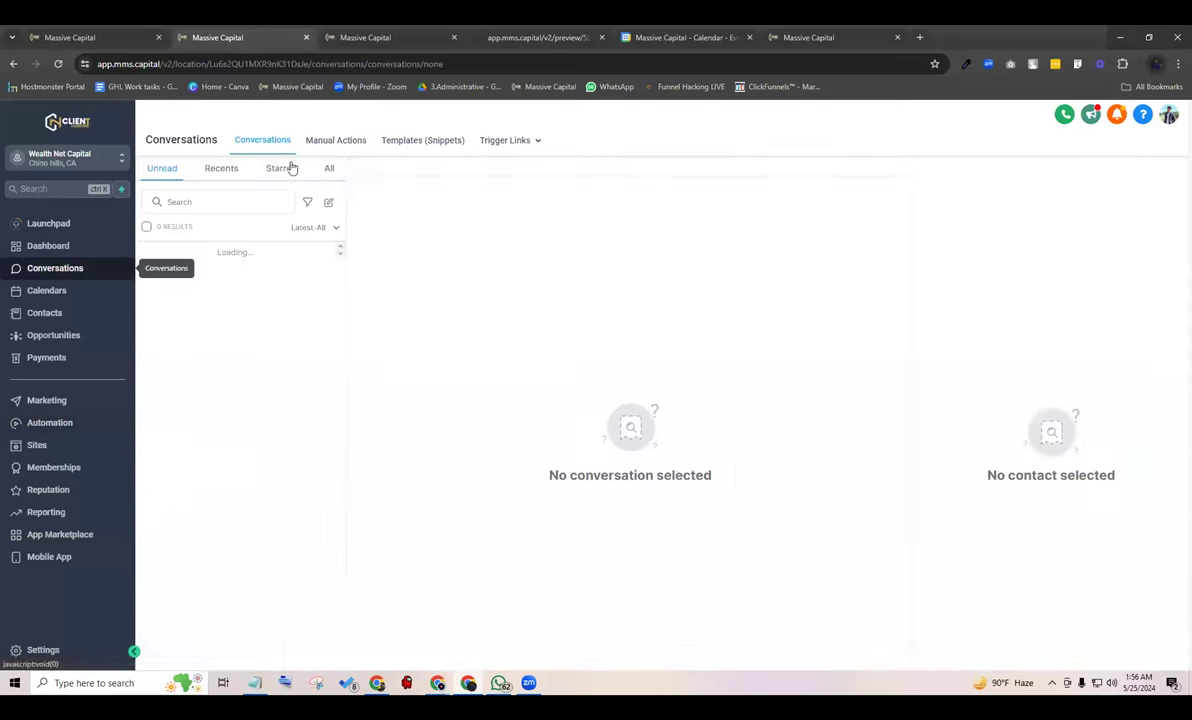
pyautogui.click(325, 146)
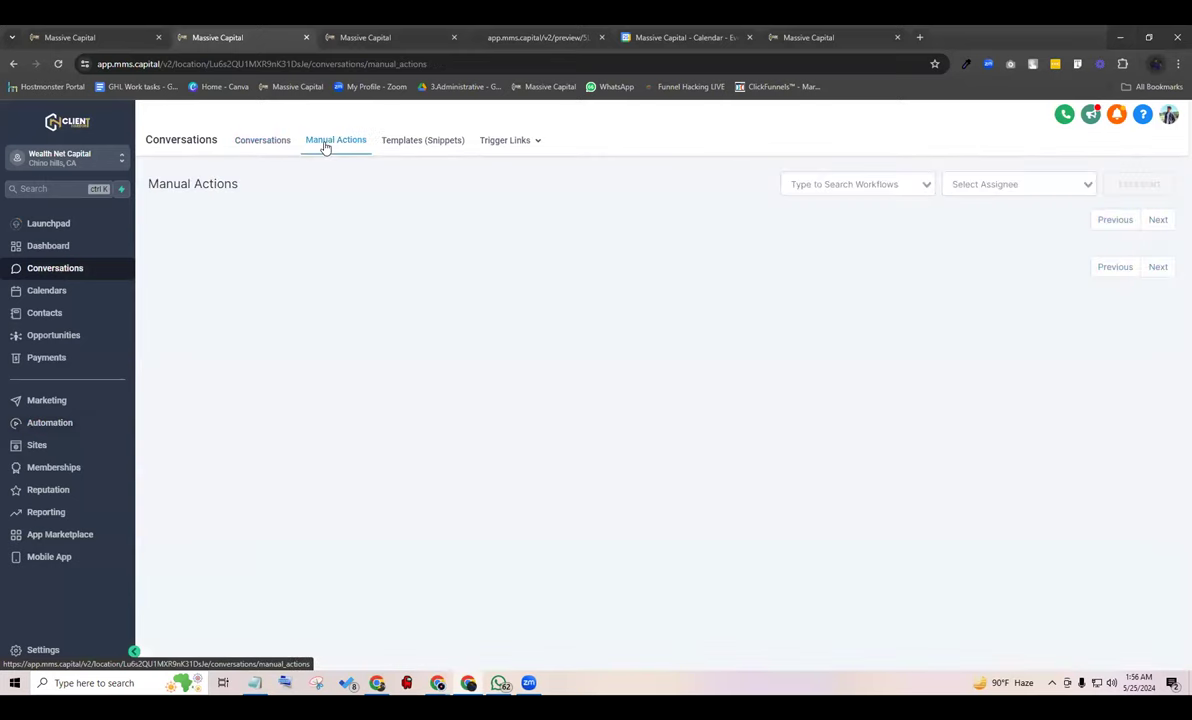
pyautogui.click(876, 184)
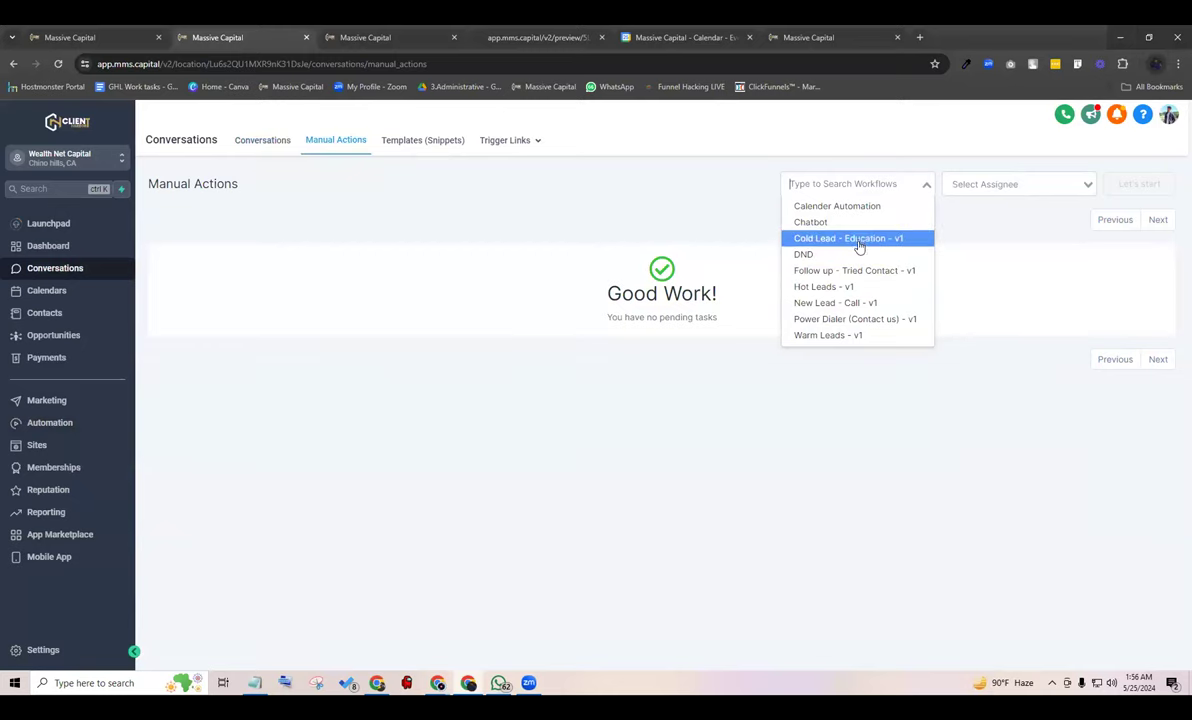
pyautogui.click(849, 335)
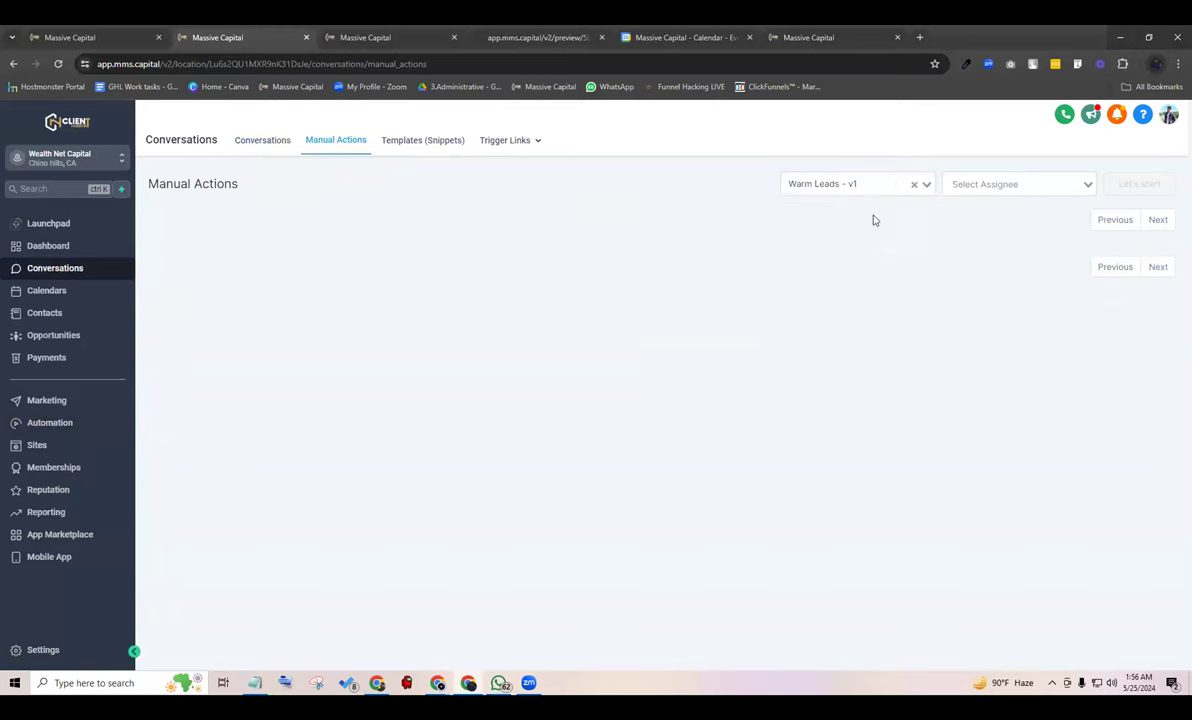
# Try the Follow up - Tried Contact - v1 filter, then settle on Power Dialer (Contact us) - v1.
pyautogui.click(930, 185)
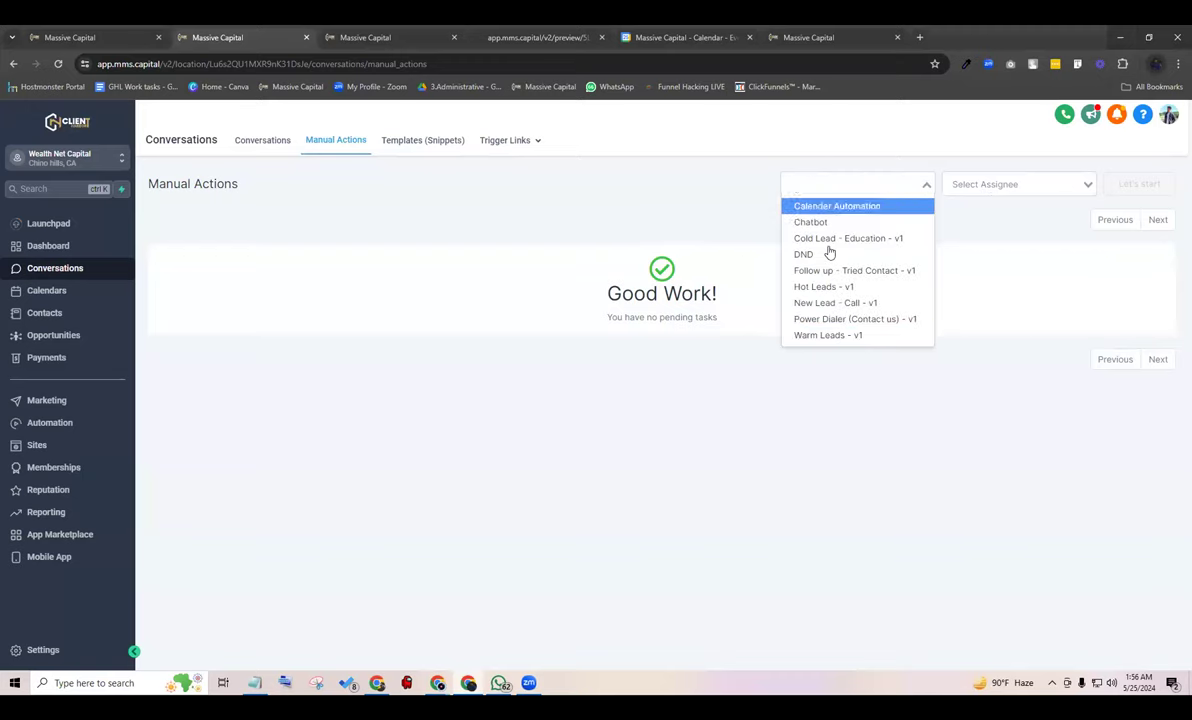
pyautogui.click(841, 270)
pyautogui.click(841, 185)
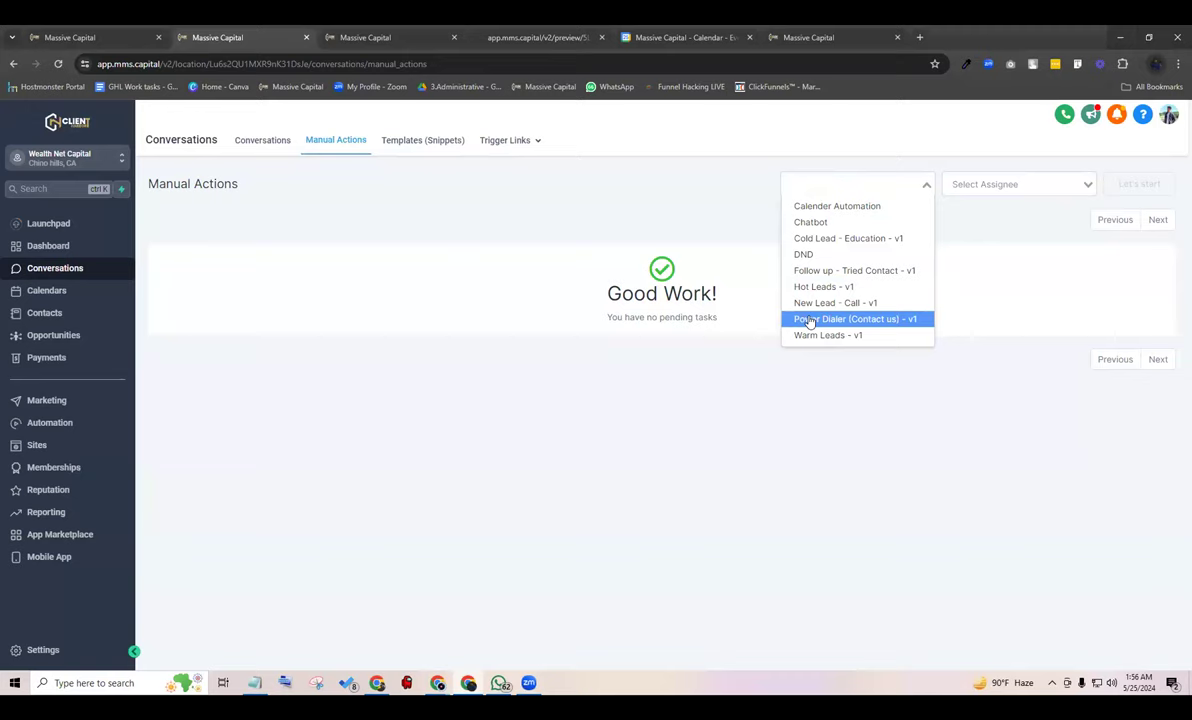
pyautogui.click(811, 319)
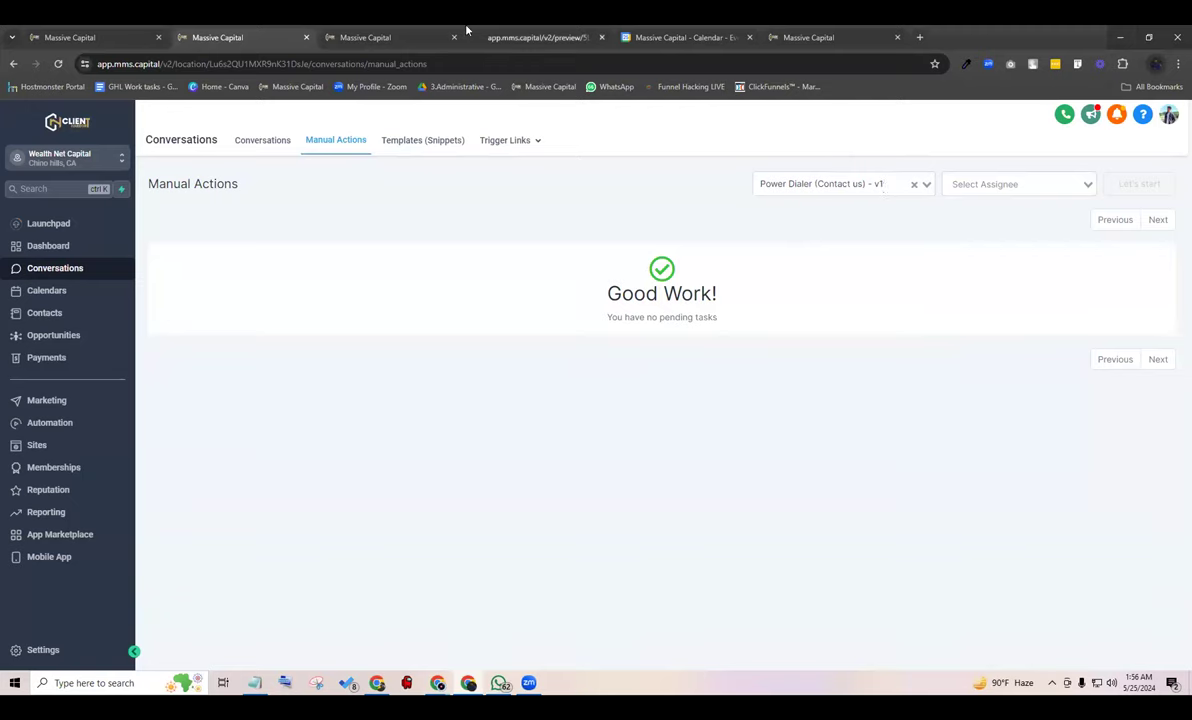
pyautogui.click(80, 37)
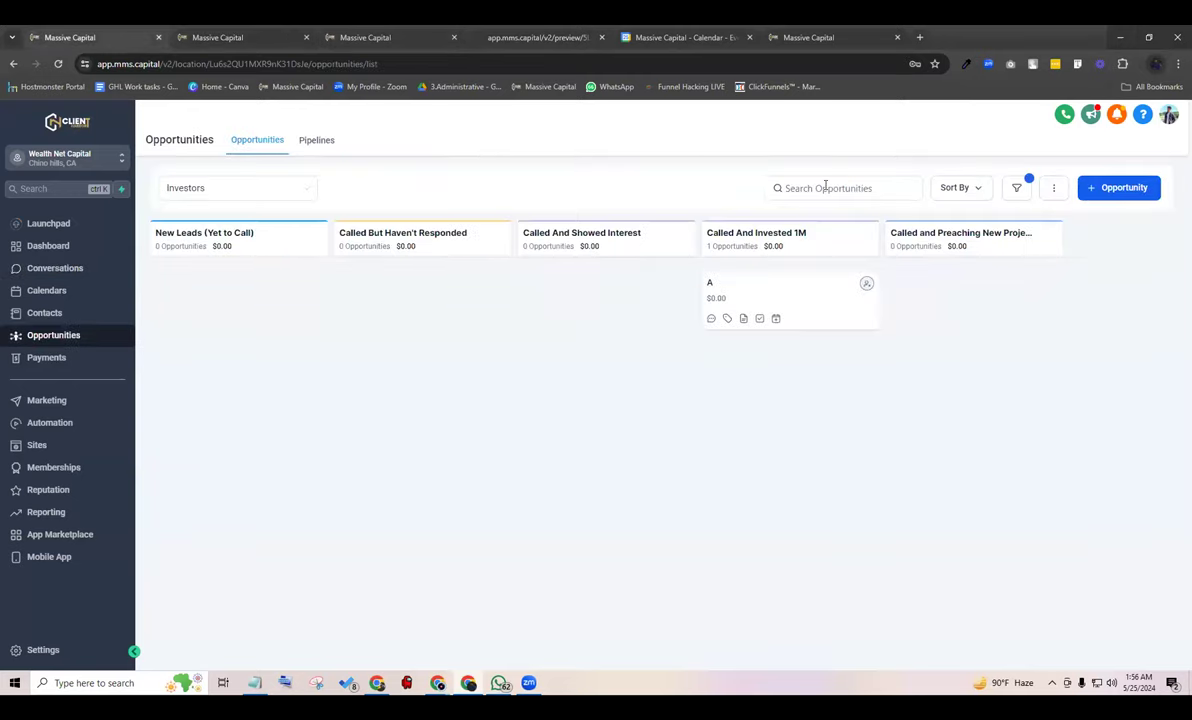
pyautogui.click(217, 37)
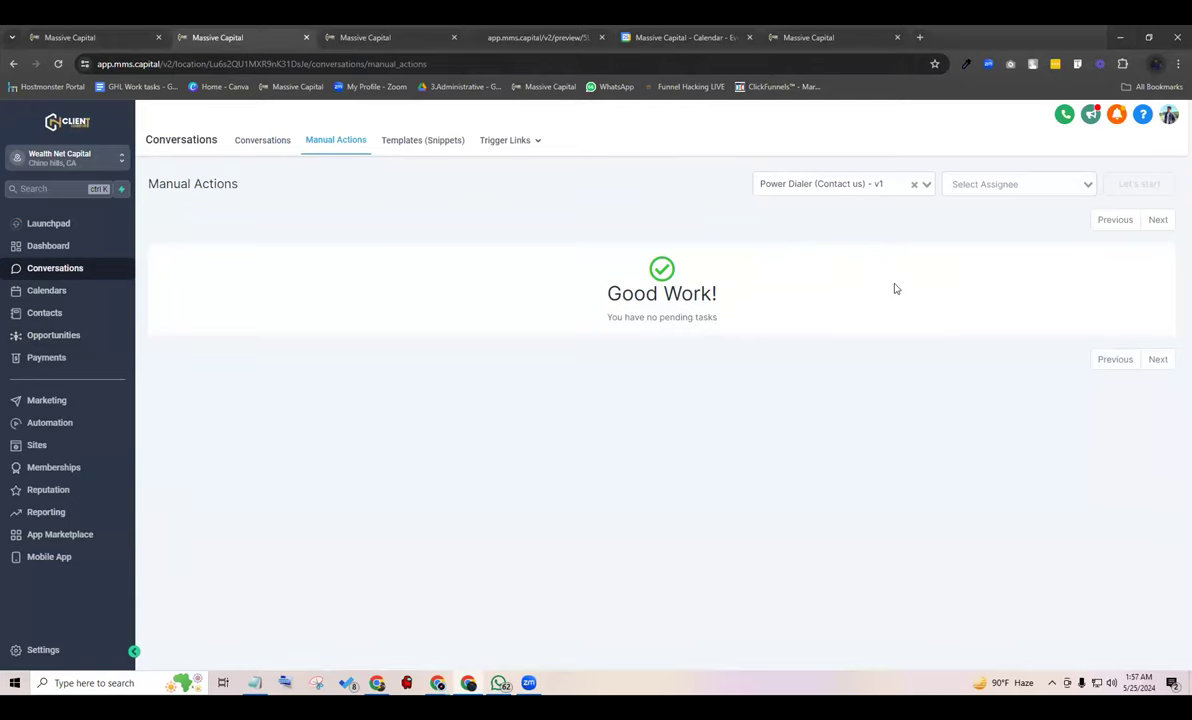
# Switch to the Massive Capital LLC sub-account by searching 'llc' and clear the workflow filter.
pyautogui.click(80, 153)
pyautogui.write('llc')
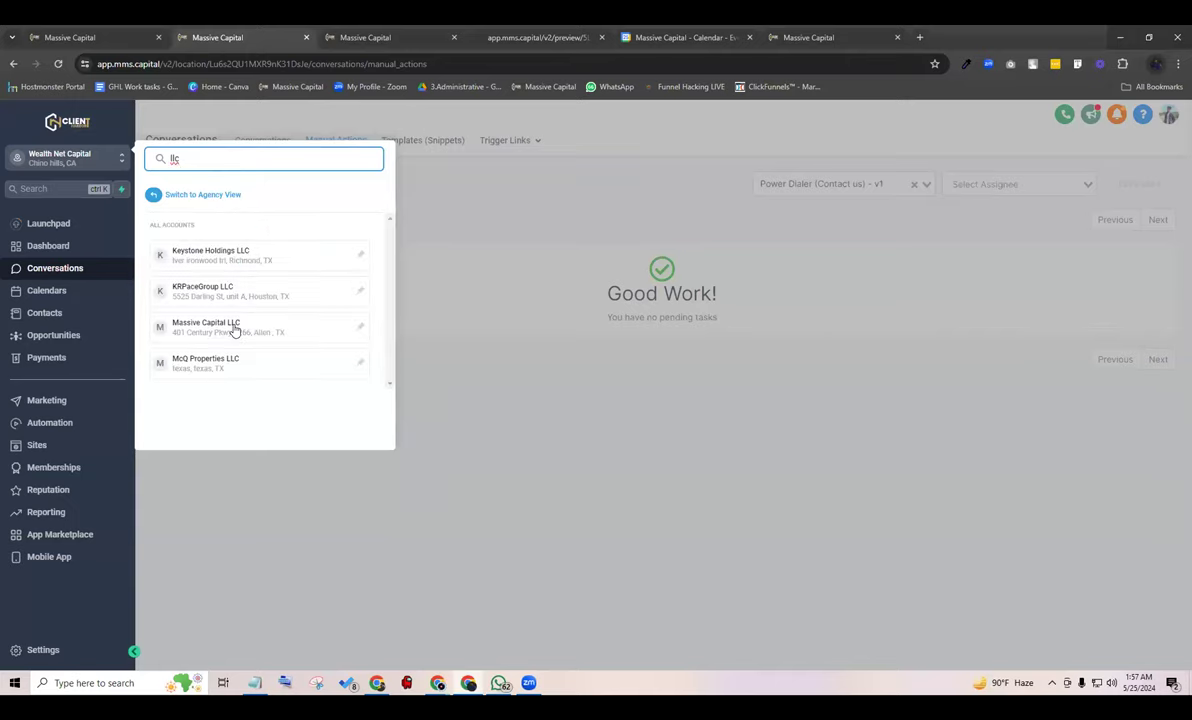
pyautogui.click(234, 326)
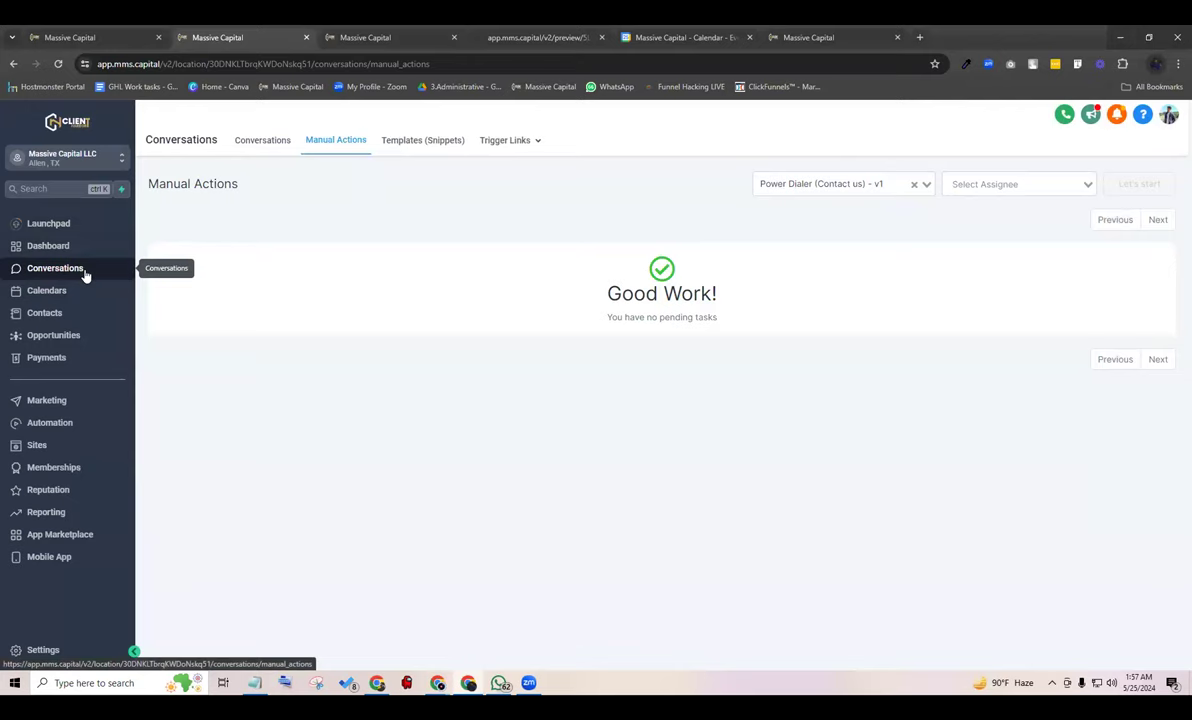
pyautogui.click(913, 184)
pyautogui.click(915, 187)
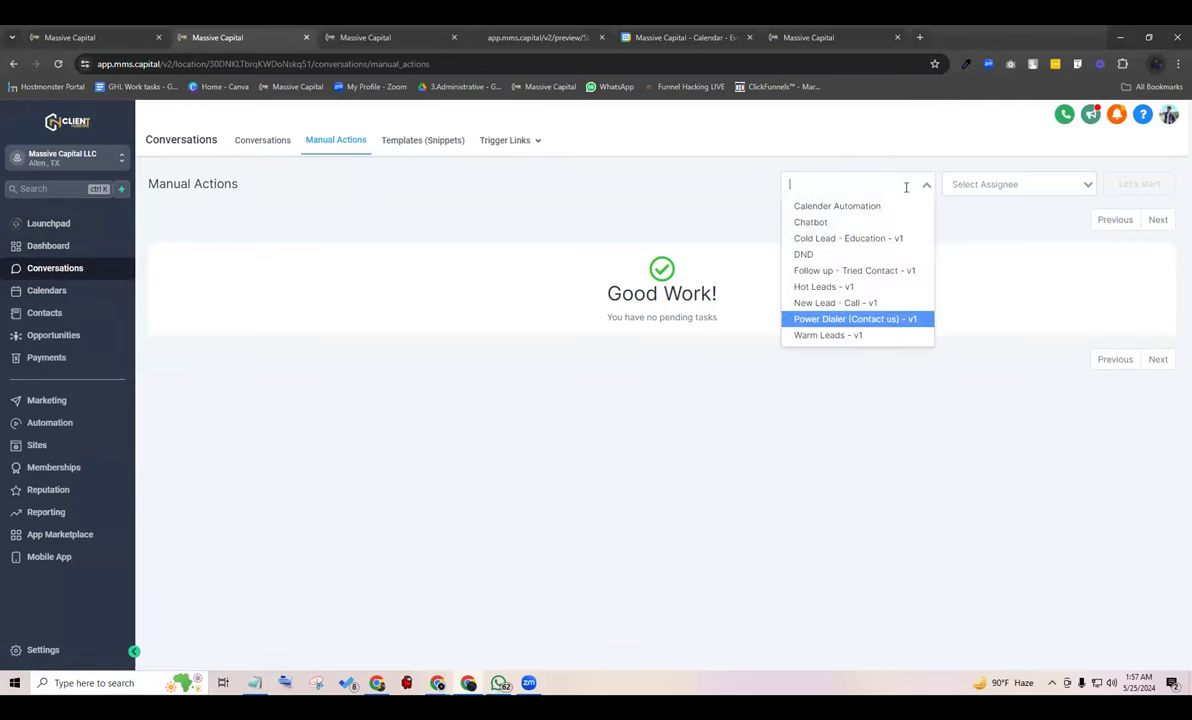
pyautogui.click(651, 215)
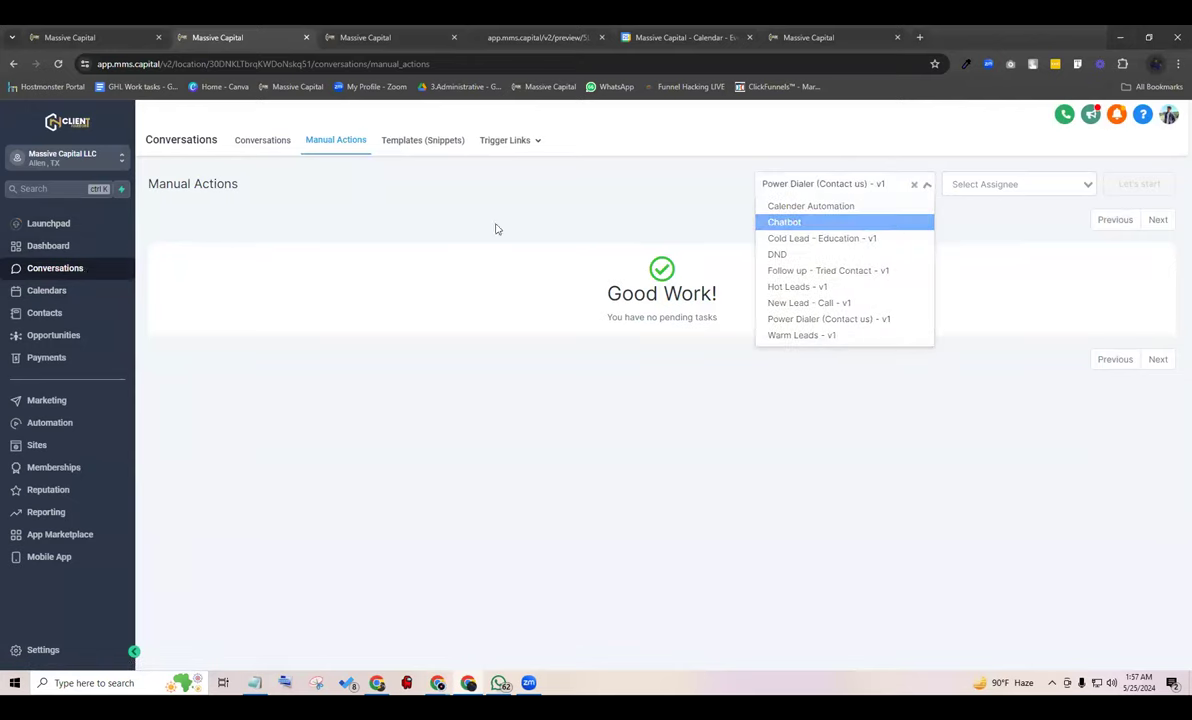
# Go to Conversations > Manual Actions for Massive Capital LLC.
pyautogui.click(66, 226)
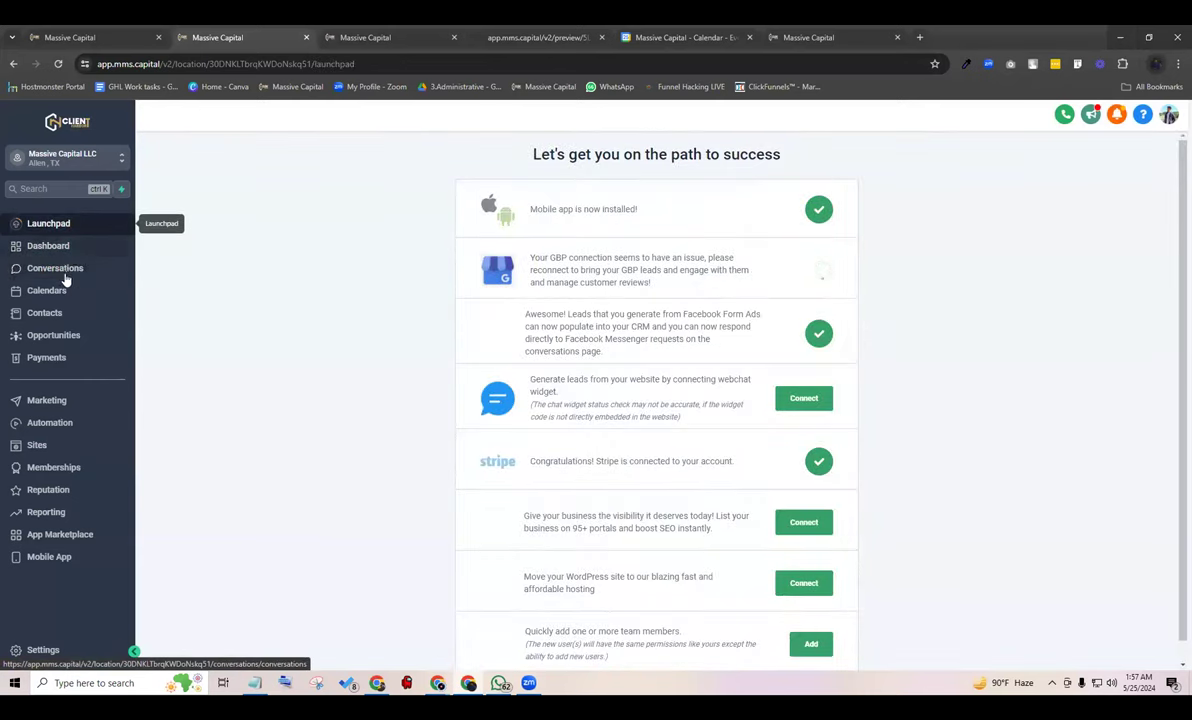
pyautogui.click(63, 274)
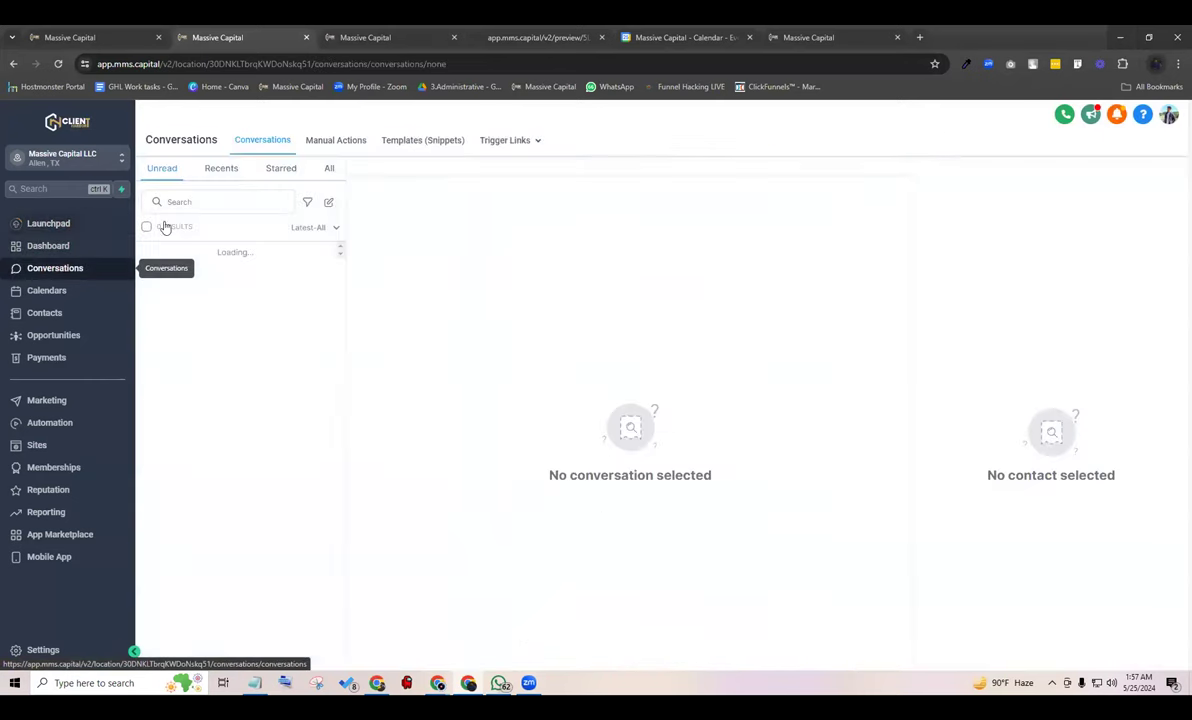
pyautogui.click(326, 148)
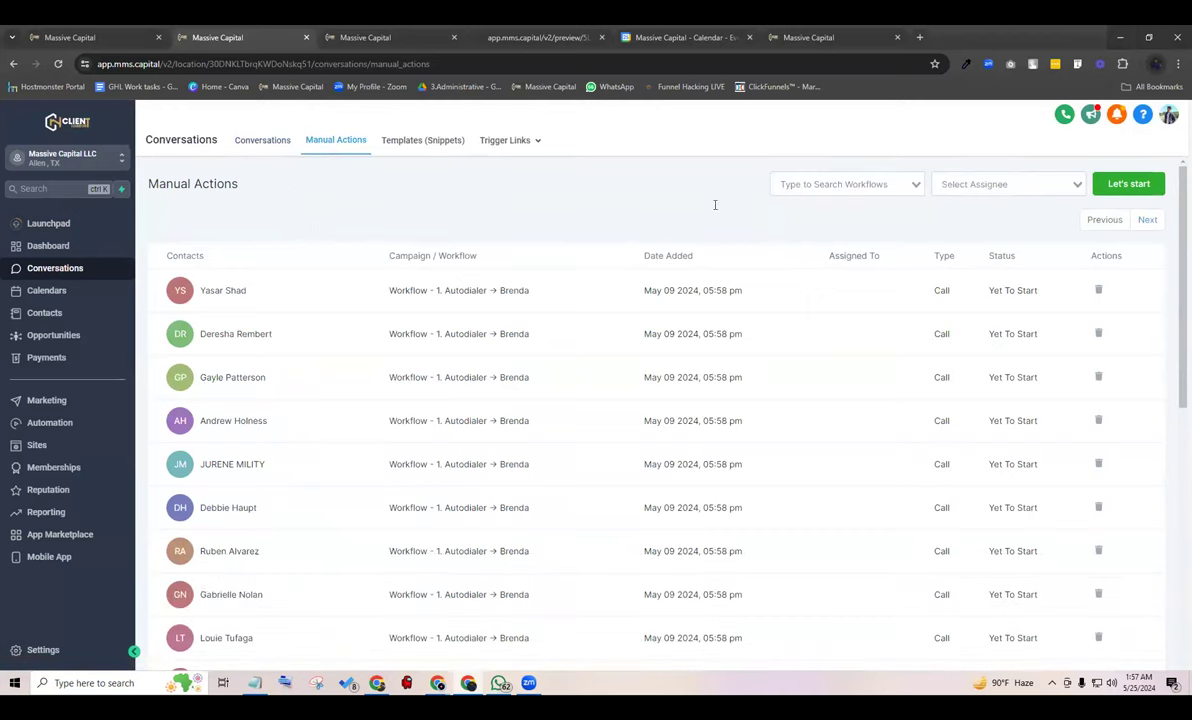
# Filter Manual Actions to 1. Autodialer → Mike and scroll through its May 13 2024 call tasks.
pyautogui.click(888, 186)
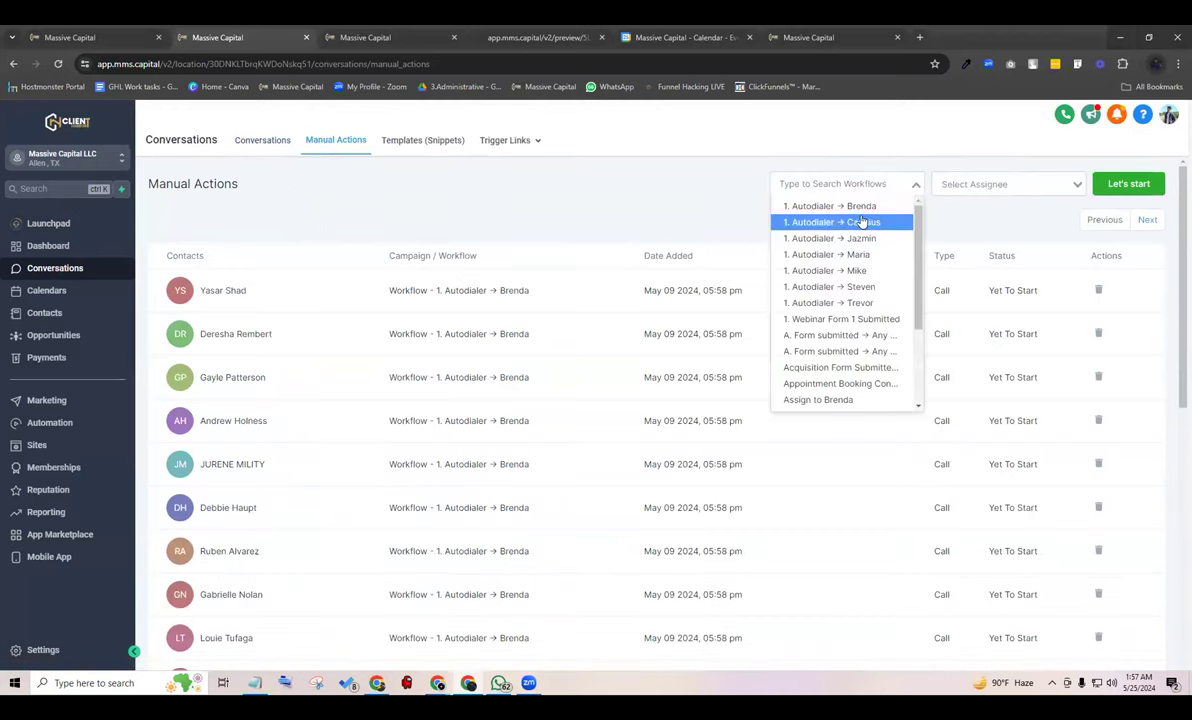
pyautogui.click(851, 272)
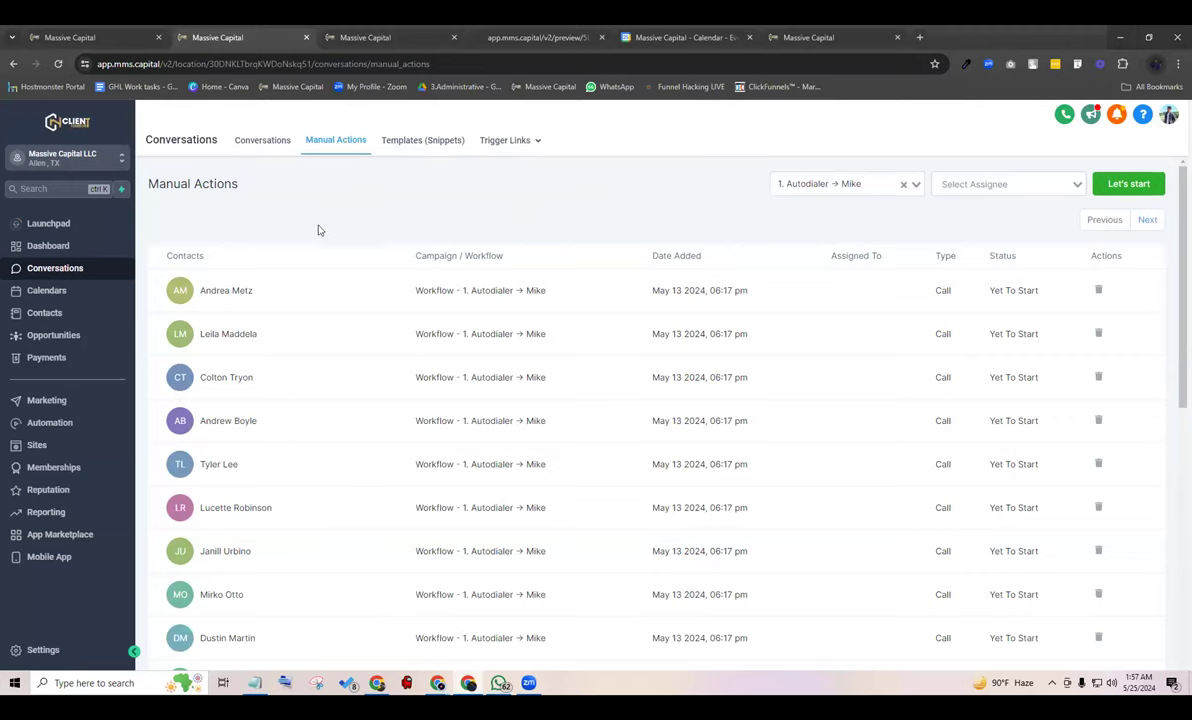
pyautogui.scroll(-3, 270, 245)
pyautogui.scroll(3, 272, 250)
pyautogui.scroll(-10, 875, 328)
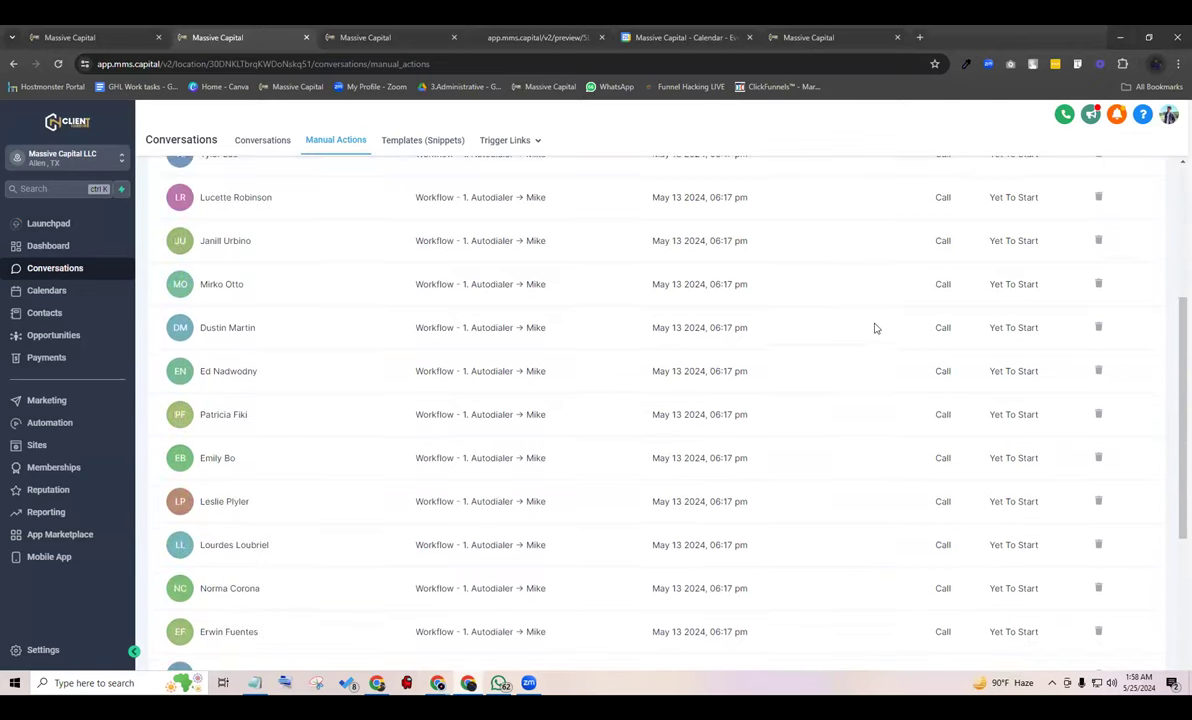
pyautogui.scroll(10, 879, 355)
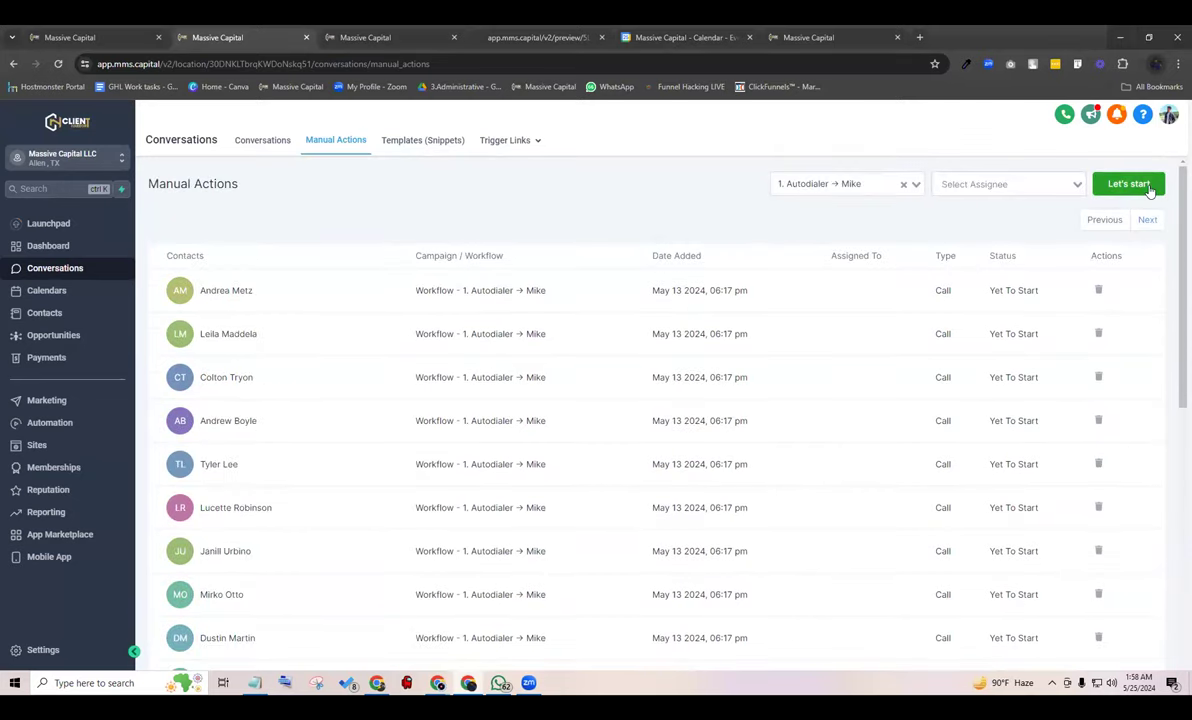
# Switch to the Wealth Net Capital sub-account and open its Automation workflow list.
pyautogui.click(74, 159)
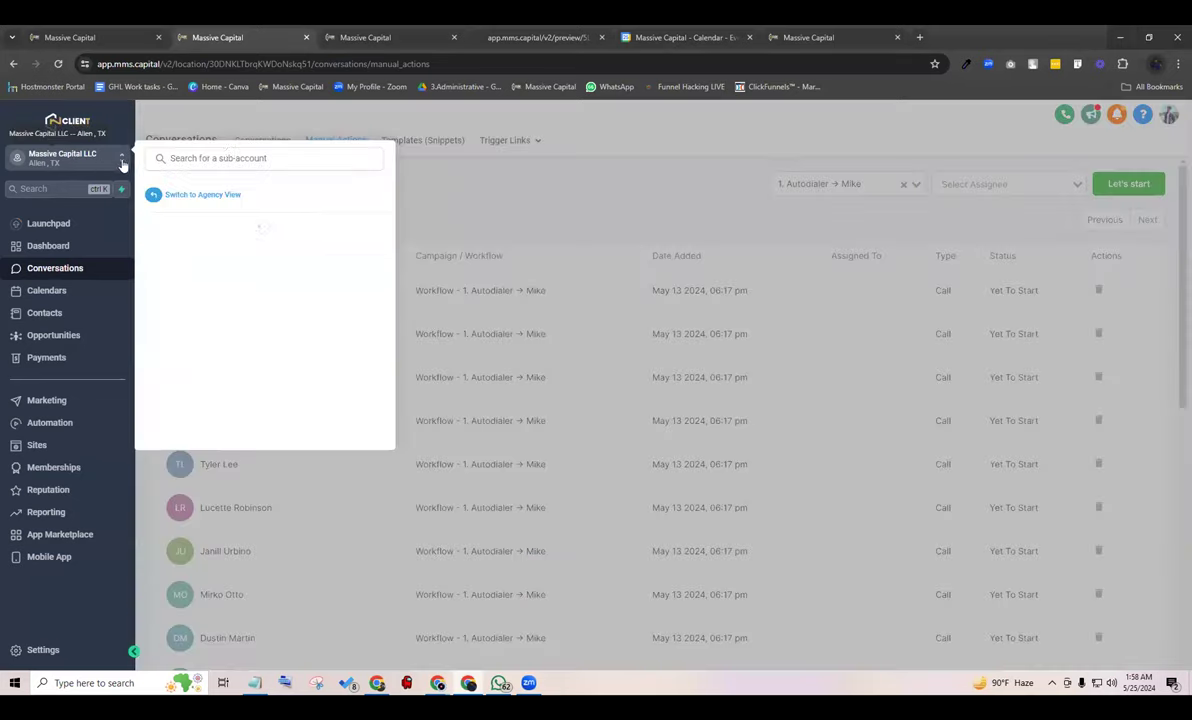
pyautogui.click(229, 157)
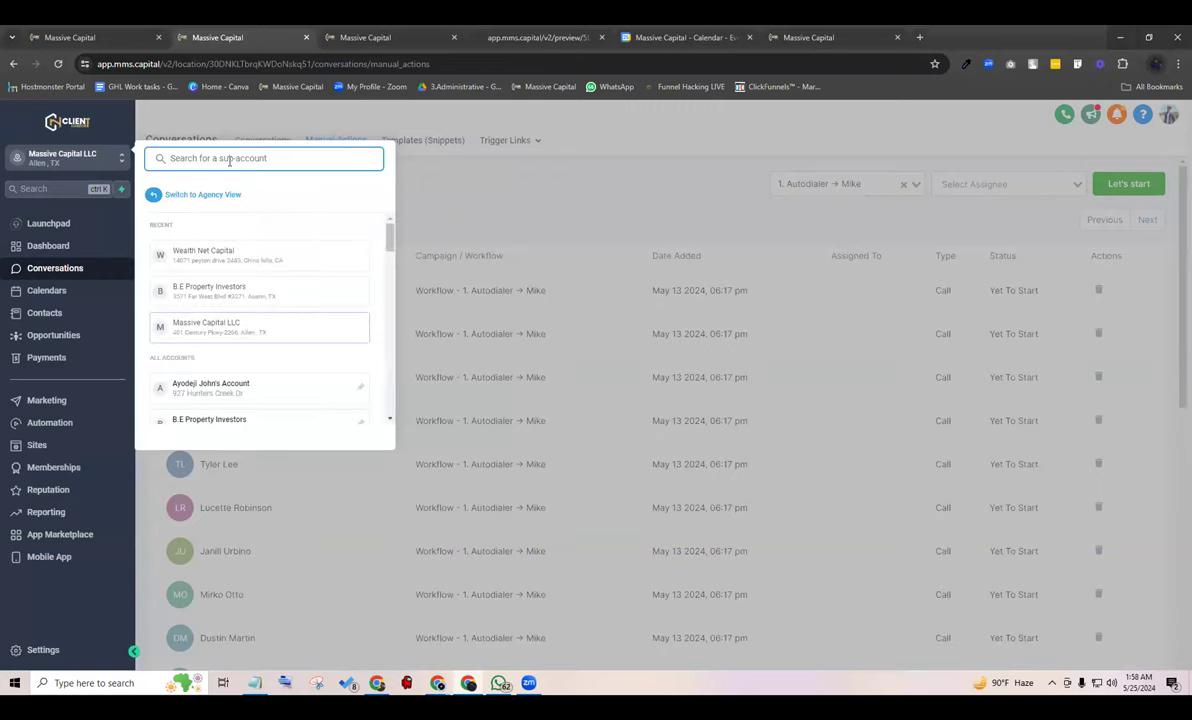
pyautogui.click(233, 257)
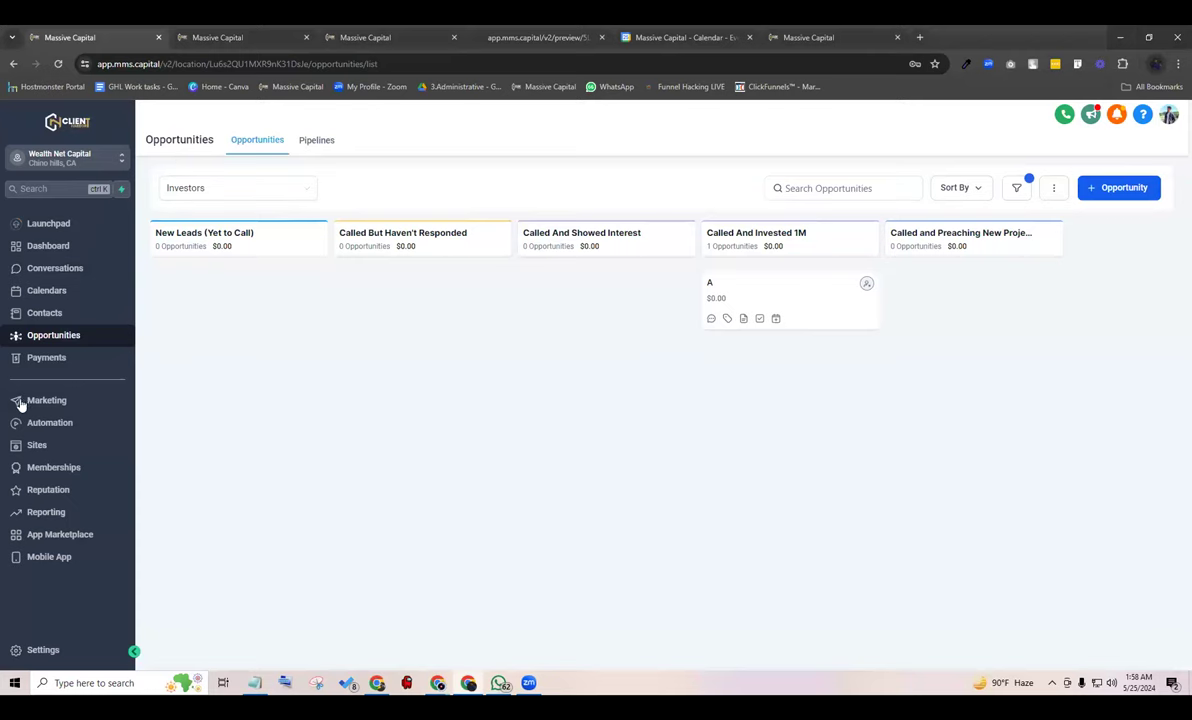
pyautogui.click(58, 425)
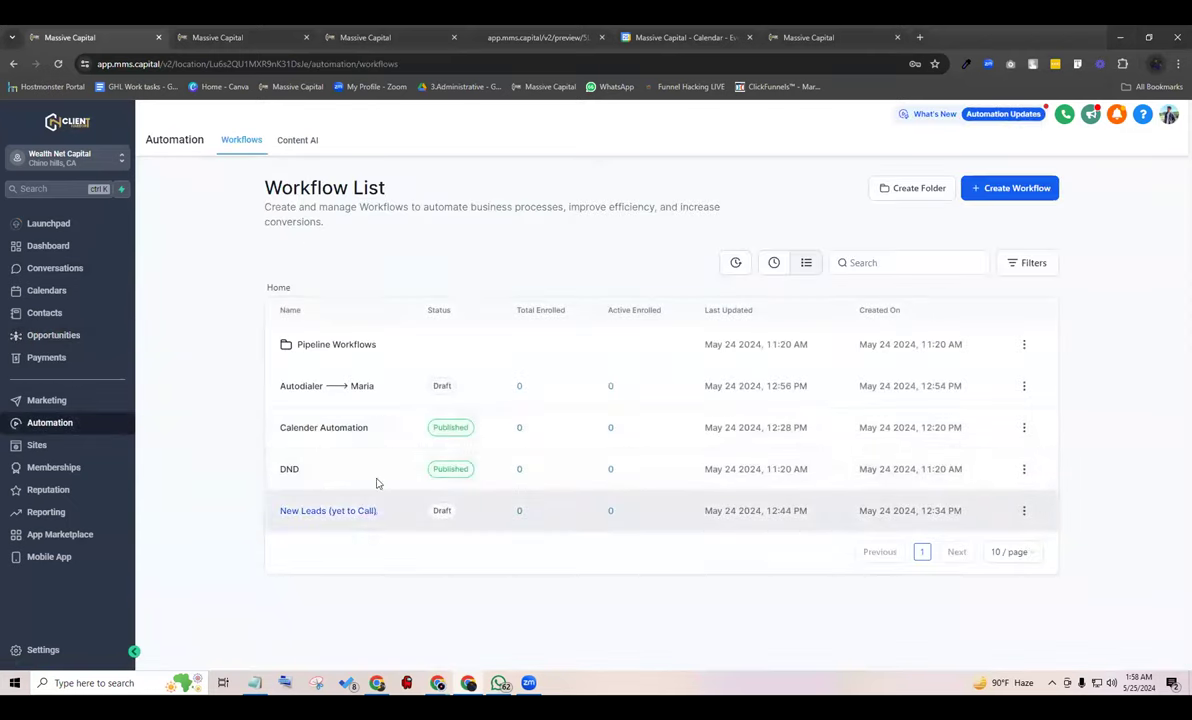
# Publish the Autodialer → Maria workflow from its row menu and confirm.
pyautogui.click(1023, 386)
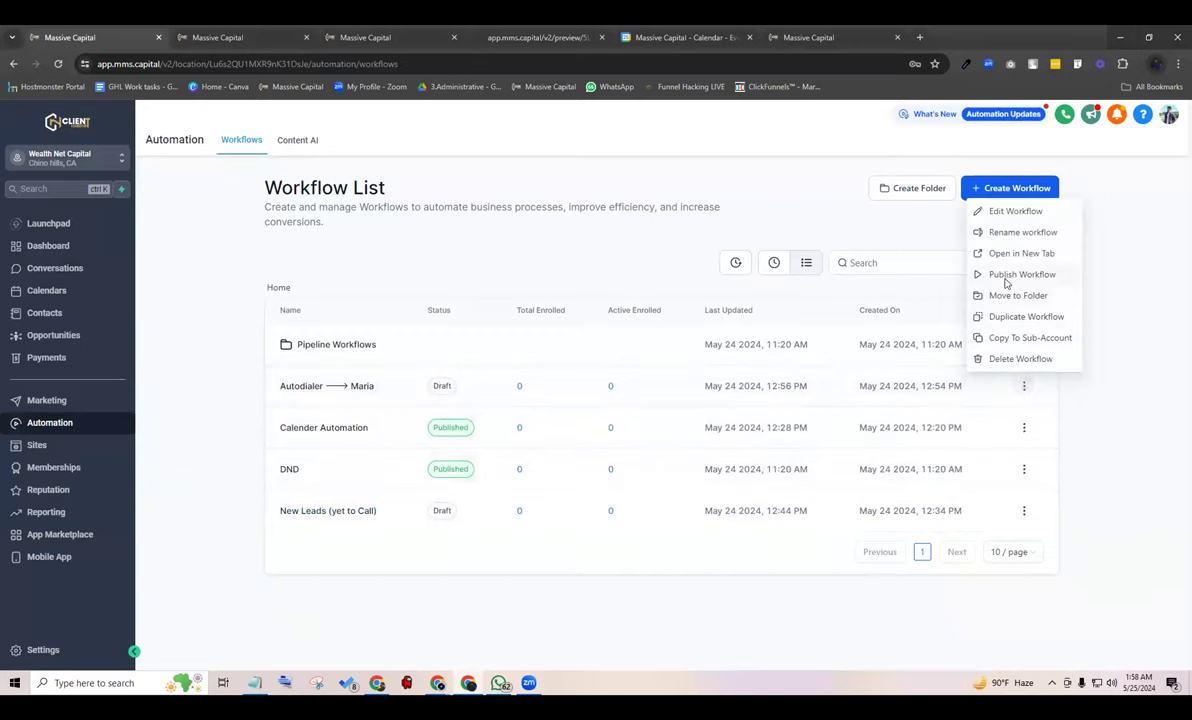
pyautogui.click(1015, 274)
pyautogui.click(785, 449)
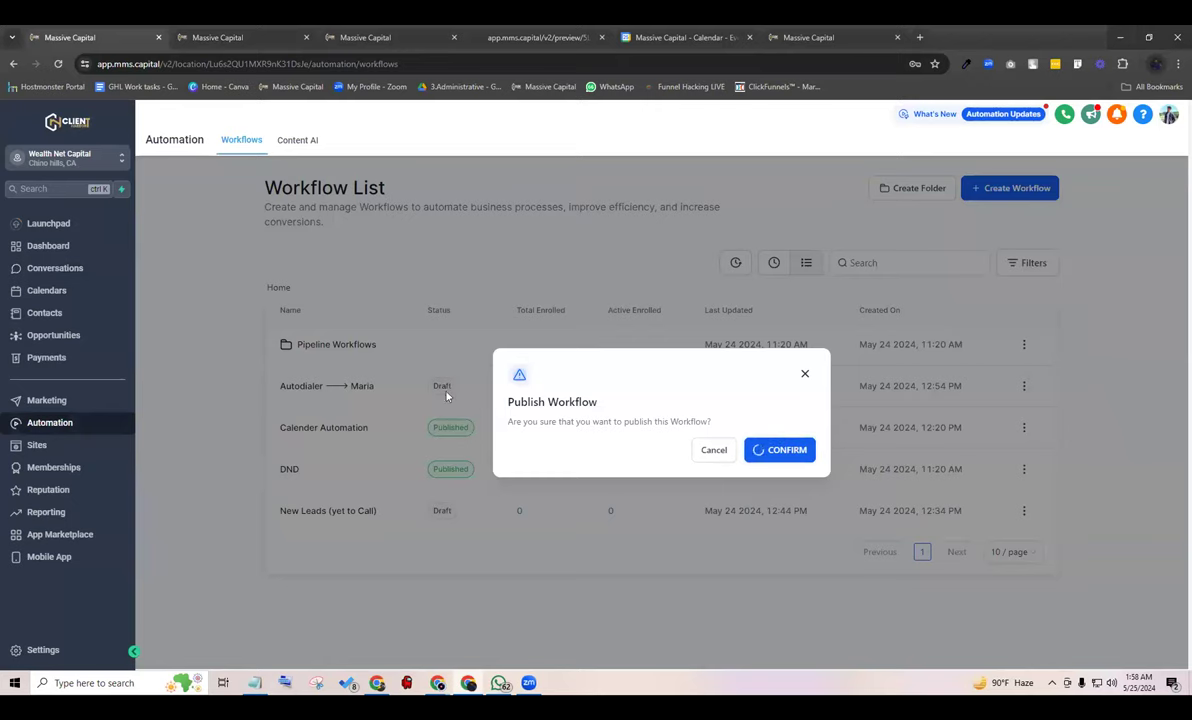
pyautogui.click(95, 268)
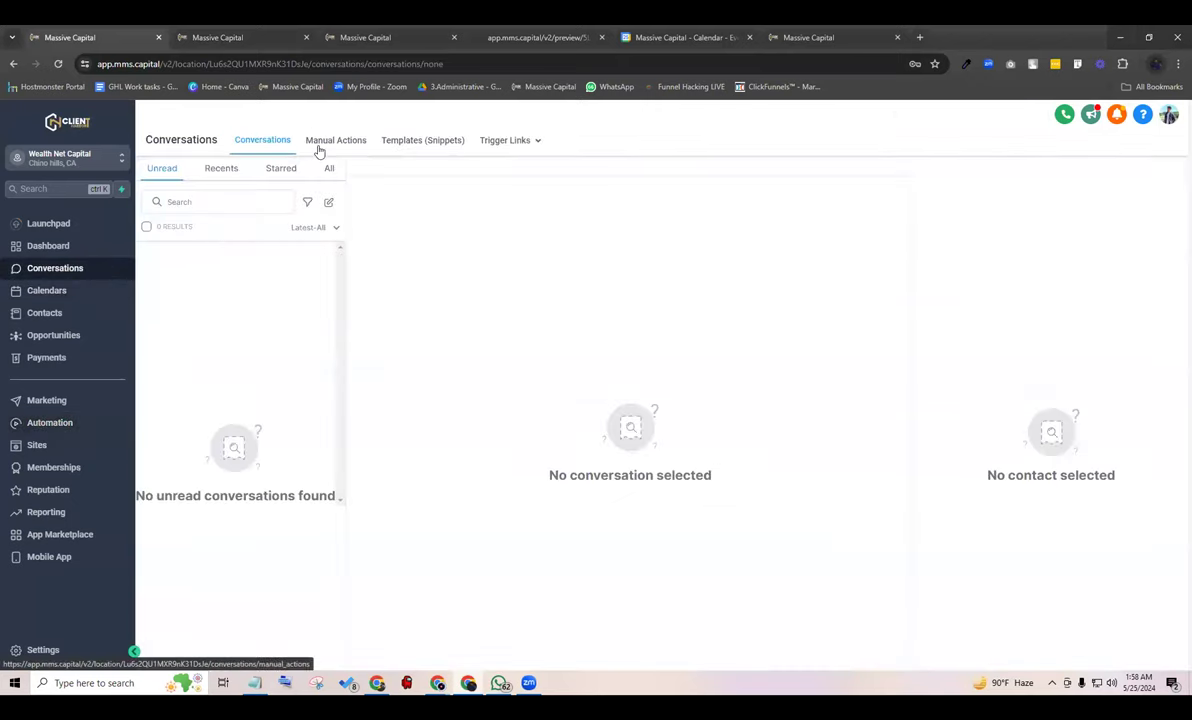
# Filter Manual Actions to Autodialer → Maria, find no pending tasks, then go to Opportunities.
pyautogui.click(325, 144)
pyautogui.click(886, 186)
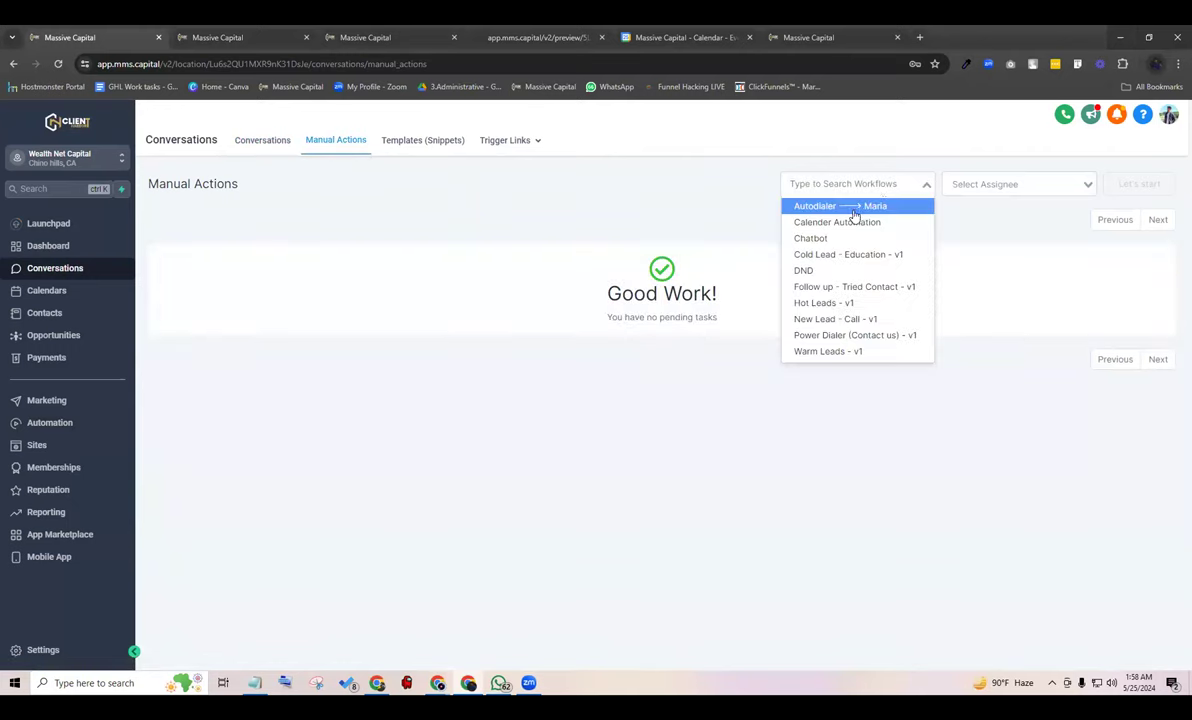
pyautogui.click(855, 208)
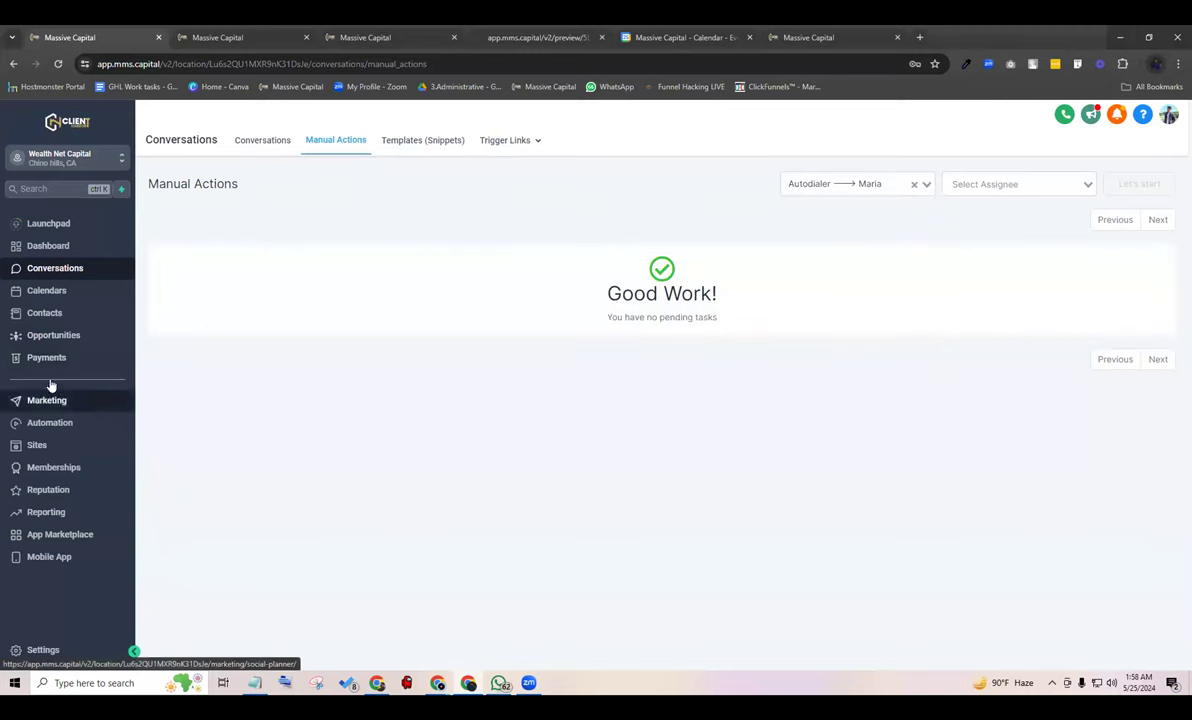
pyautogui.click(71, 337)
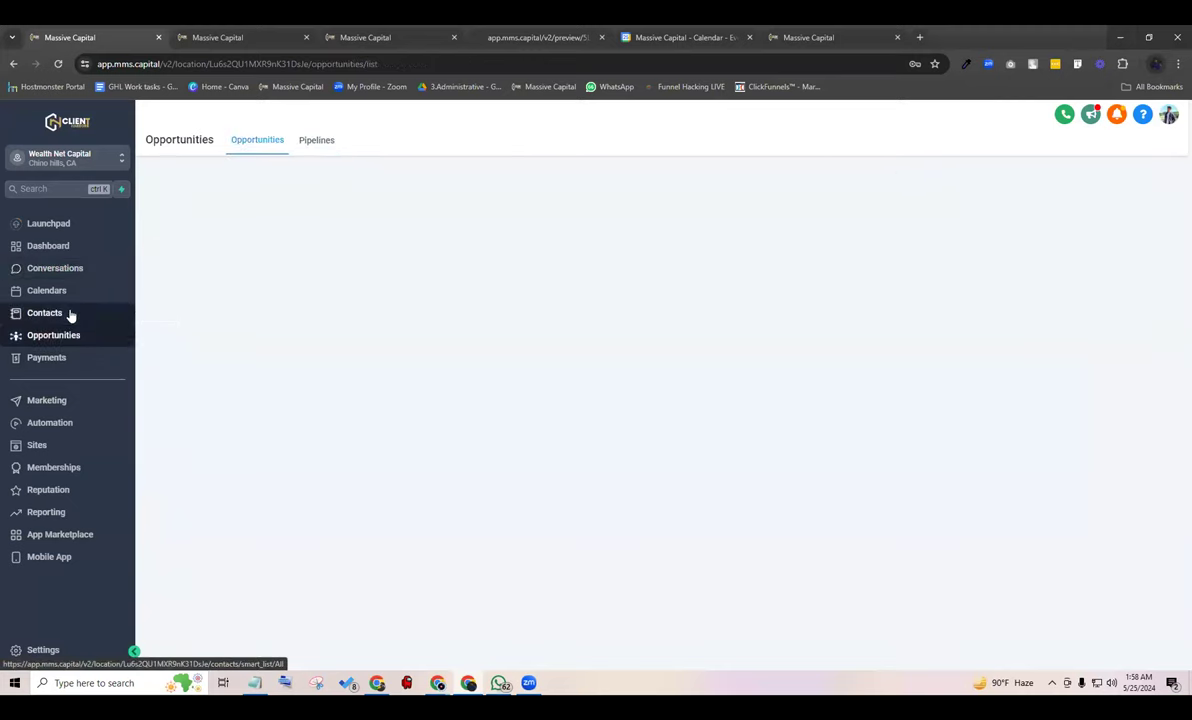
# In Contacts, select the third contact in the list instead of contact A.
pyautogui.click(69, 313)
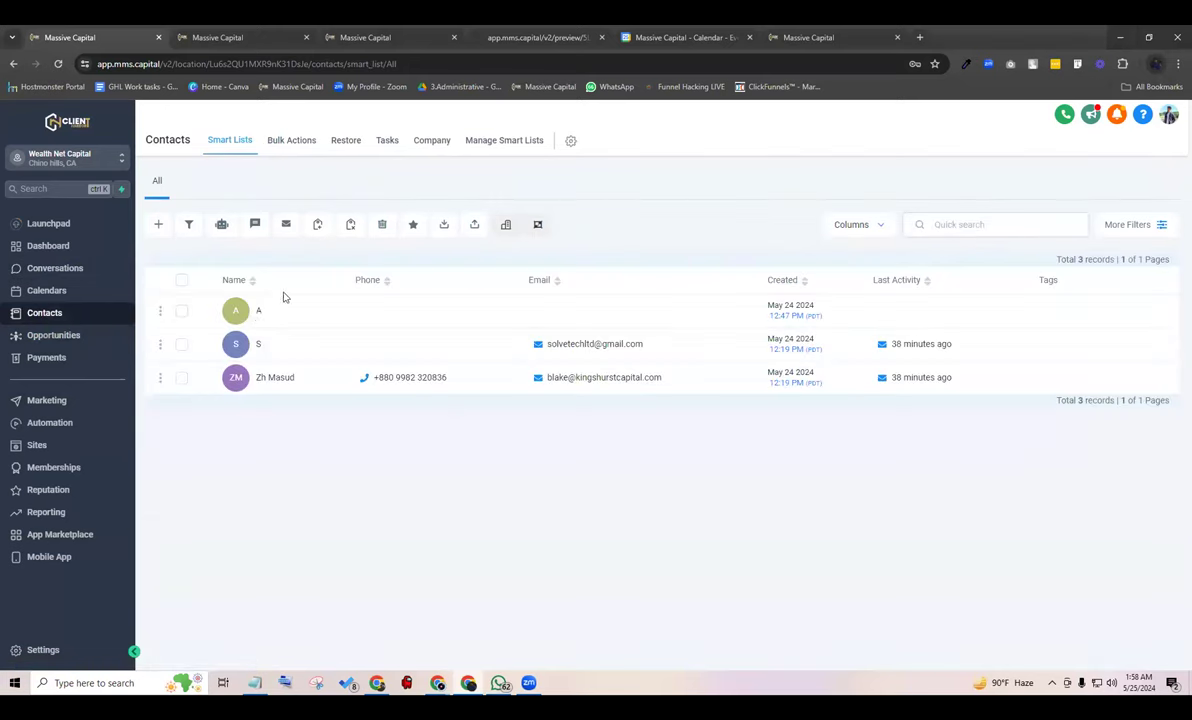
pyautogui.click(181, 312)
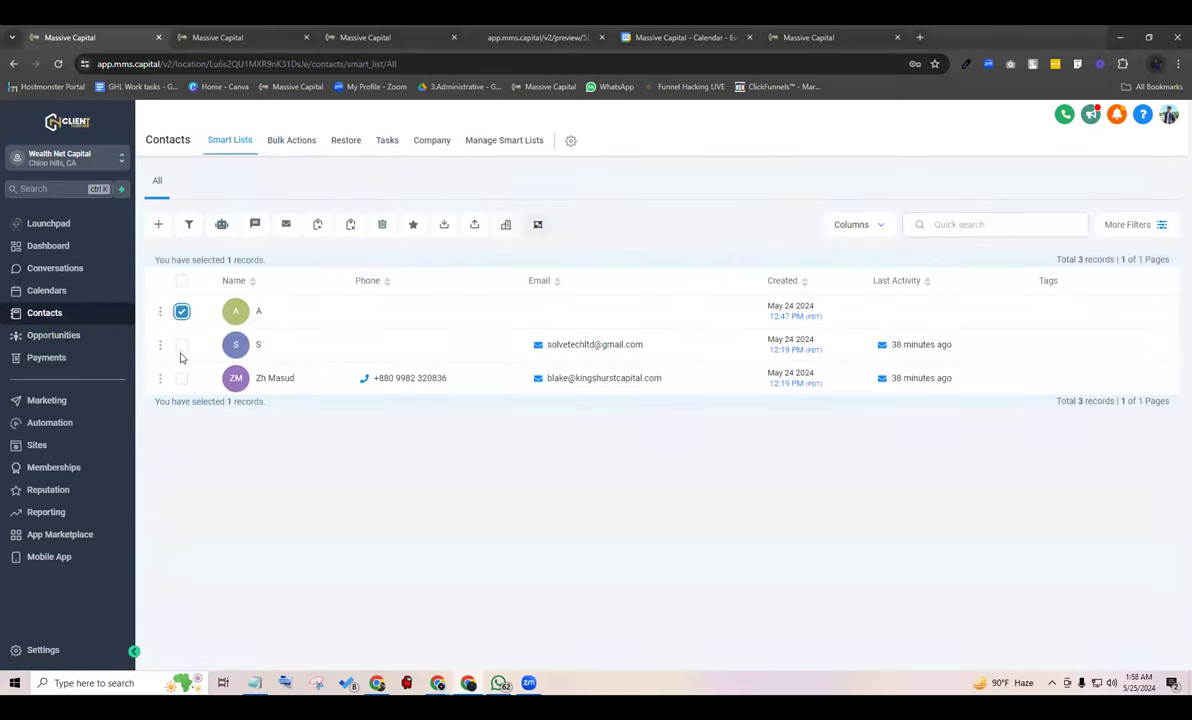
pyautogui.click(181, 312)
pyautogui.click(181, 378)
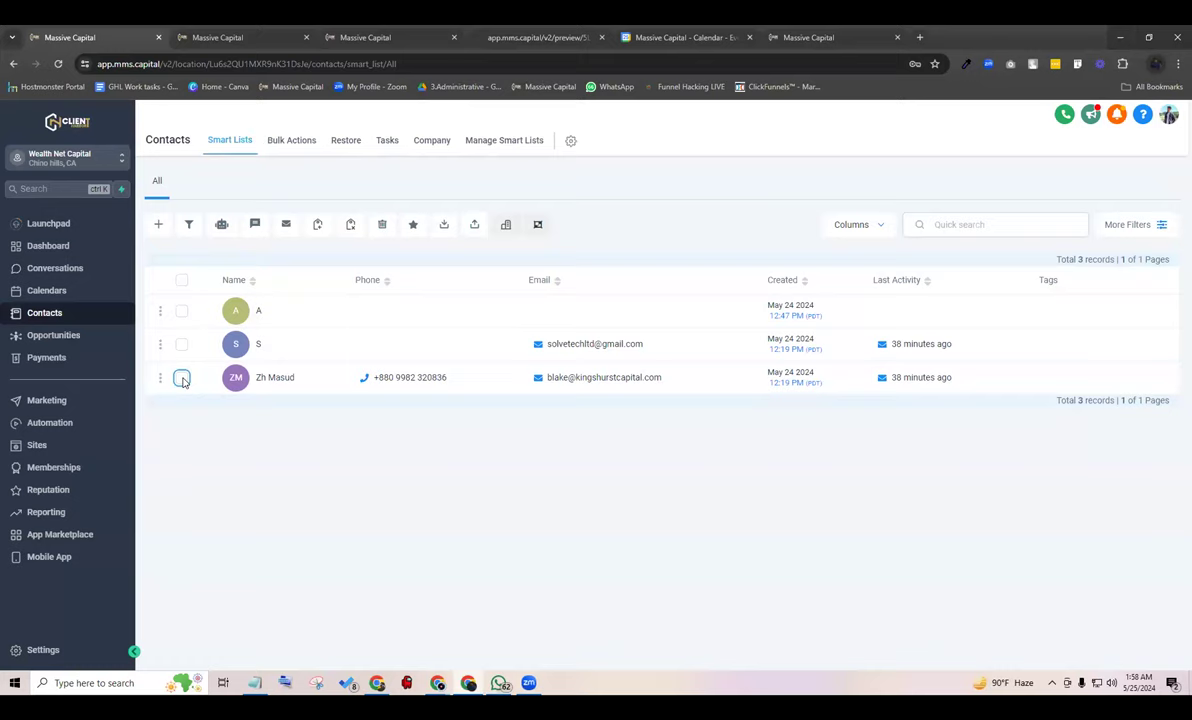
# Add the contact to the Autodialer --> Maria workflow with action description 'test'.
pyautogui.click(222, 225)
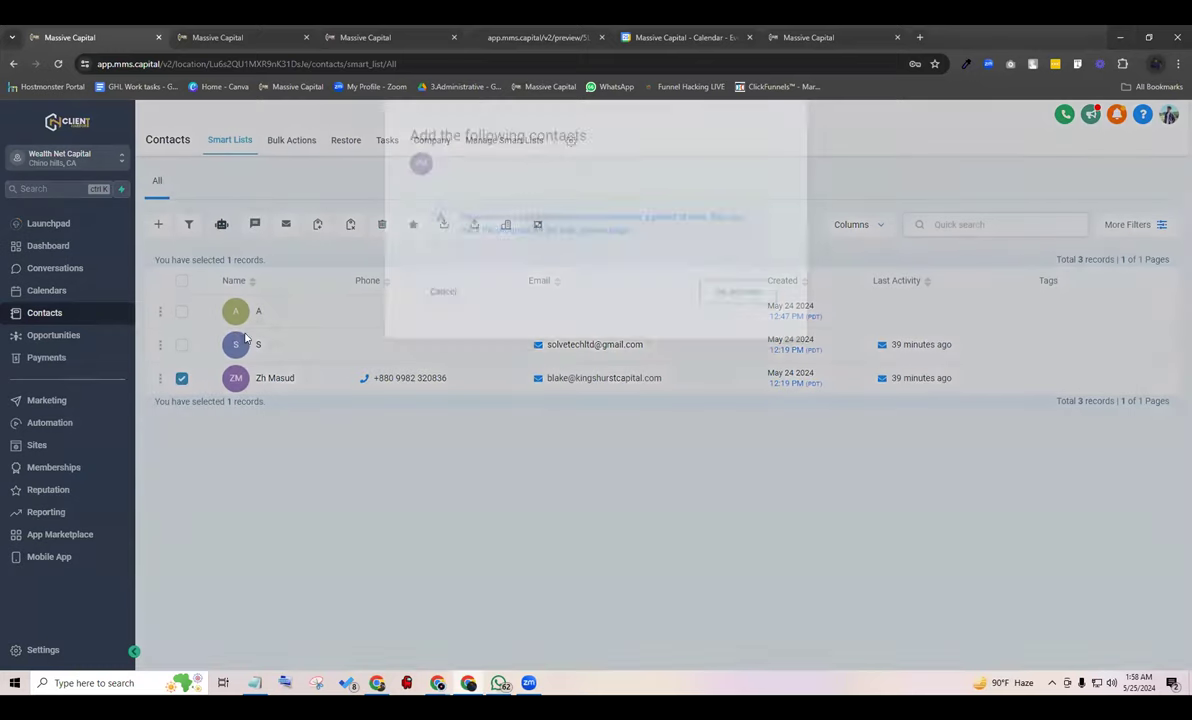
pyautogui.click(717, 345)
pyautogui.click(563, 268)
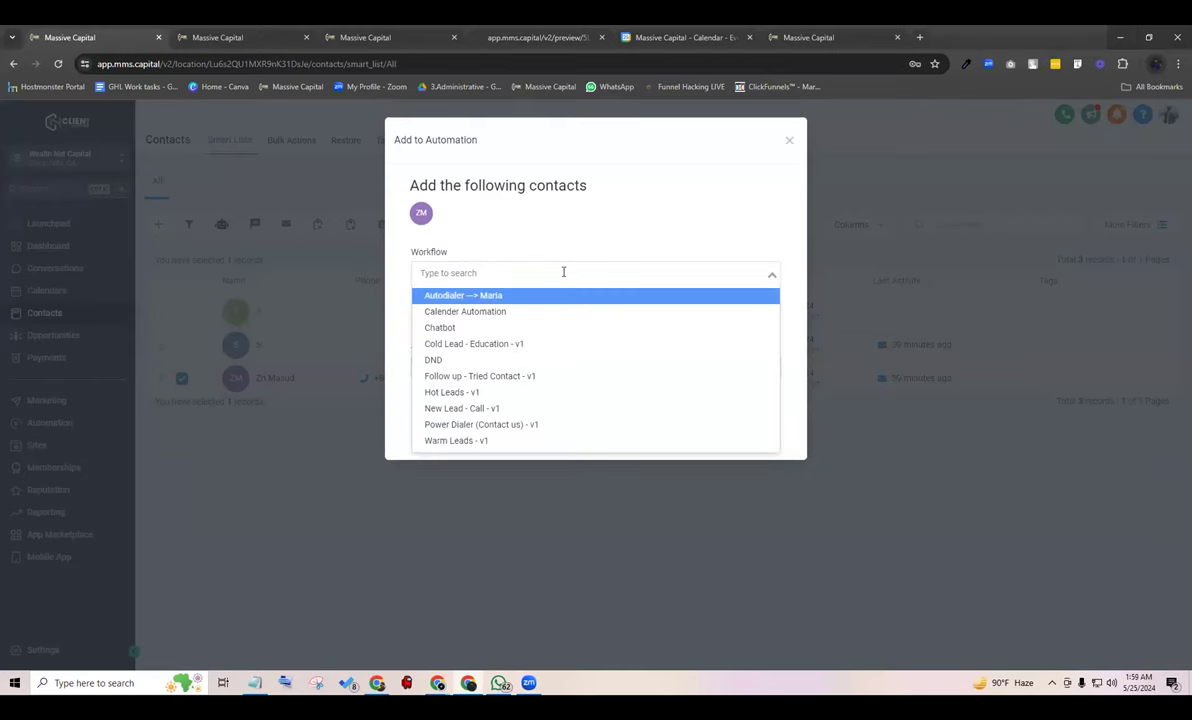
pyautogui.click(557, 296)
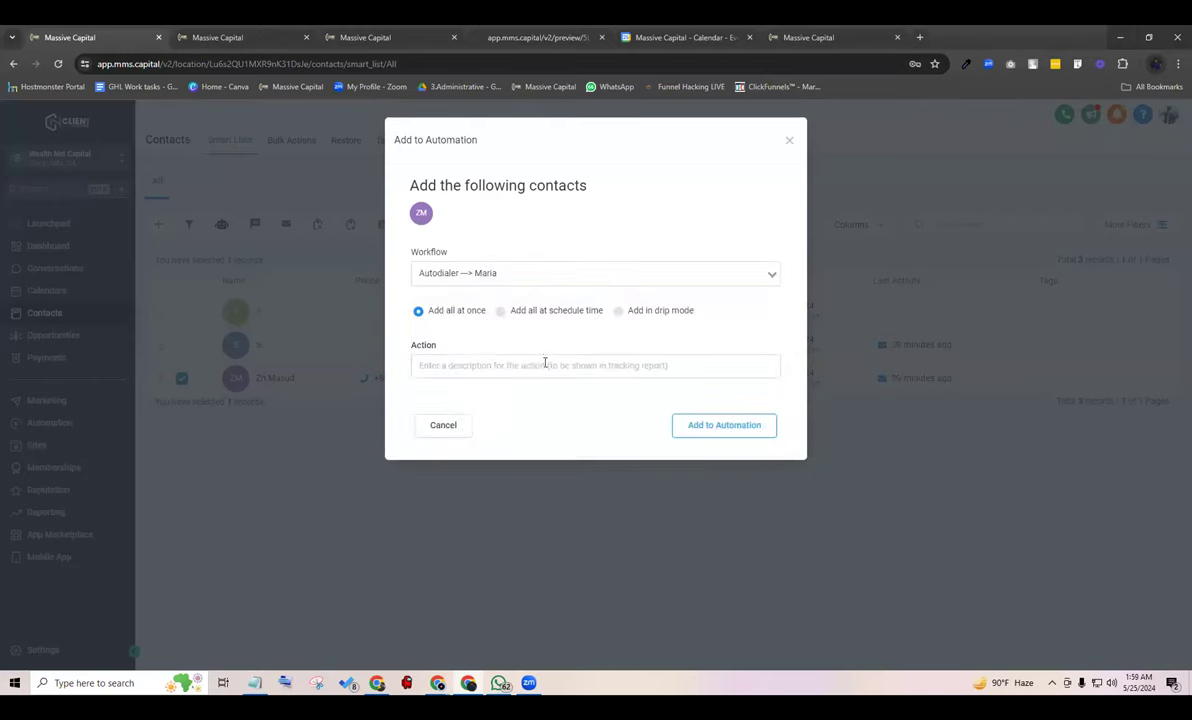
pyautogui.click(540, 365)
pyautogui.write('test')
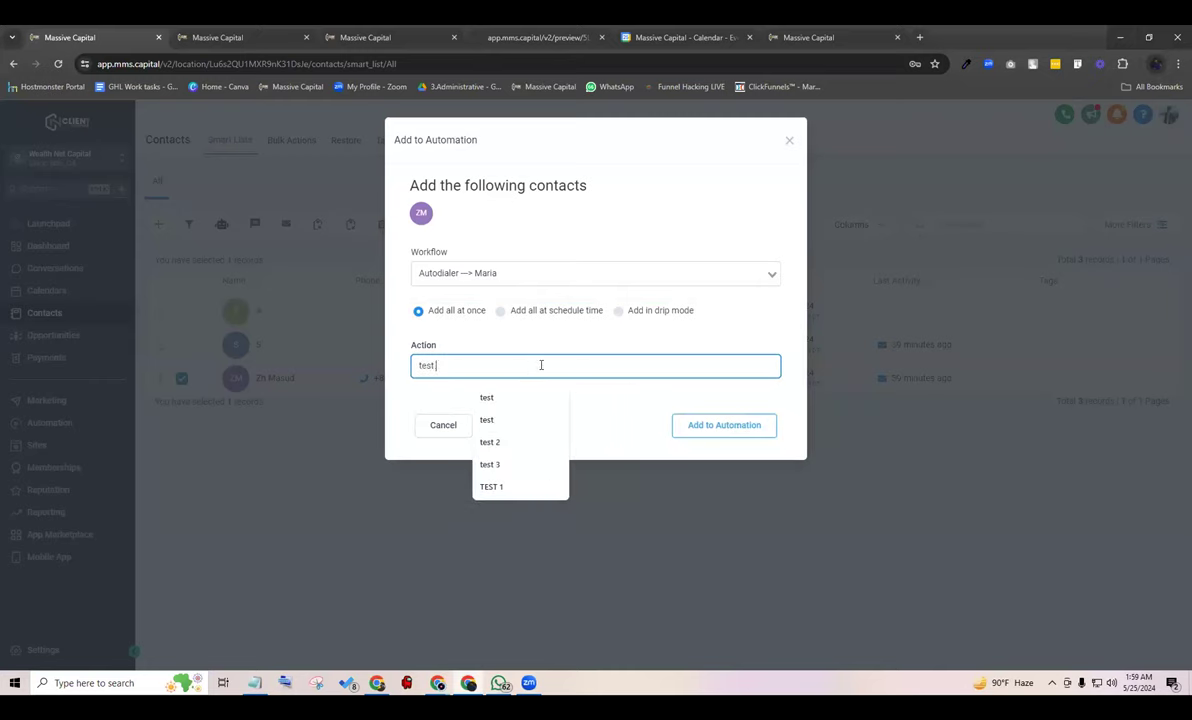
pyautogui.click(713, 424)
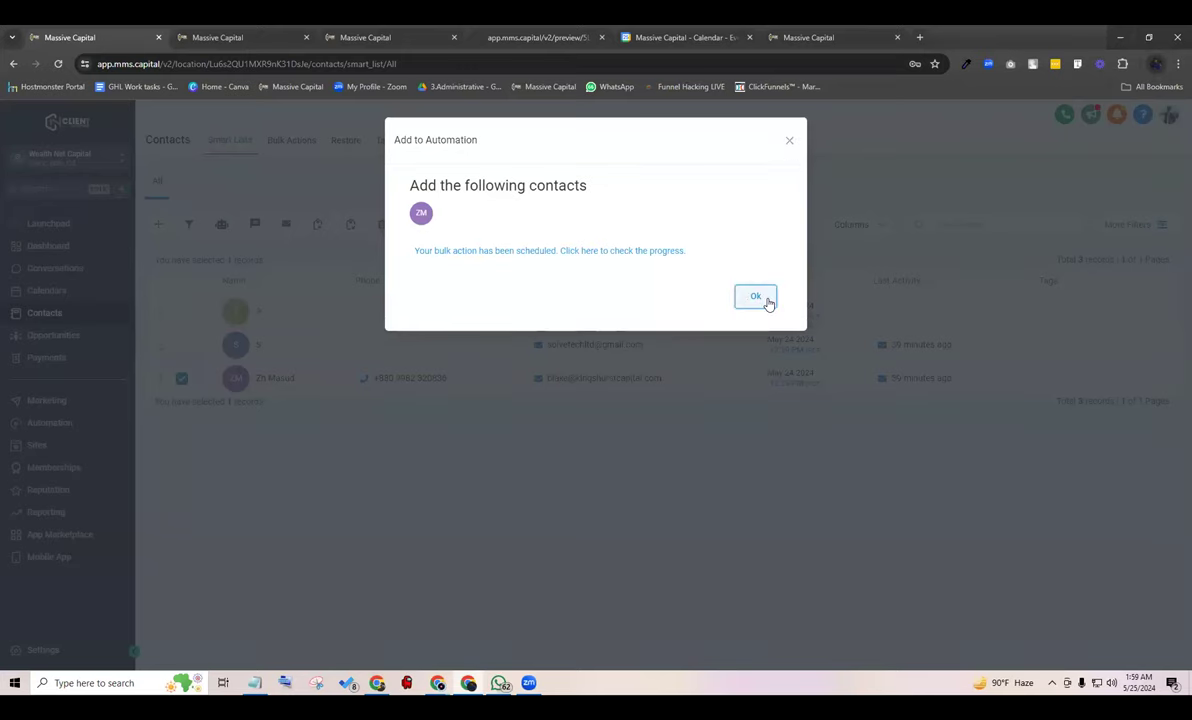
pyautogui.click(762, 298)
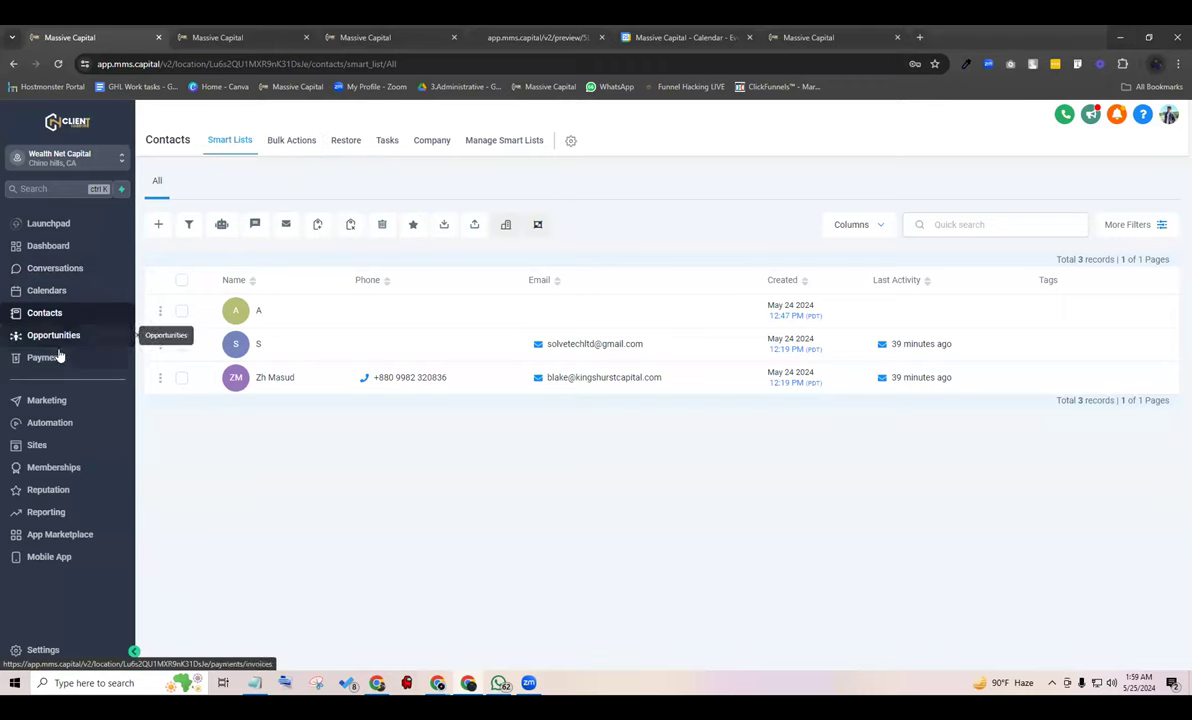
# Check the pending call task in Manual Actions, then view Autodialer → Maria with 1 active enrolment.
pyautogui.click(73, 266)
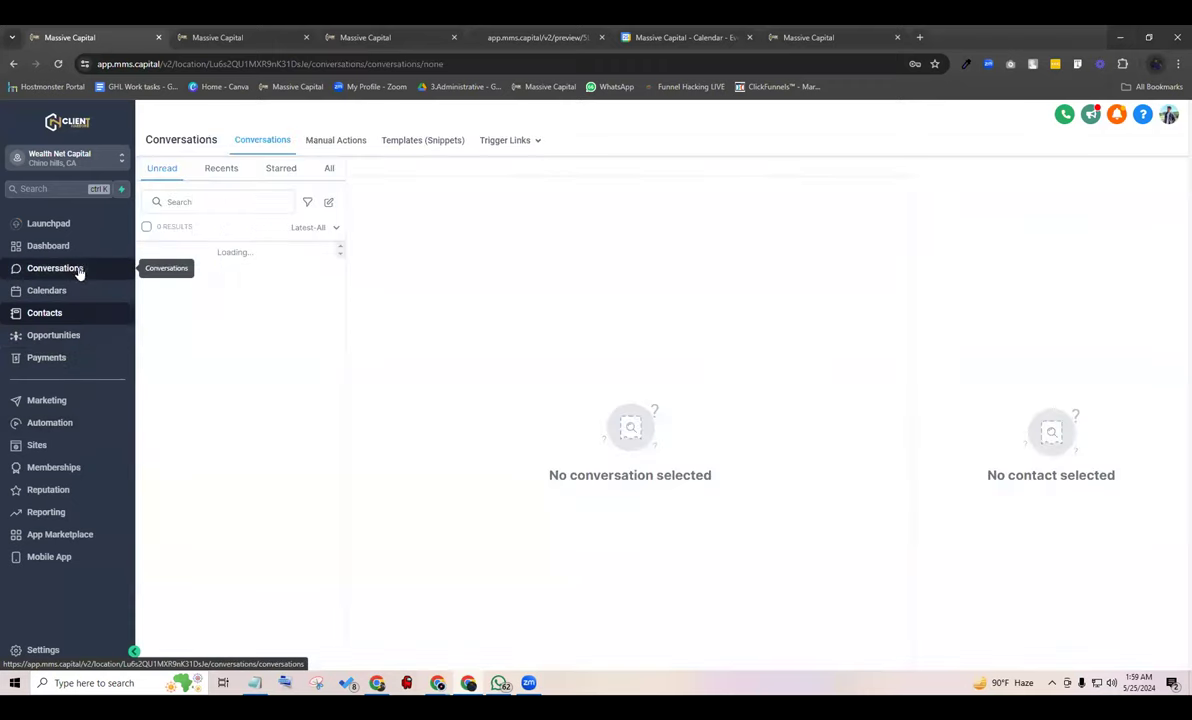
pyautogui.click(336, 142)
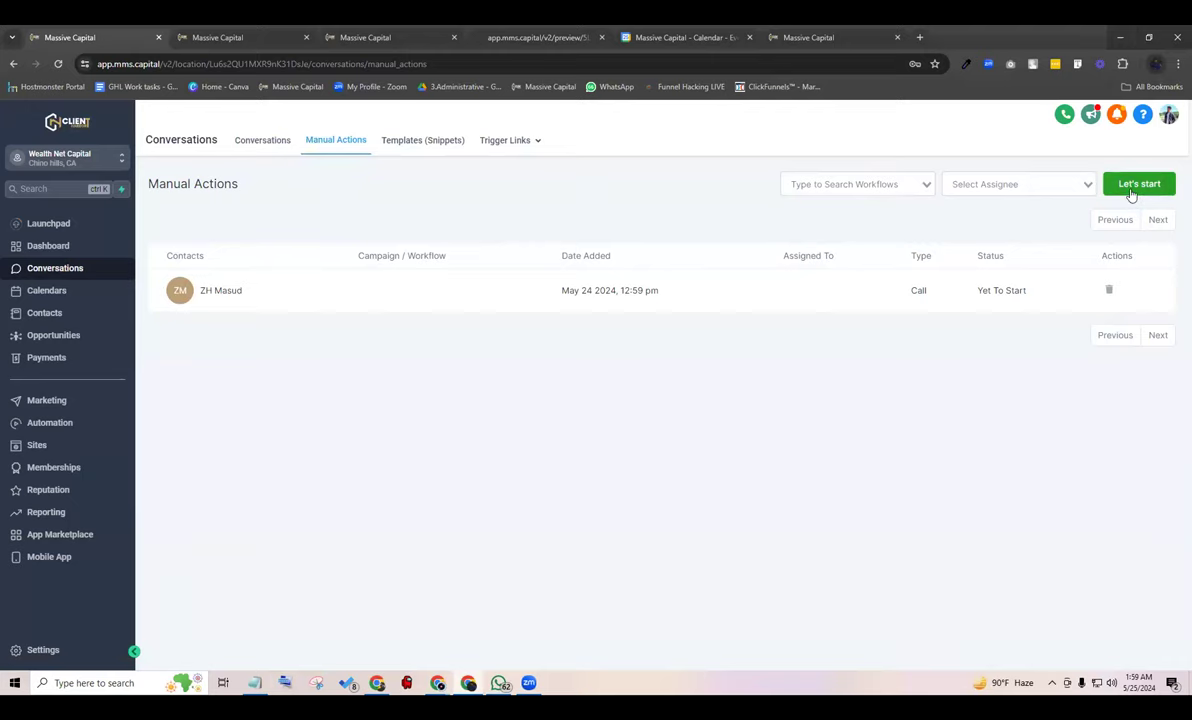
pyautogui.click(109, 424)
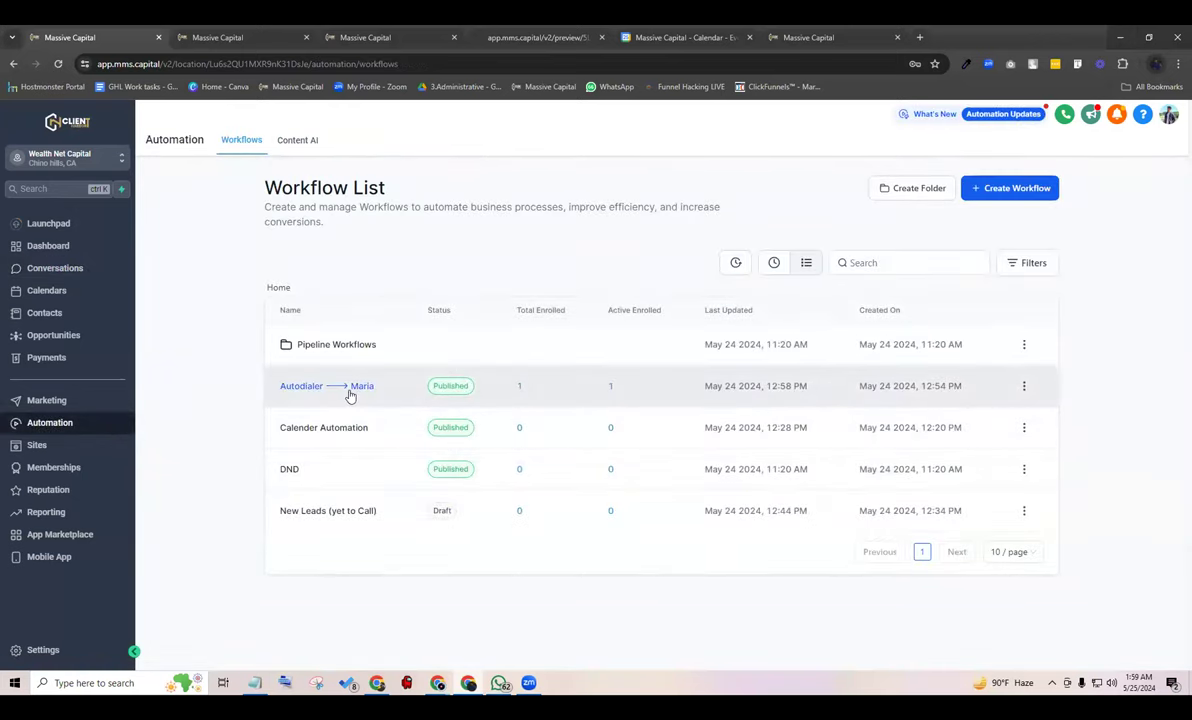
pyautogui.click(350, 395)
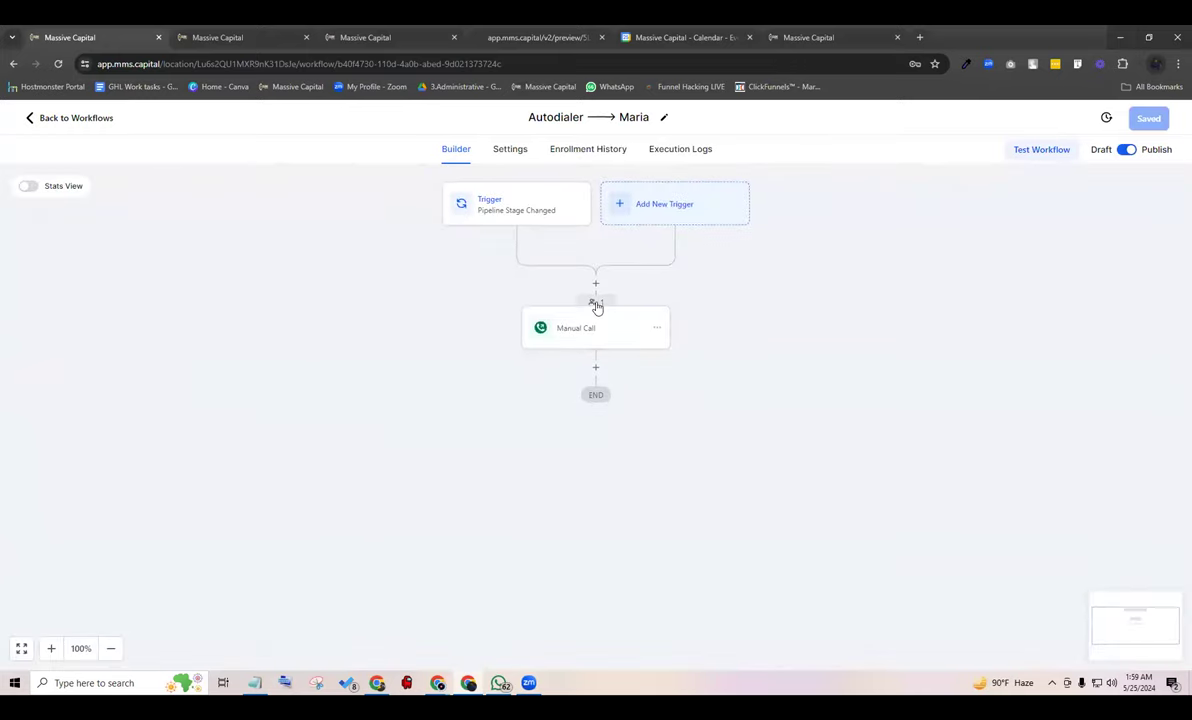
pyautogui.click(594, 302)
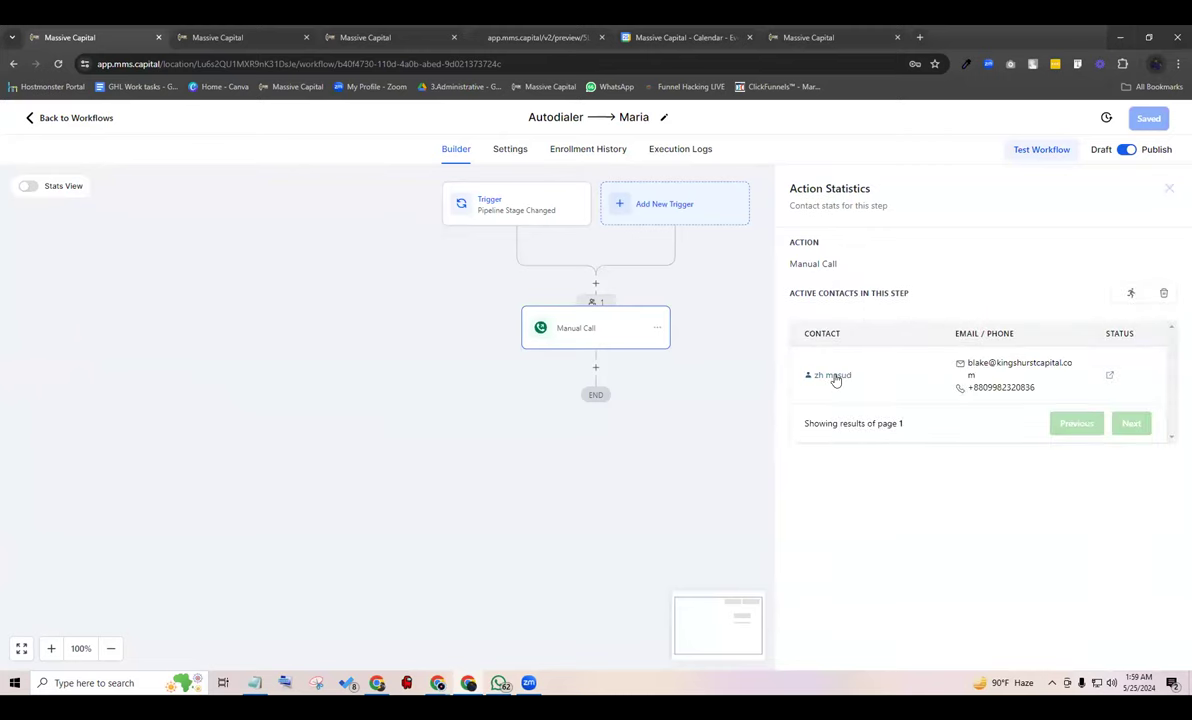
pyautogui.click(740, 308)
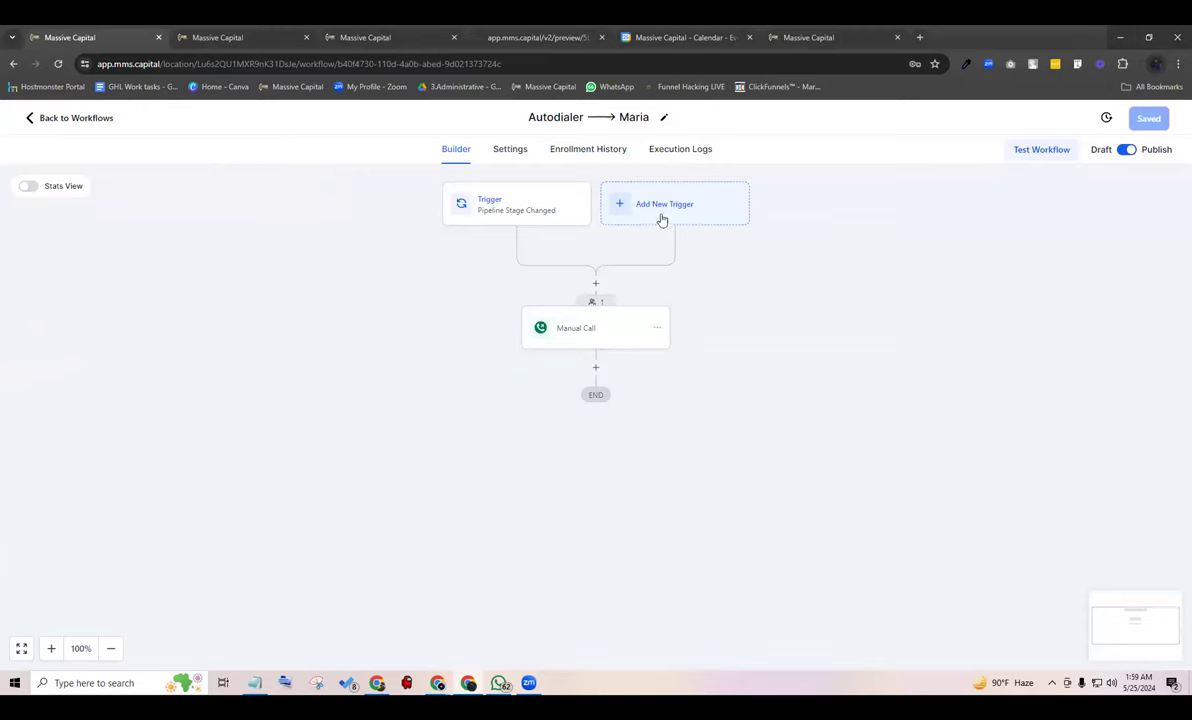
pyautogui.click(91, 124)
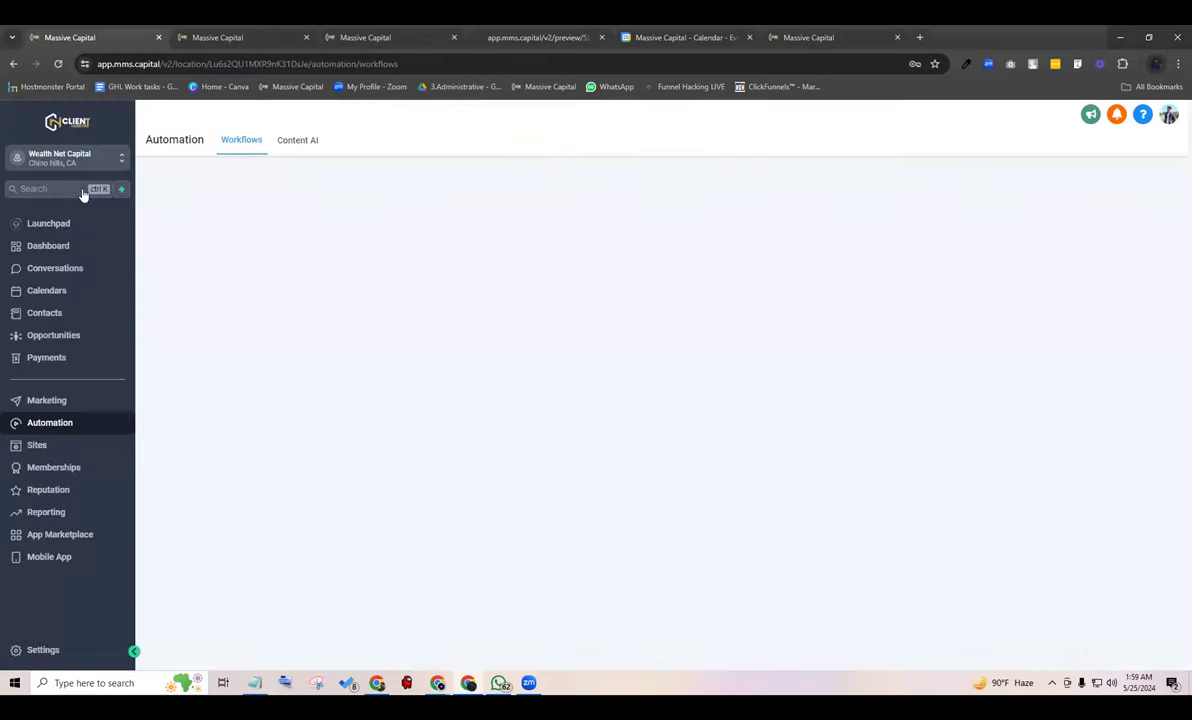
pyautogui.click(100, 266)
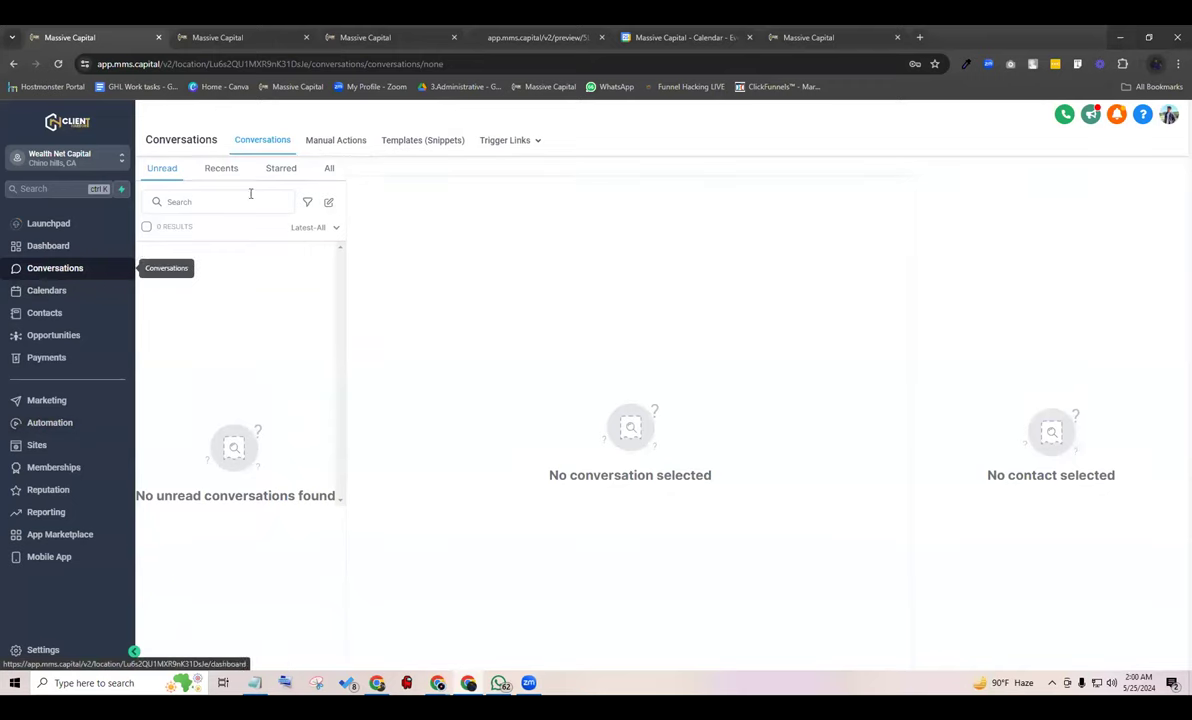
pyautogui.click(338, 145)
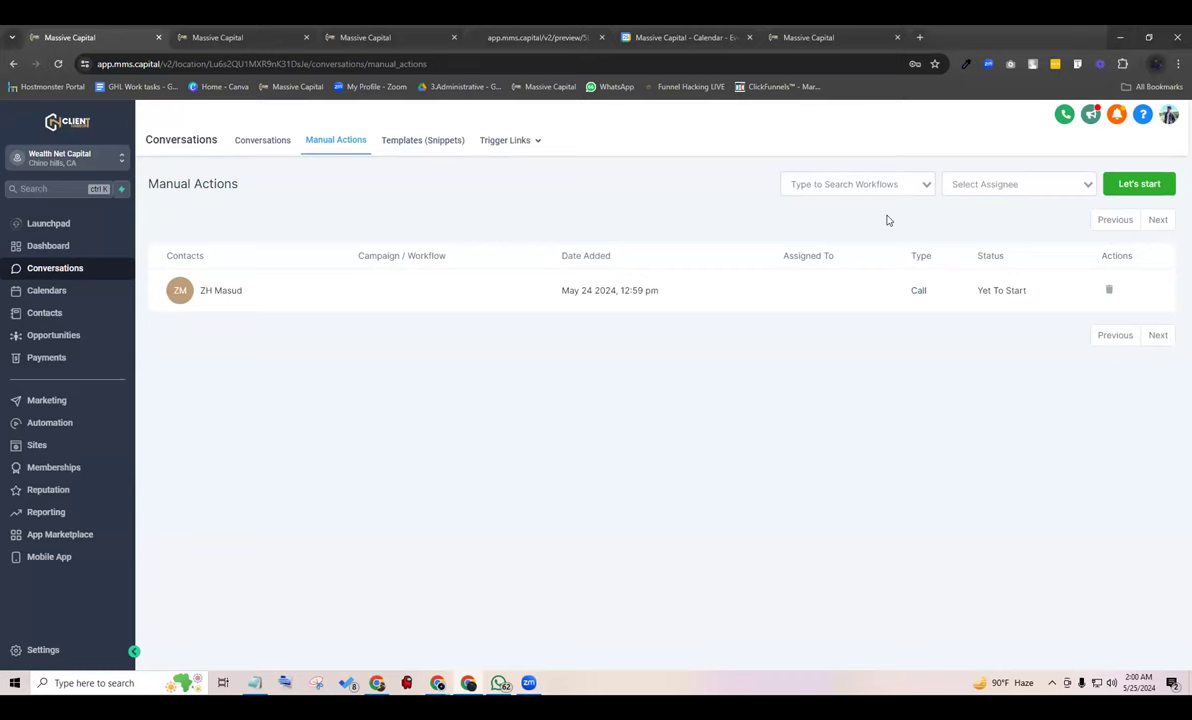
pyautogui.click(40, 650)
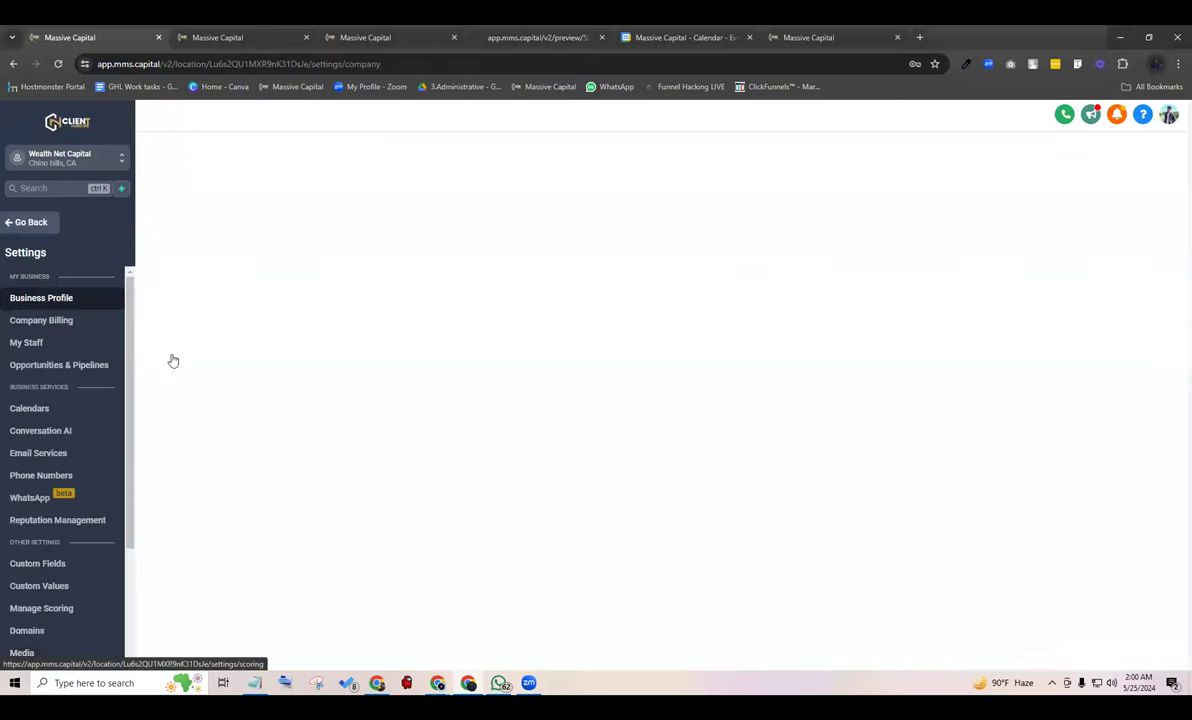
pyautogui.click(45, 408)
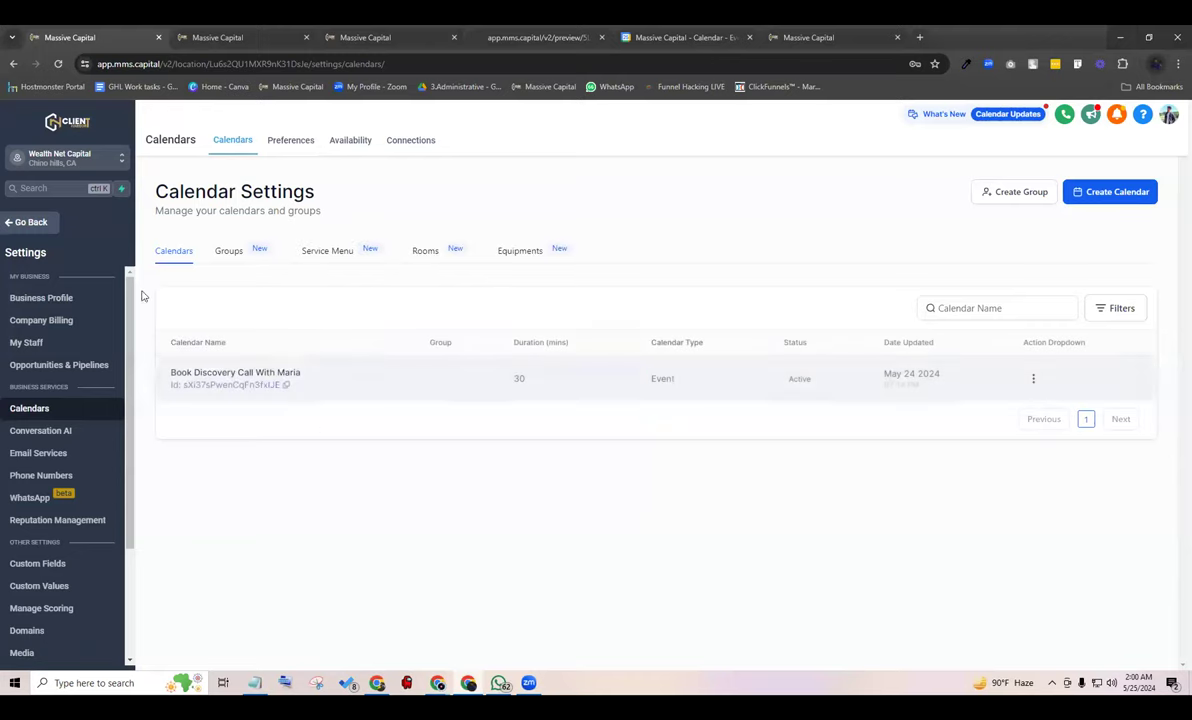
pyautogui.click(35, 224)
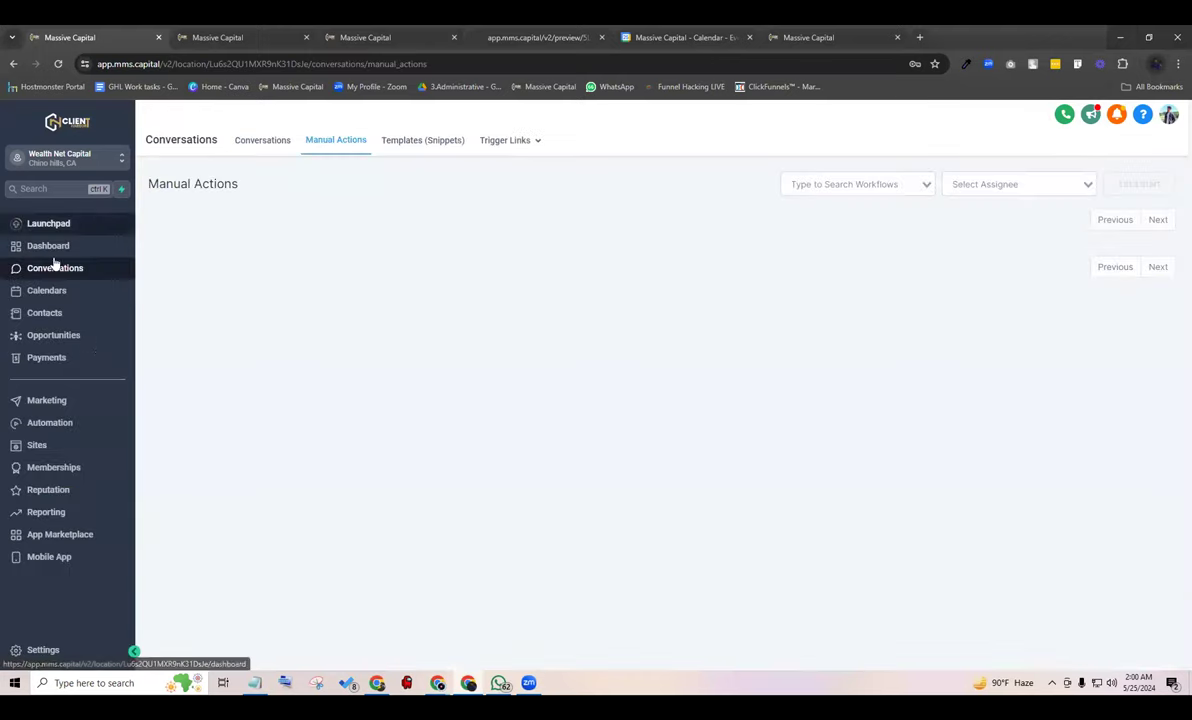
pyautogui.click(88, 424)
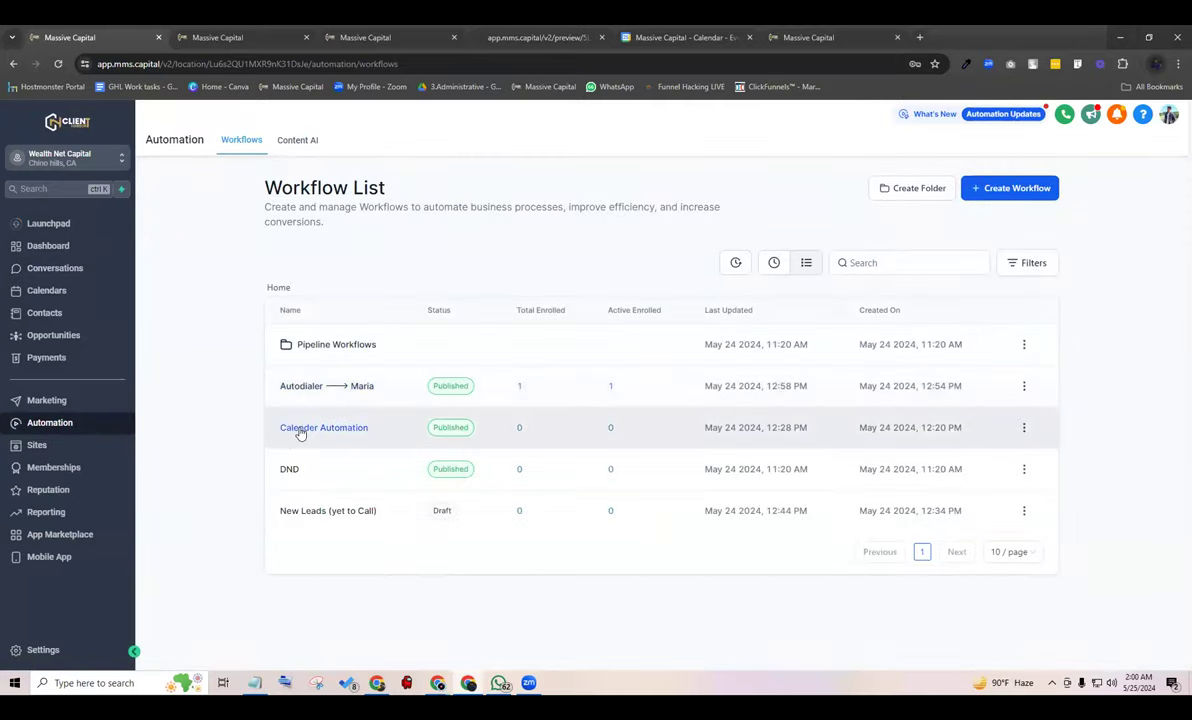
pyautogui.click(300, 430)
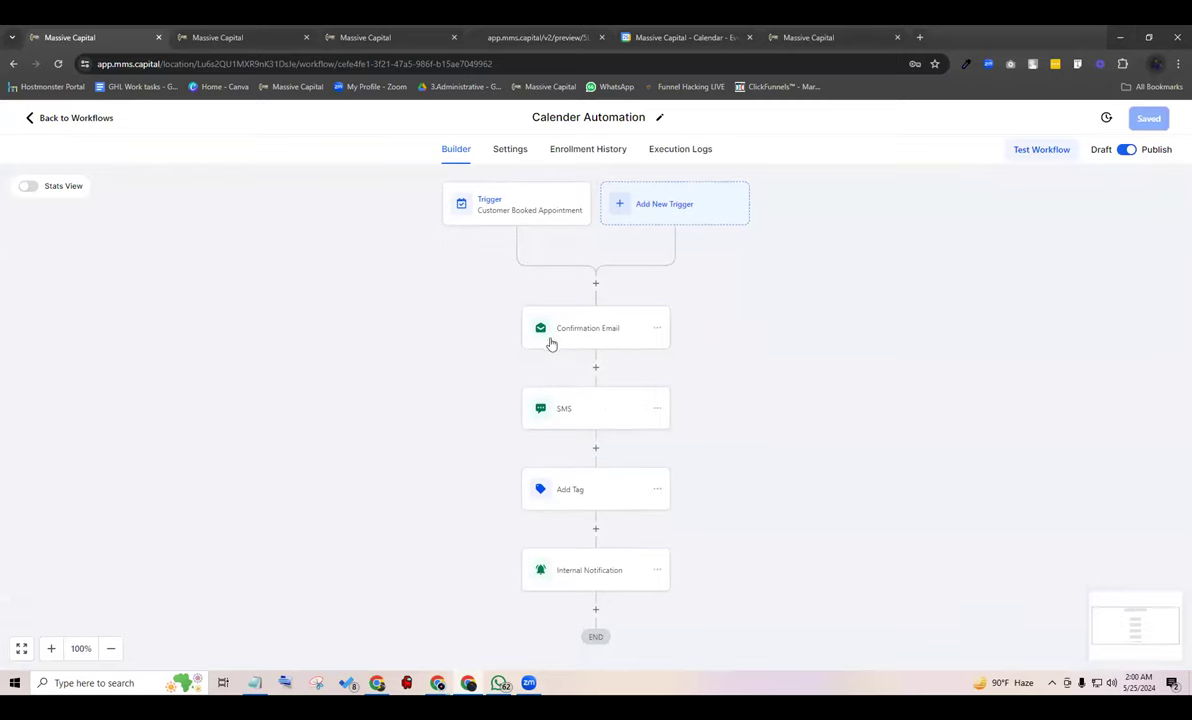
pyautogui.click(553, 218)
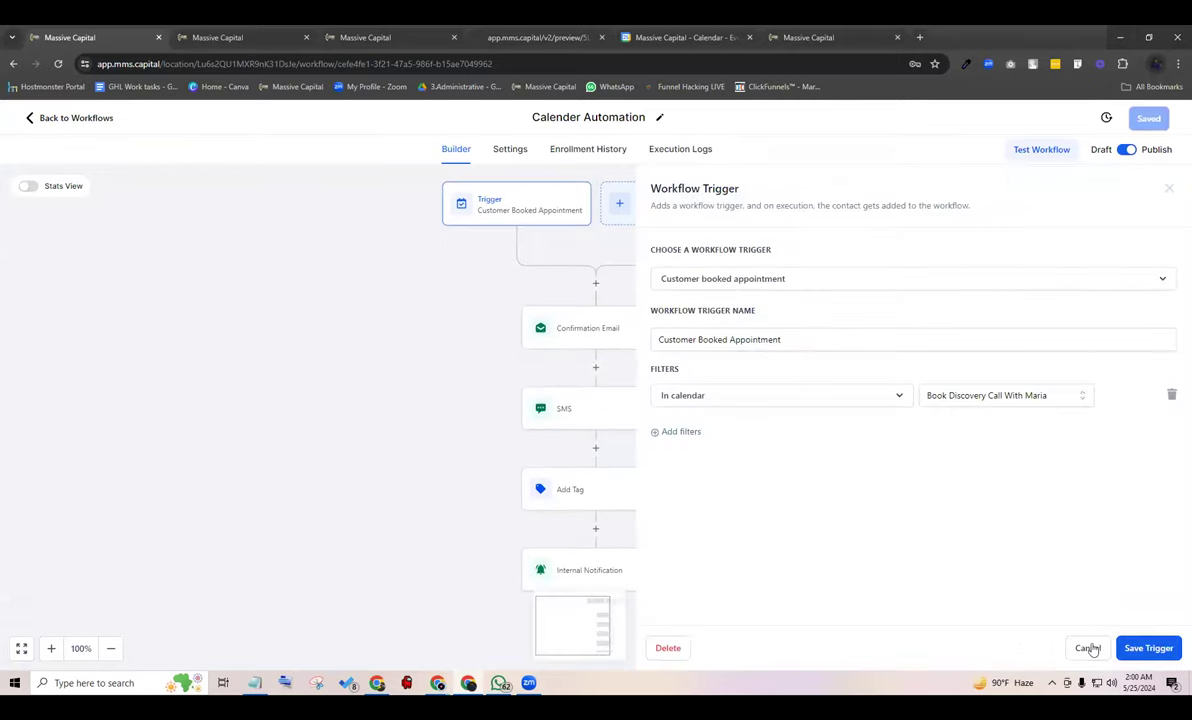
pyautogui.click(1086, 646)
pyautogui.click(99, 127)
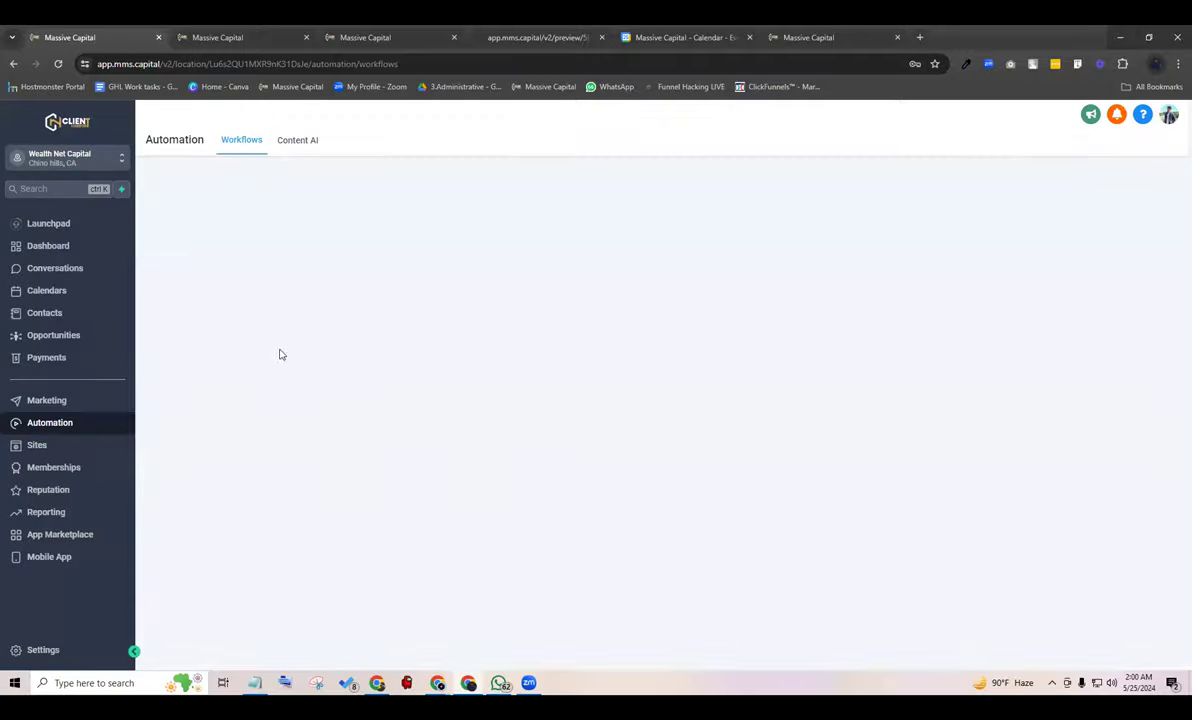
pyautogui.click(72, 337)
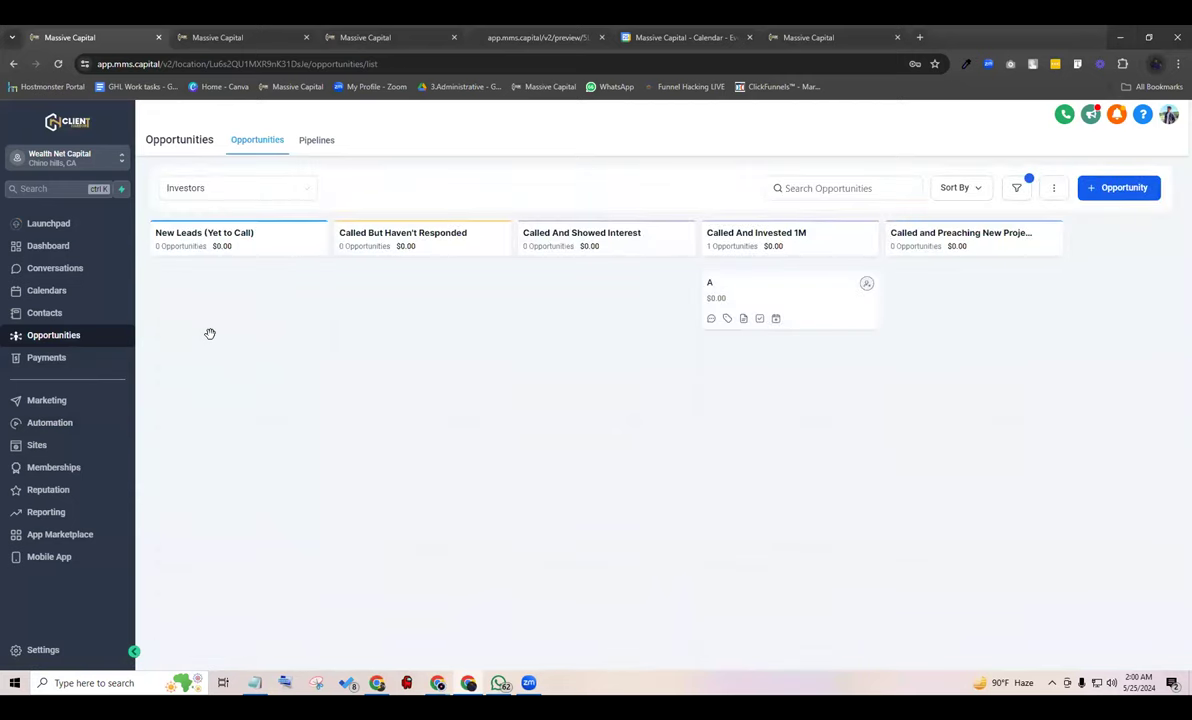
pyautogui.click(82, 425)
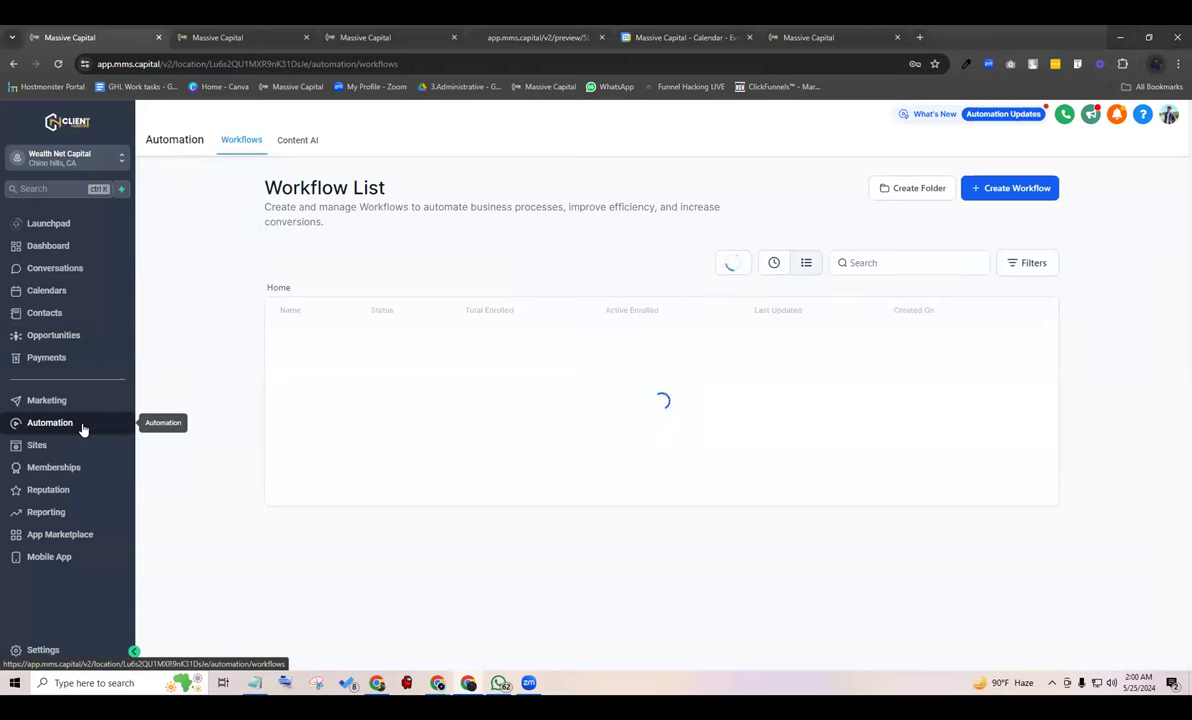
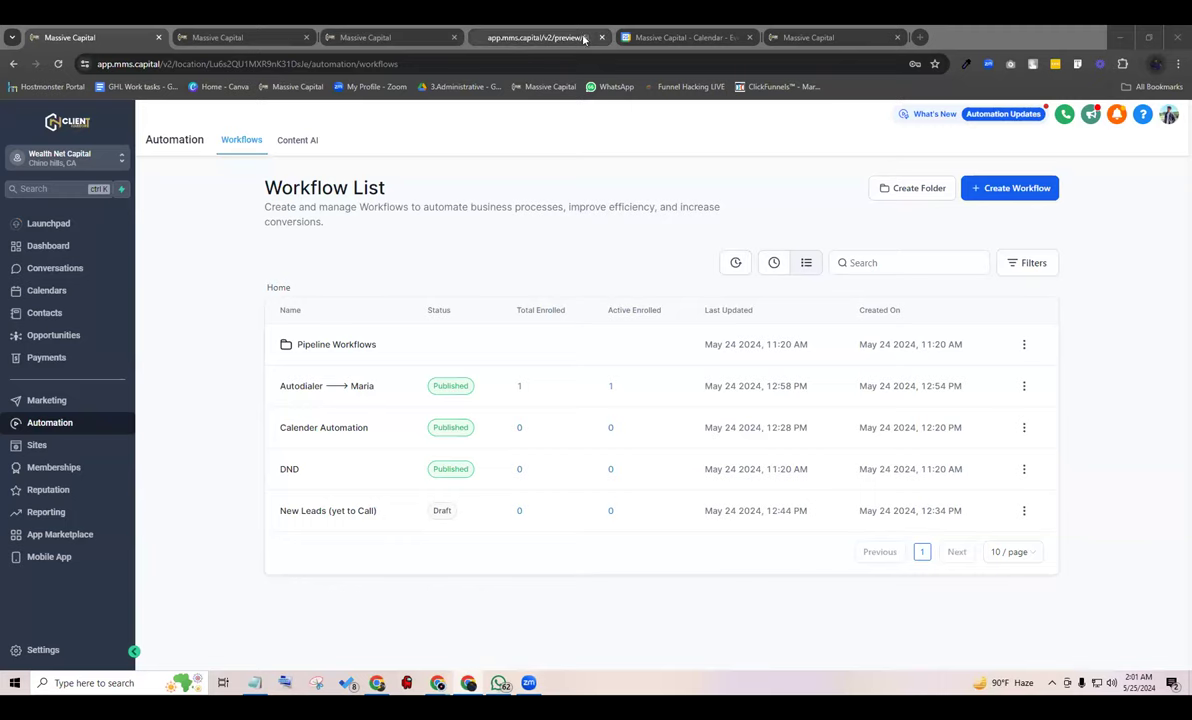
# Close the booking preview, calendar and extra tabs, returning to the Automation > Workflows tab.
pyautogui.click(540, 37)
pyautogui.click(601, 38)
pyautogui.click(601, 38)
pyautogui.click(601, 38)
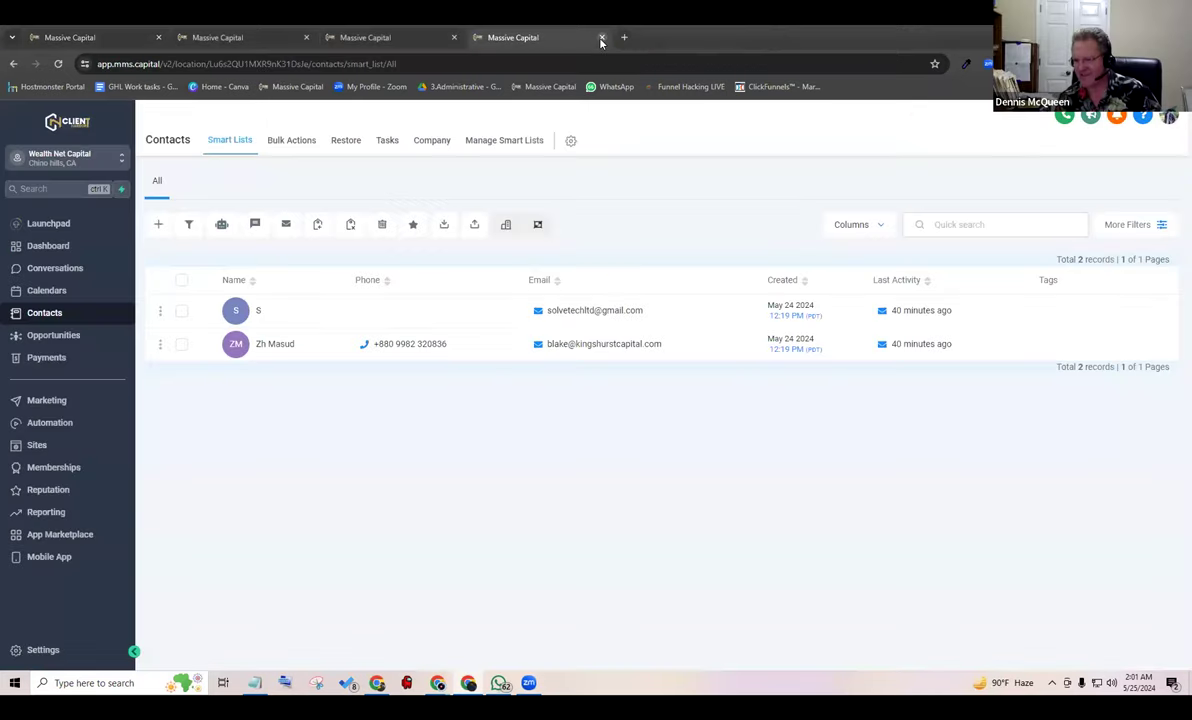
pyautogui.click(130, 30)
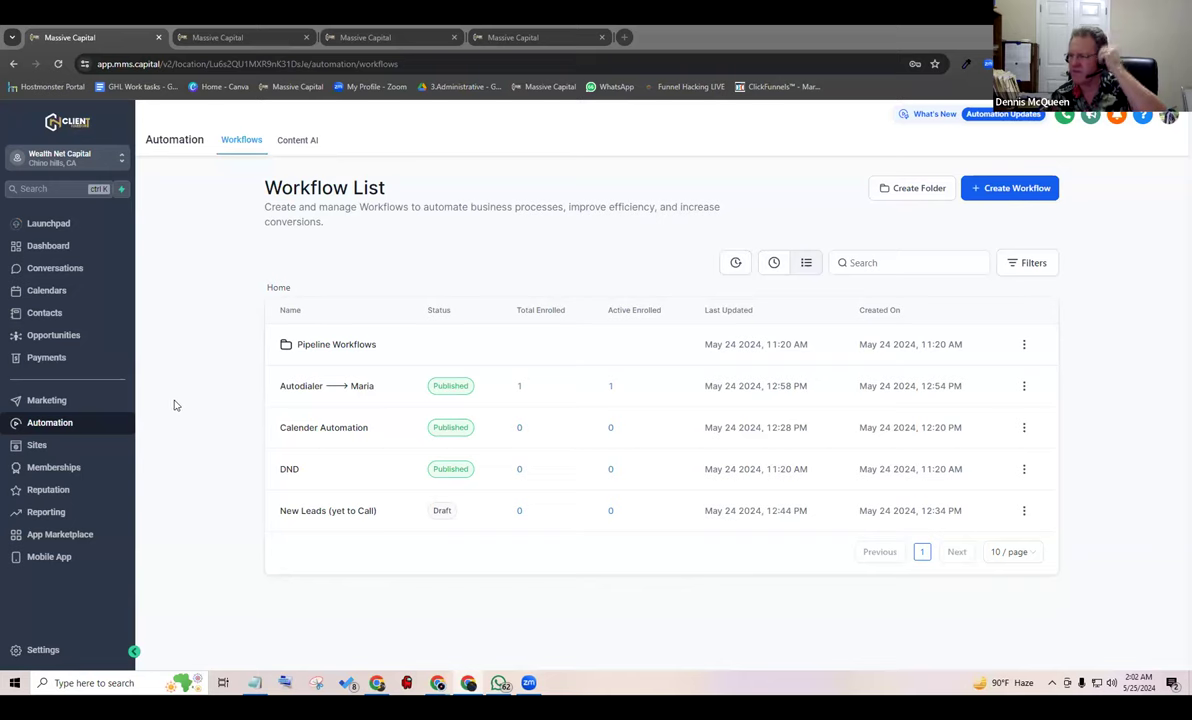
# Switch to the Massive Capital Education sub-account by searching 'edu'.
pyautogui.click(98, 170)
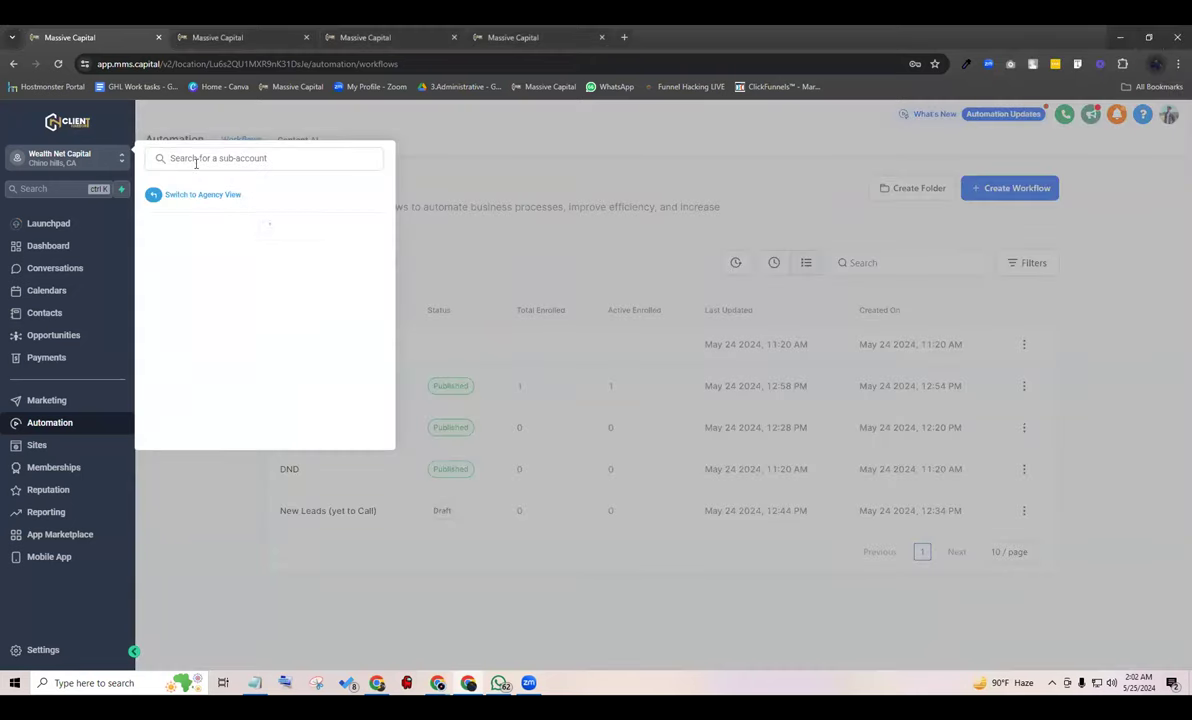
pyautogui.click(196, 160)
pyautogui.write('yout')
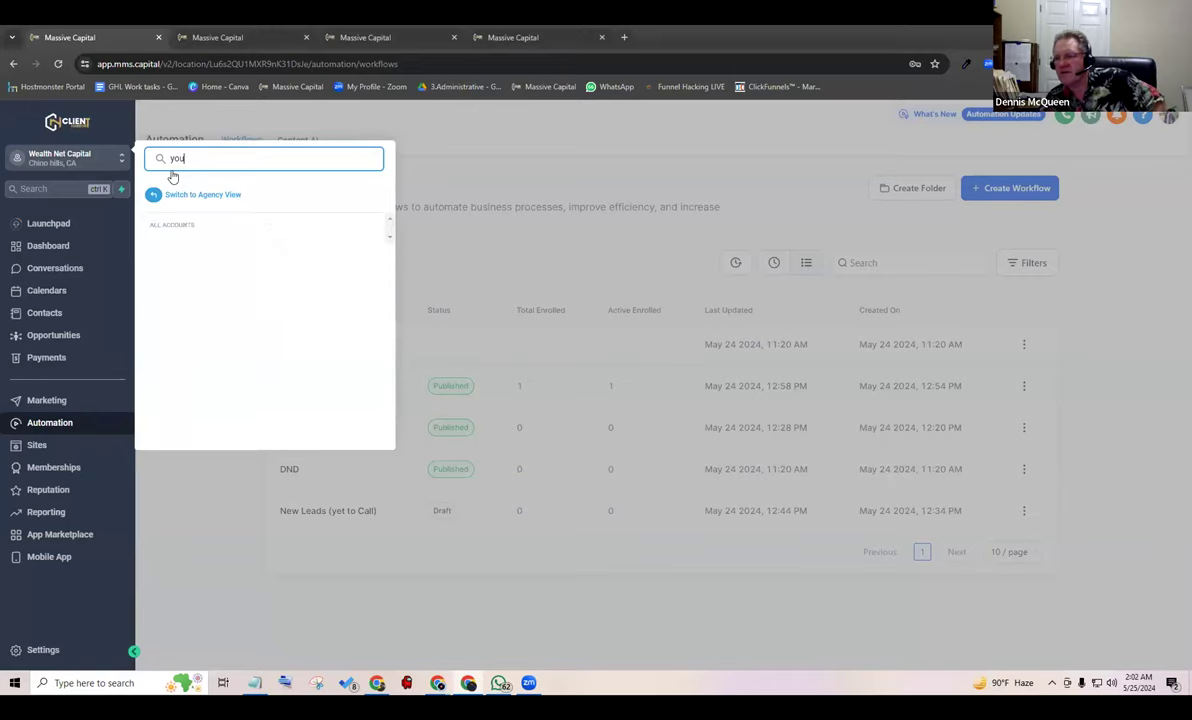
pyautogui.press('BackSpace')
pyautogui.press('BackSpace')
pyautogui.press('BackSpace')
pyautogui.press('BackSpace')
pyautogui.write('edu')
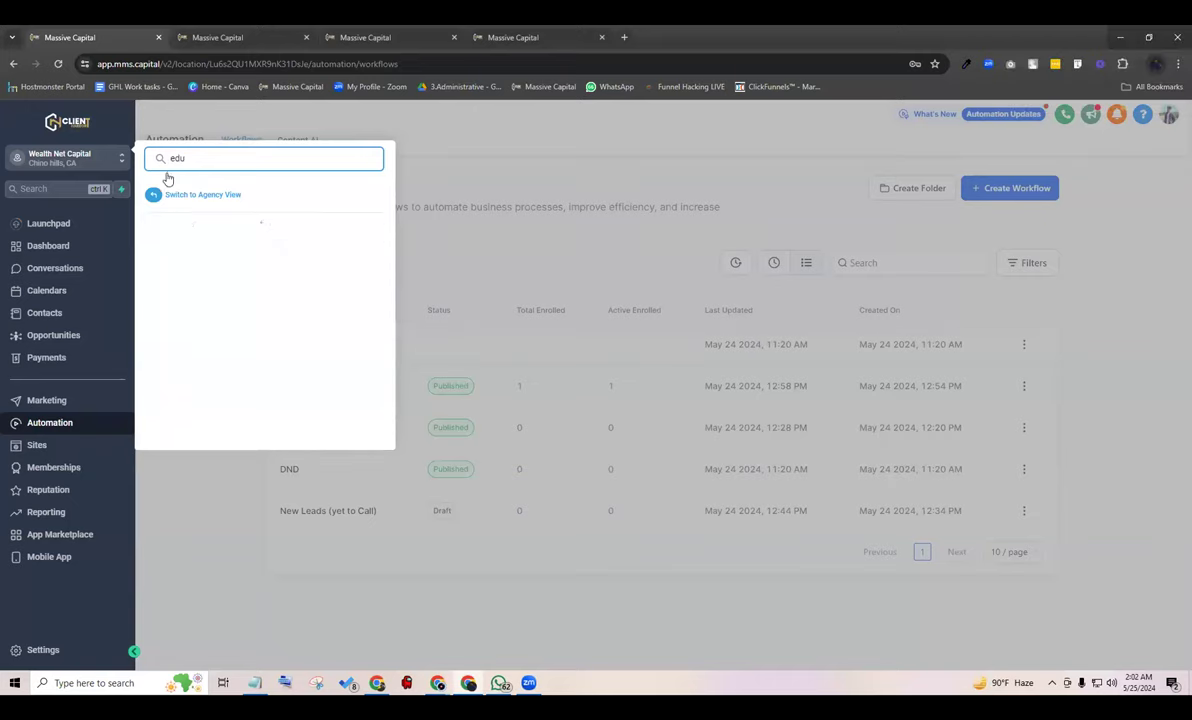
pyautogui.click(240, 262)
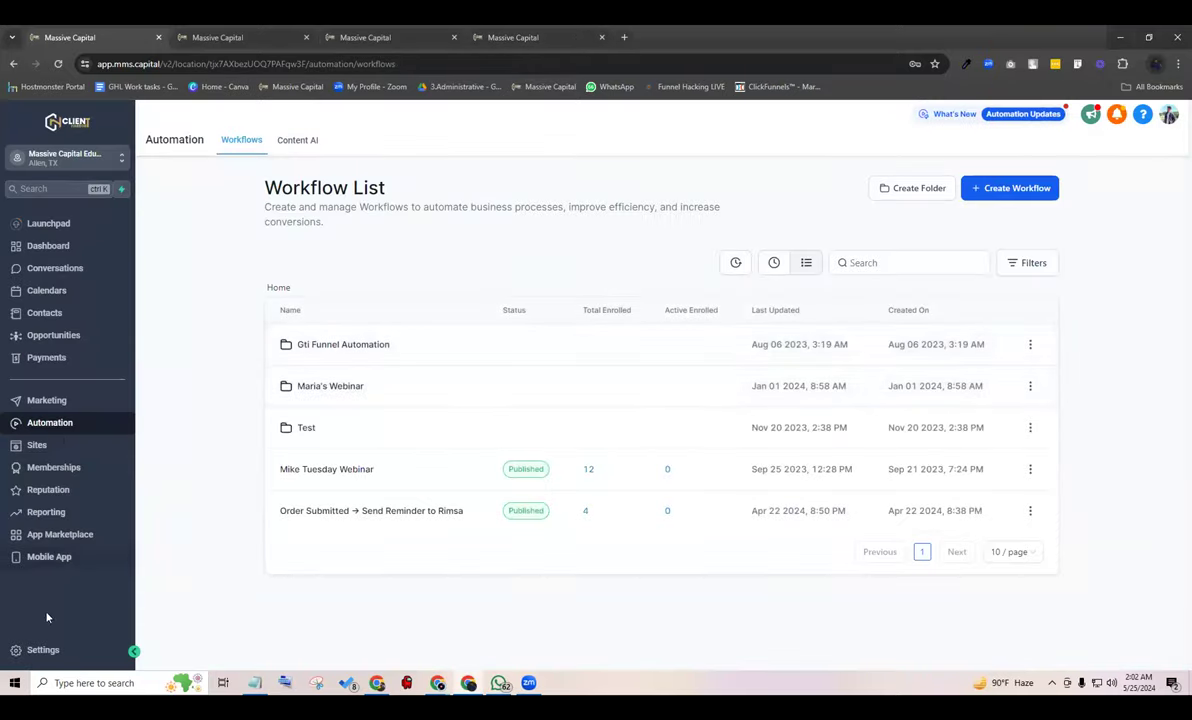
# Go to Memberships > Courses > Products and open the CRM FRIDAY Call Recordings course.
pyautogui.click(45, 650)
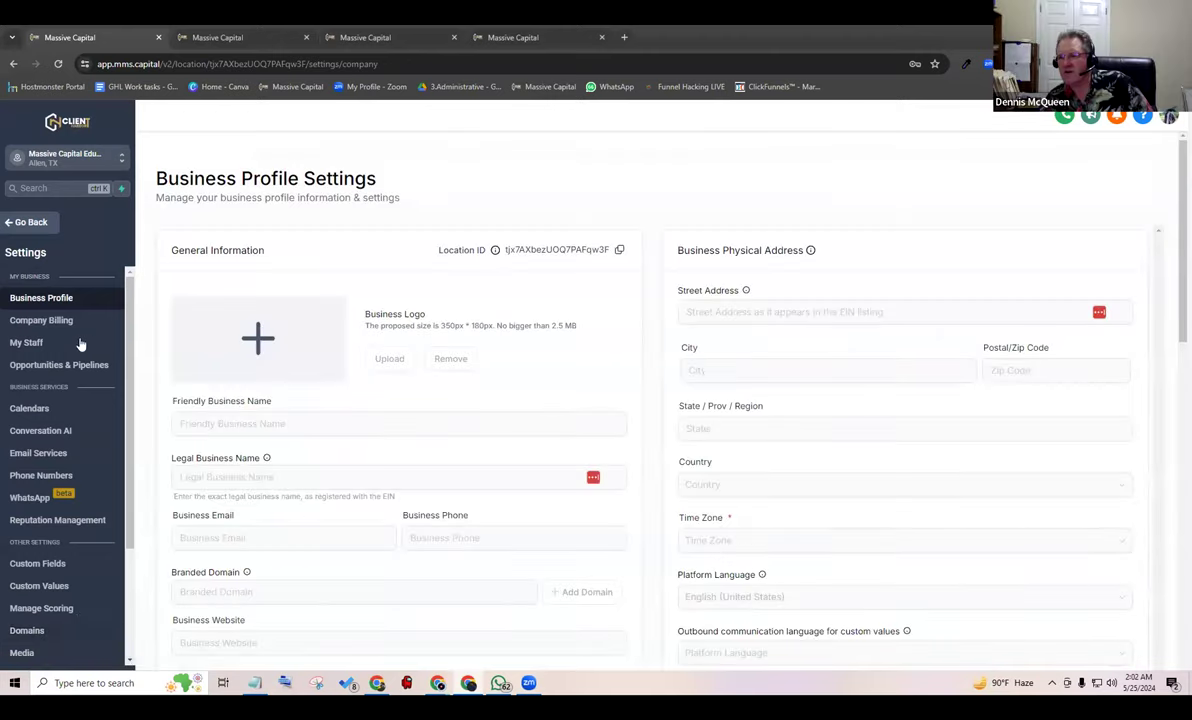
pyautogui.click(28, 224)
pyautogui.click(63, 468)
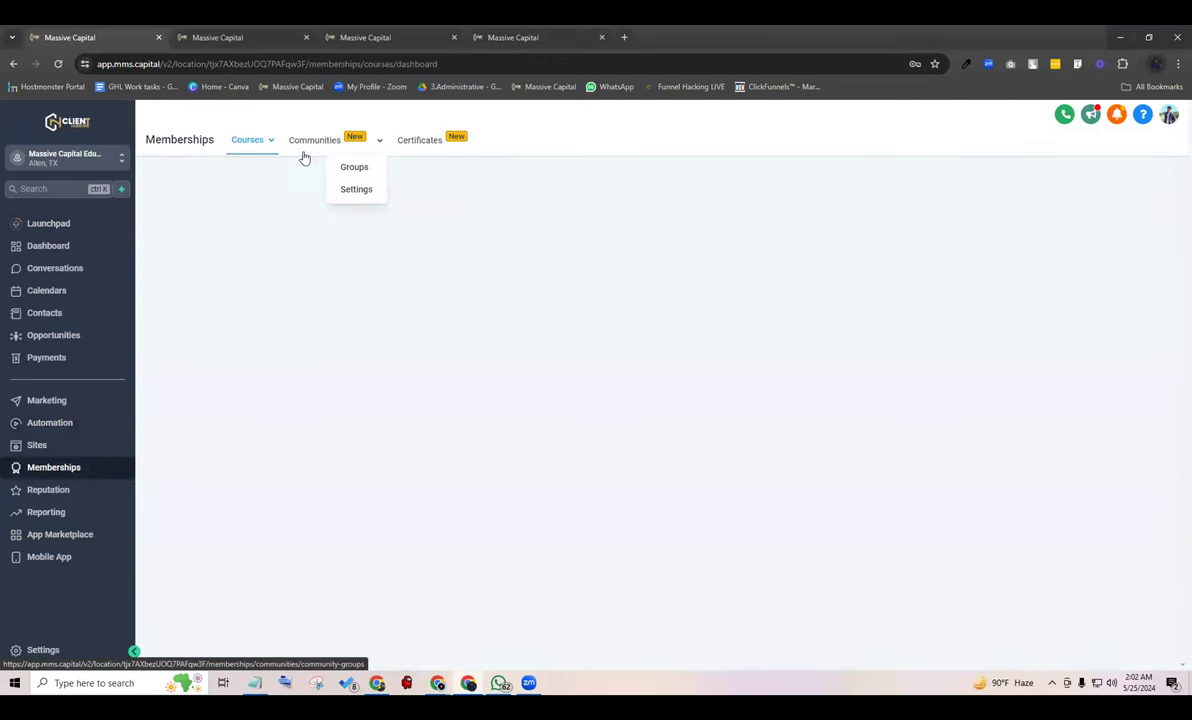
pyautogui.moveTo(269, 146)
pyautogui.click(247, 192)
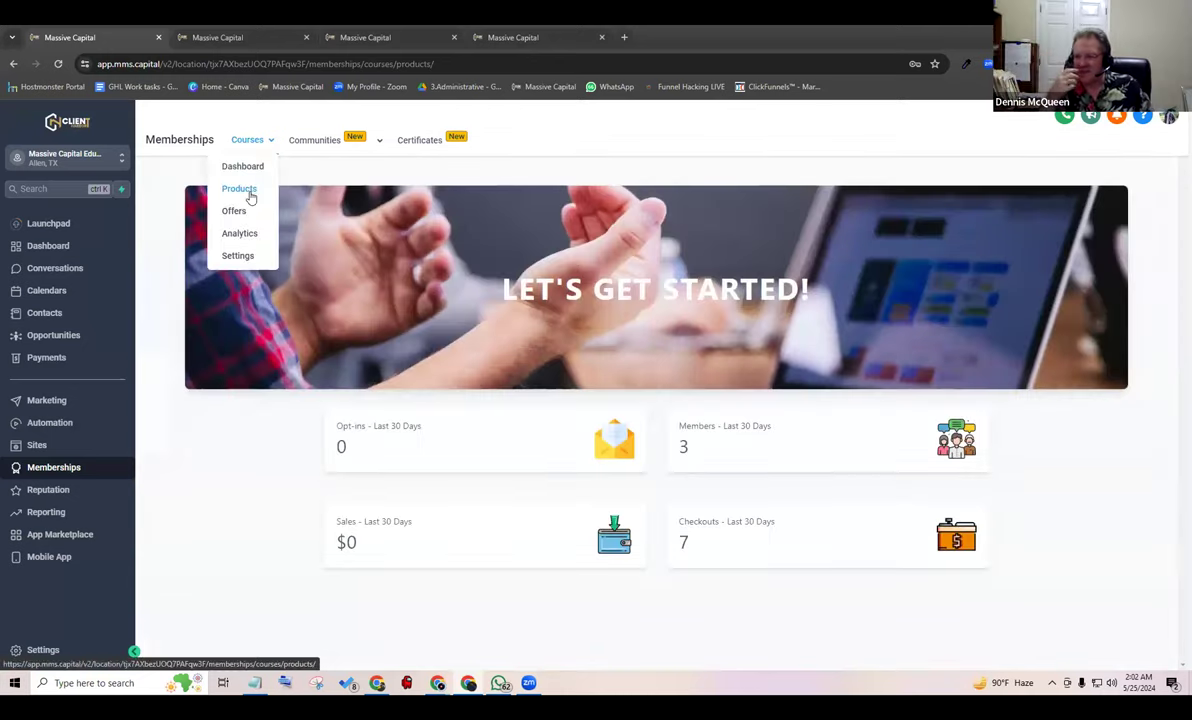
pyautogui.click(250, 190)
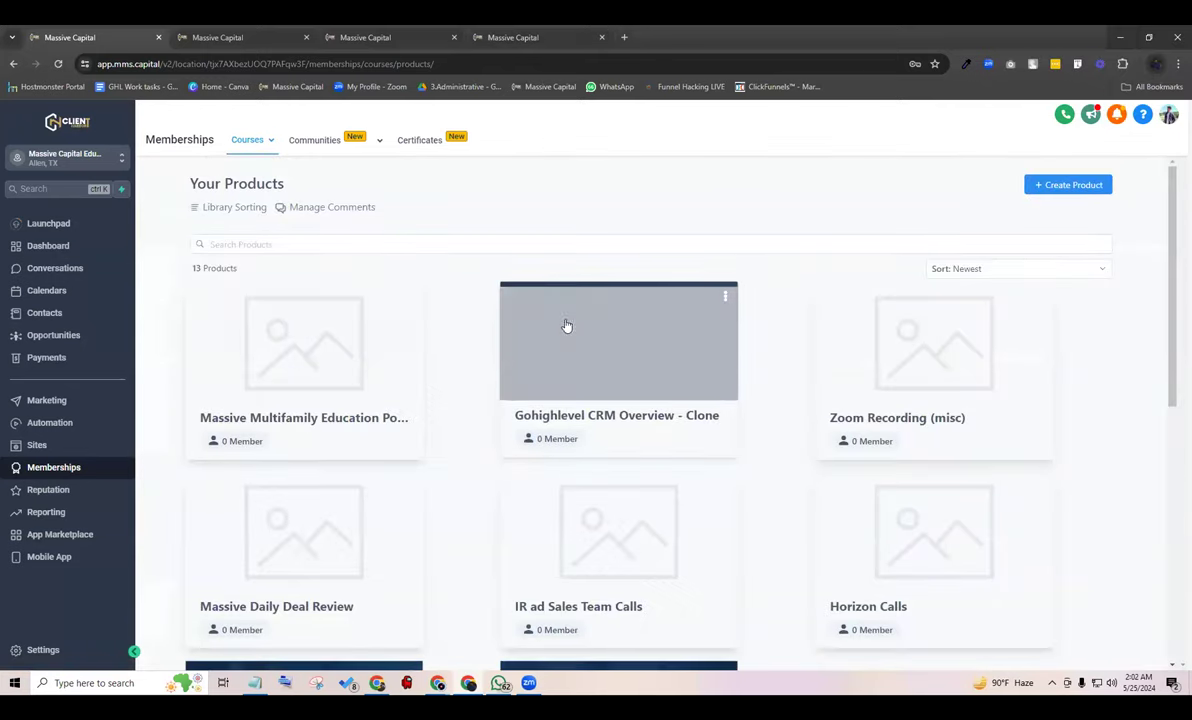
pyautogui.scroll(-2, 572, 338)
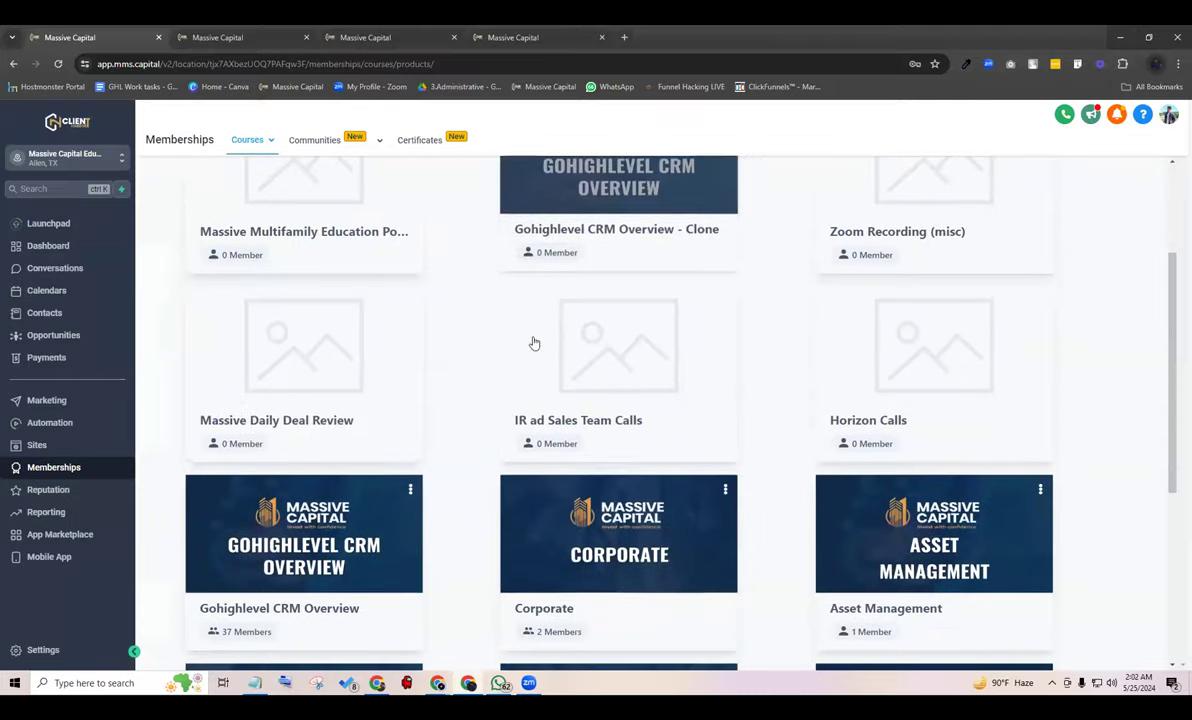
pyautogui.scroll(-2, 326, 346)
pyautogui.scroll(-2, 326, 346)
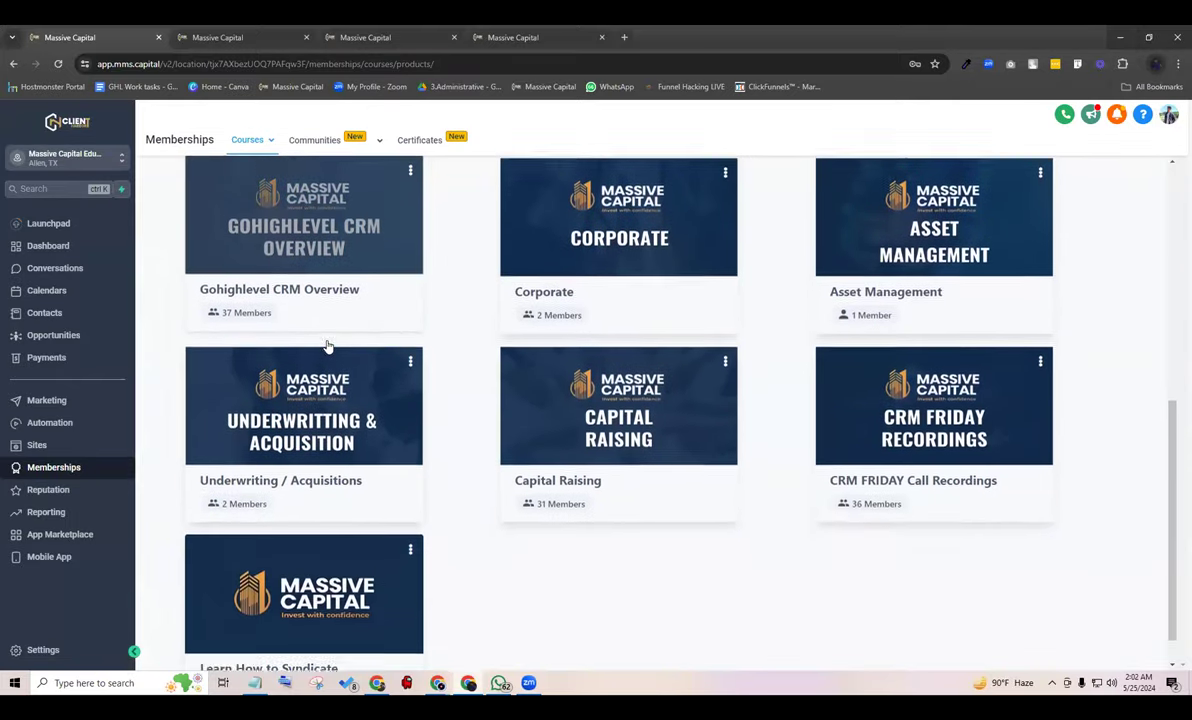
pyautogui.click(954, 398)
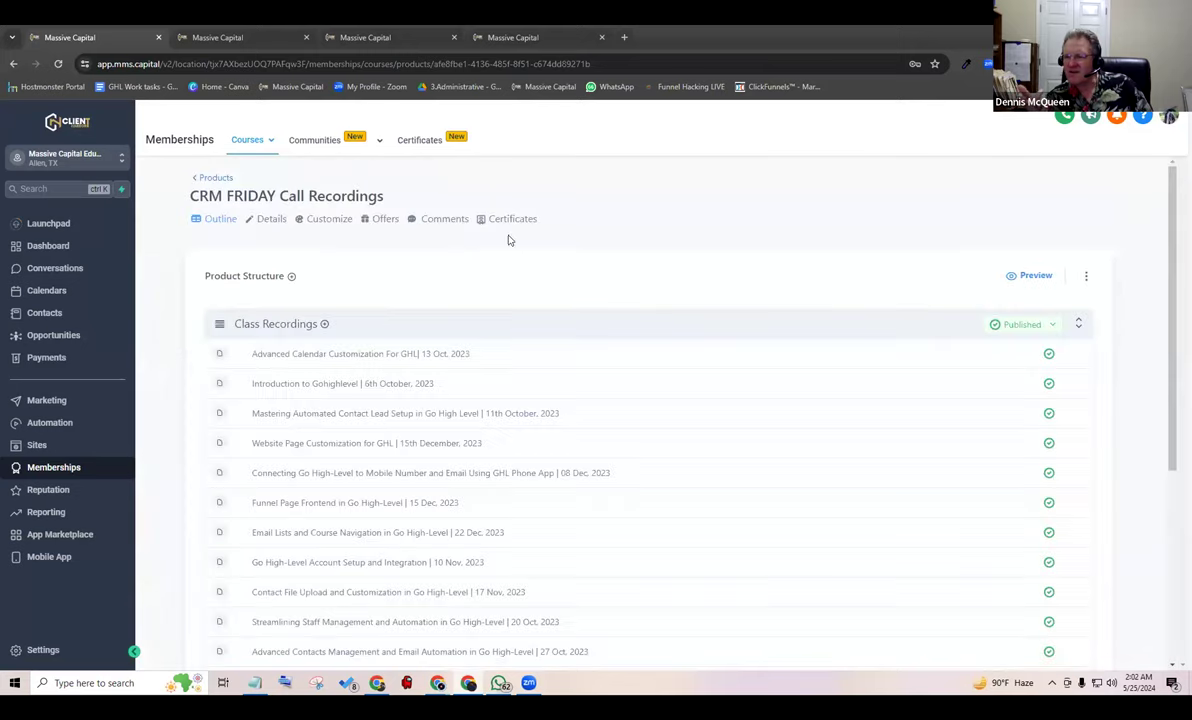
# Preview the CRM Friday Recordings offer's sign-up page from the course's Offers tab.
pyautogui.click(384, 220)
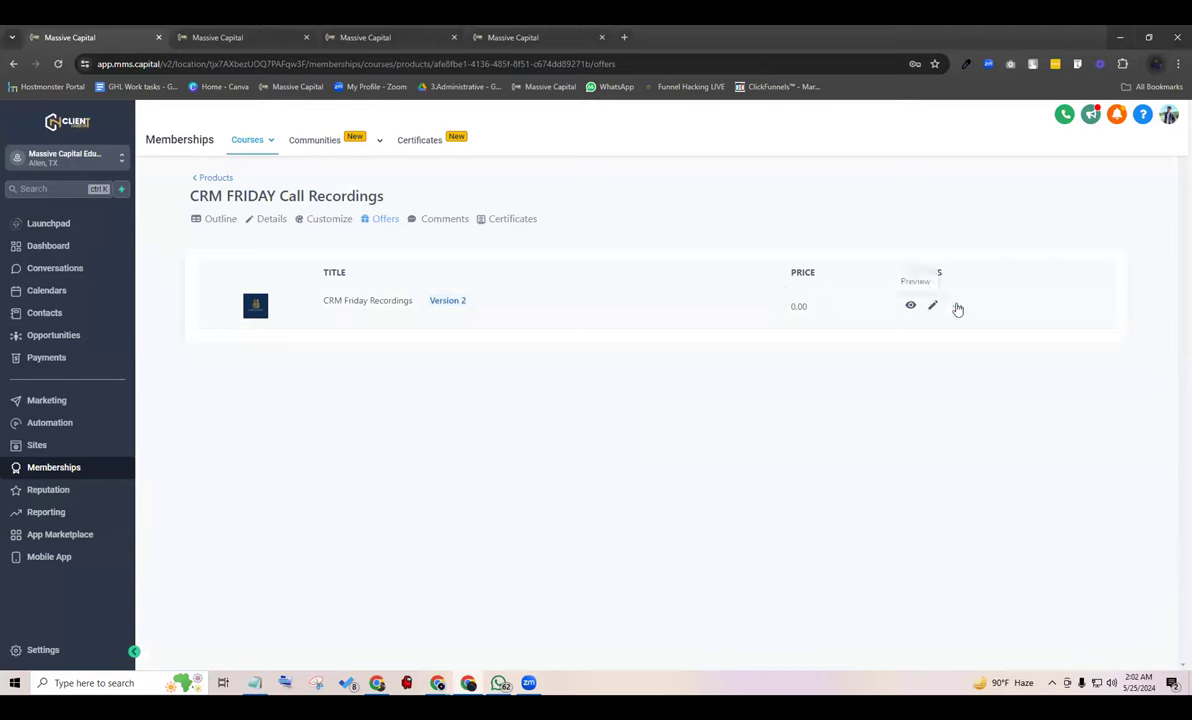
pyautogui.click(957, 306)
pyautogui.click(955, 419)
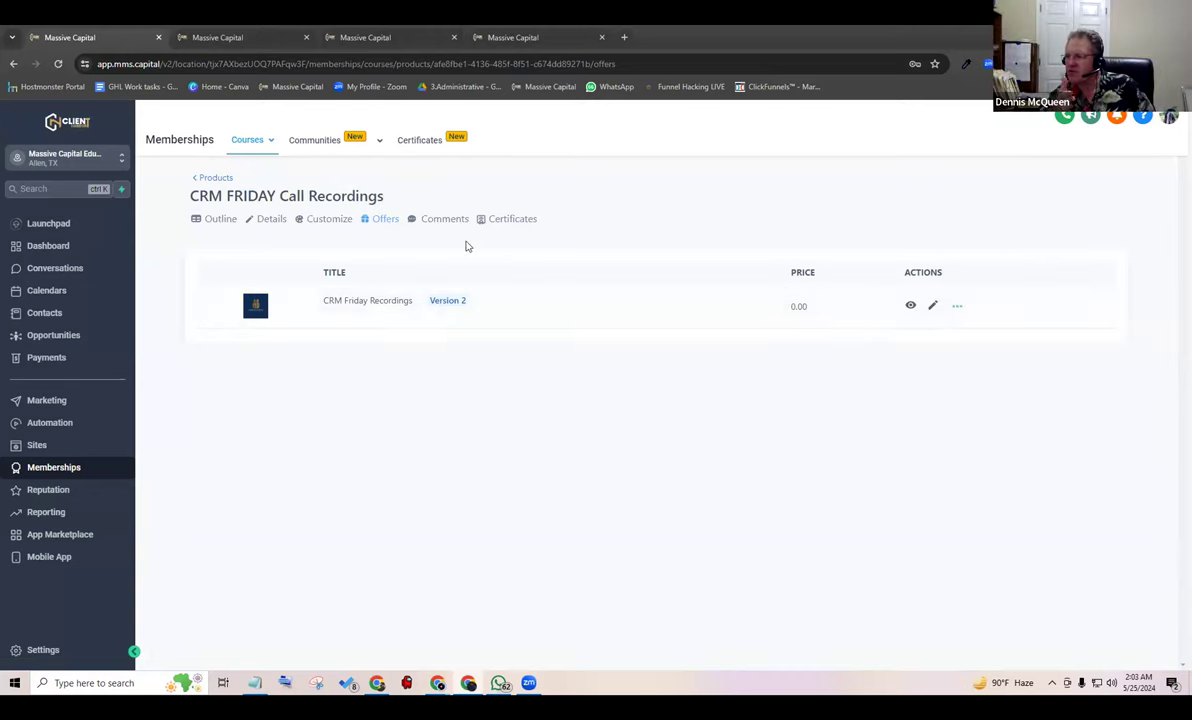
pyautogui.click(910, 306)
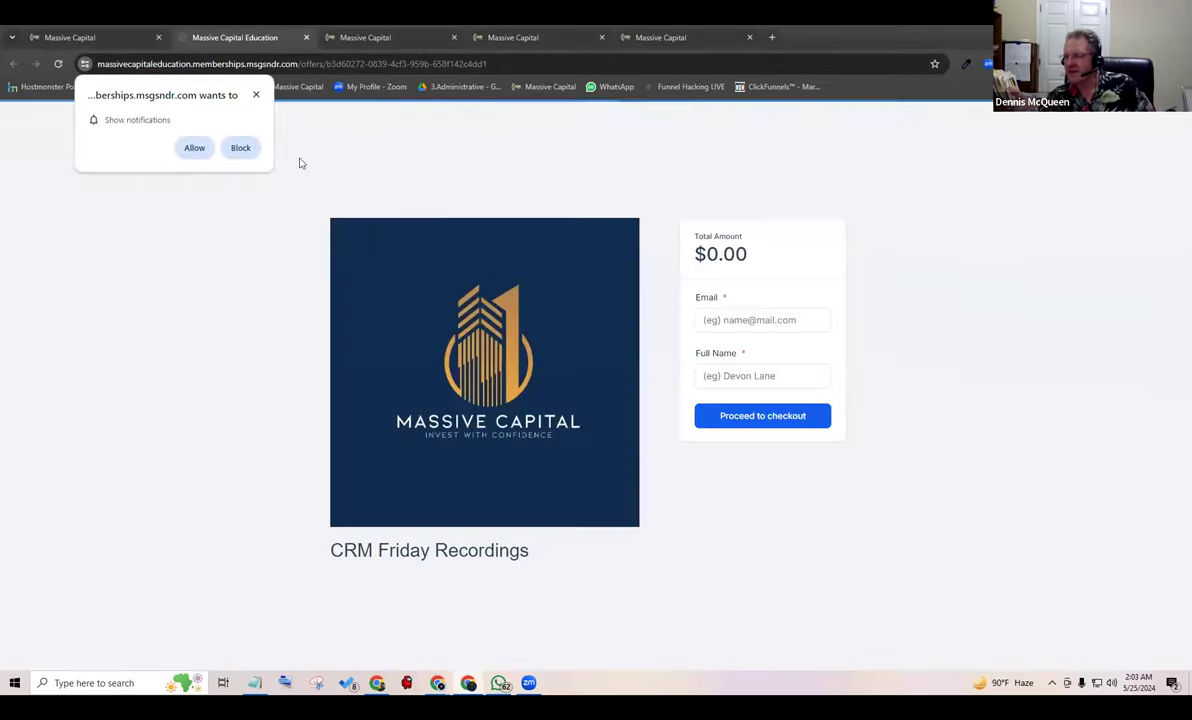
# Enter the member's email address in the offer's sign-up form.
pyautogui.click(761, 321)
pyautogui.write('M')
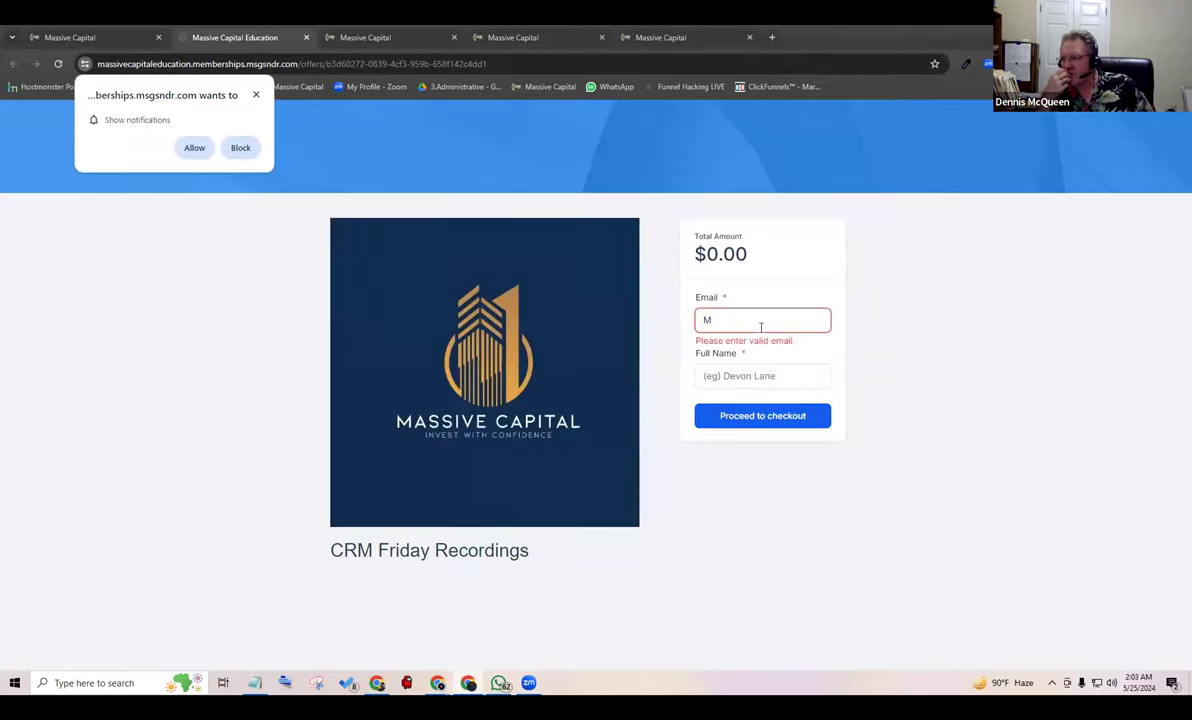
pyautogui.press('BackSpace')
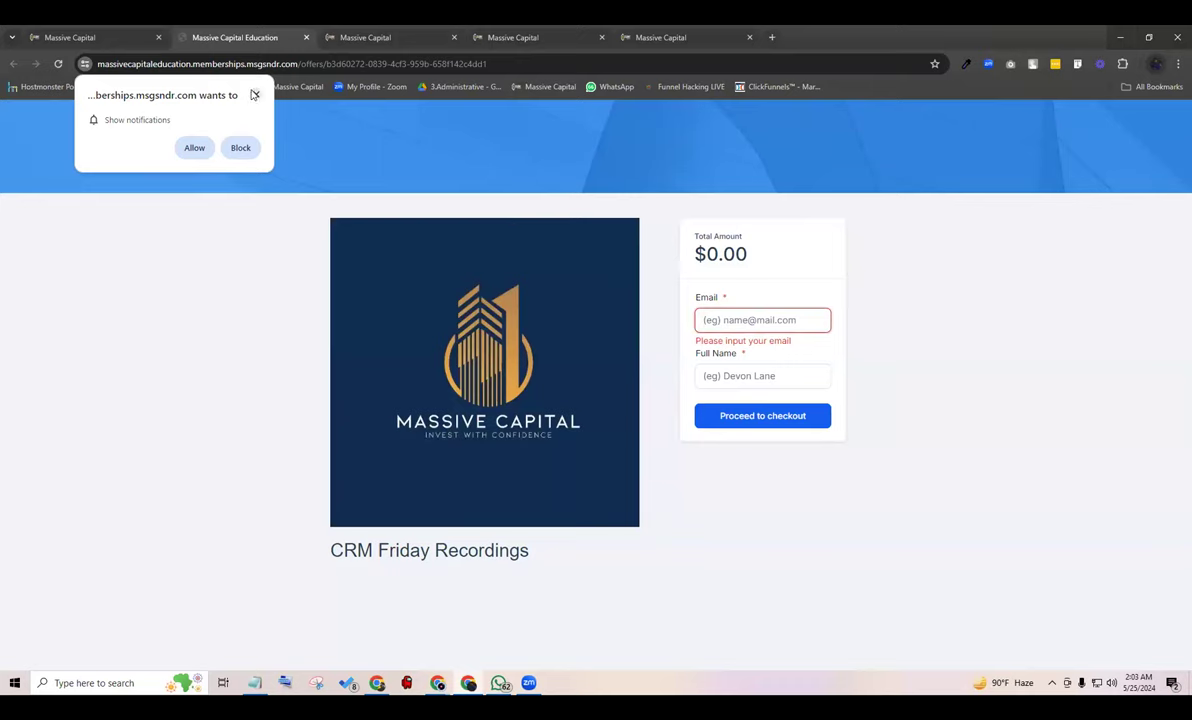
pyautogui.click(254, 95)
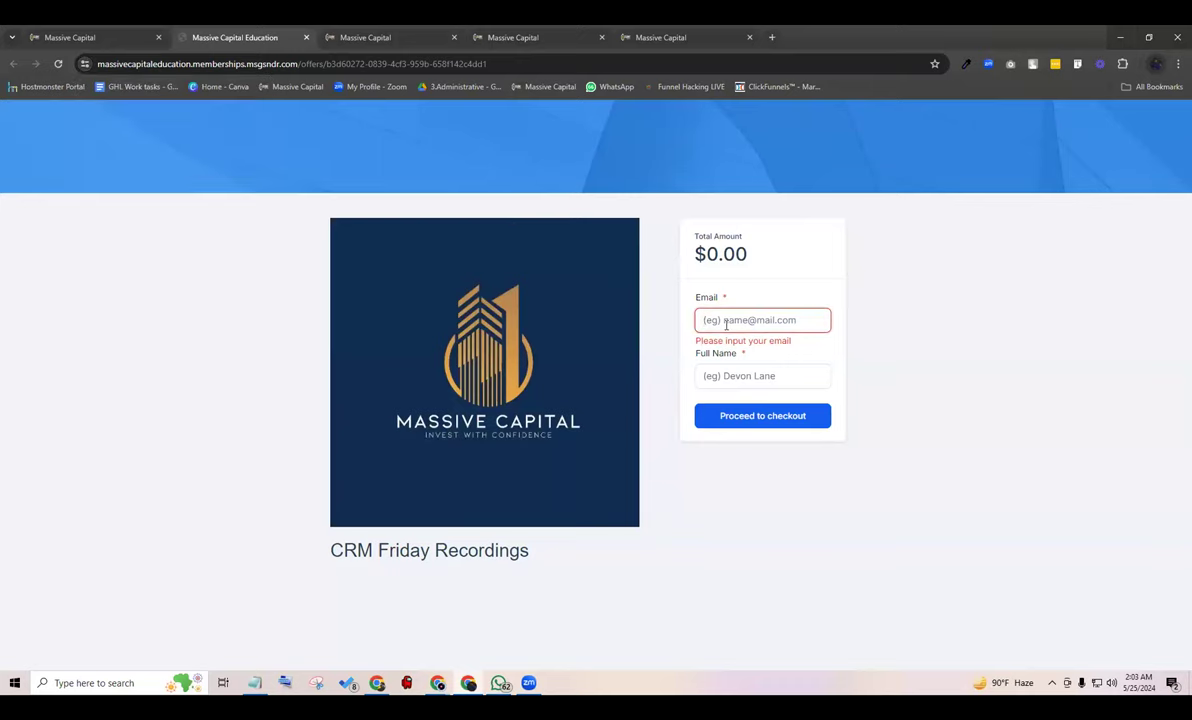
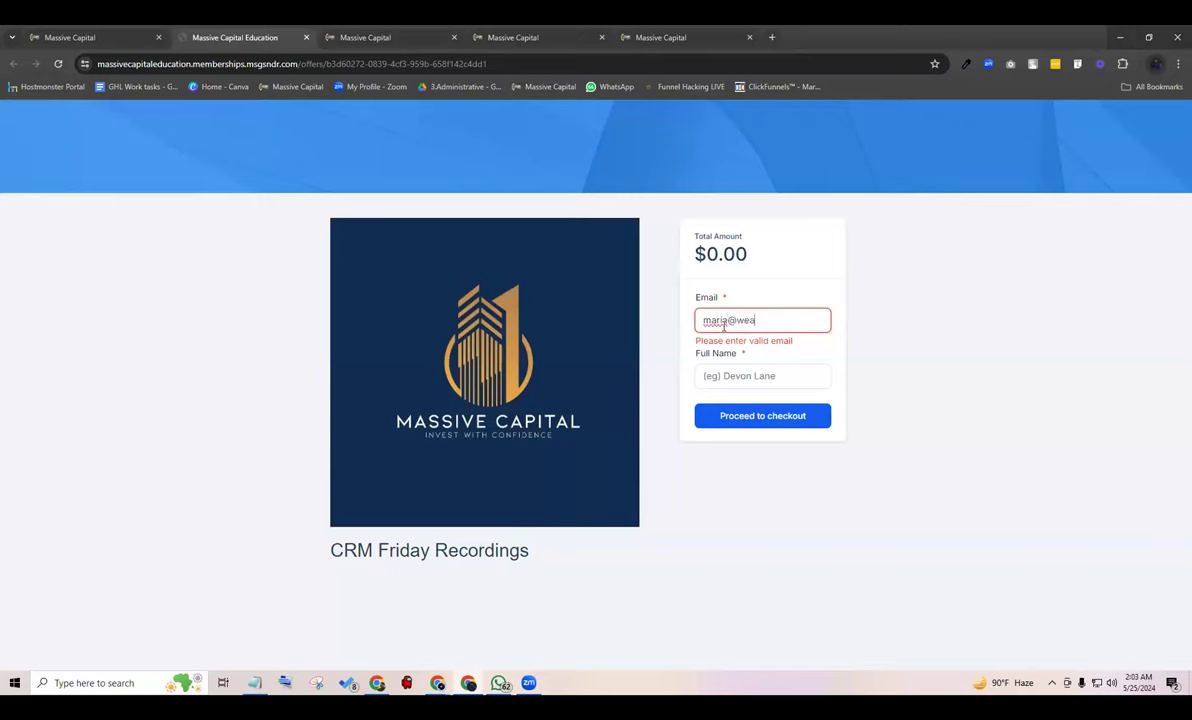
# Enter the member's full name, submit the free sign-up, and open the member dashboard.
pyautogui.click(727, 371)
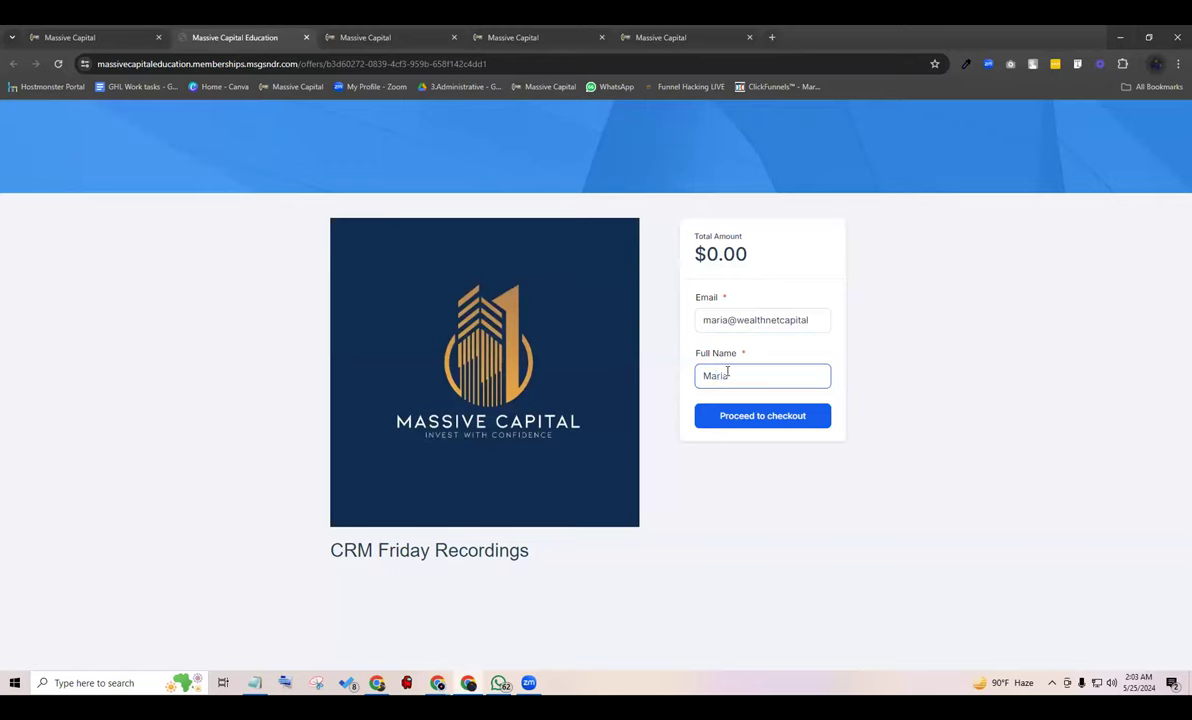
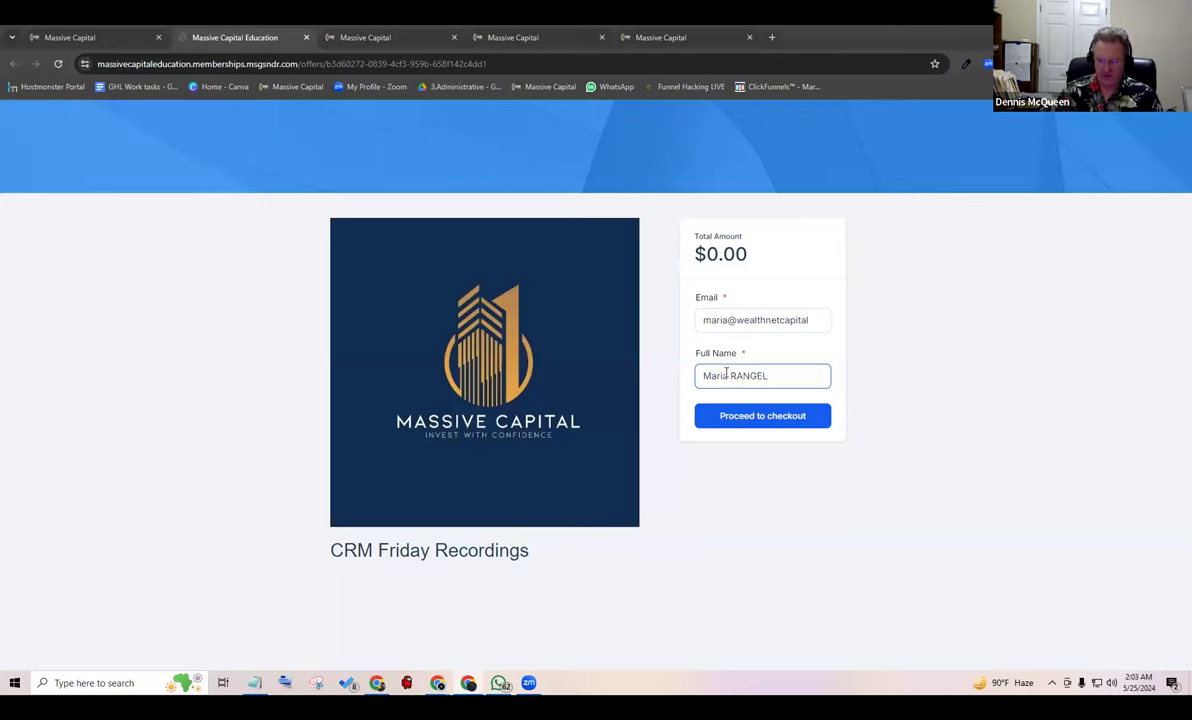
pyautogui.click(762, 416)
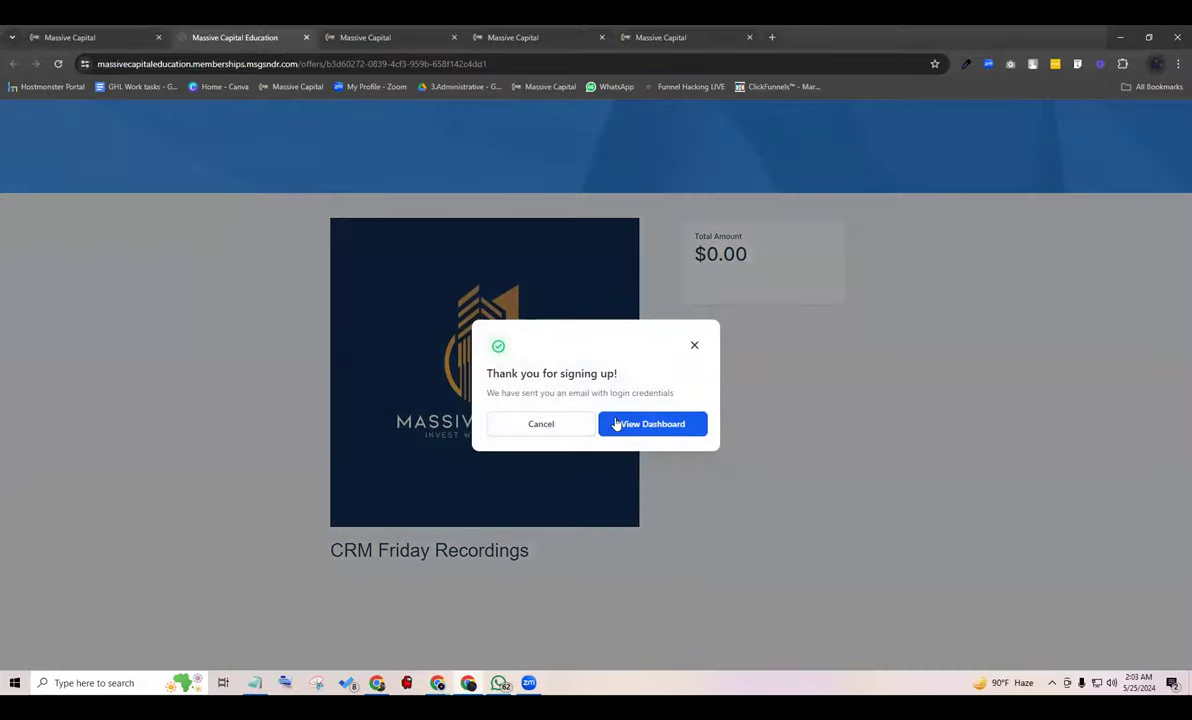
pyautogui.click(616, 424)
pyautogui.click(255, 30)
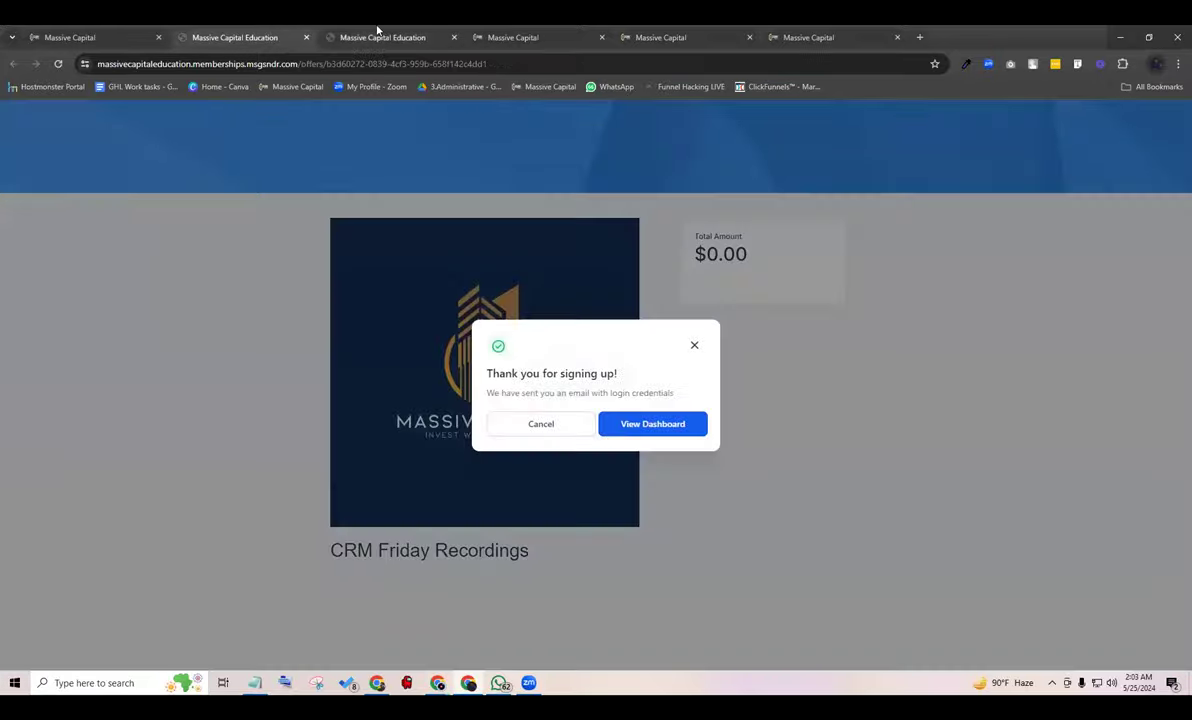
# Check the new course library tab, then dismiss the offer's thank-you dialog for a fresh form.
pyautogui.click(378, 33)
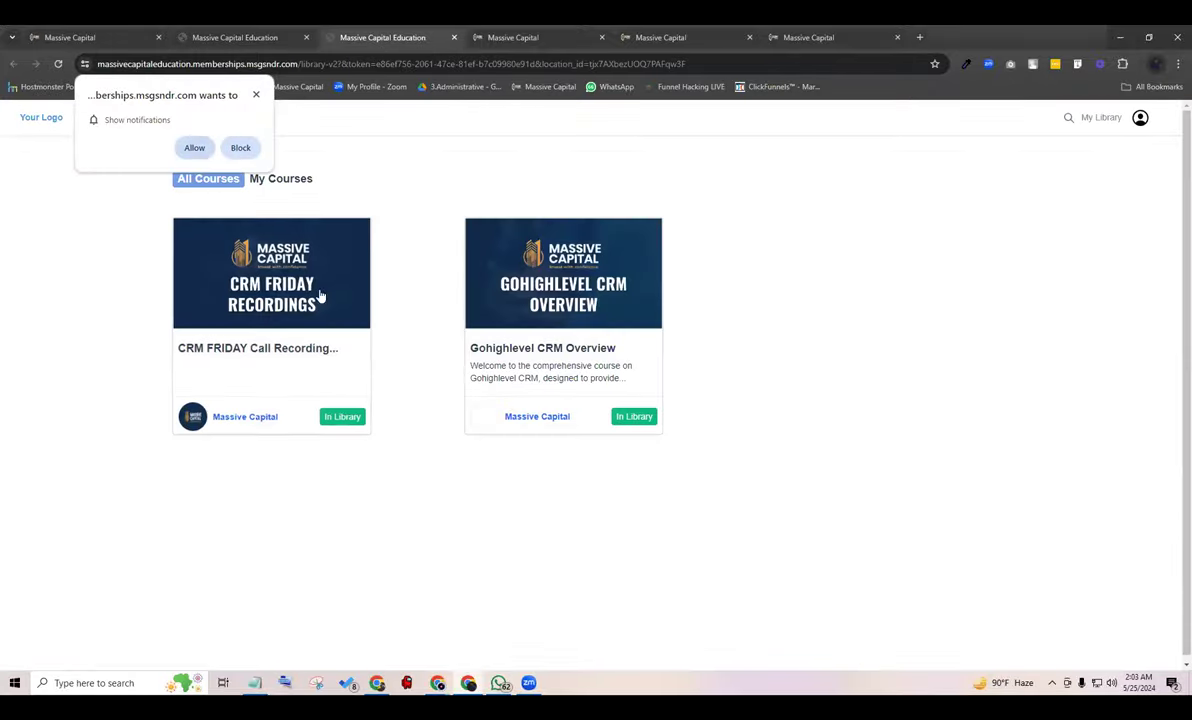
pyautogui.click(256, 94)
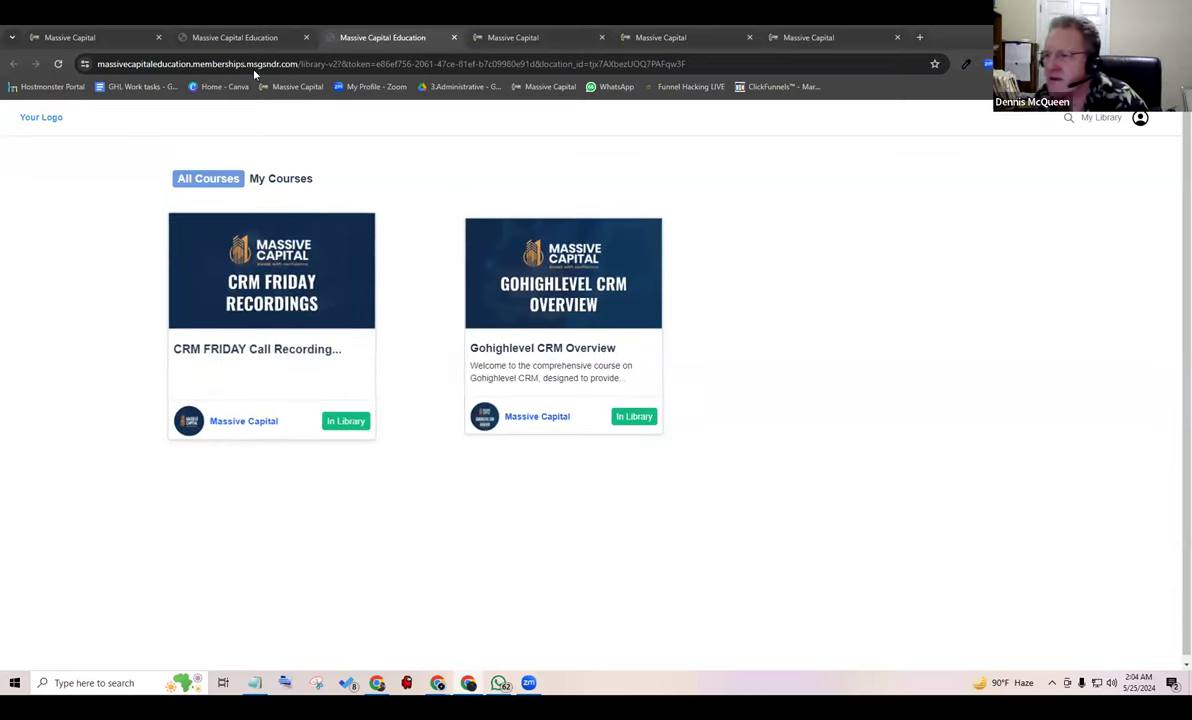
pyautogui.click(245, 37)
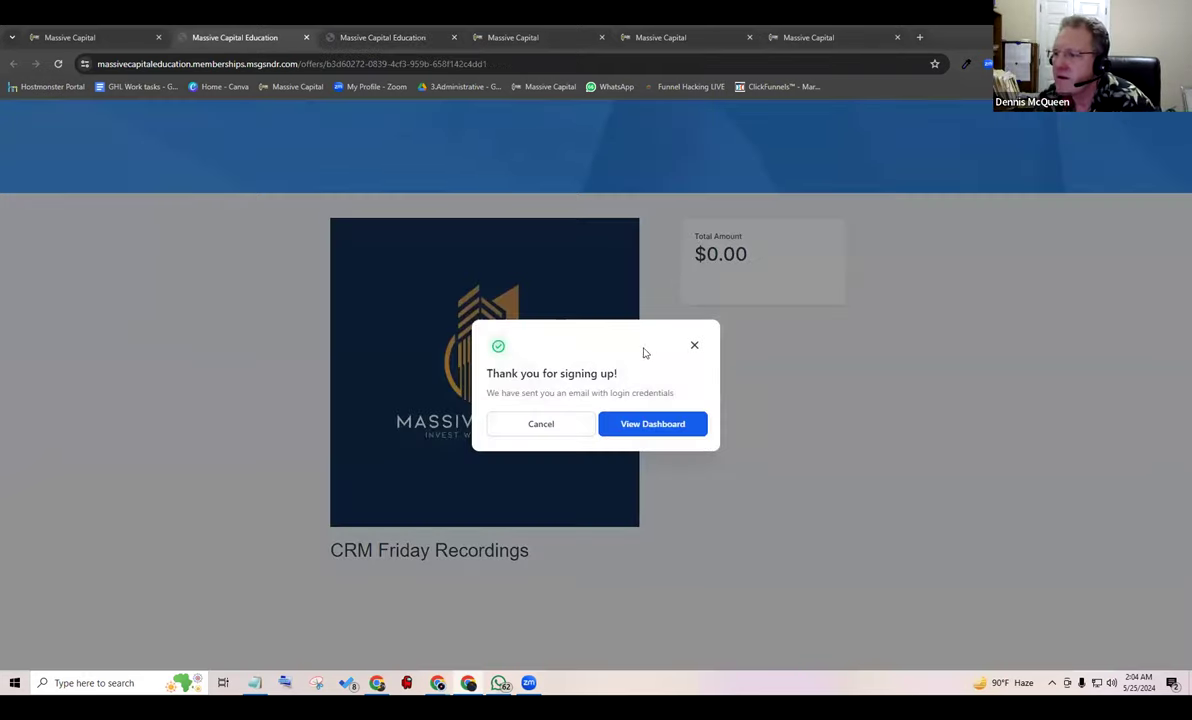
pyautogui.click(244, 158)
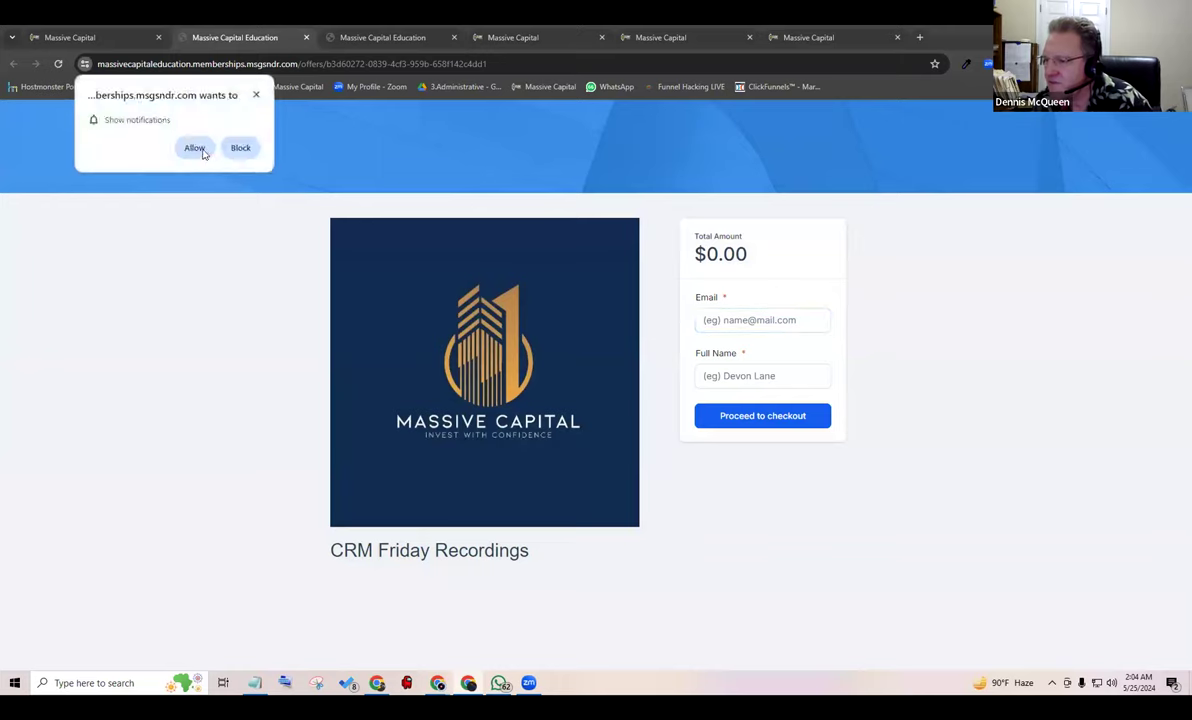
# Allow notifications and submit a second sign-up with the member's email and first name.
pyautogui.click(201, 148)
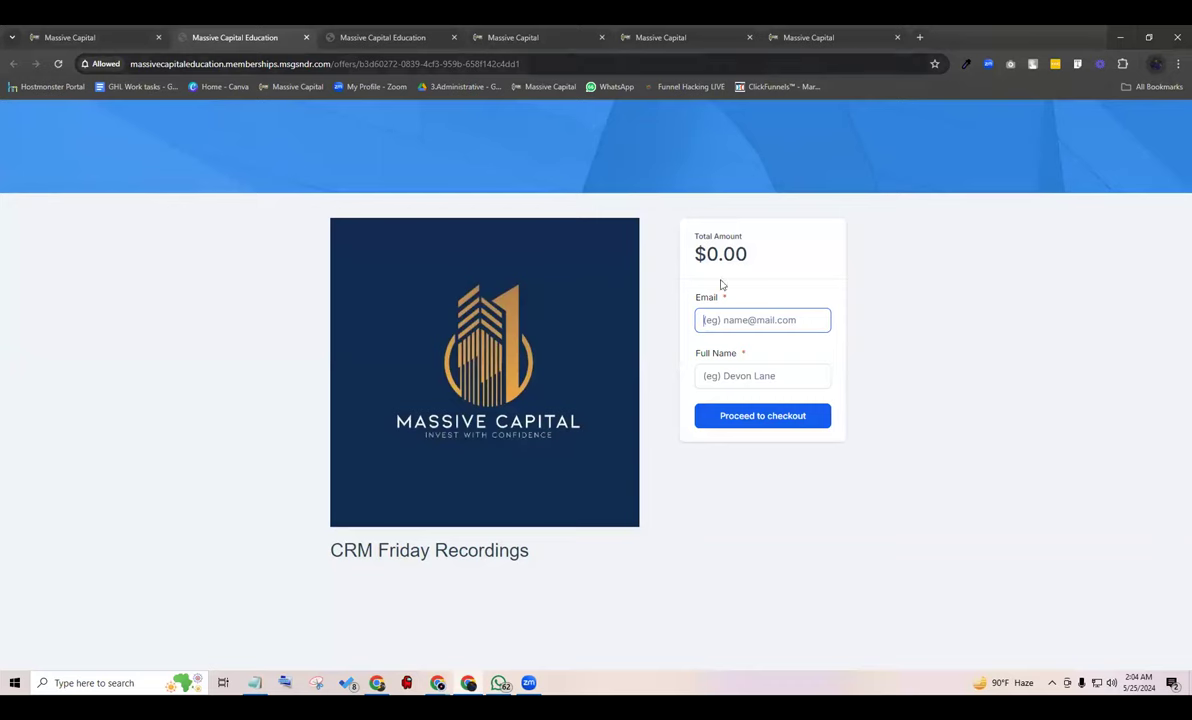
pyautogui.write('dE')
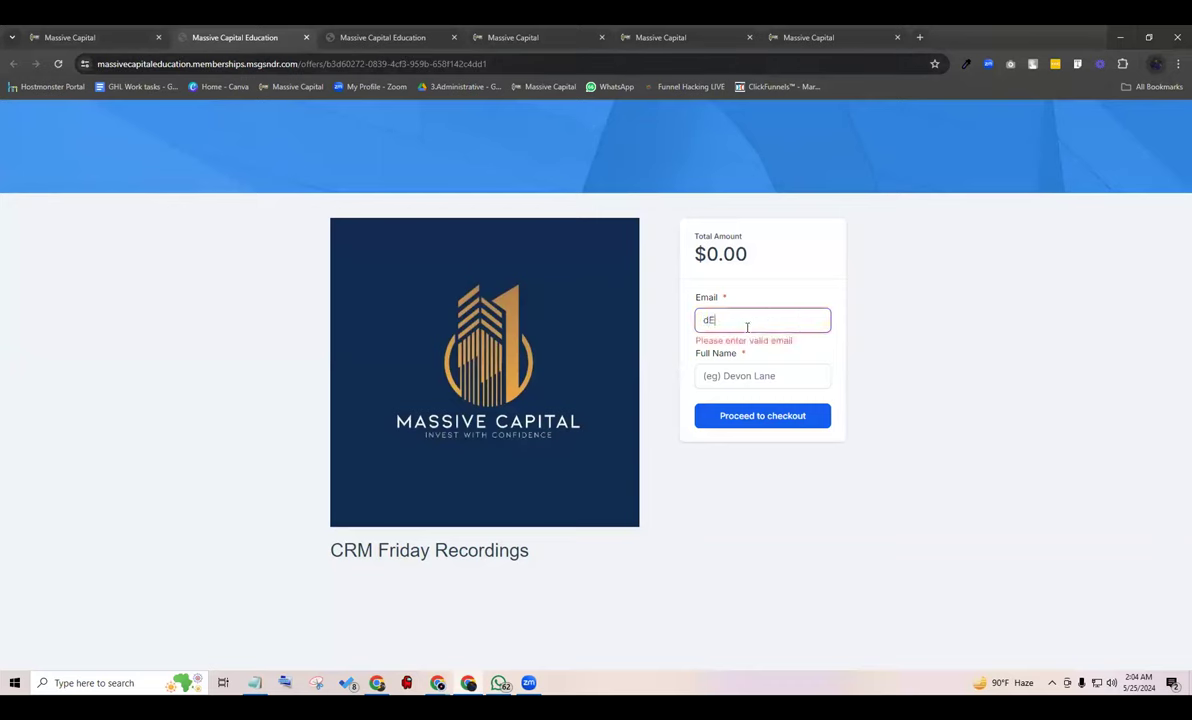
pyautogui.press('BackSpace')
pyautogui.write('denni')
pyautogui.press('BackSpace')
pyautogui.press('BackSpace')
pyautogui.press('BackSpace')
pyautogui.press('BackSpace')
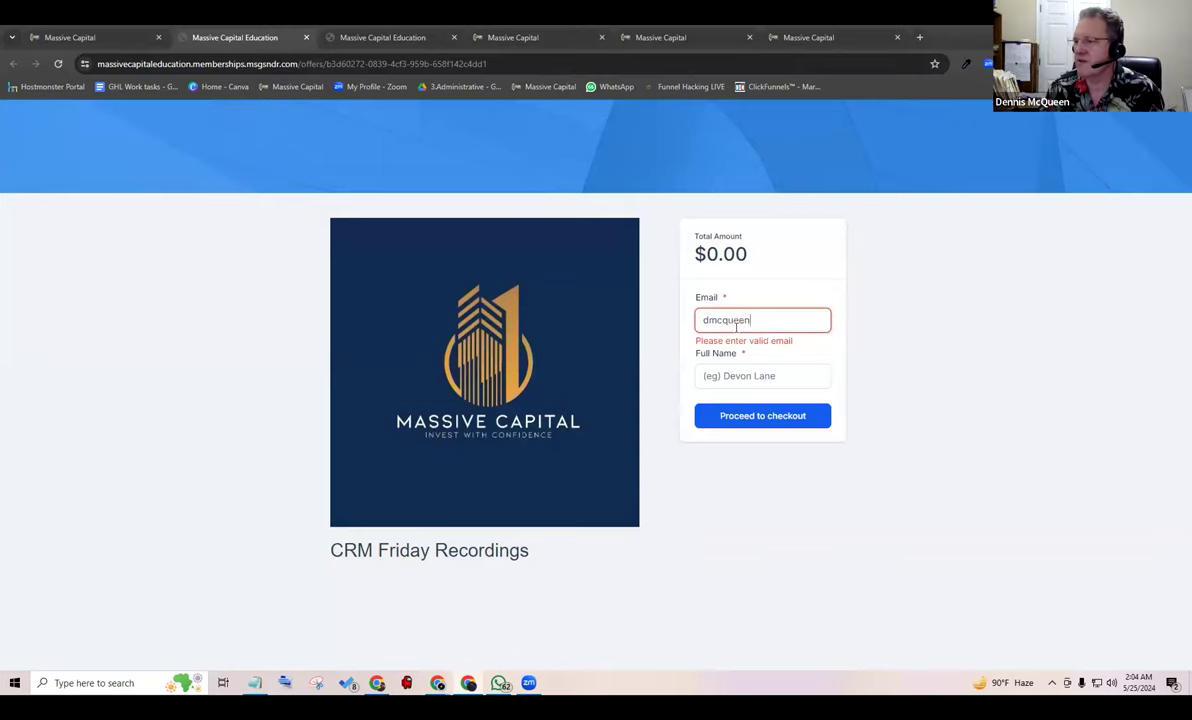
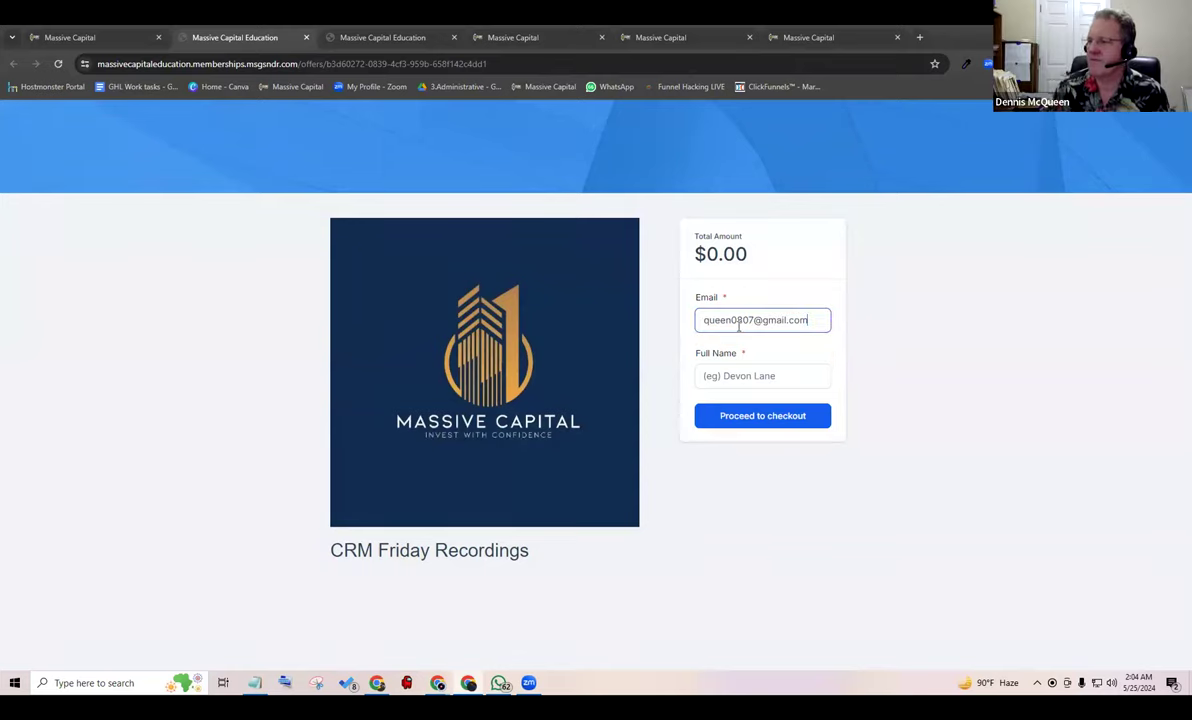
pyautogui.click(766, 376)
pyautogui.write('Dennis')
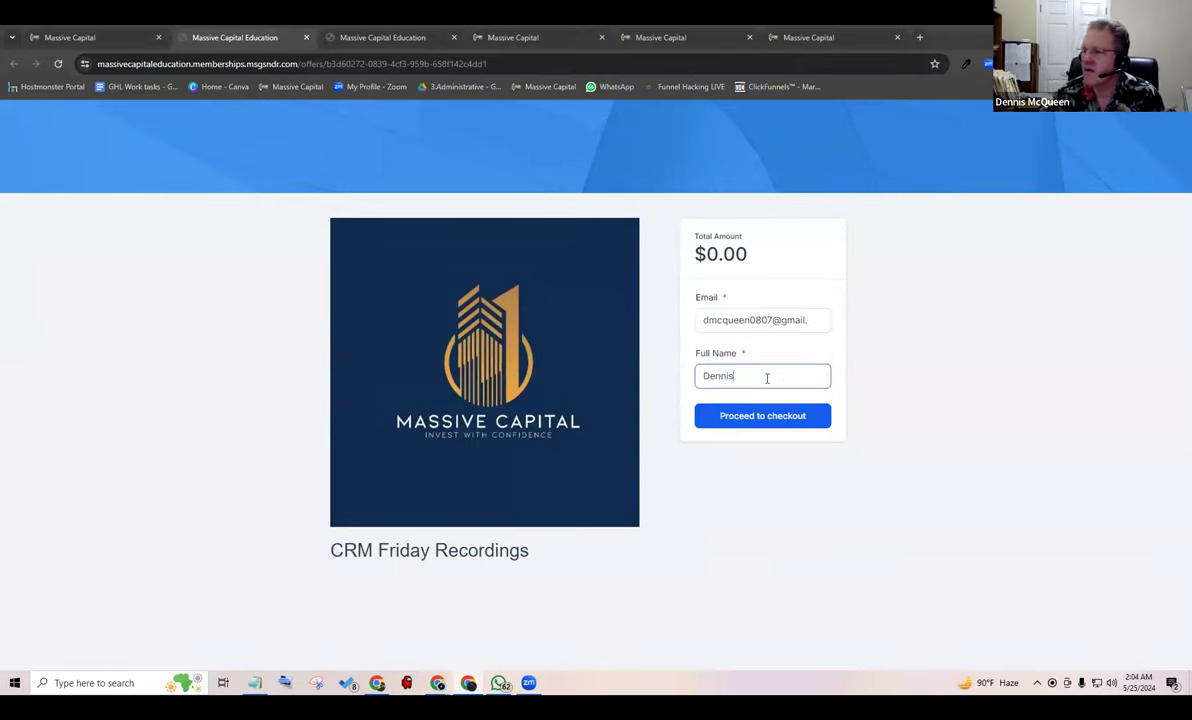
pyautogui.click(766, 415)
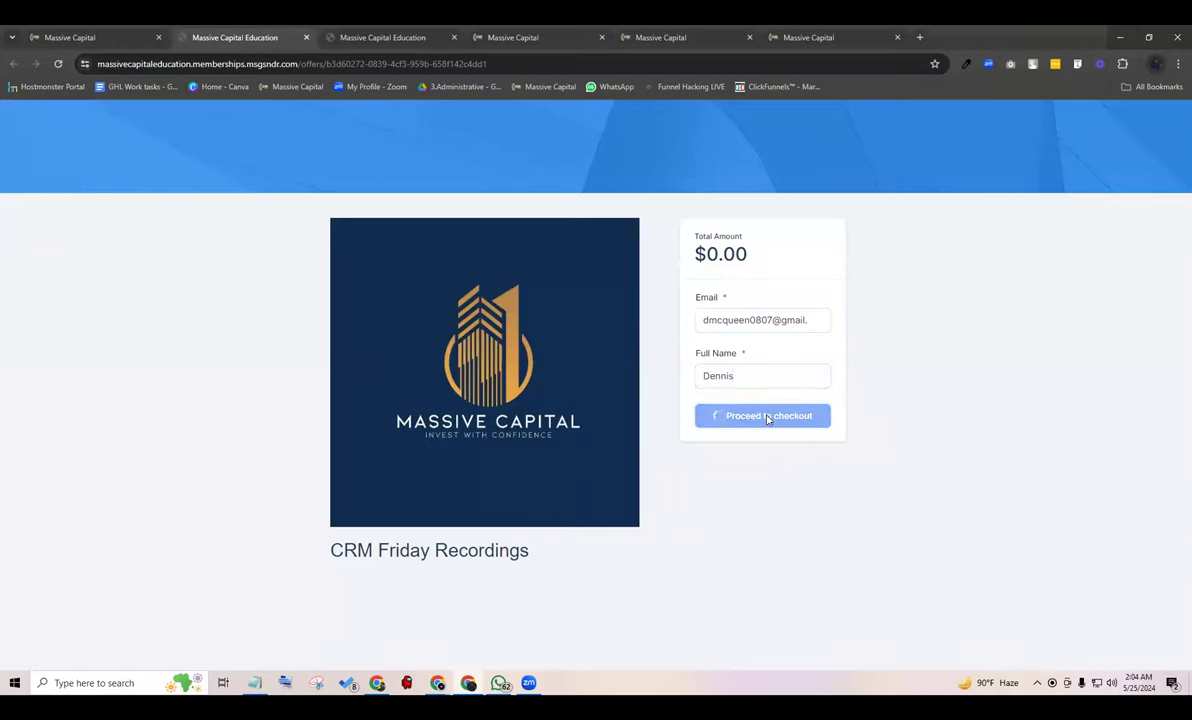
# Follow the login link to the course library and copy its web address.
pyautogui.click(777, 358)
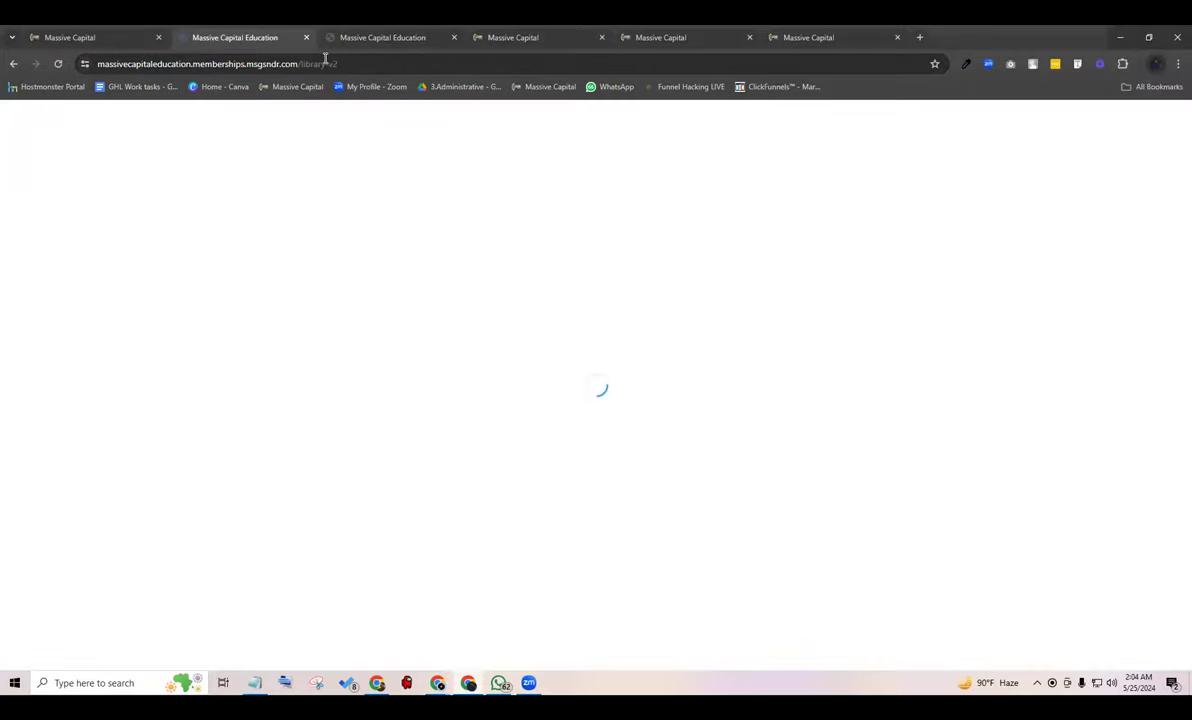
pyautogui.click(344, 63)
pyautogui.hotkey('ctrl', 'c')
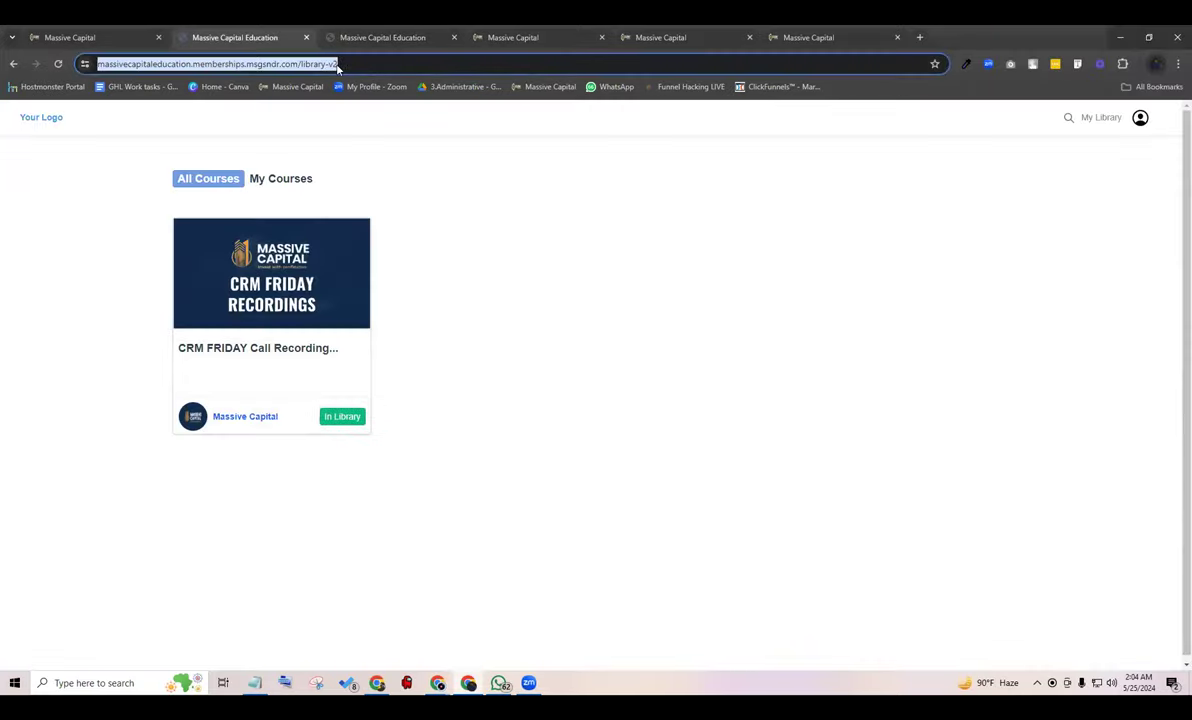
pyautogui.click(64, 37)
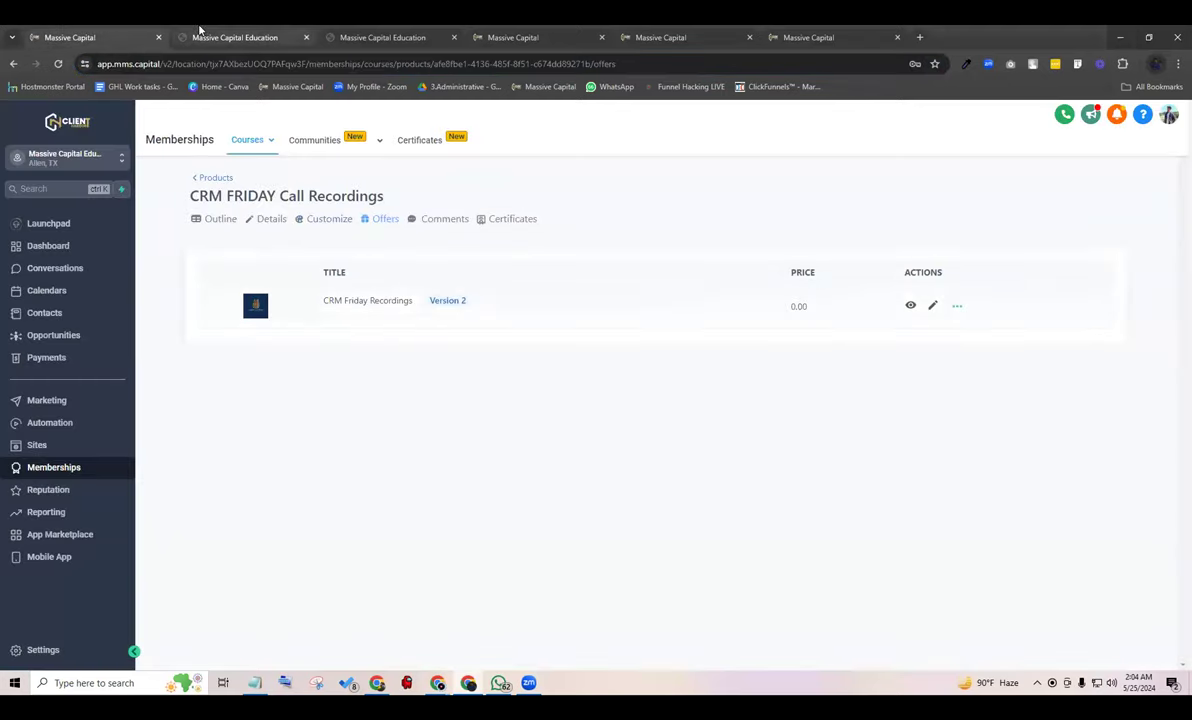
pyautogui.click(235, 38)
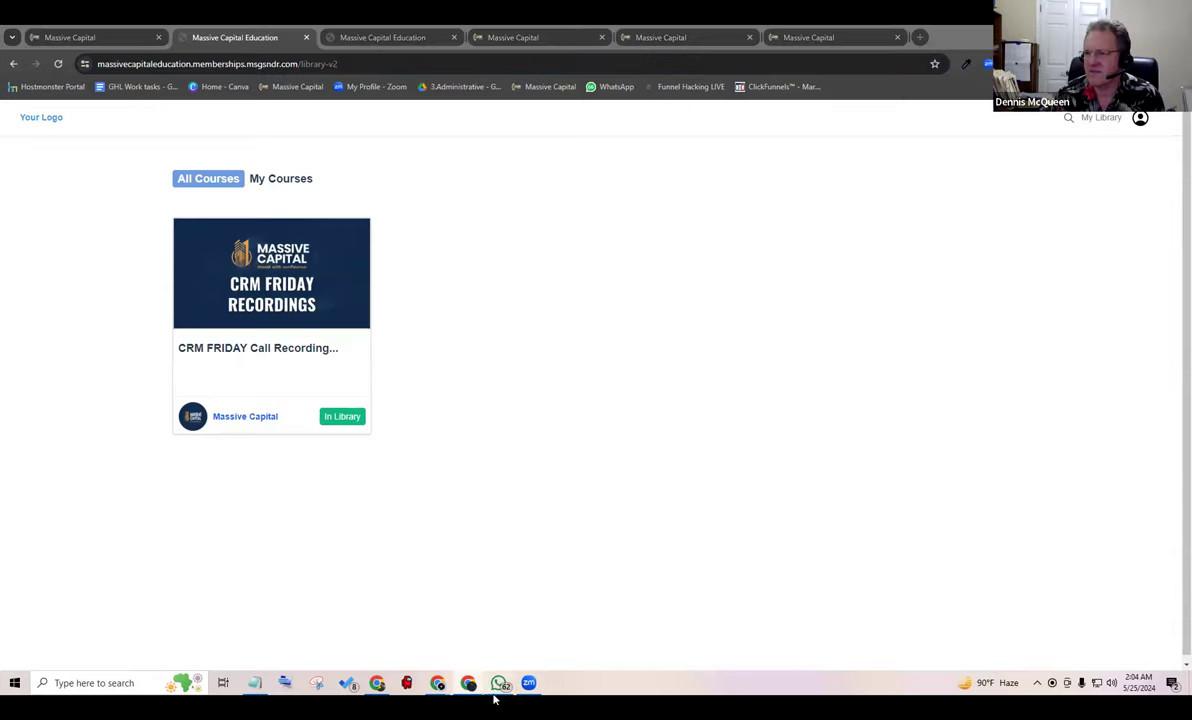
pyautogui.click(499, 682)
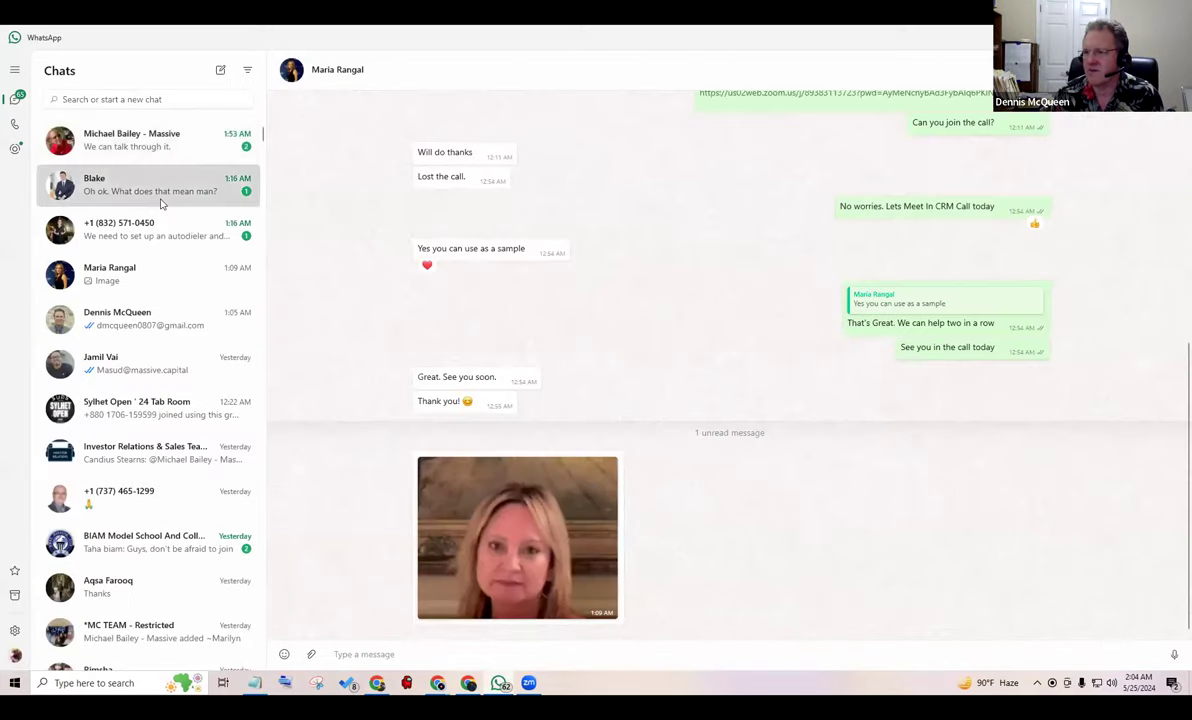
# Share the course library link in two contacts' WhatsApp chats.
pyautogui.click(161, 190)
pyautogui.scroll(-1, 162, 264)
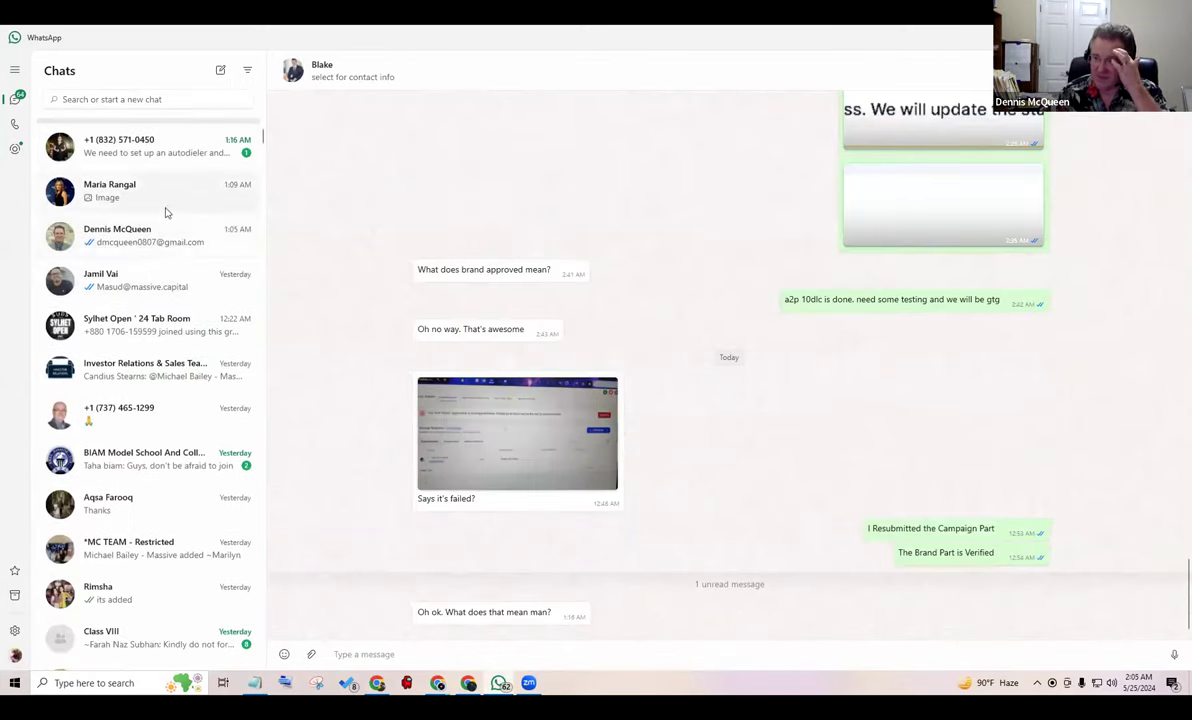
pyautogui.click(167, 245)
pyautogui.hotkey('ctrl', 'v')
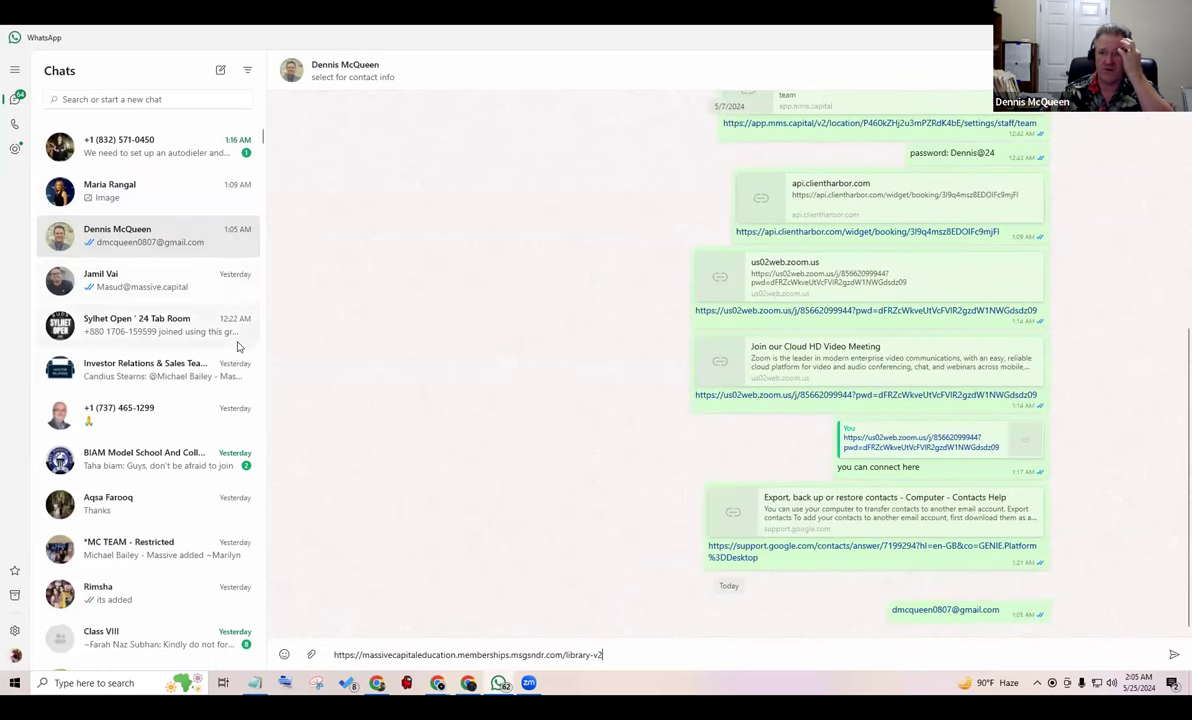
pyautogui.press('Return')
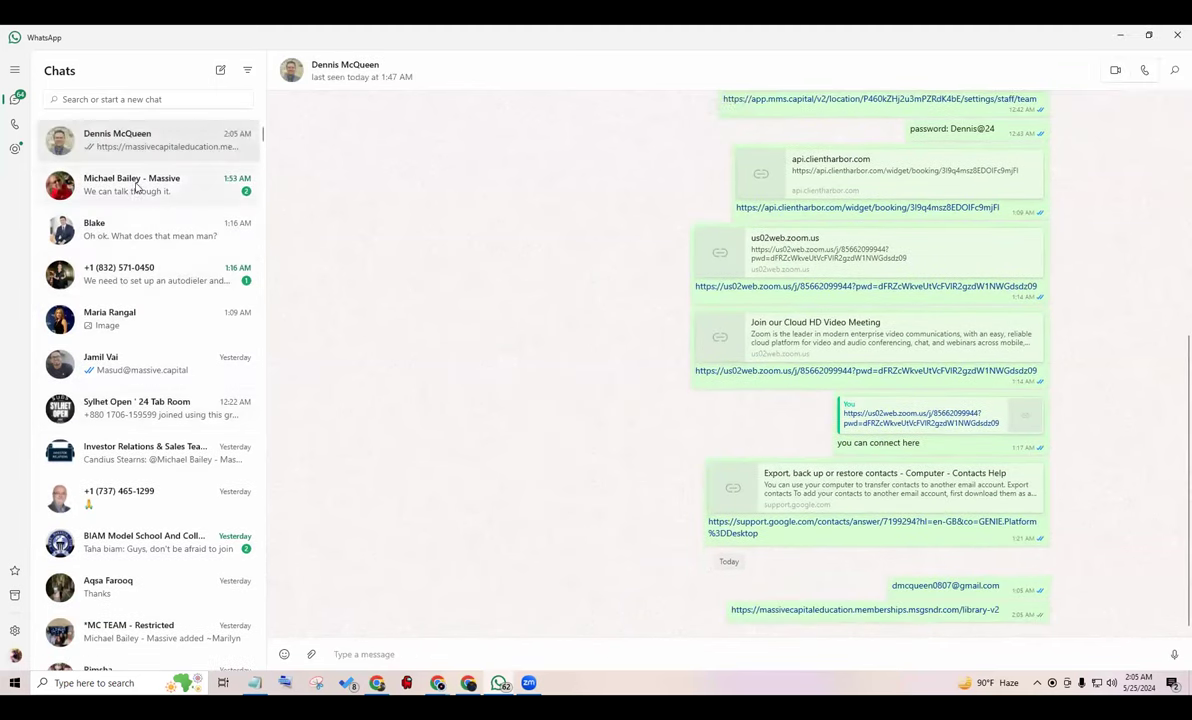
pyautogui.click(160, 323)
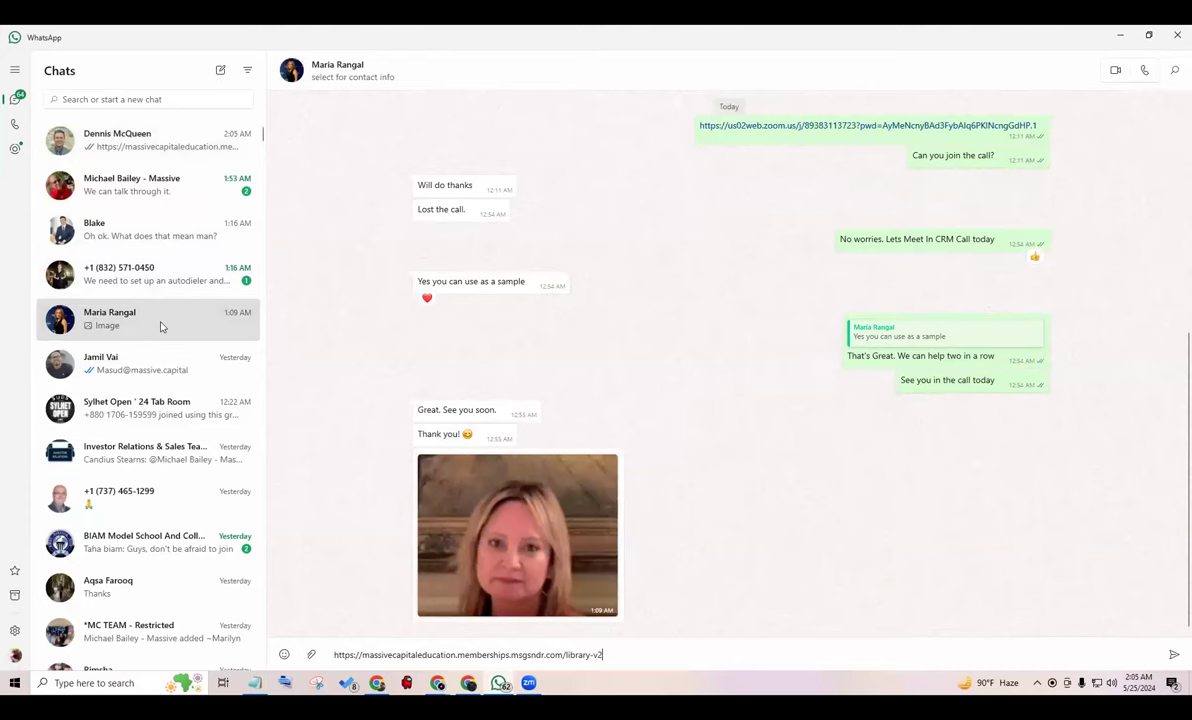
pyautogui.press('Return')
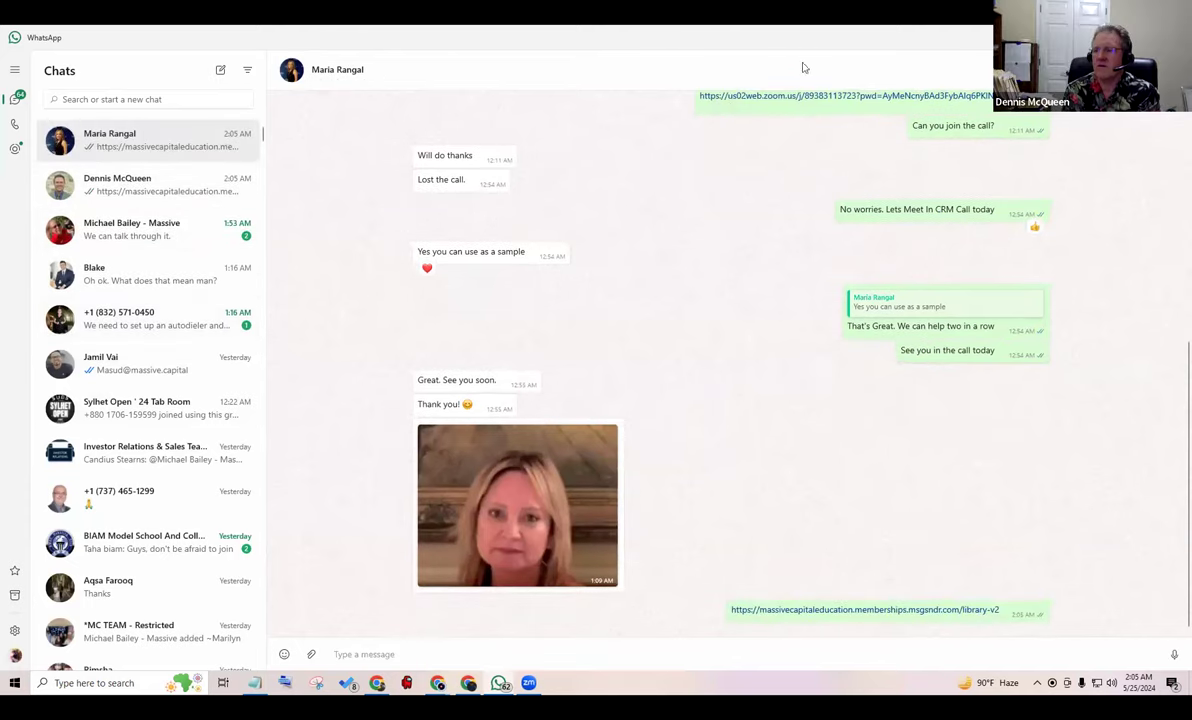
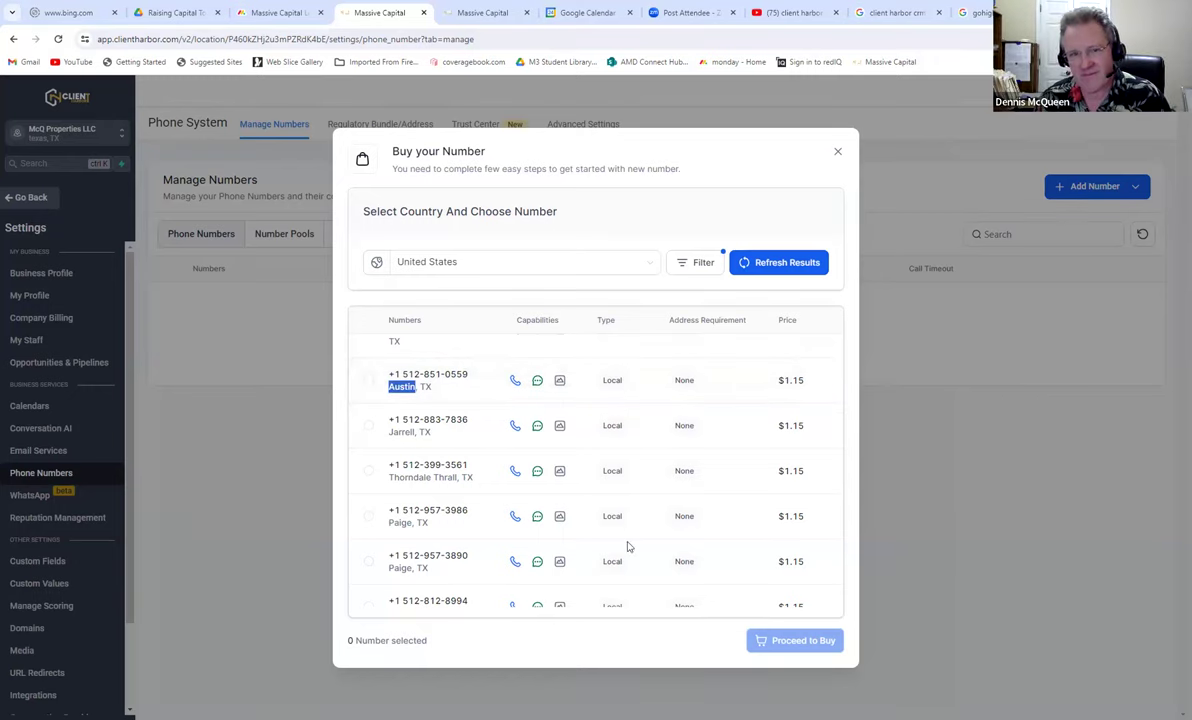
pyautogui.click(463, 383)
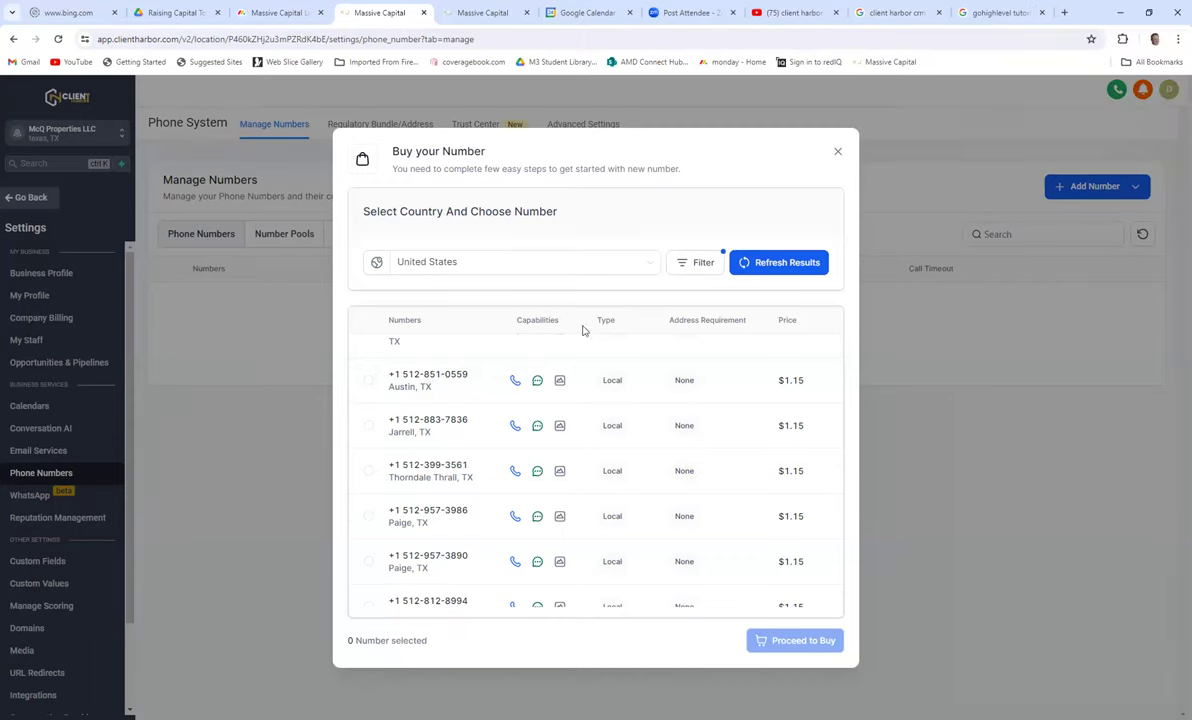
pyautogui.doubleClick(425, 386)
pyautogui.doubleClick(429, 374)
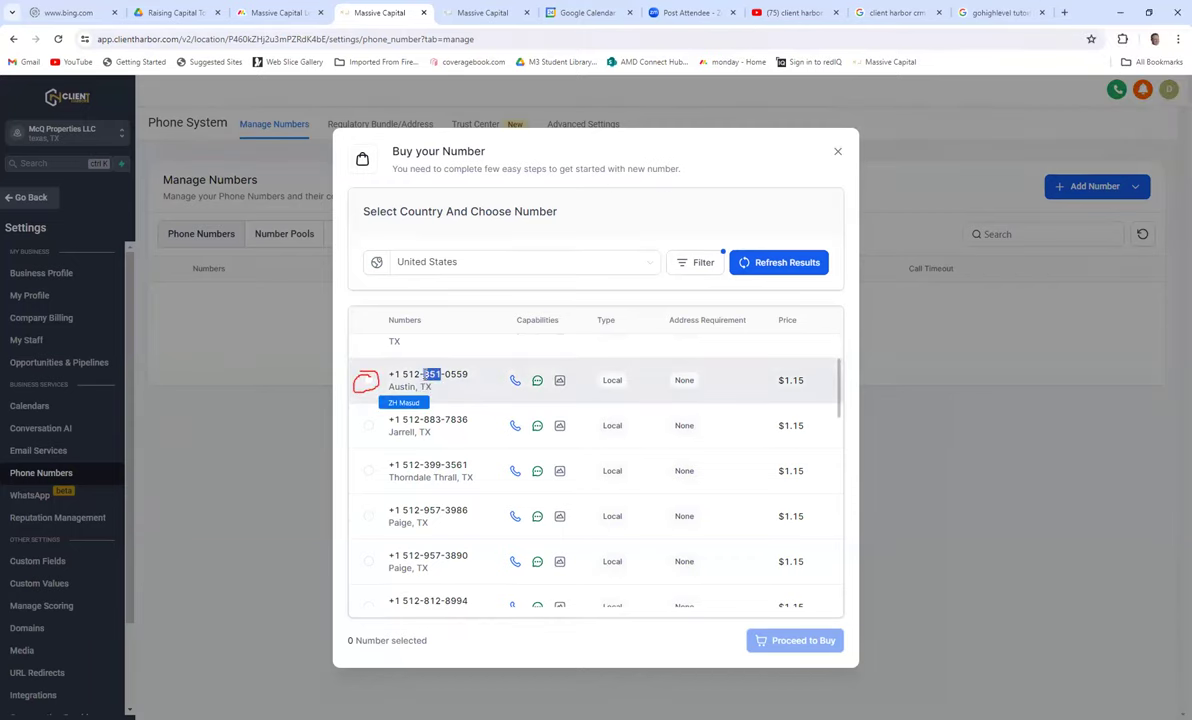
pyautogui.click(368, 381)
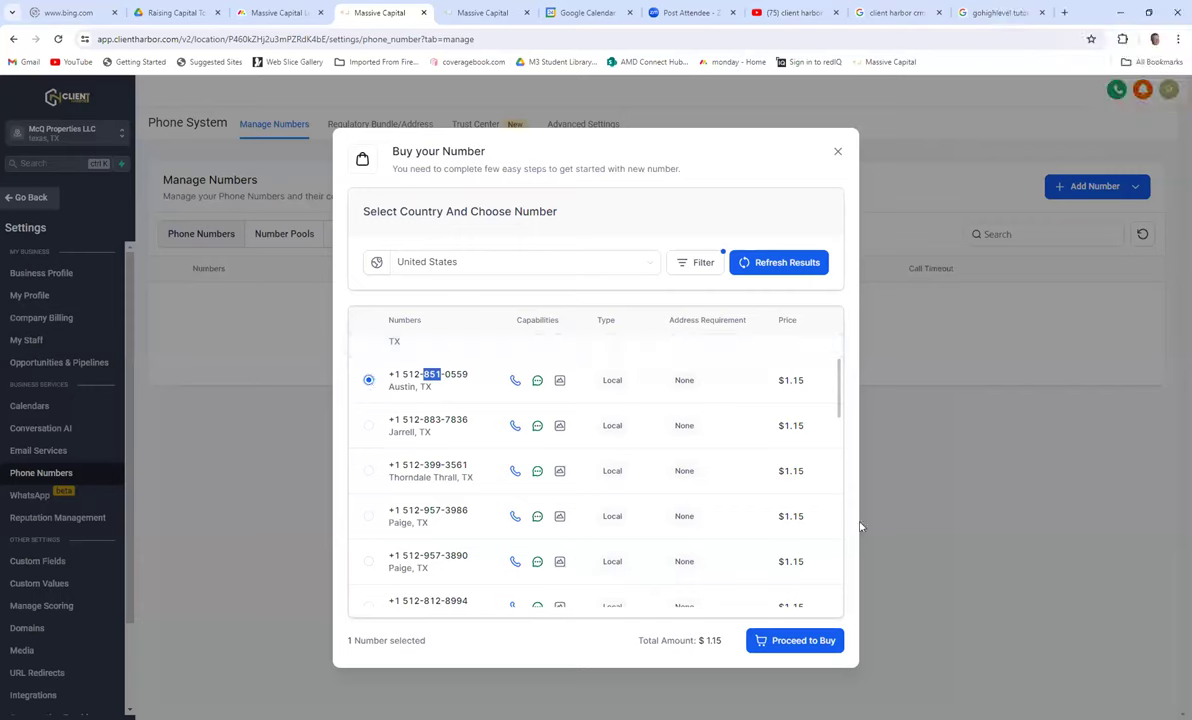
pyautogui.click(802, 641)
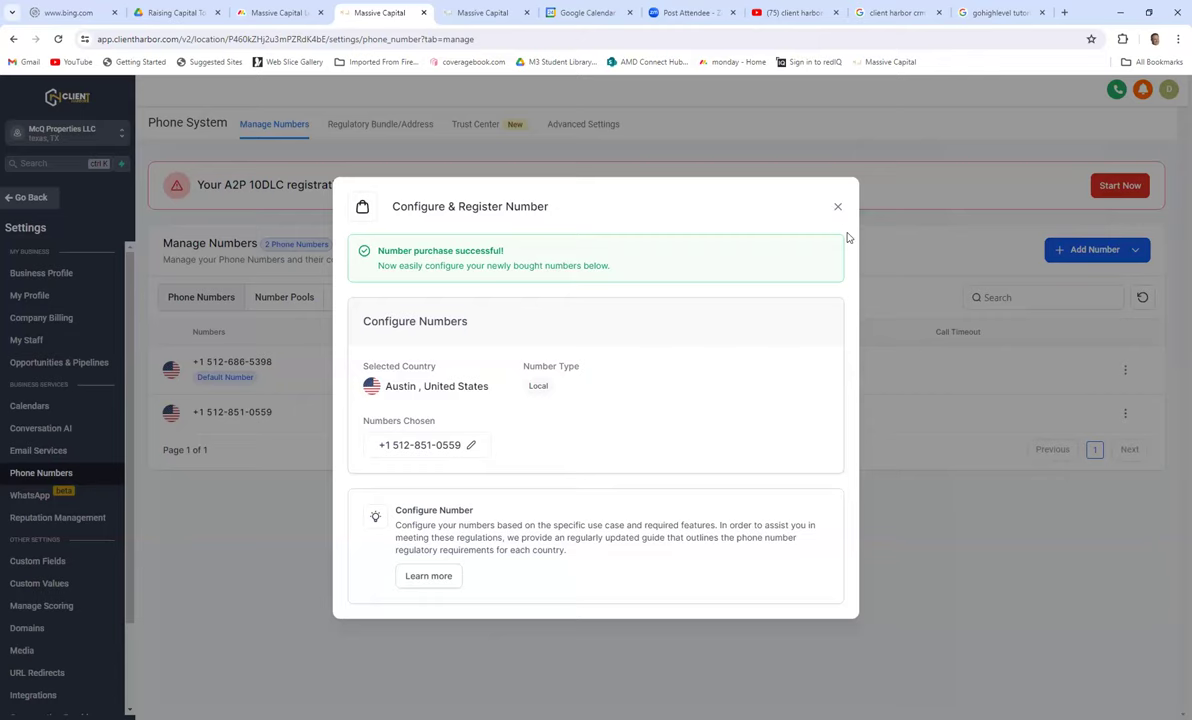
# Close the Configure & Register Number confirmation dialog.
pyautogui.click(838, 208)
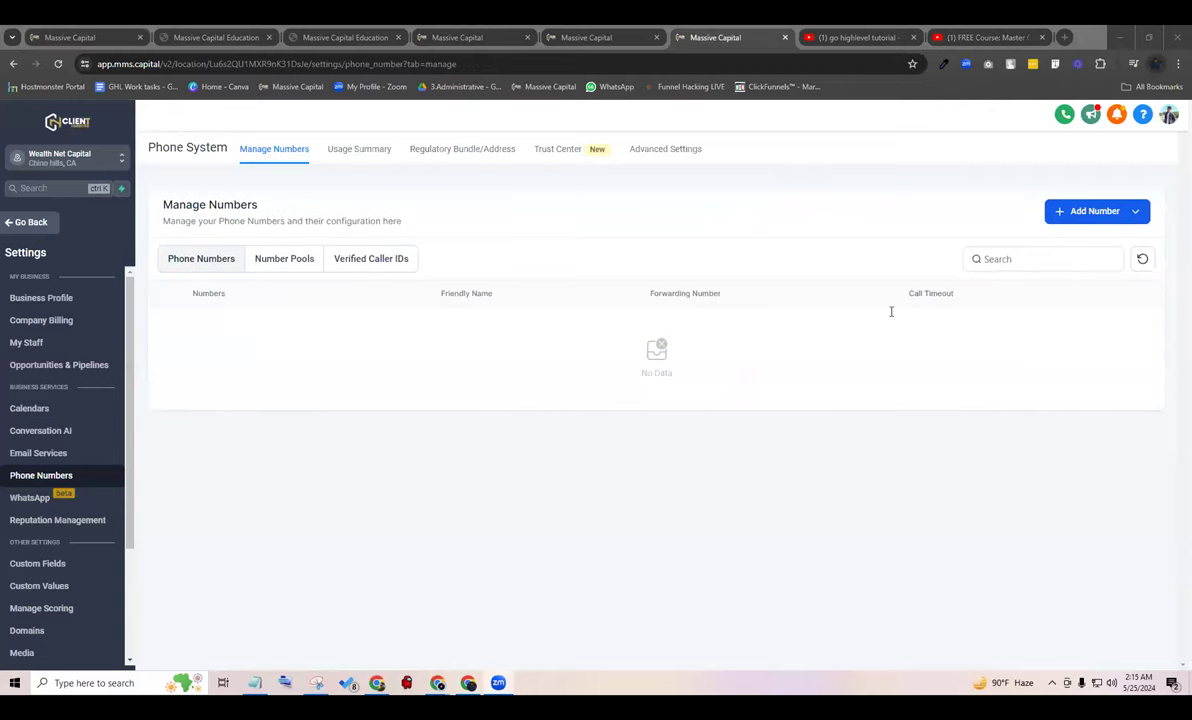
# Start adding a phone number and filter the list to numbers whose first part is 909.
pyautogui.click(1081, 214)
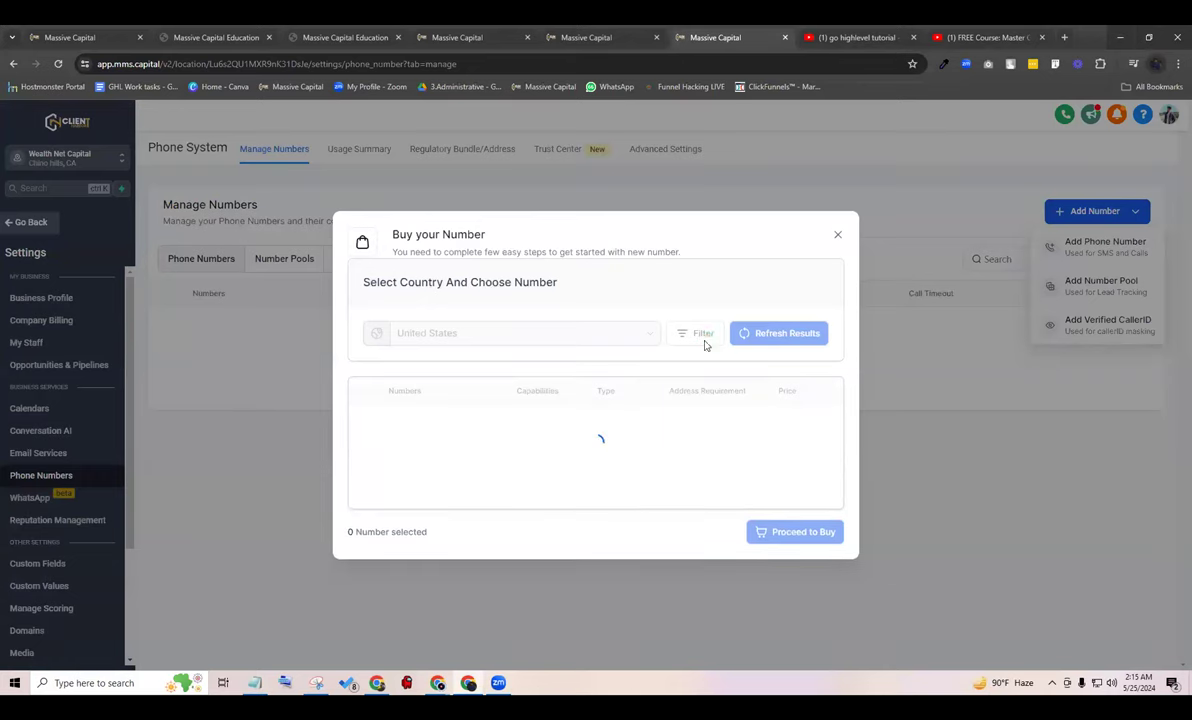
pyautogui.click(699, 255)
pyautogui.click(548, 311)
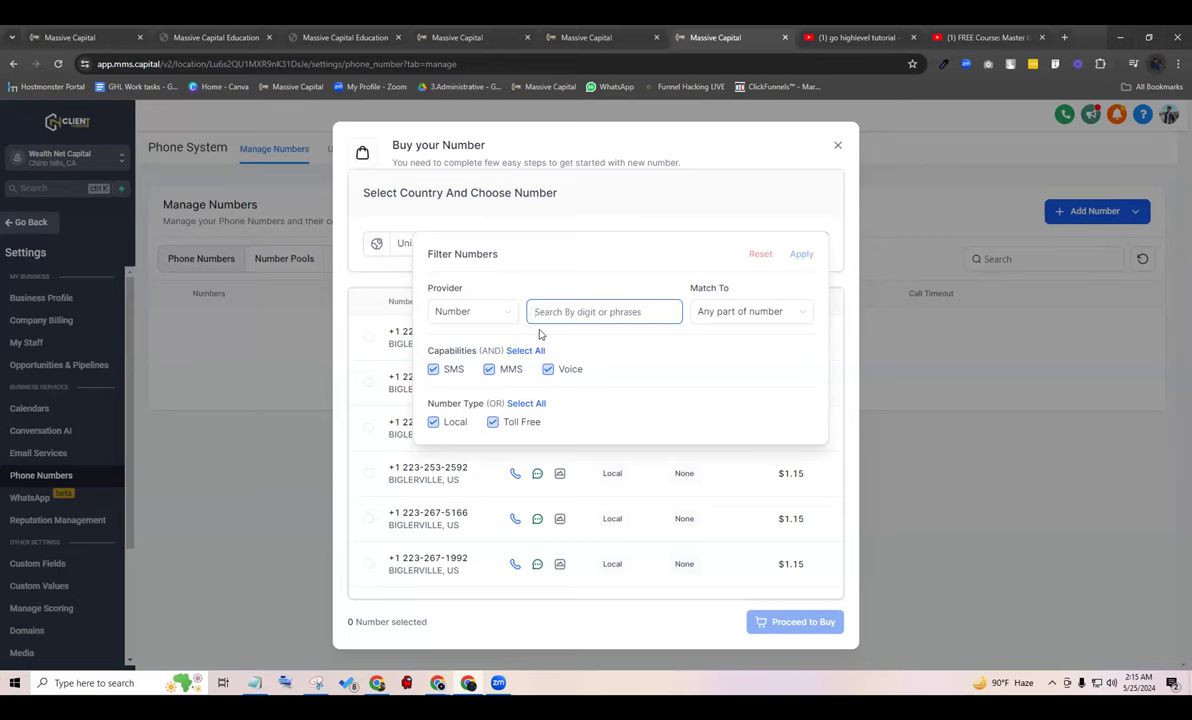
pyautogui.write('919')
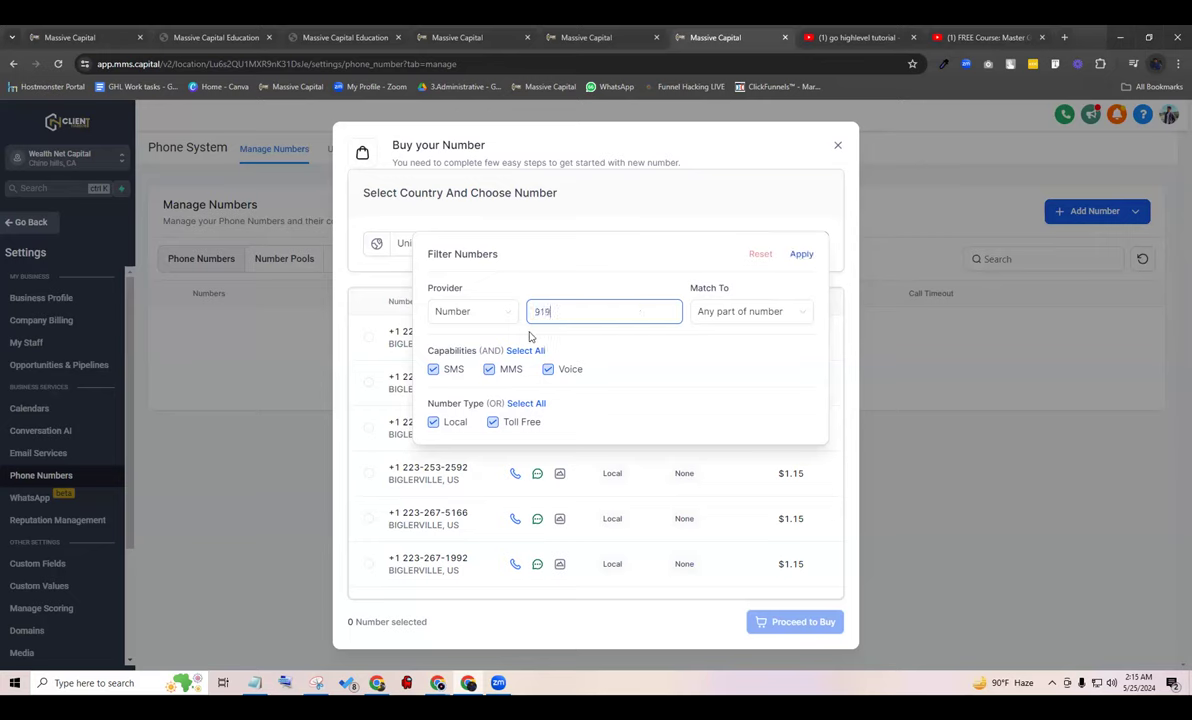
pyautogui.click(744, 311)
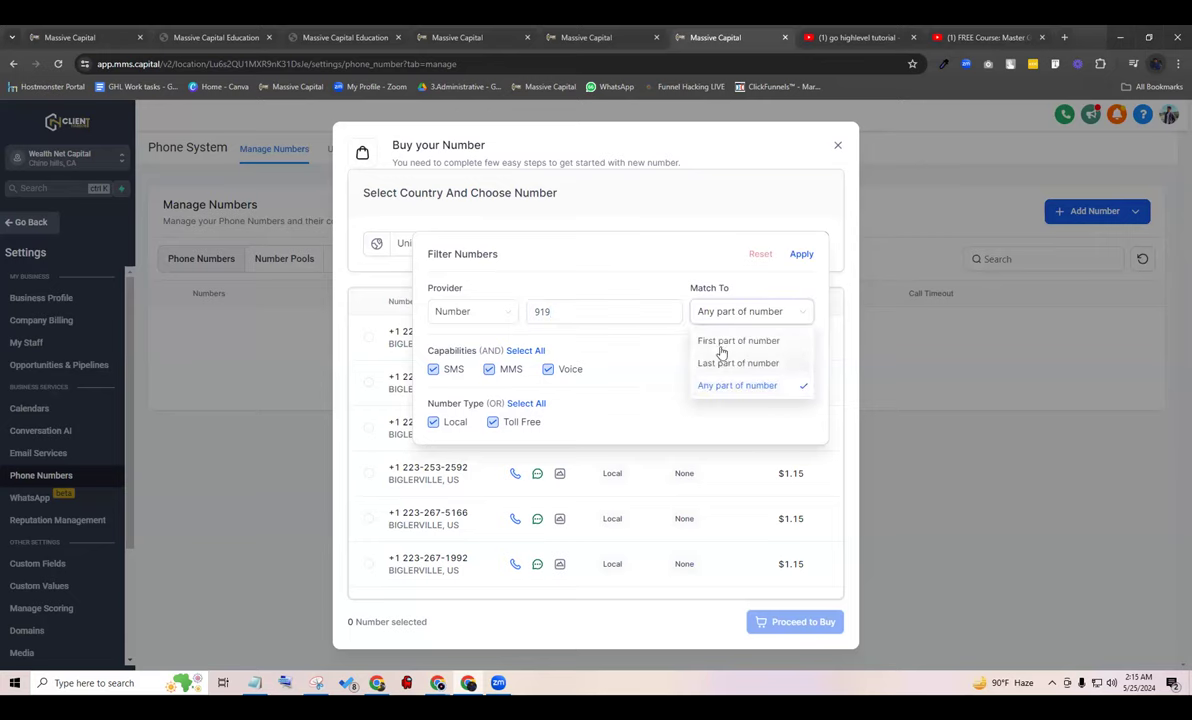
pyautogui.doubleClick(552, 313)
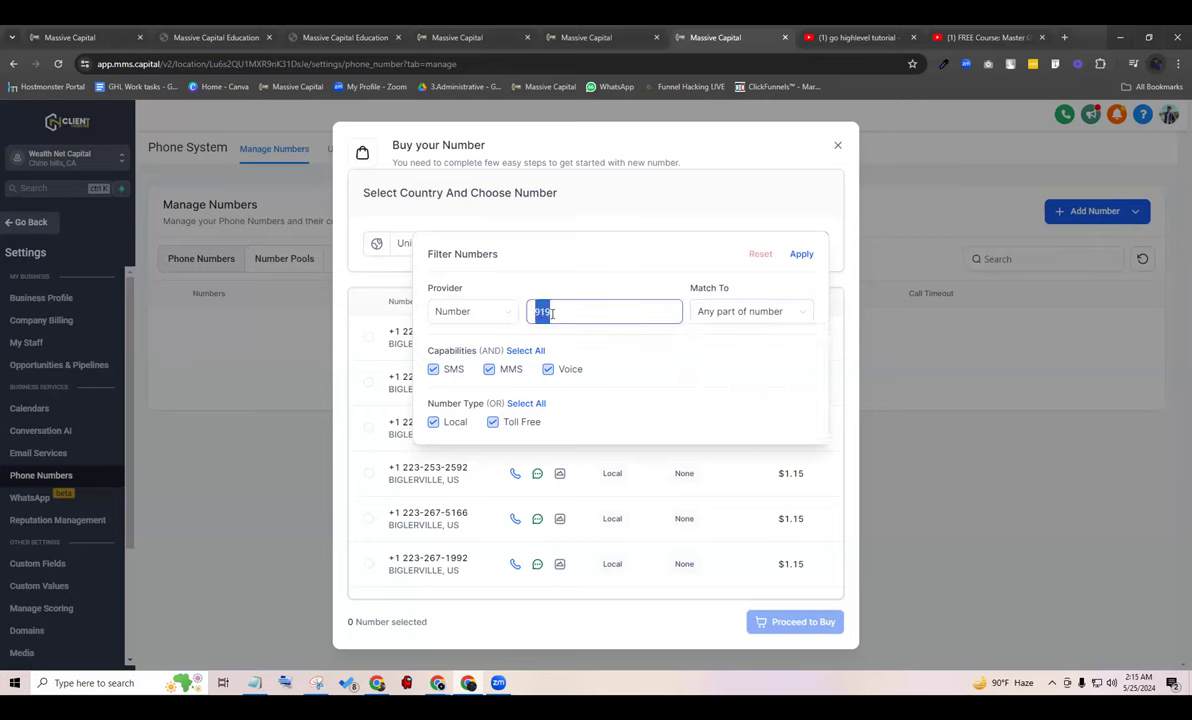
pyautogui.write('909')
pyautogui.click(745, 313)
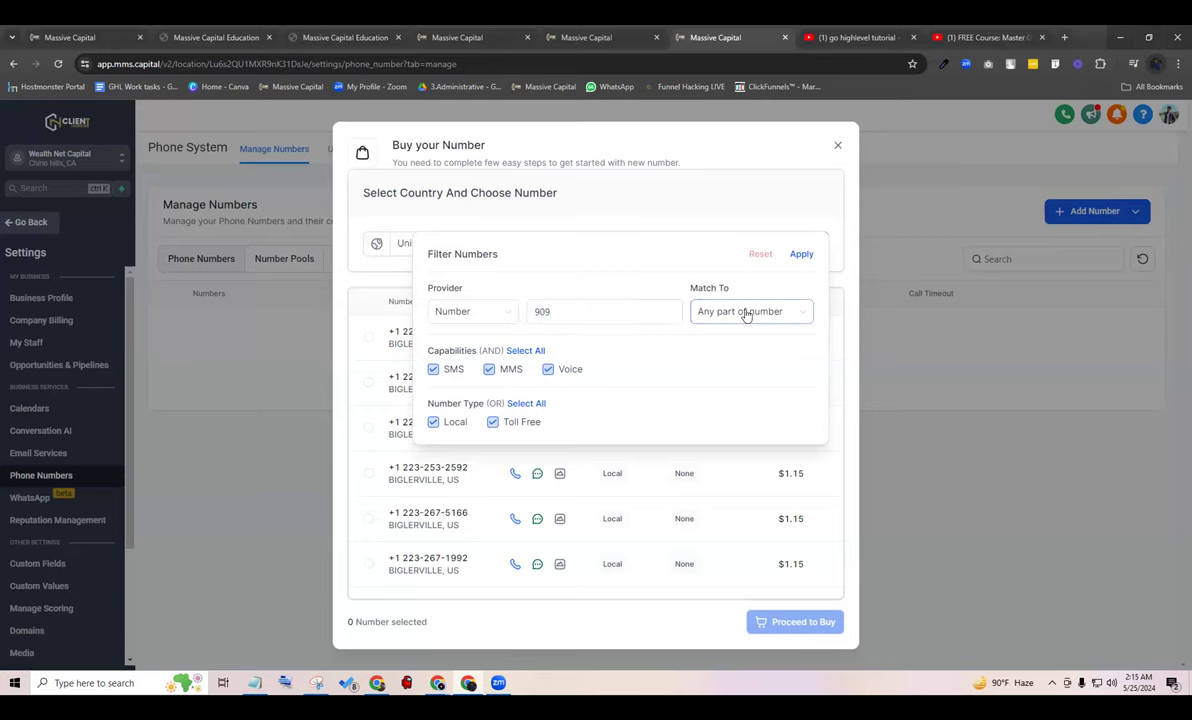
pyautogui.click(737, 341)
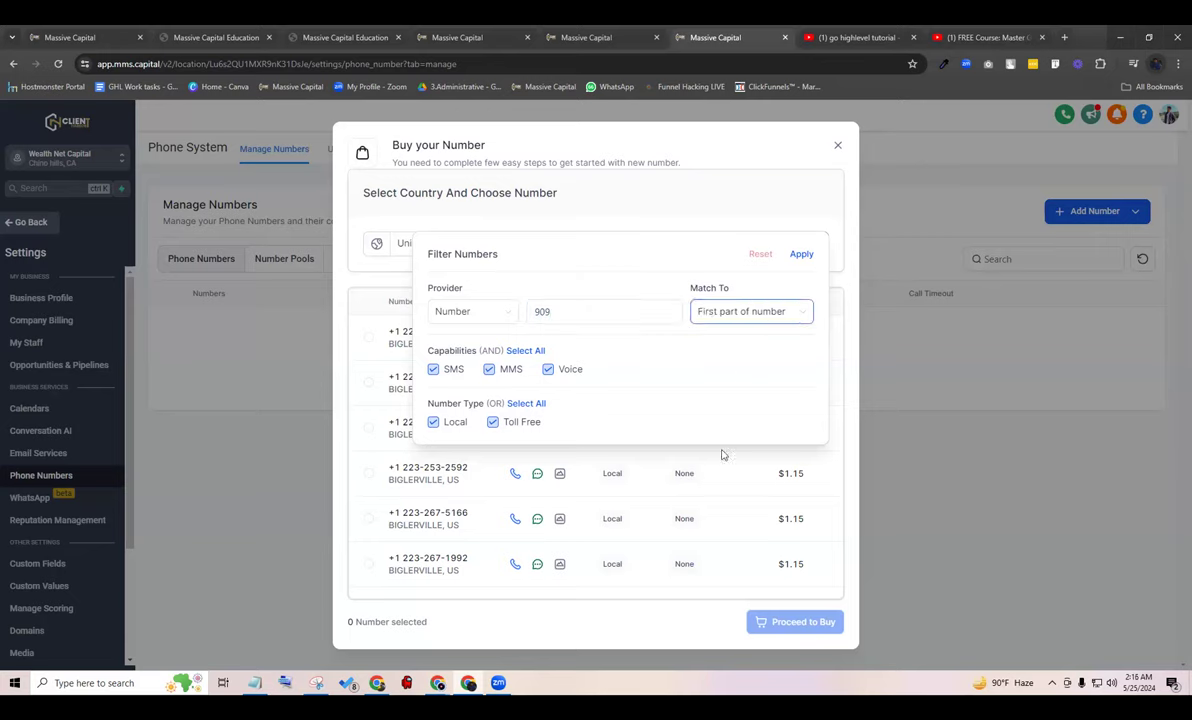
pyautogui.click(801, 254)
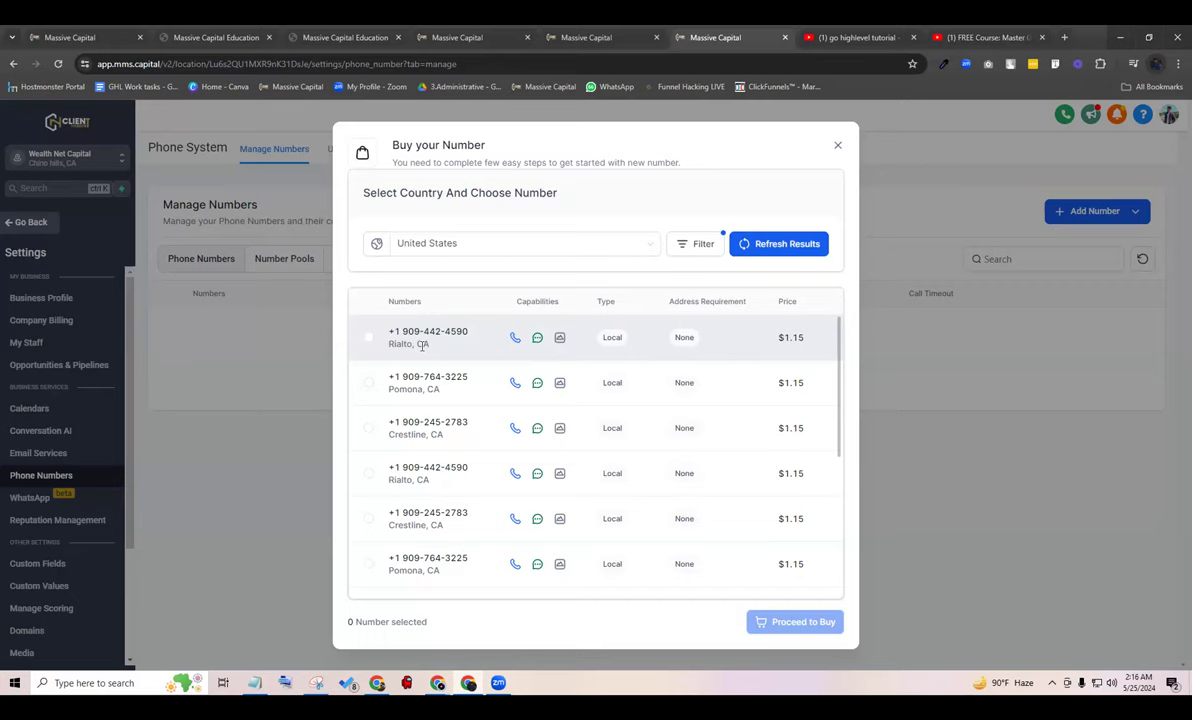
pyautogui.click(368, 566)
pyautogui.scroll(-3, 400, 520)
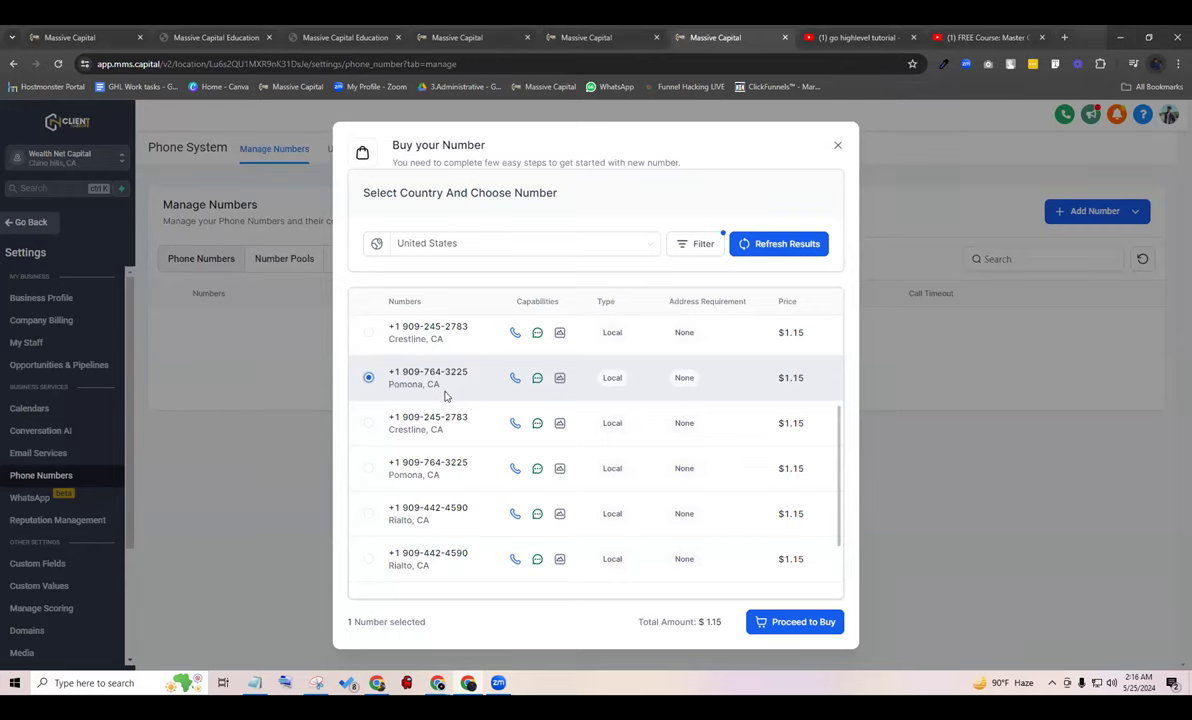
pyautogui.scroll(-1, 449, 394)
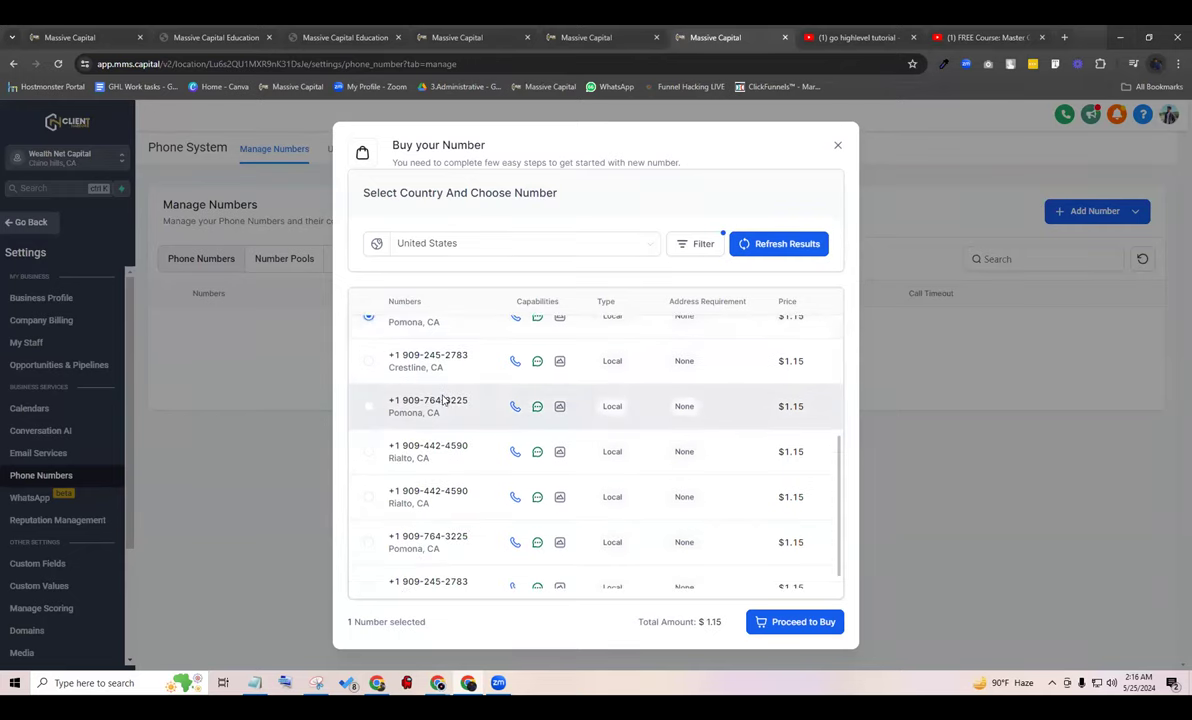
pyautogui.scroll(-1, 445, 398)
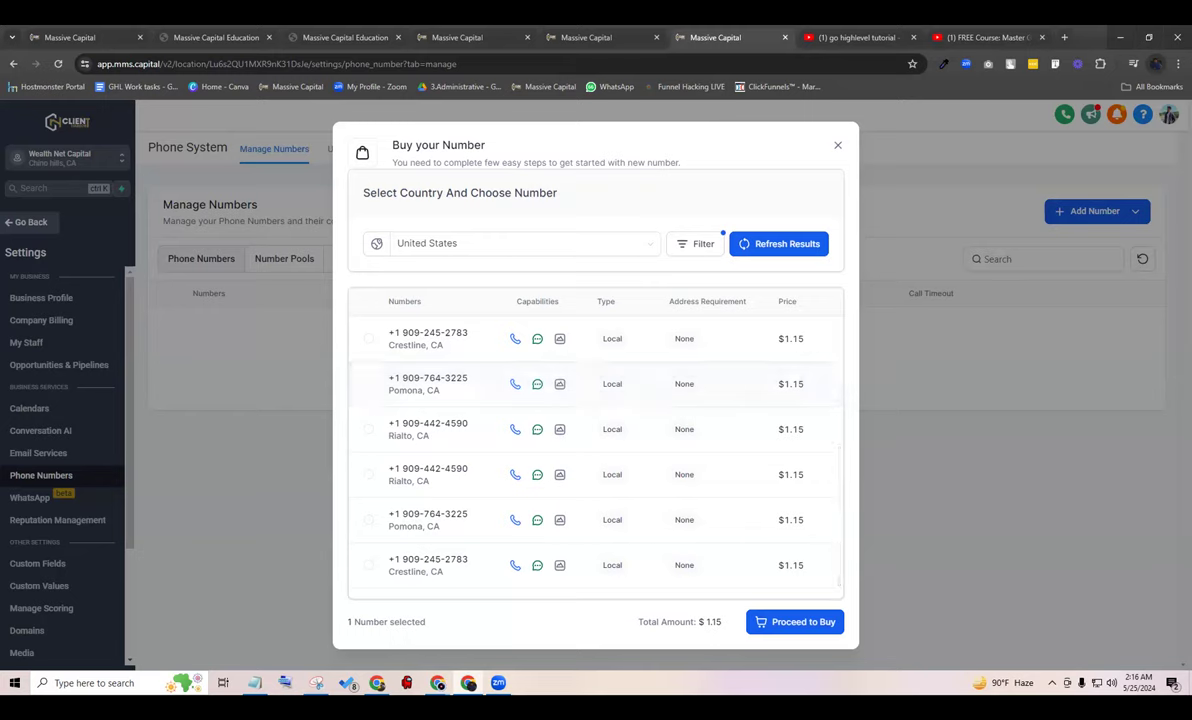
pyautogui.scroll(3, 405, 462)
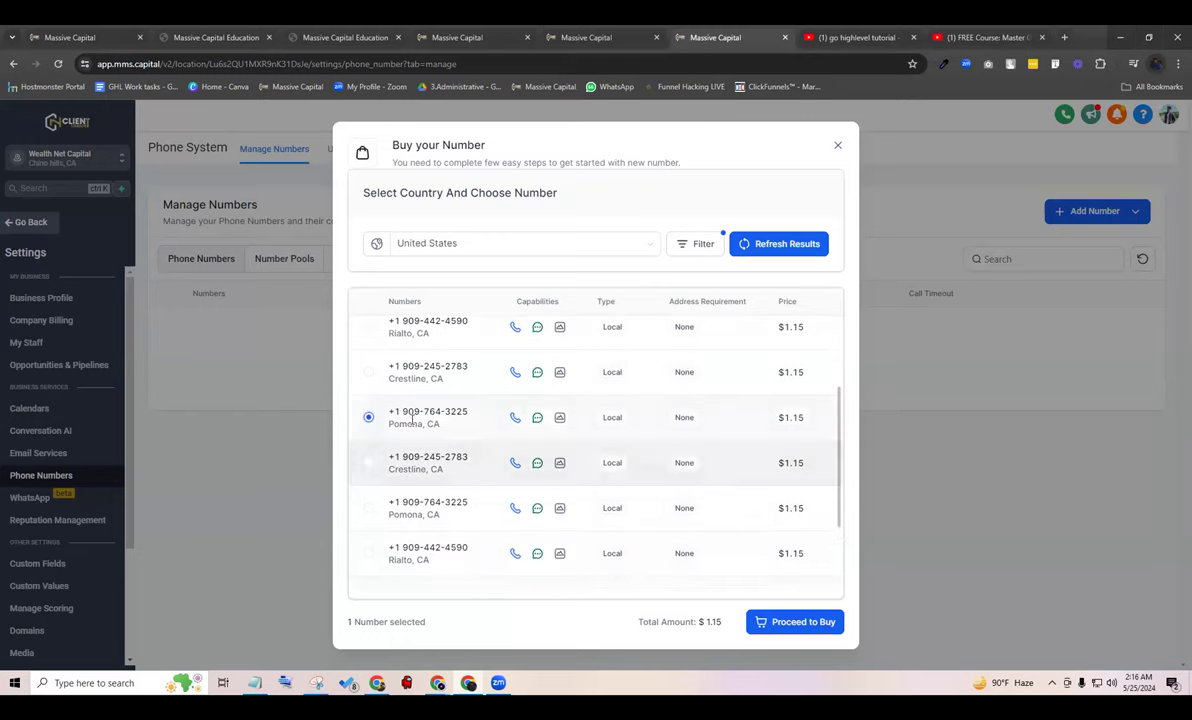
pyautogui.scroll(2, 620, 460)
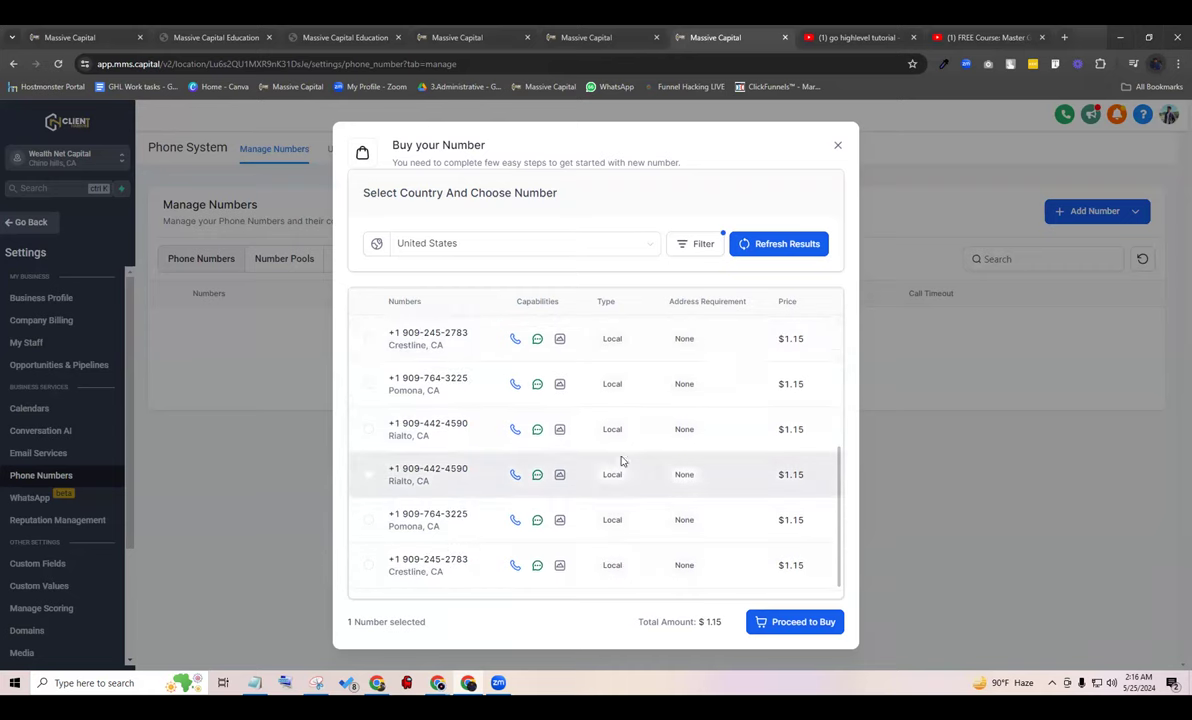
pyautogui.scroll(1, 617, 532)
pyautogui.scroll(1, 640, 528)
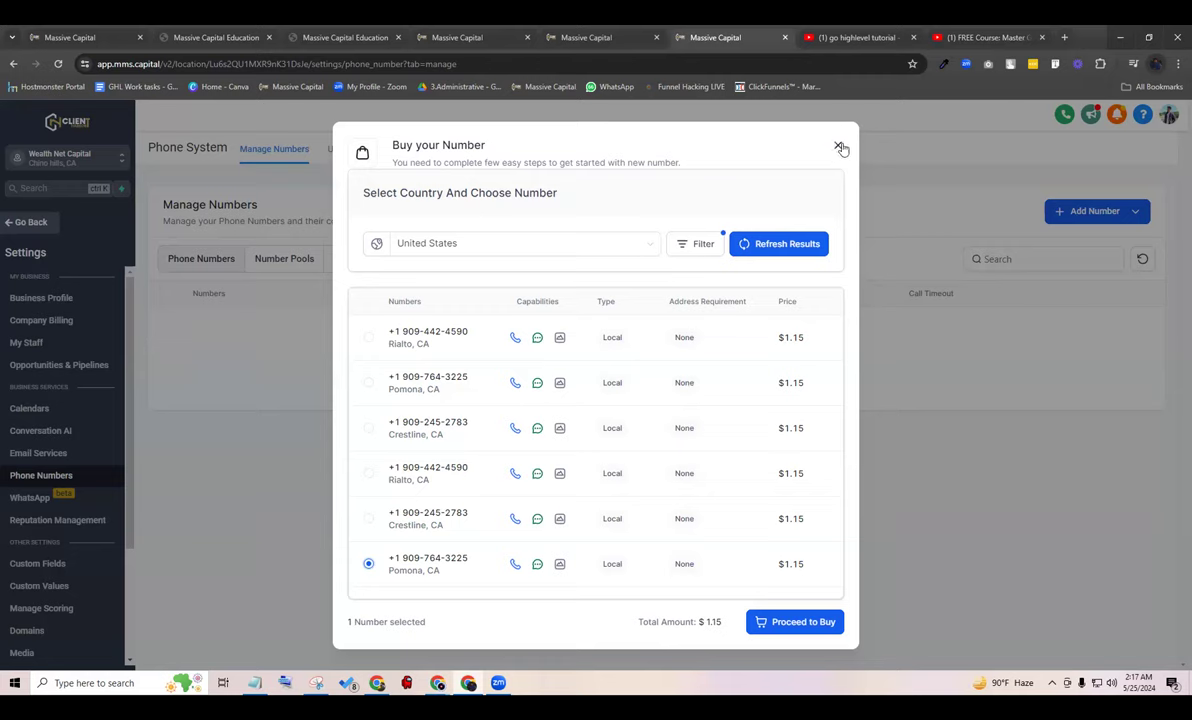
pyautogui.click(839, 147)
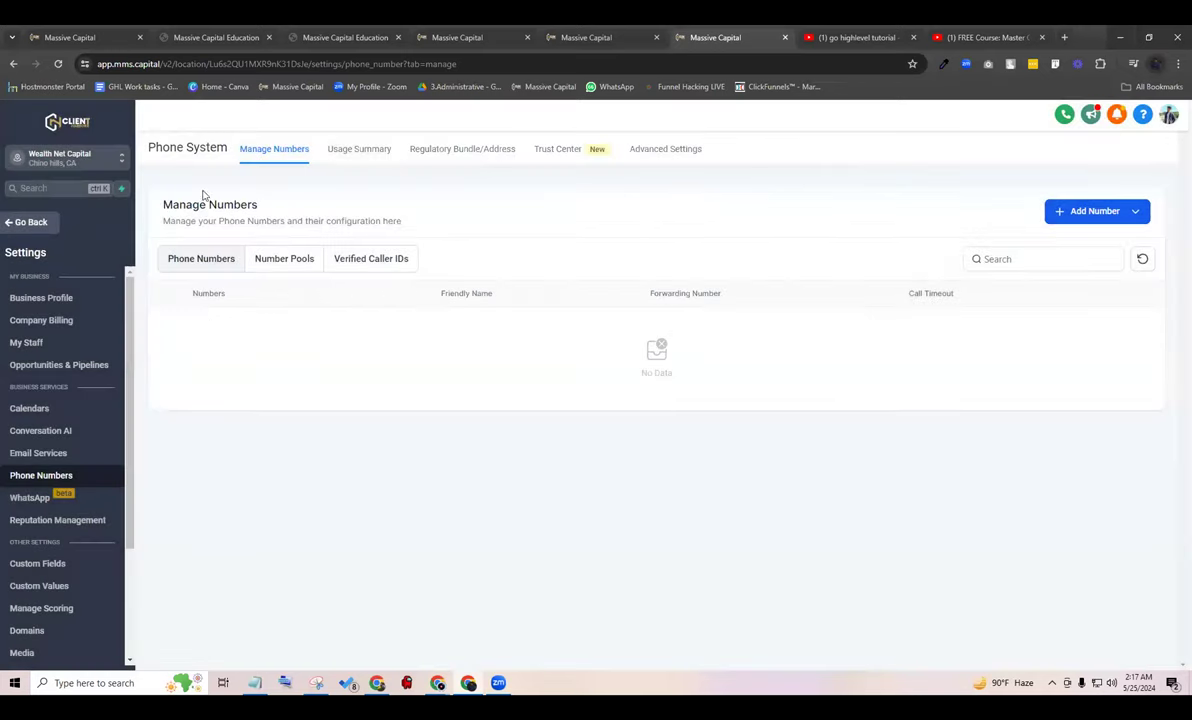